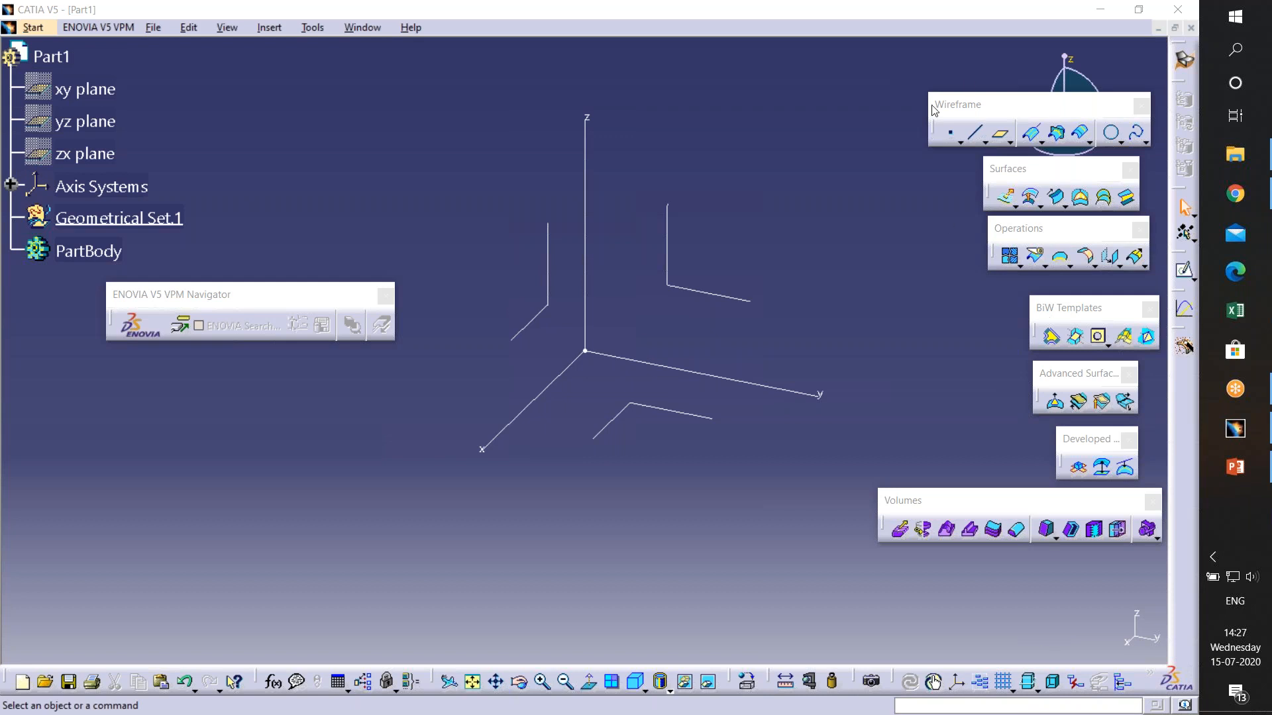
- Move the Wireframe toolbar into the graphics area, over the upper part of the z axis
click(855, 46)
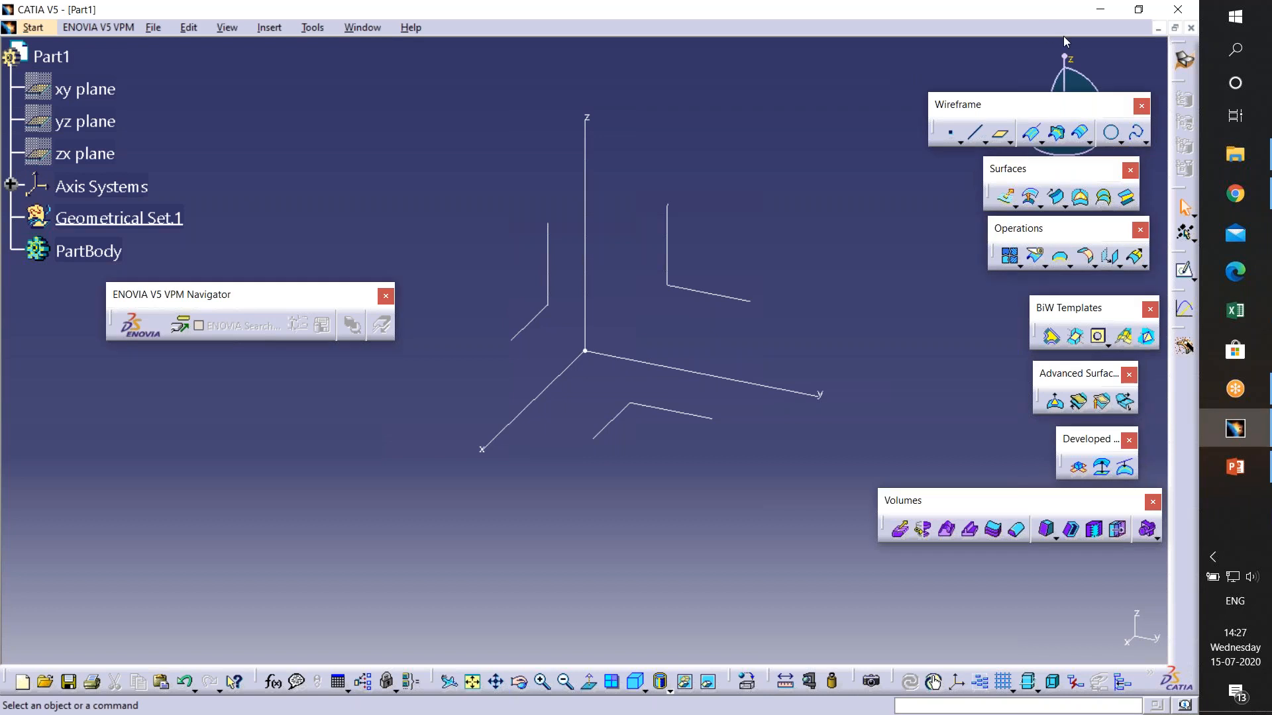
click(1175, 238)
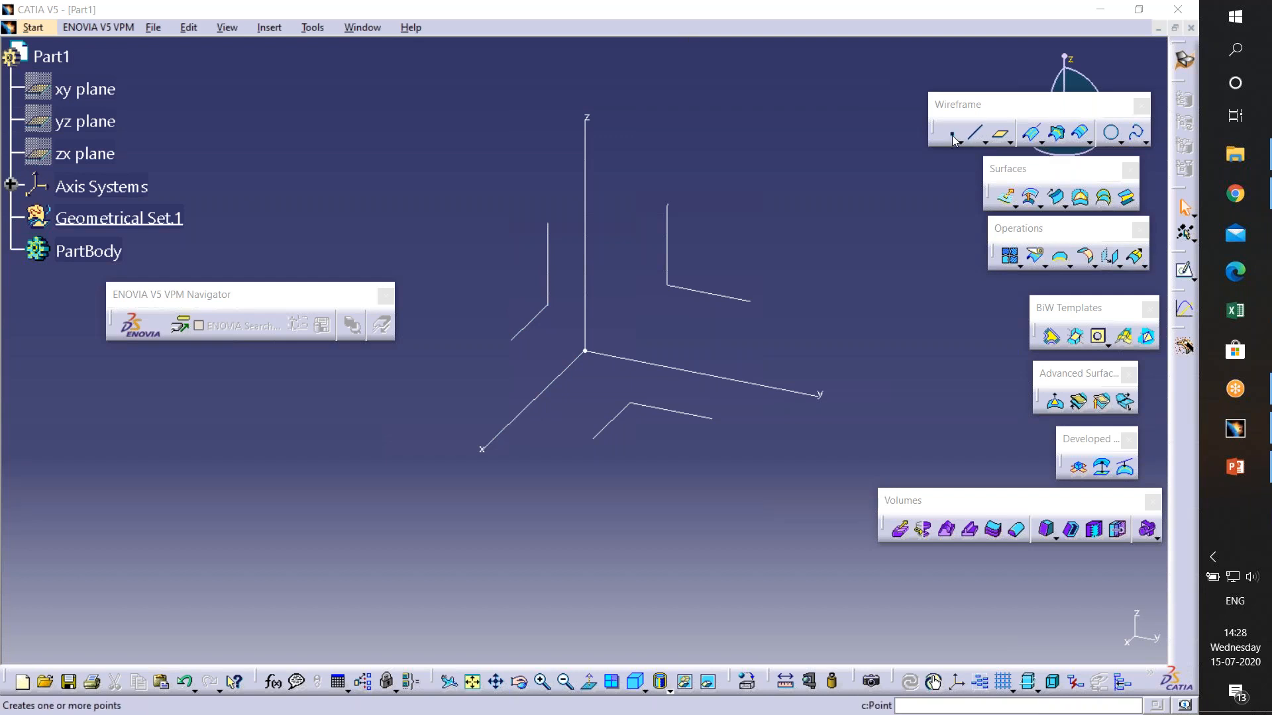
drag(611, 139, 611, 140)
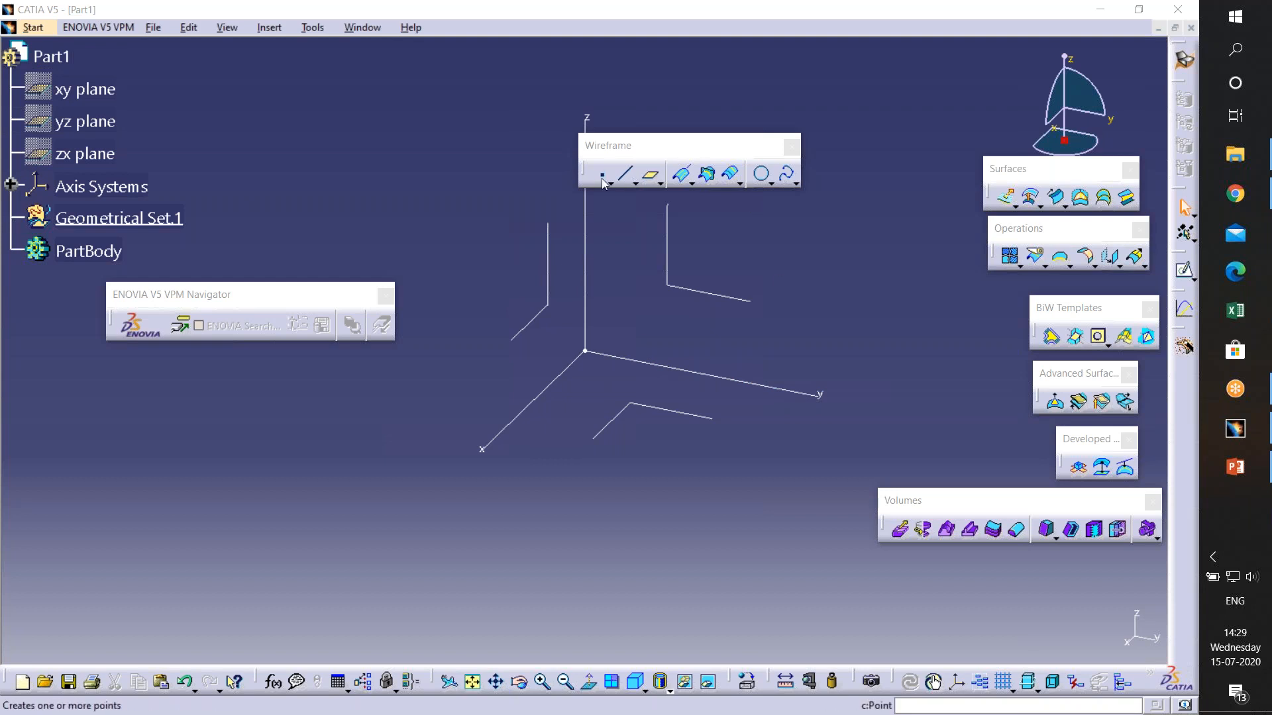
click(805, 468)
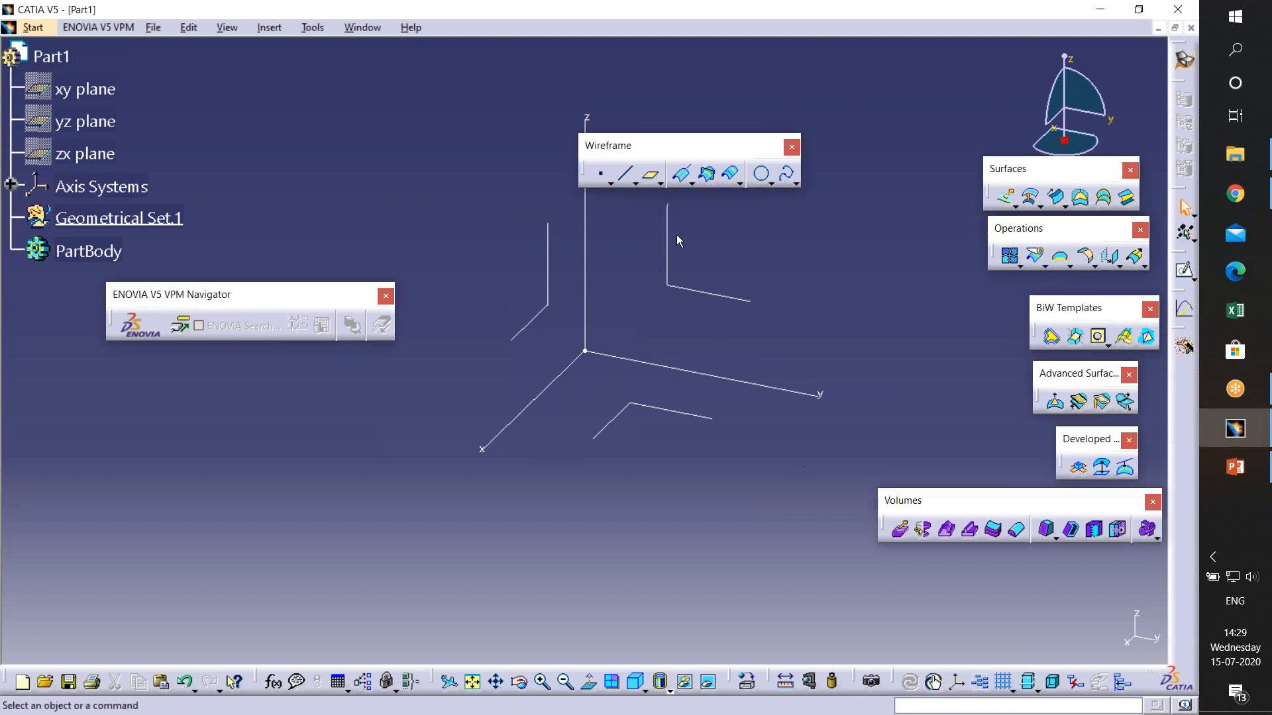
- Review the available point types in the Point Definition, from Coordinates to Between, and cancel without creating a point
click(600, 174)
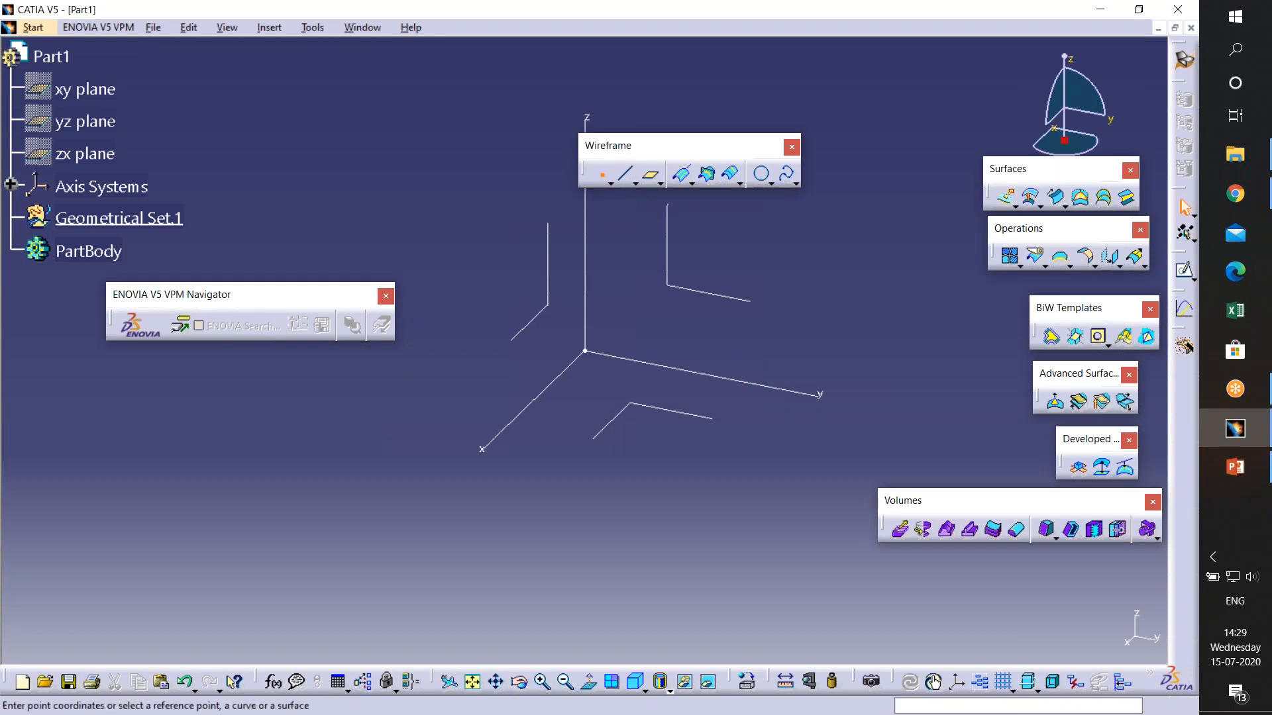
click(1059, 466)
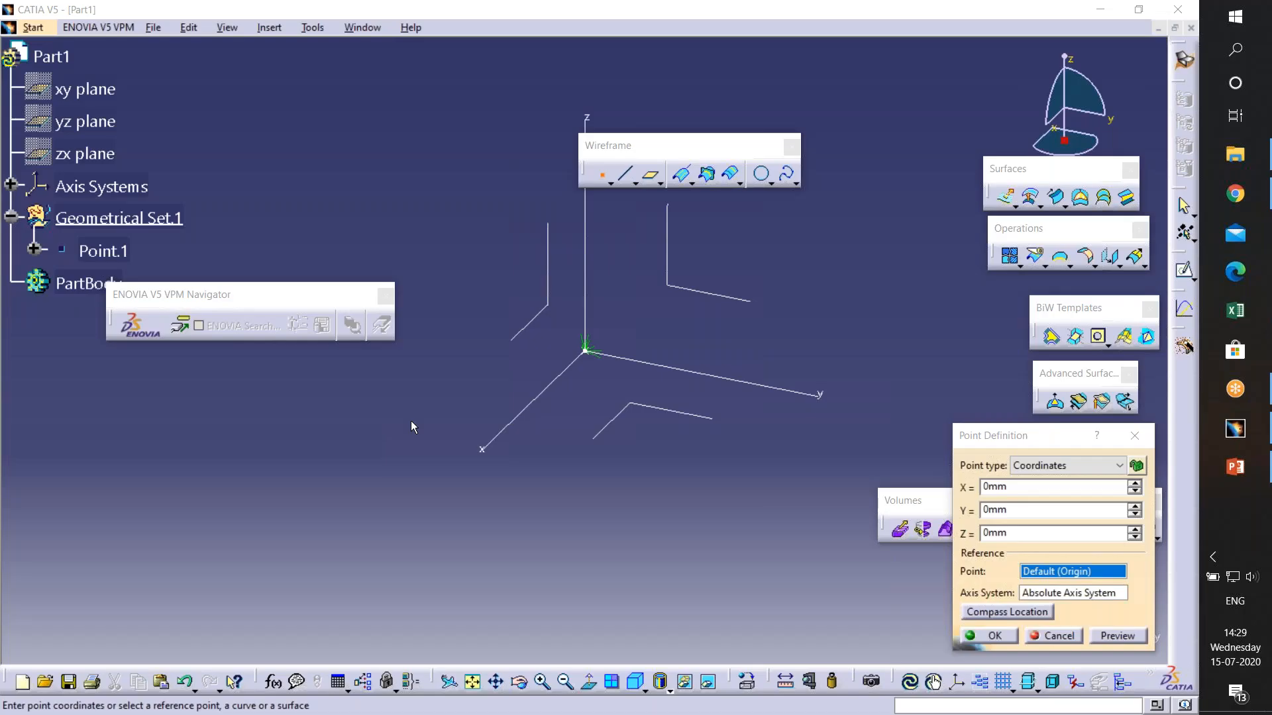
click(1074, 464)
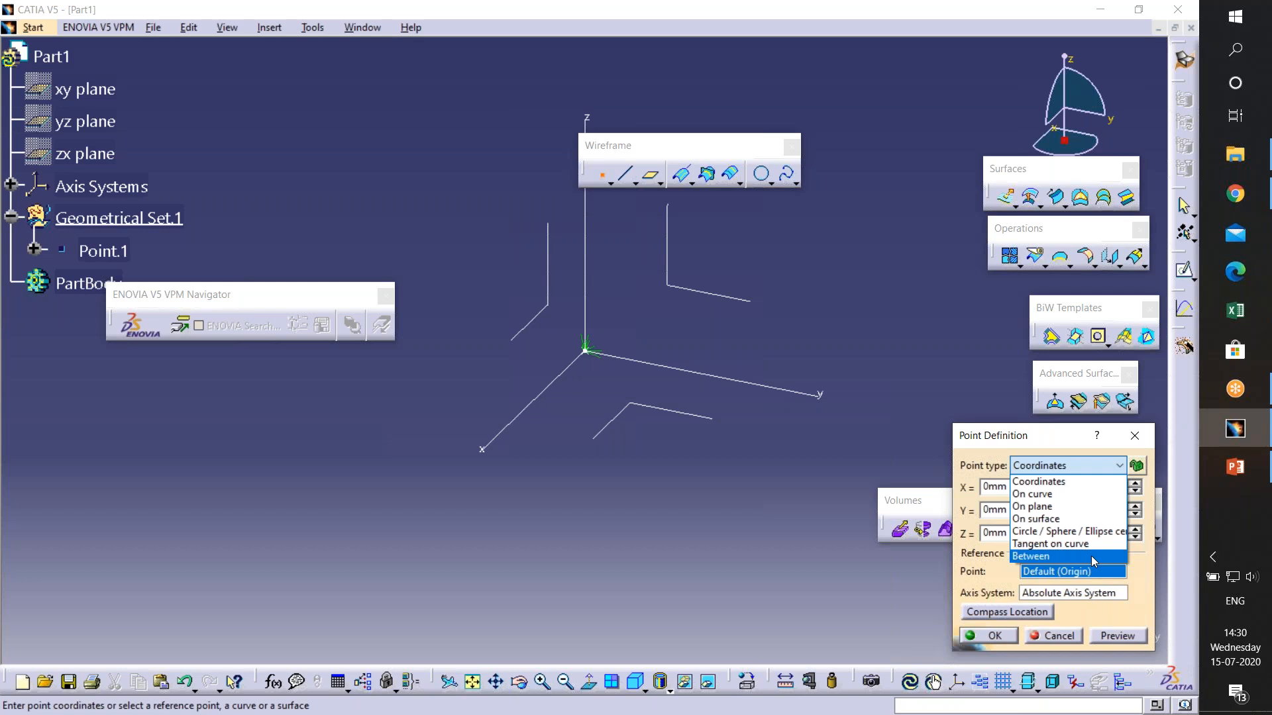
click(1060, 646)
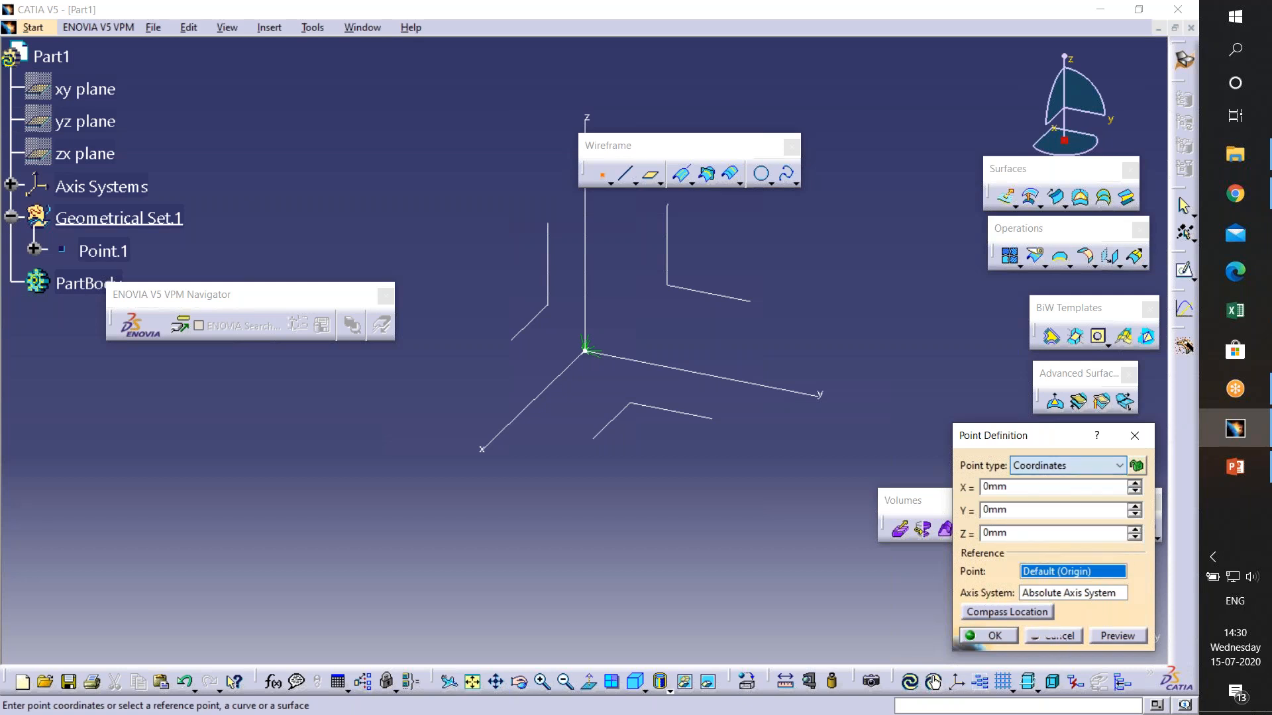
click(1067, 644)
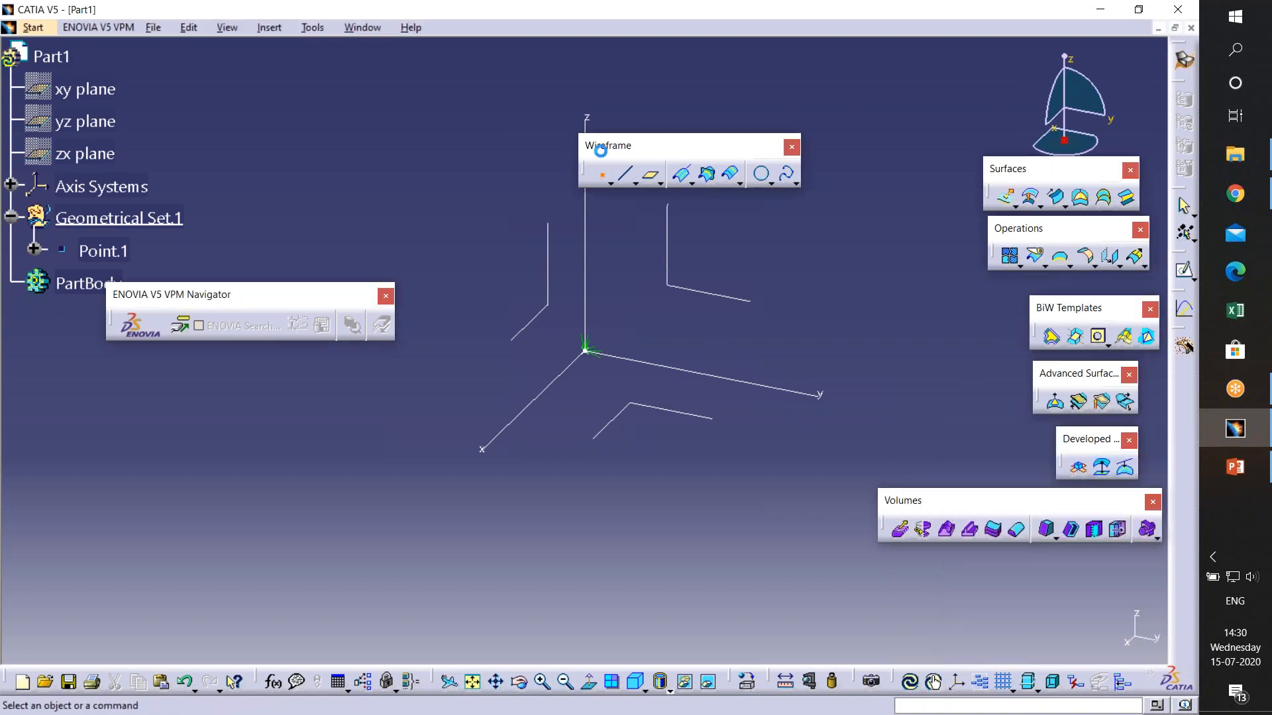
- Review the Point-Point inputs and length types of the Line Definition and leave it without creating a line
click(625, 176)
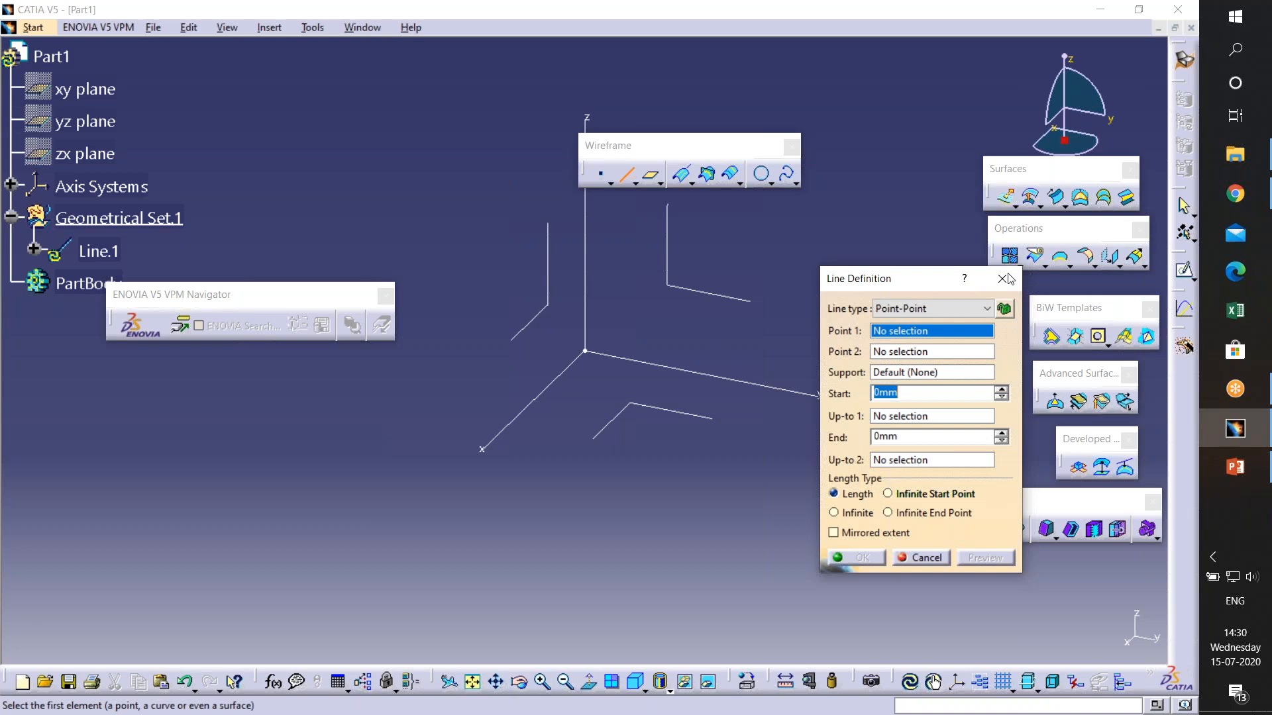
click(918, 278)
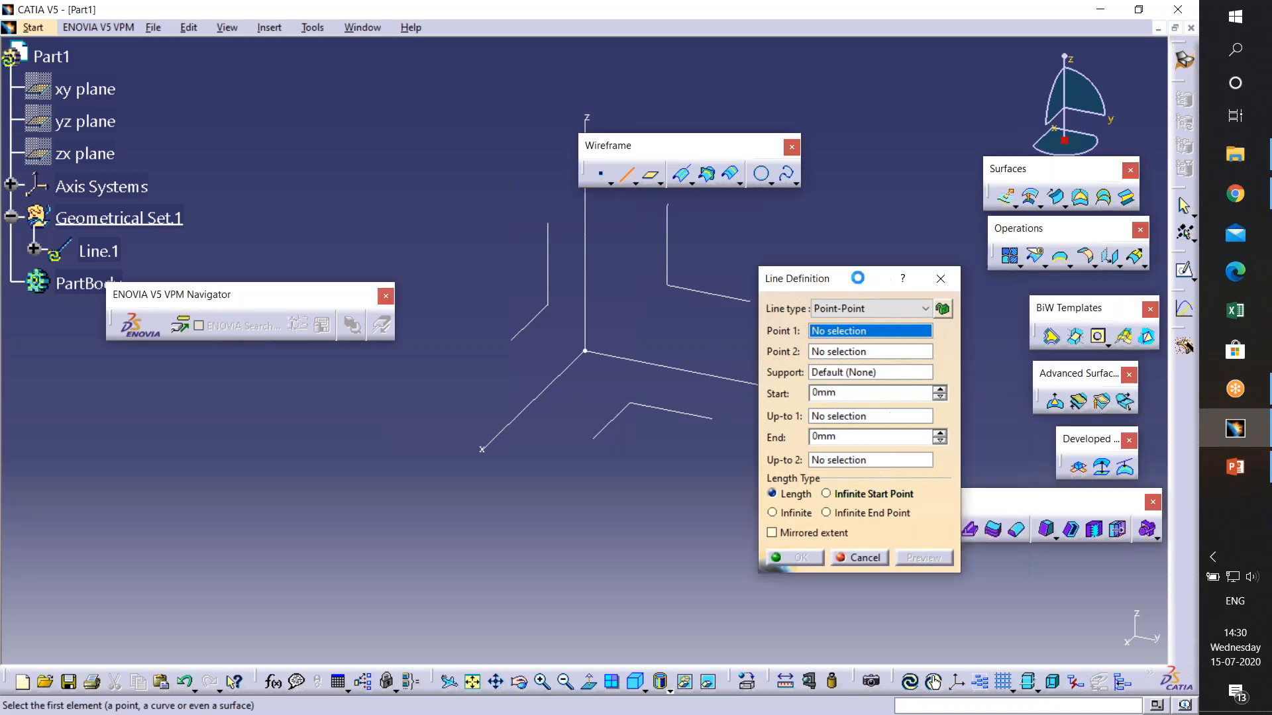
key(Escape)
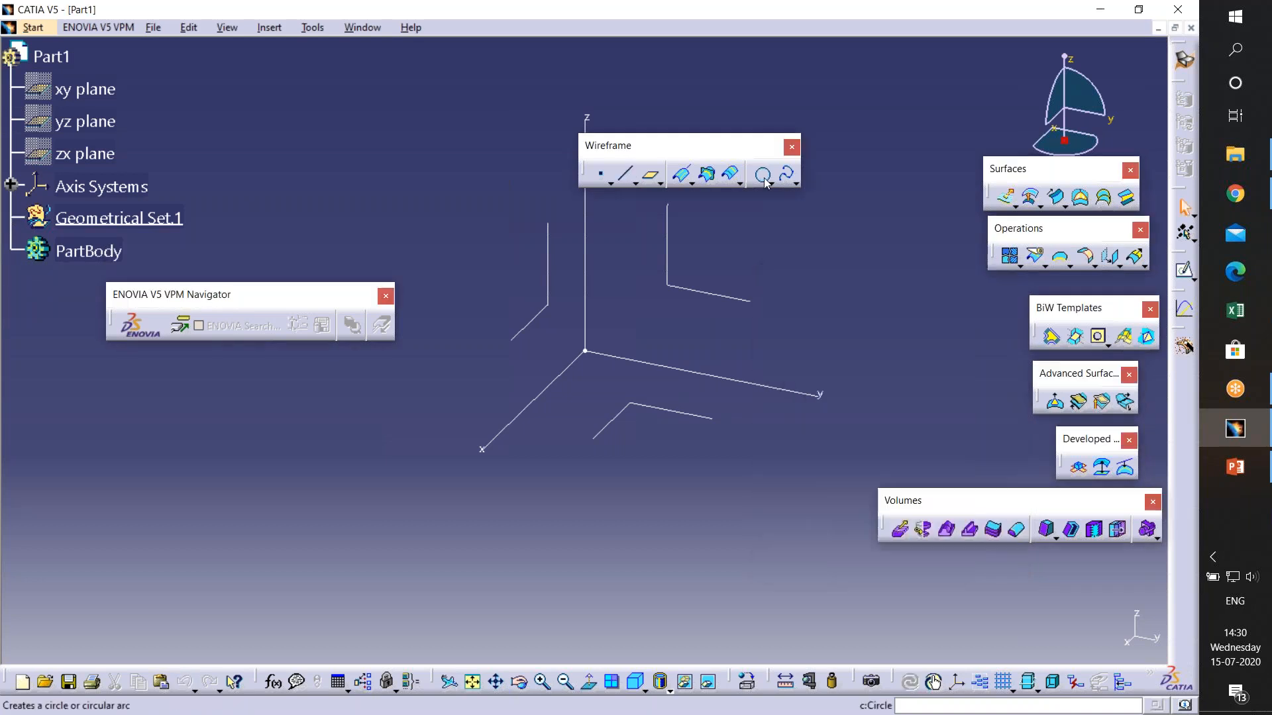
- Review the Center and radius inputs and circle limitations of the Circle Definition and cancel it
click(764, 178)
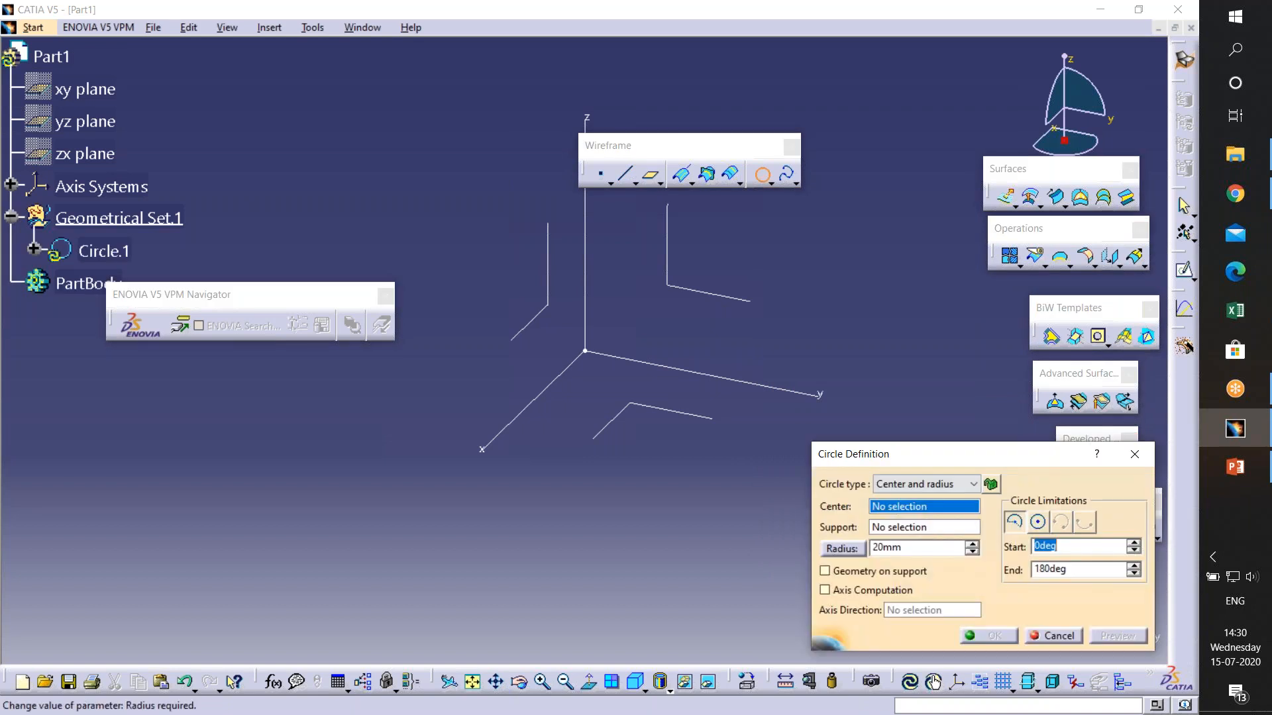
drag(924, 463, 902, 425)
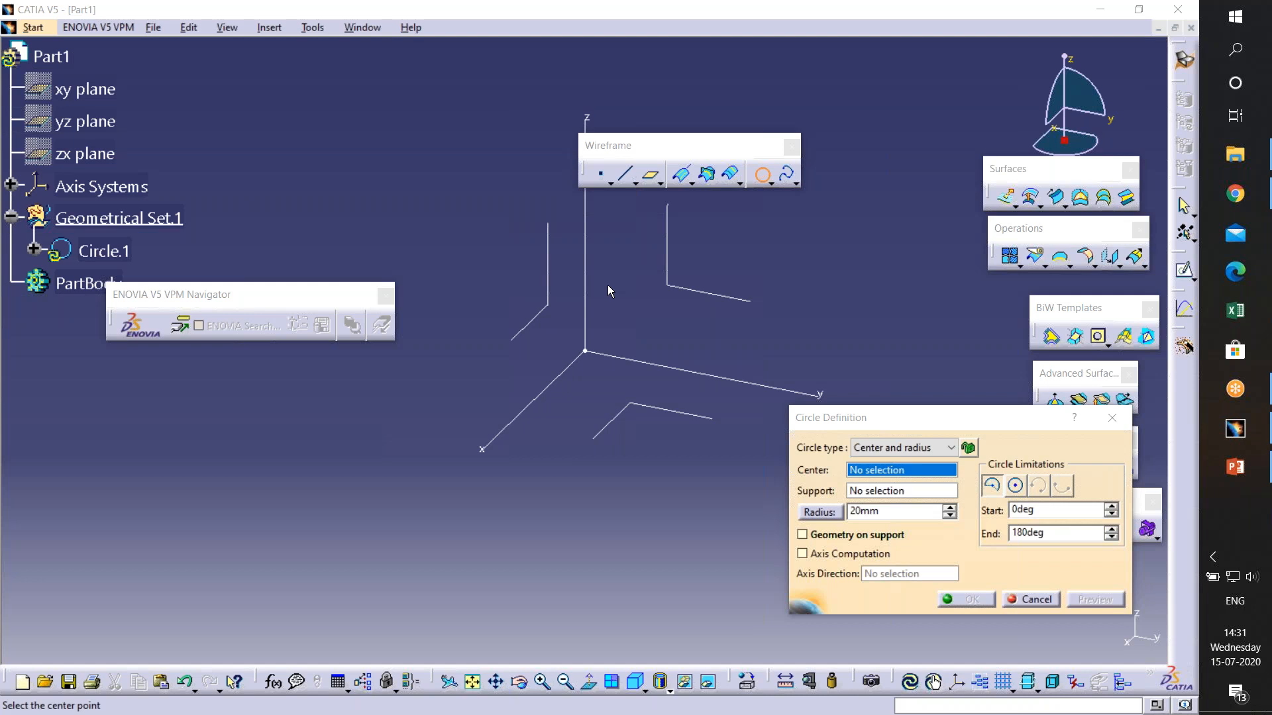
click(1047, 610)
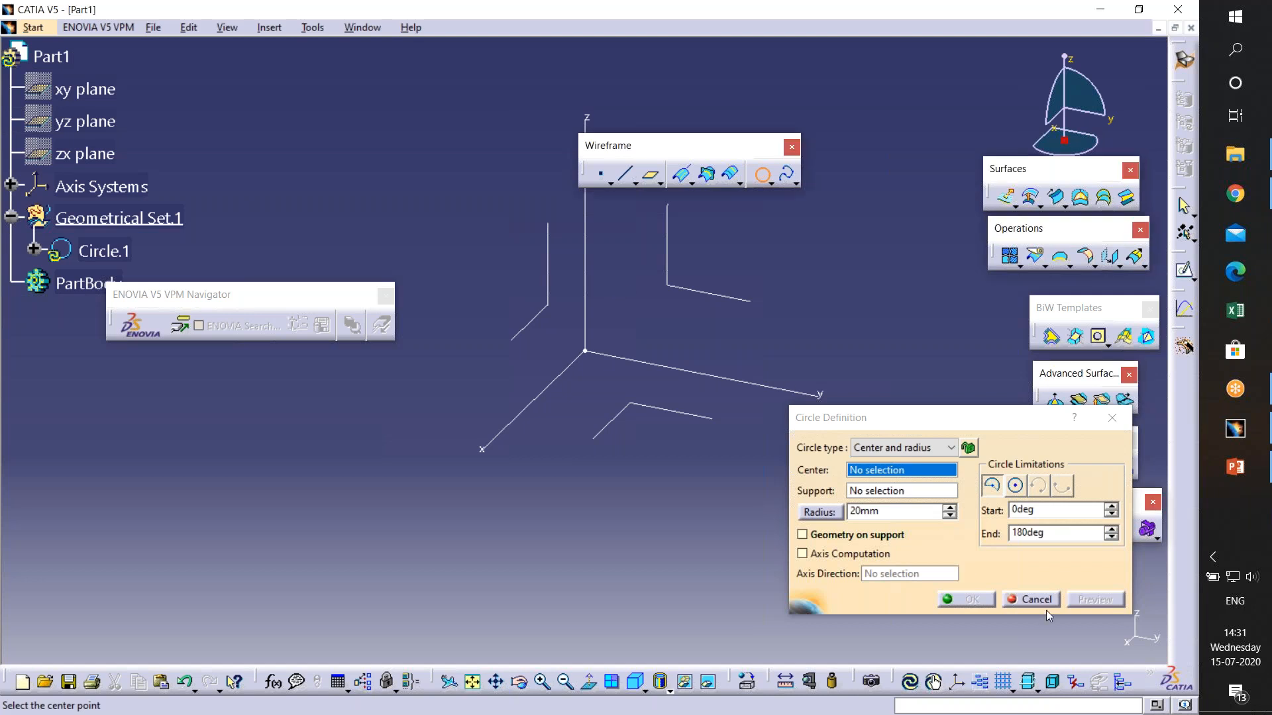
click(1045, 604)
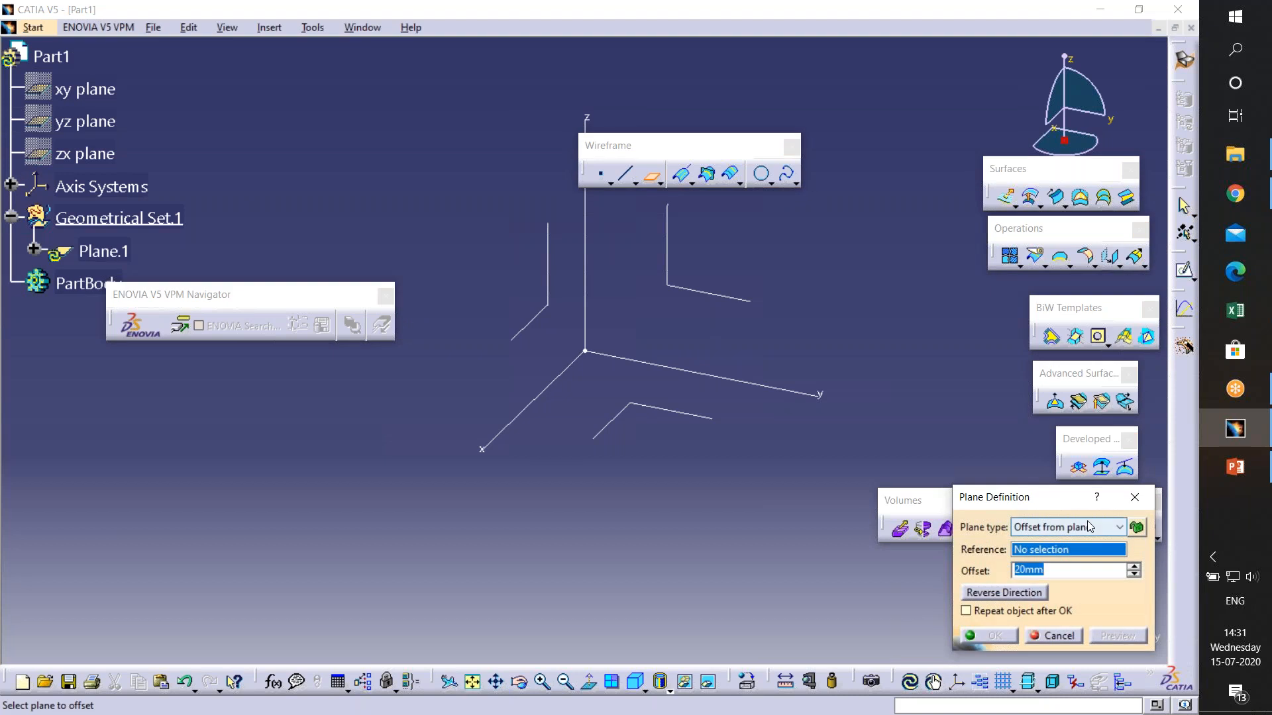
- Review the plane types in the Plane Definition, keep Offset from plane, and close it without creating a plane
click(1090, 527)
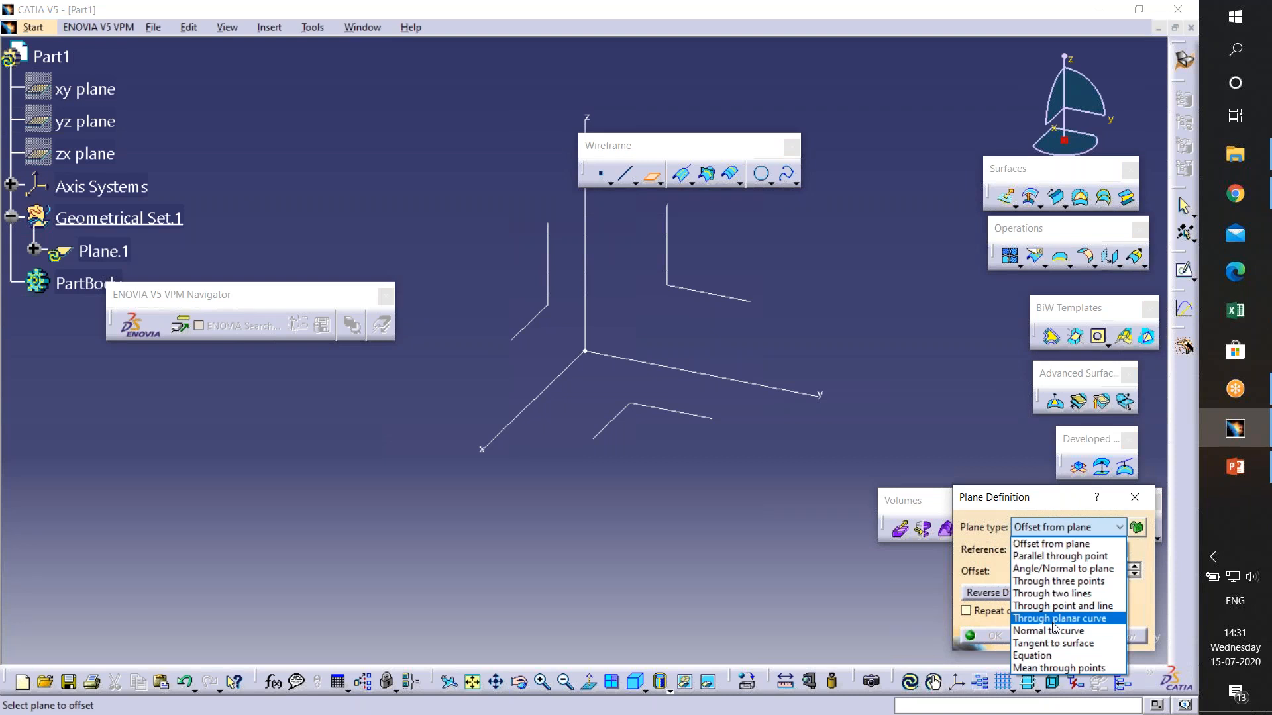
click(1062, 544)
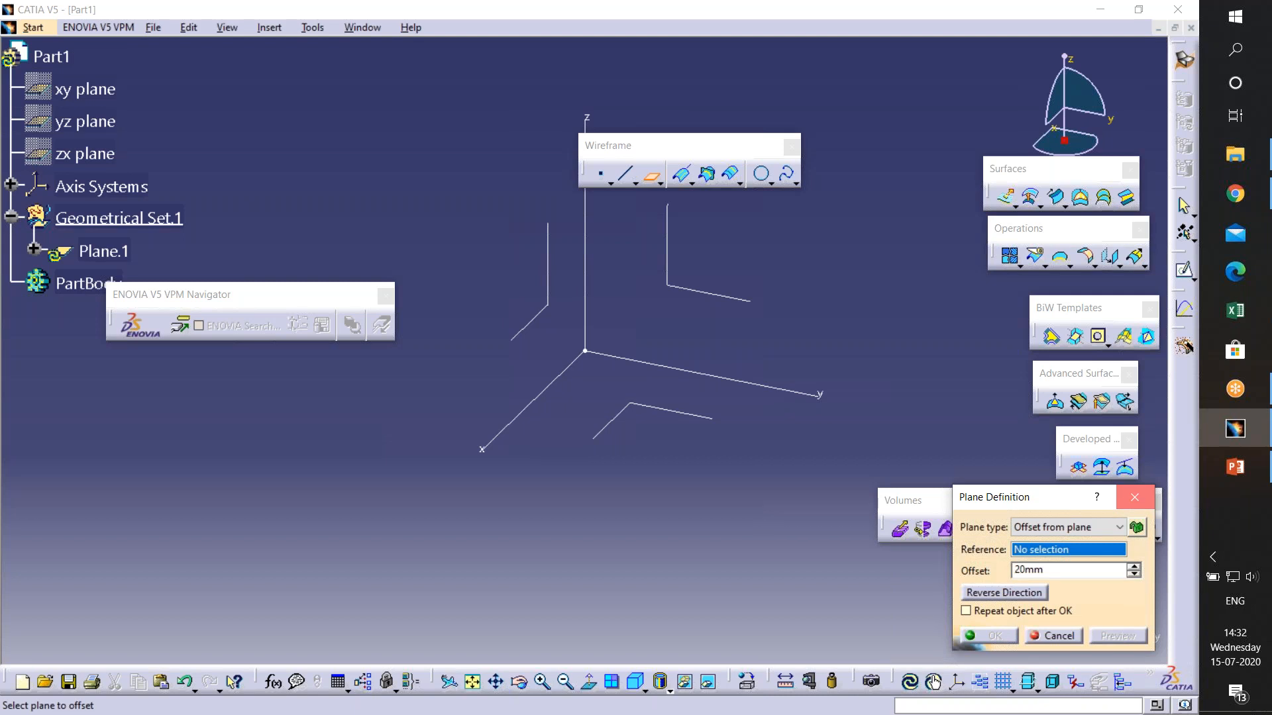
click(1135, 497)
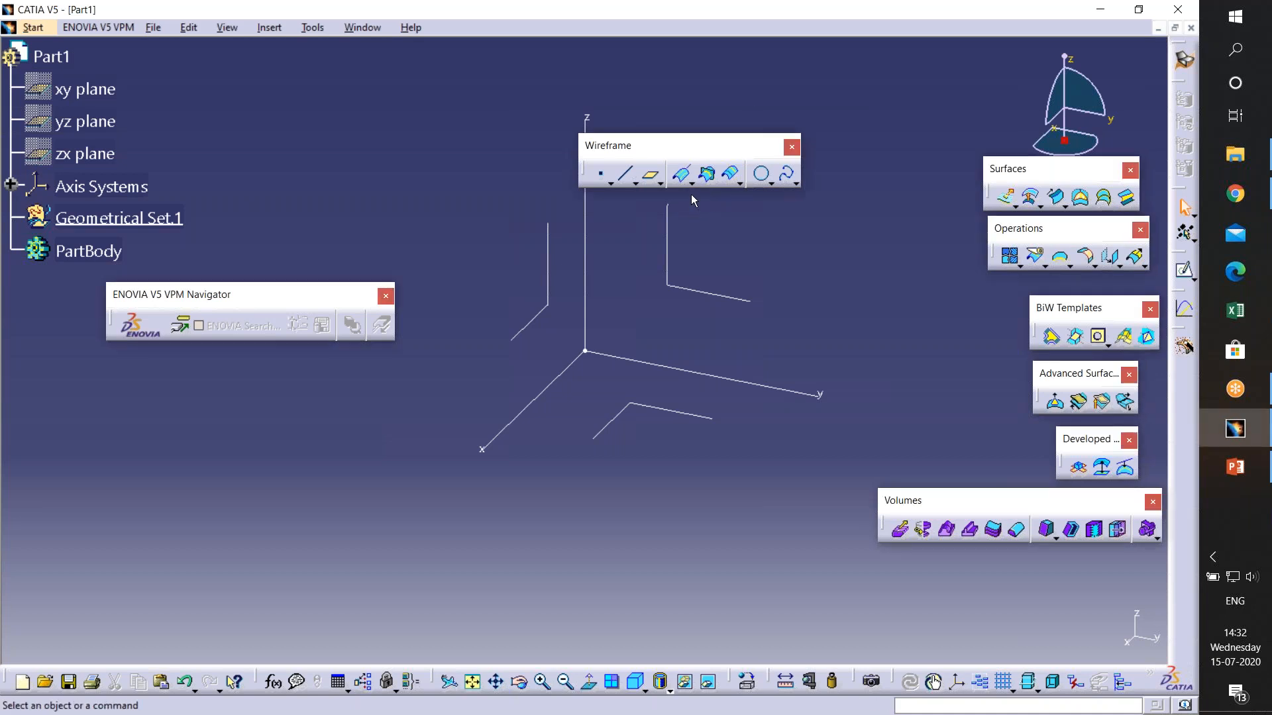
- Detach the Project-Combine tool group to review the projection, combine and reflect line tools, and close it
click(691, 183)
drag(699, 192, 690, 310)
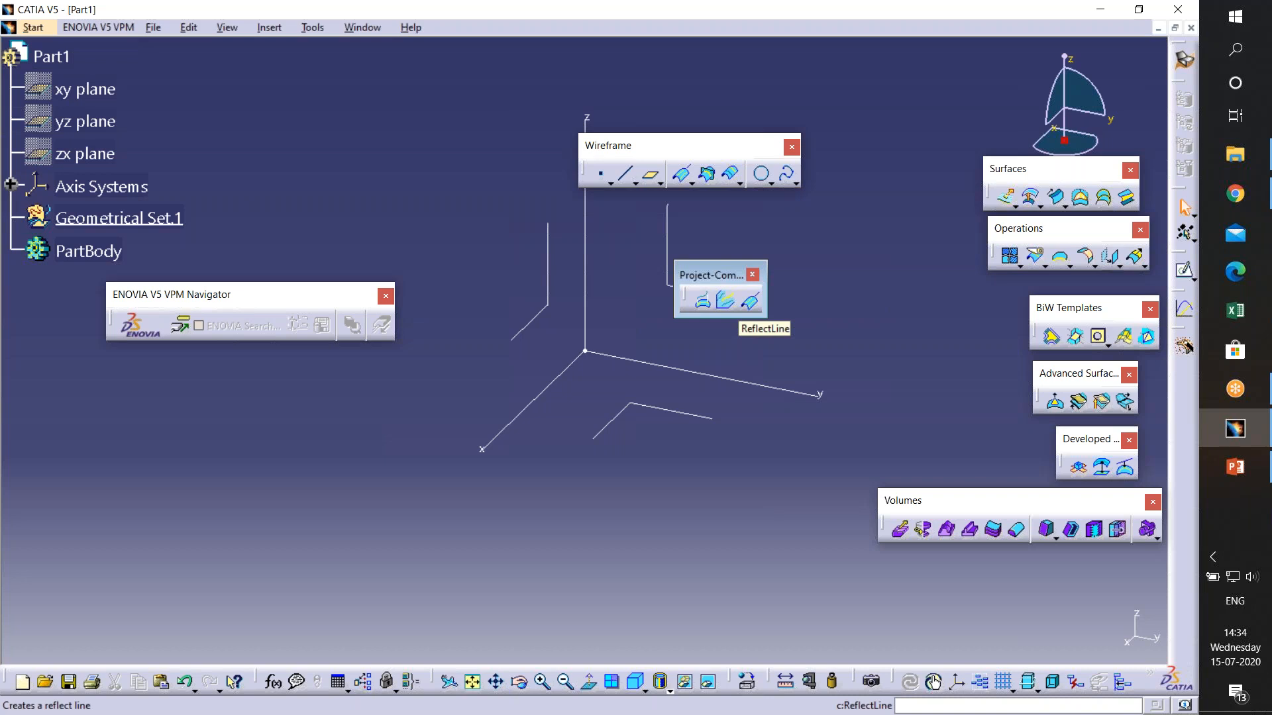
click(753, 275)
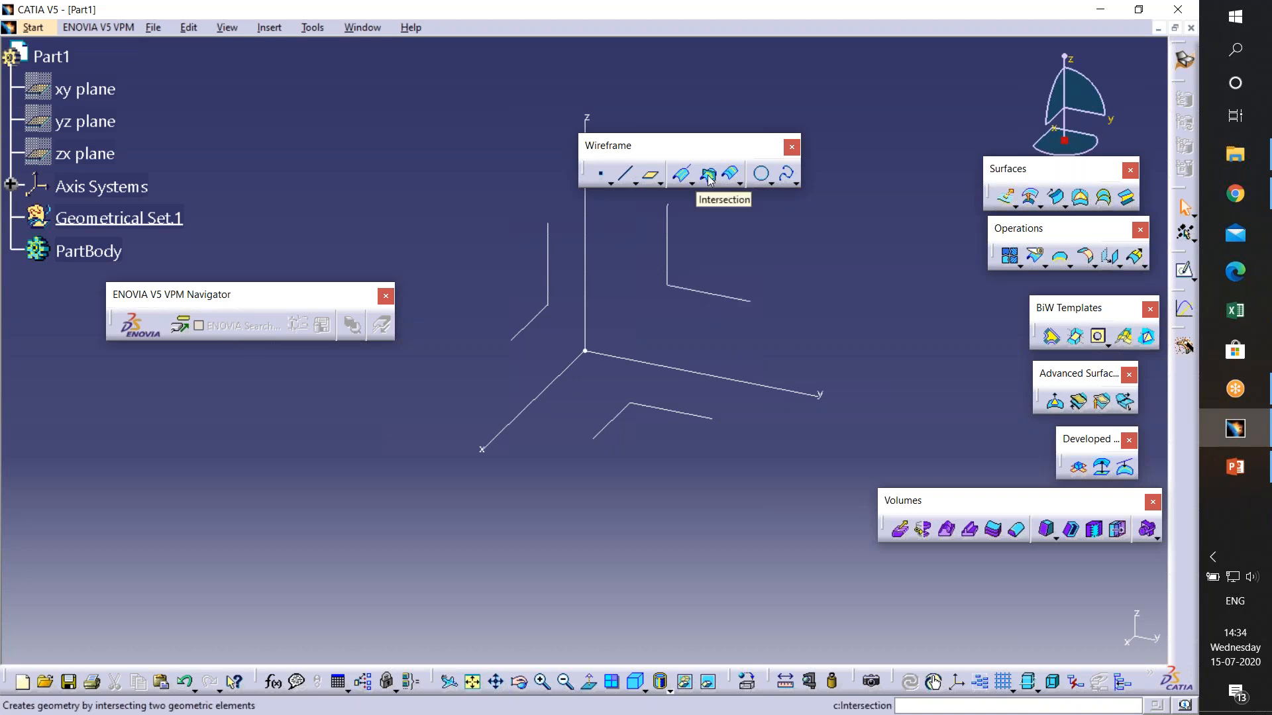
- Look at the Intersection Definition, close it, and review the remaining curve tools of the Wireframe toolbar, including Spline
click(708, 175)
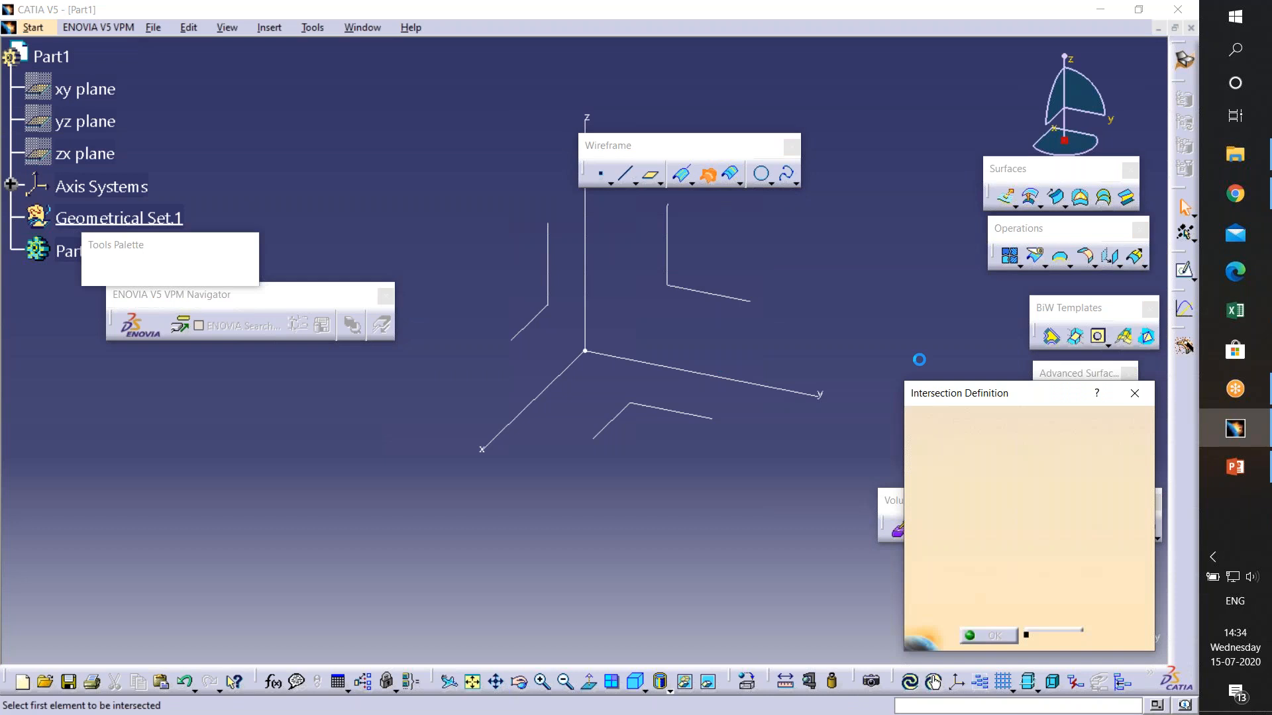
click(1132, 396)
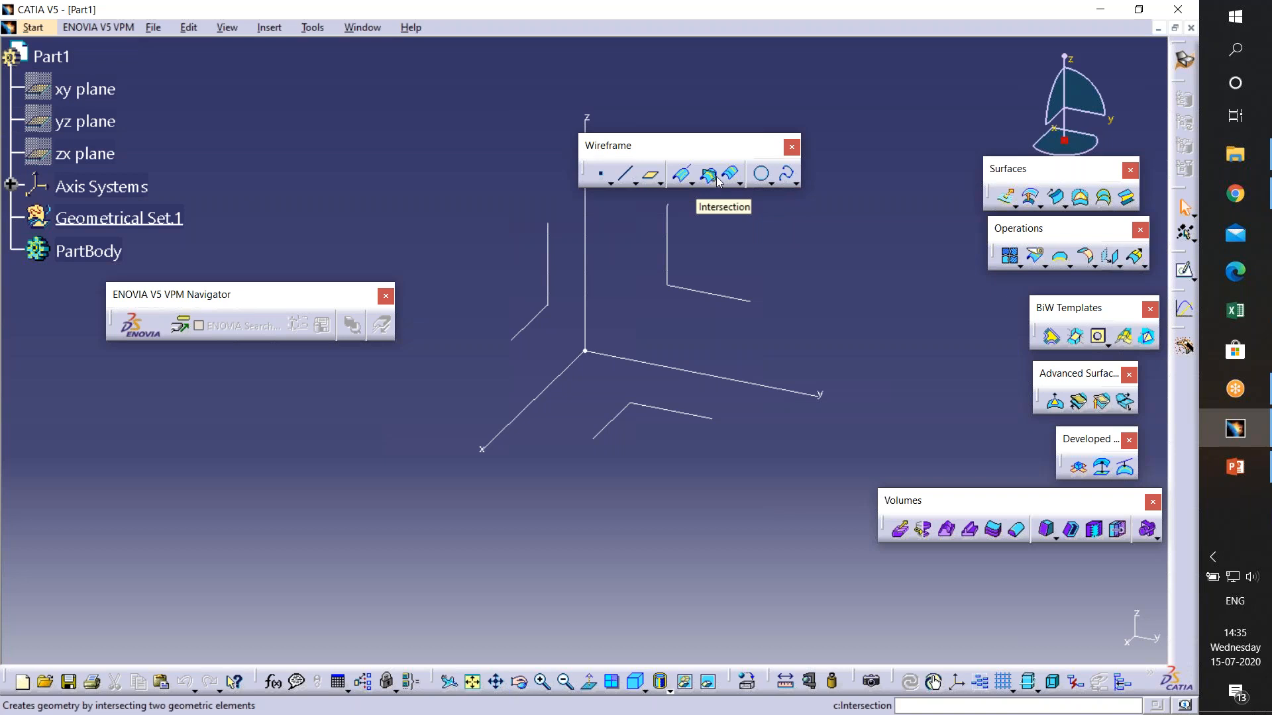
click(739, 183)
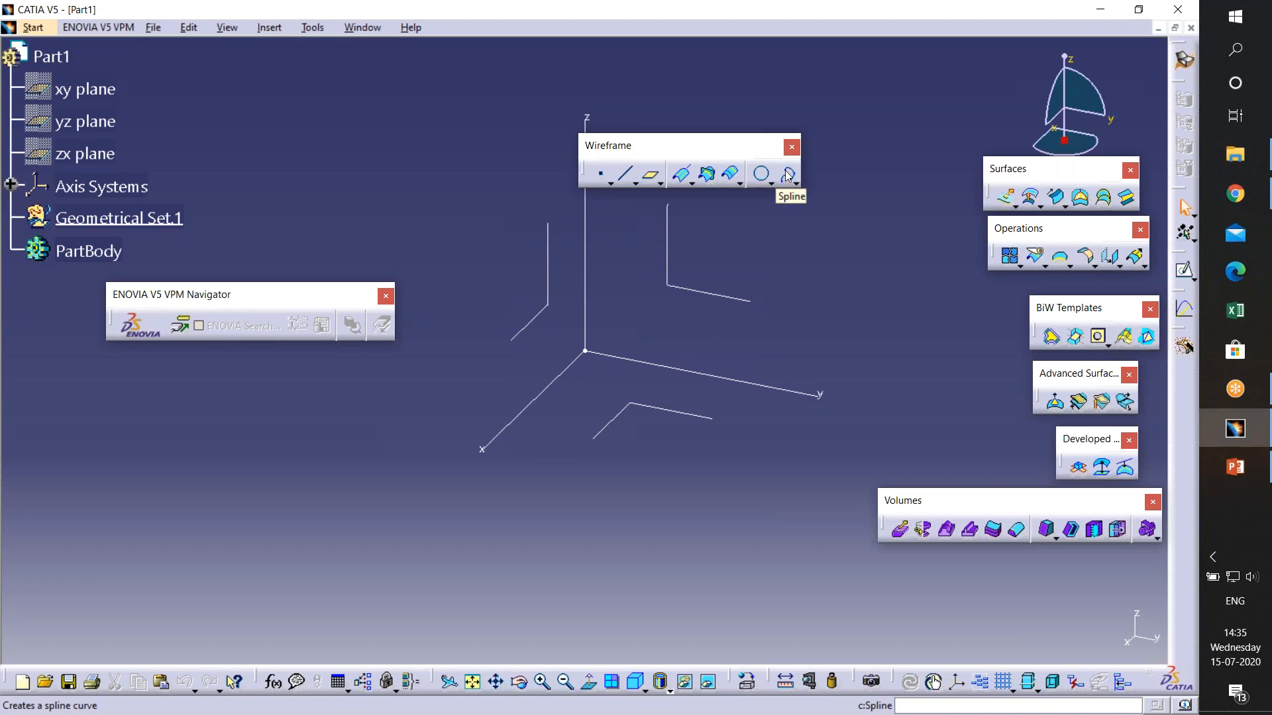
click(793, 180)
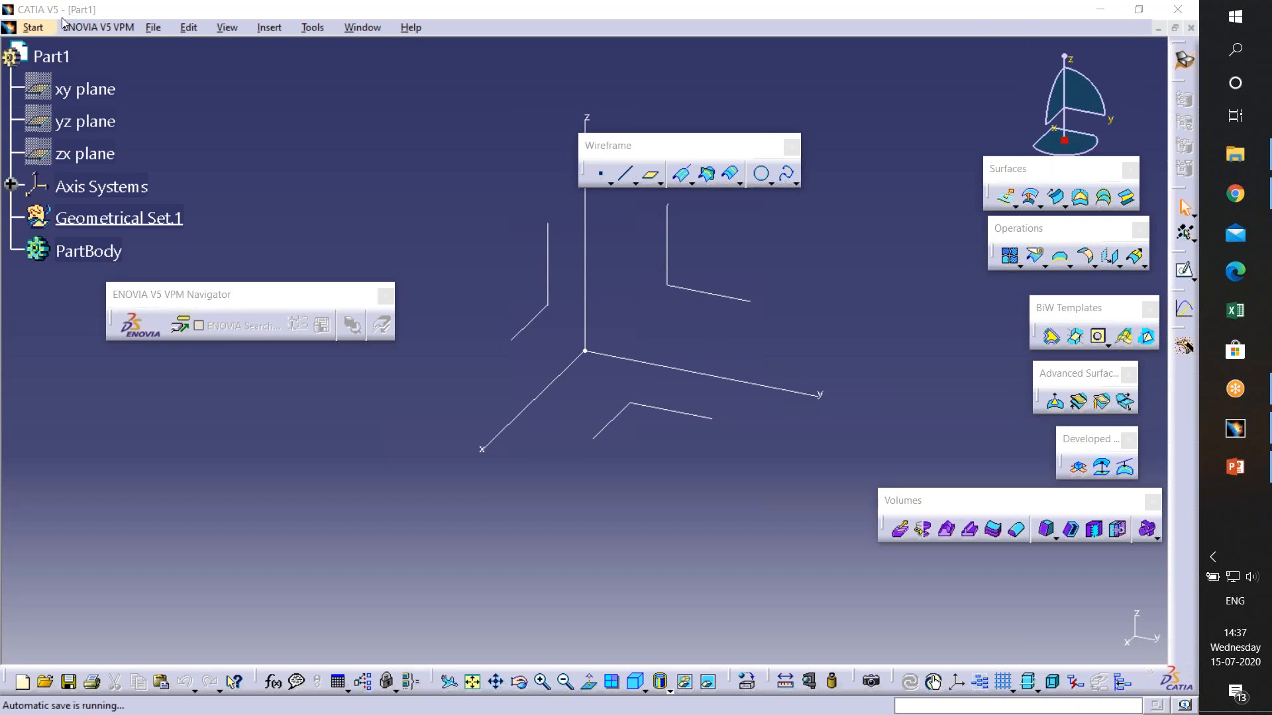
- Move the Wireframe toolbar aside beside the compass and bring the Surfaces toolbar into the graphics area
drag(631, 136, 881, 142)
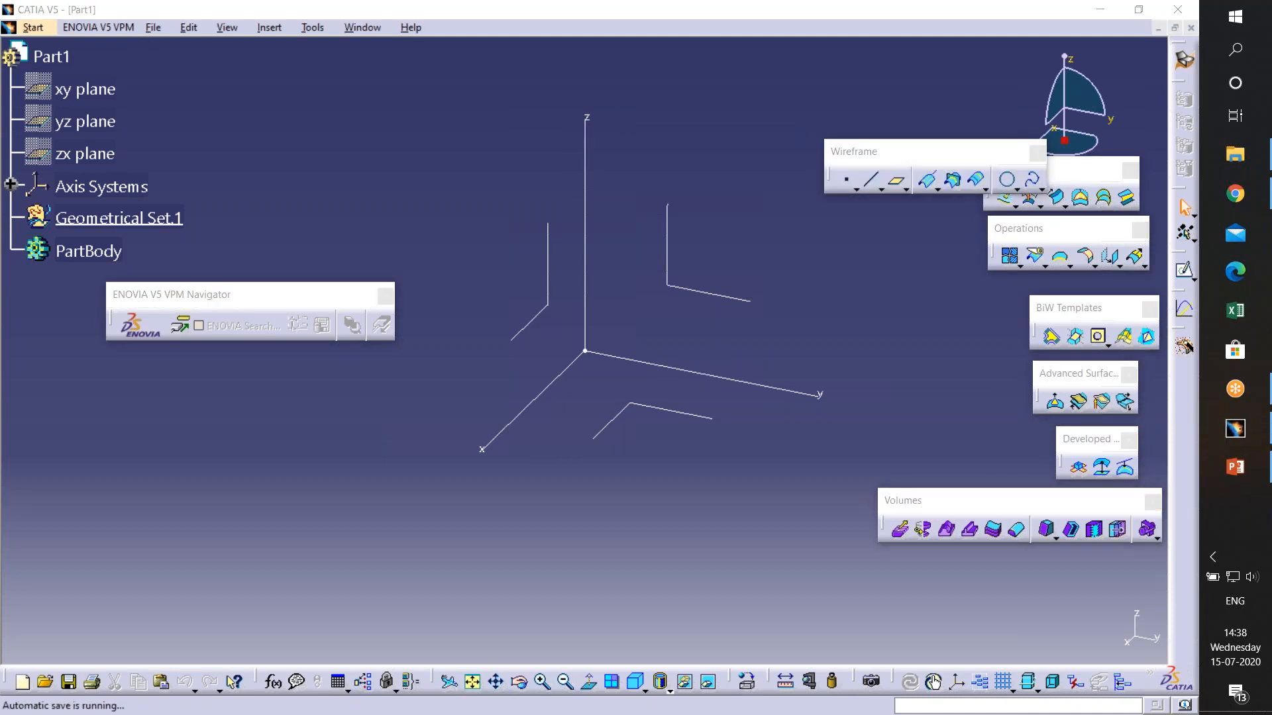
click(889, 161)
drag(947, 100, 947, 96)
drag(1024, 161, 689, 236)
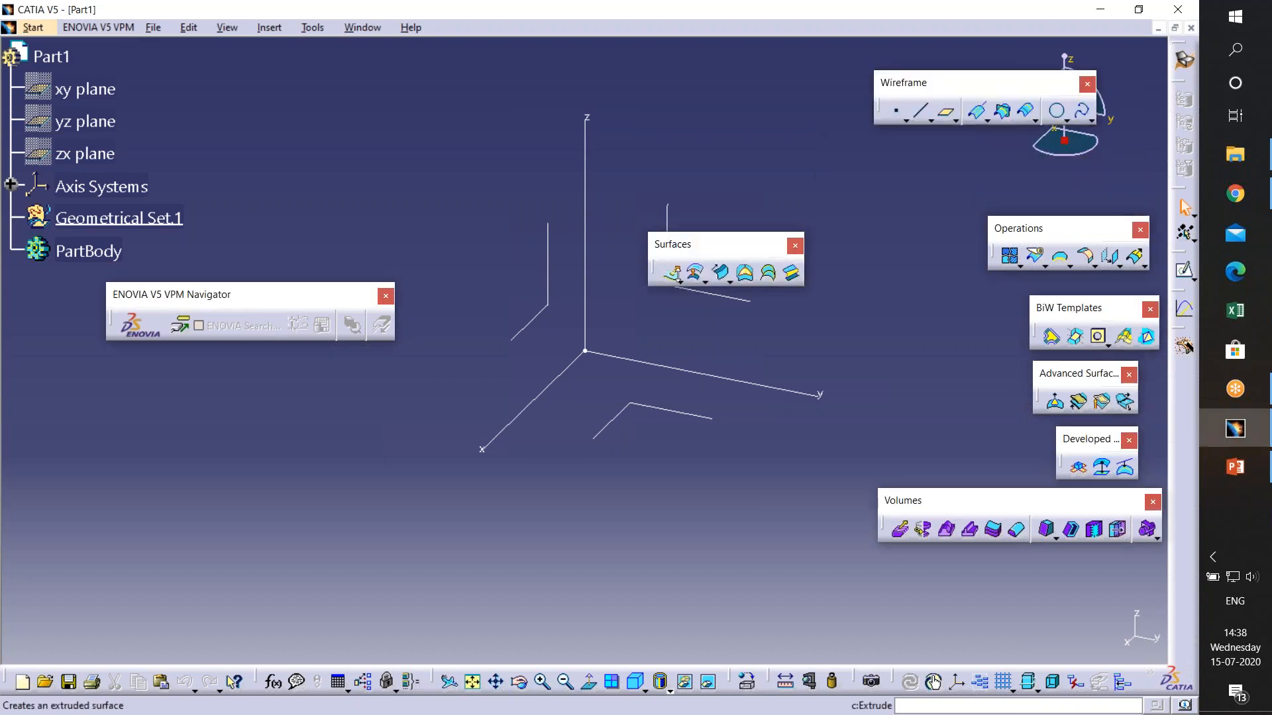
- Reposition the Surfaces toolbar over the z axis and place the Wireframe toolbar just above the Operations toolbar
click(678, 281)
drag(688, 298, 599, 212)
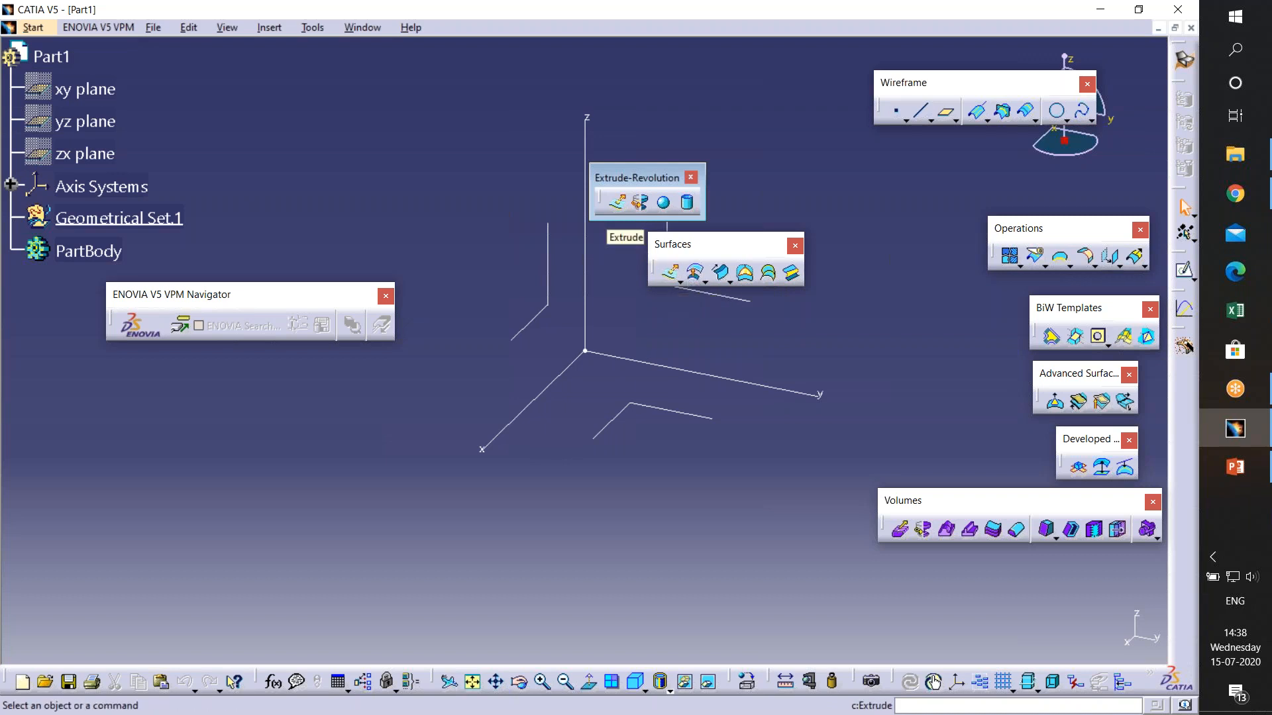
drag(694, 239, 580, 185)
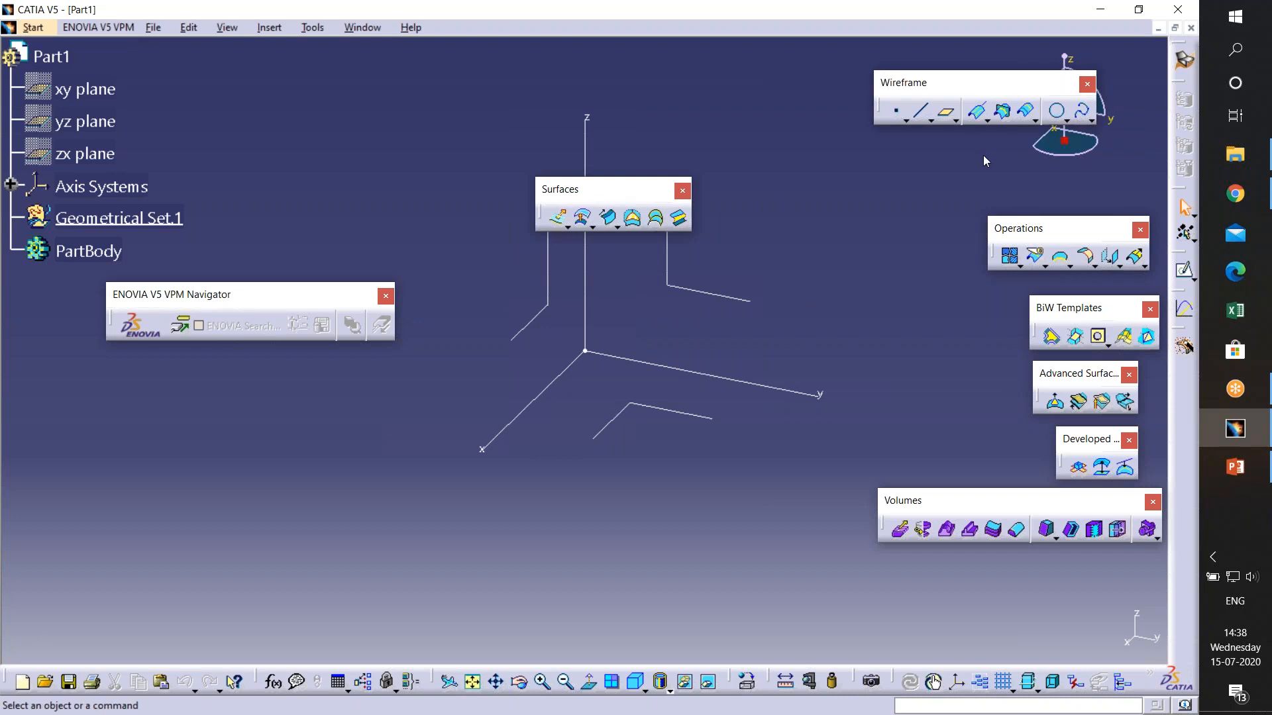
drag(941, 82, 1000, 162)
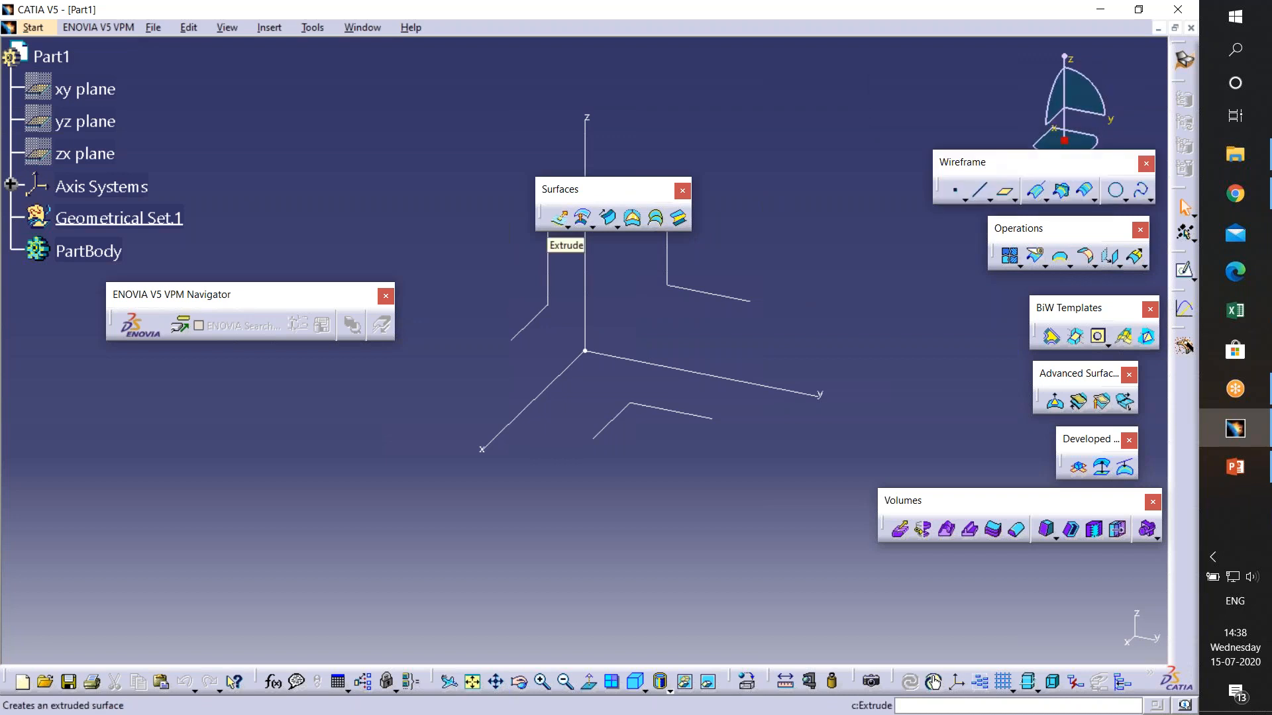
- Detach the Extrude-Revolution tool group from the Surfaces toolbar to review Extrude, Revolve, Sphere and Cylinder, and close it
click(568, 227)
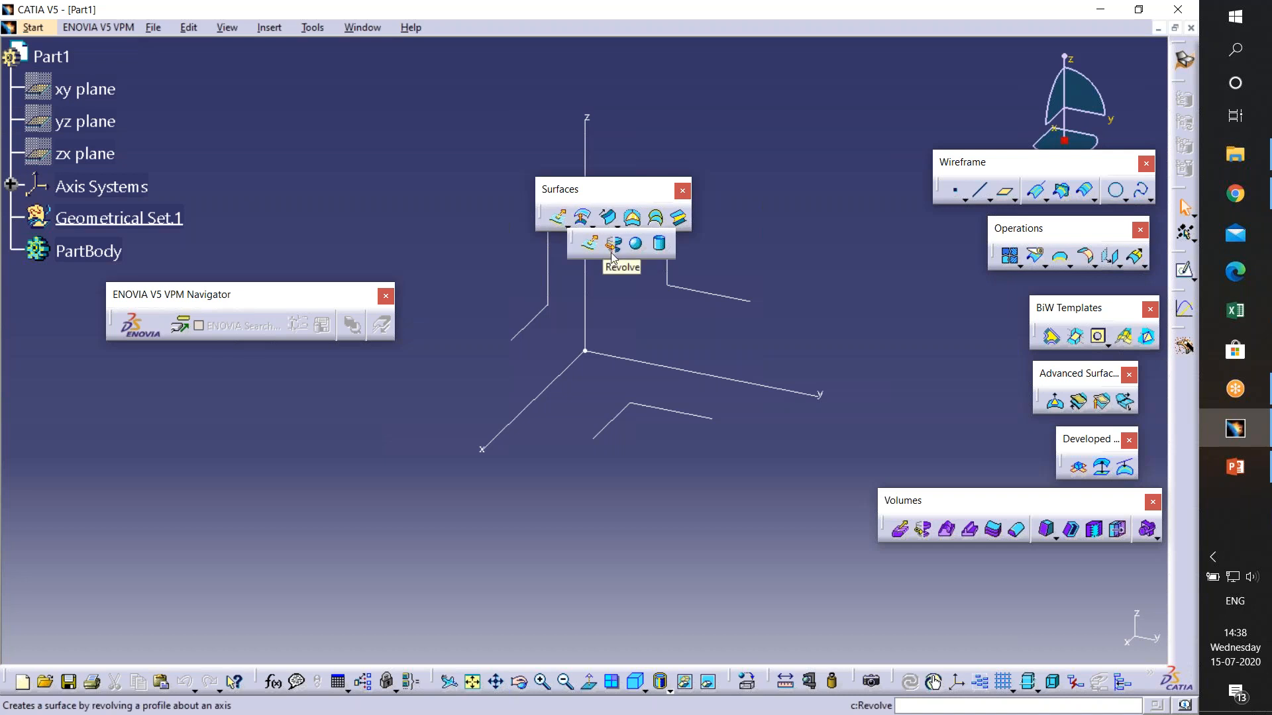
click(608, 299)
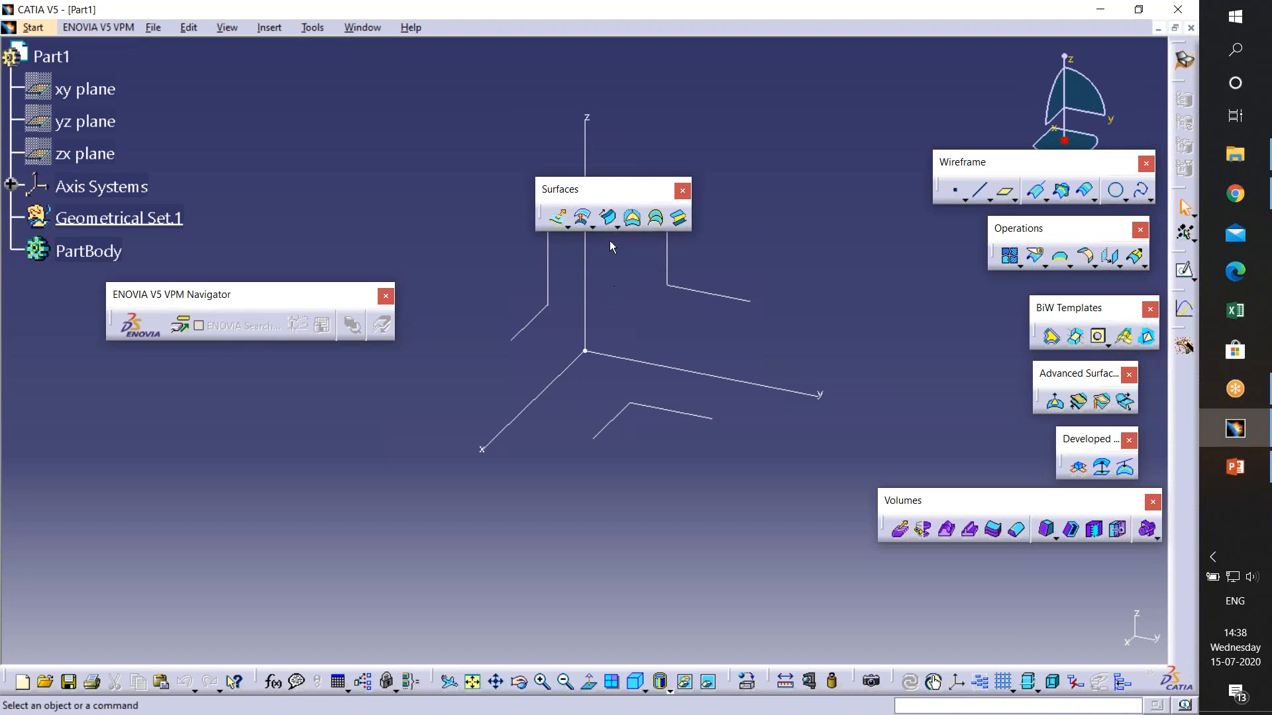
click(568, 228)
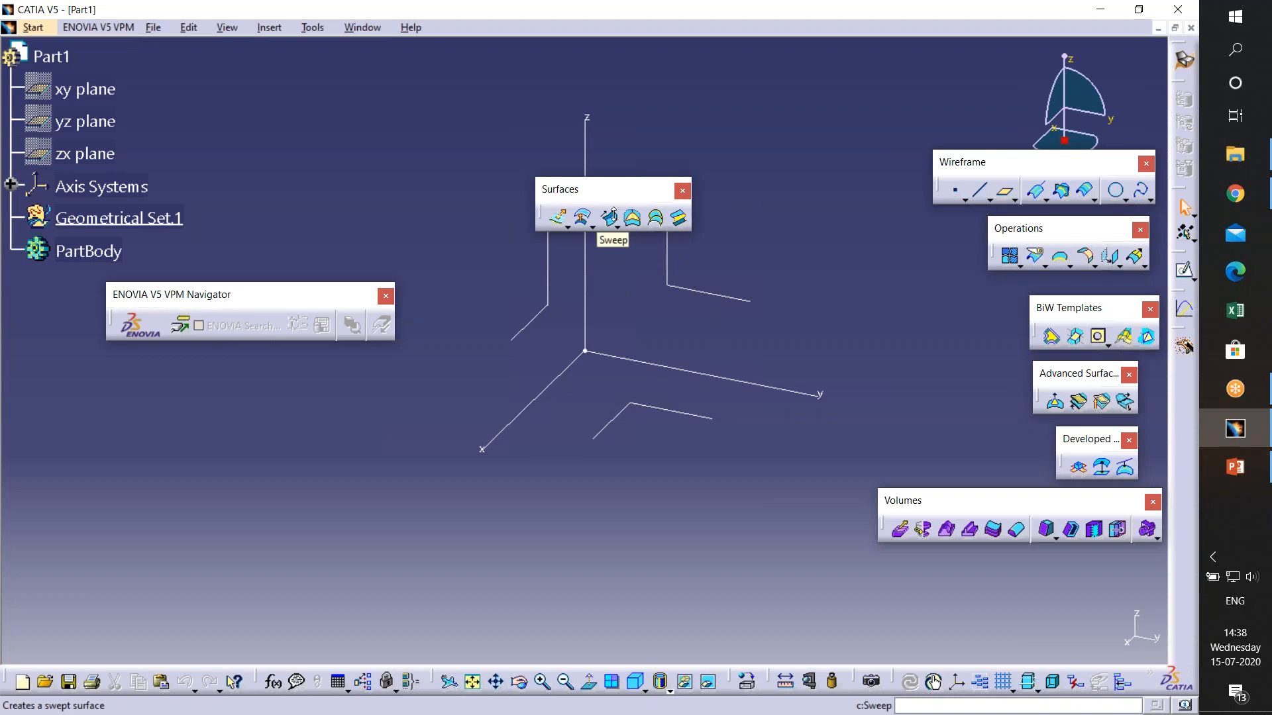
click(568, 227)
drag(578, 242, 570, 331)
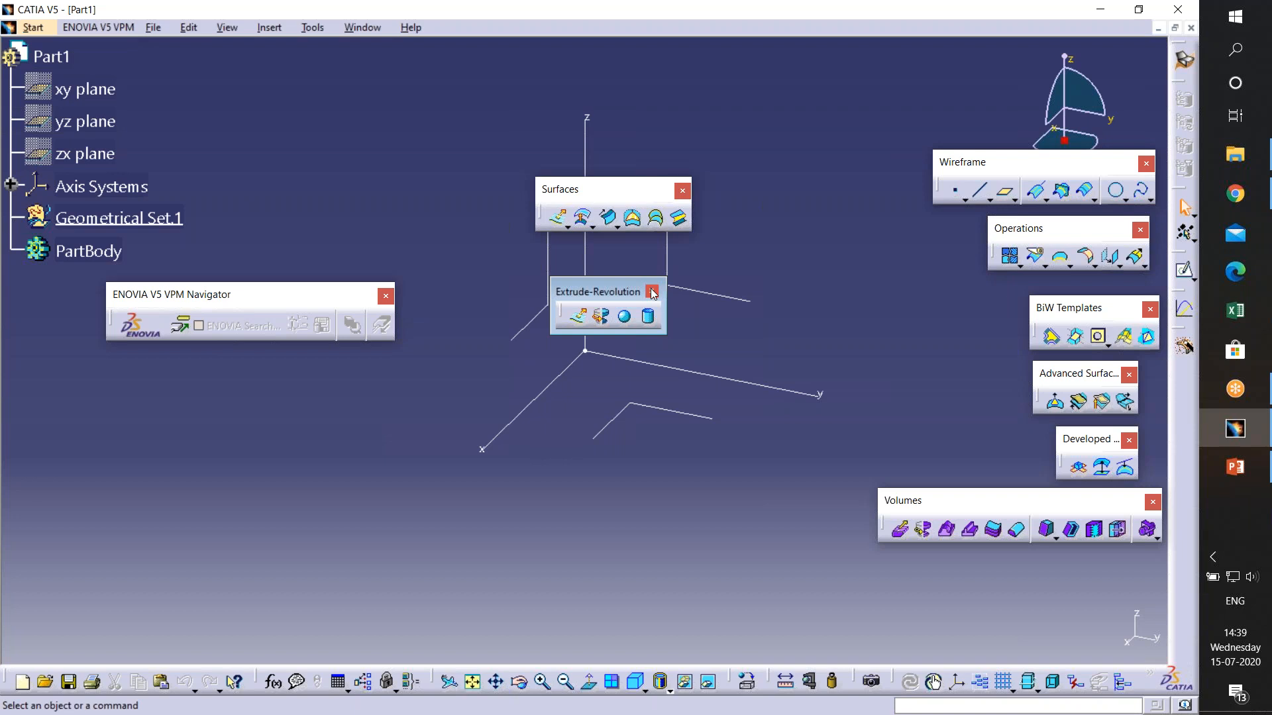
click(652, 293)
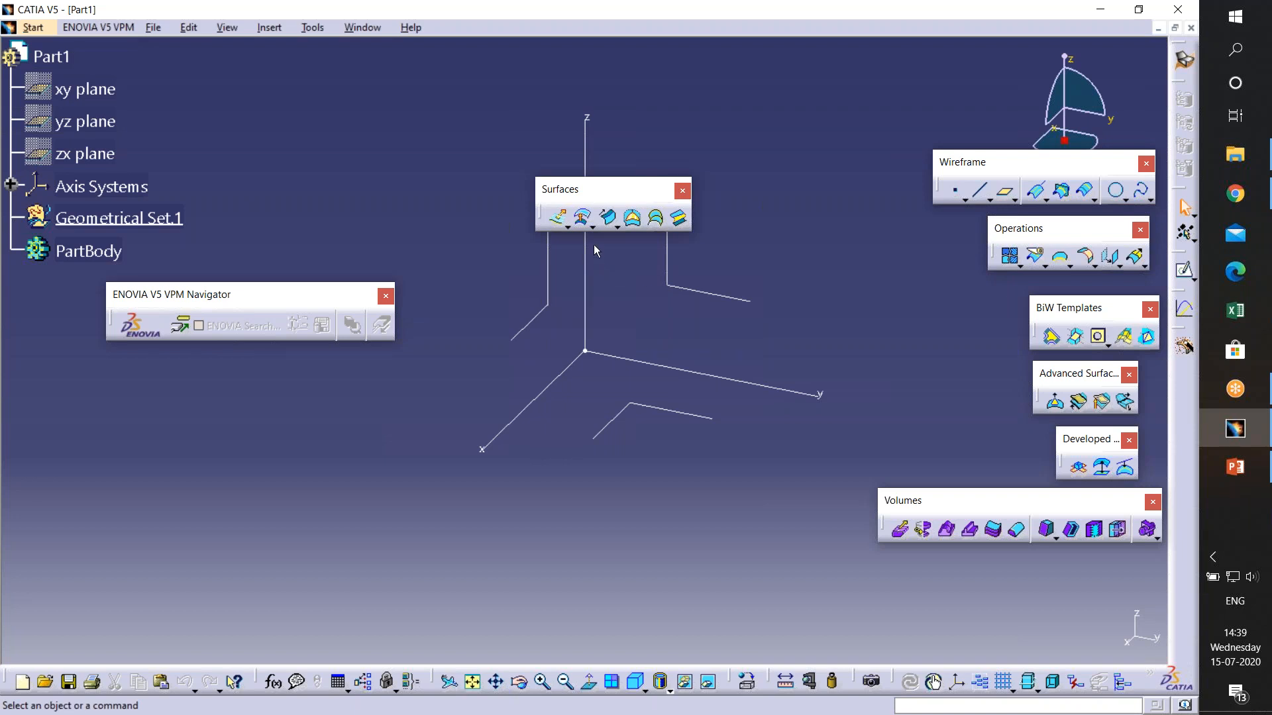
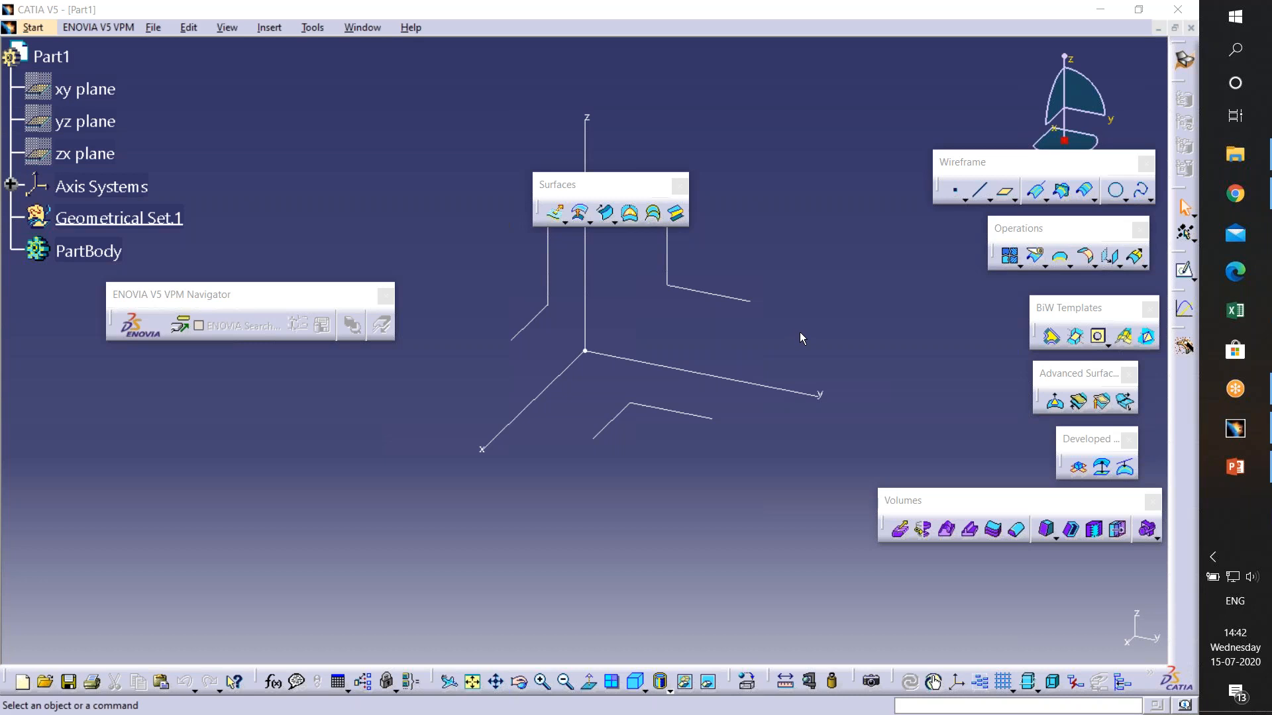
scroll(1016, 466, up, 2)
scroll(549, 456, down, 3)
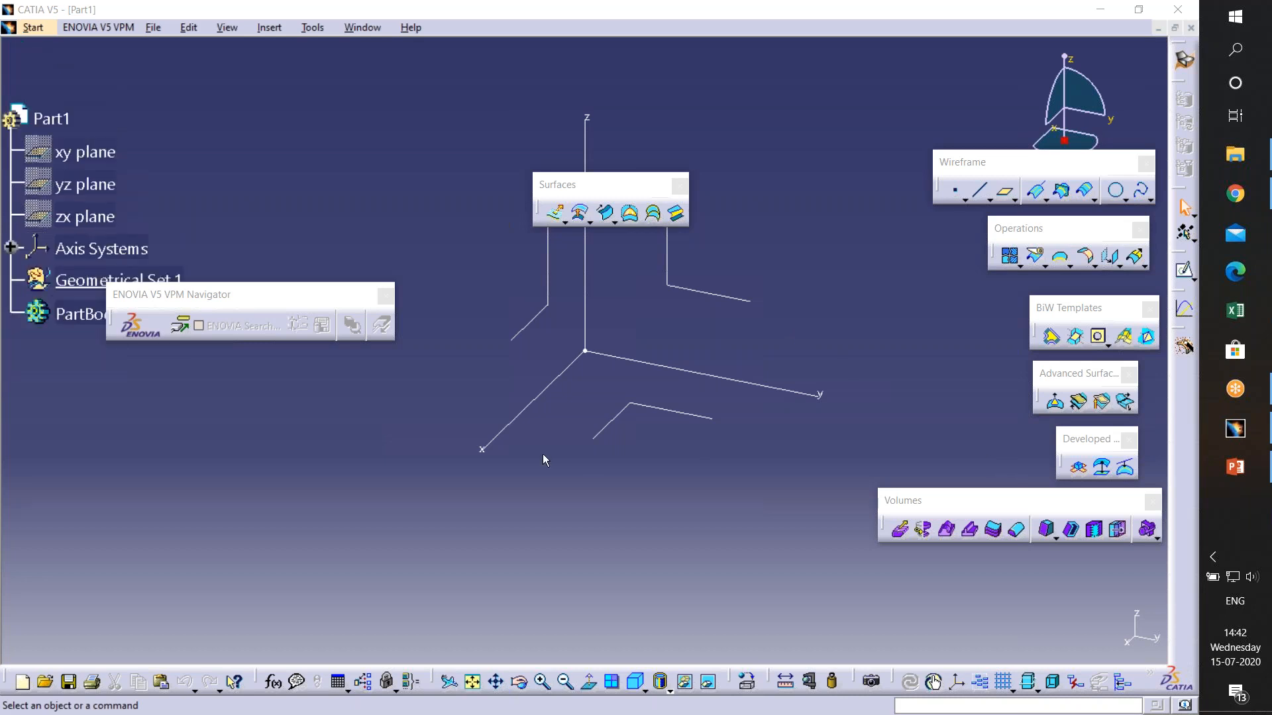
scroll(504, 460, up, 2)
scroll(458, 462, down, 1)
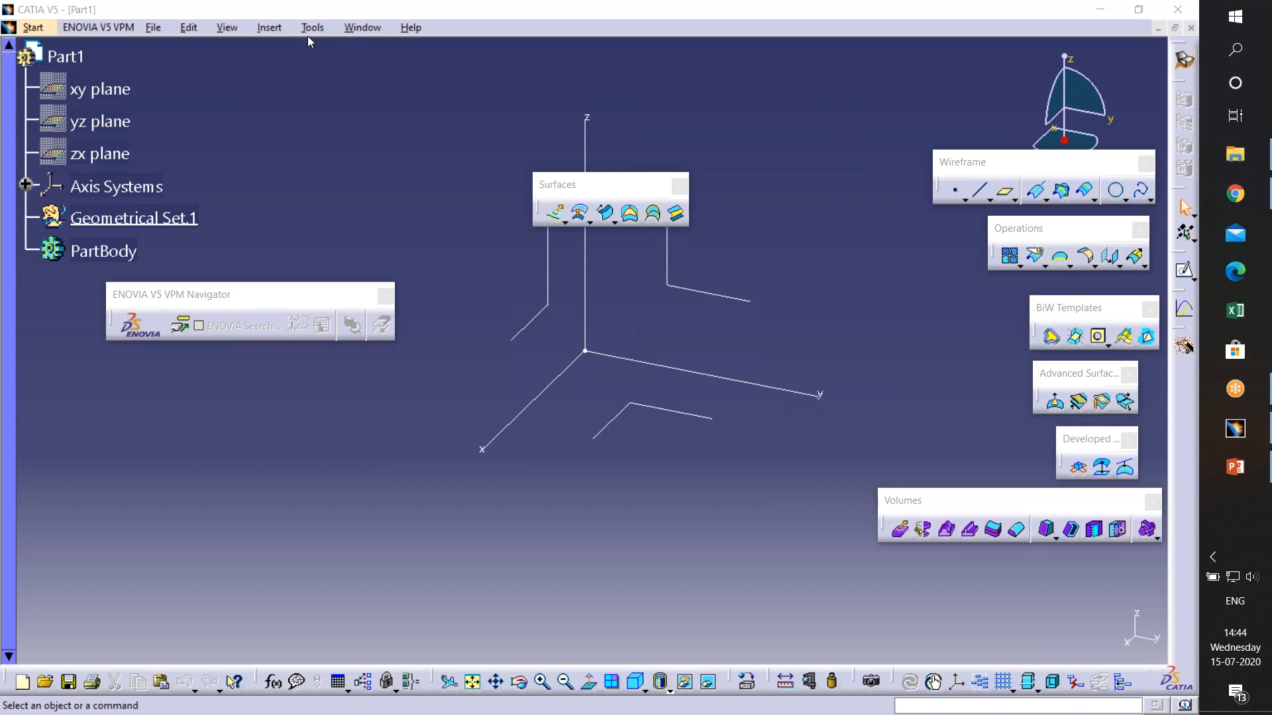
click(65, 57)
- Stack the Wireframe and Surfaces toolbars over the compass and bring the Operations toolbar beside the z axis
drag(630, 188, 720, 154)
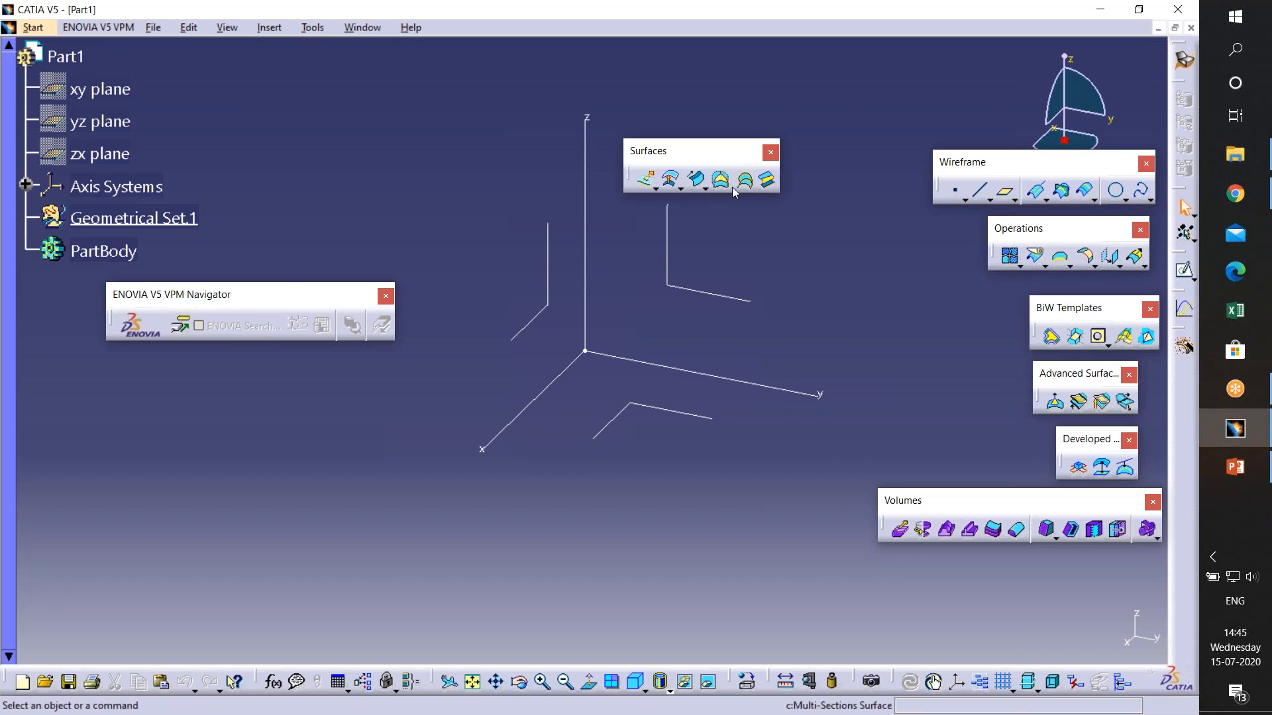
drag(991, 163, 979, 96)
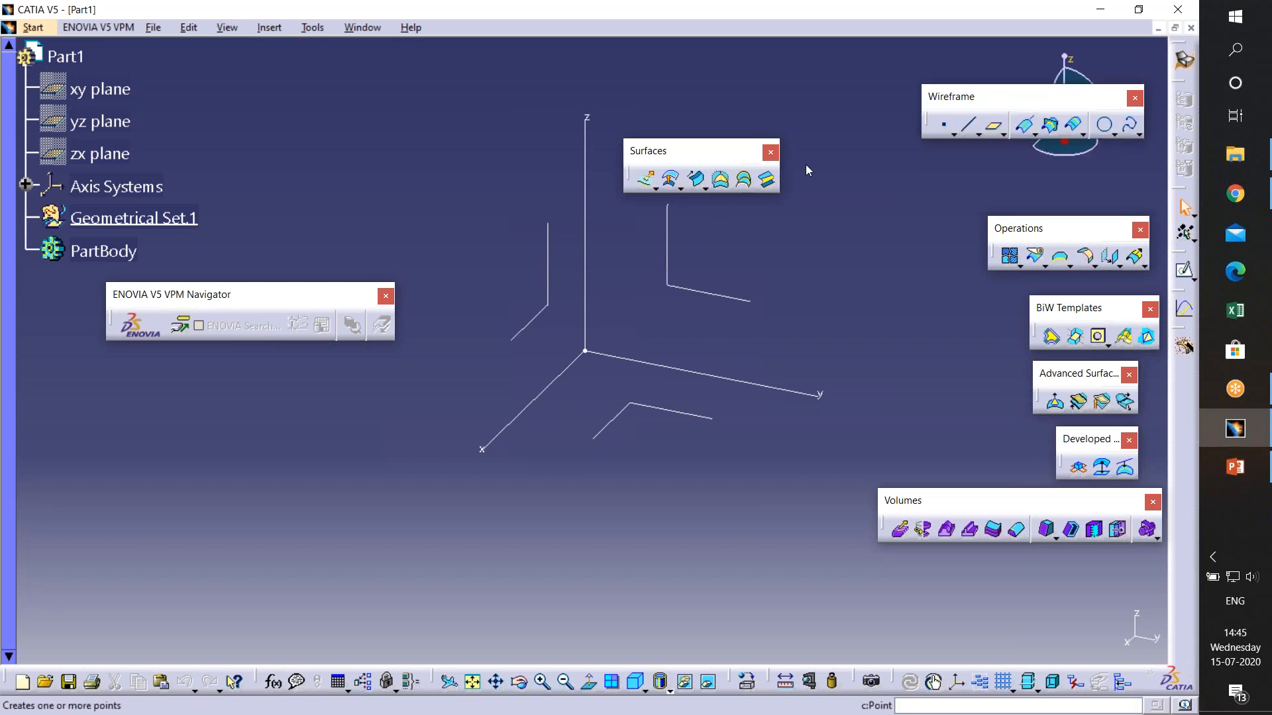
drag(1002, 172, 1012, 167)
drag(1032, 234, 640, 211)
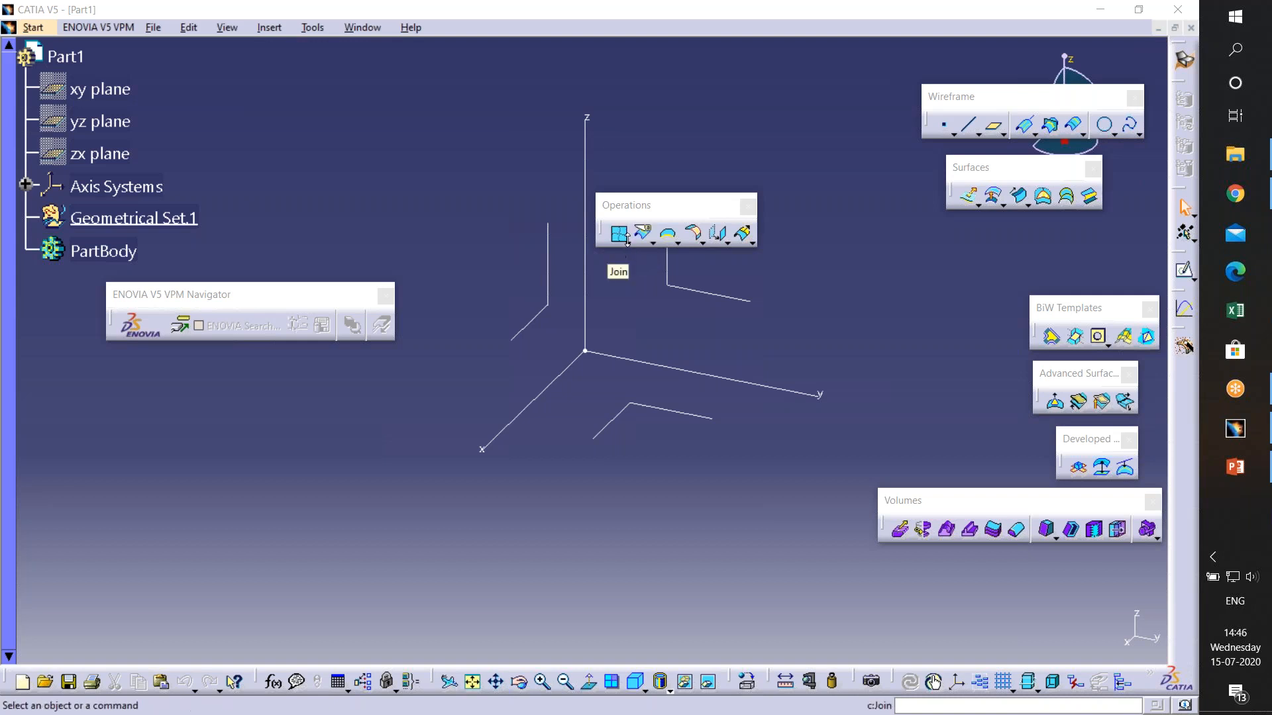
- Review the tool groups of the Operations toolbar, including Join and Healing
click(628, 240)
click(627, 241)
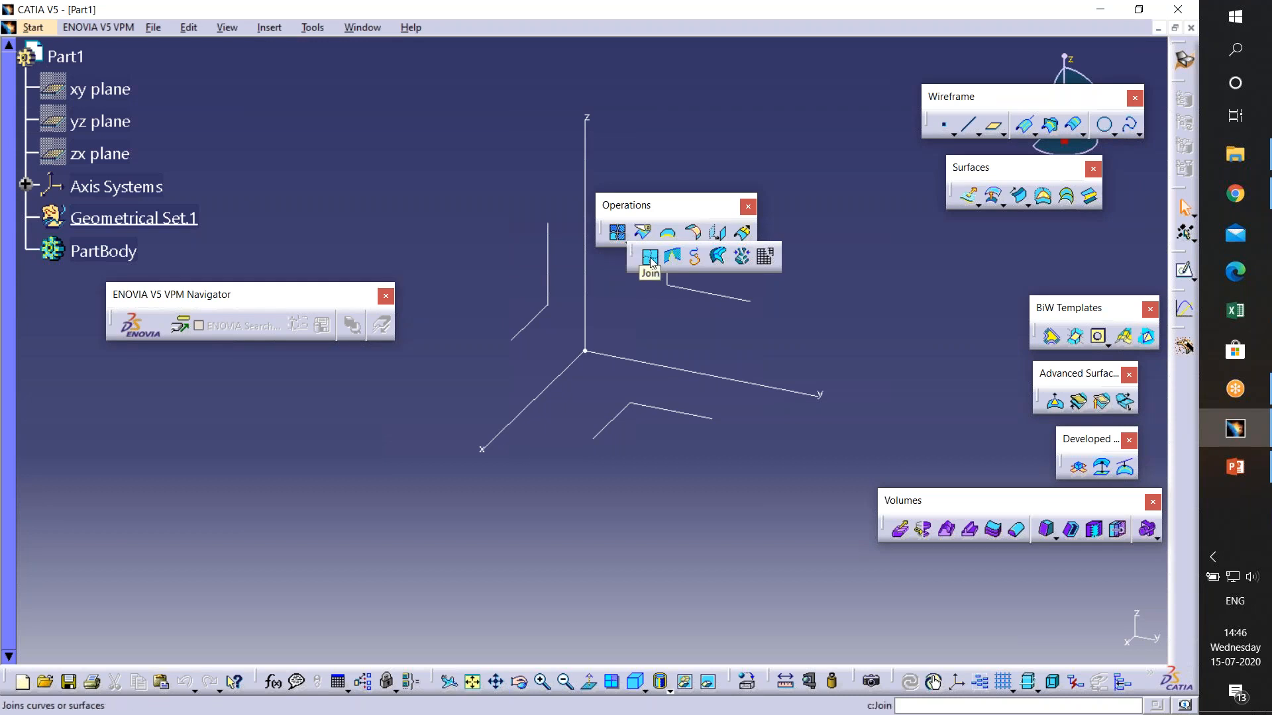
click(1055, 346)
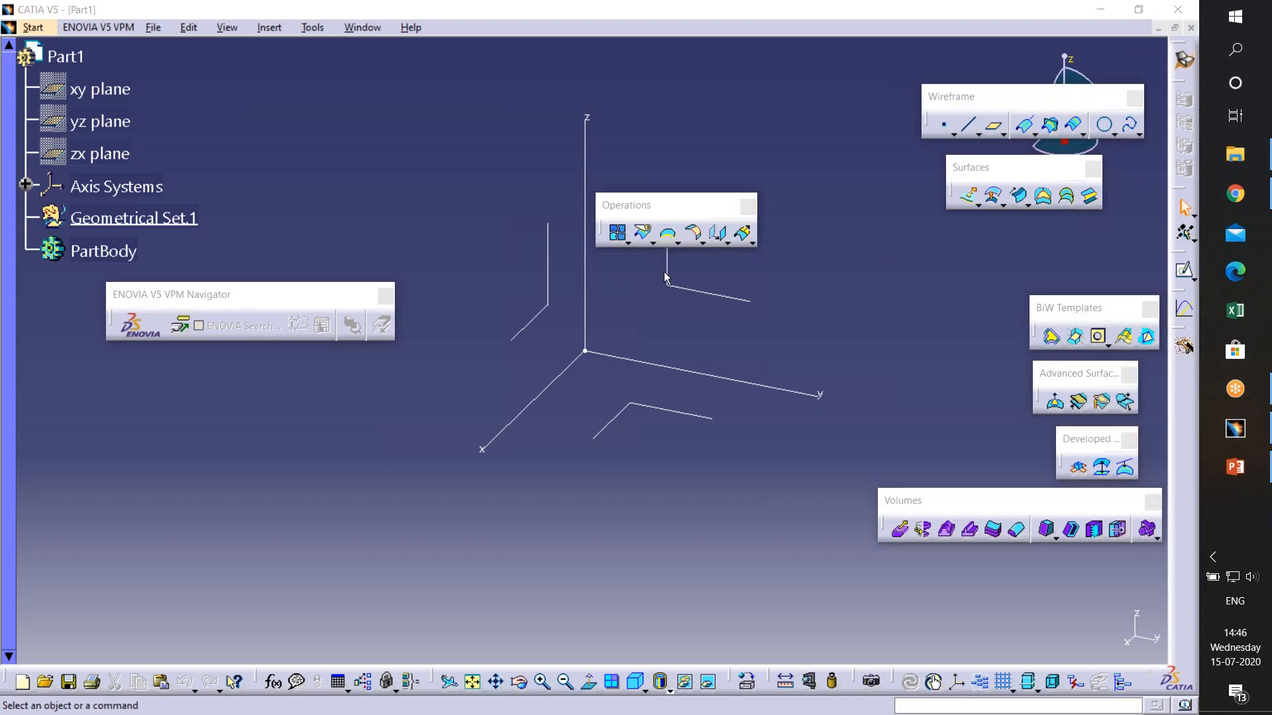
click(626, 242)
click(626, 242)
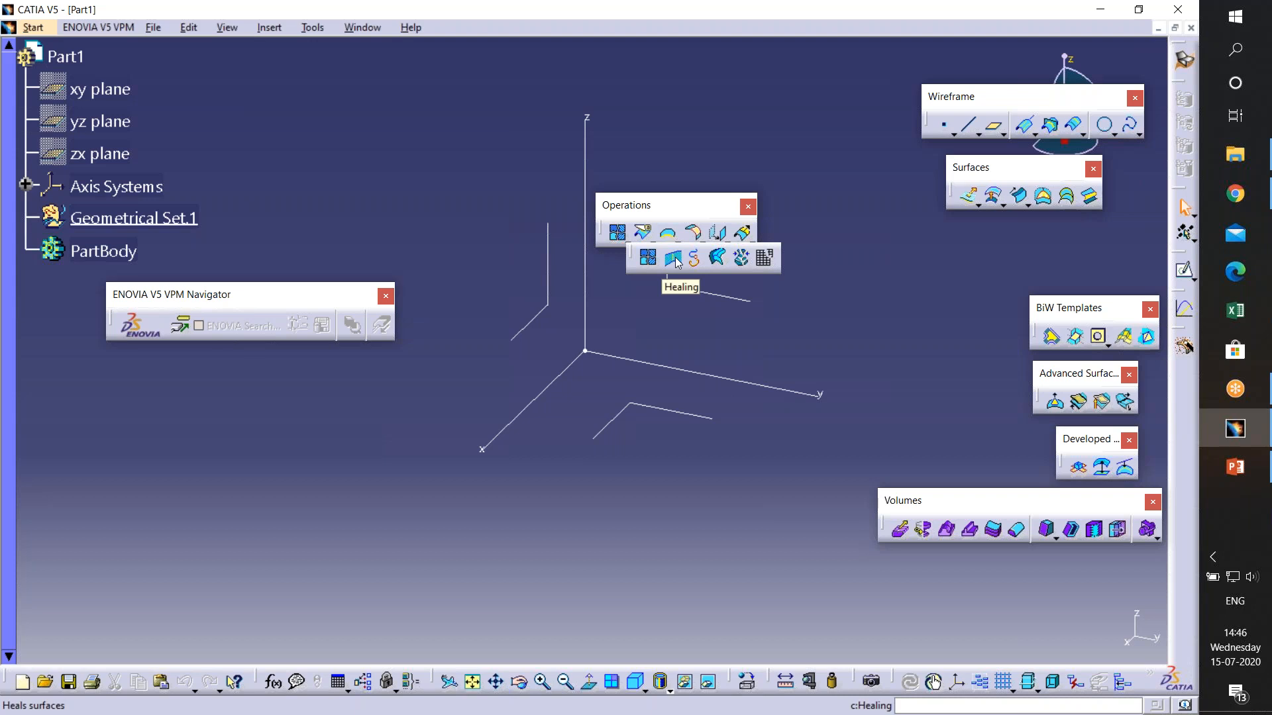
click(1035, 343)
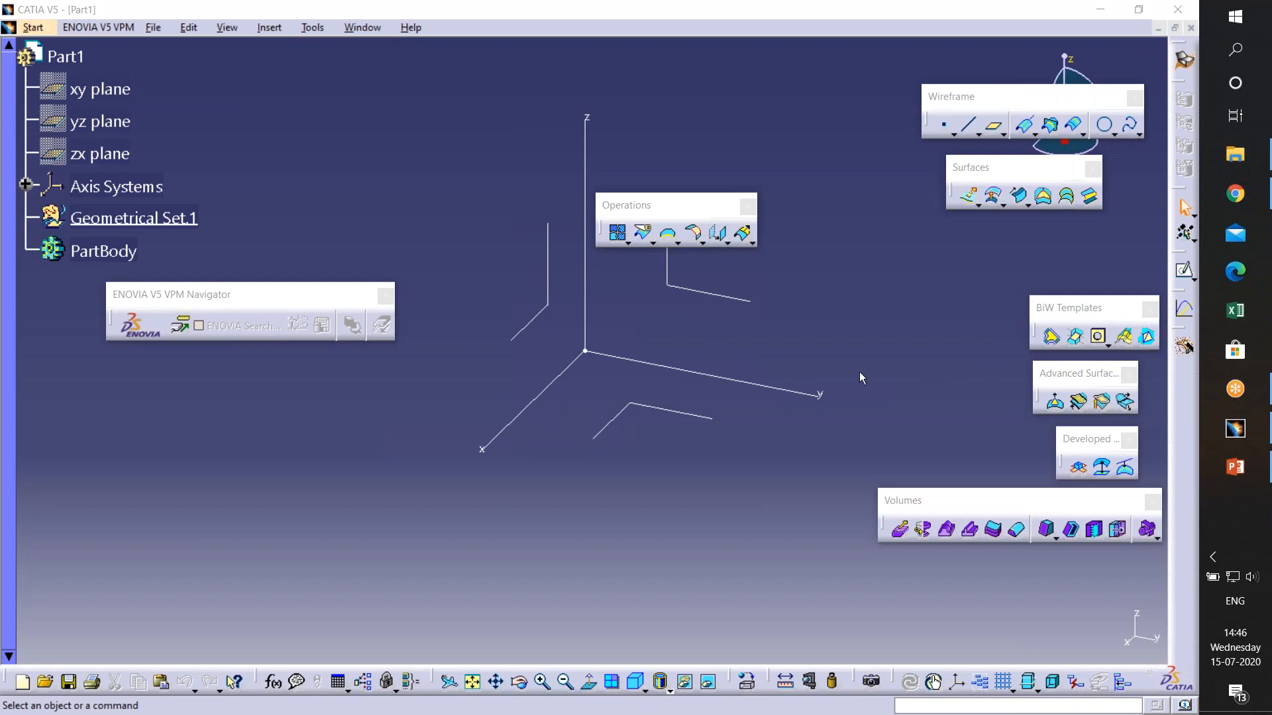
click(628, 242)
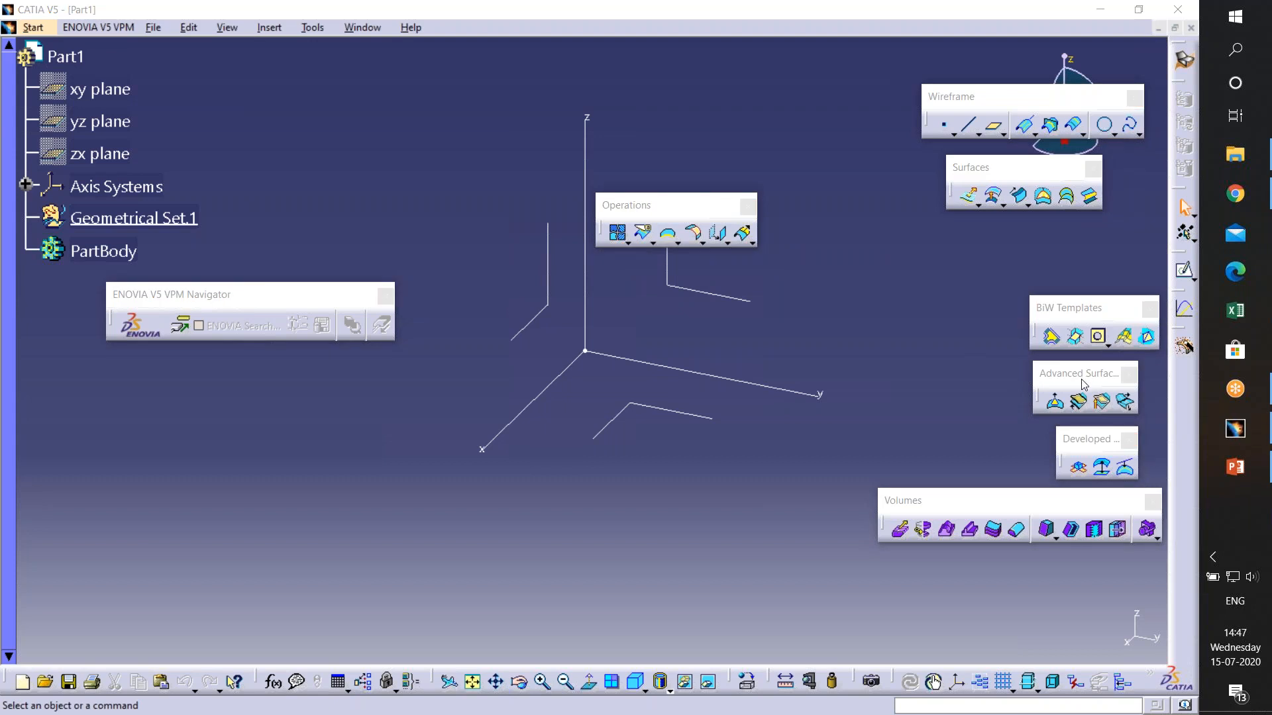
click(624, 241)
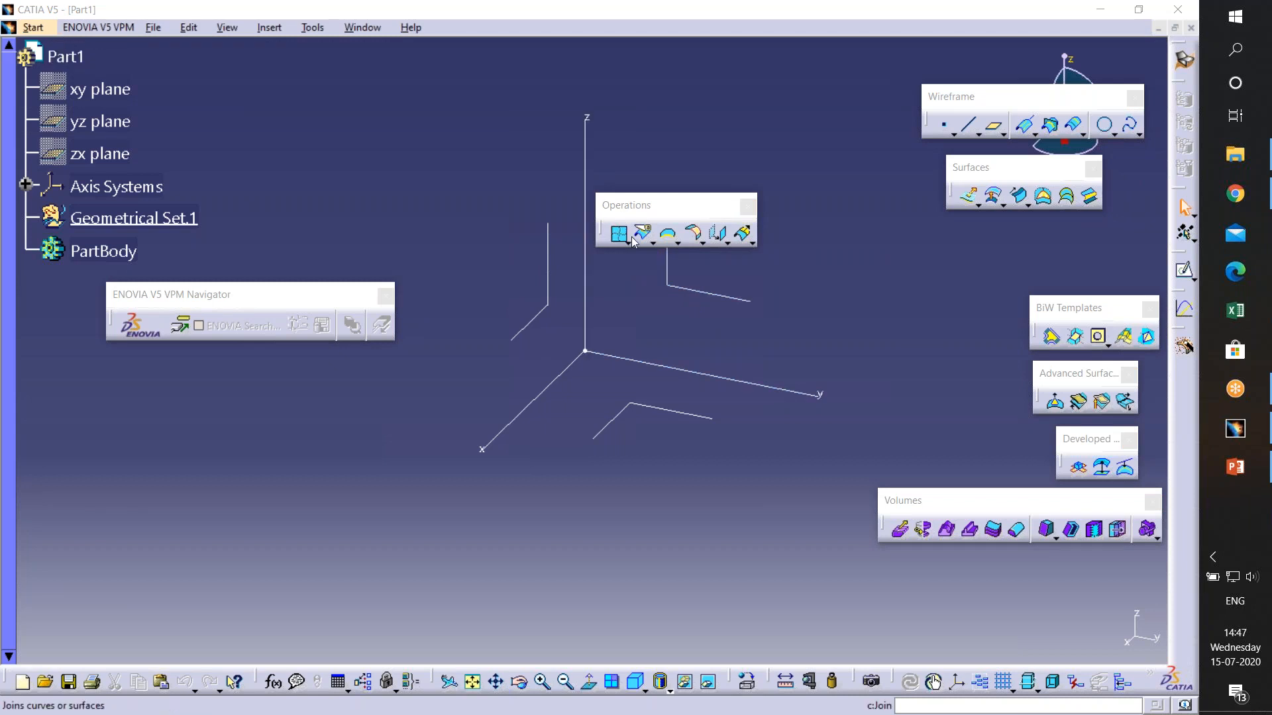
click(727, 242)
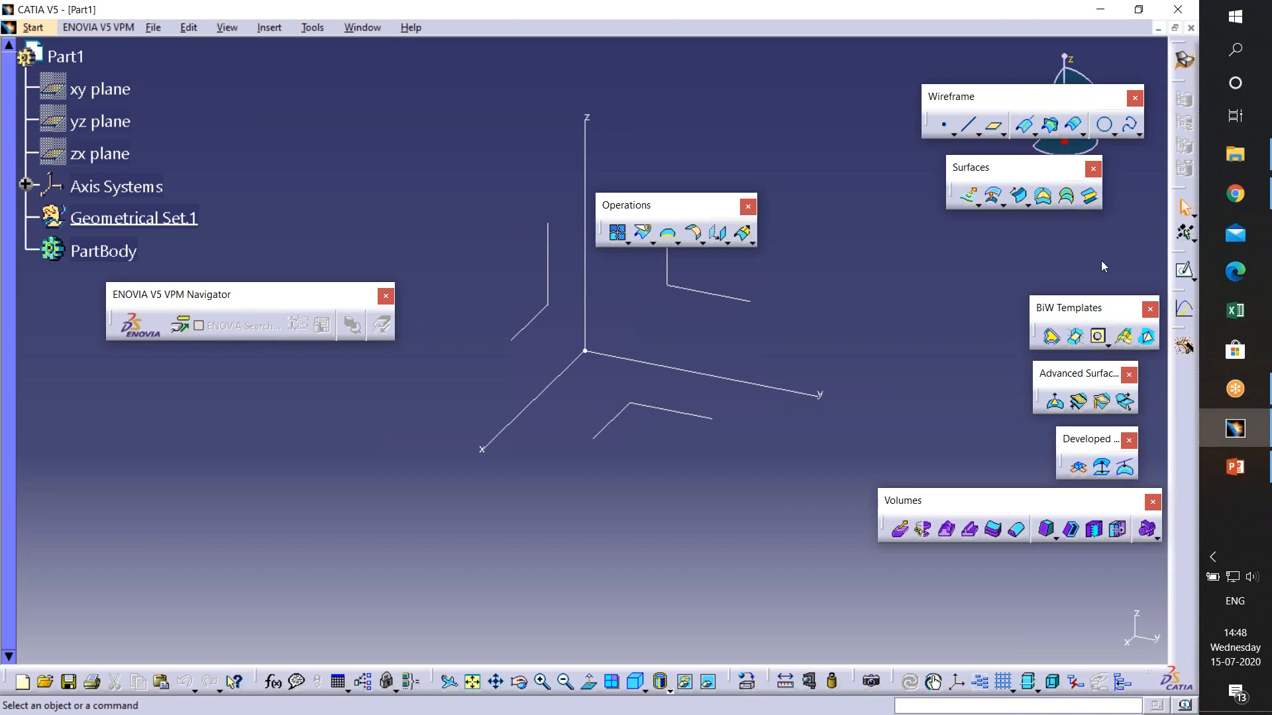
- Move the Operations toolbar aside below Surfaces and bring the BiW Templates, Advanced Surfaces and Developed Shapes toolbars into the graphics area
drag(1103, 266, 1103, 266)
drag(1046, 332, 547, 252)
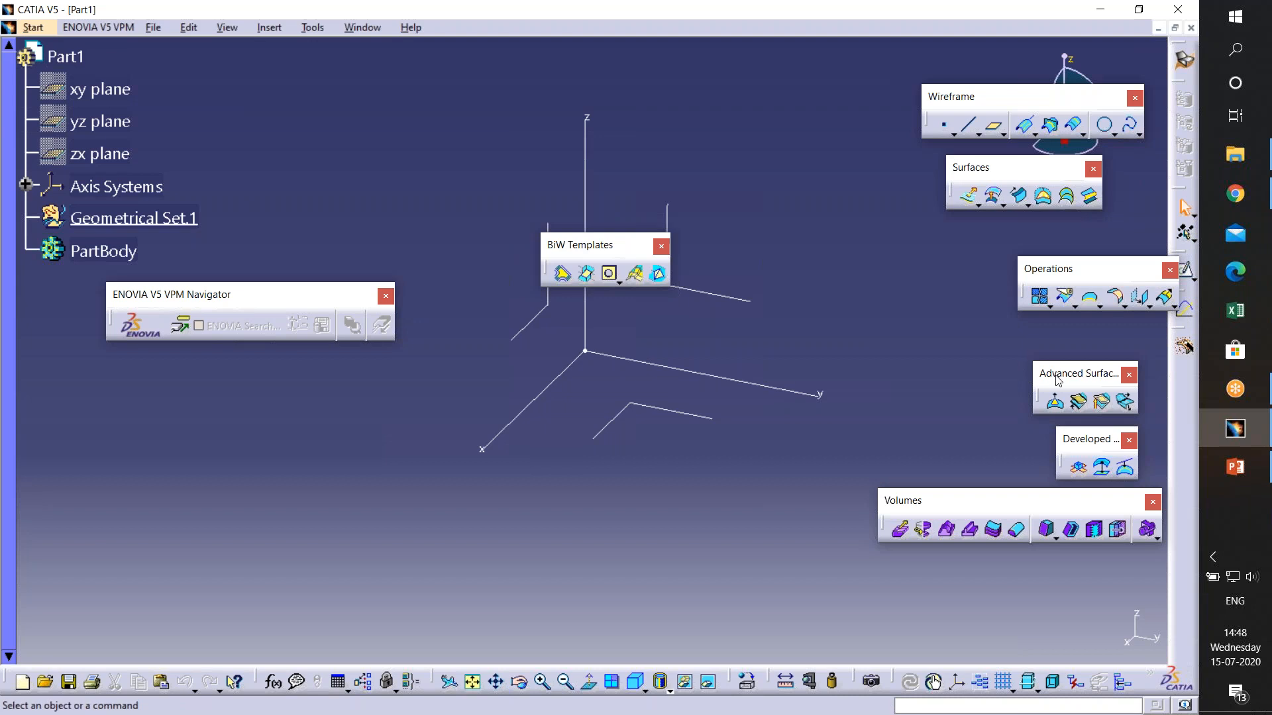
drag(1055, 374, 879, 309)
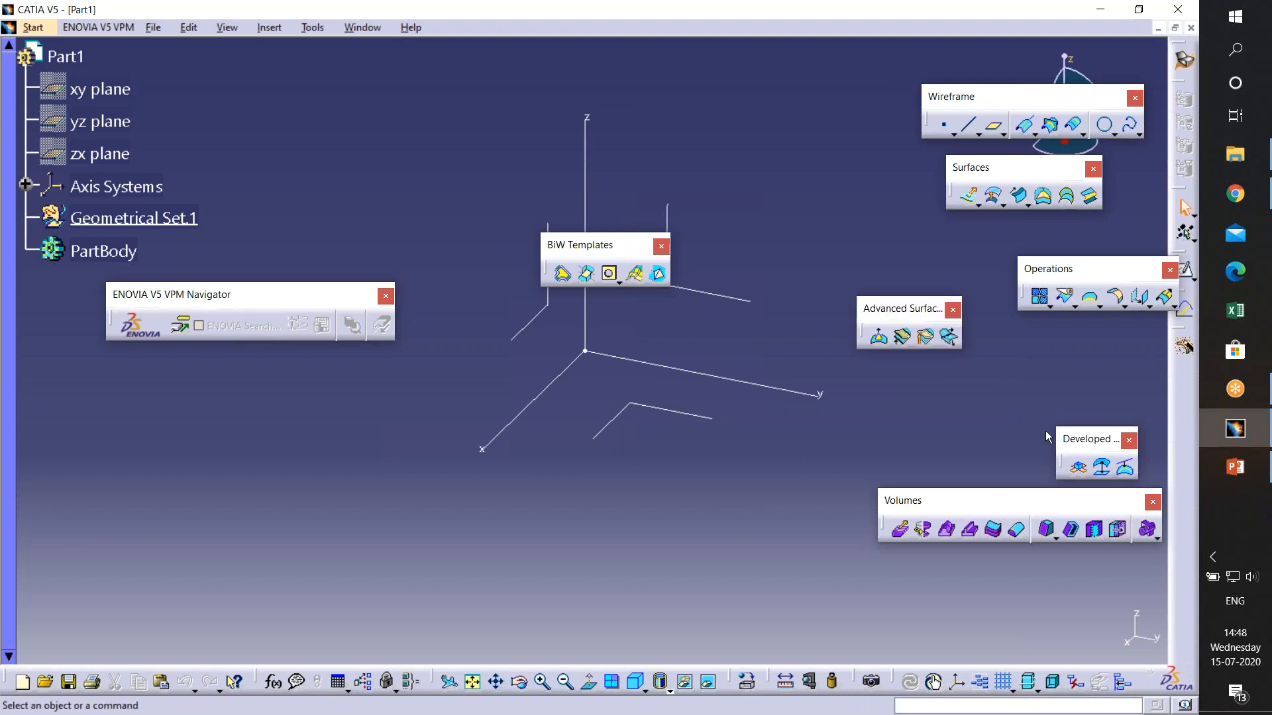
drag(1068, 446, 766, 395)
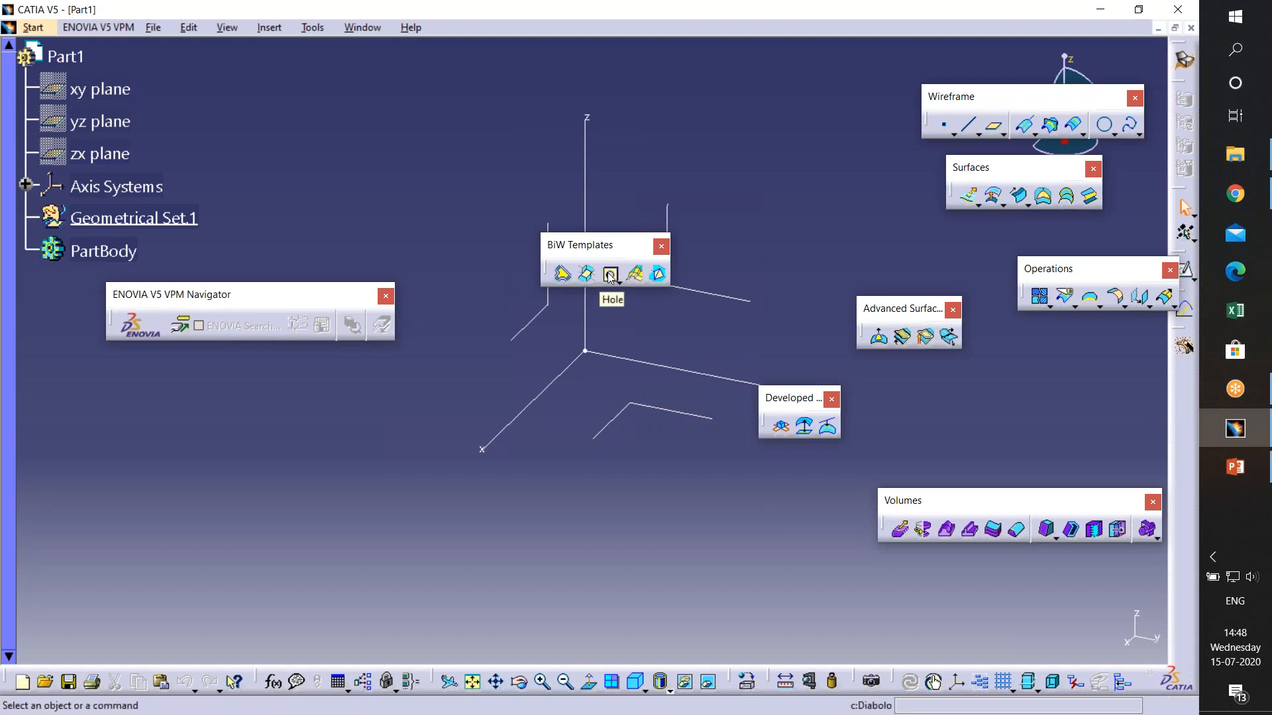
- Stack the Advanced Surfaces toolbar directly above the Developed Shapes toolbar beside the y axis
drag(789, 398, 680, 403)
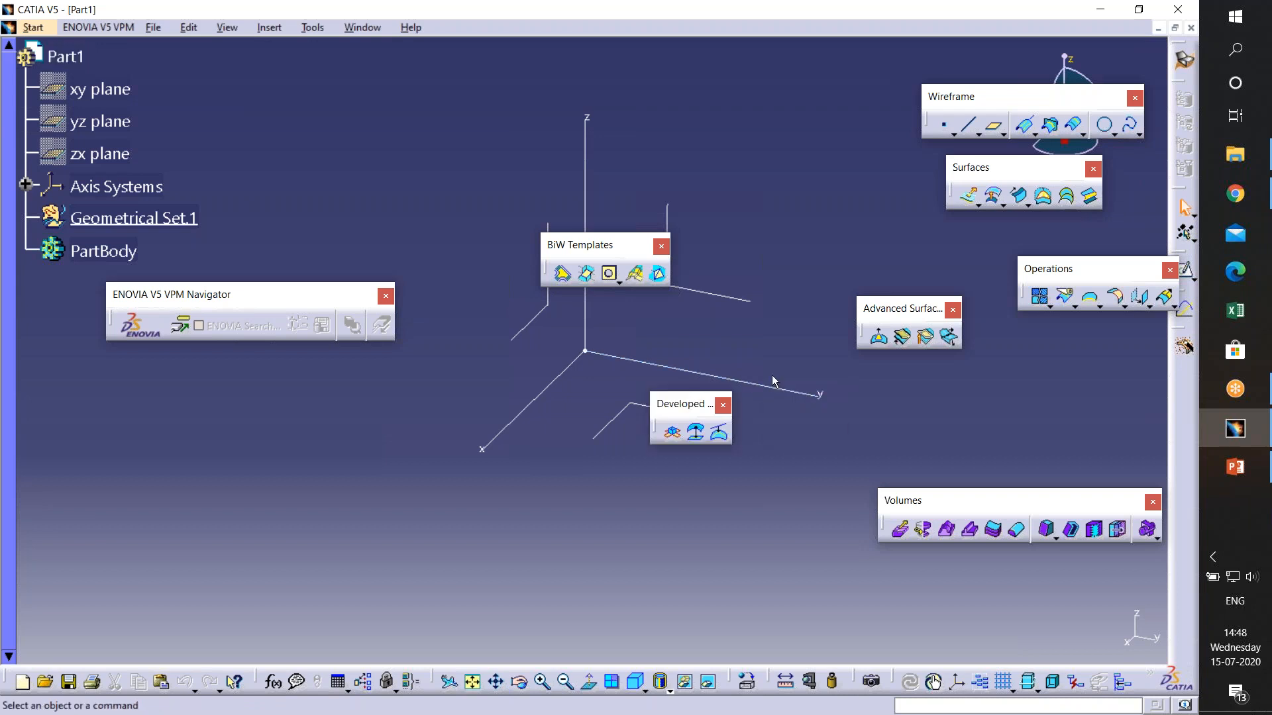
drag(900, 303, 682, 367)
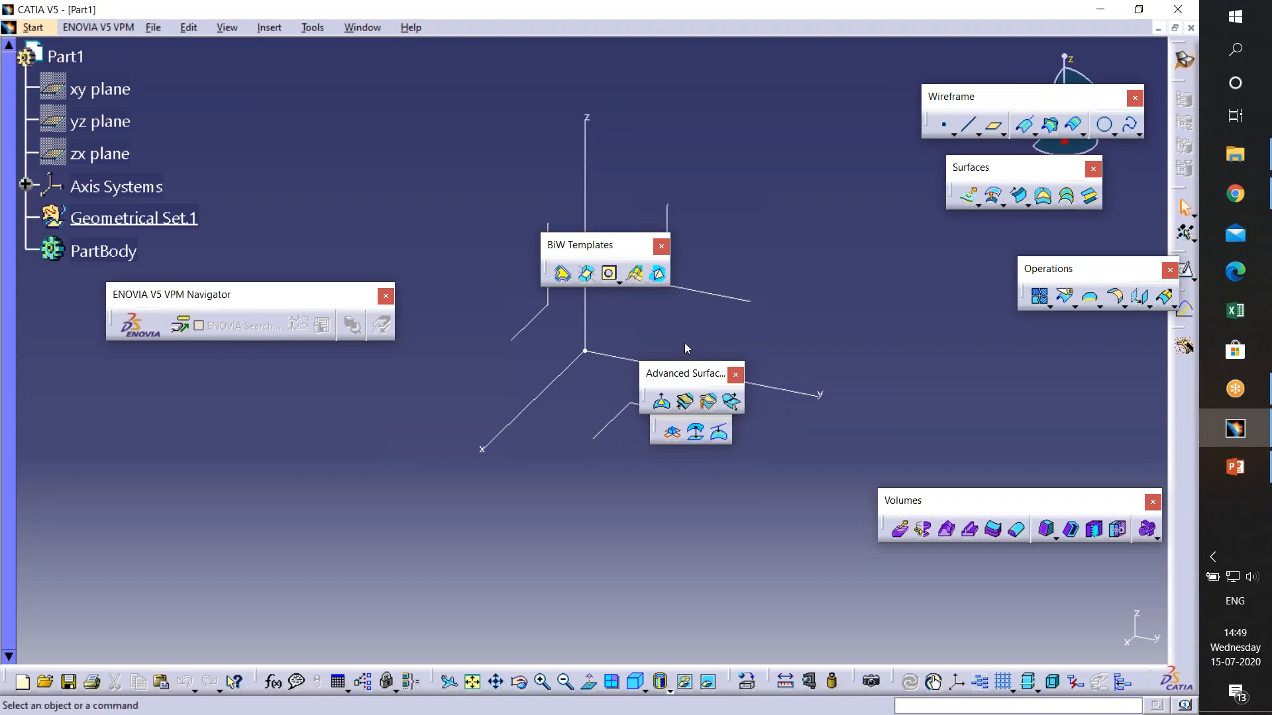
drag(672, 372, 685, 343)
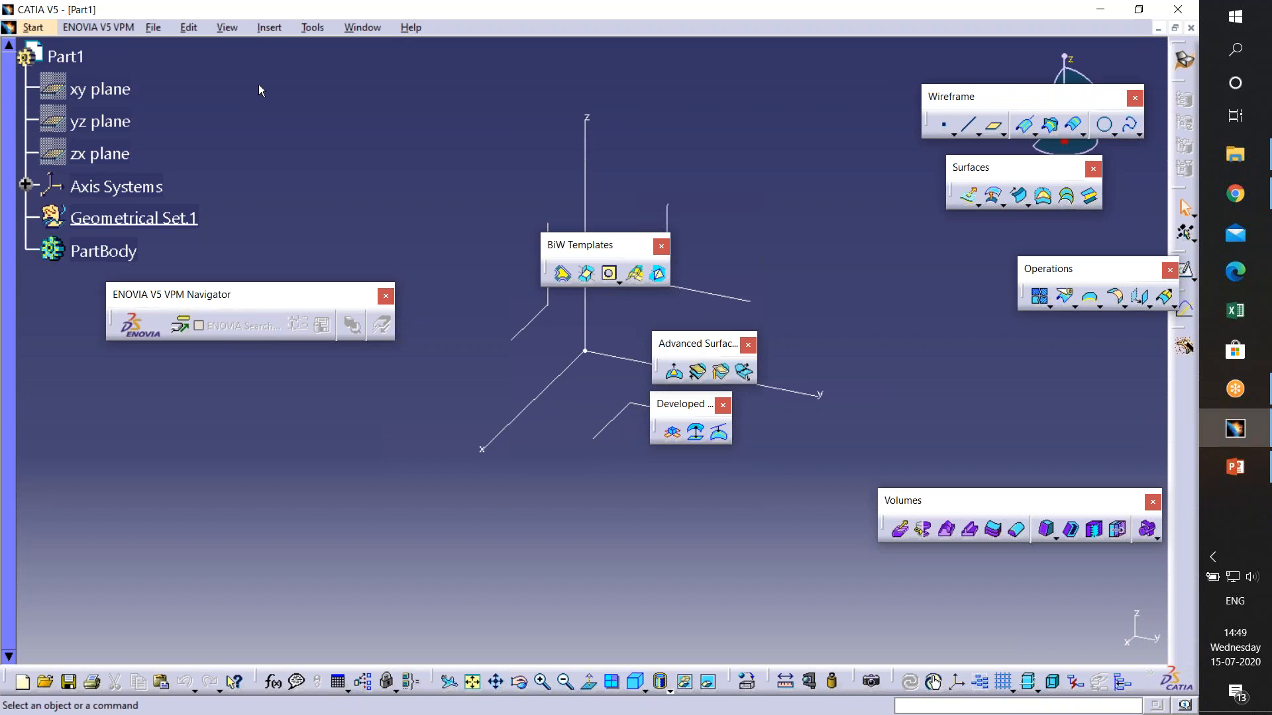
click(65, 55)
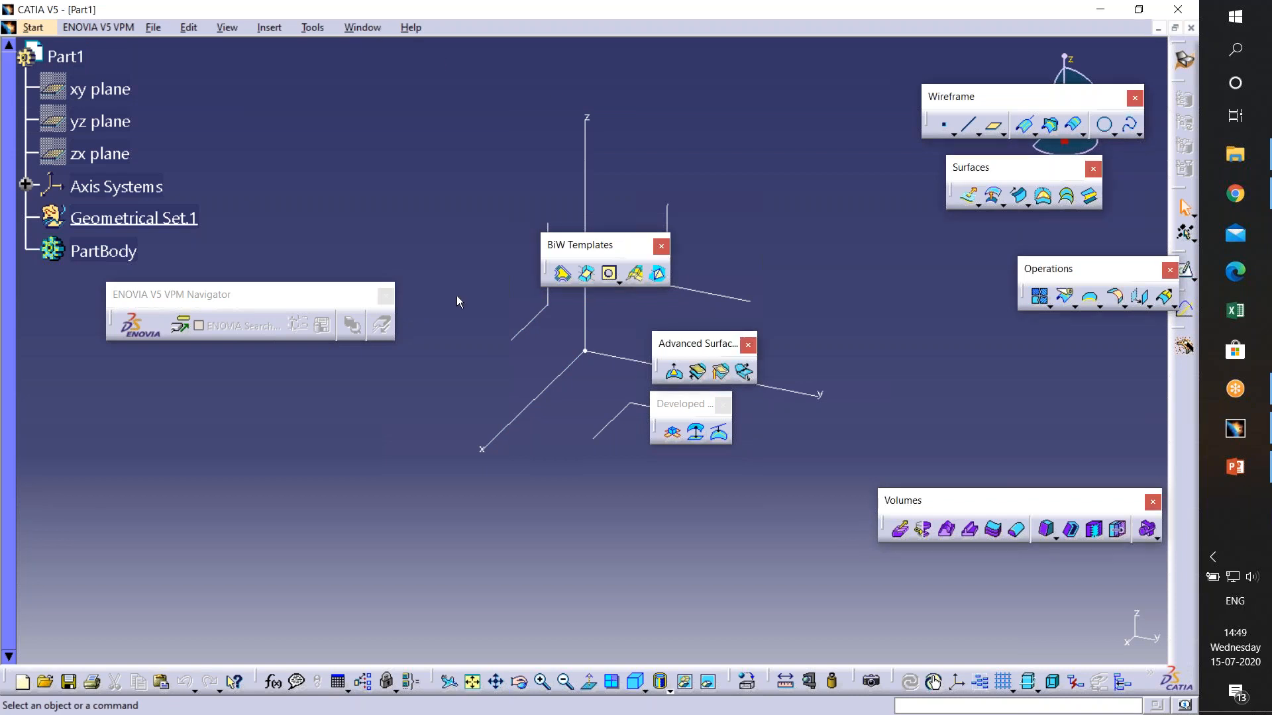
drag(673, 406, 662, 412)
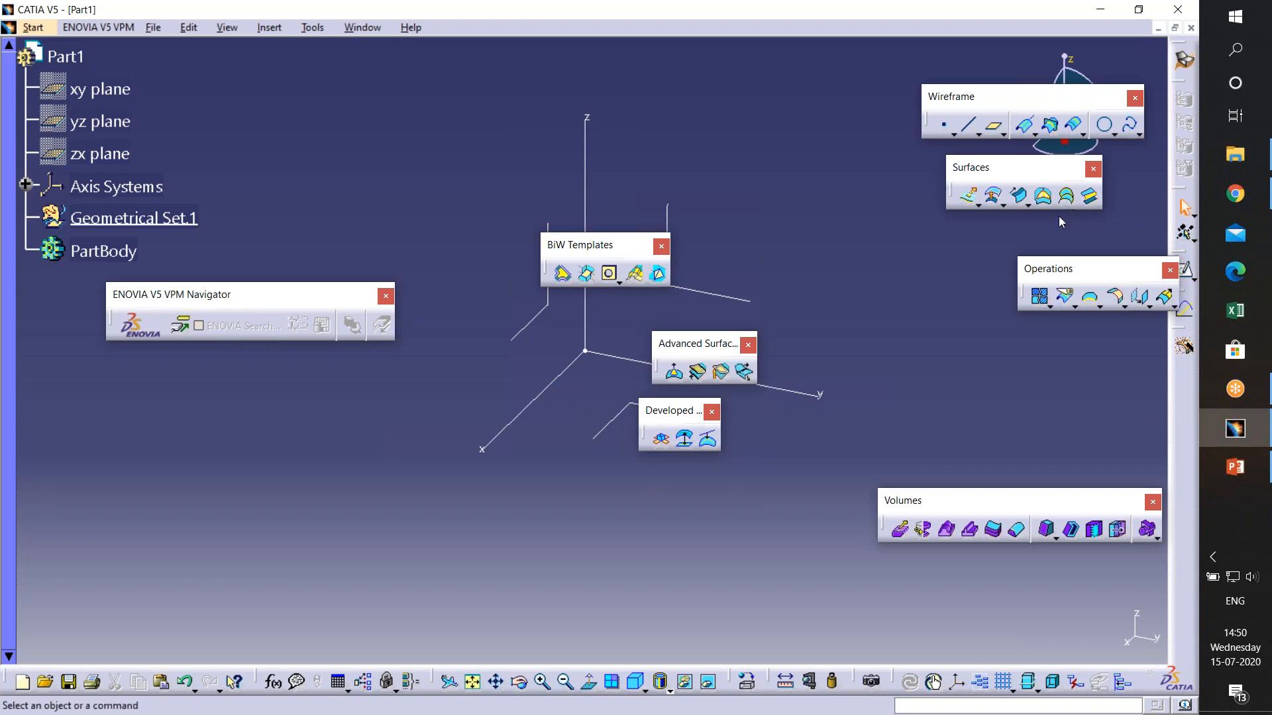
- Place the Volumes toolbar below the axis system, under the Developed Shapes toolbar
key(alt+Tab)
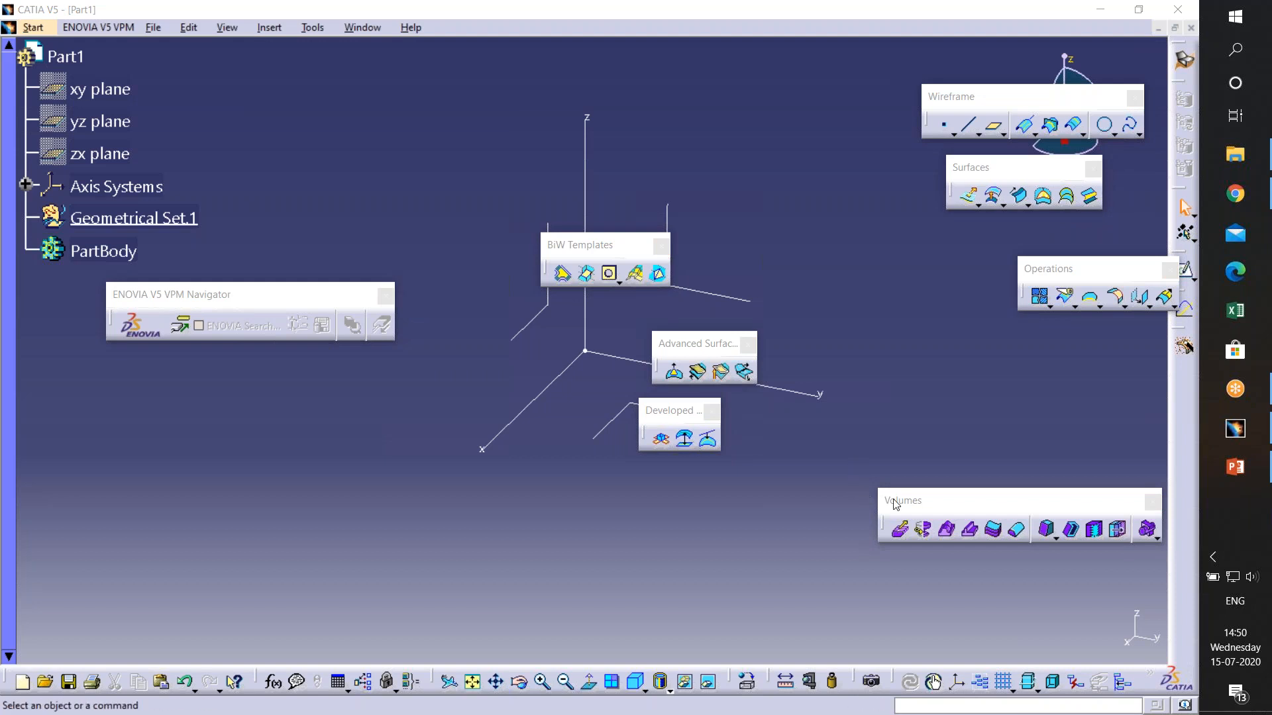
click(550, 532)
drag(442, 551, 442, 551)
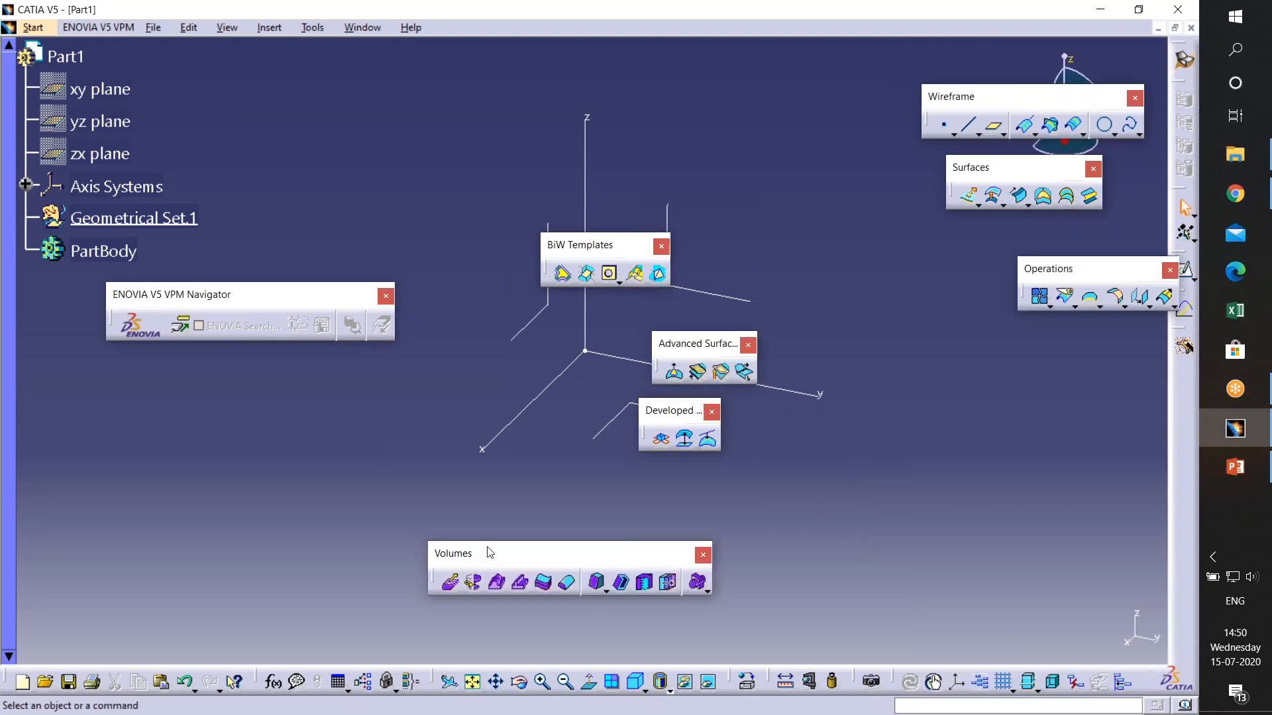
drag(499, 515, 458, 526)
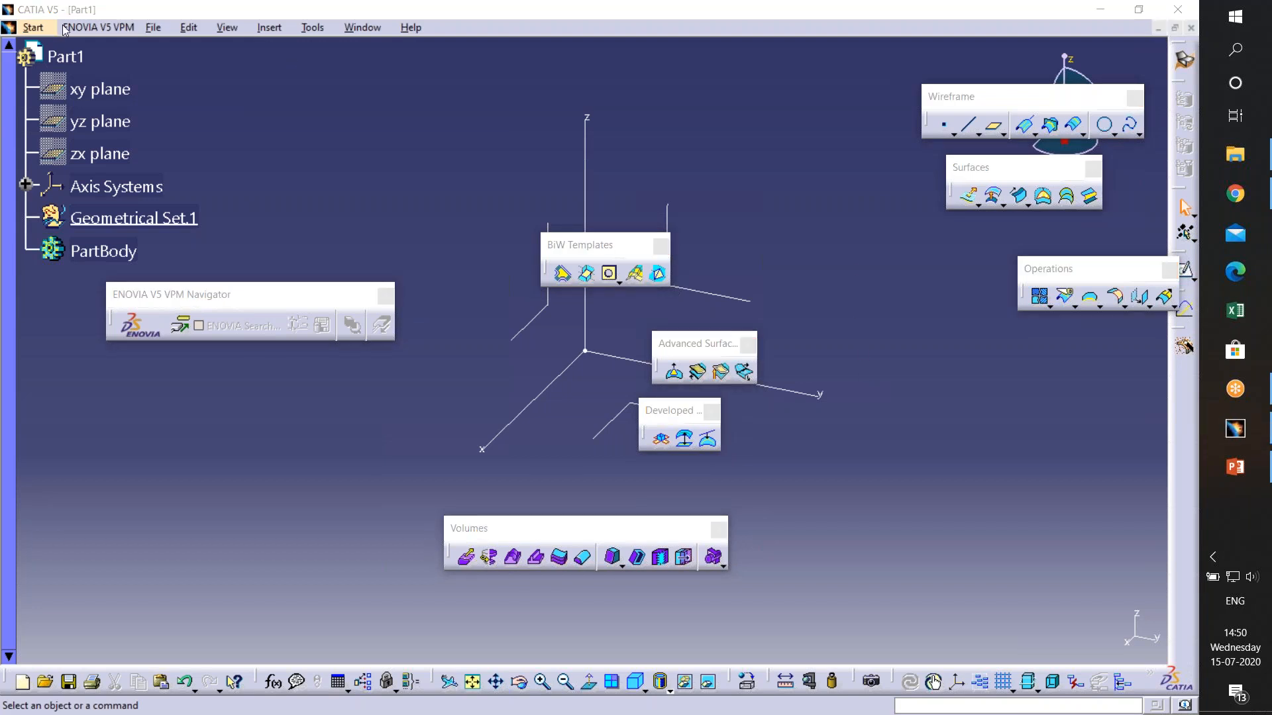
click(1234, 423)
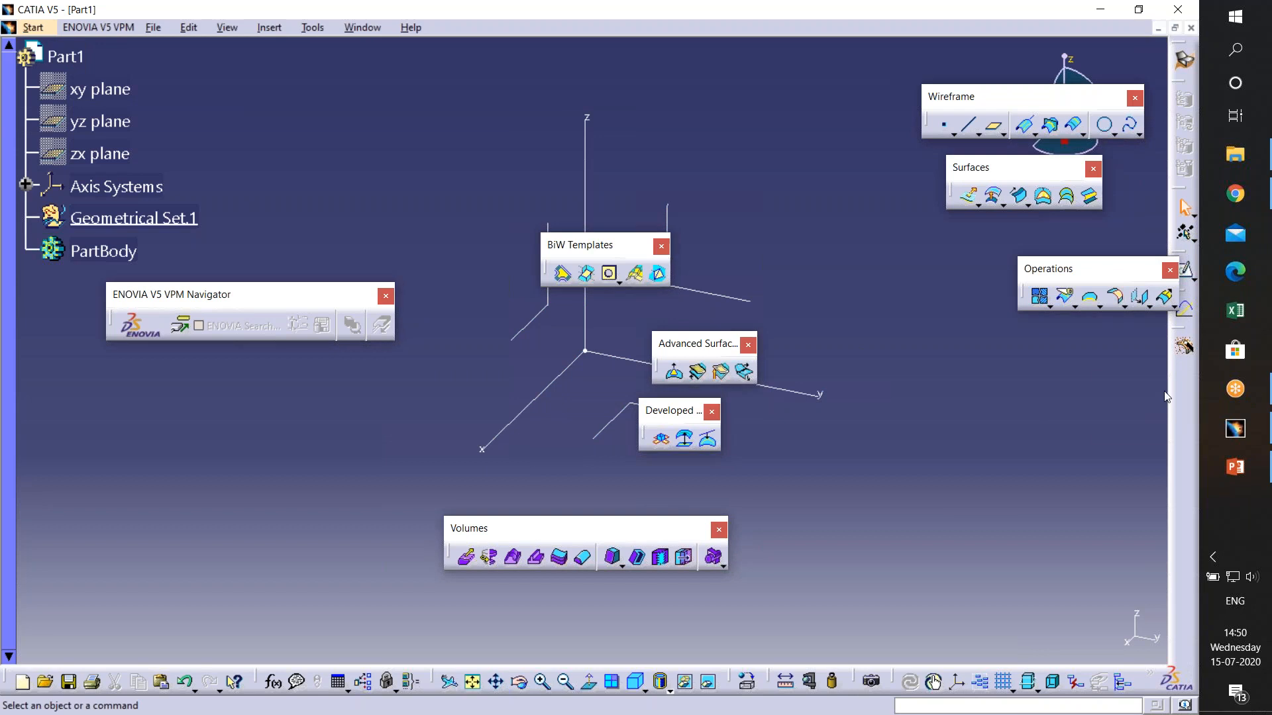
- Move the BiW Templates toolbar out of the axis area and line it up below the Operations and Surfaces toolbars
drag(606, 246, 1164, 392)
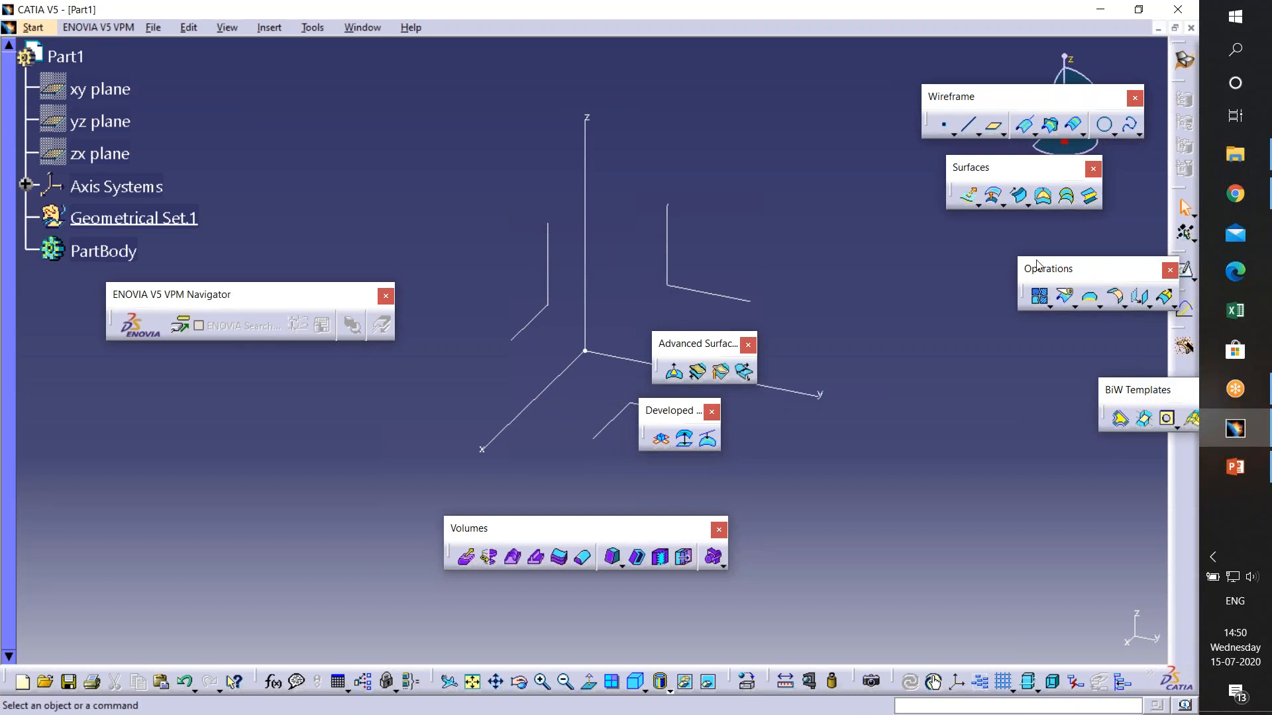
drag(1050, 267, 997, 262)
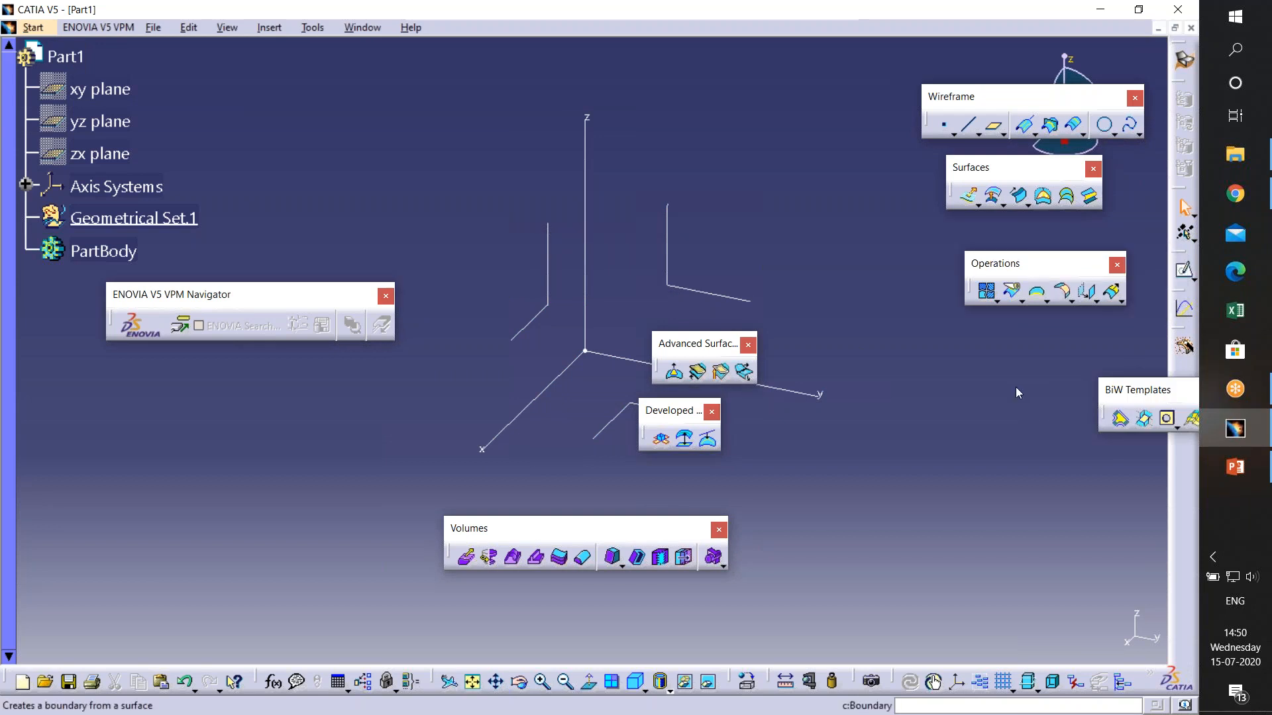
drag(1140, 390, 1023, 394)
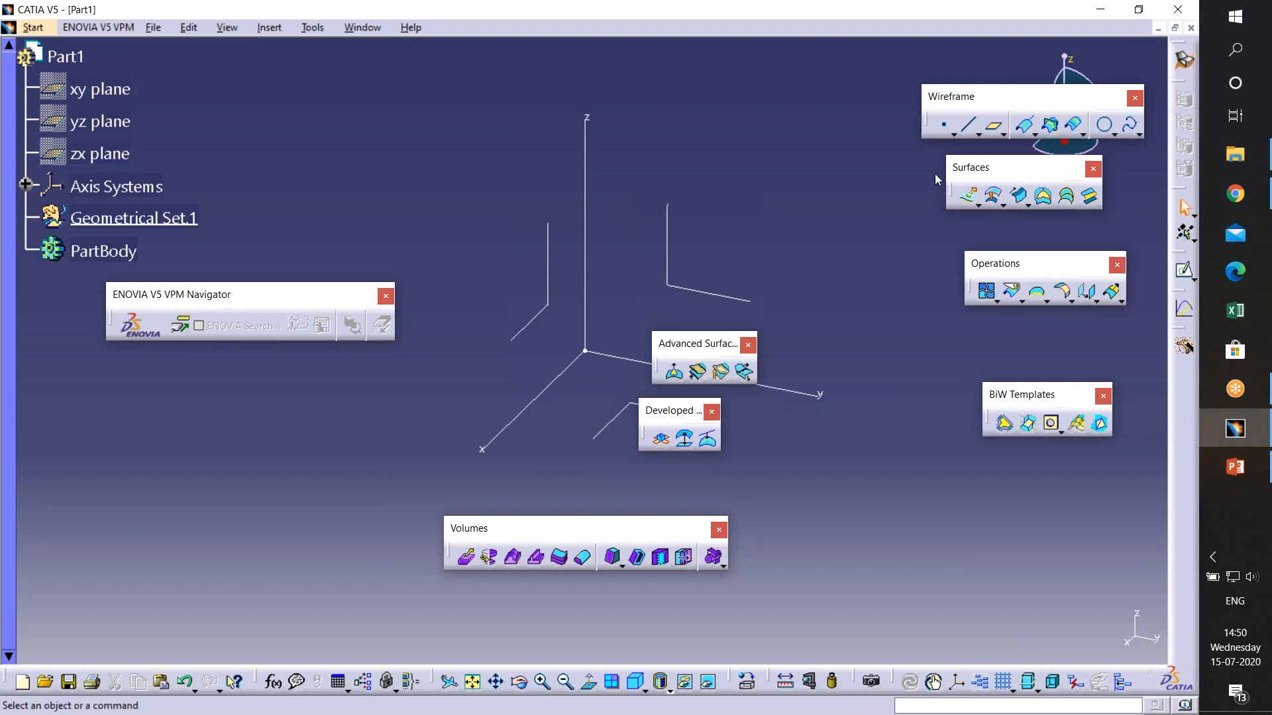
- Place the Surfaces and Operations toolbars side by side near the z axis and review their tools, including Multi-Sections Surface
drag(718, 176, 718, 176)
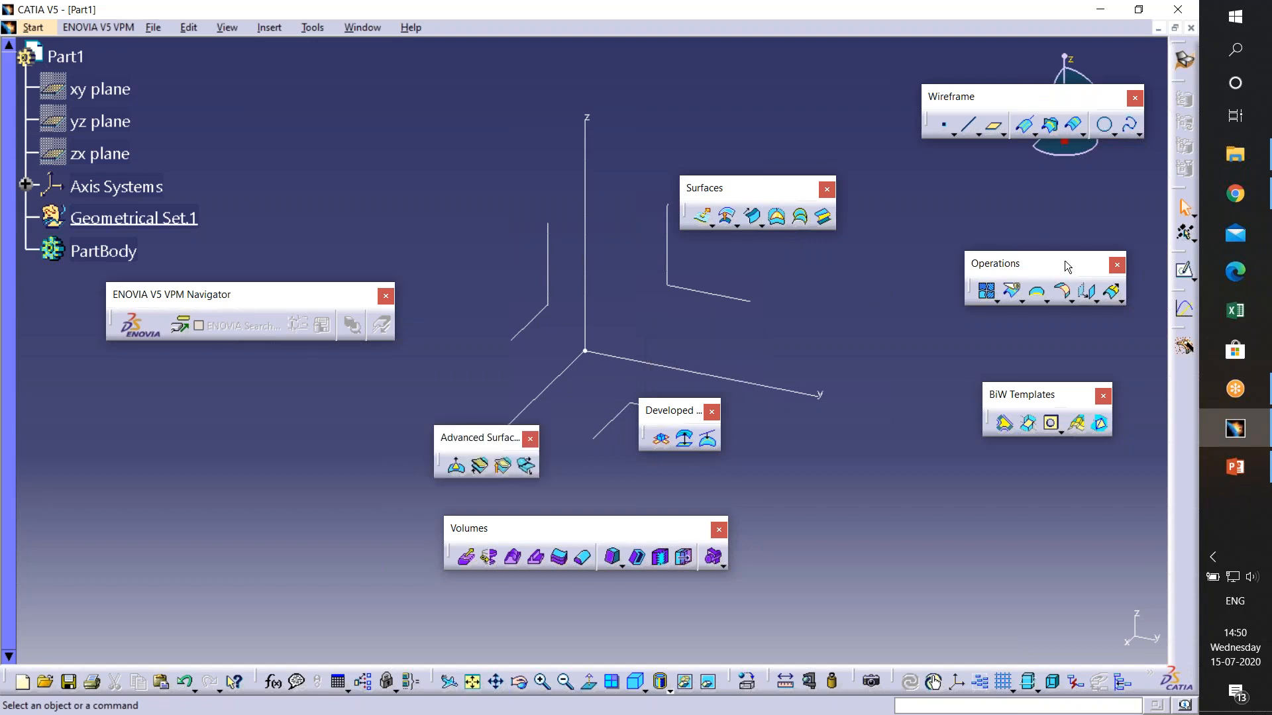
drag(1066, 266, 885, 186)
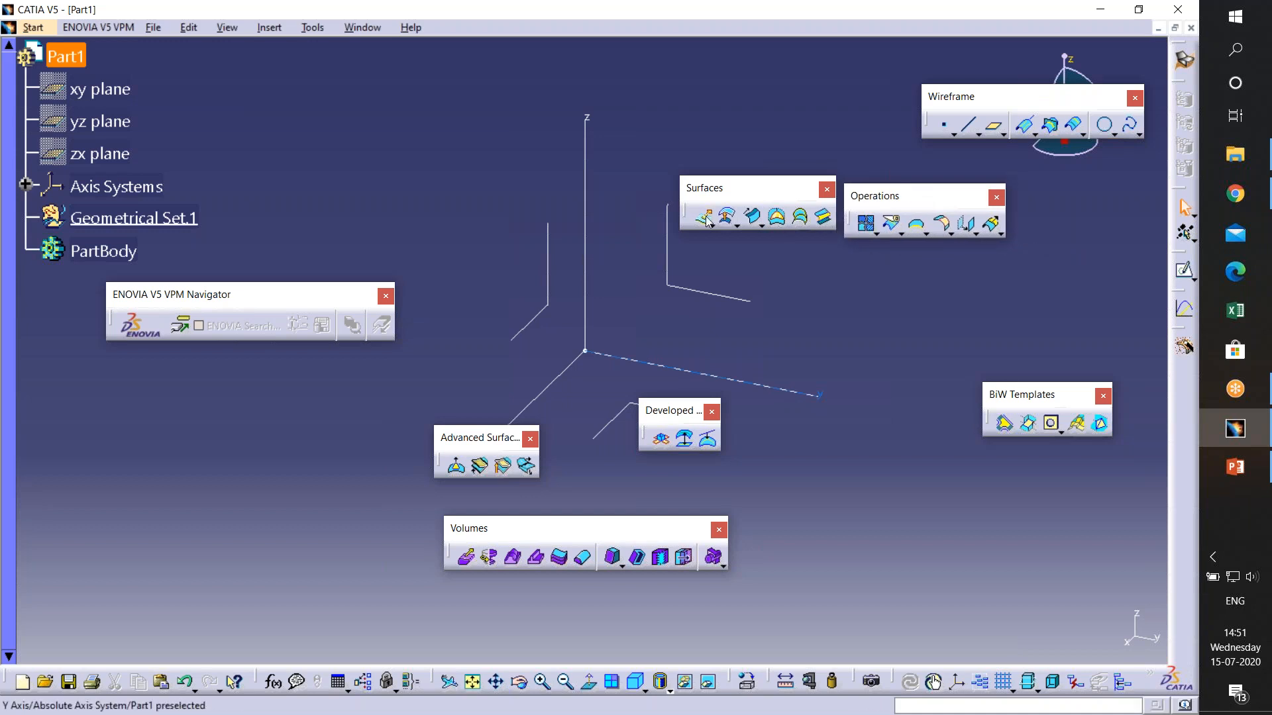
click(766, 241)
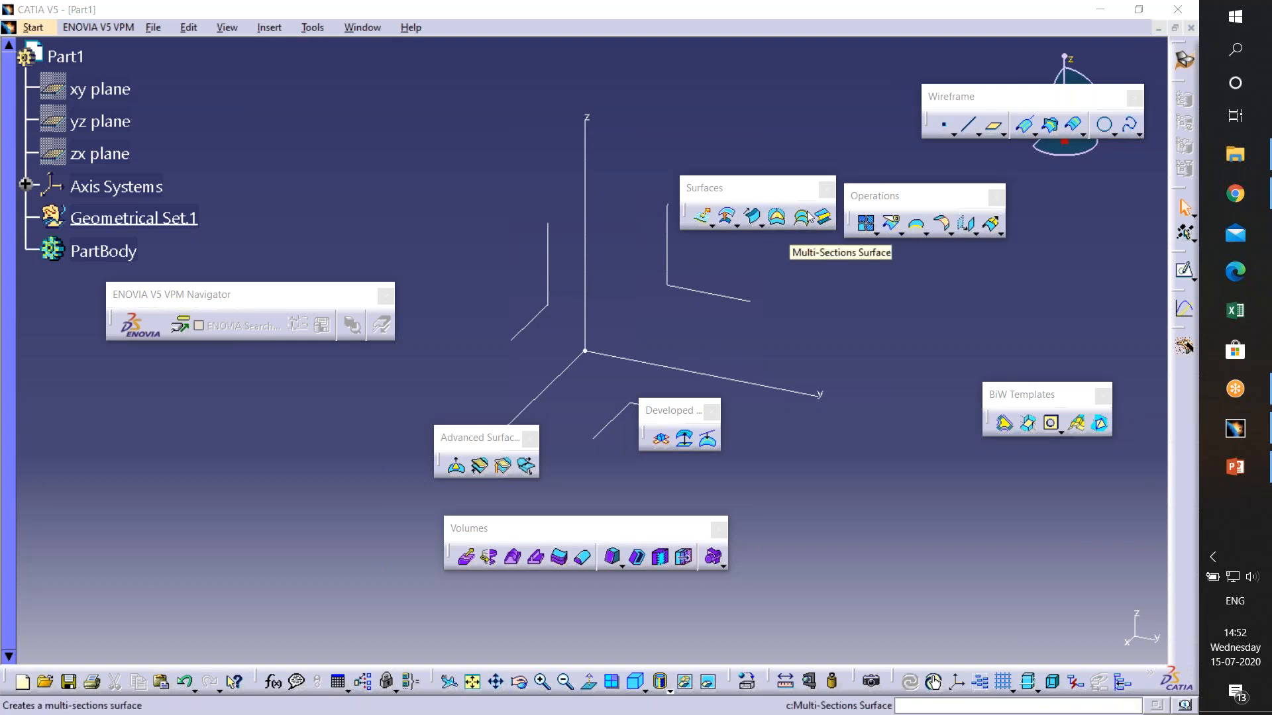
click(875, 235)
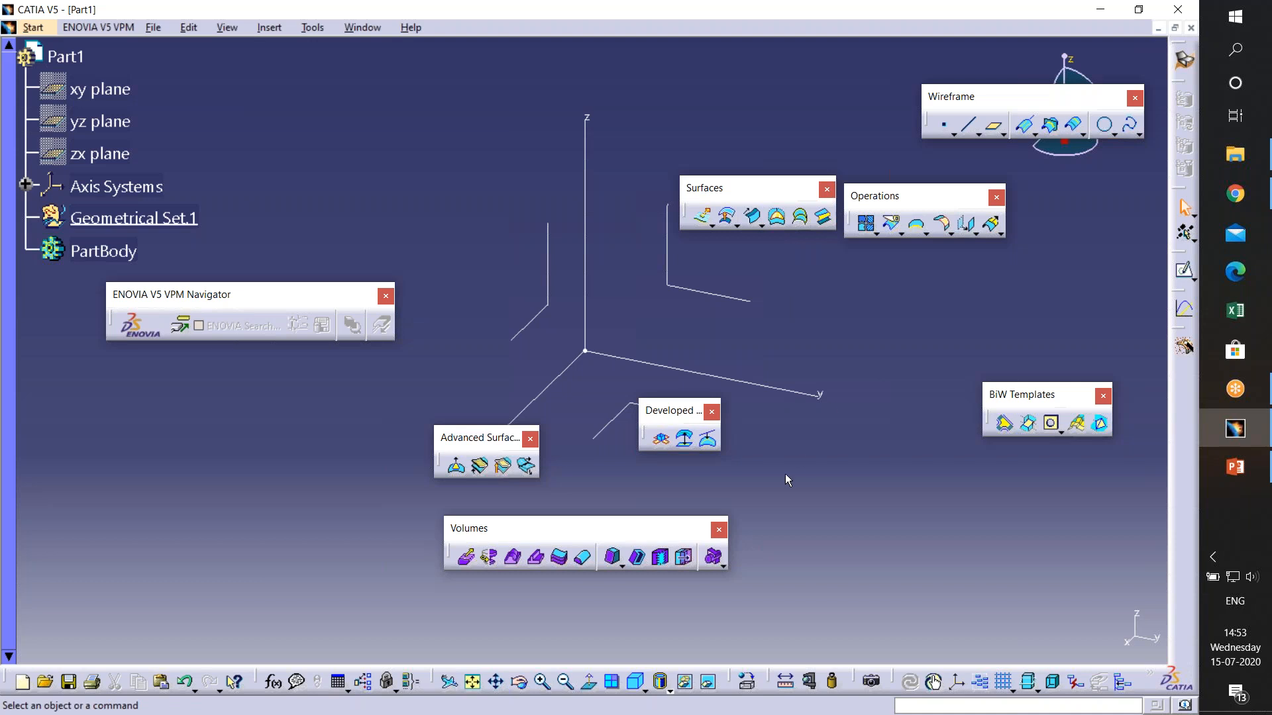
- Close the Volumes, Advanced Surfaces, BiW Templates, Developed Shapes and Surfaces toolbars
drag(659, 415, 1049, 350)
drag(634, 536, 941, 519)
click(1028, 516)
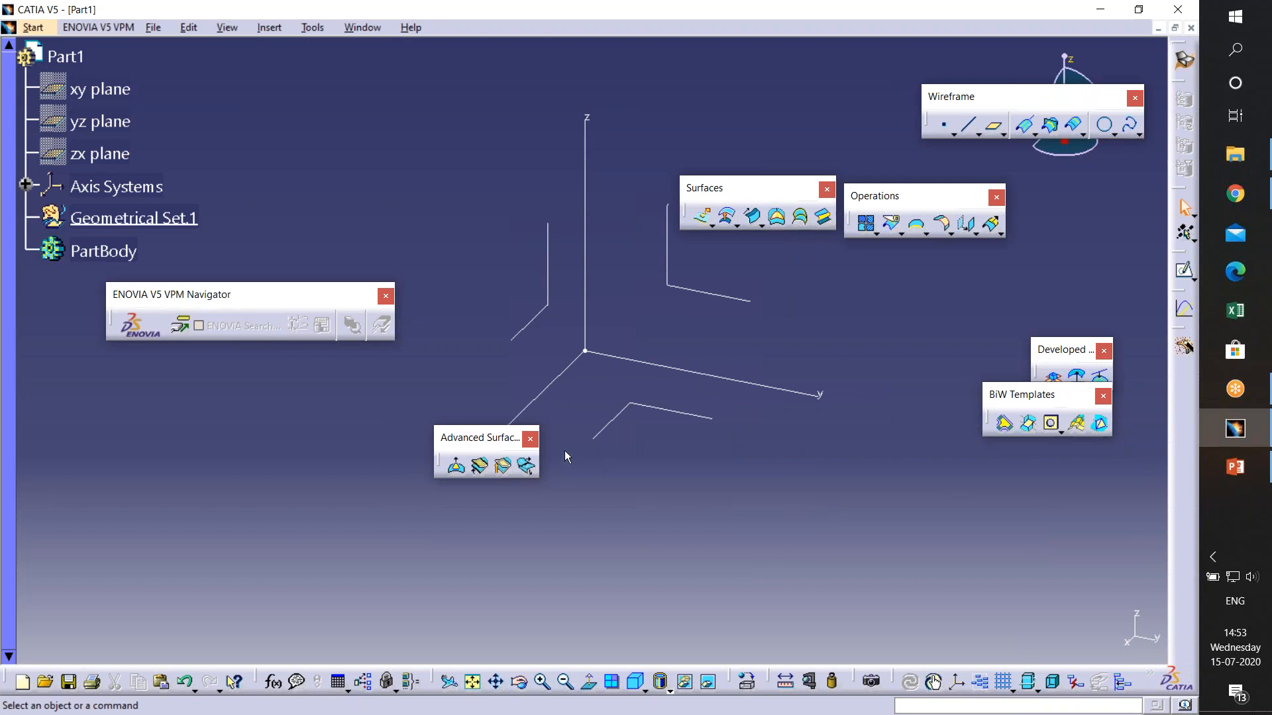
click(530, 438)
click(1102, 395)
click(1104, 351)
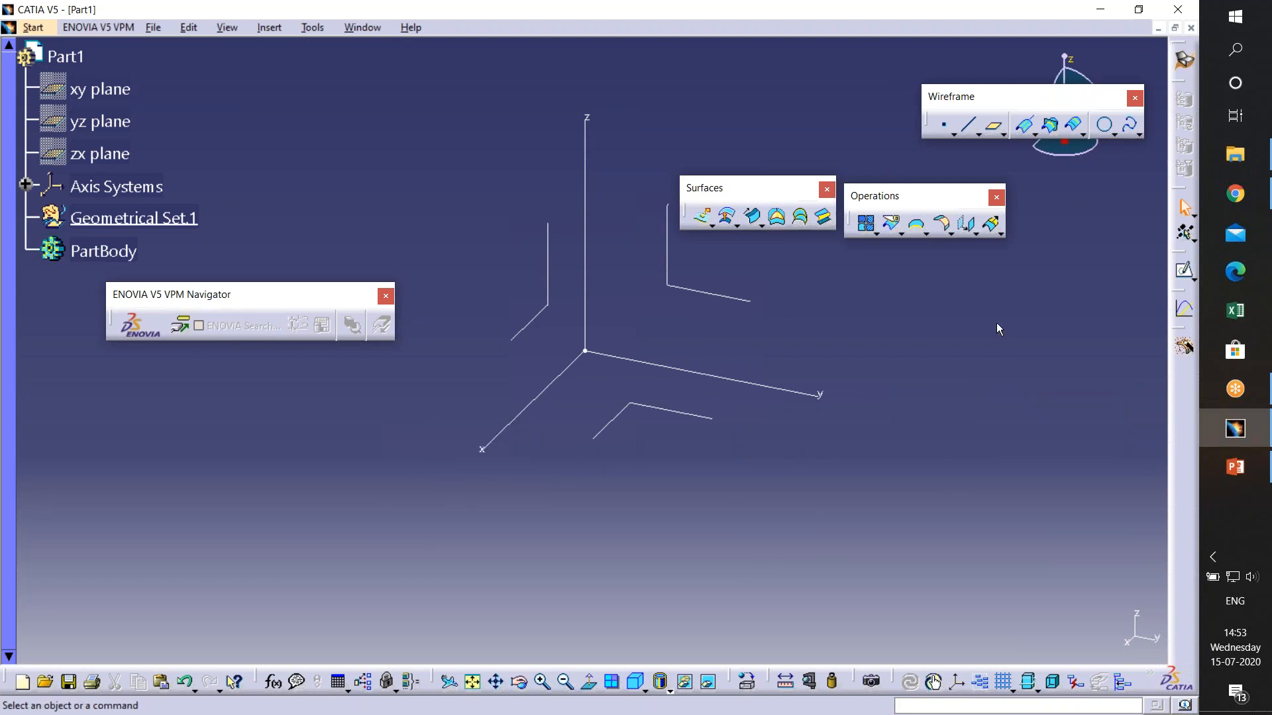
click(827, 190)
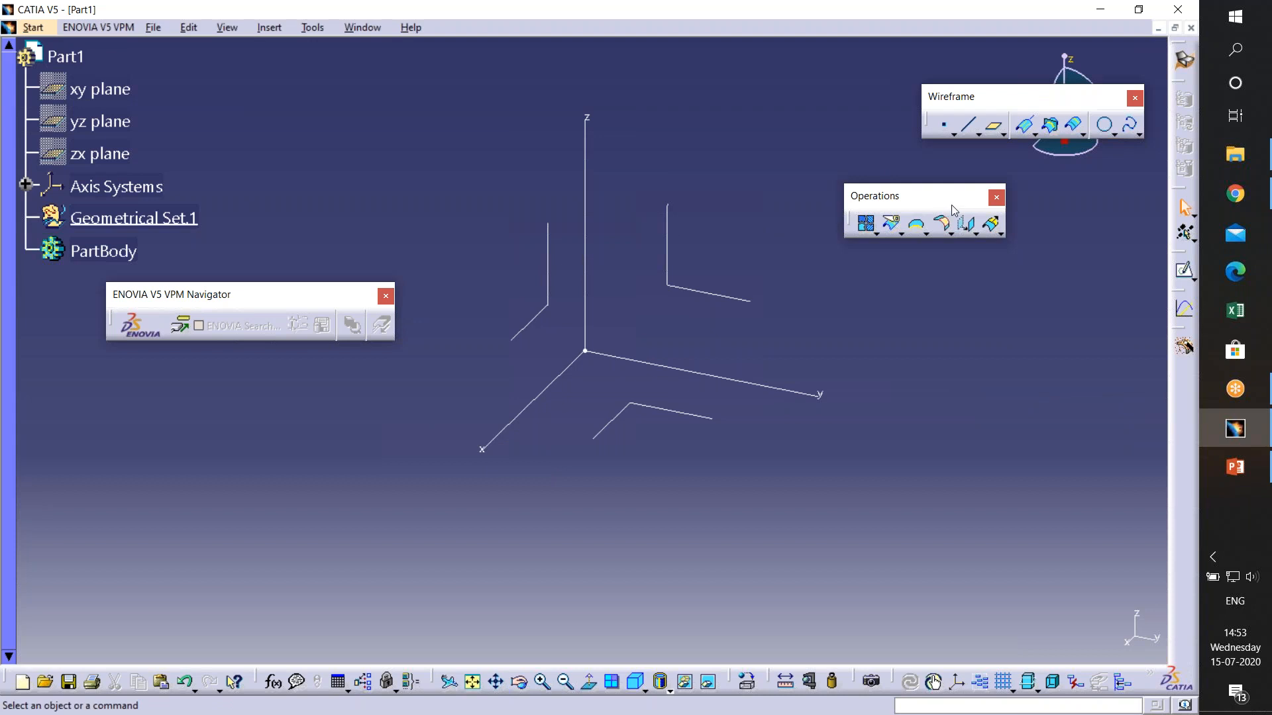
- Close the Operations toolbar
click(996, 197)
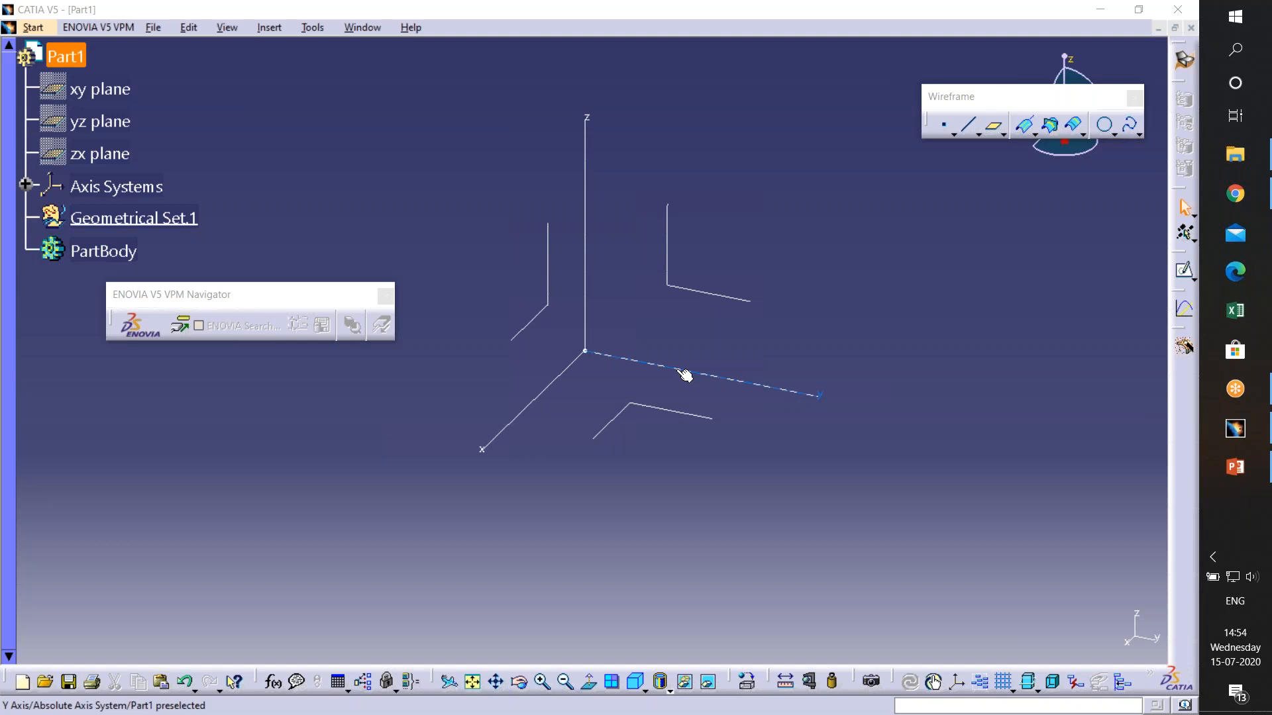
click(208, 162)
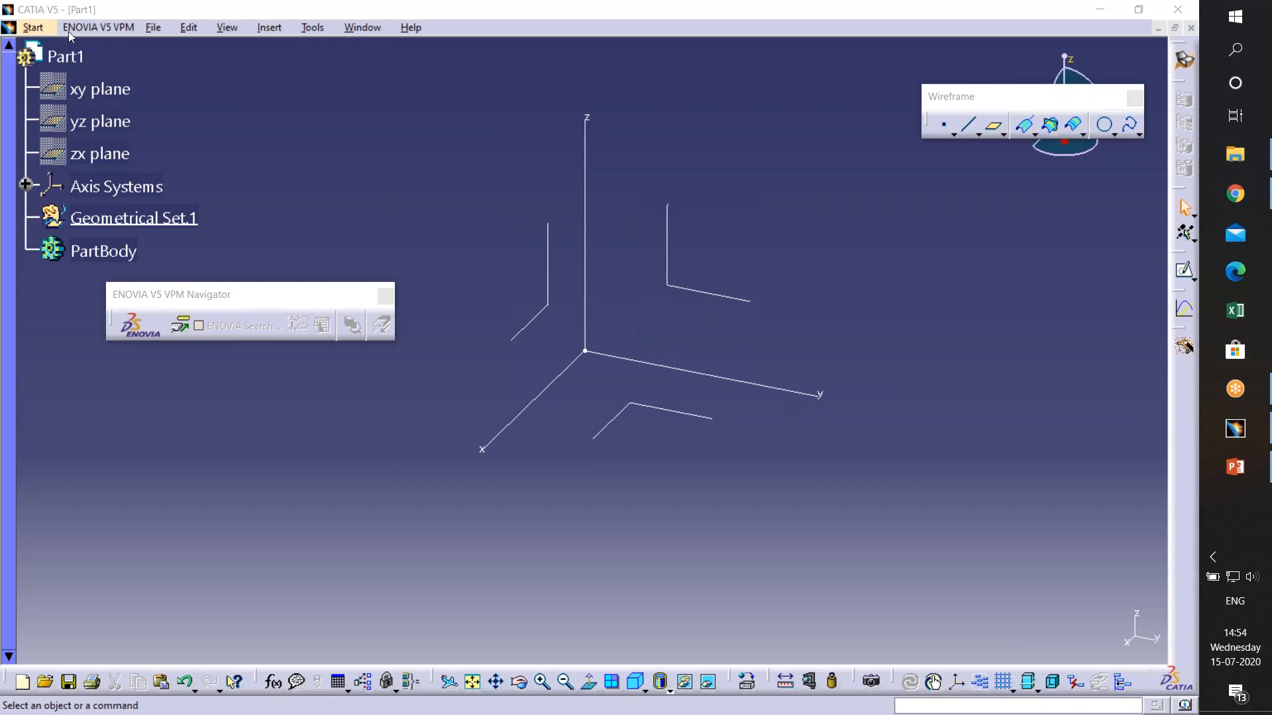
middle_drag(757, 460, 687, 504)
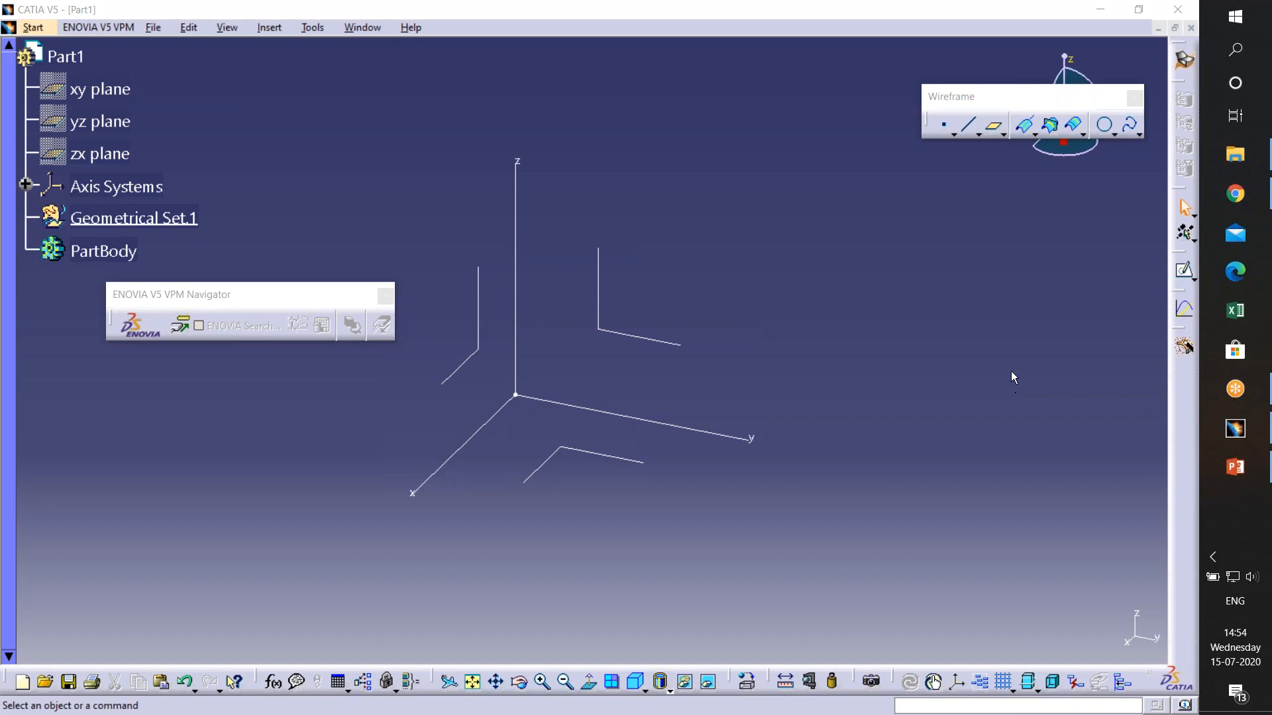
click(1233, 467)
click(860, 308)
- Restore the contents and the positions of all toolbars through the toolbar customization settings
click(304, 29)
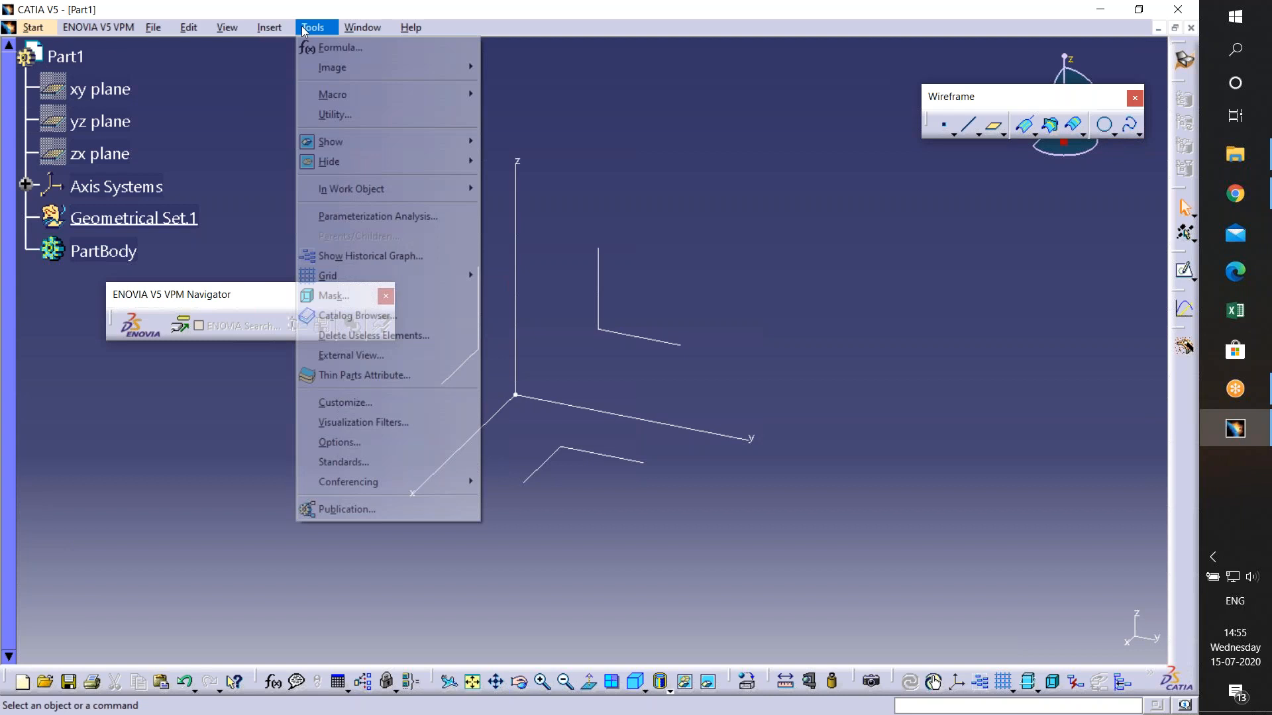
key(Escape)
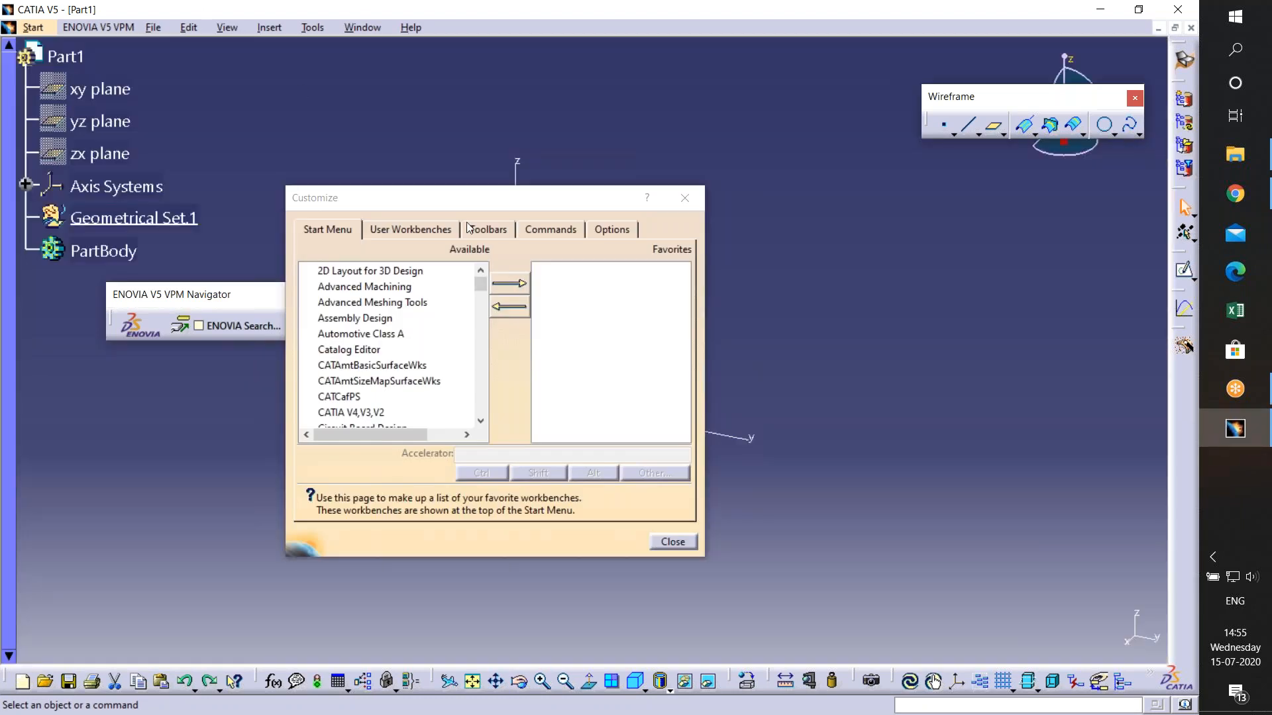
click(479, 233)
click(610, 336)
click(591, 399)
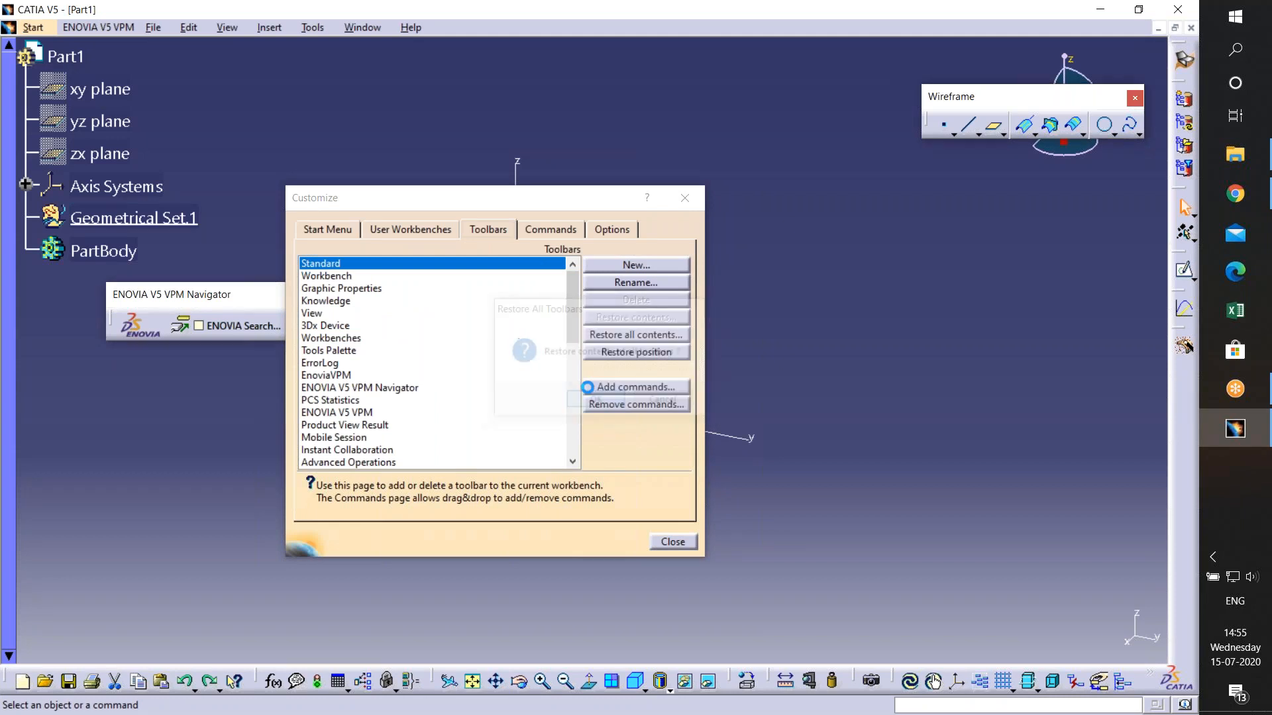
click(632, 351)
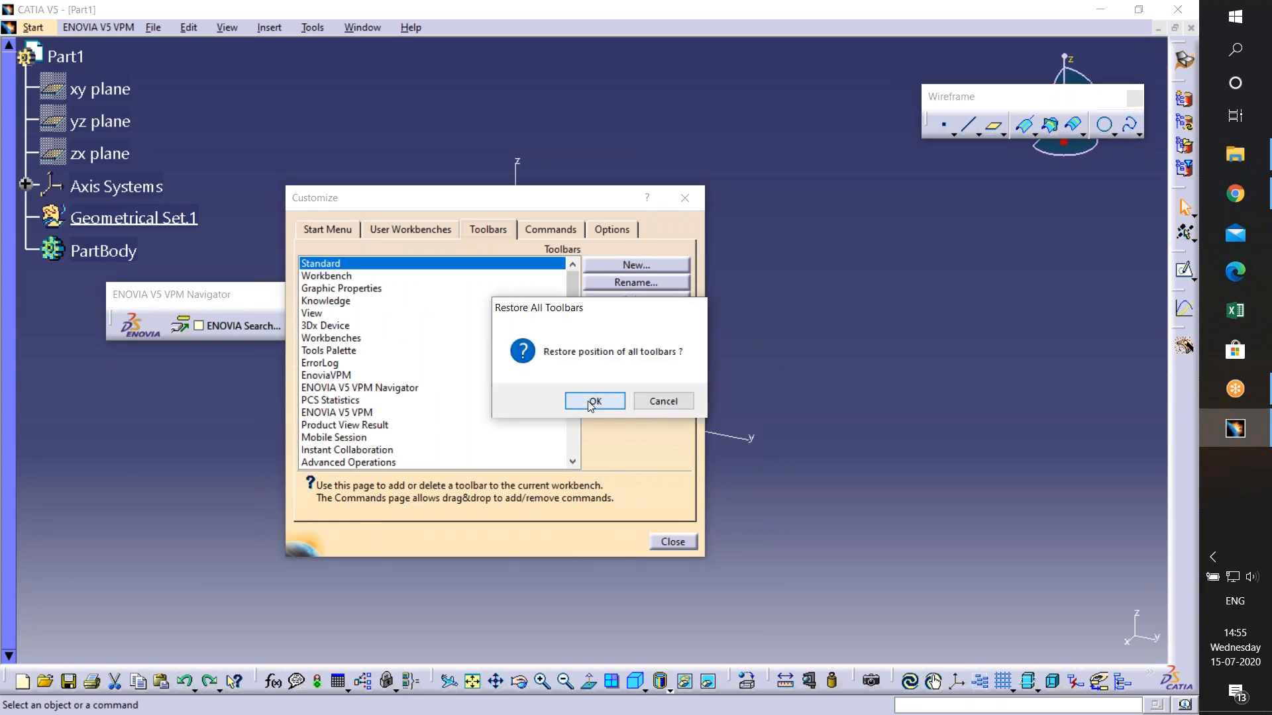
click(594, 402)
click(672, 541)
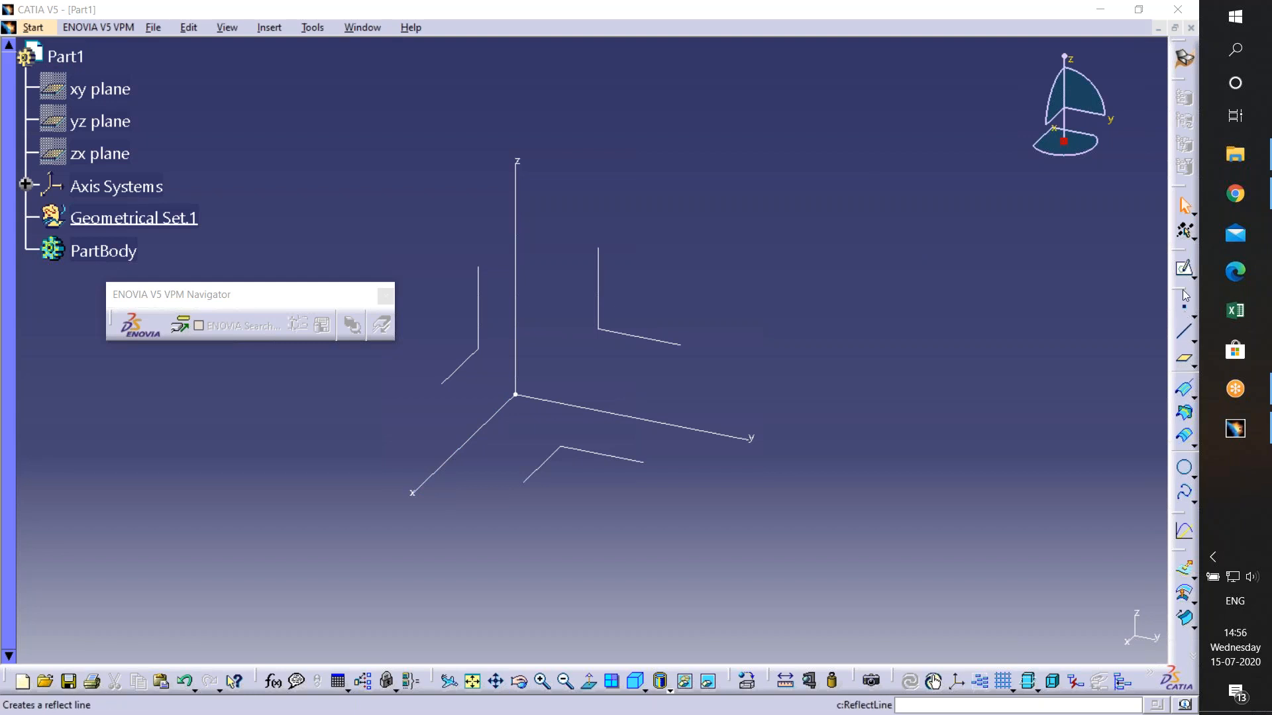
- Float the Wireframe toolbar above the axis system and look through the available view modes, including Wireframe (NHR)
drag(796, 218, 755, 119)
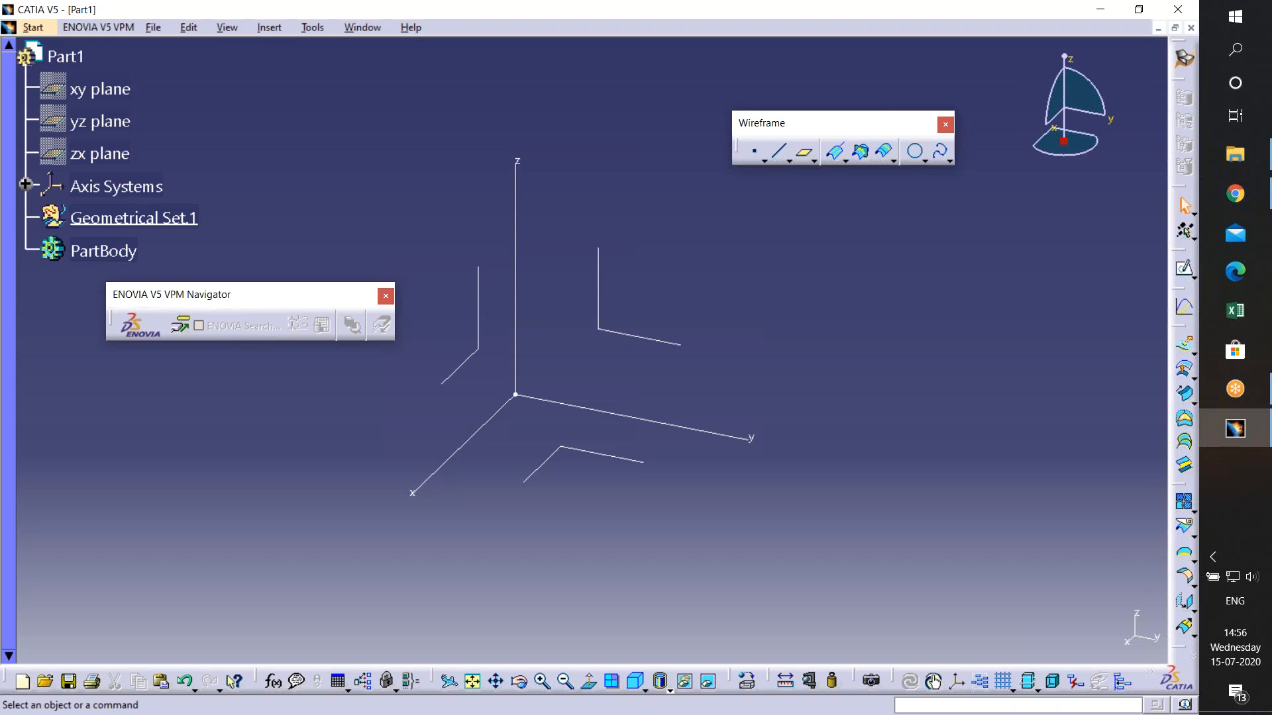
click(667, 691)
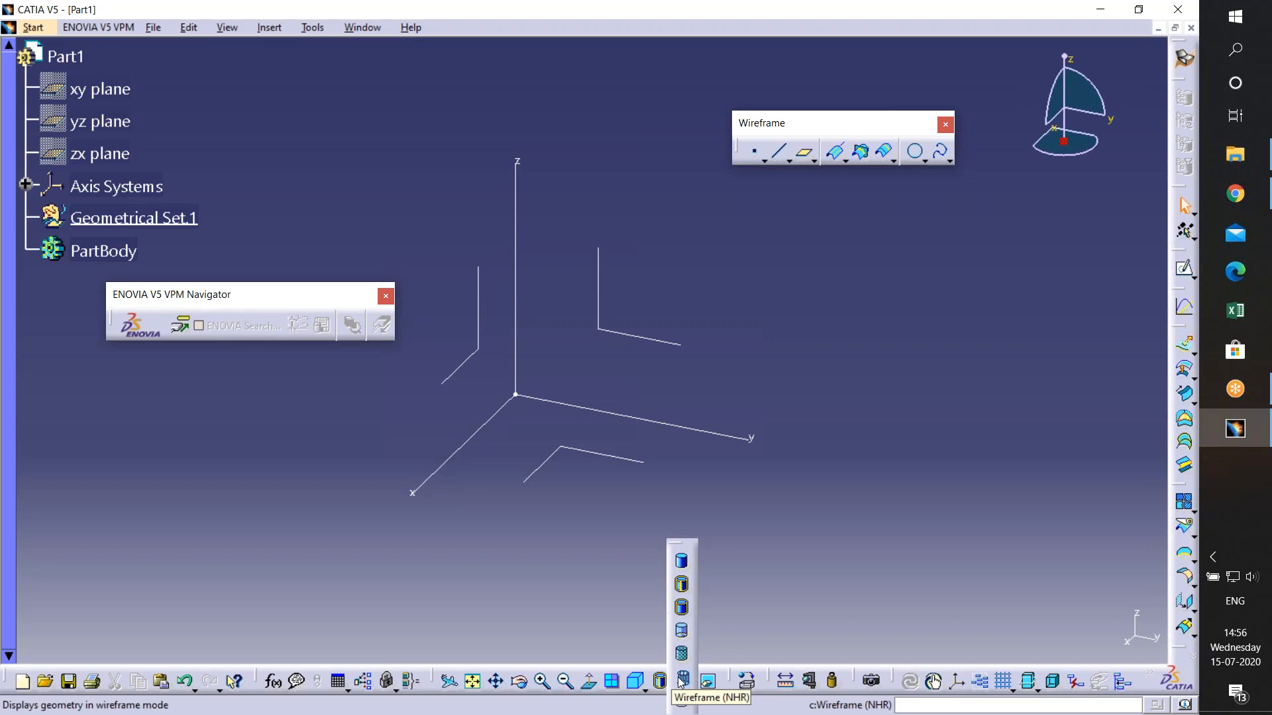
click(682, 683)
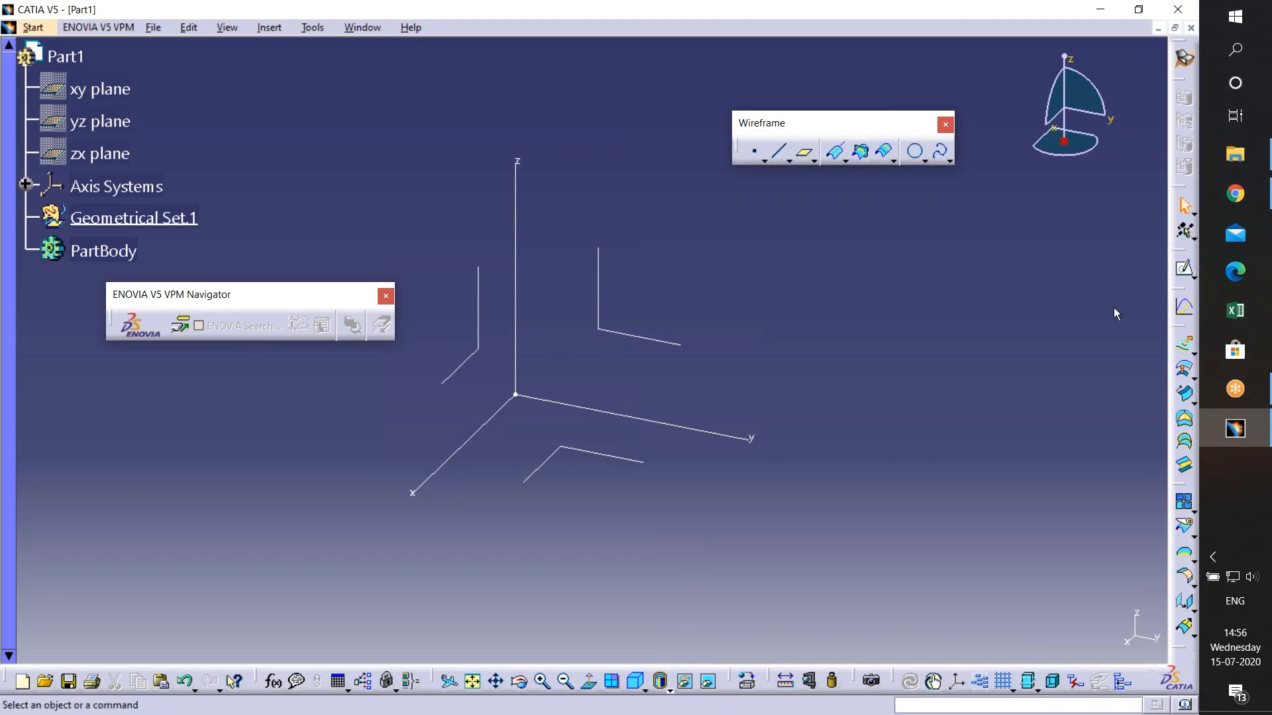
- Sketch a rectangle on the axis system's yz plane, with one corner at about H 135 mm, V 25 mm, and exit the sketch
click(1183, 269)
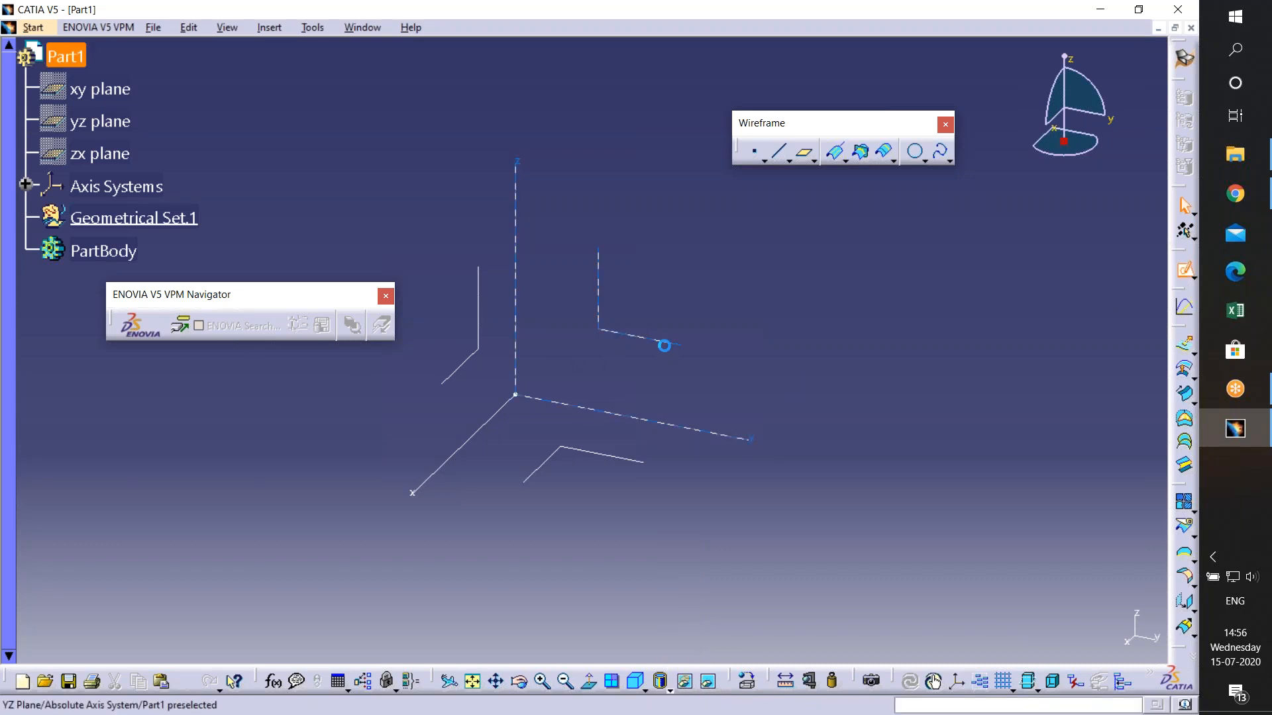
click(670, 338)
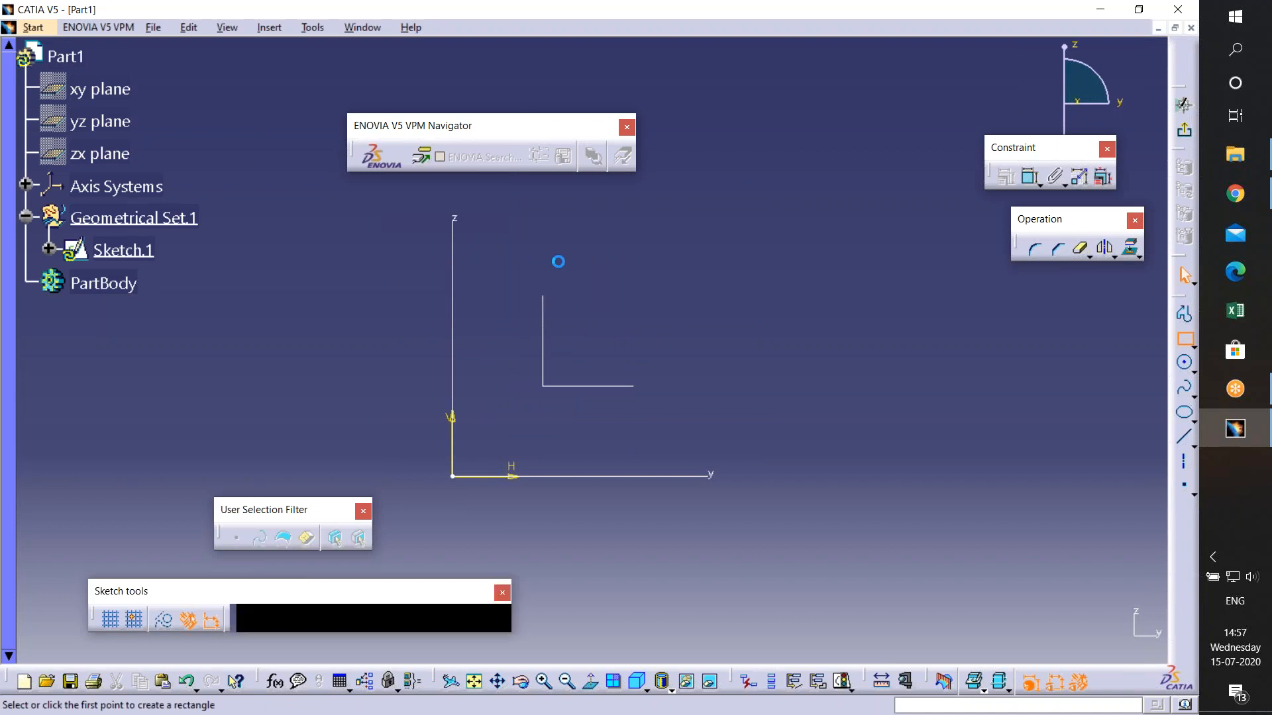
click(827, 448)
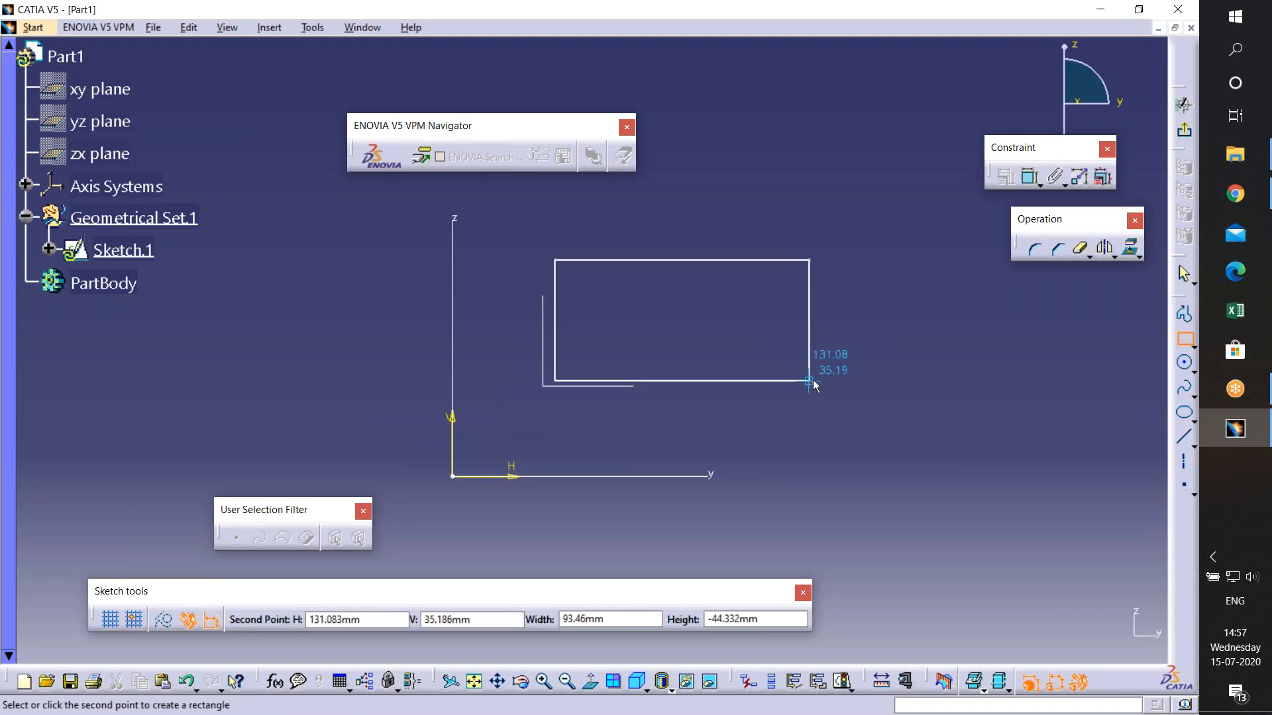
click(822, 411)
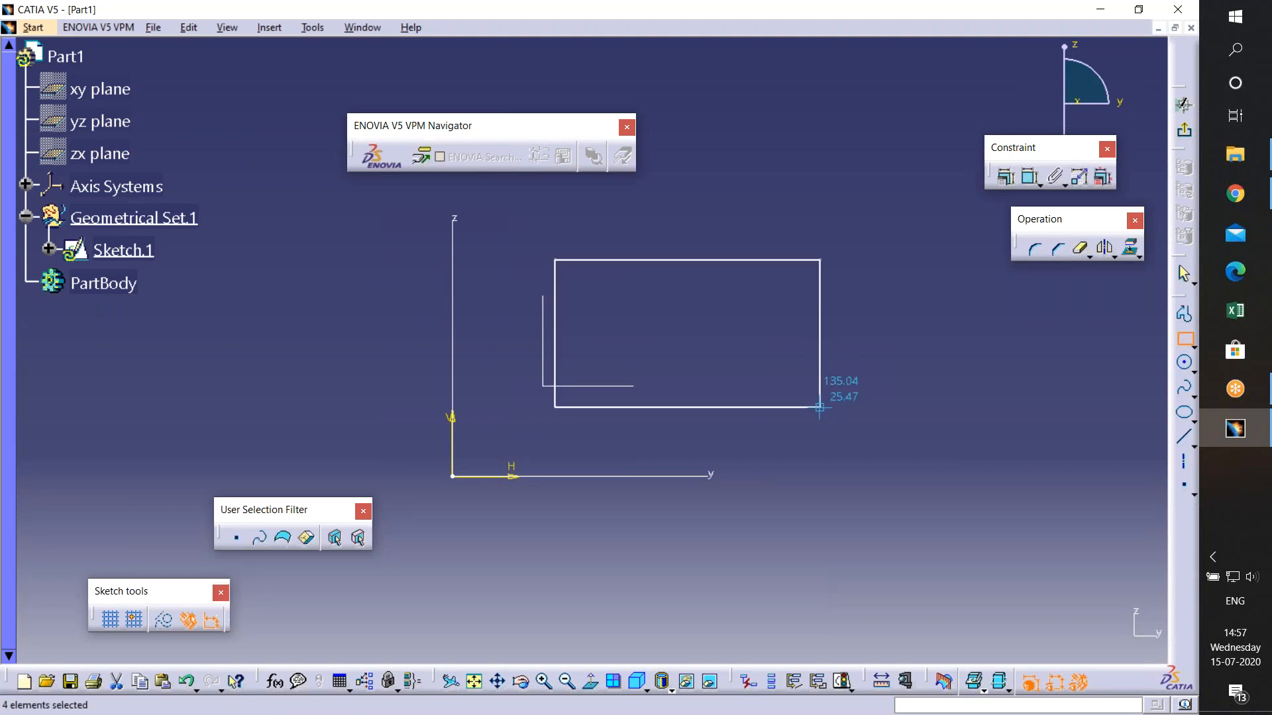
click(1176, 132)
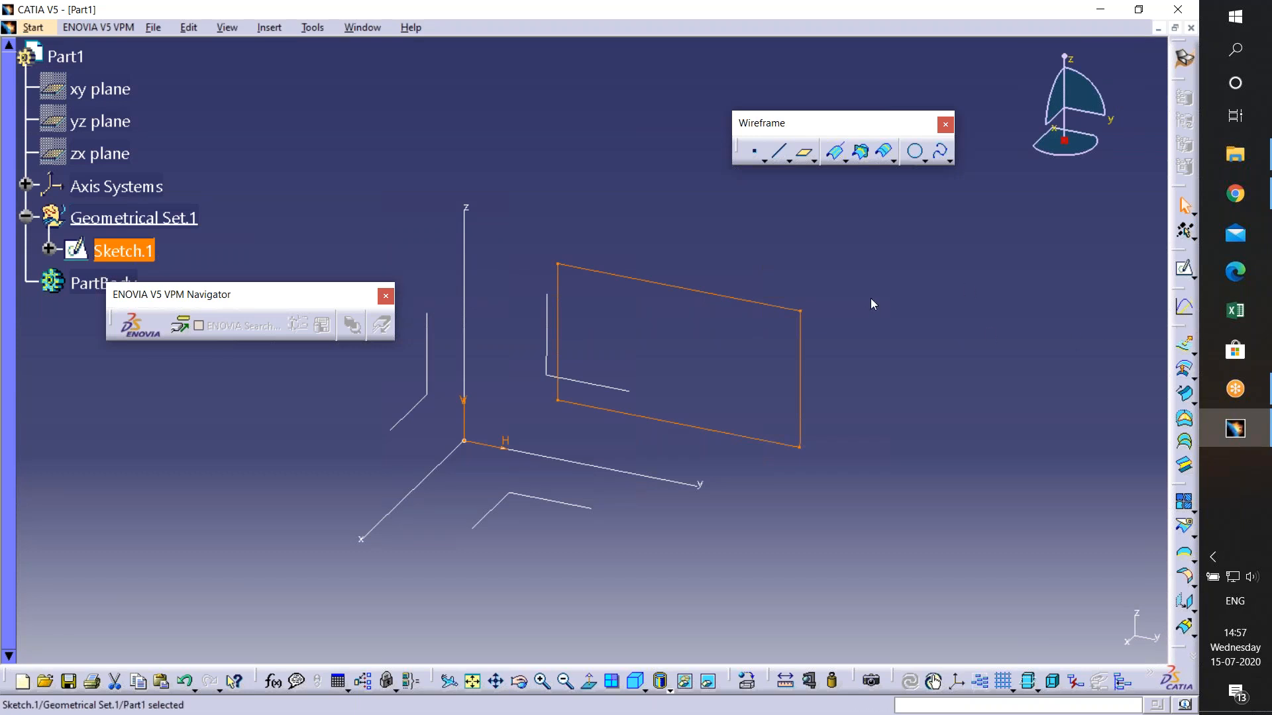
- Float the Surfaces toolbar below the Wireframe toolbar and extrude the rectangle sketch as a surface with limits of 78 mm and 26 mm
drag(1183, 331, 946, 280)
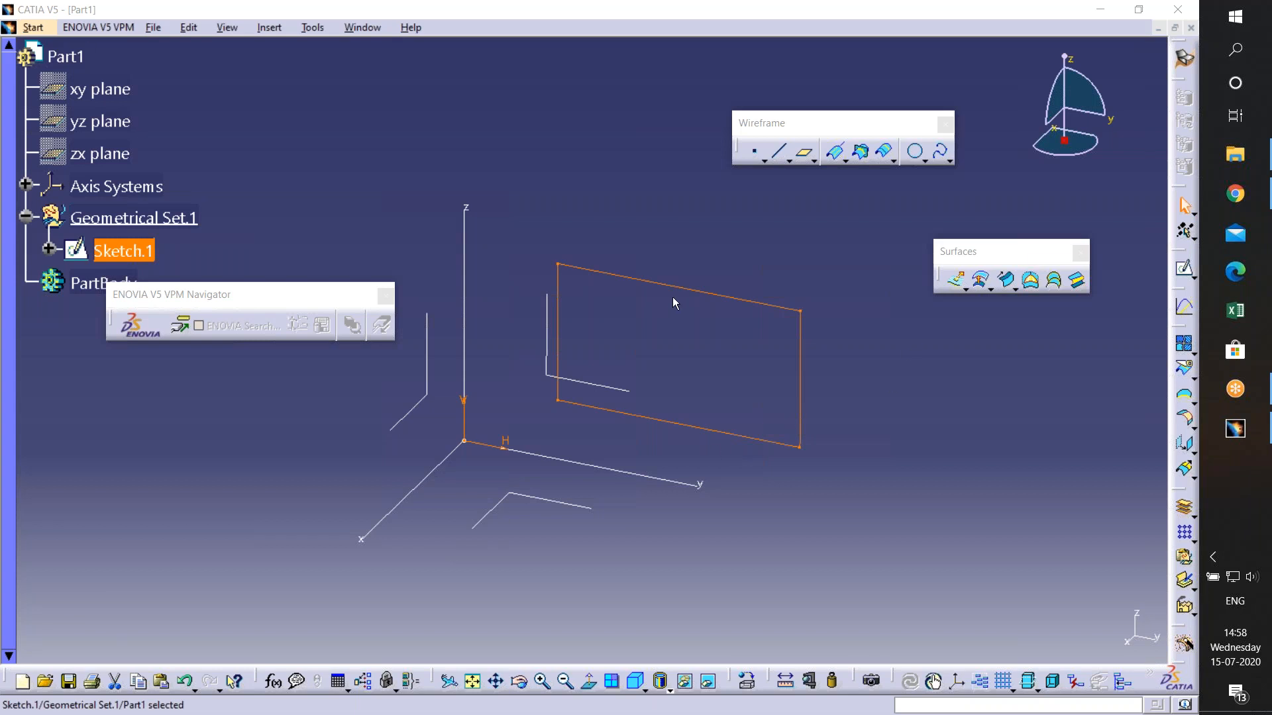
click(955, 282)
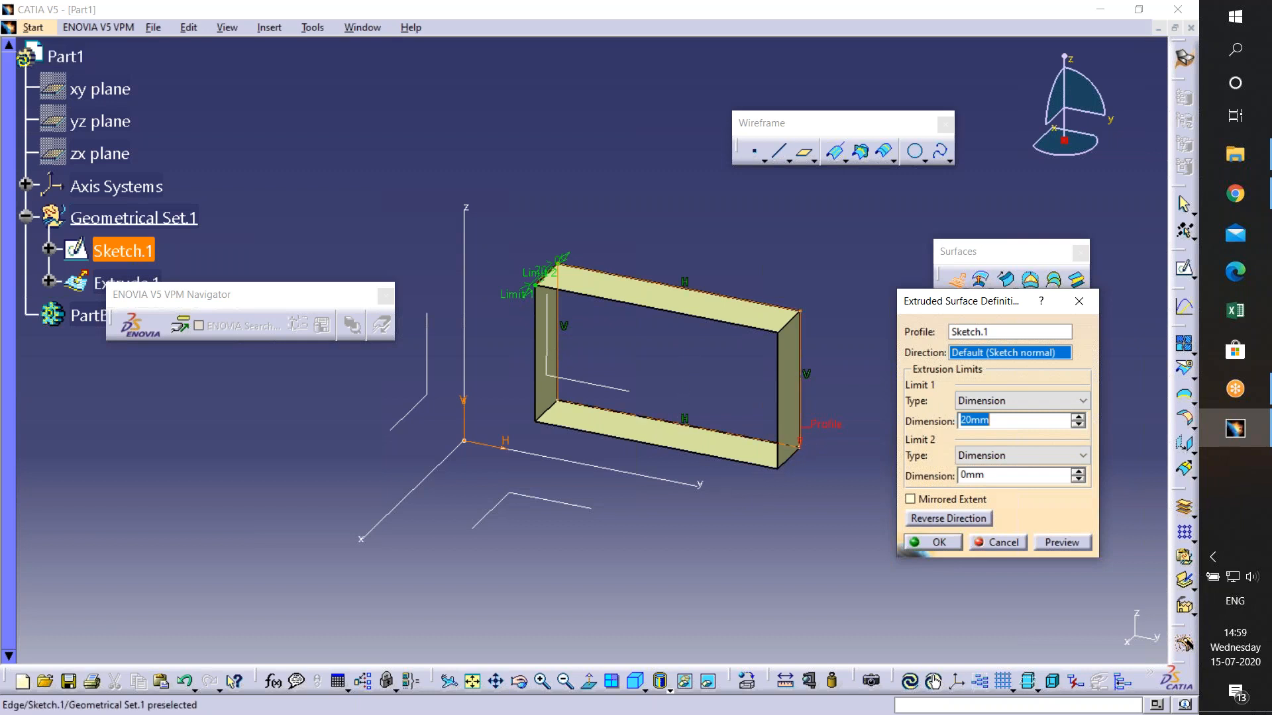
click(1079, 418)
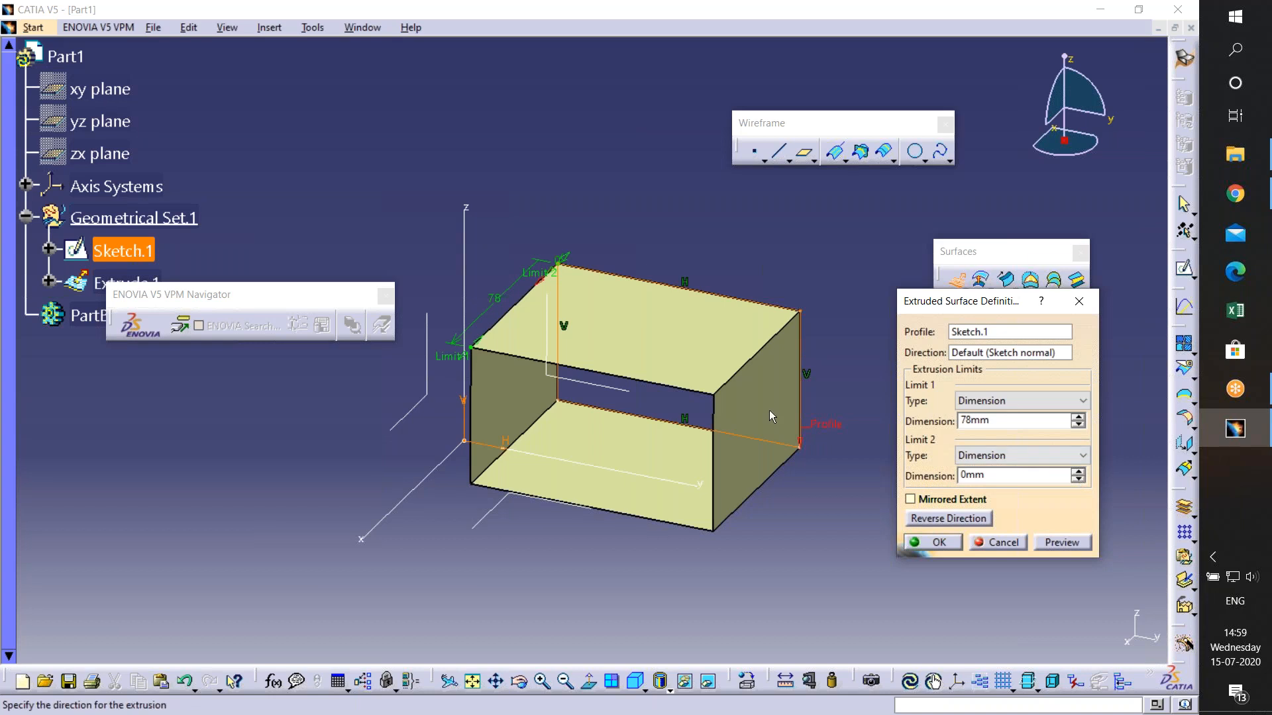
middle_drag(769, 410, 703, 424)
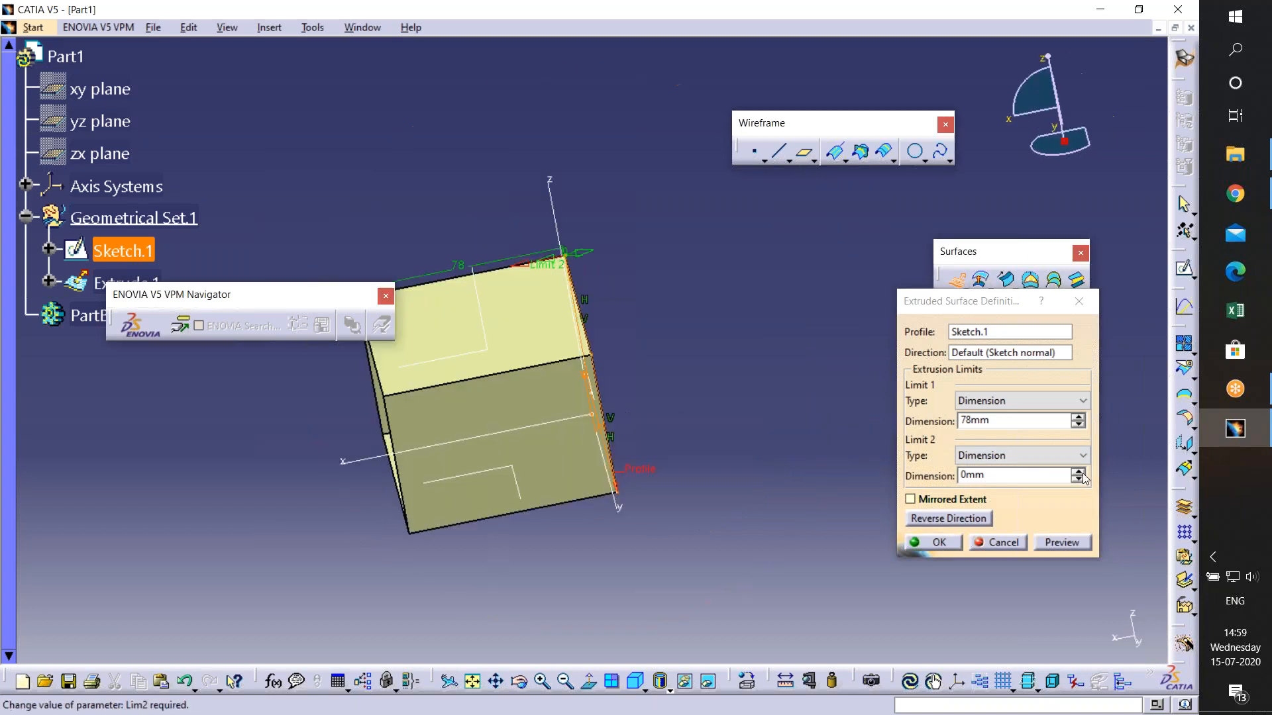
click(1079, 472)
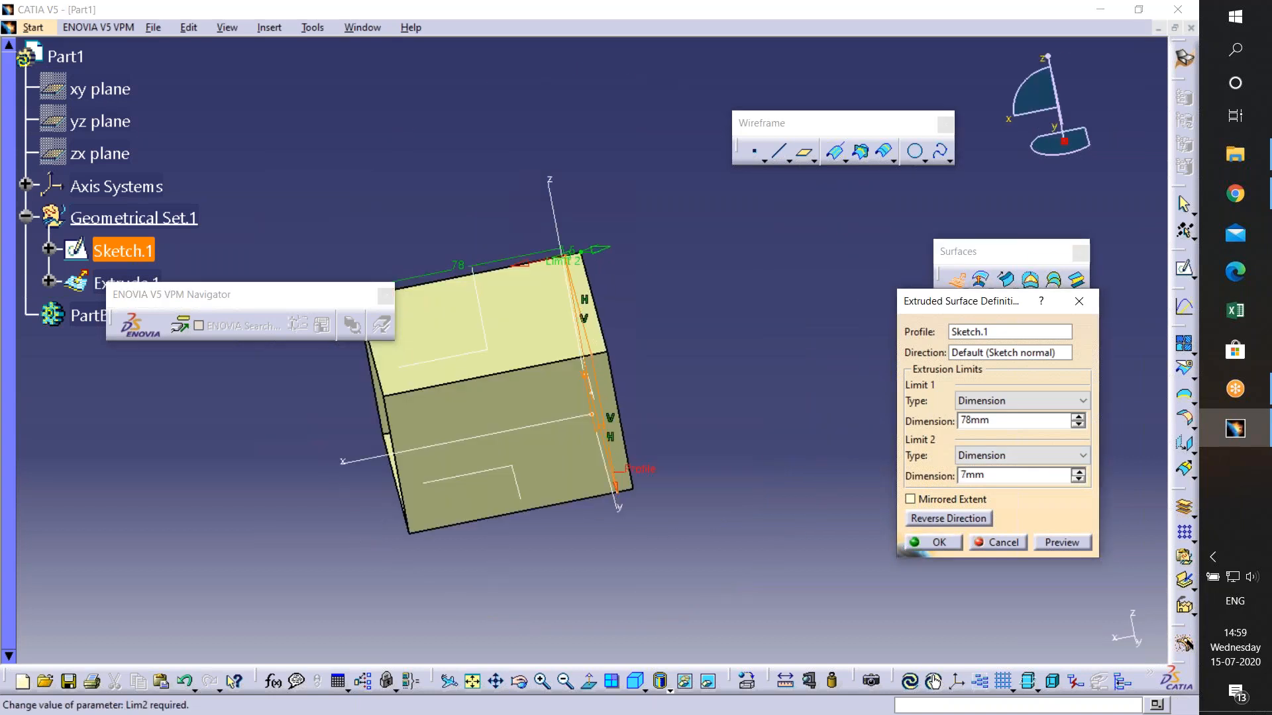
- Set the extrusion's first limit to 80 mm and second limit to 20 mm, and turn on Mirrored Extent
drag(1002, 422, 964, 422)
text(80)
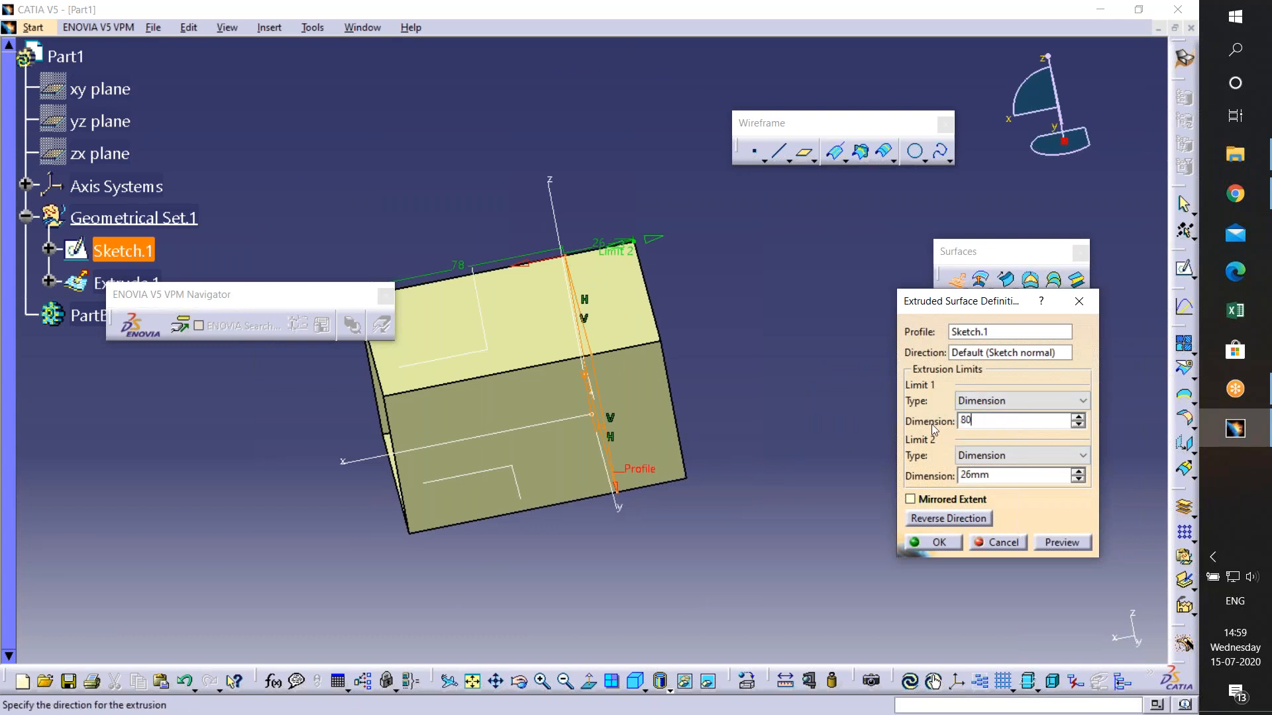
key(Tab)
text(20)
key(Tab)
click(911, 500)
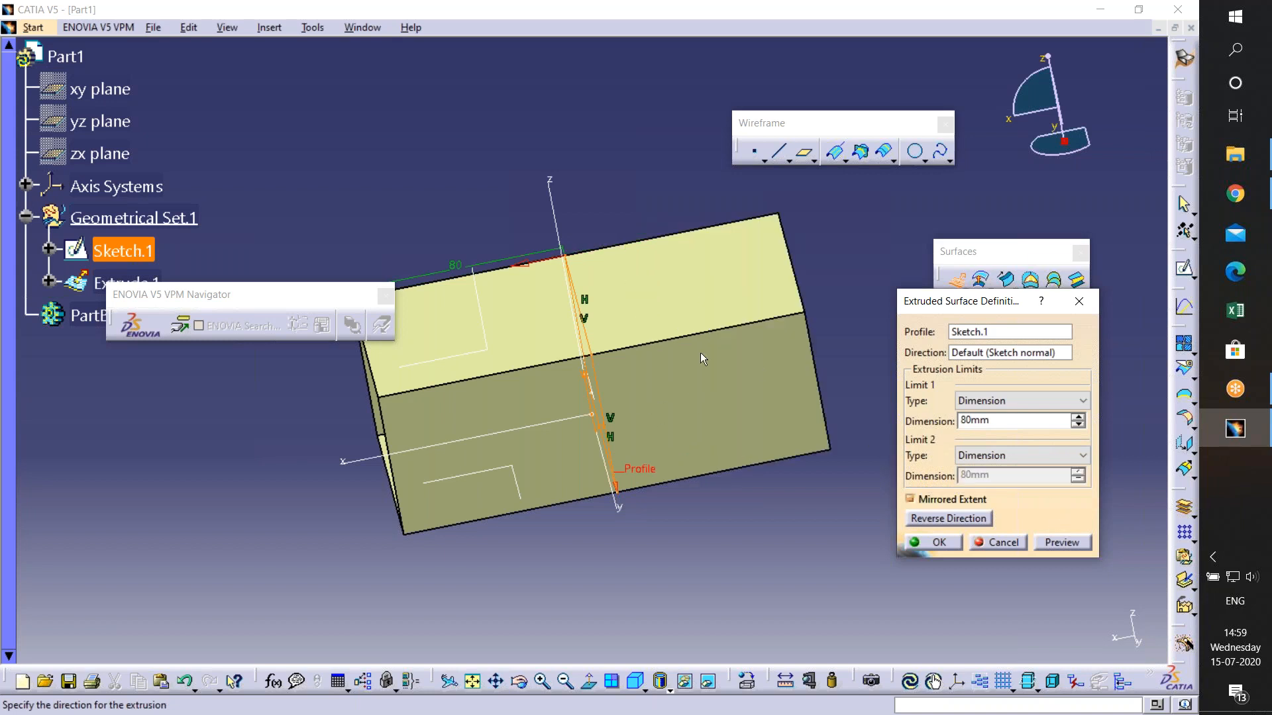
- Compare the mirrored extent with a separate second limit of 20 mm, and preview the extrusion unmirrored
click(909, 499)
double_click(998, 474)
text(20)
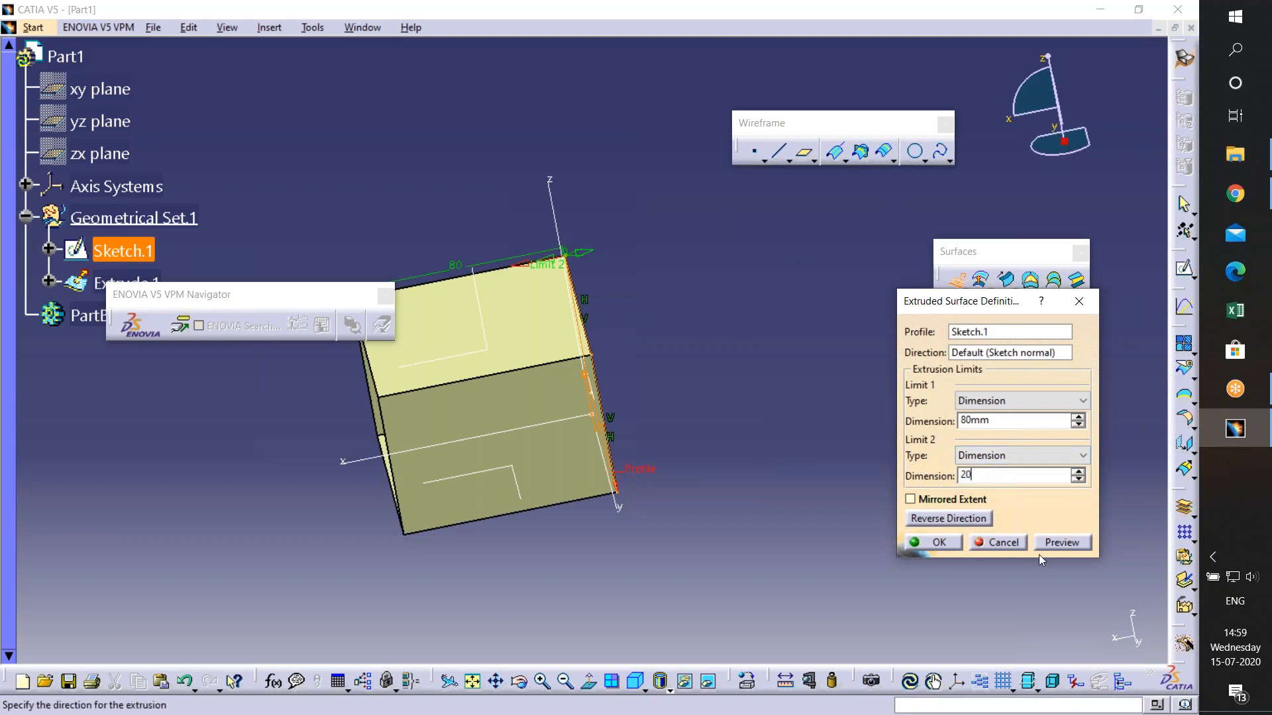
click(953, 500)
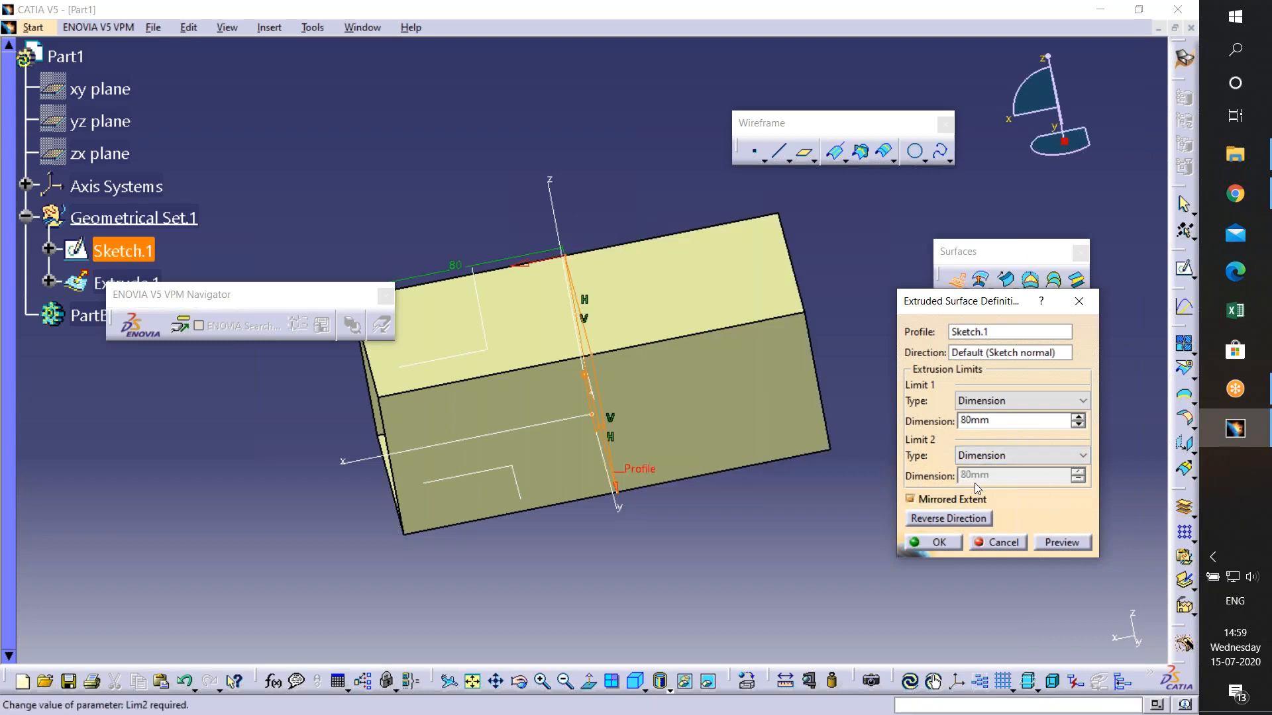
click(974, 498)
drag(1007, 476, 923, 479)
text(20)
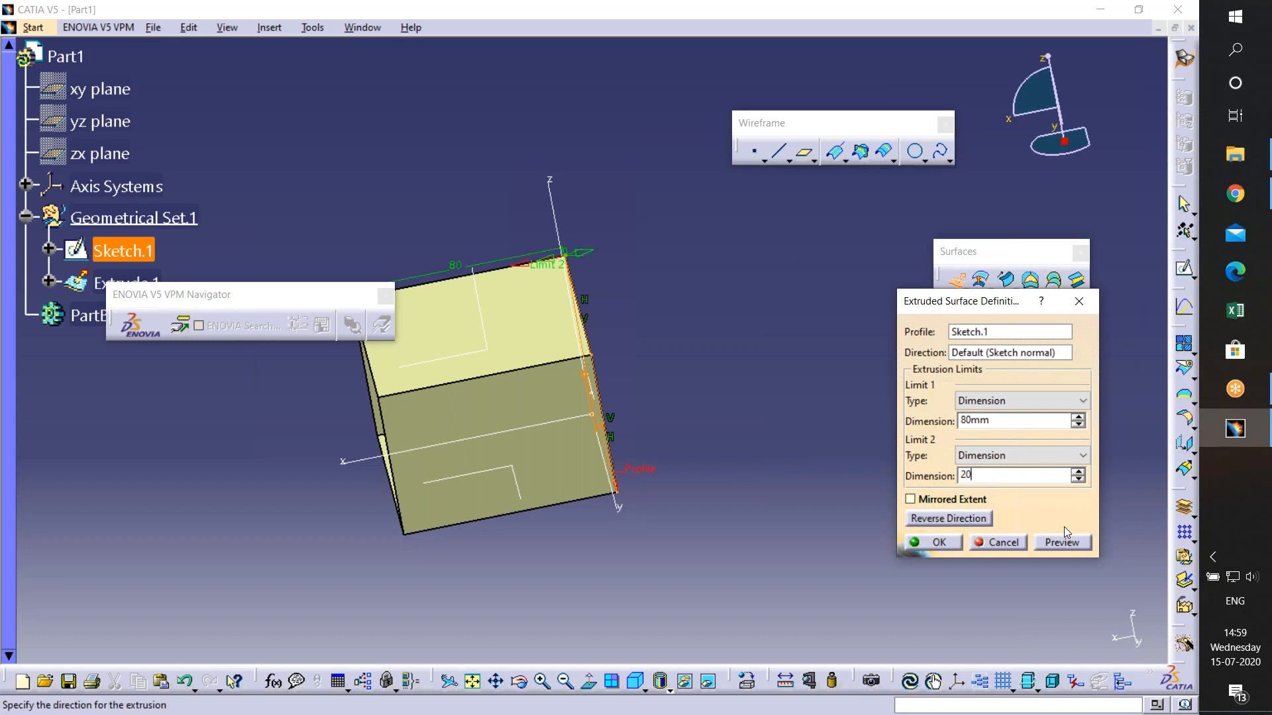
click(1064, 540)
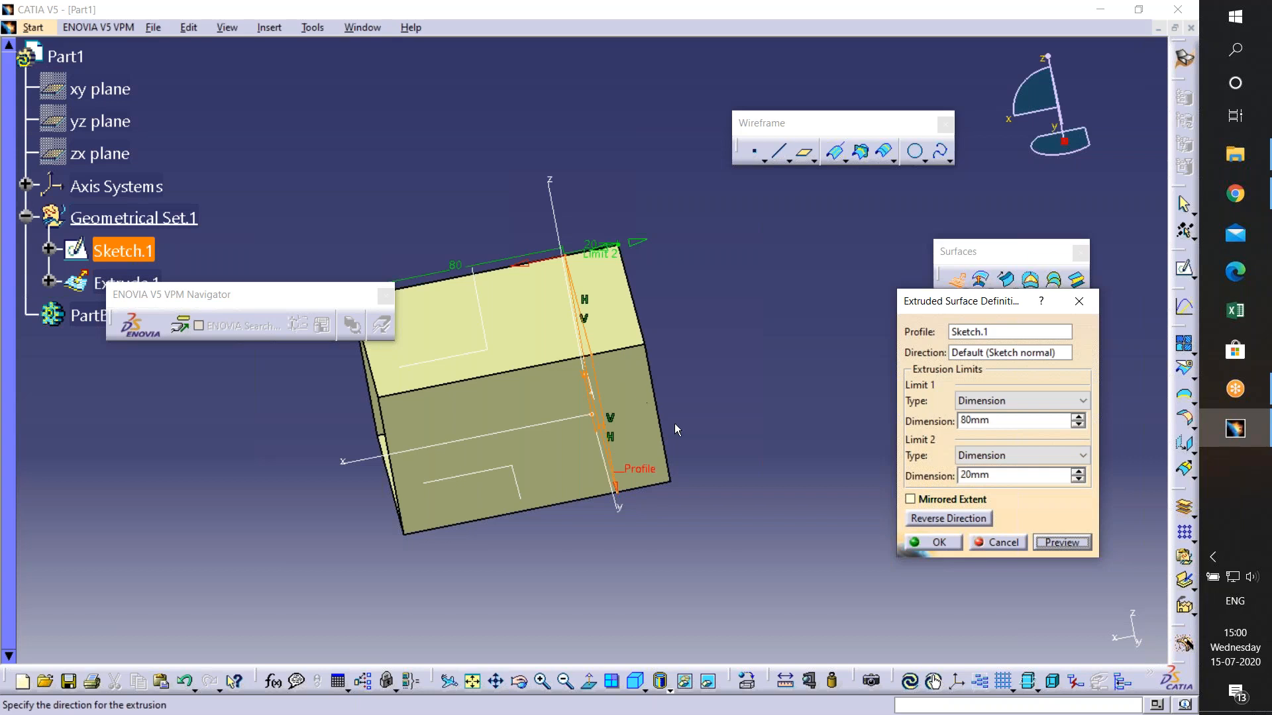
- Toggle Mirrored Extent on and off, and reverse the extrusion direction and flip it back
click(909, 500)
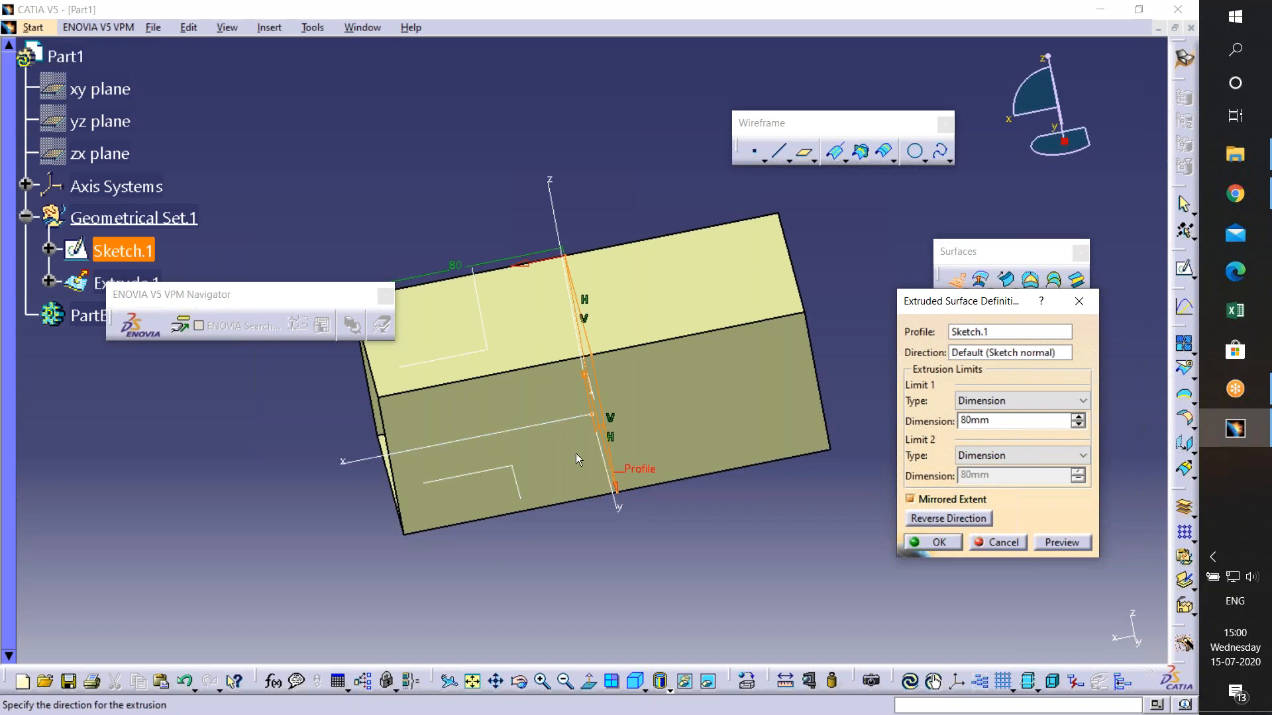
click(910, 498)
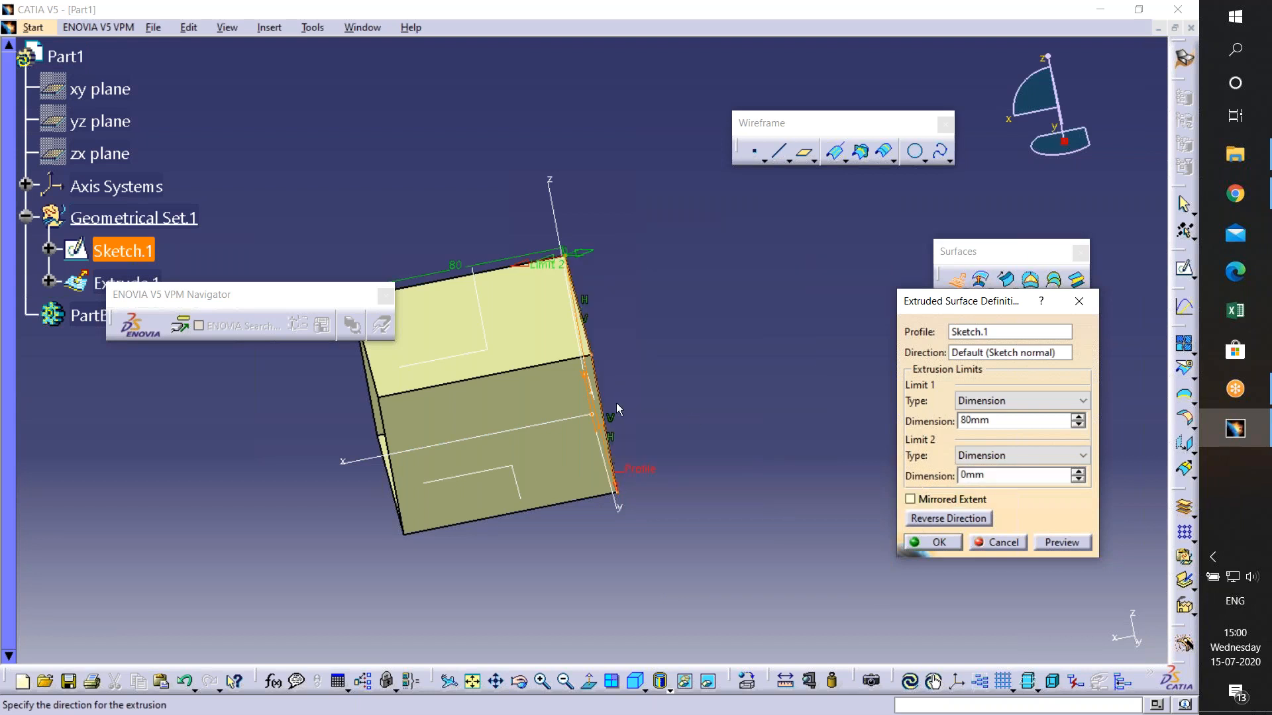
mouse_move(616, 403)
middle_down()
mouse_move(656, 397)
mouse_move(636, 406)
middle_up()
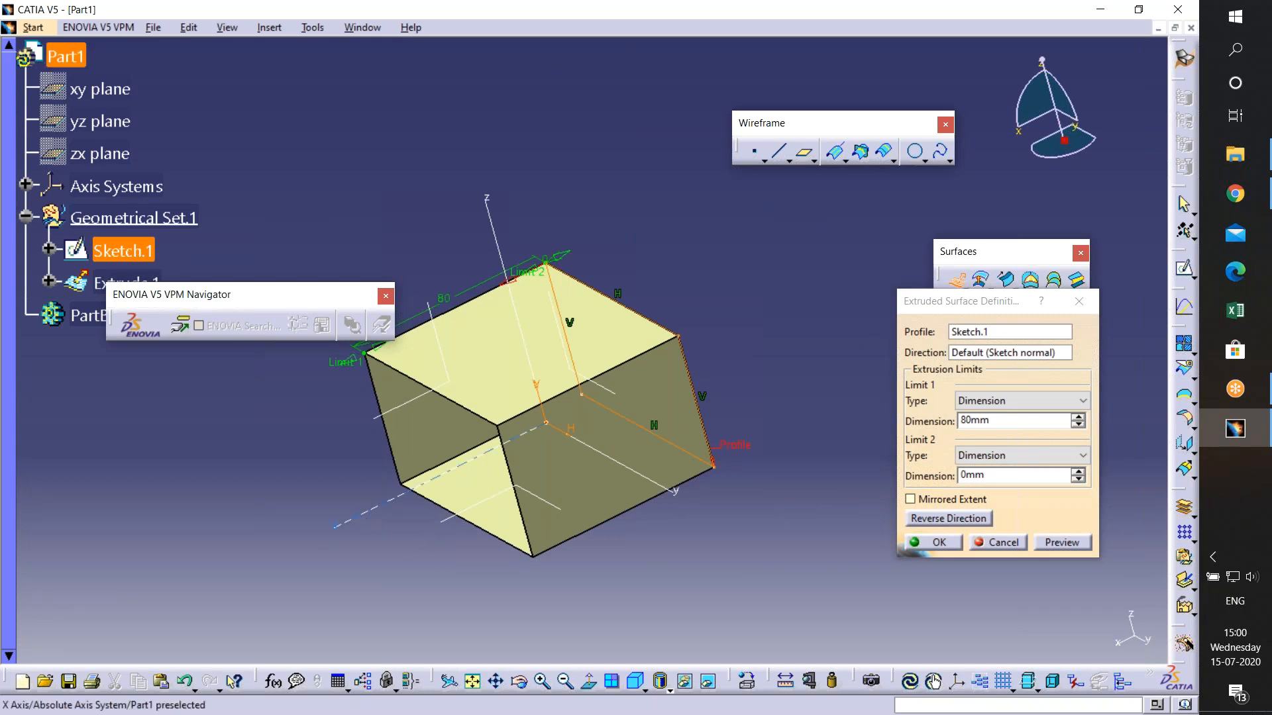
click(967, 520)
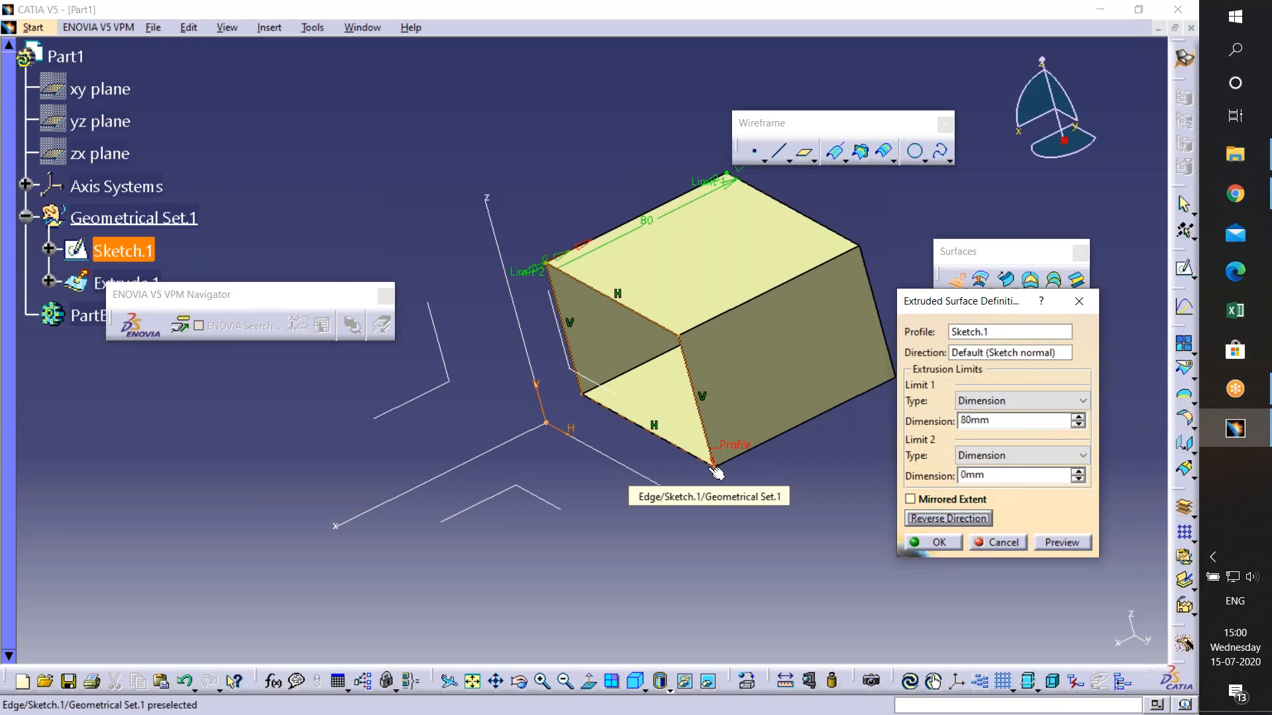
click(929, 519)
- Inspect the extruded surface from several angles, cancel the extrusion and undo the rectangle sketch
middle_drag(426, 427, 717, 228)
middle_drag(612, 272, 666, 500)
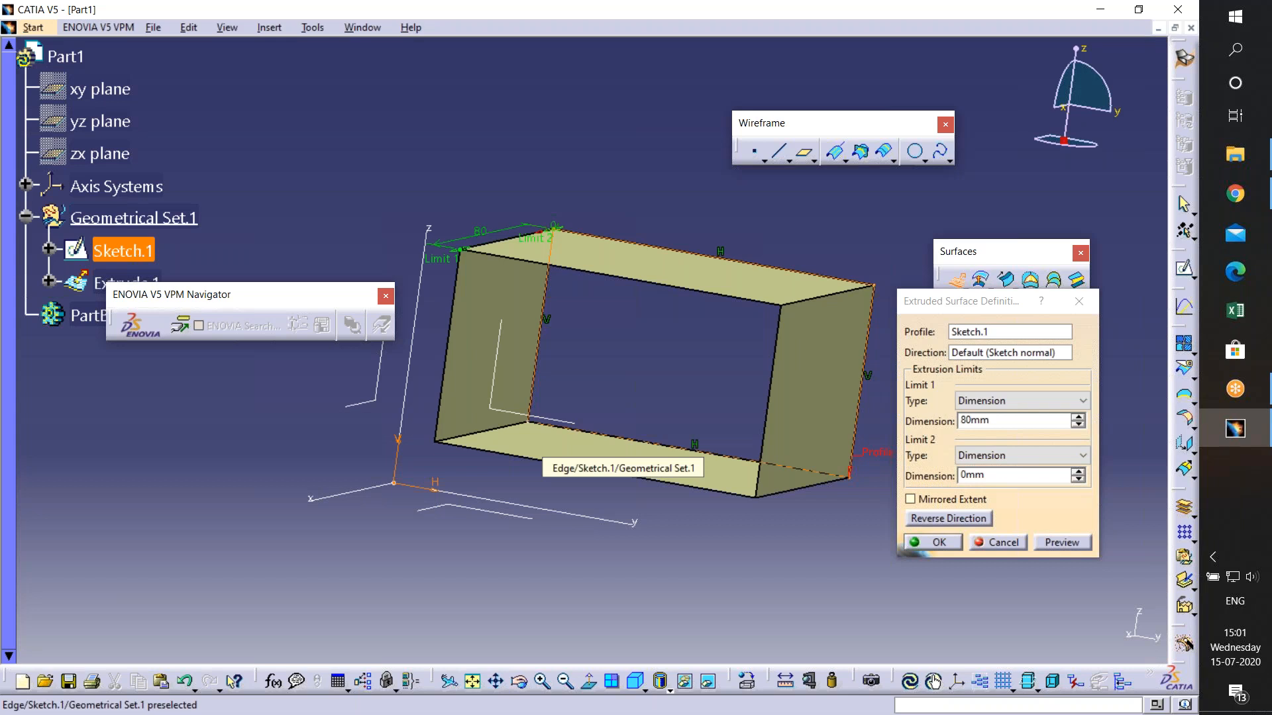
middle_drag(696, 431, 697, 453)
click(995, 546)
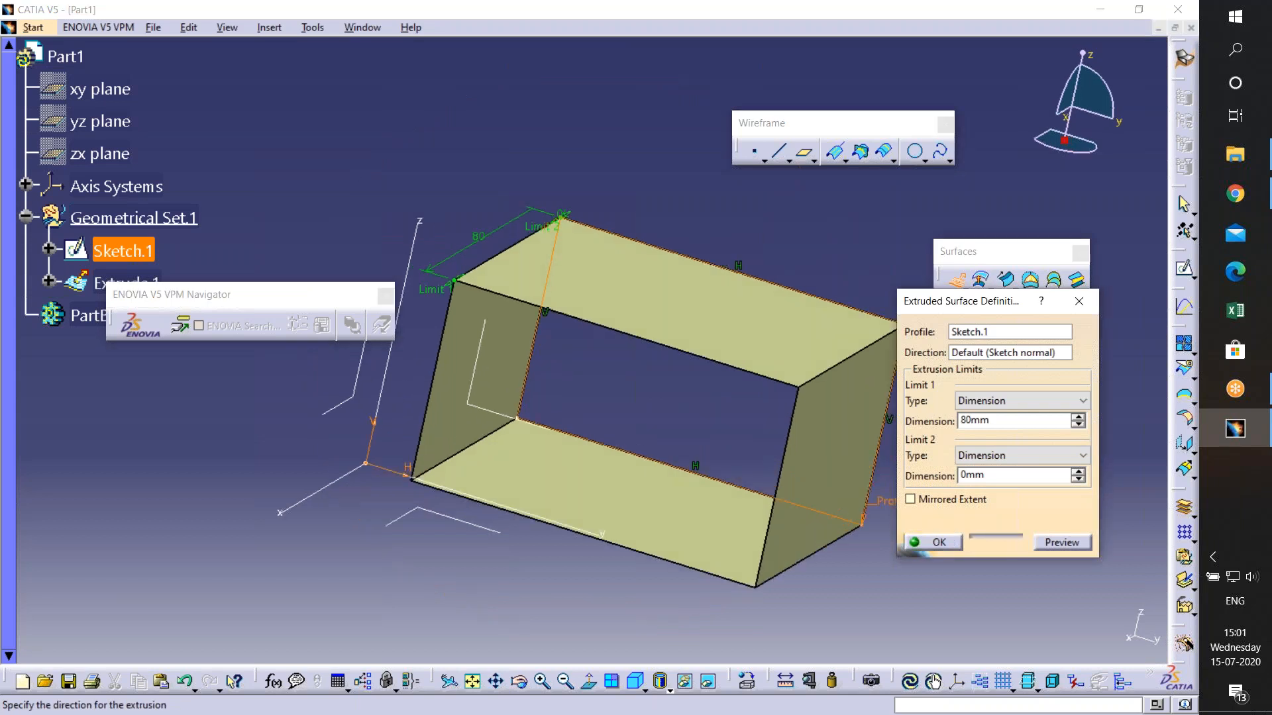
key(ctrl+z)
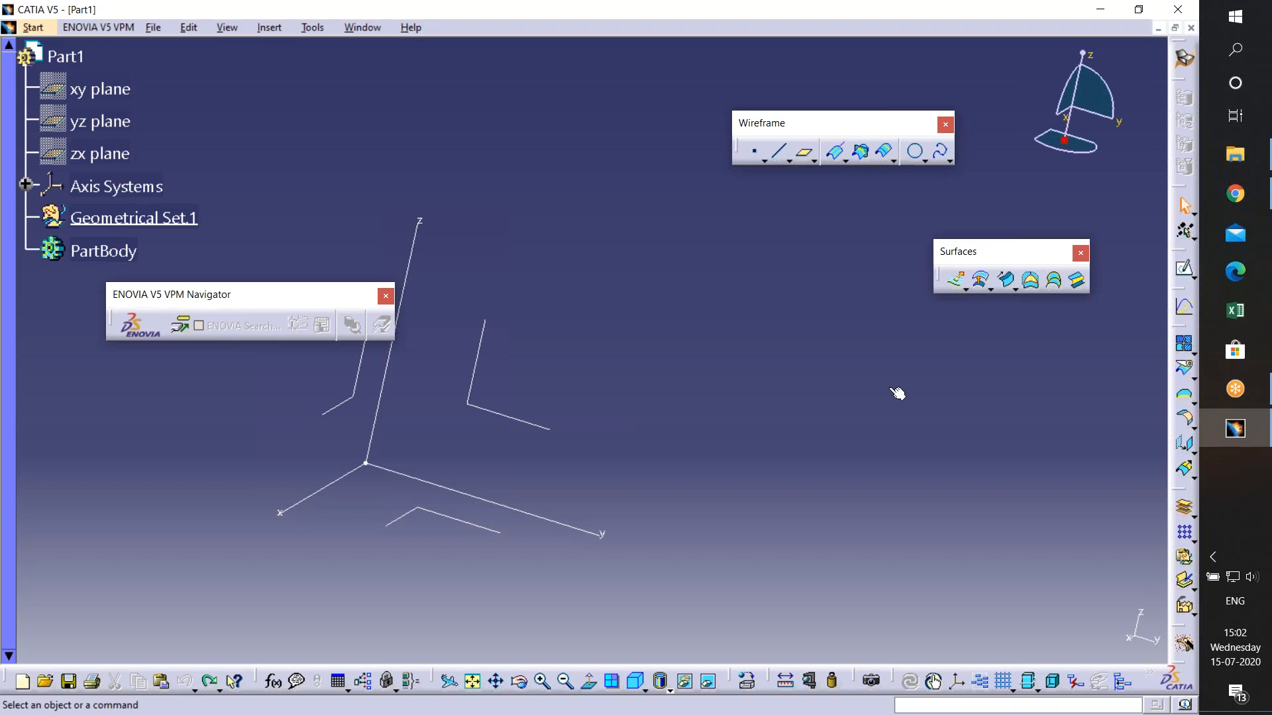
- Sketch an open wavy spline through five points on the yz plane
click(510, 416)
click(1184, 269)
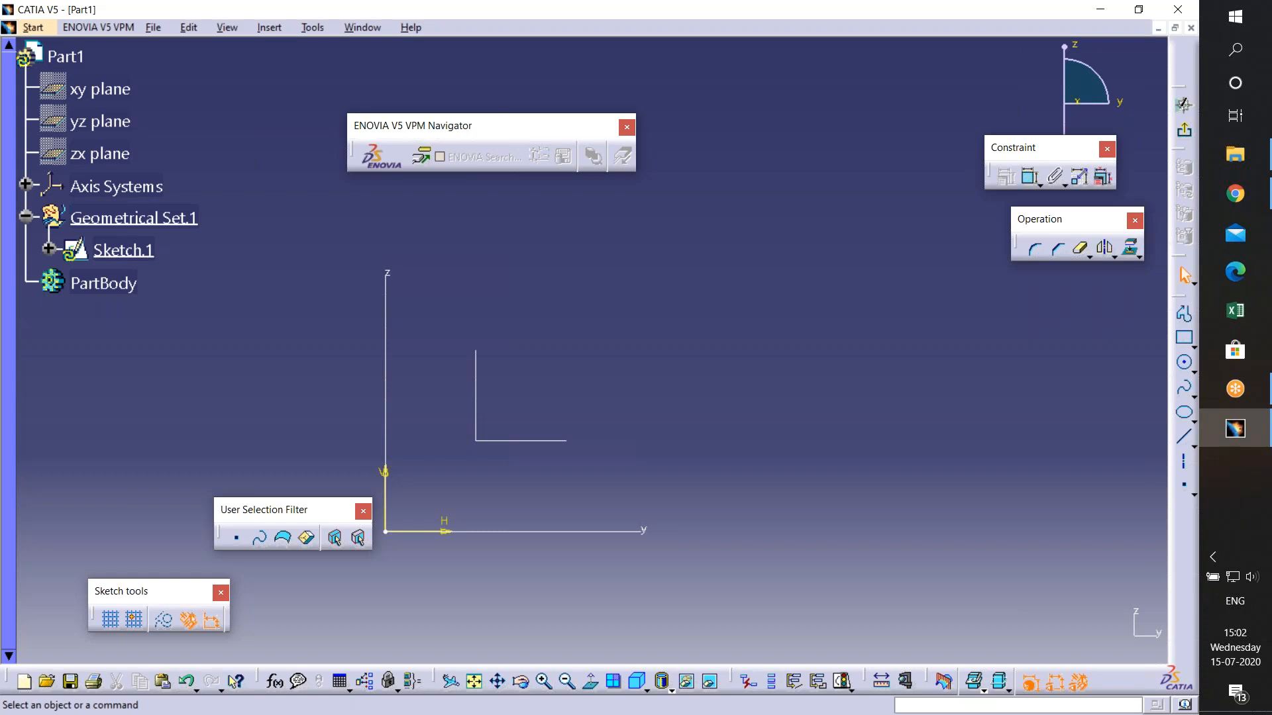
click(1184, 388)
click(475, 453)
click(599, 312)
click(789, 402)
click(1038, 339)
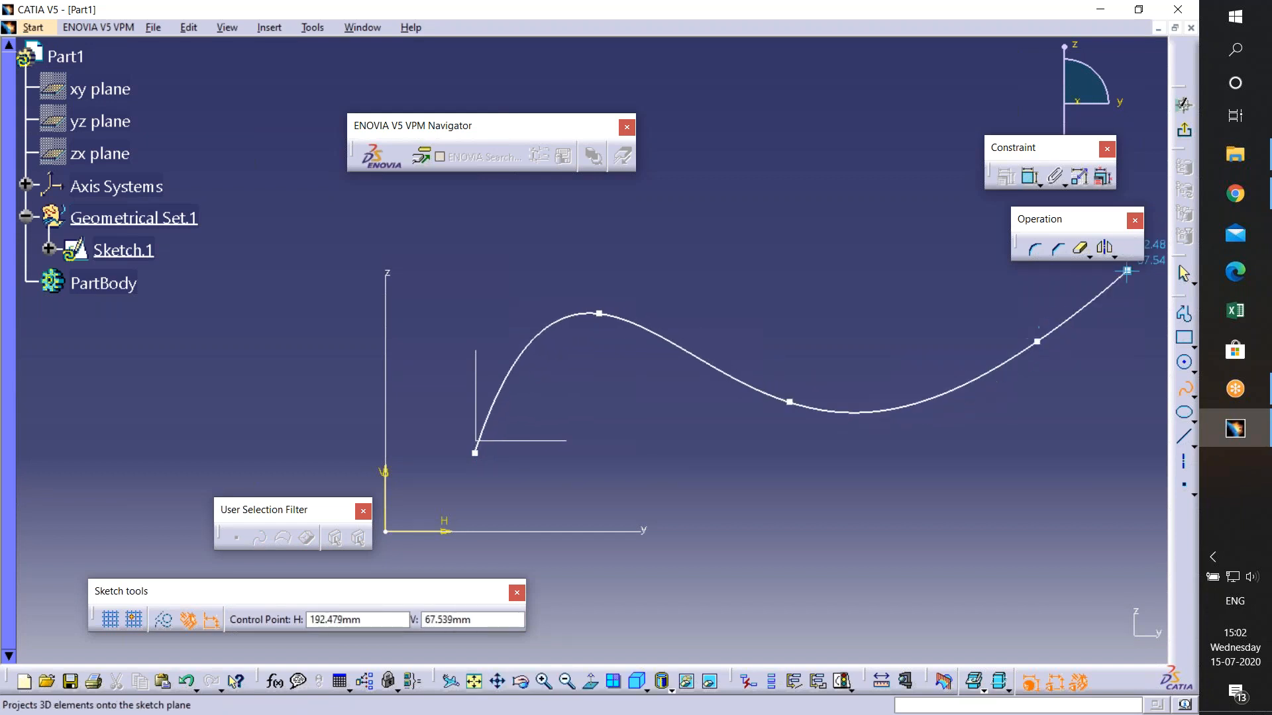
double_click(1160, 217)
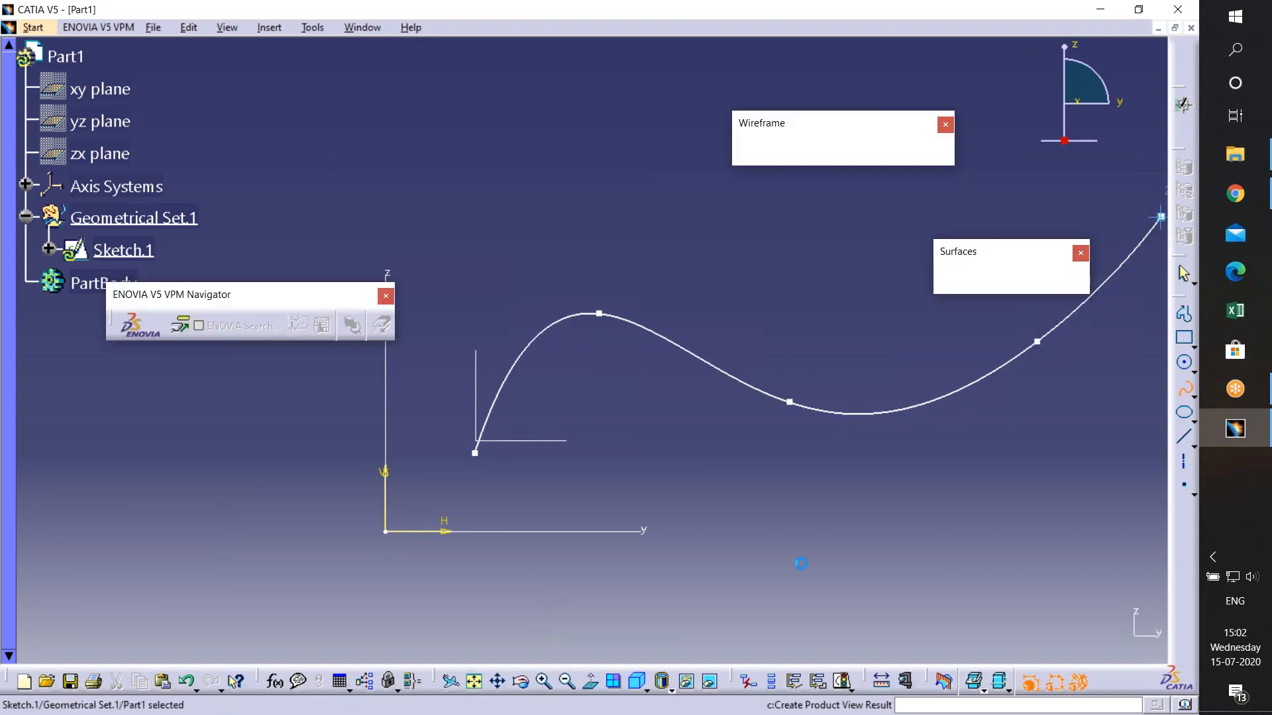
- Extrude the spline sketch into a surface along the default sketch normal with a first limit of 69 mm
click(957, 279)
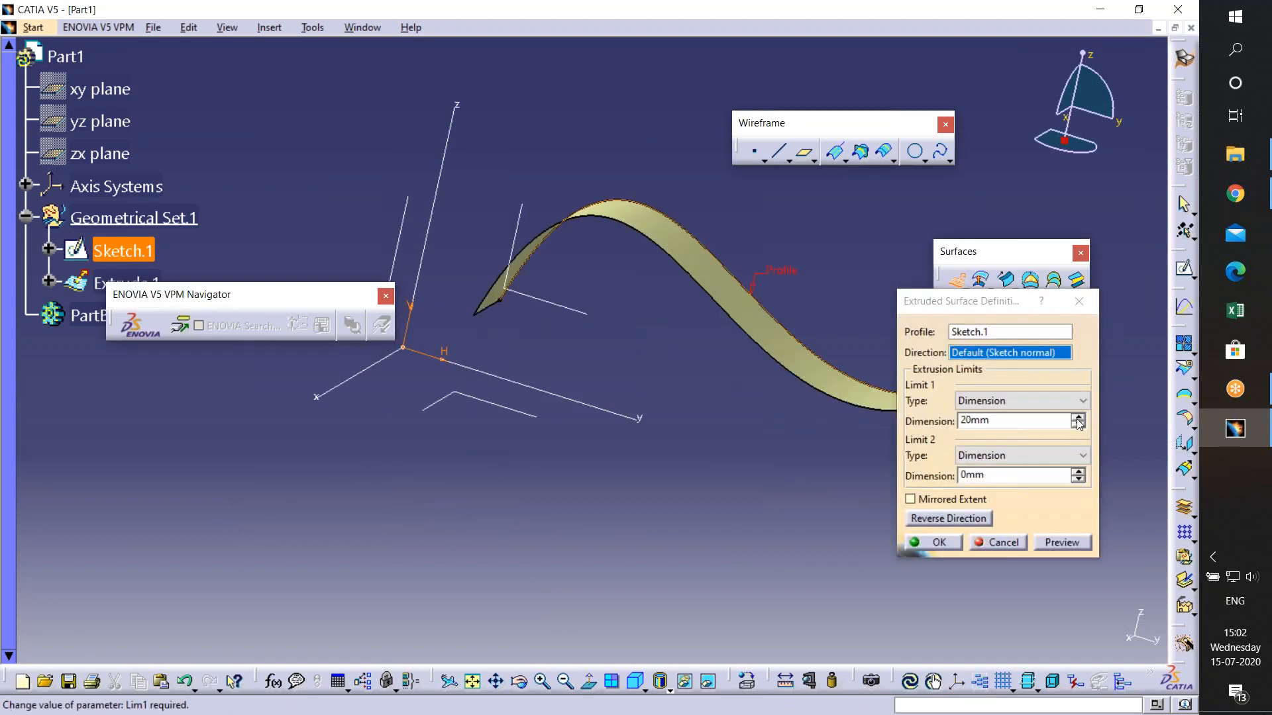
click(1079, 417)
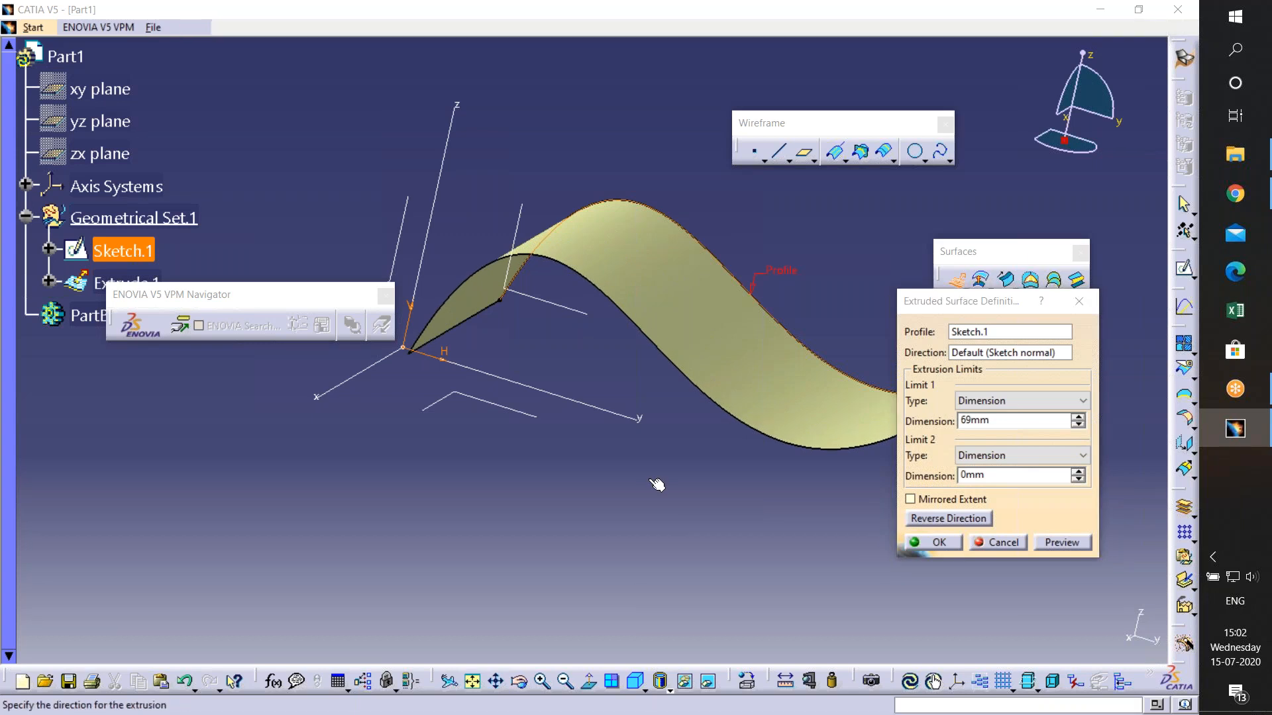
middle_drag(657, 475, 603, 468)
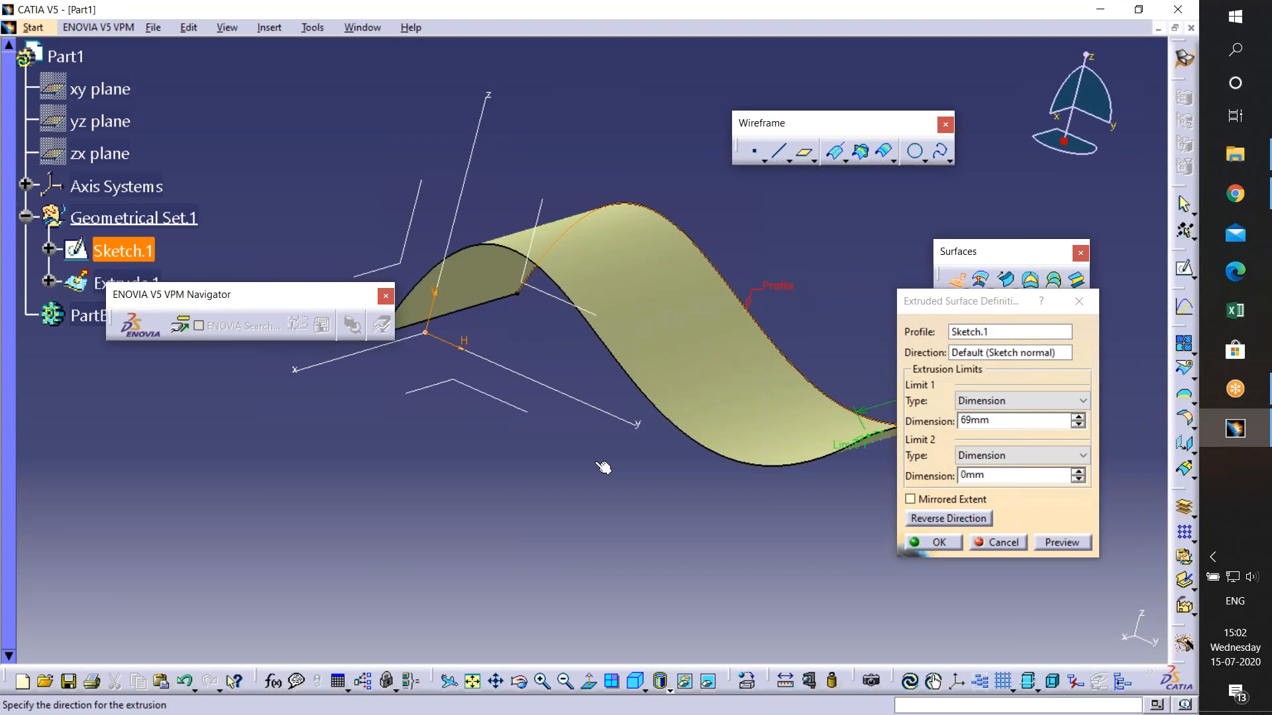
click(927, 545)
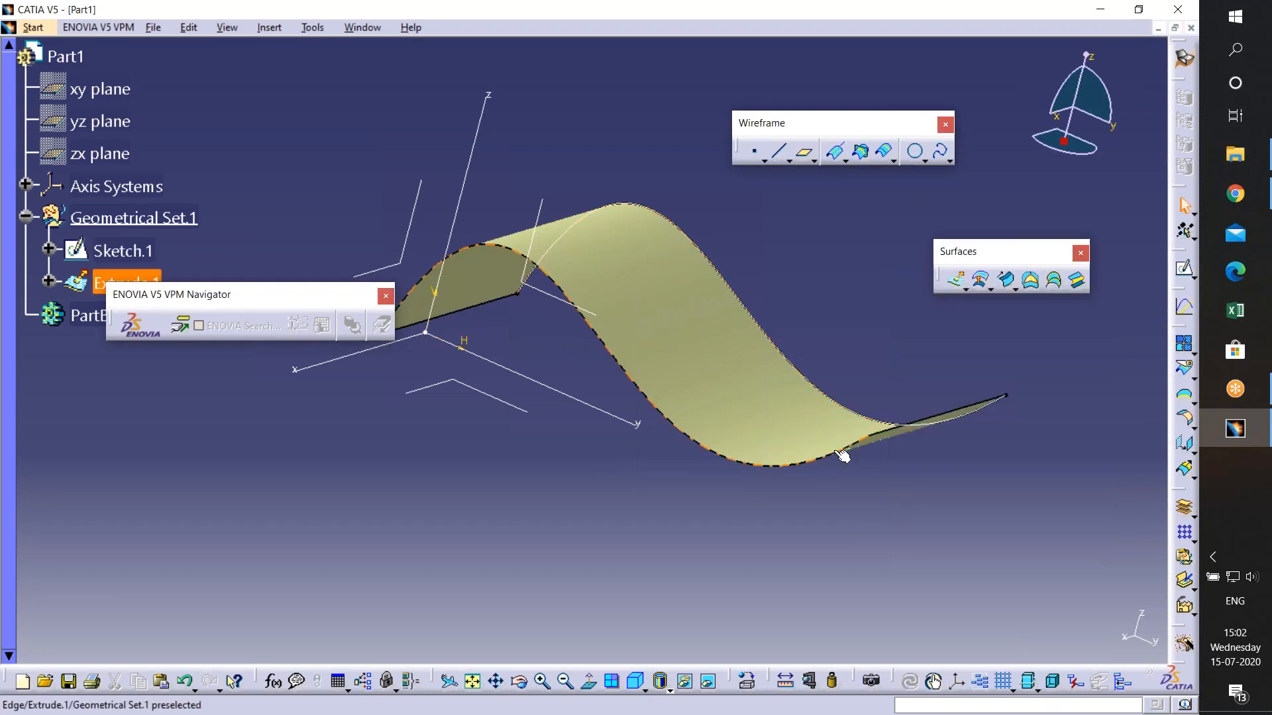
- Undo the extruded surface and the spline sketch, and leave the empty sketch opened on the yz plane
key(ctrl+z)
key(ctrl+z)
click(1183, 268)
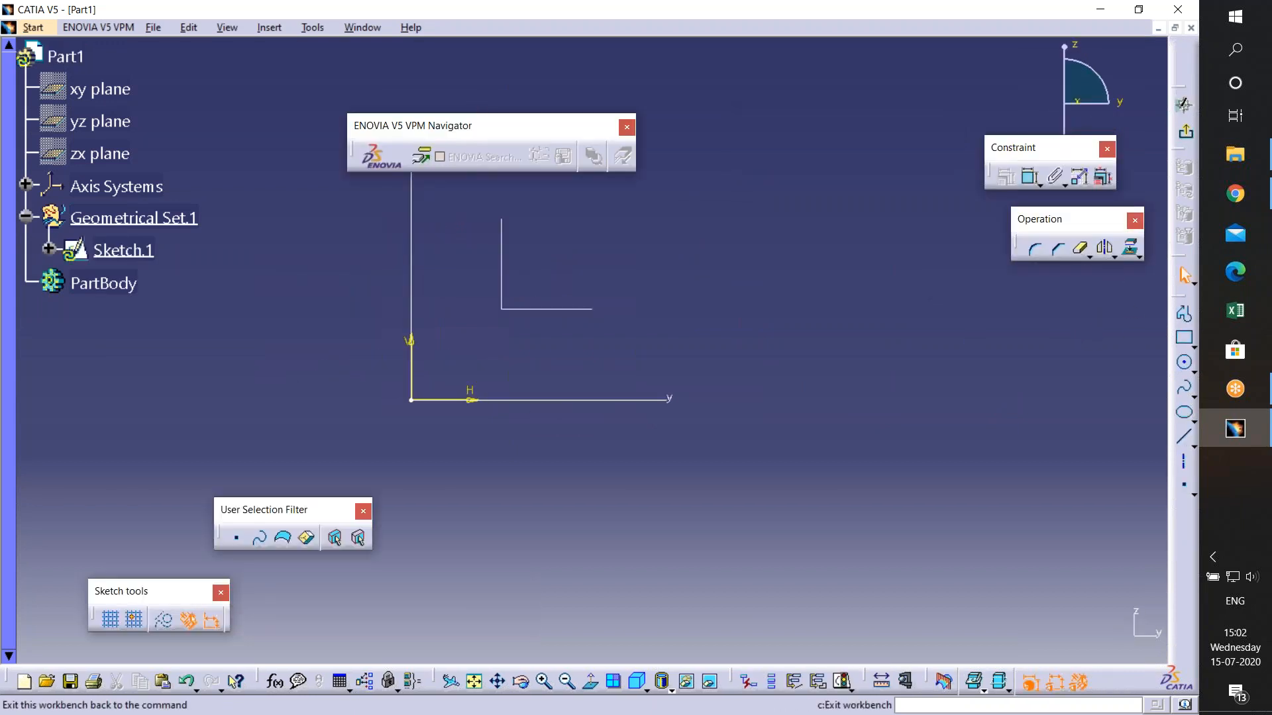
click(1184, 130)
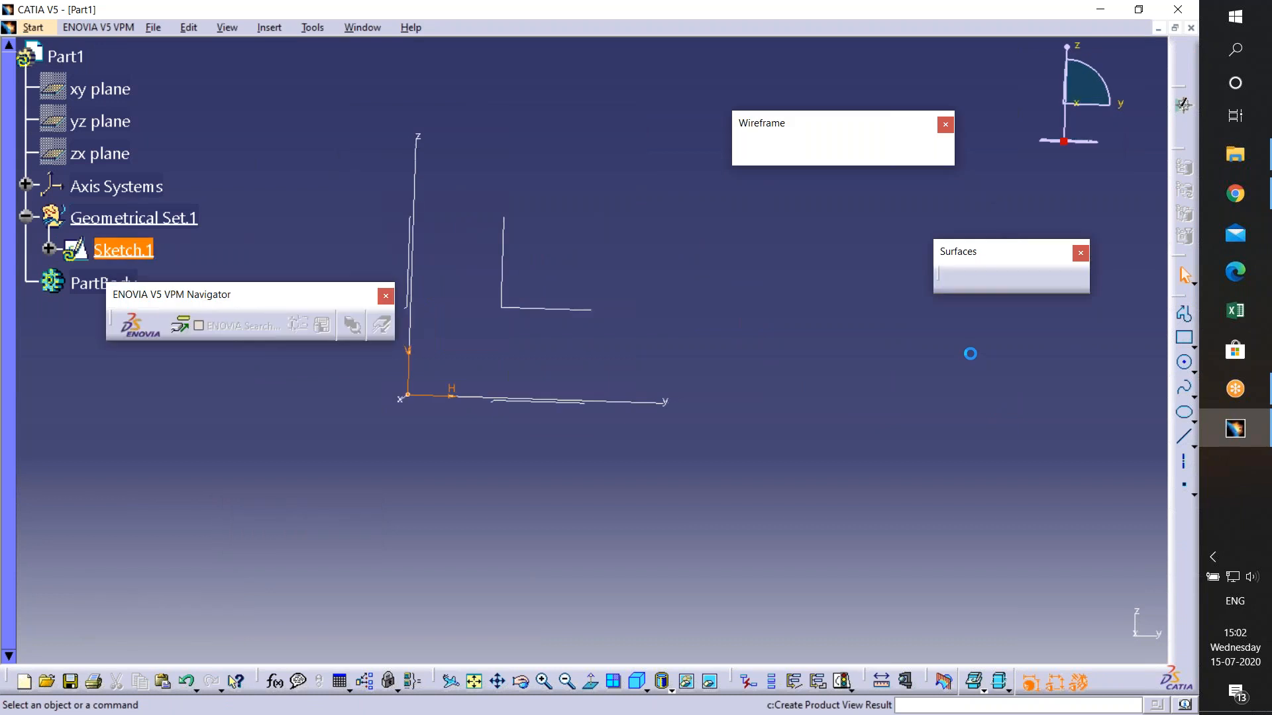
- Detach the Extrude-Revolution tools as a floating set and sketch a four-point S-shaped spline beside the vertical axis on the yz plane
drag(973, 303, 933, 414)
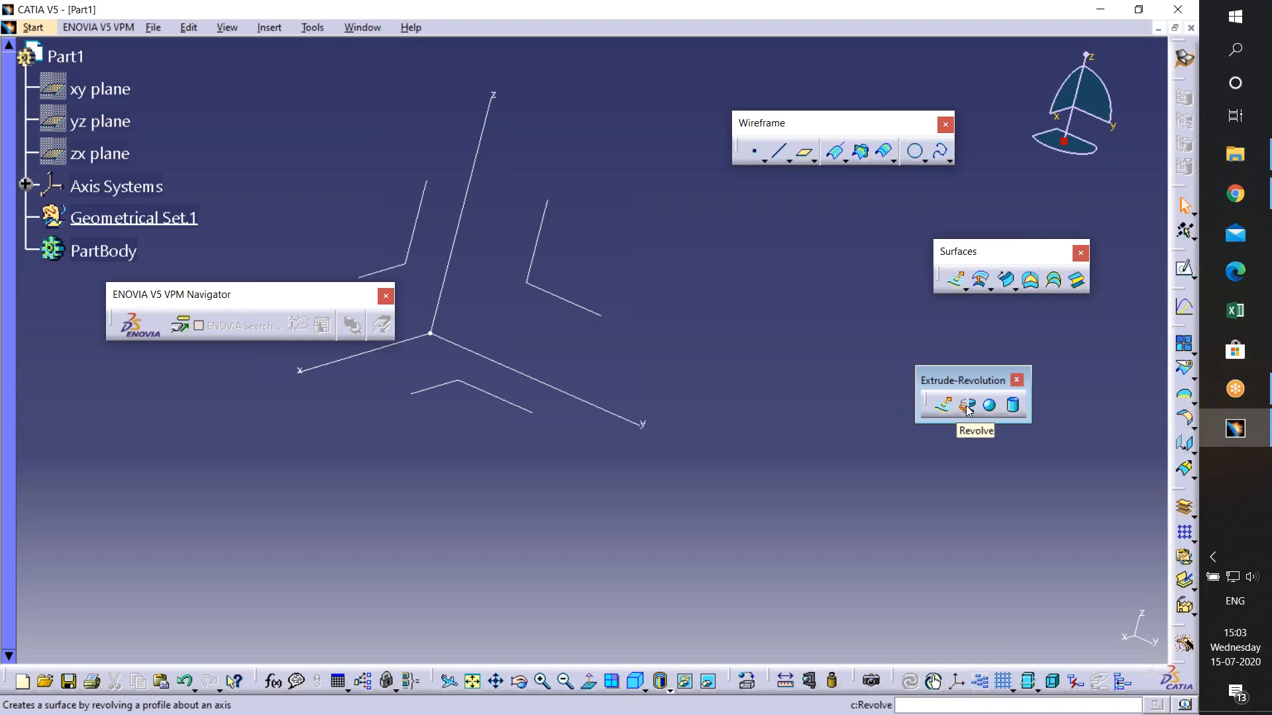
click(596, 314)
click(1191, 277)
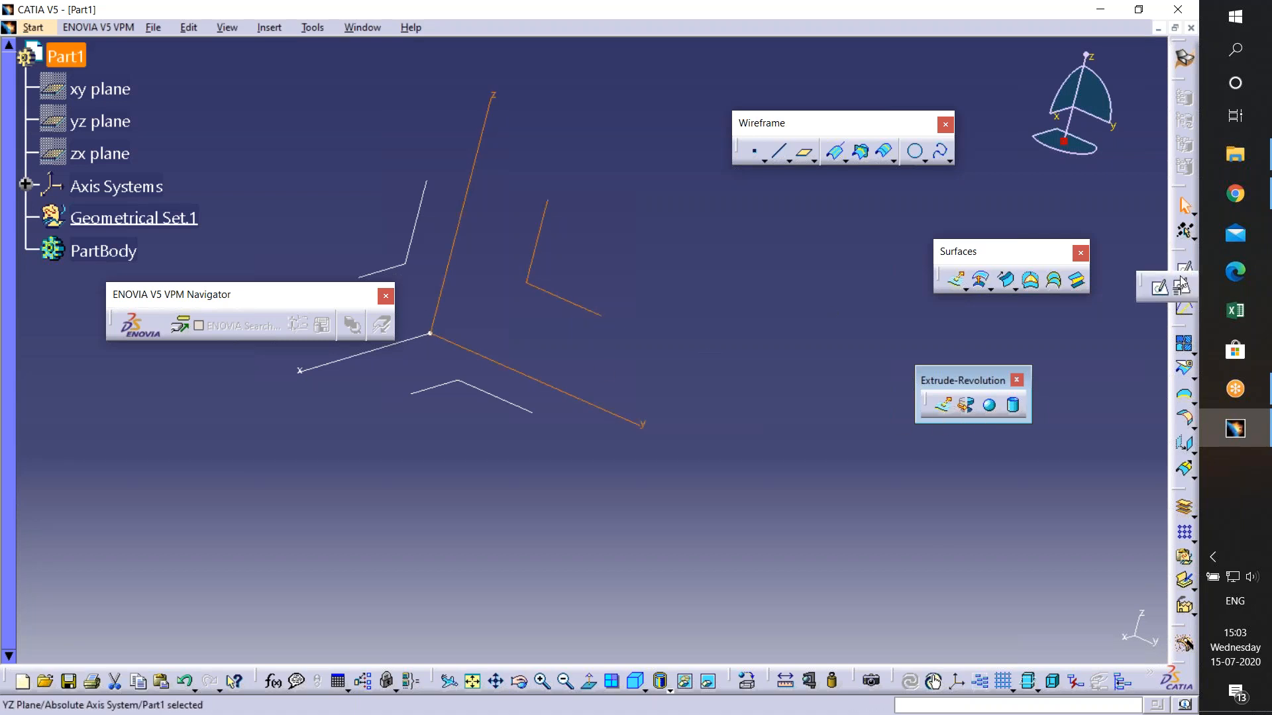
click(1181, 285)
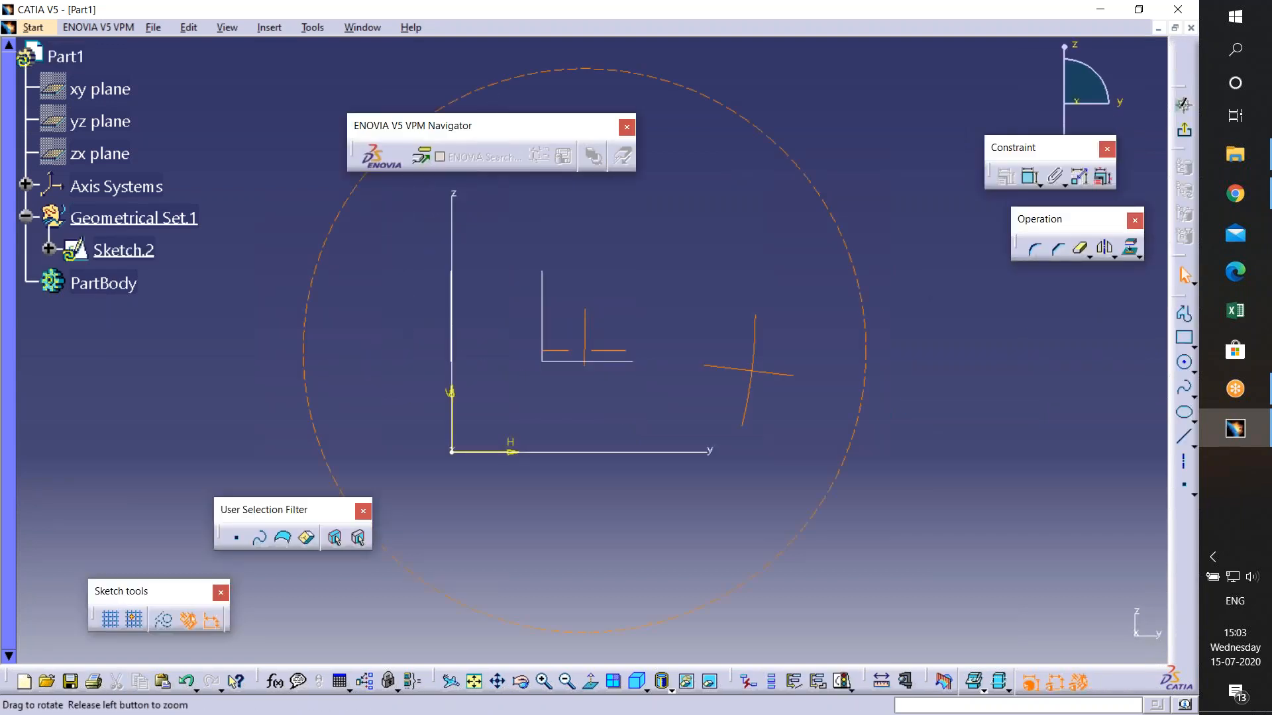
click(1185, 388)
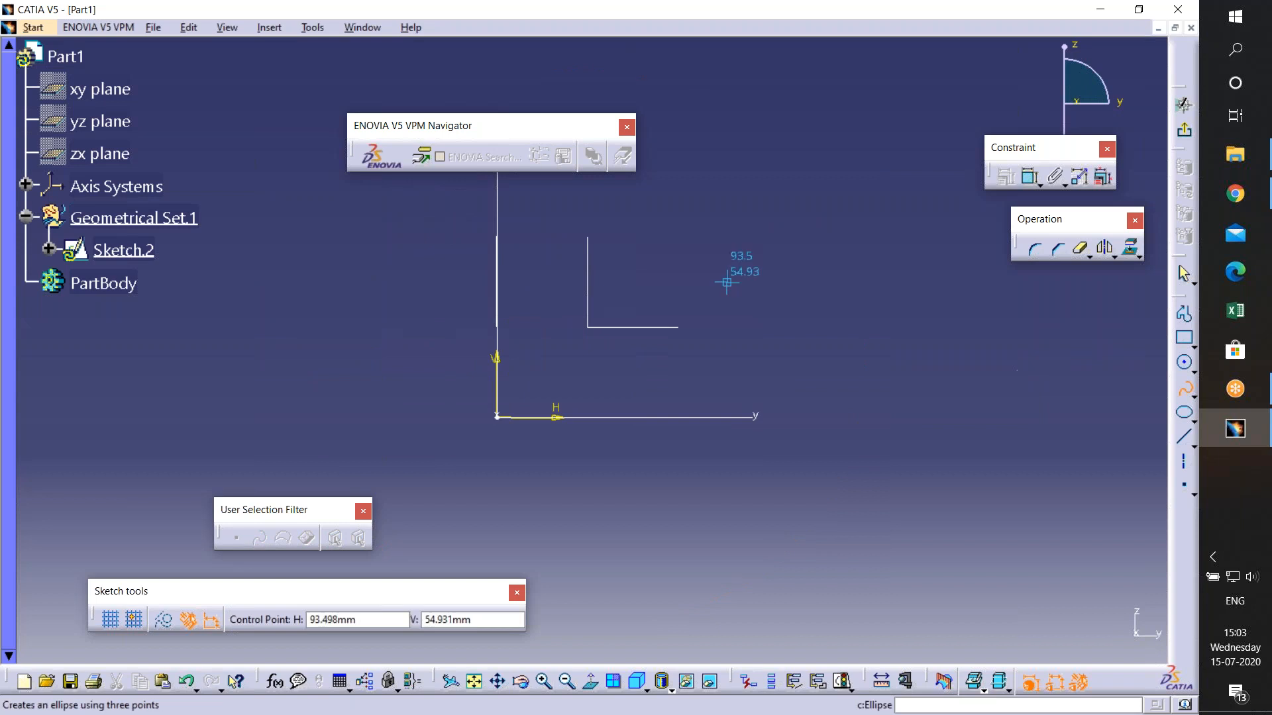
click(613, 205)
click(703, 344)
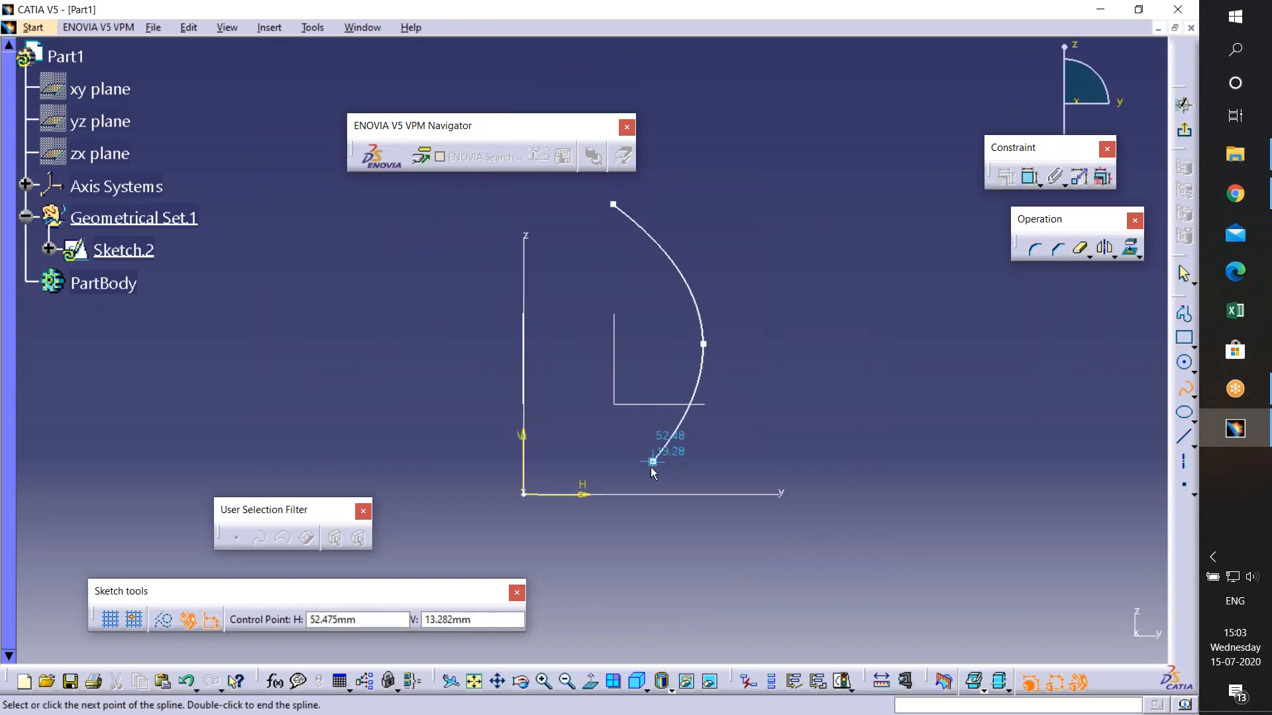
click(651, 465)
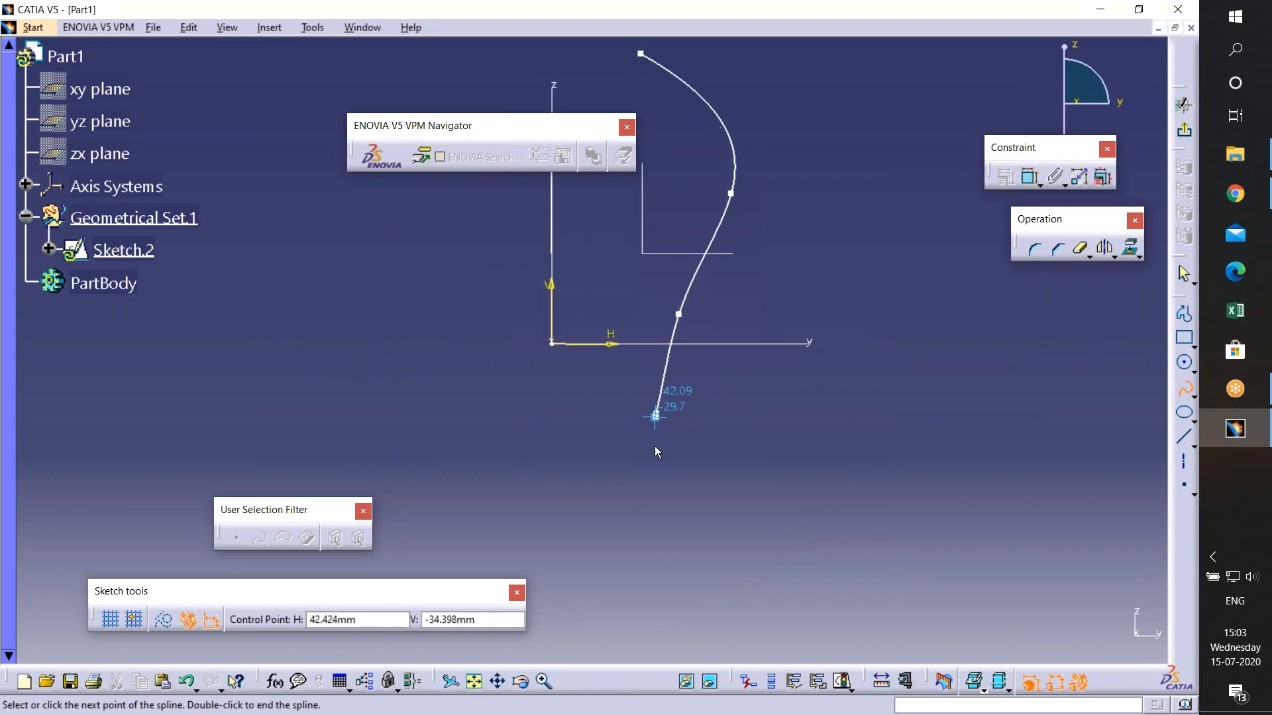
double_click(656, 414)
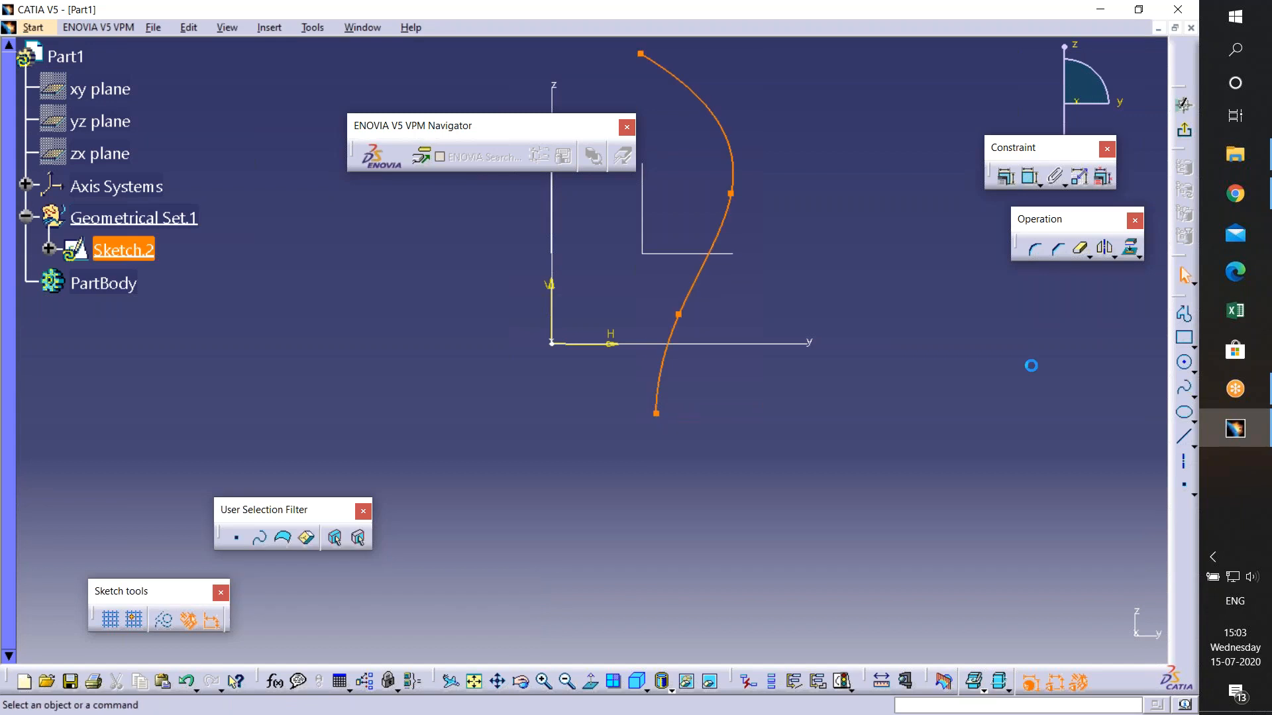
- Extend the spline's lower end with a vertical line and an outward horizontal line, and finish the sketch
click(1184, 437)
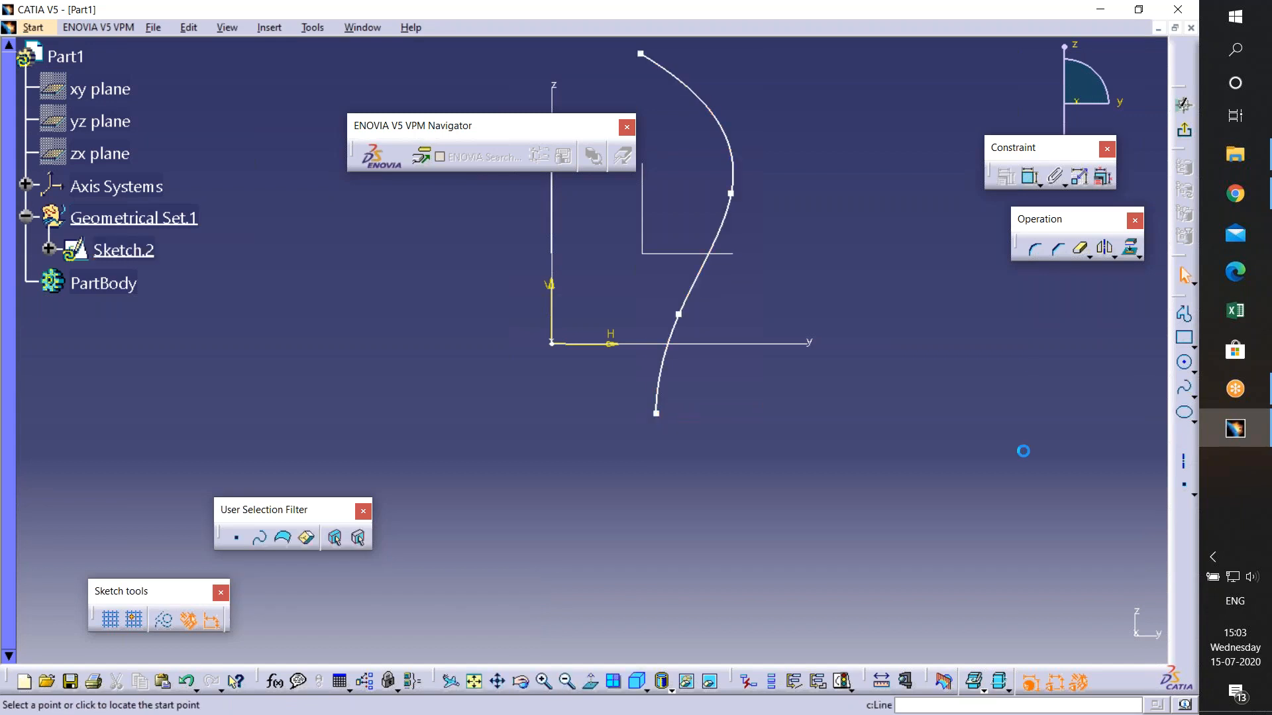
click(655, 414)
click(659, 503)
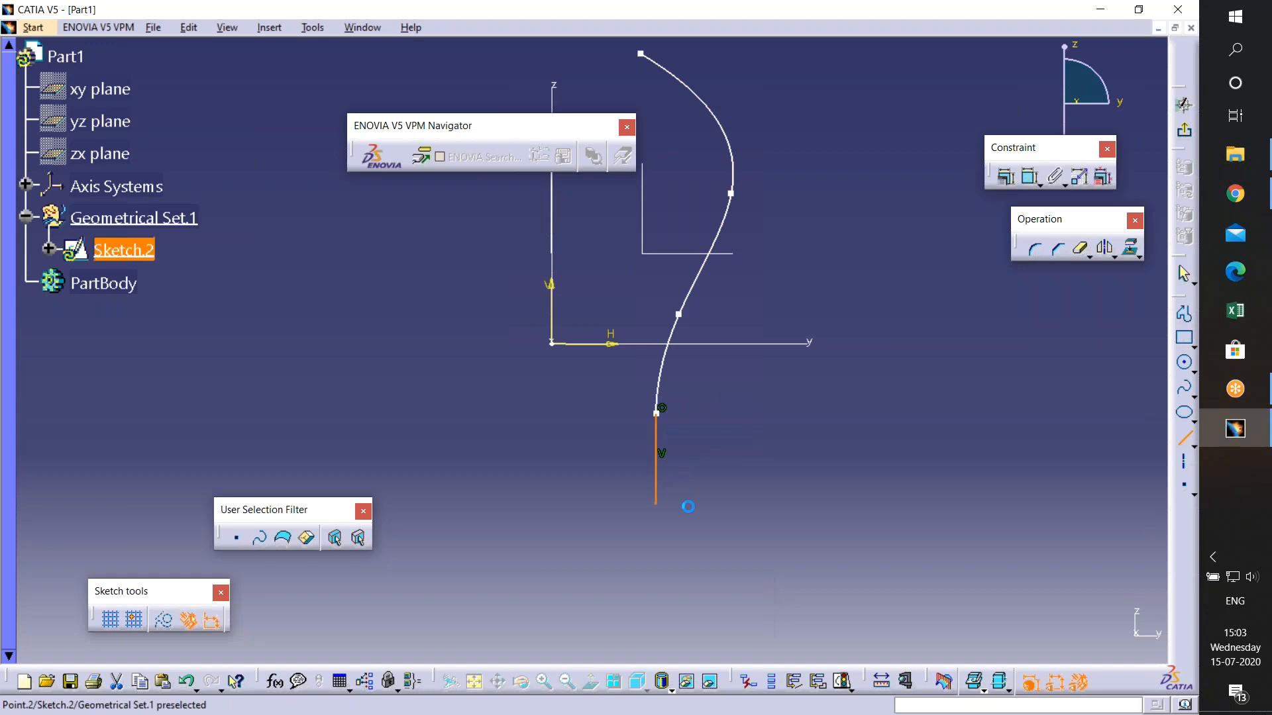
click(1184, 316)
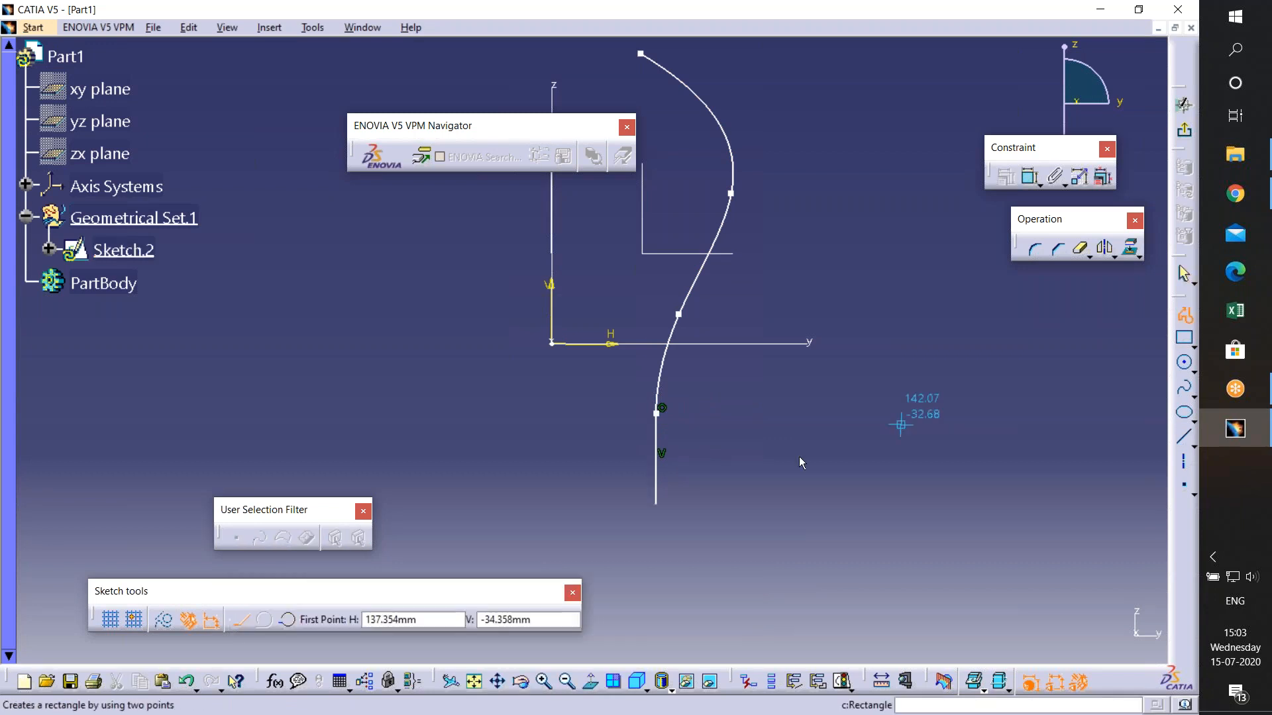
click(656, 503)
double_click(747, 505)
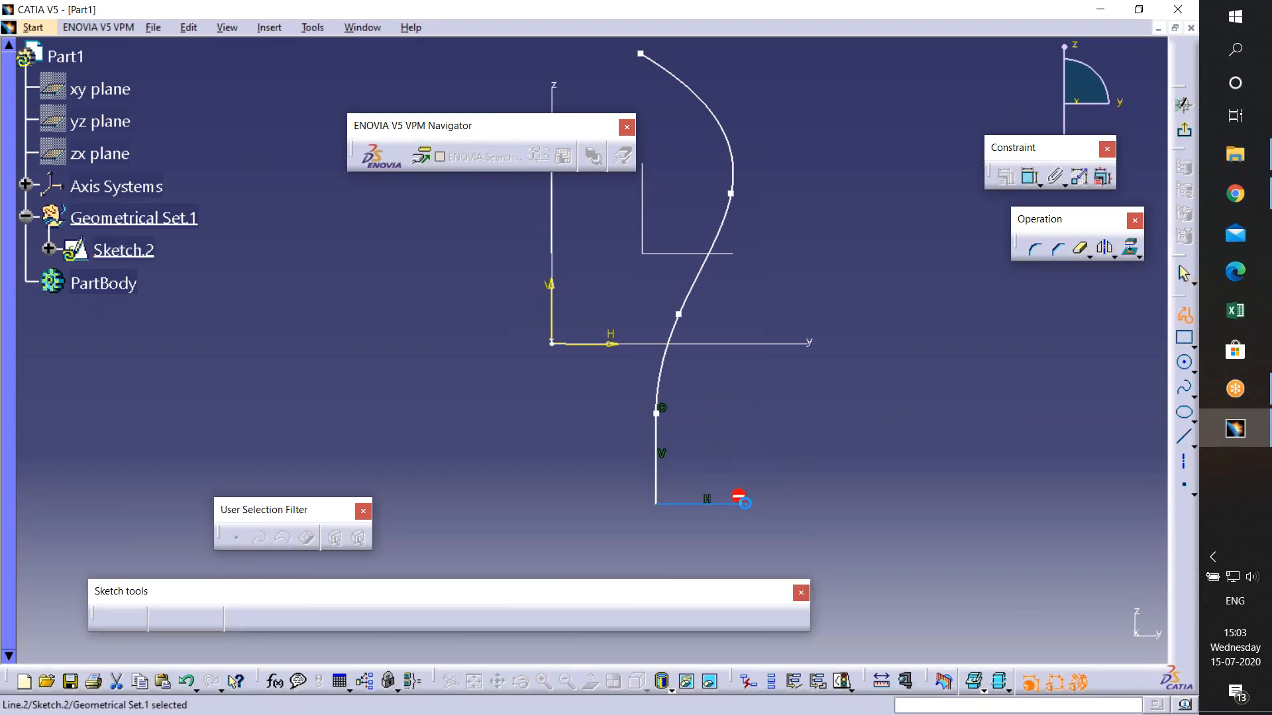
middle_drag(860, 292, 850, 318)
middle_drag(843, 273, 911, 274)
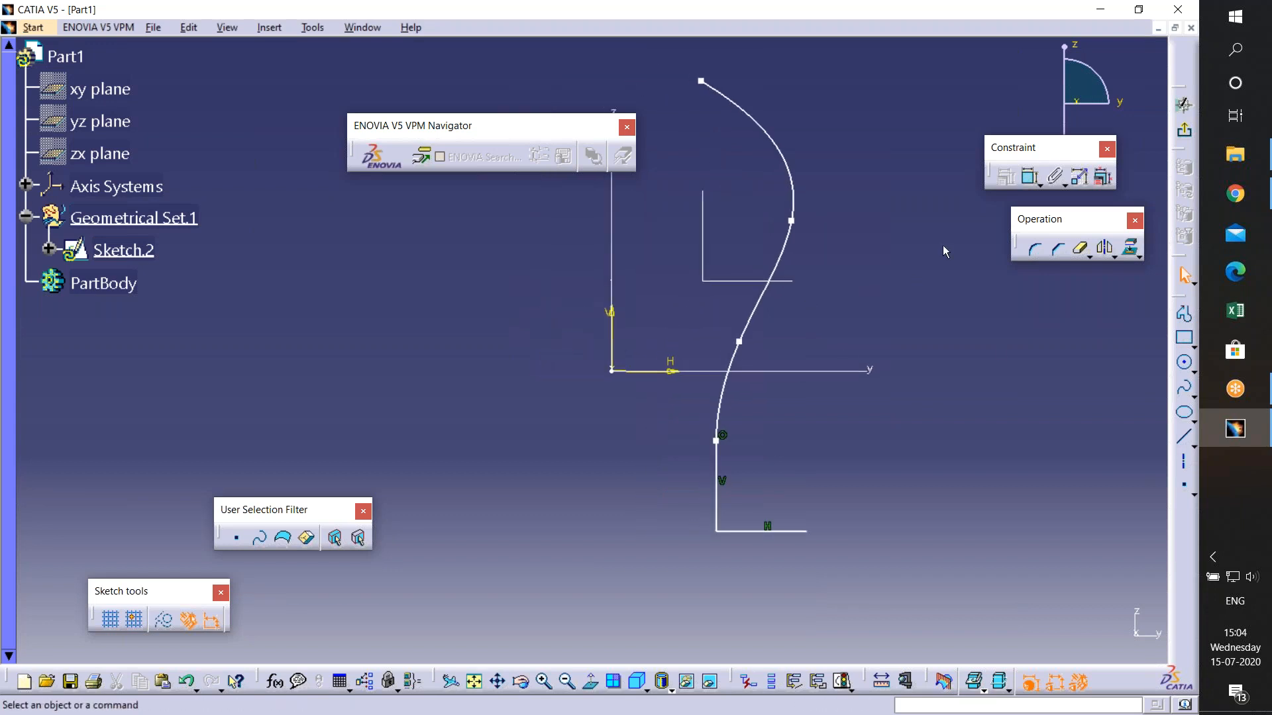
click(1184, 130)
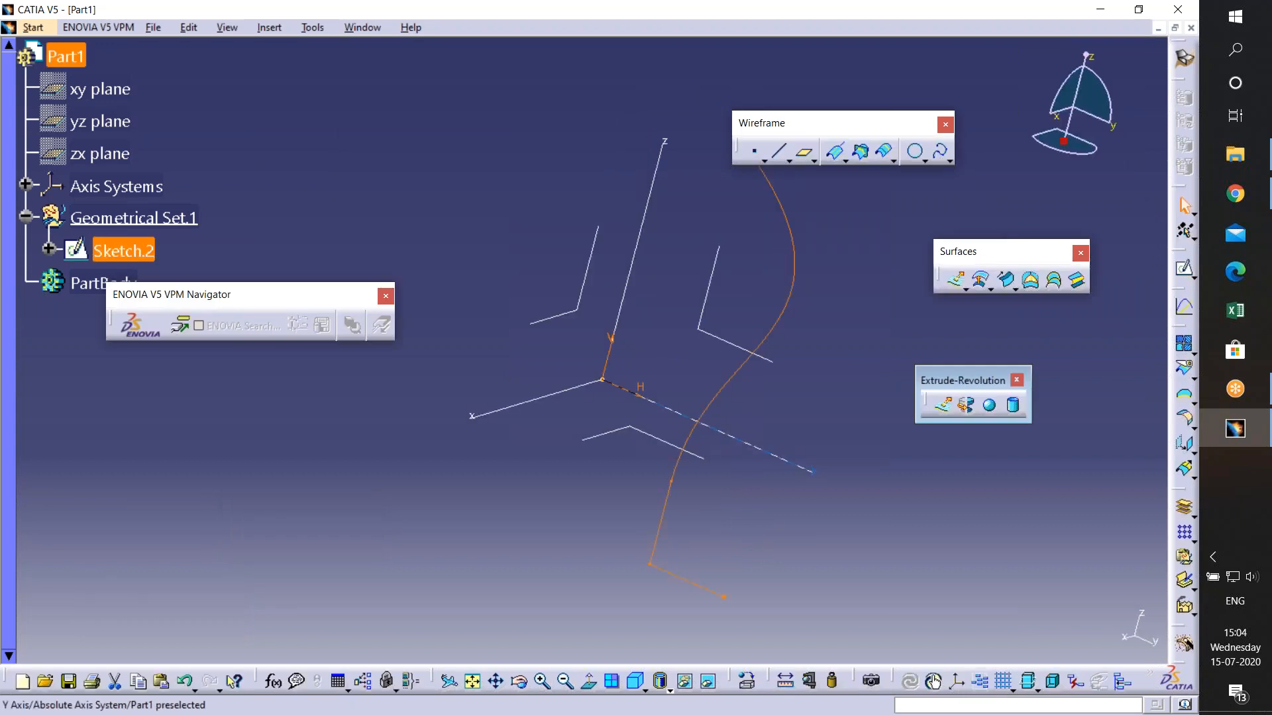
- Begin a Revolve surface from the spline-and-line sketch, using the z axis as the revolution axis
click(967, 407)
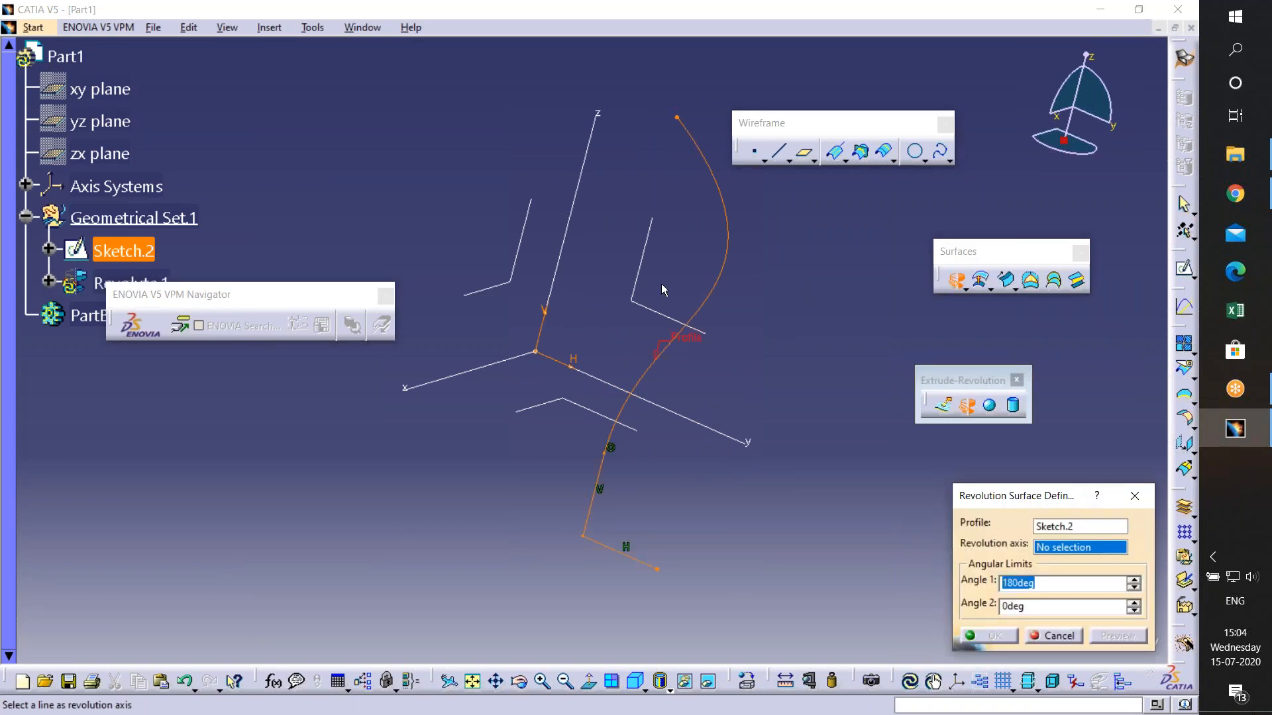
click(593, 164)
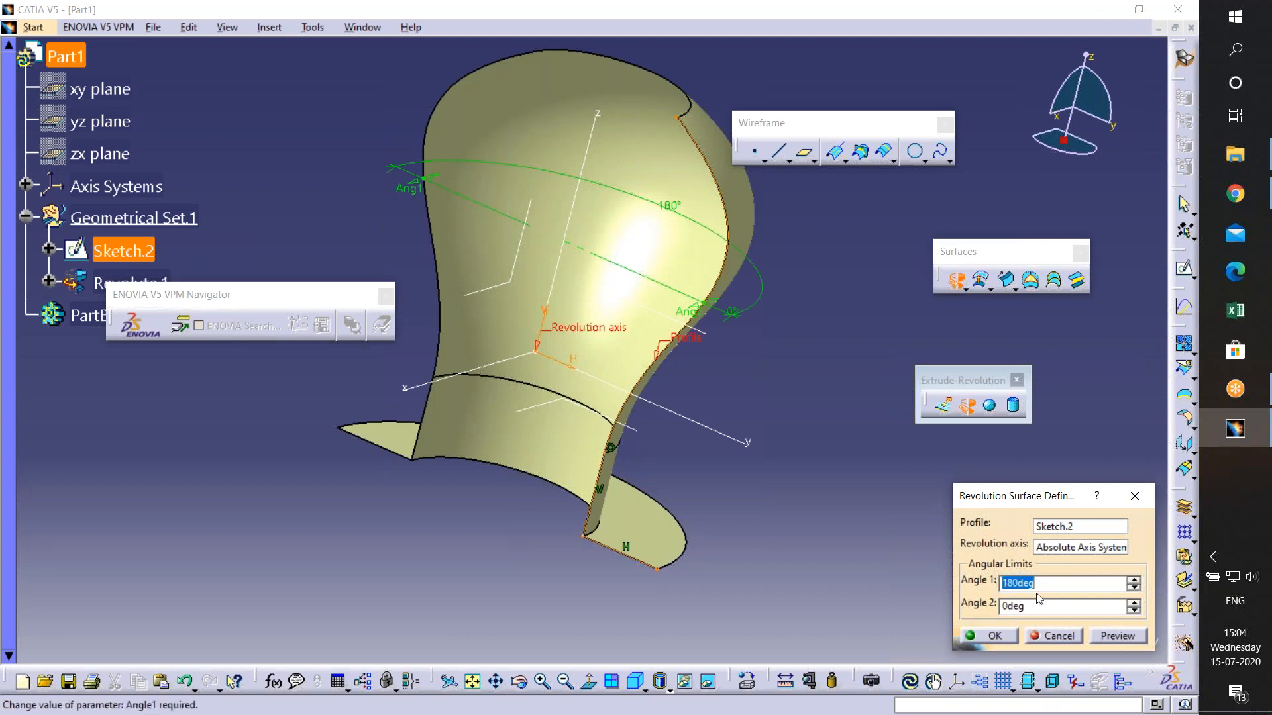
middle_drag(701, 319, 748, 324)
- Try Angle 1 at 191 deg, and vary Angle 2 up to 27 deg and back down to 2 deg
click(1134, 580)
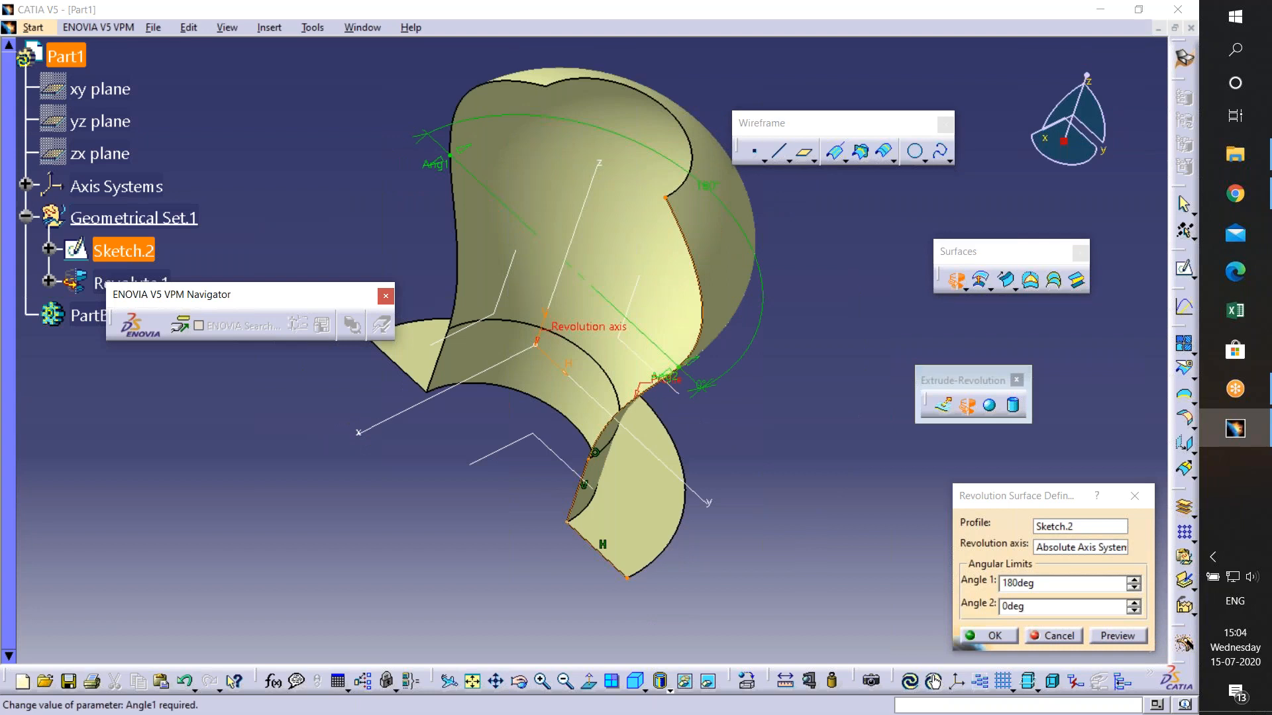
click(1135, 581)
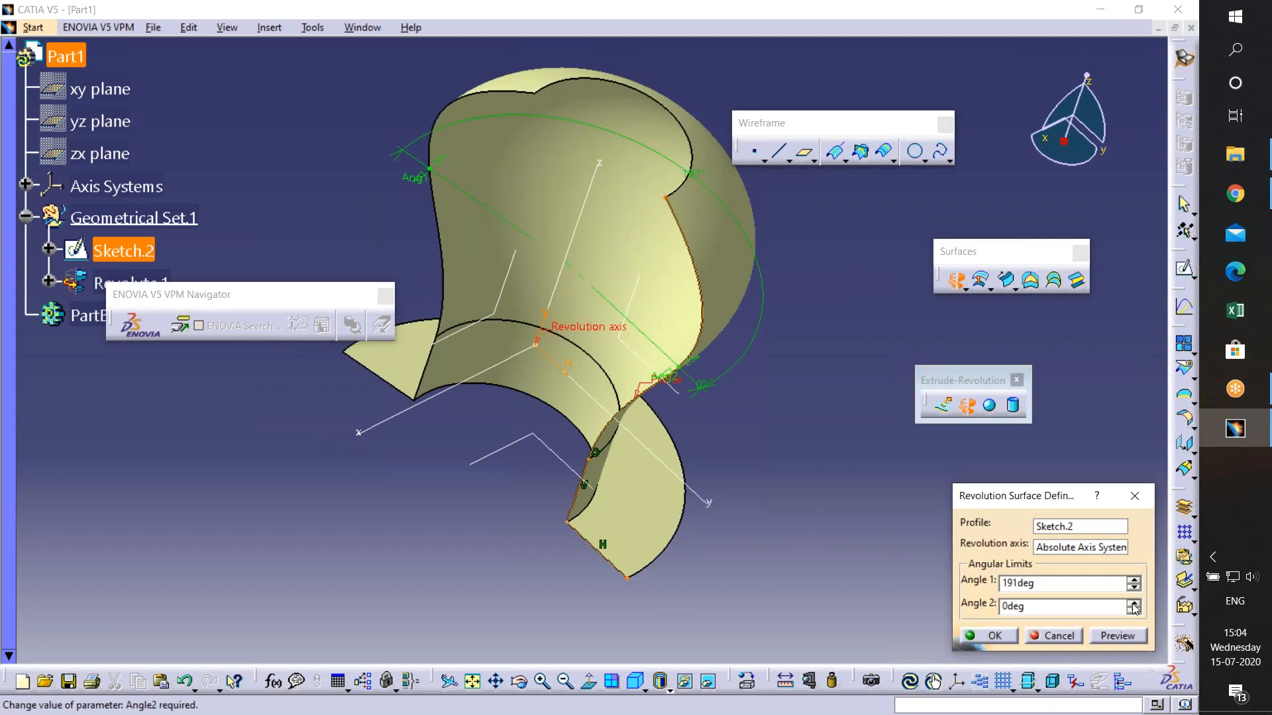
click(1134, 603)
click(1134, 603)
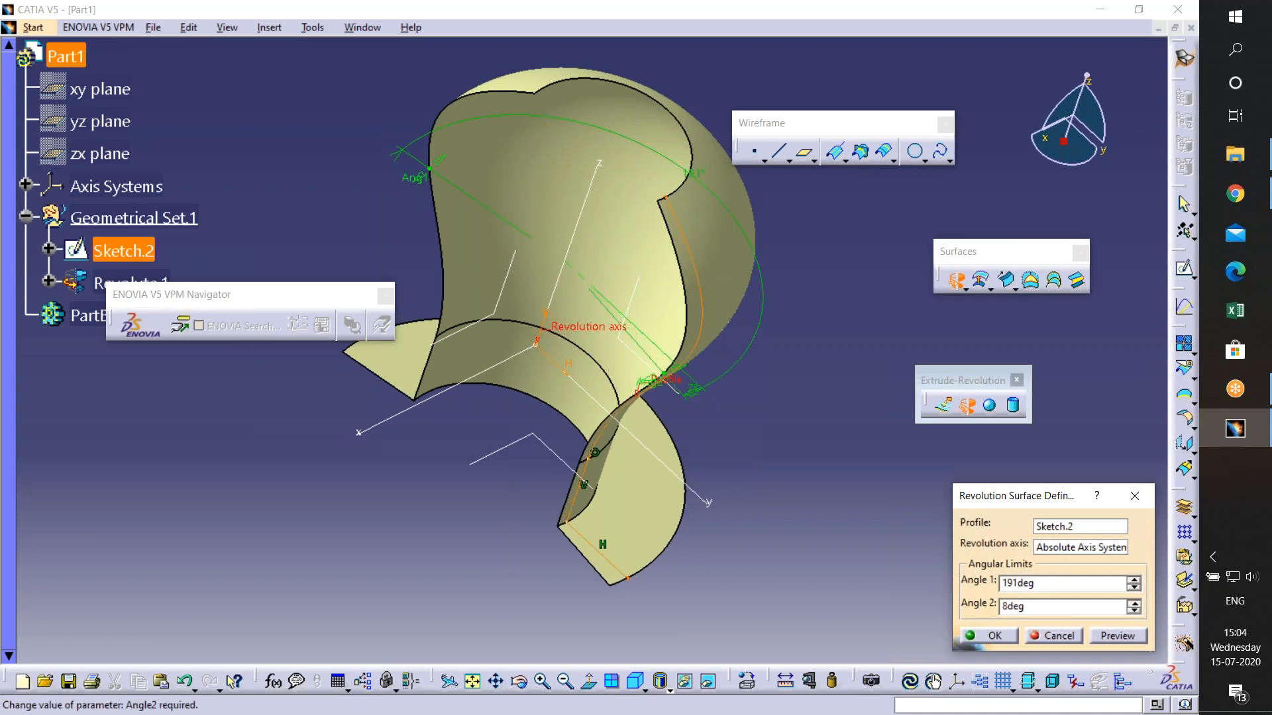
click(1134, 603)
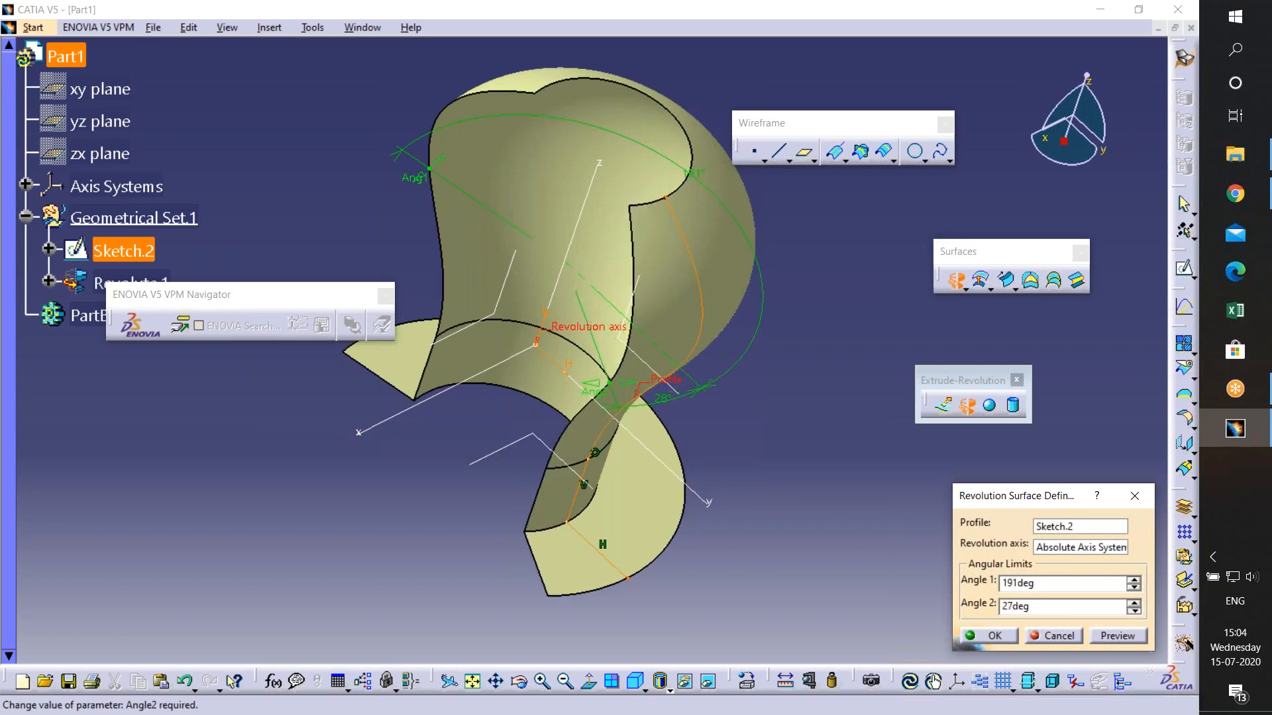
click(1134, 611)
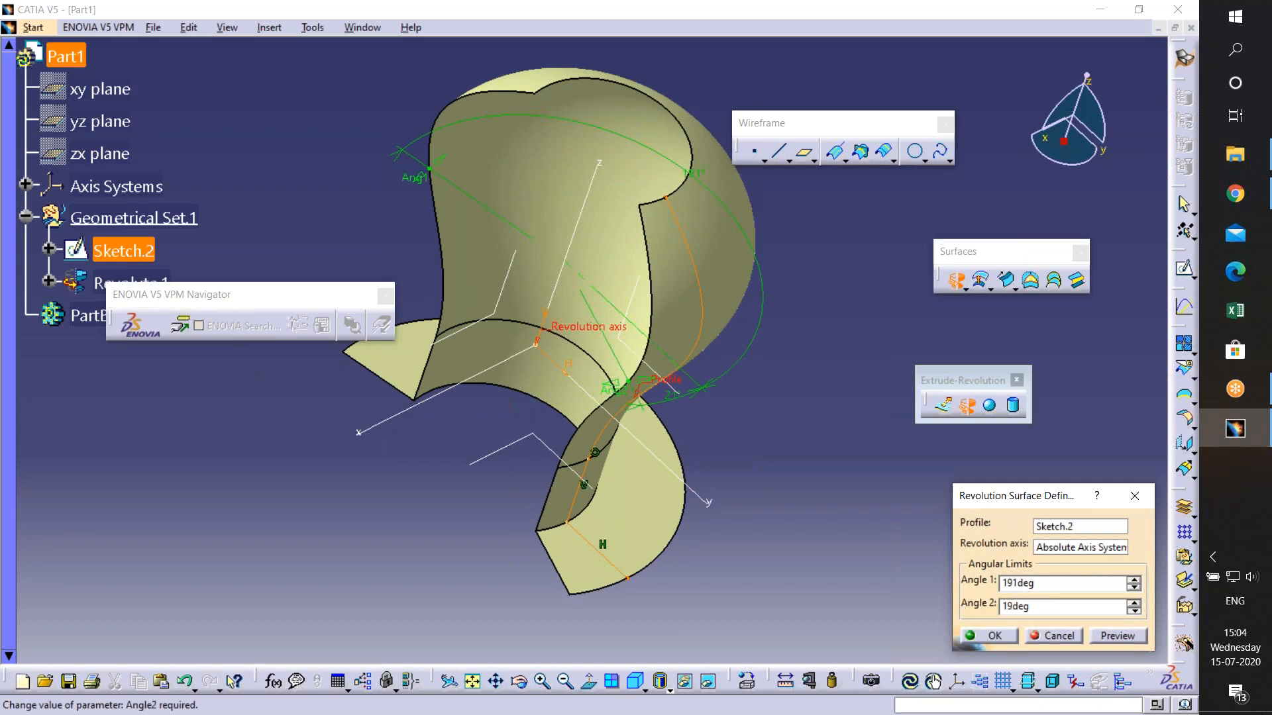
click(1134, 611)
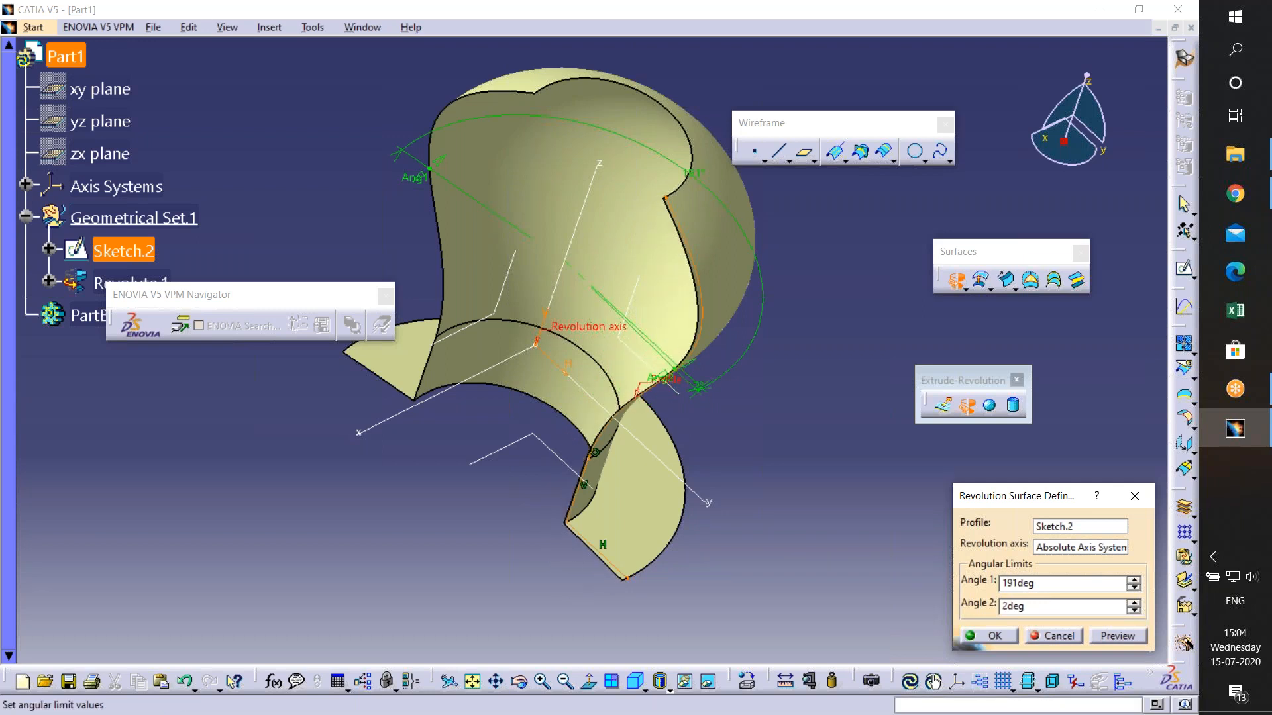
- Set the revolution's Angle 1 to 180 deg and Angle 2 to 0 deg
double_click(1046, 582)
text(180)
key(Tab)
text(0)
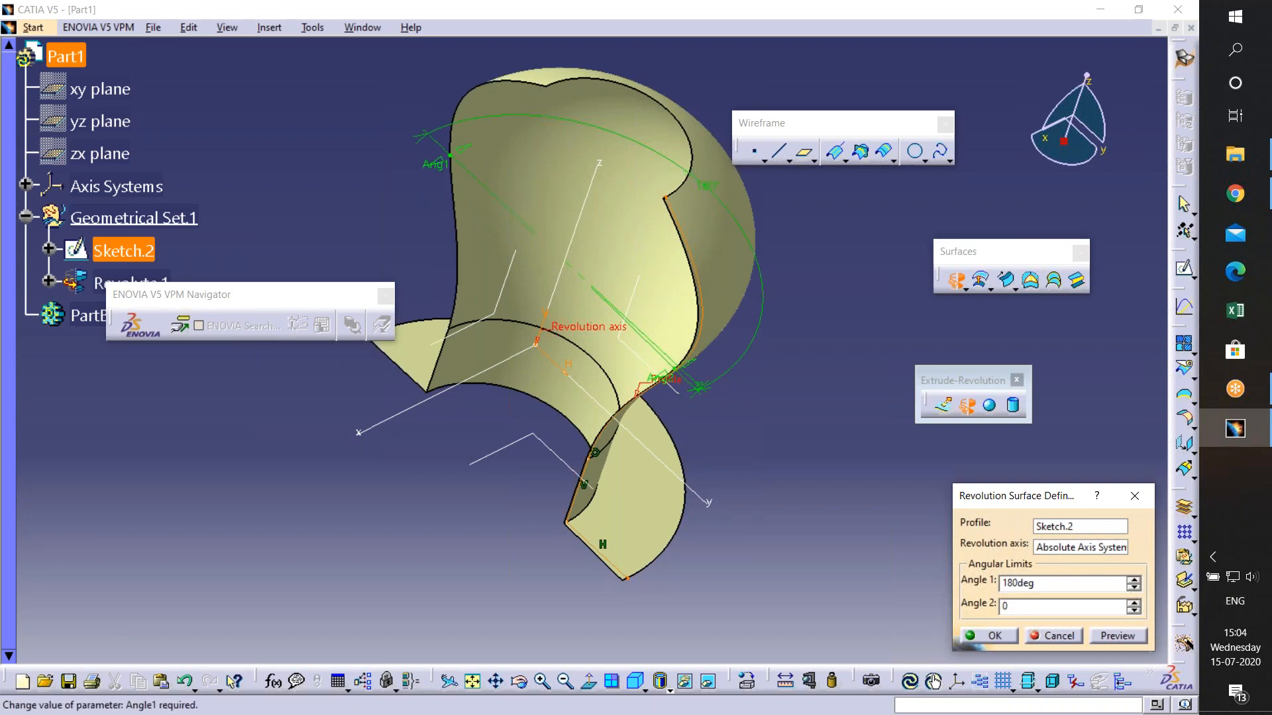
key(Tab)
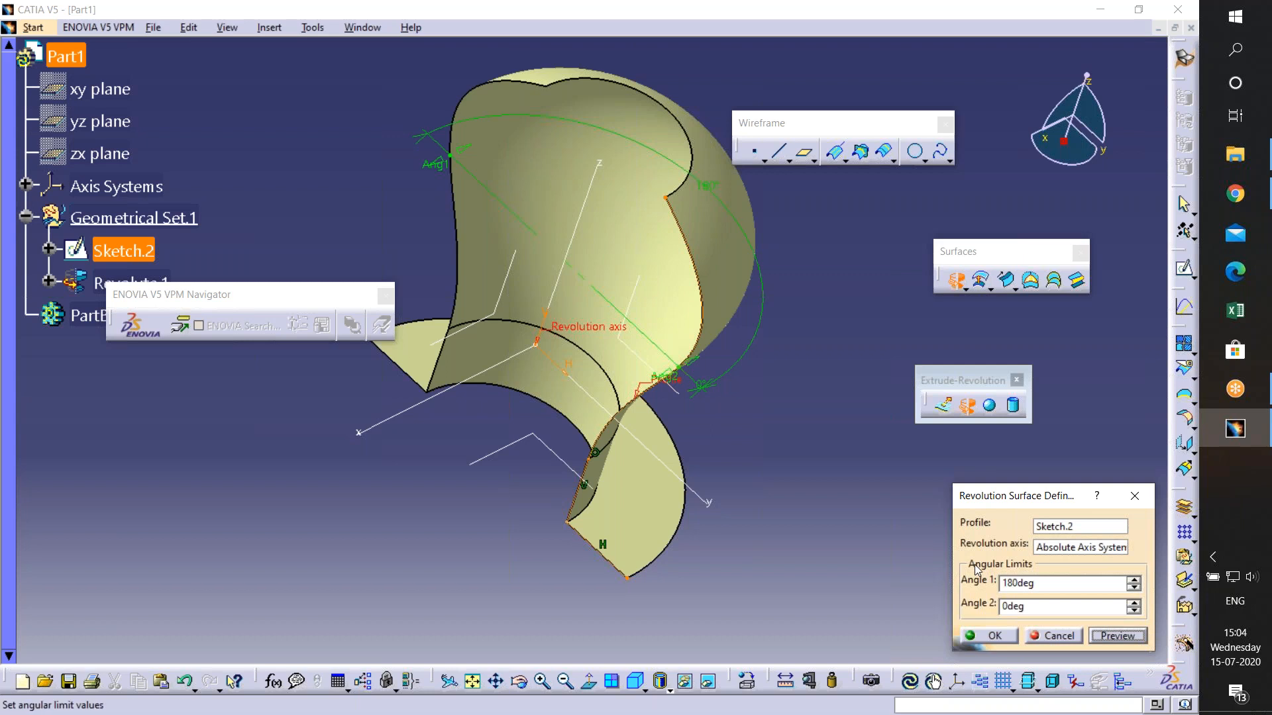
- Set Angle 1 to 360 deg, preview the full revolution and inspect the surface from another angle
double_click(1041, 584)
text(360)
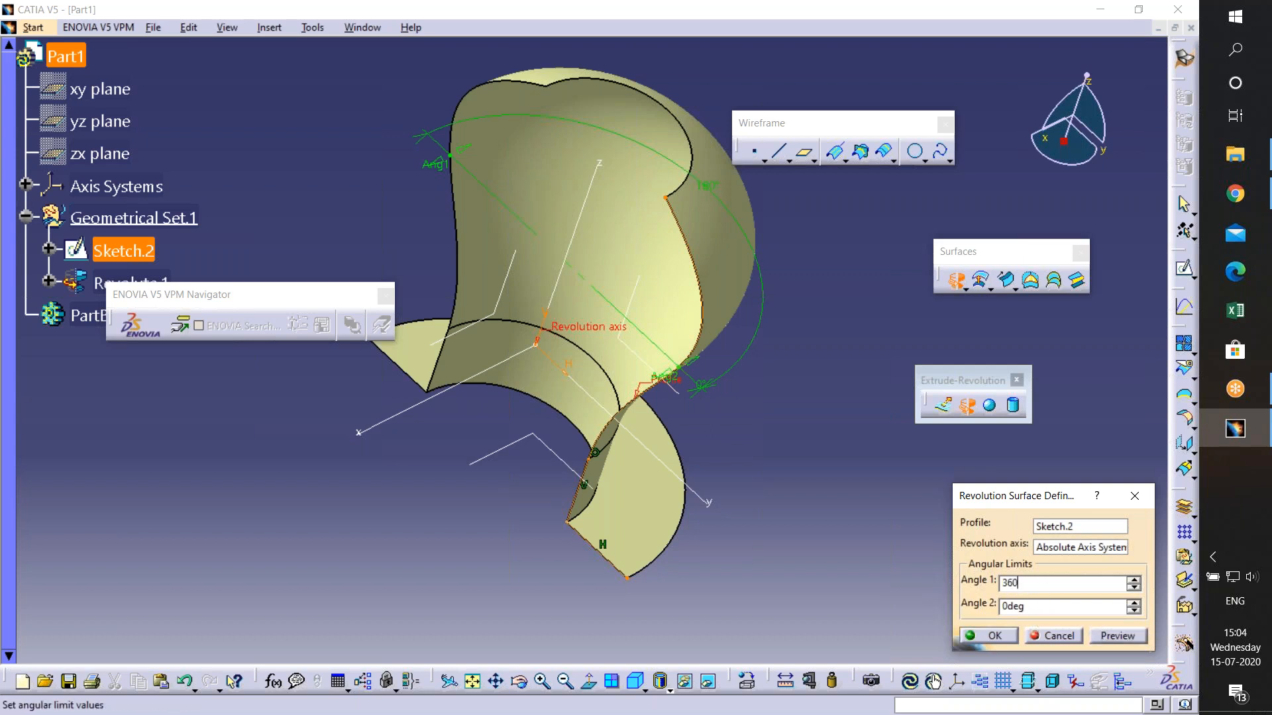
click(1118, 636)
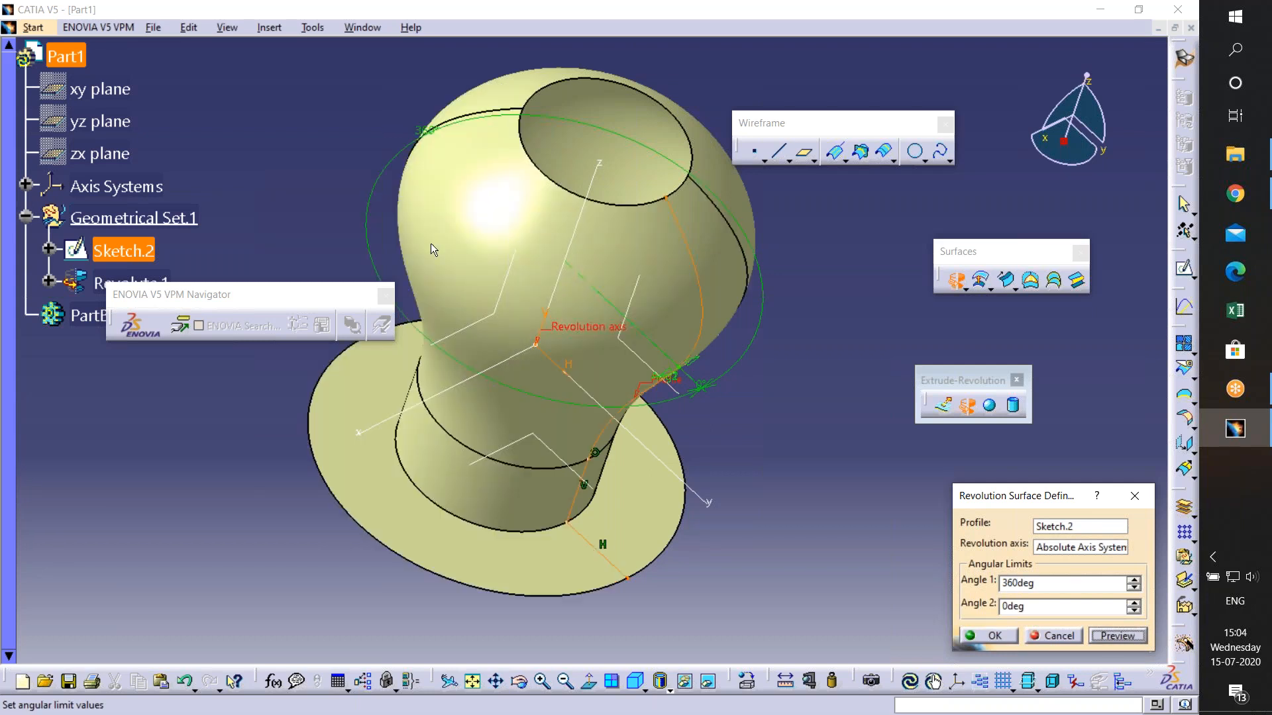
middle_drag(509, 261, 669, 411)
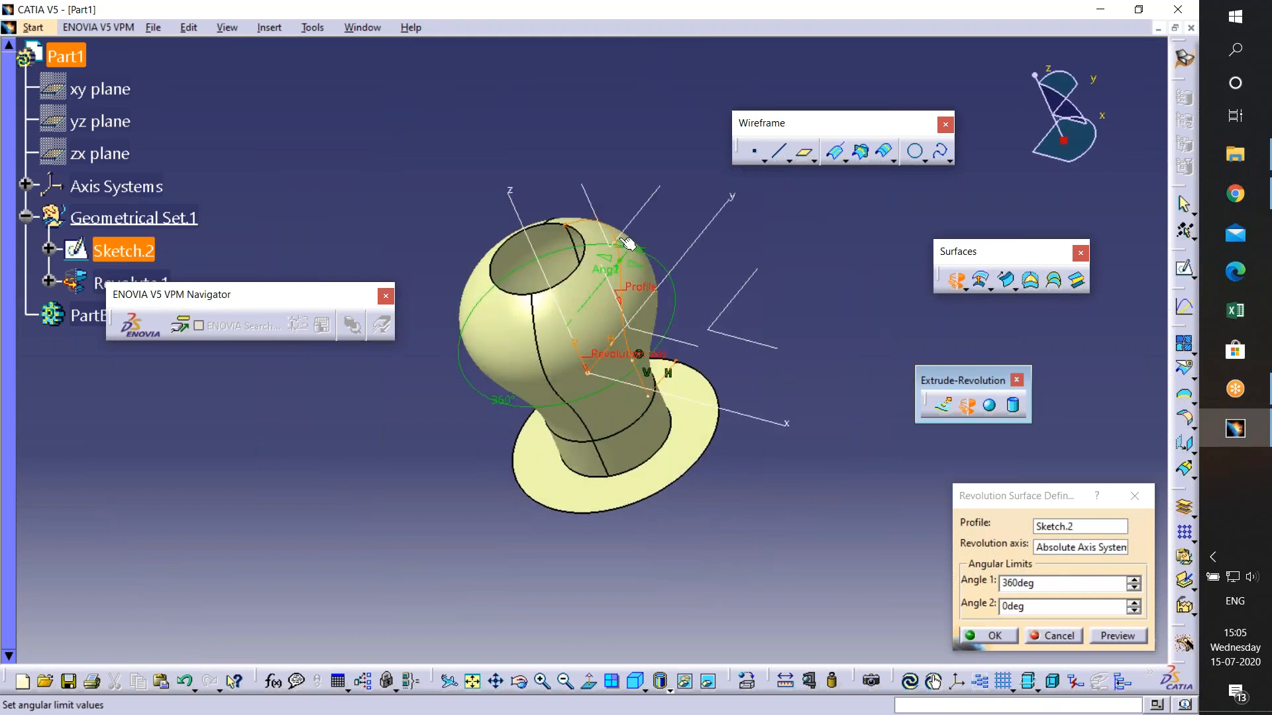
- Try reducing the revolution's Angle 1 stepwise to 243 deg
middle_drag(714, 415, 877, 661)
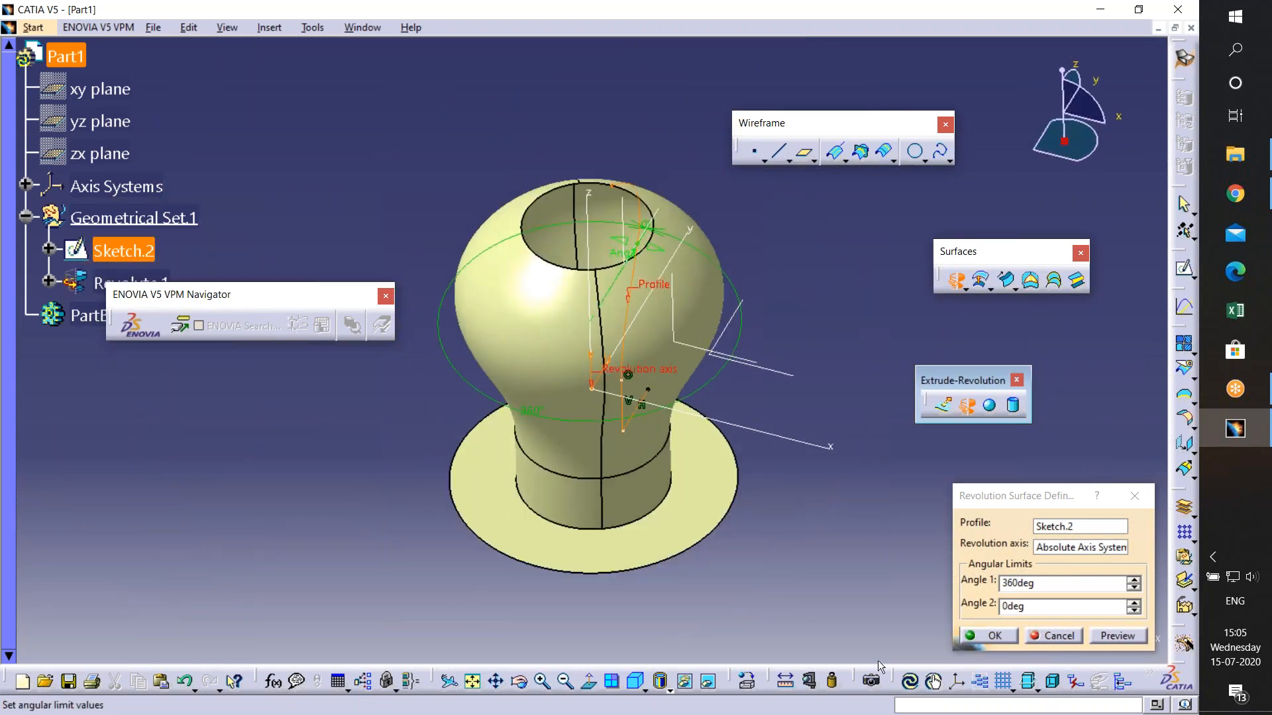
click(1135, 587)
click(1135, 588)
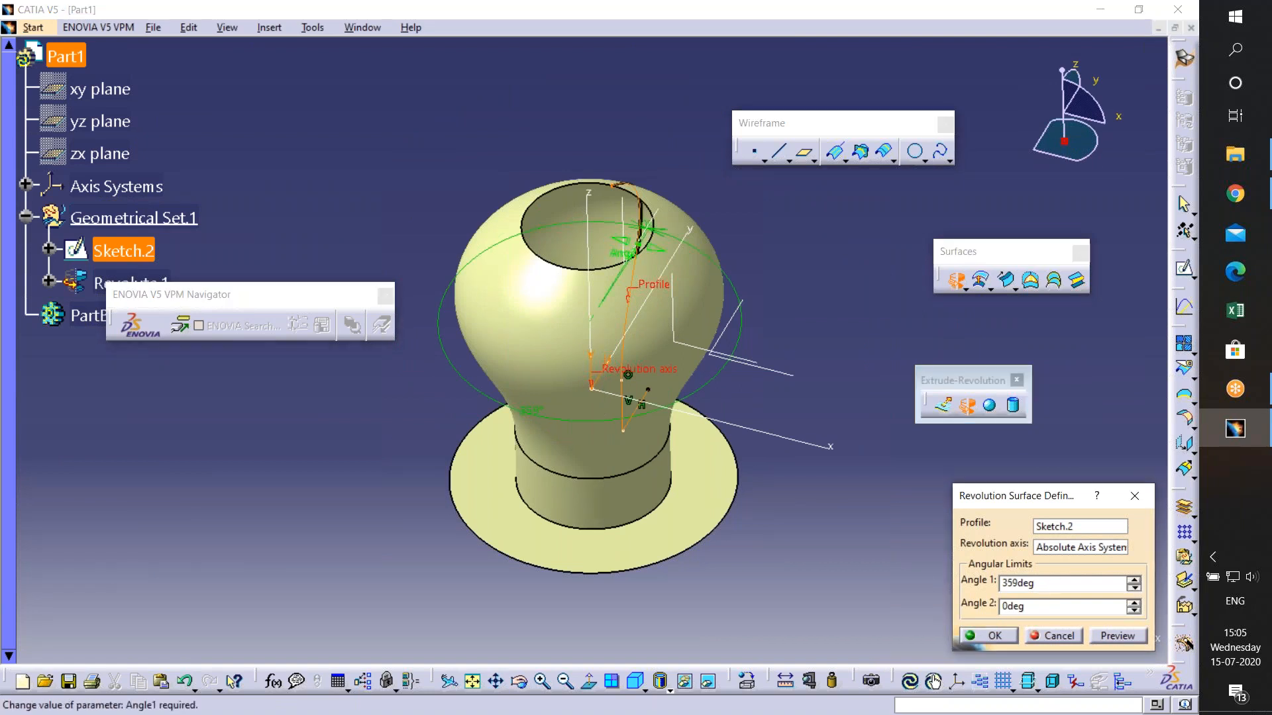
click(1135, 589)
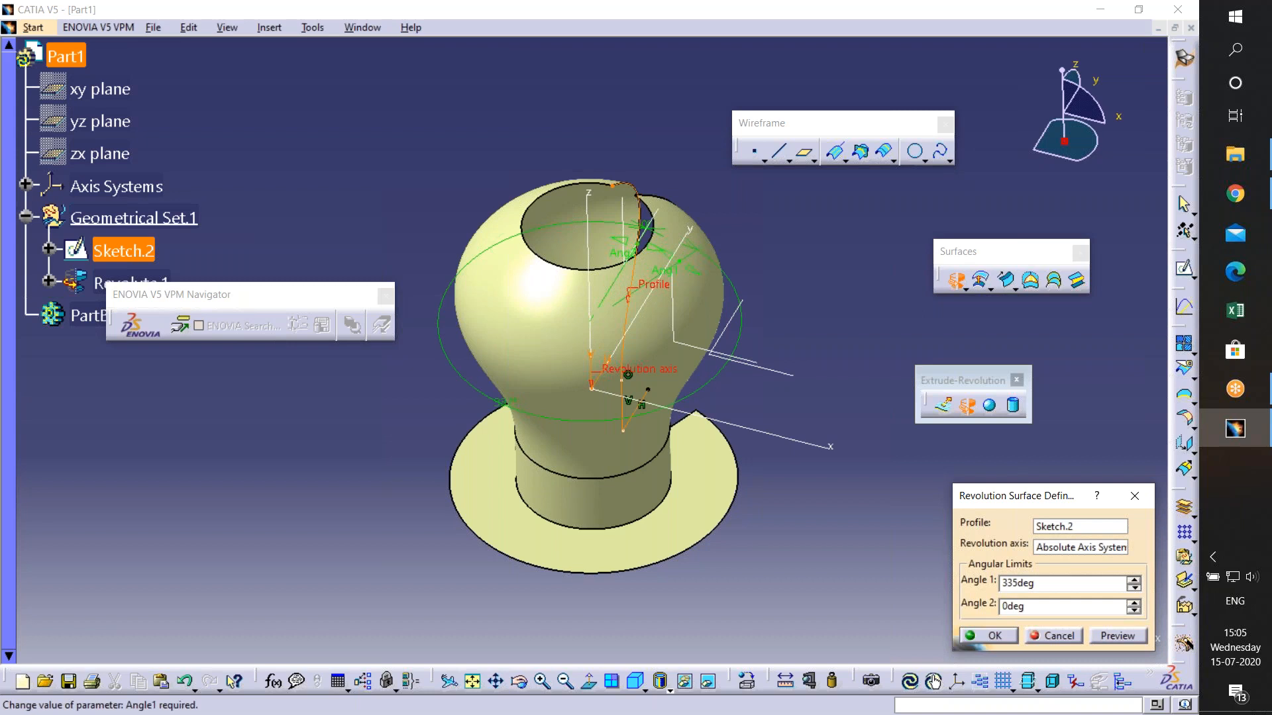
click(1134, 589)
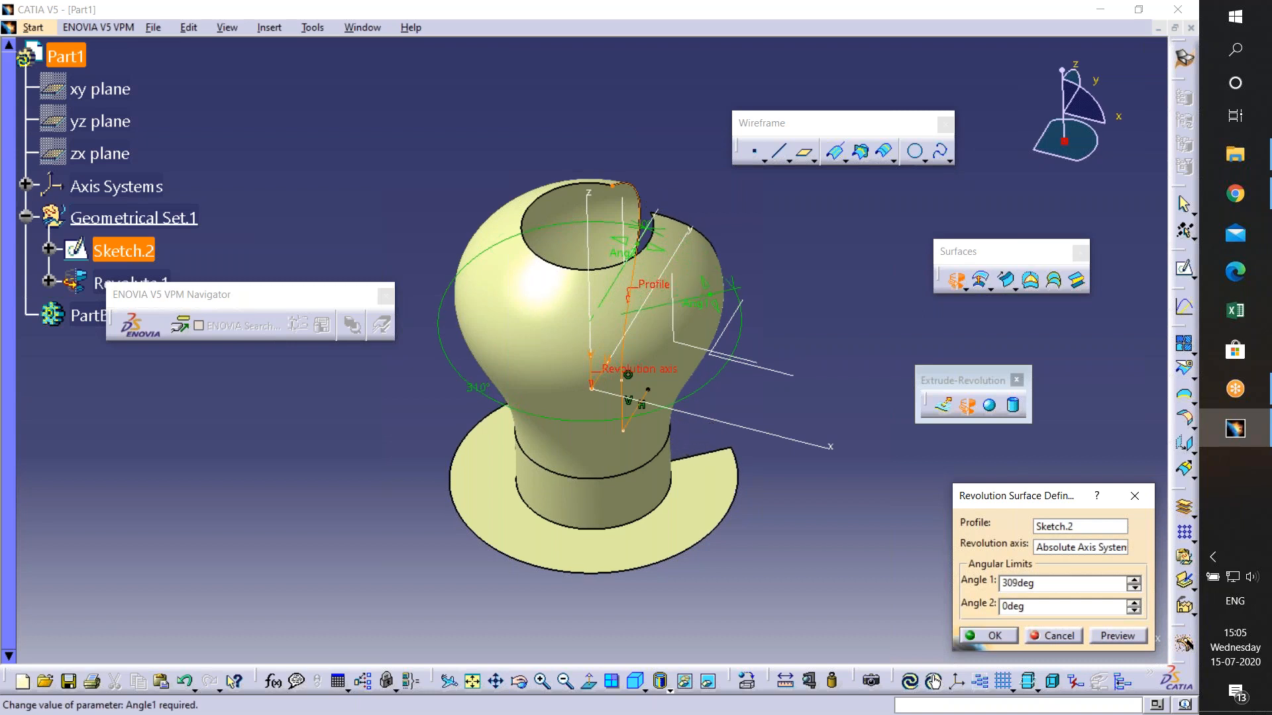
click(1134, 588)
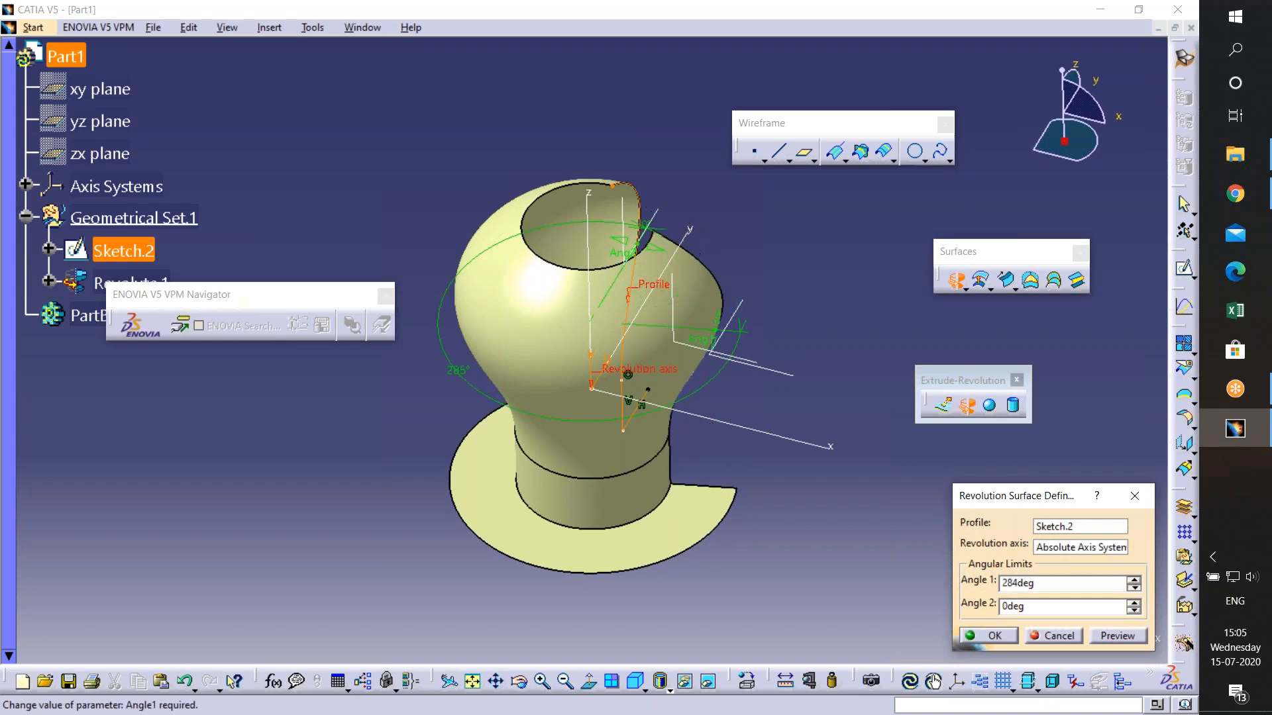
click(1135, 588)
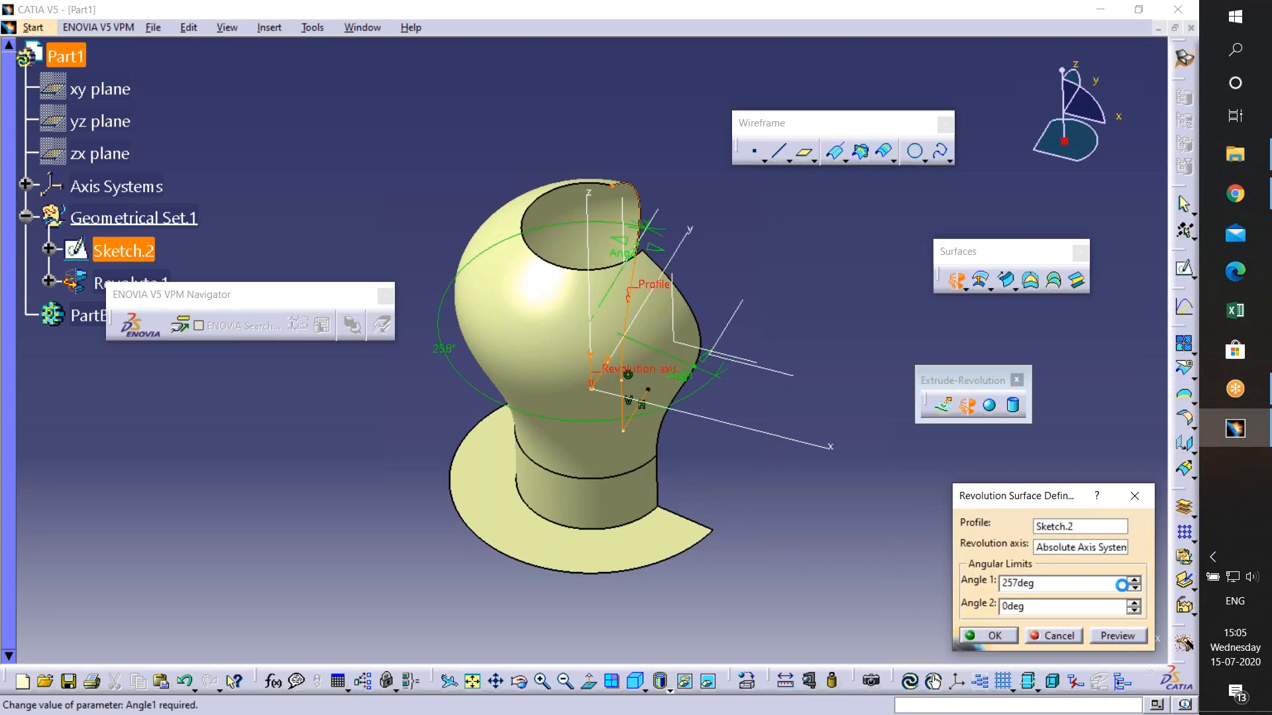
- Try raising the revolution's Angle 2 stepwise to 72 deg
click(1134, 603)
click(1135, 602)
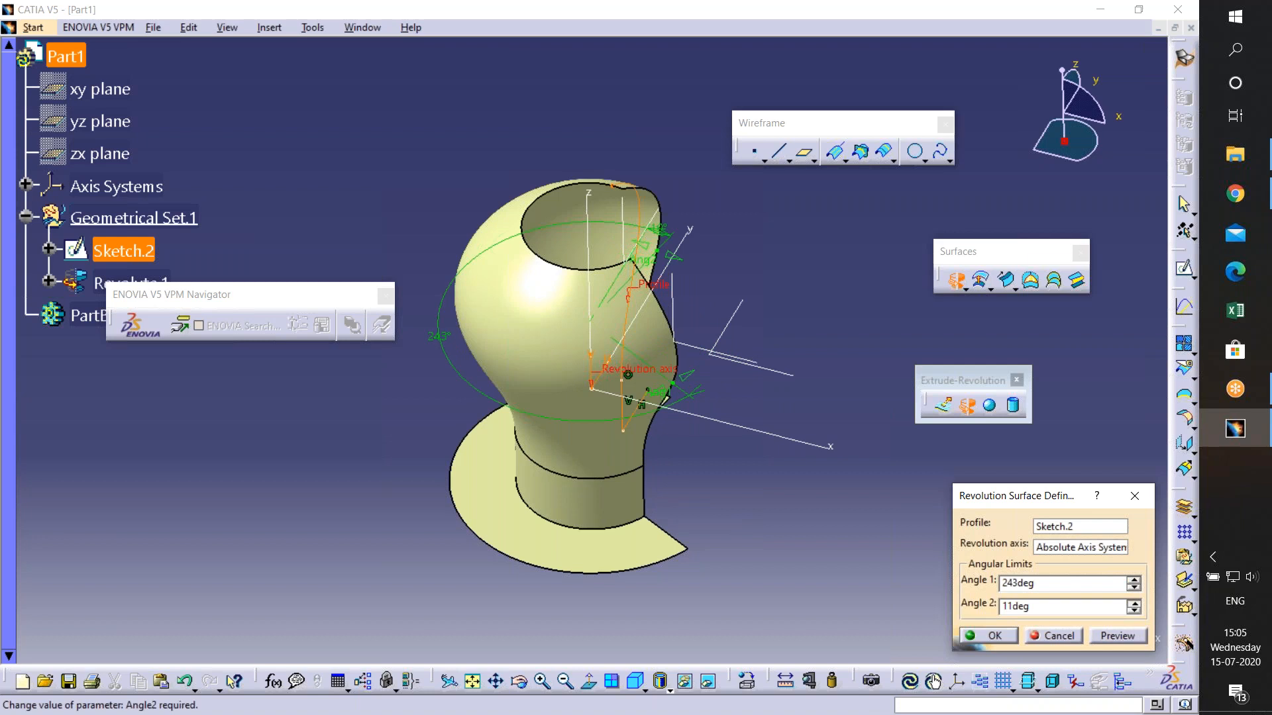
click(1135, 602)
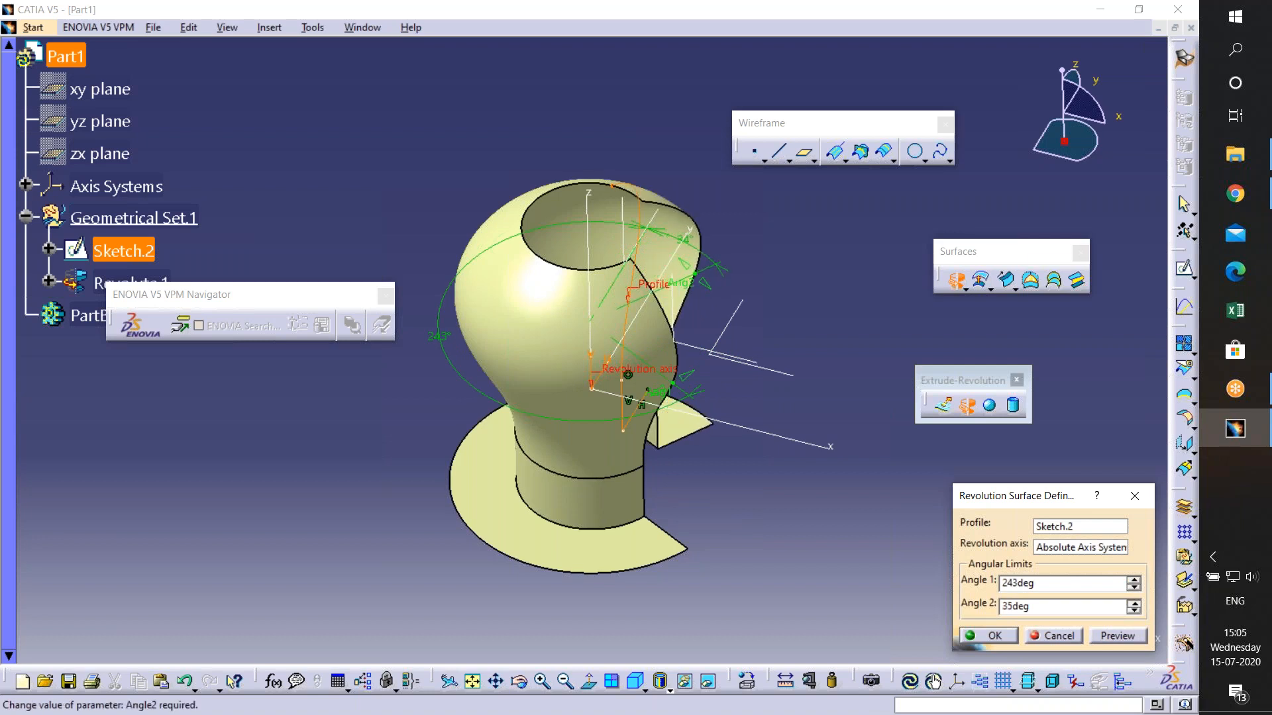
click(1134, 602)
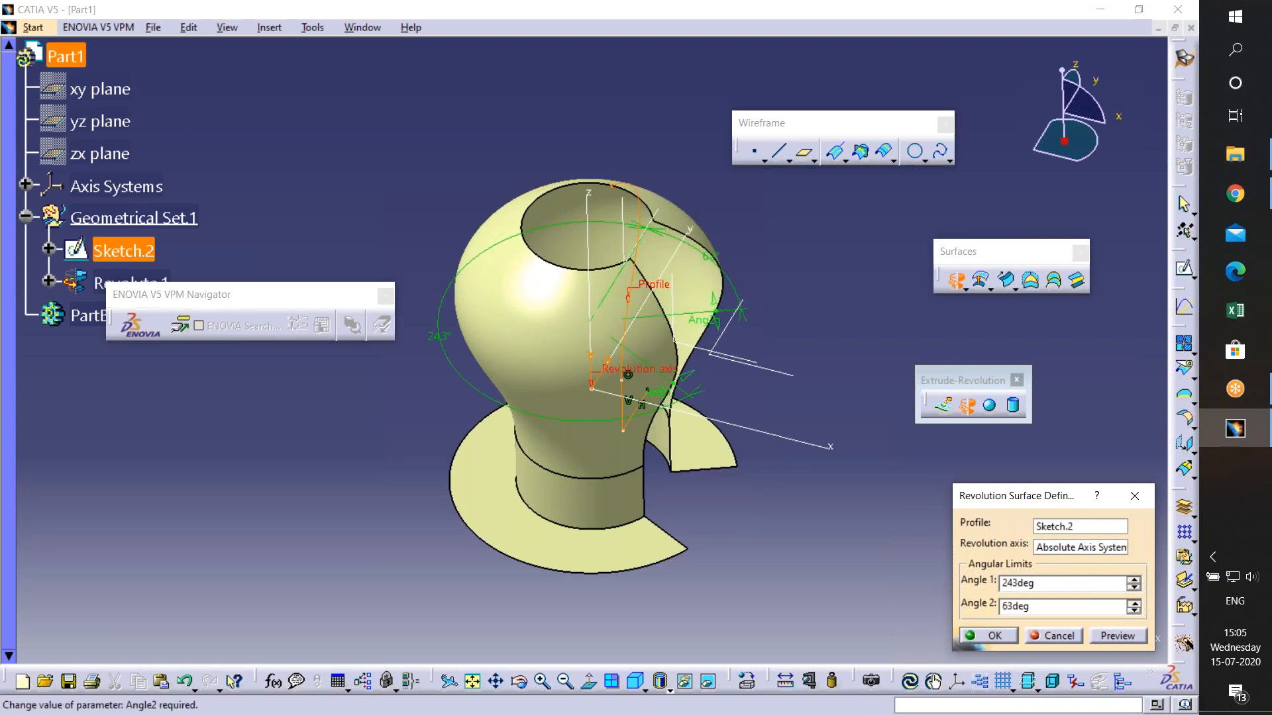
click(1135, 603)
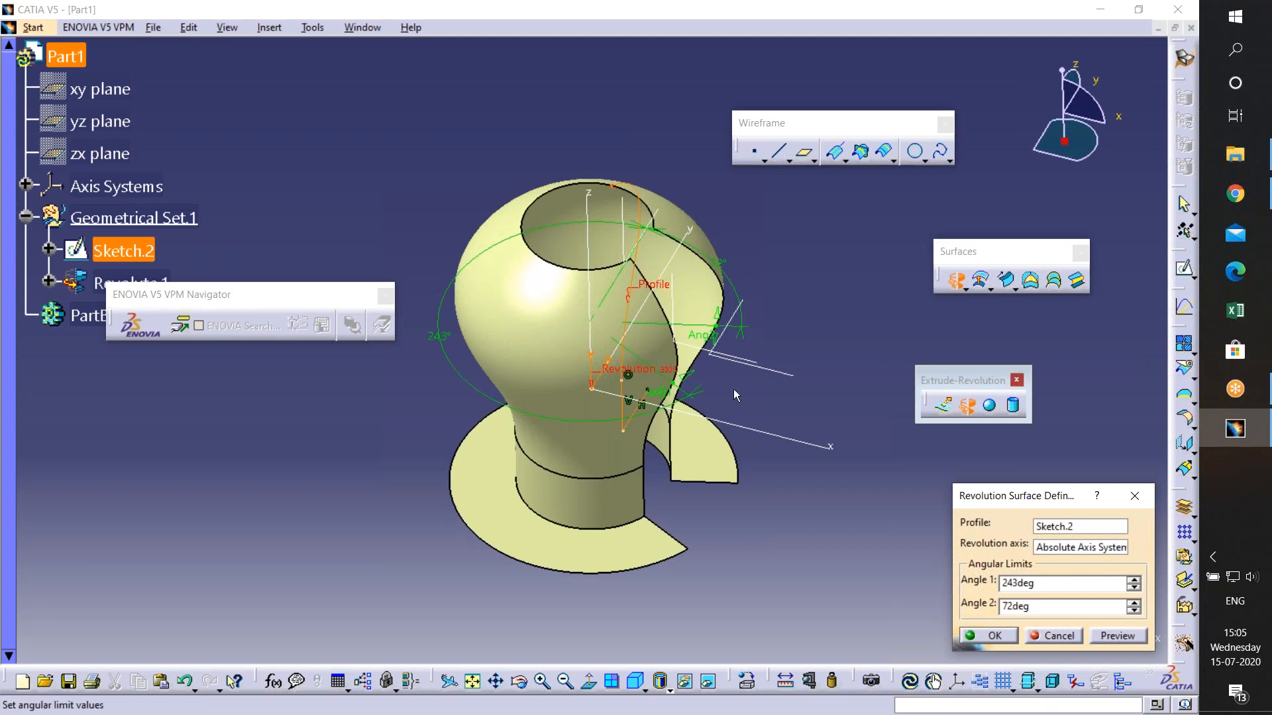
- Cancel the revolution and undo the spline-and-line sketch, leaving only the axis system
click(1050, 638)
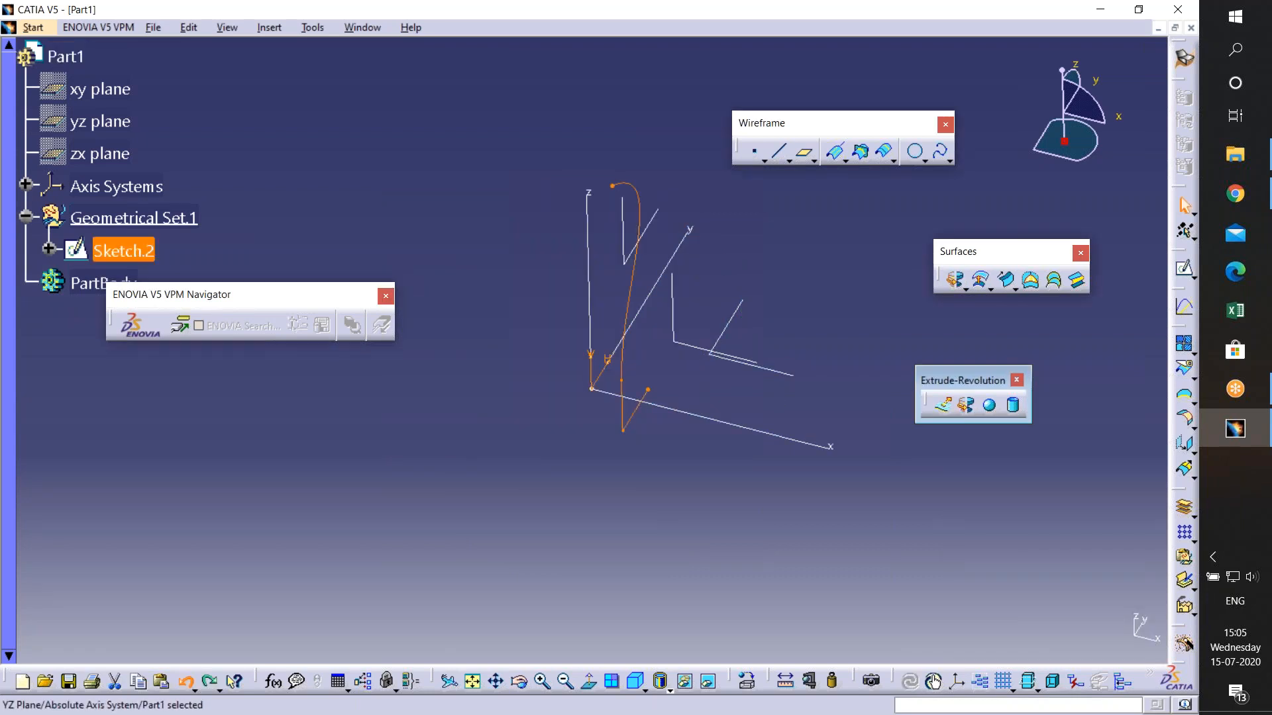
key(ctrl+z)
mouse_move(761, 389)
middle_down()
mouse_move(713, 529)
mouse_move(645, 510)
middle_up()
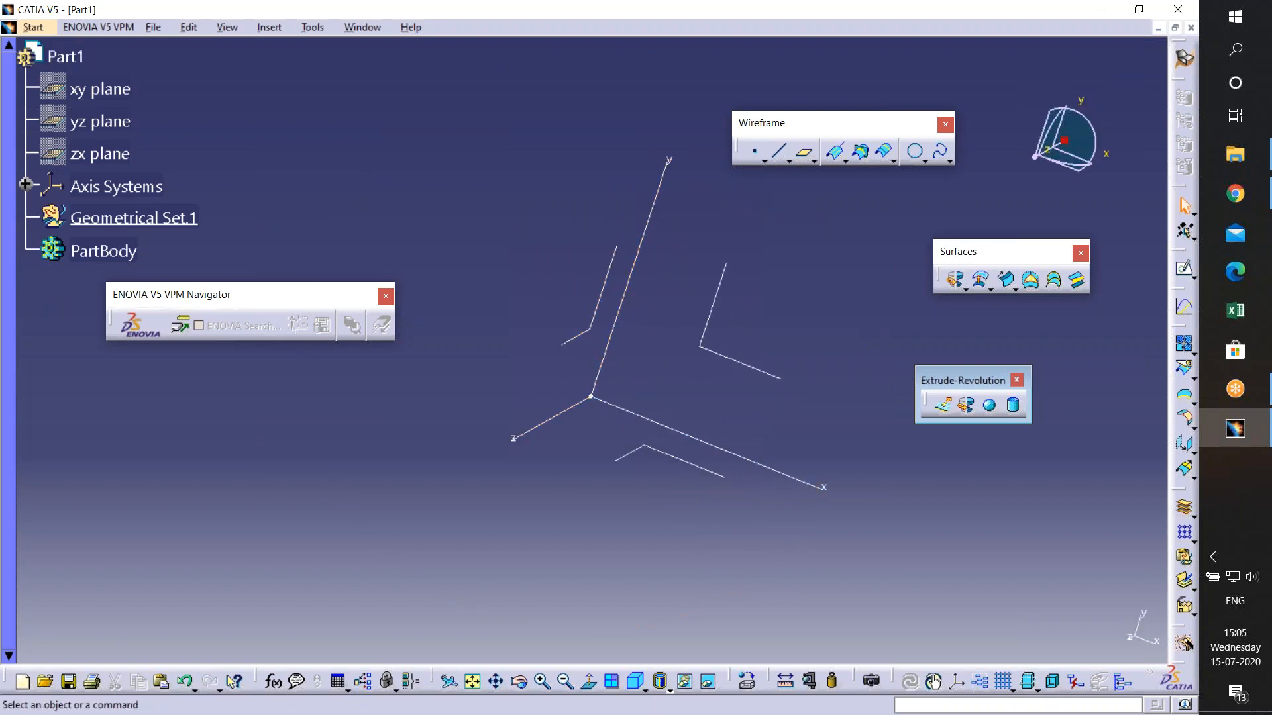
click(966, 405)
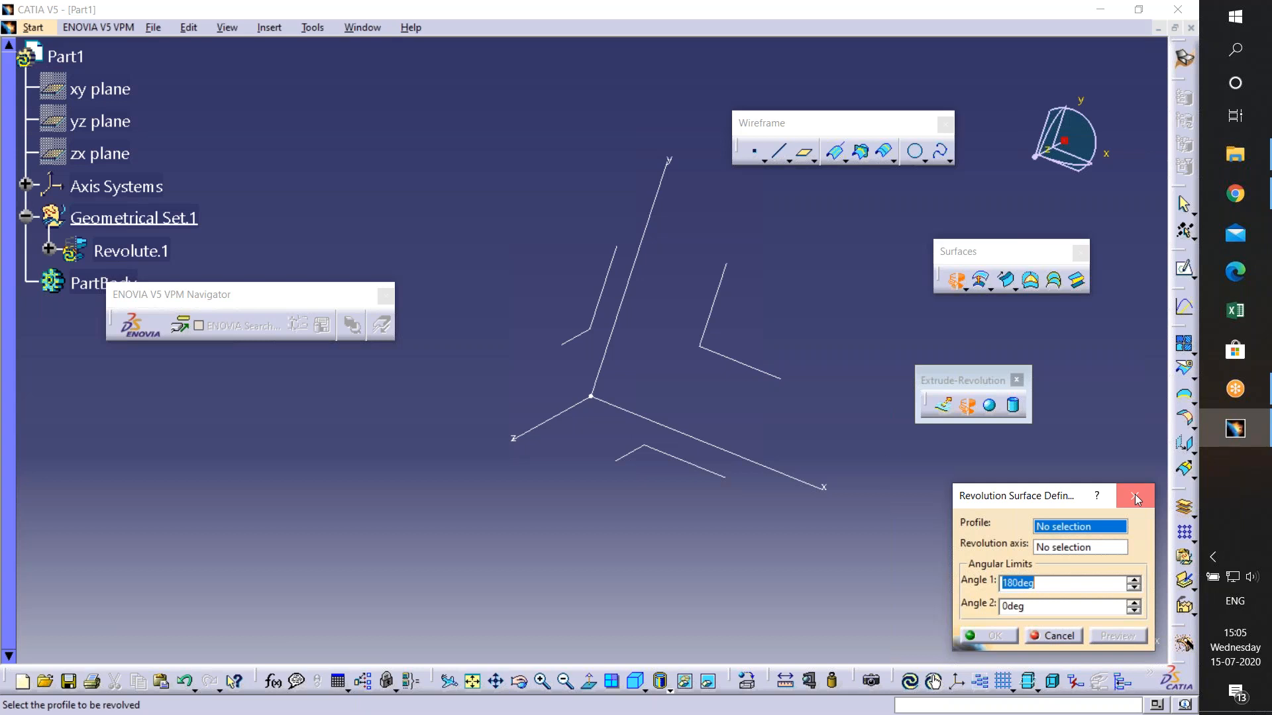
click(1135, 495)
key(Escape)
click(1148, 506)
- Sketch an open zigzag profile of two connected lines on the xy plane and exit the sketch
click(737, 364)
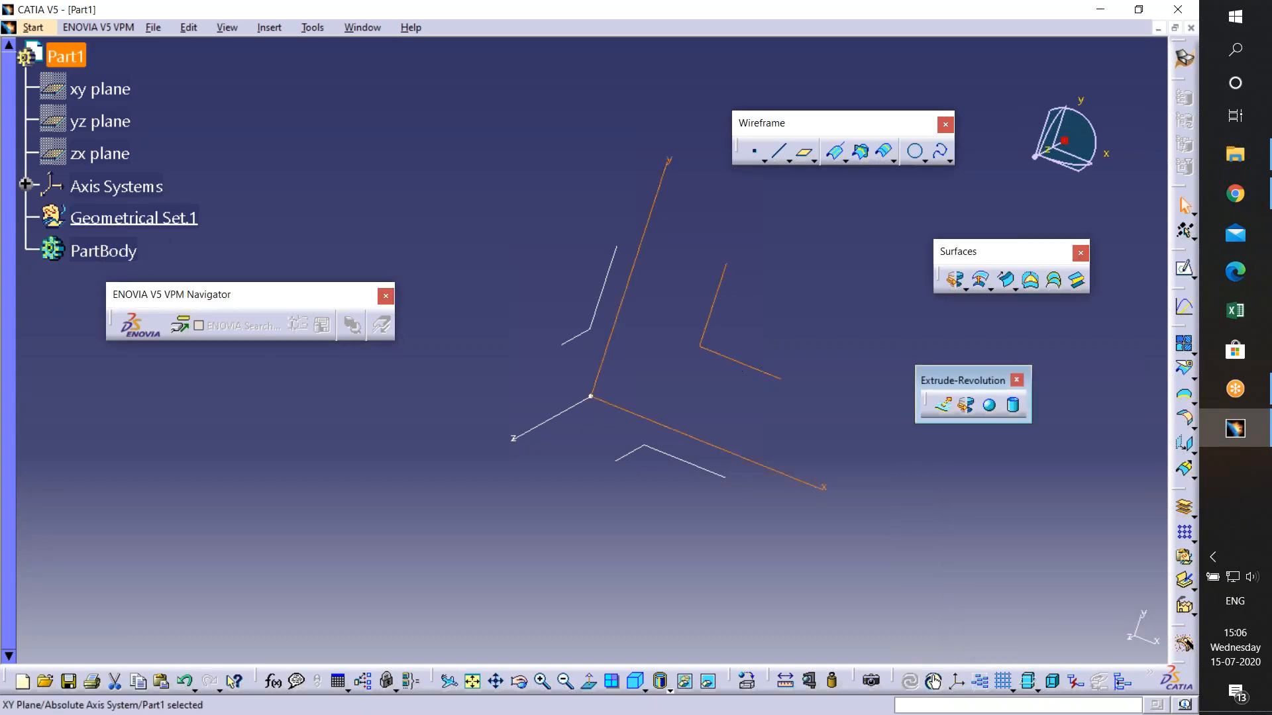
click(1184, 268)
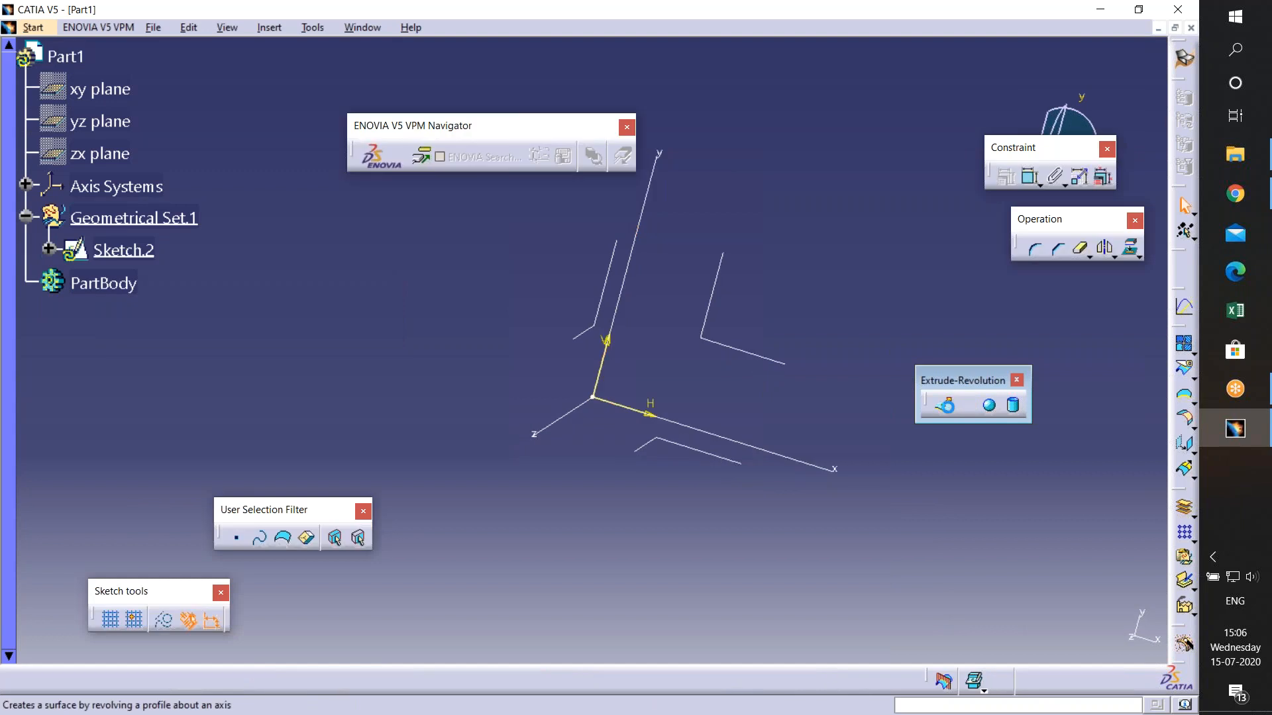
click(1184, 313)
click(630, 216)
click(691, 296)
click(651, 409)
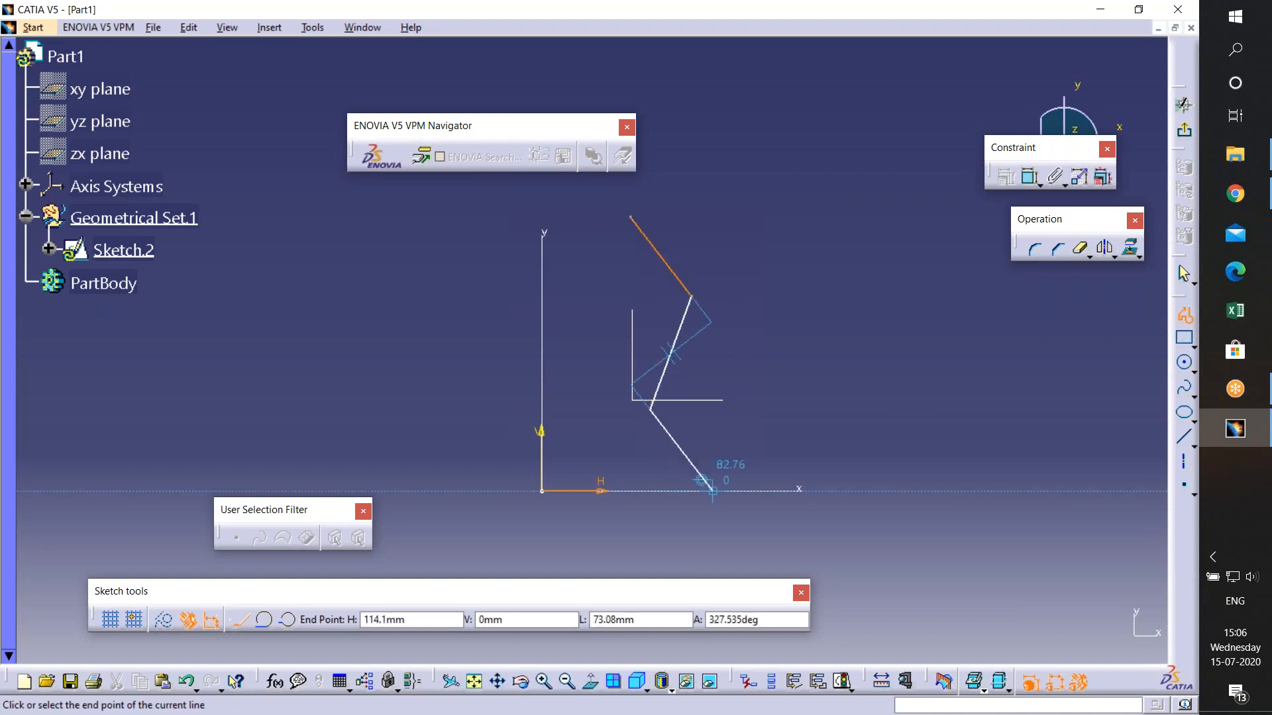
click(1185, 105)
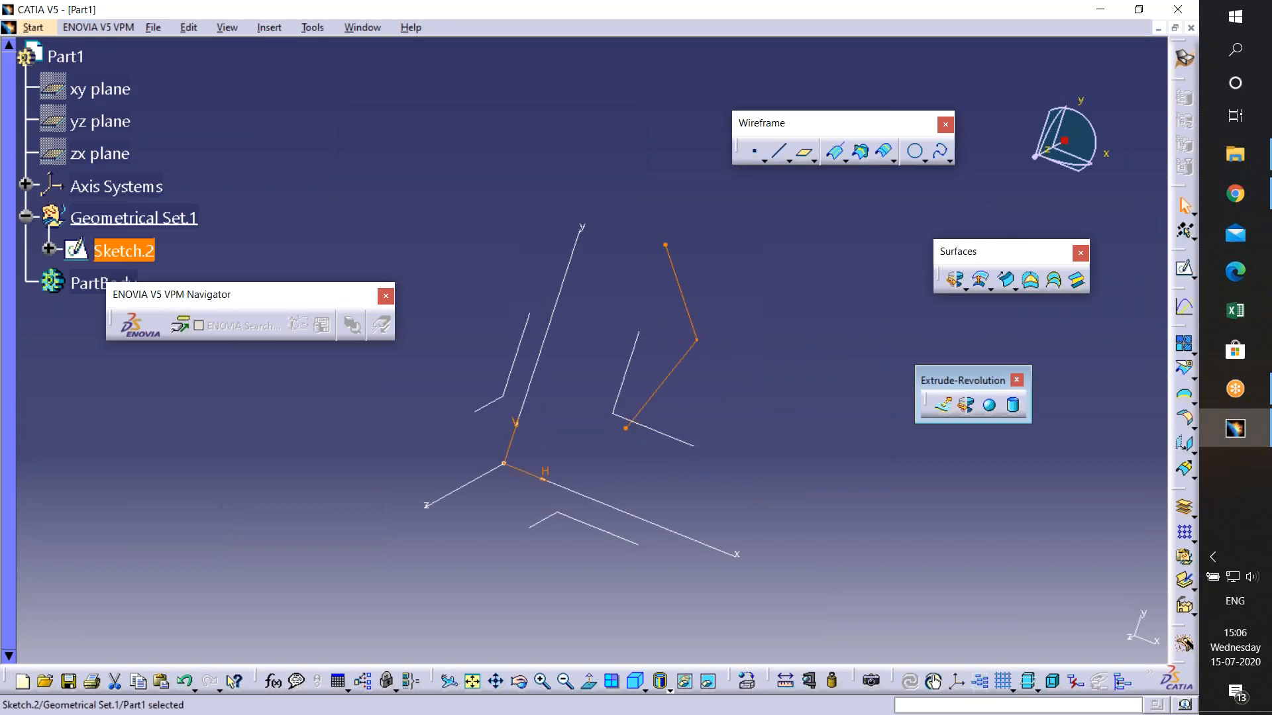
- Begin a Revolve surface from the zigzag sketch about the y axis and examine the preview from several sides
click(943, 523)
click(966, 404)
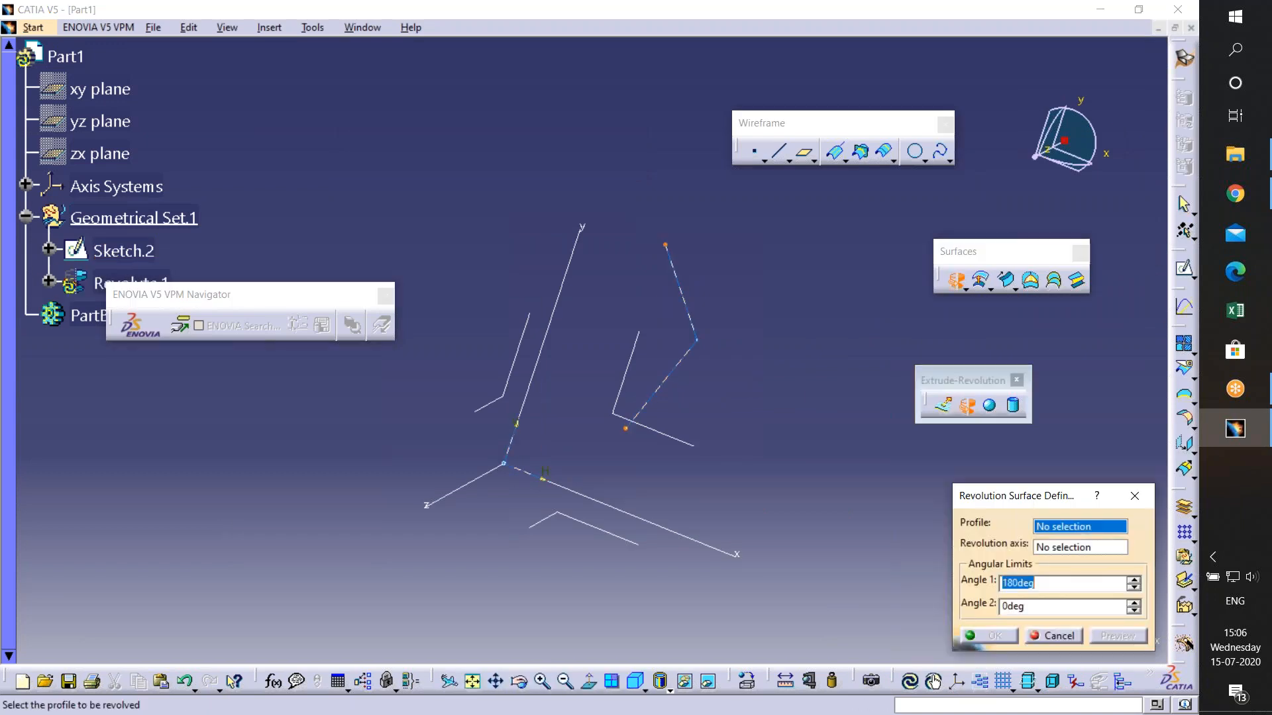
click(123, 251)
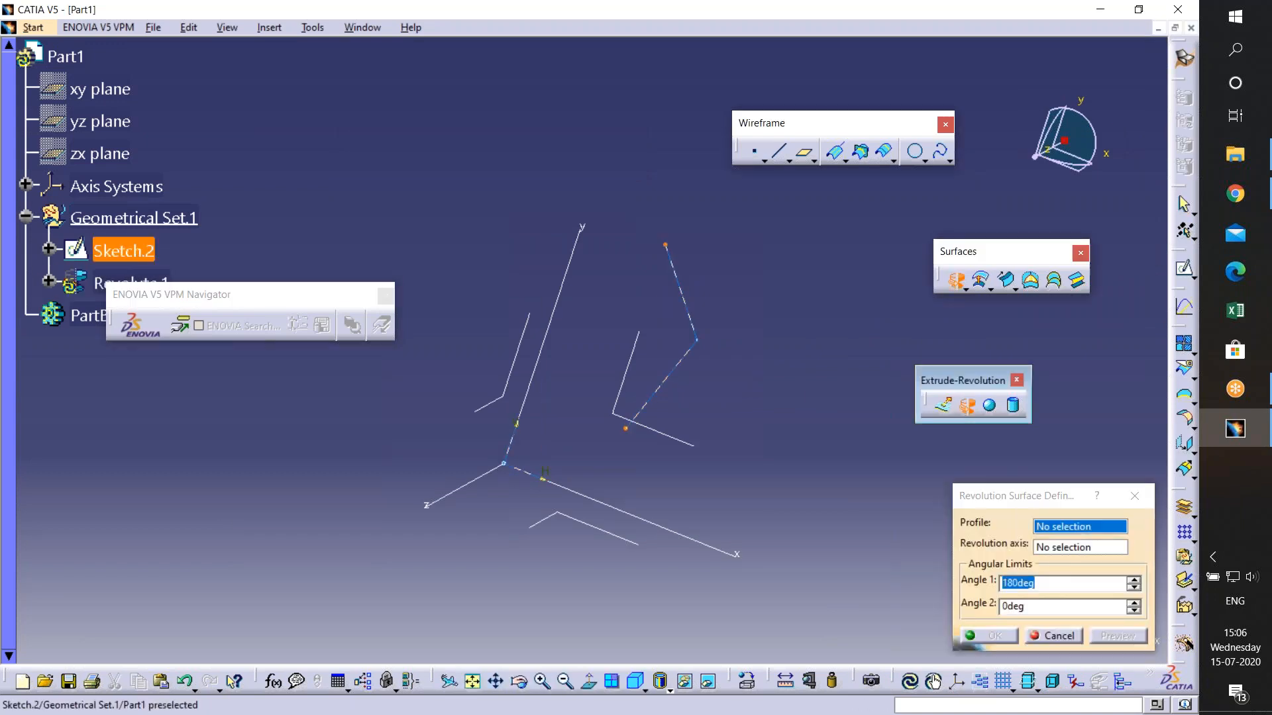
click(572, 273)
middle_drag(630, 416, 480, 457)
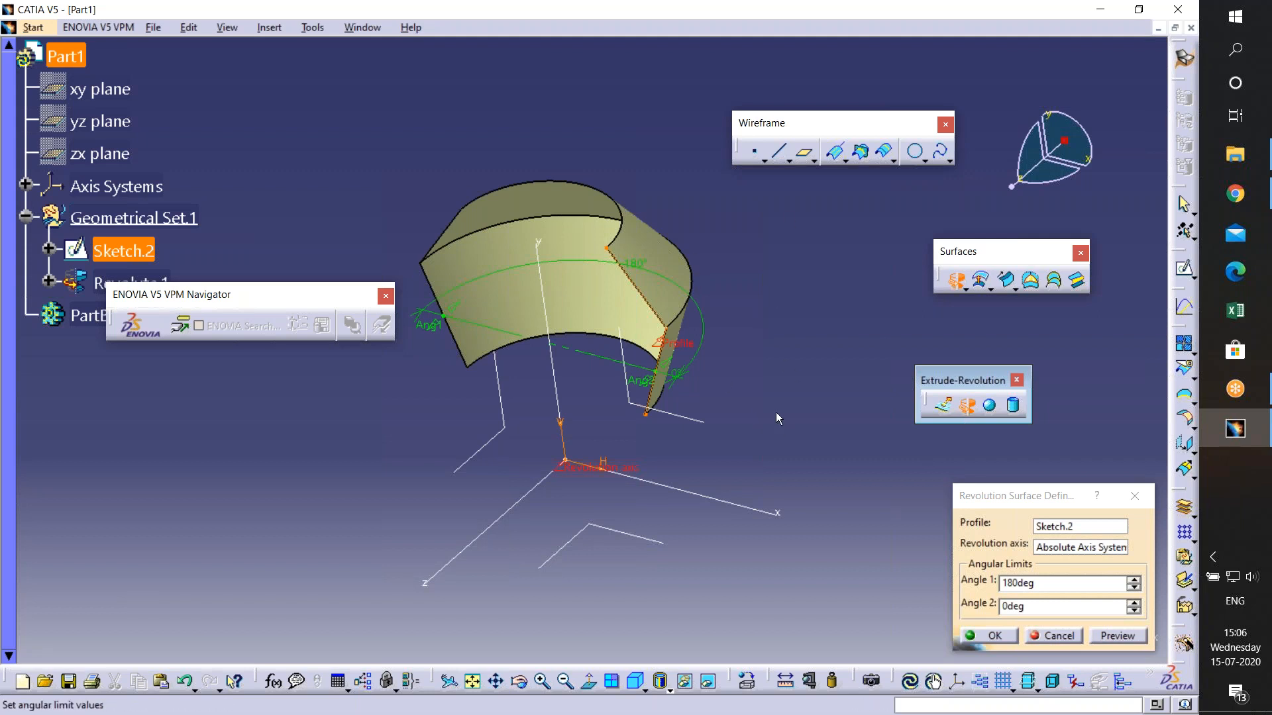
middle_drag(641, 456, 680, 247)
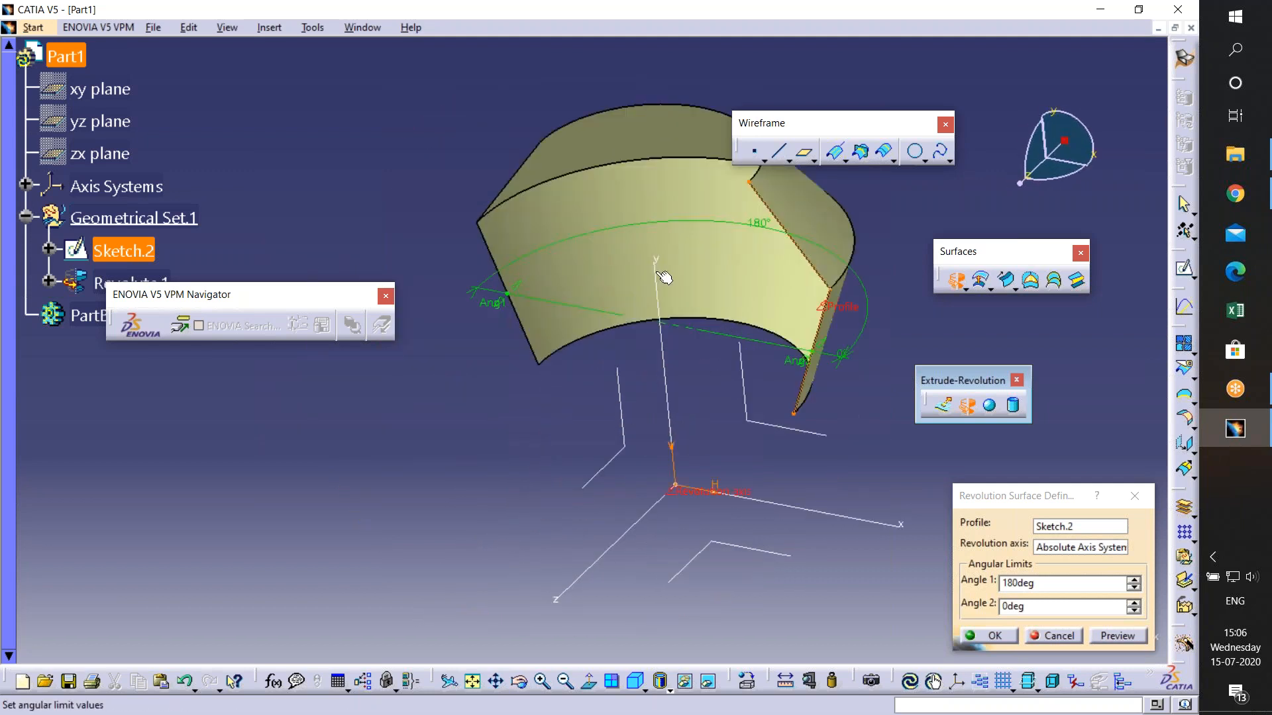
middle_drag(901, 484, 633, 476)
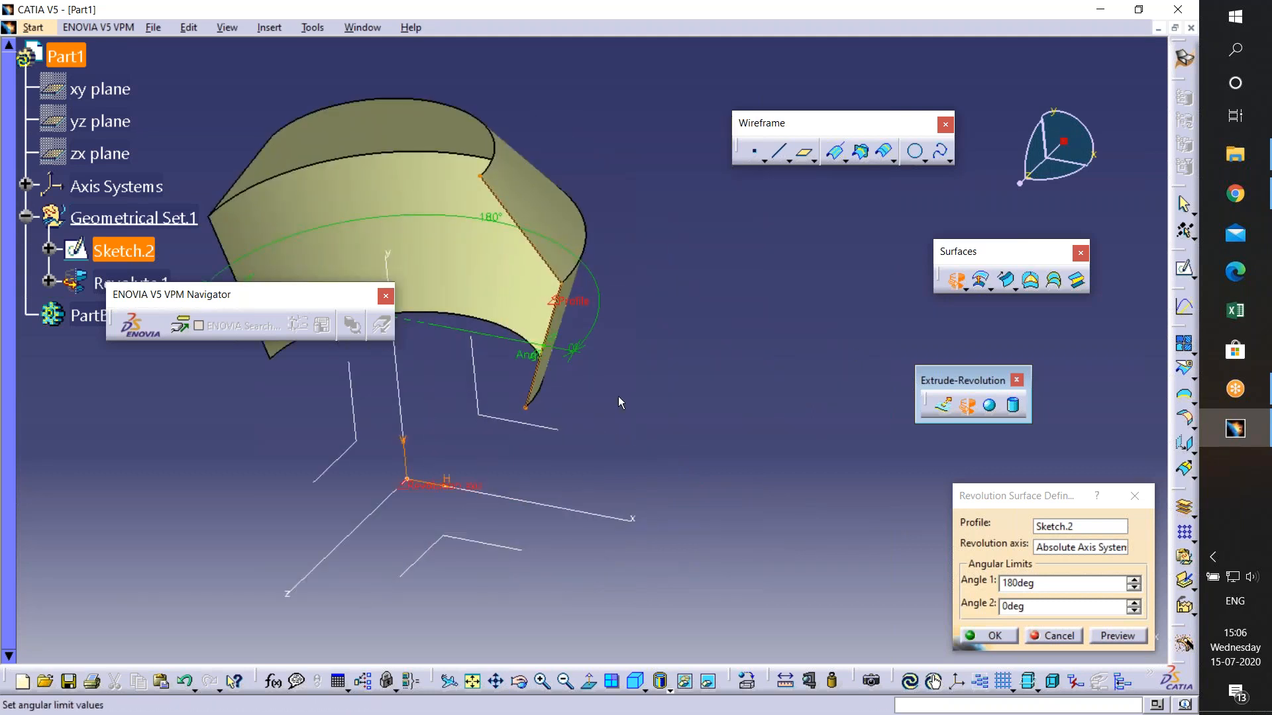
middle_drag(504, 302, 707, 265)
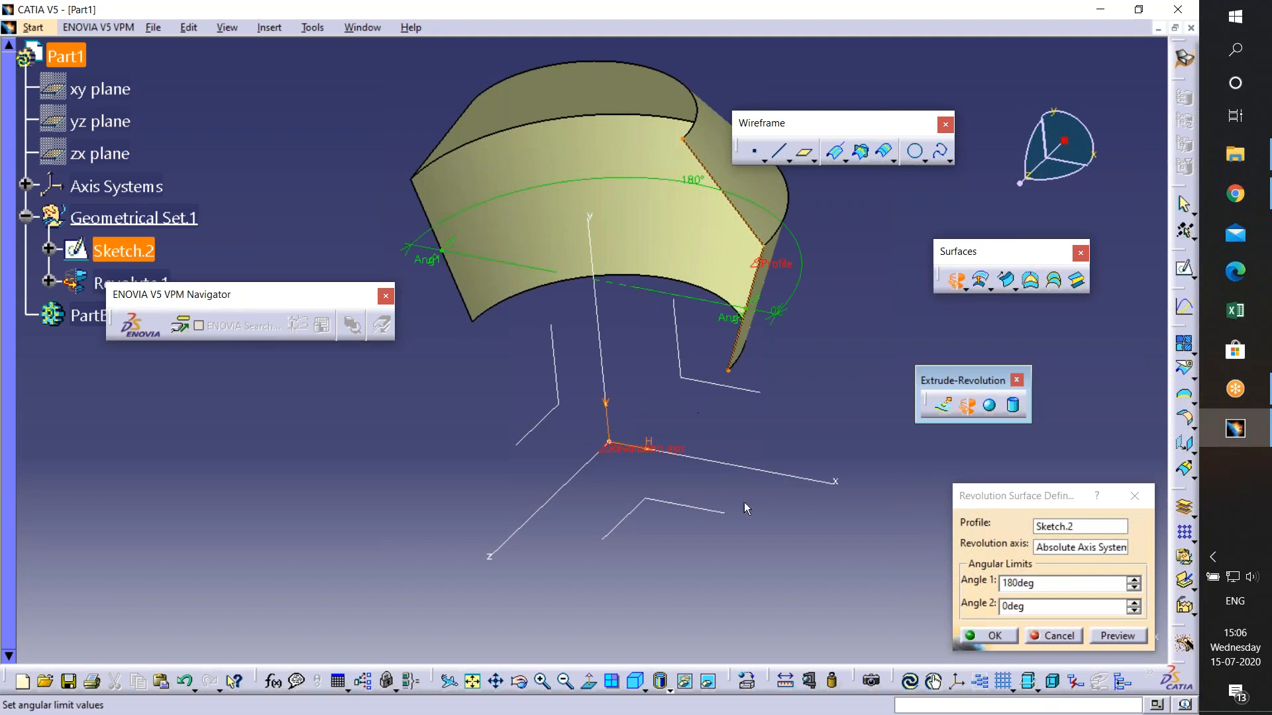
middle_drag(687, 268, 667, 352)
middle_drag(534, 298, 580, 261)
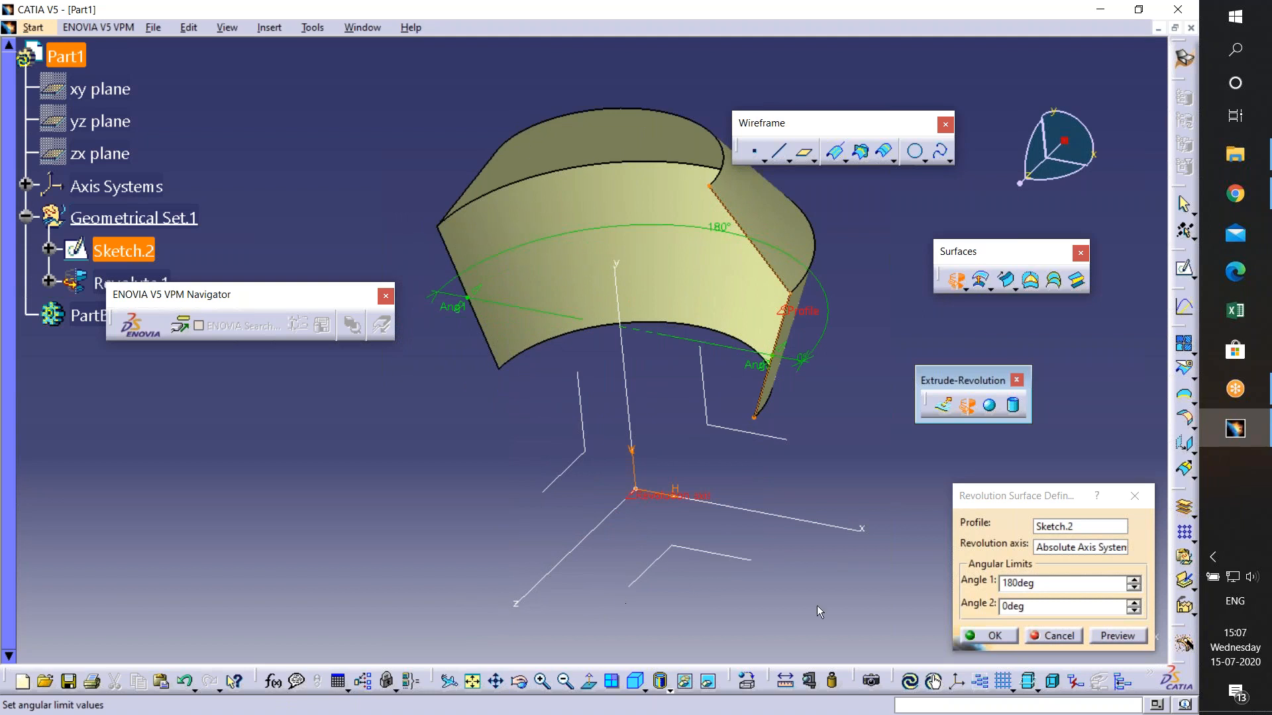
- Set the revolution's Angle 1 to 0 deg and Angle 2 to 180 deg, and preview the surface
double_click(1039, 583)
text(0)
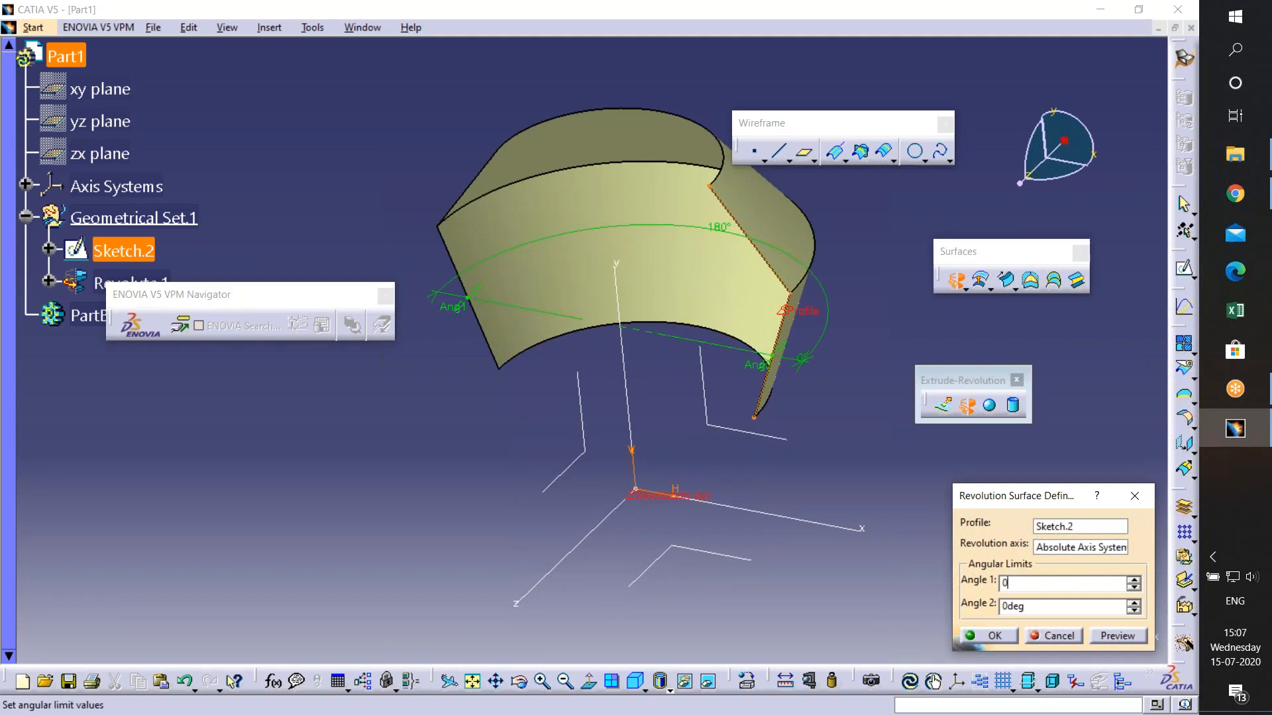
double_click(1037, 607)
text(18)
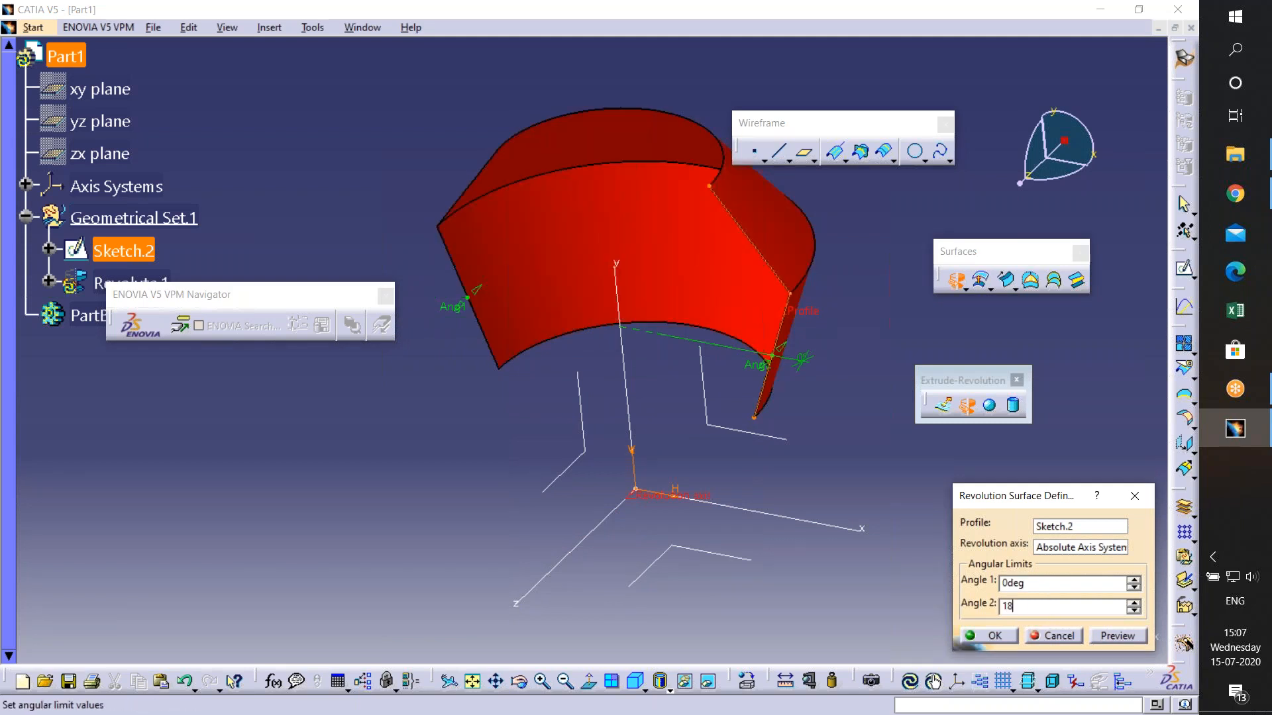
text(0)
click(1117, 636)
middle_drag(651, 462, 1118, 635)
click(1118, 634)
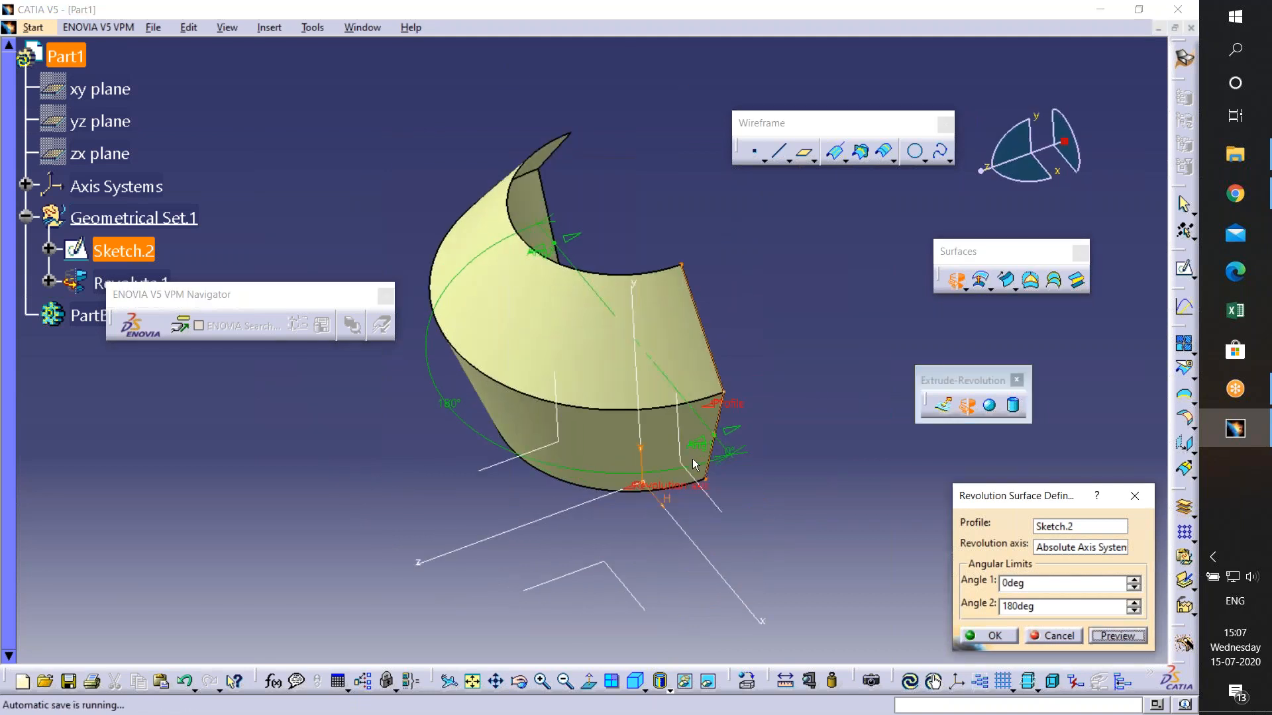
middle_drag(651, 501, 856, 501)
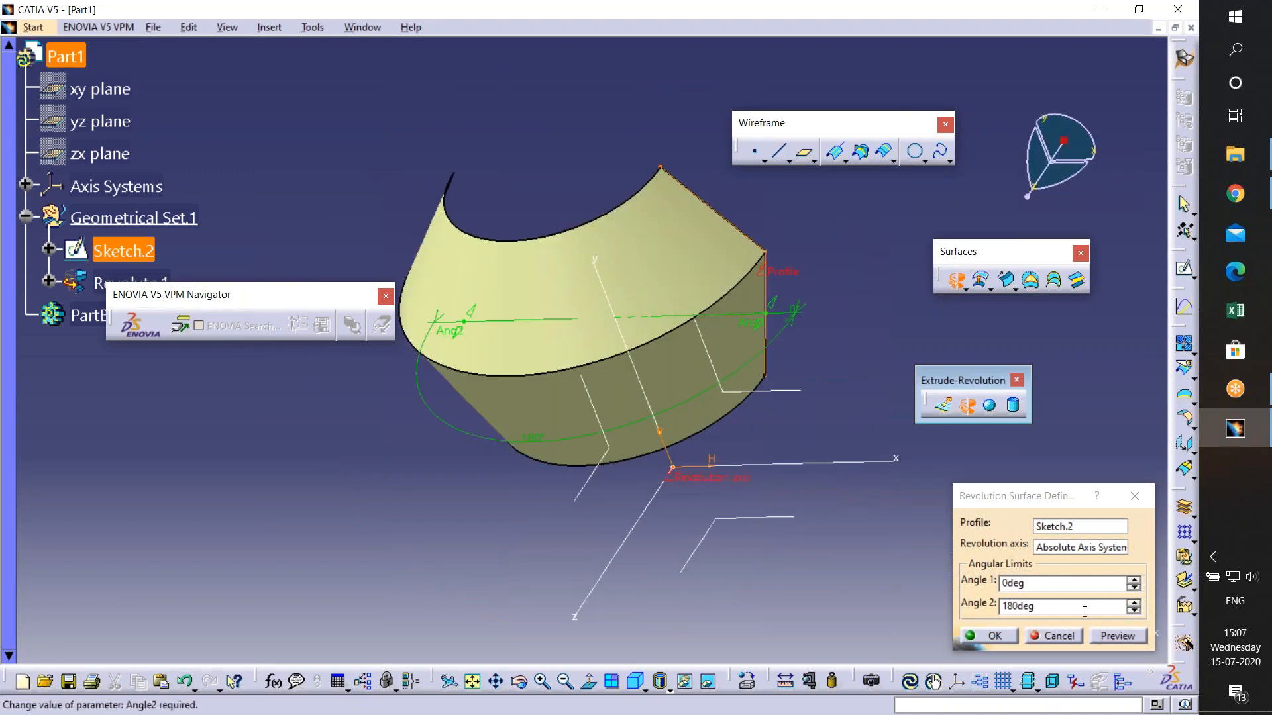
- Cancel the revolution and undo the zigzag sketch
click(1064, 641)
middle_drag(582, 587, 811, 434)
key(ctrl+z)
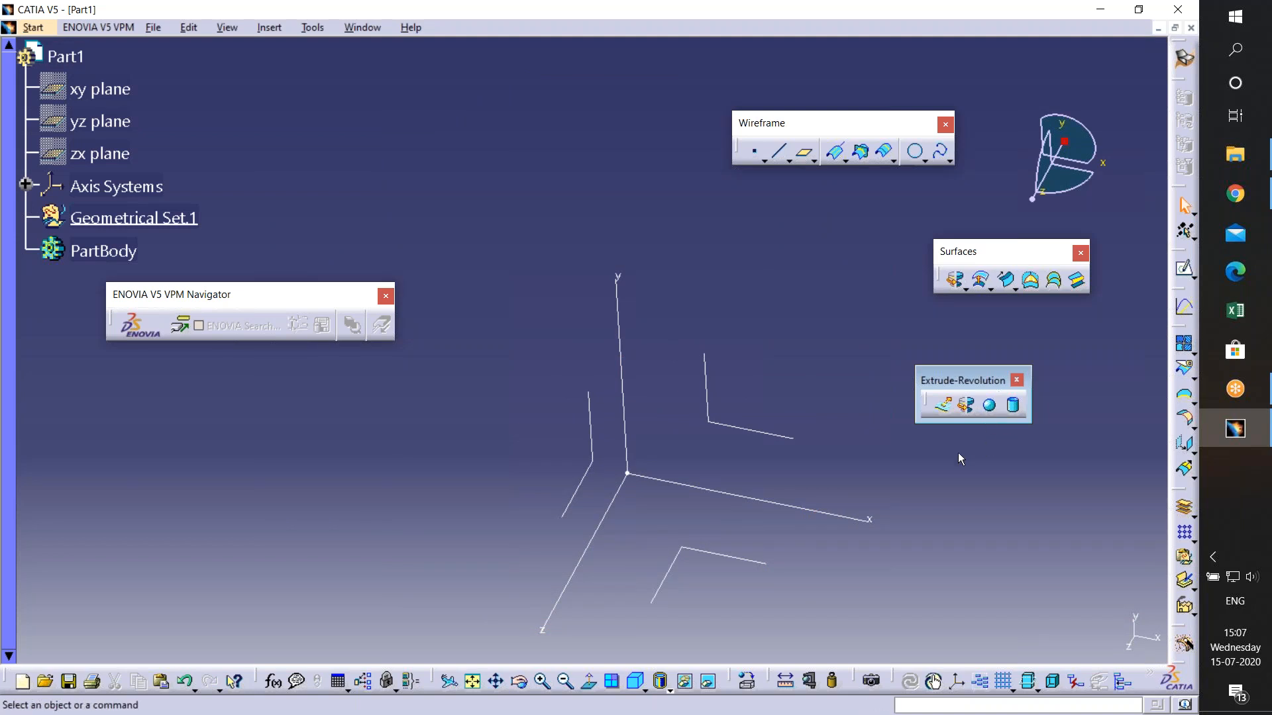
- Start a sketch on the xy plane and draw a circle centred on the origin
click(744, 430)
click(1183, 269)
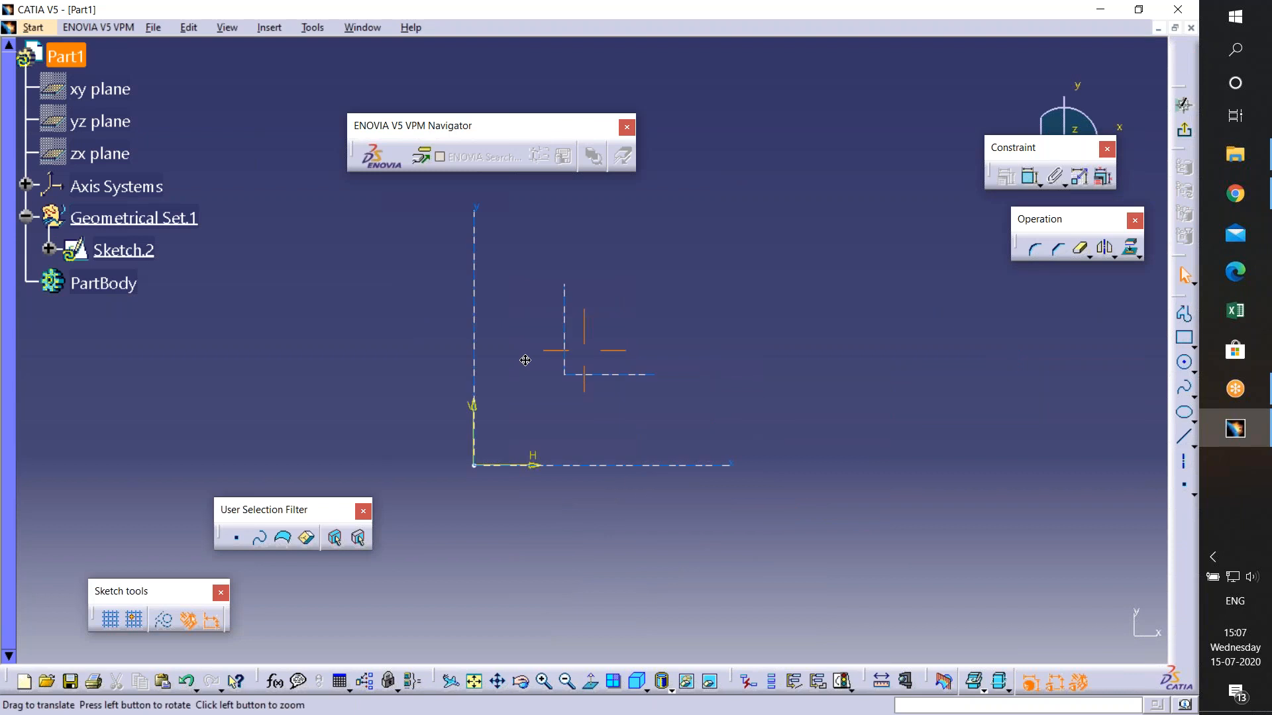
click(1194, 373)
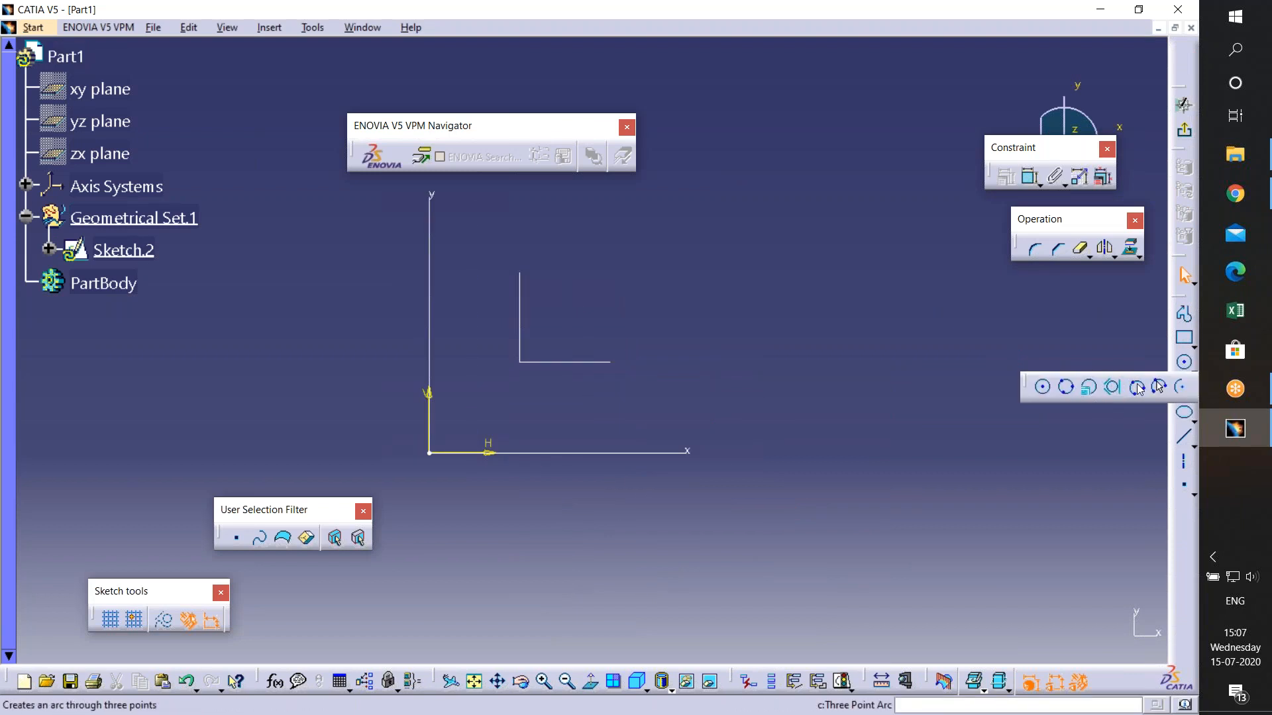
click(1043, 389)
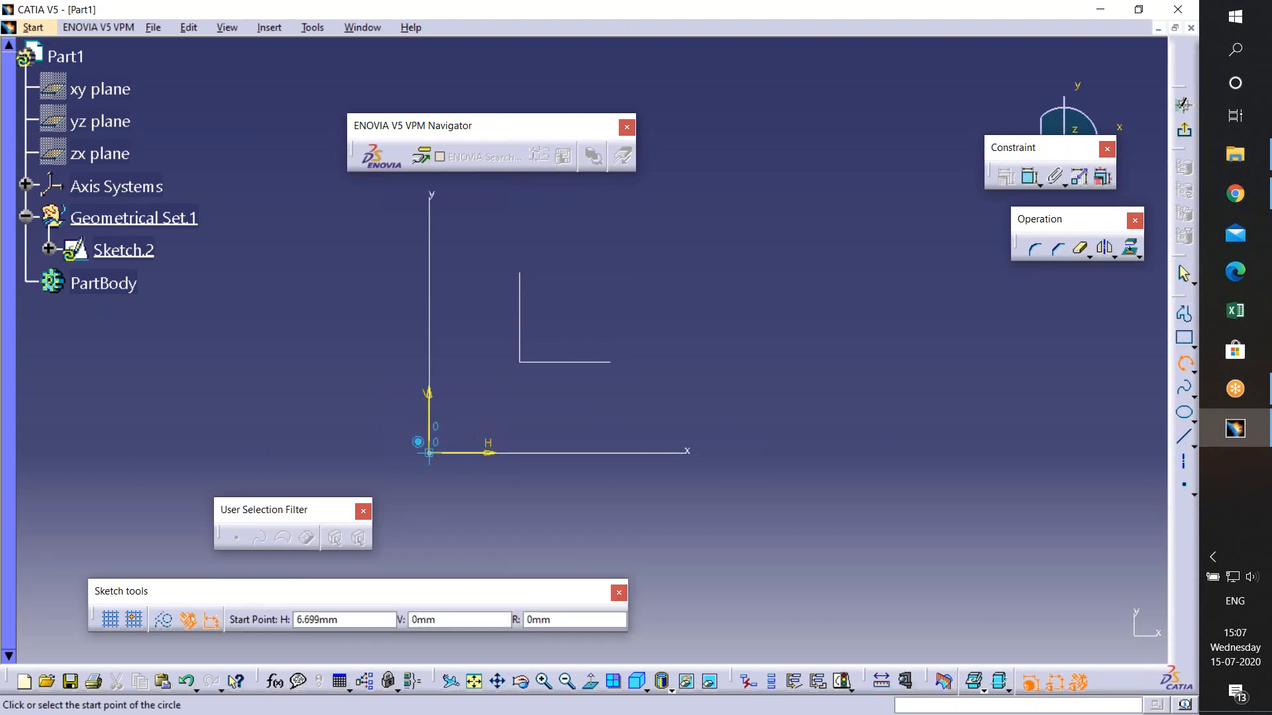
click(1192, 369)
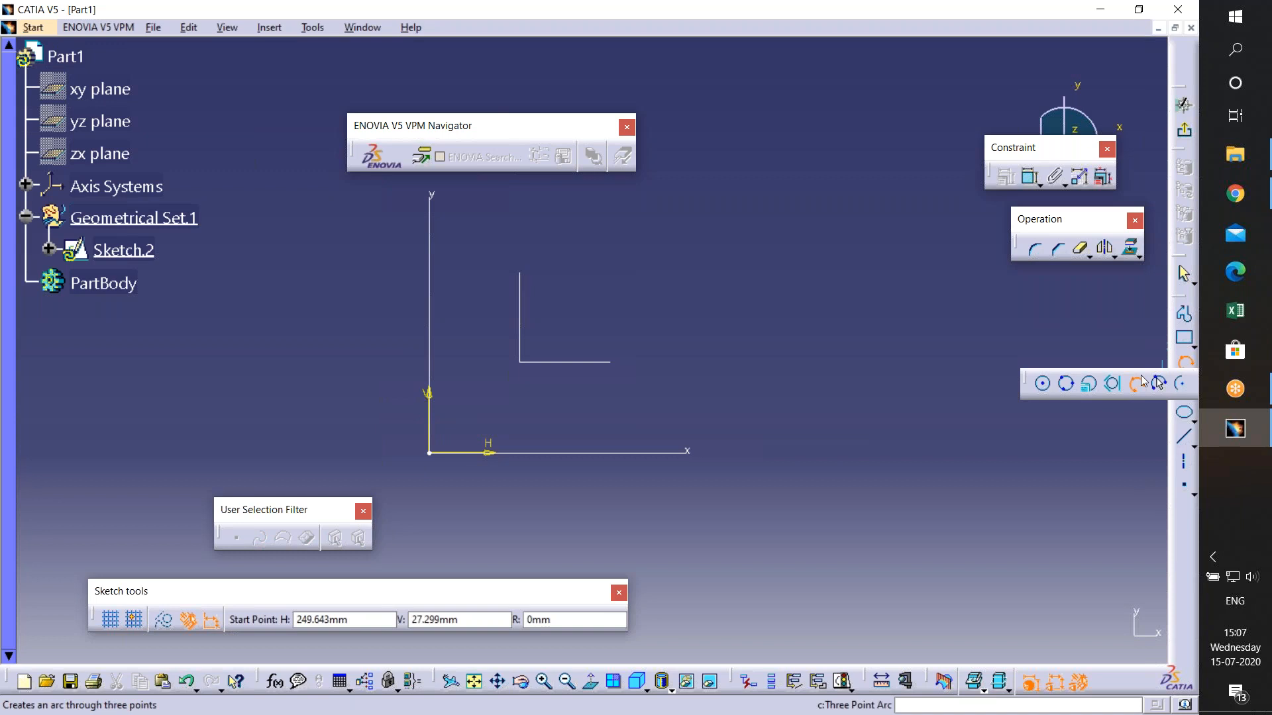
click(1043, 384)
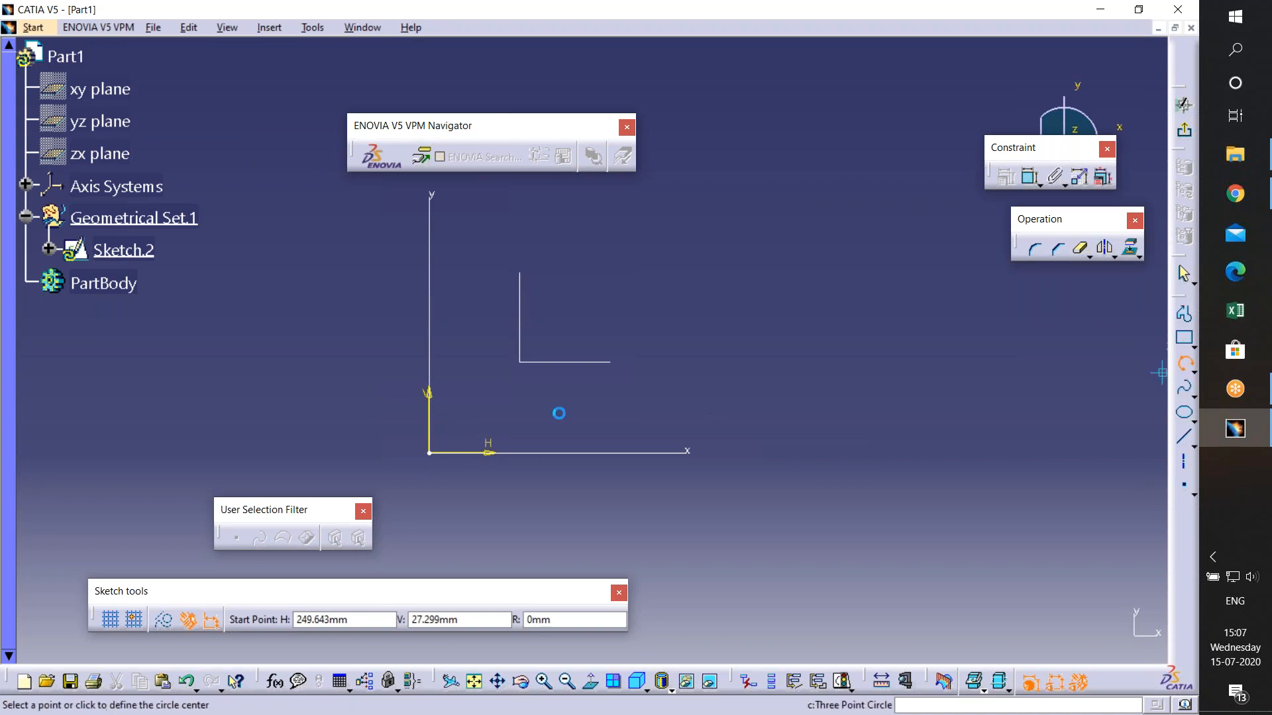
click(429, 454)
click(561, 489)
mouse_move(627, 502)
middle_down()
mouse_move(788, 445)
mouse_move(792, 461)
middle_up()
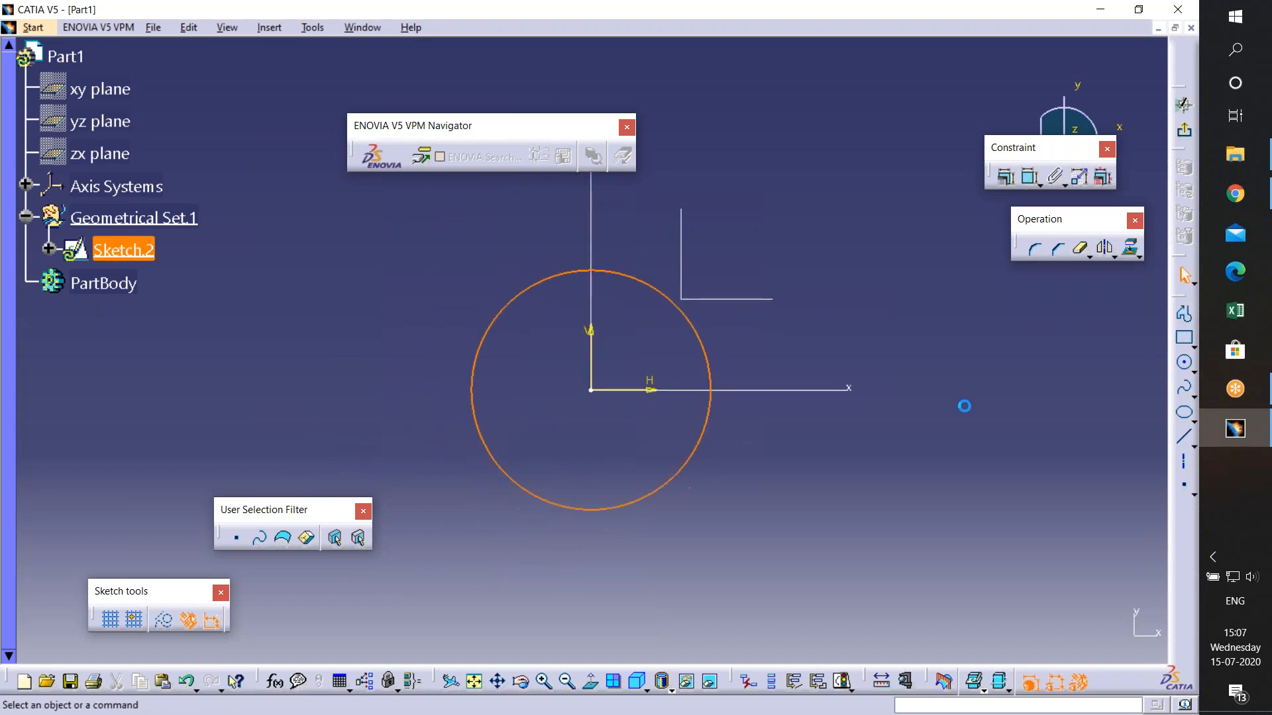
- Draw a vertical diameter line across the circle and trim away the circle's left half to finish the semicircular sketch
click(1184, 437)
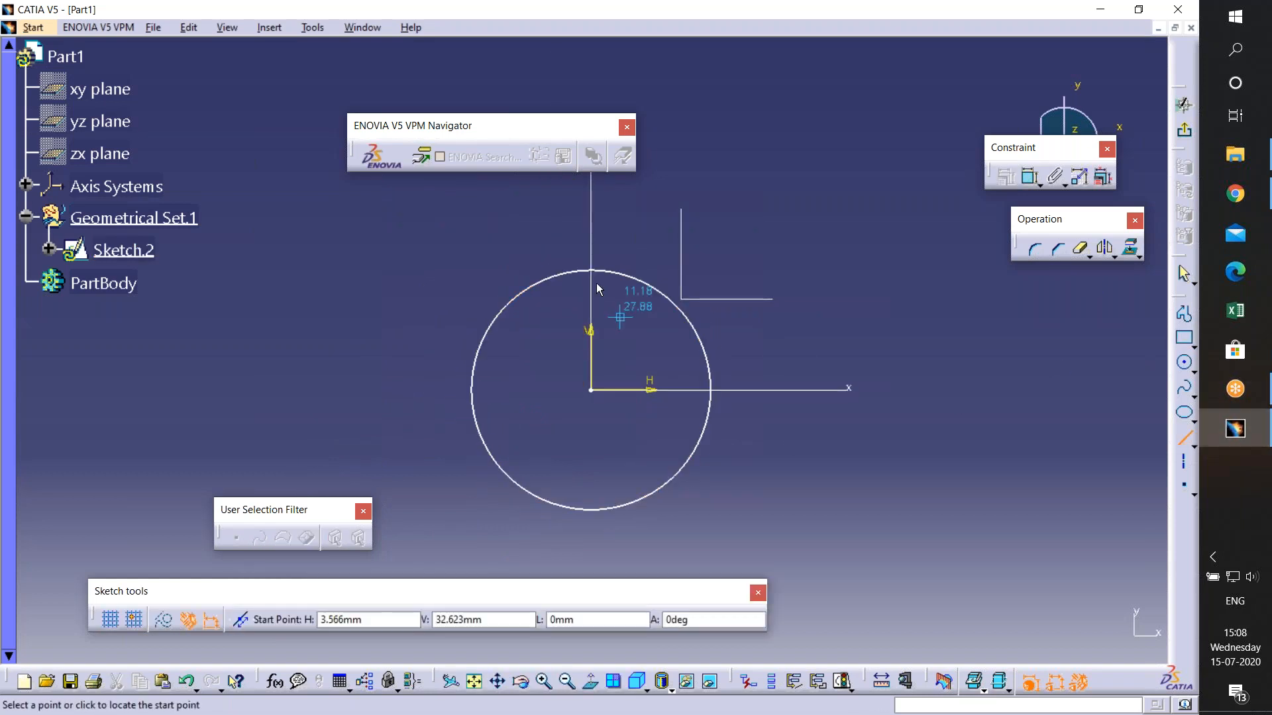
click(596, 269)
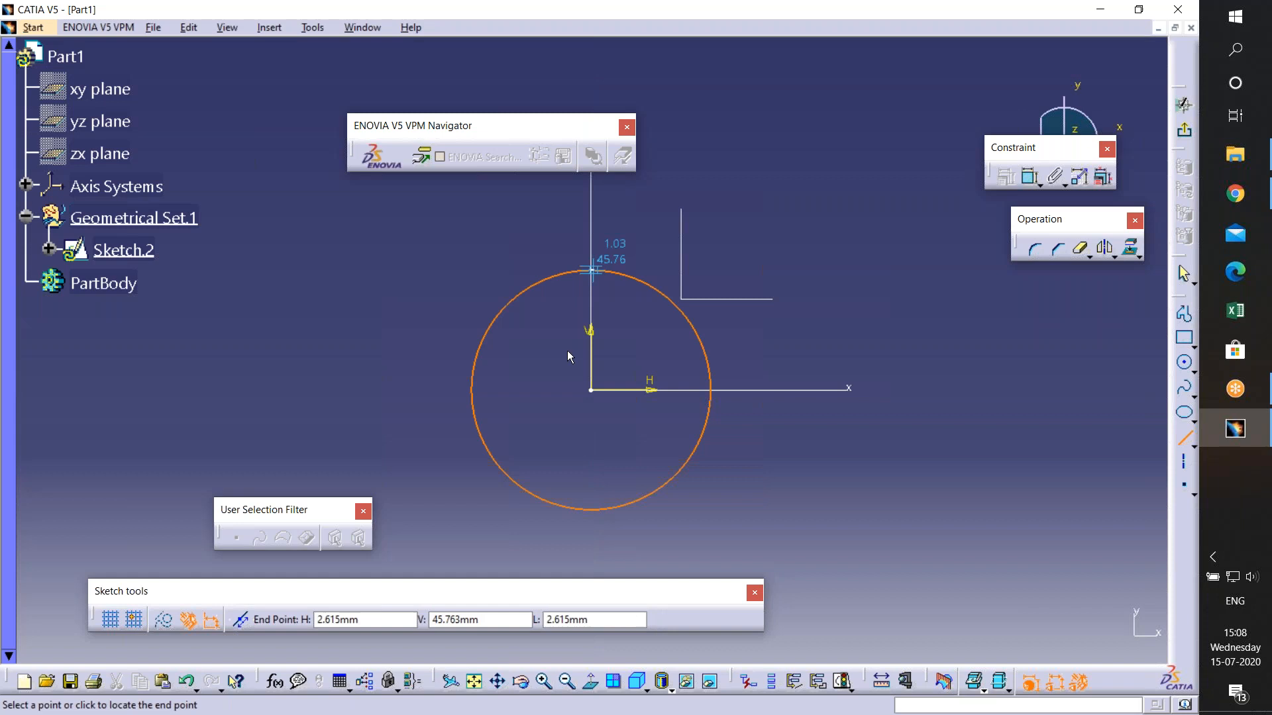
click(598, 517)
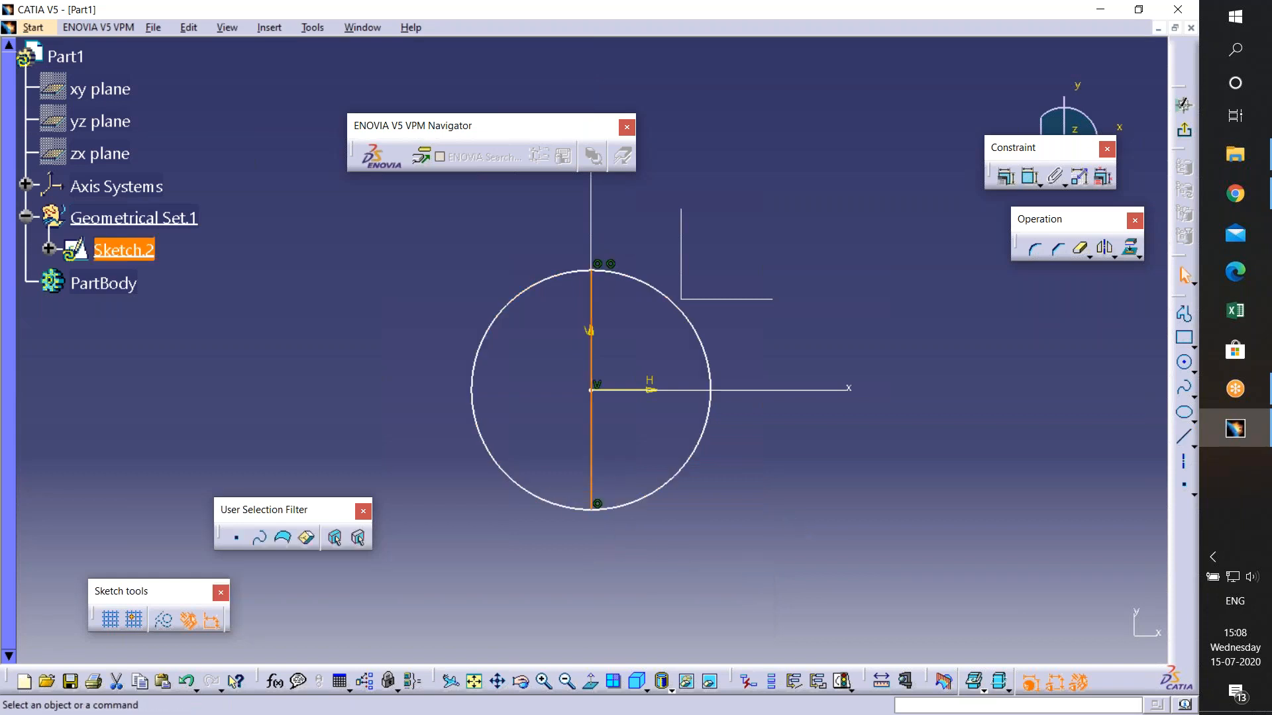
click(1081, 250)
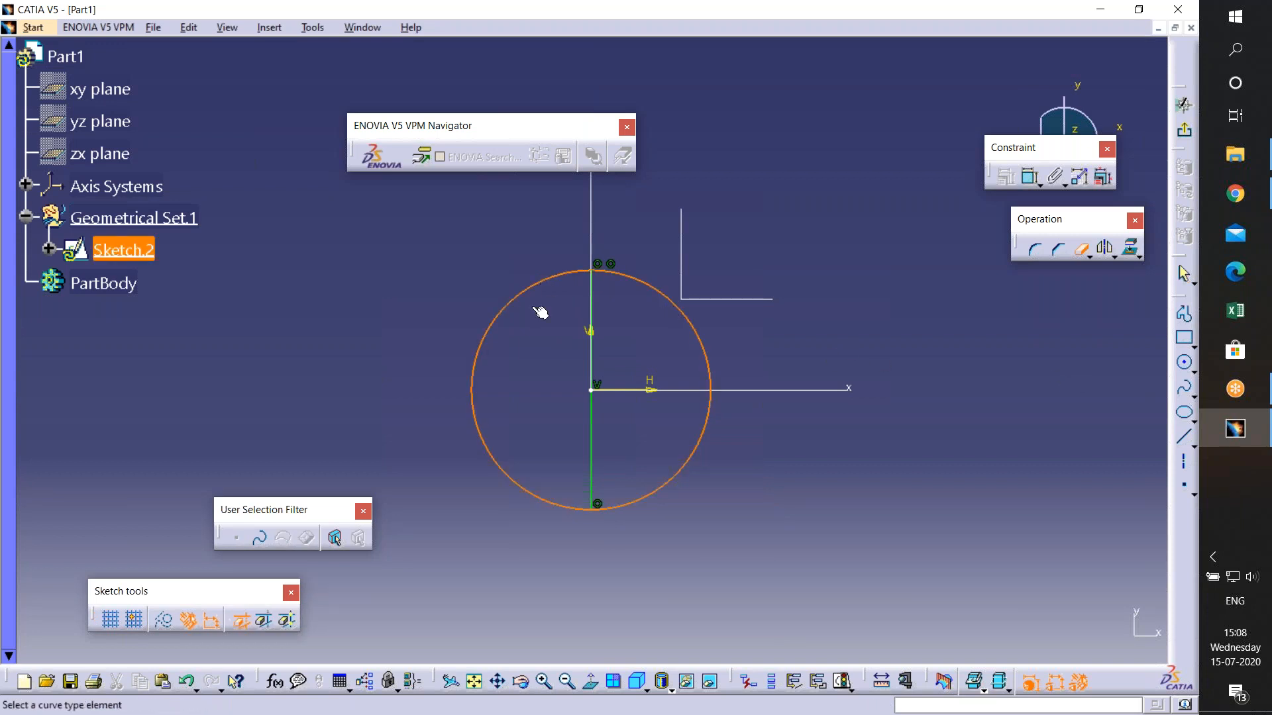
click(553, 302)
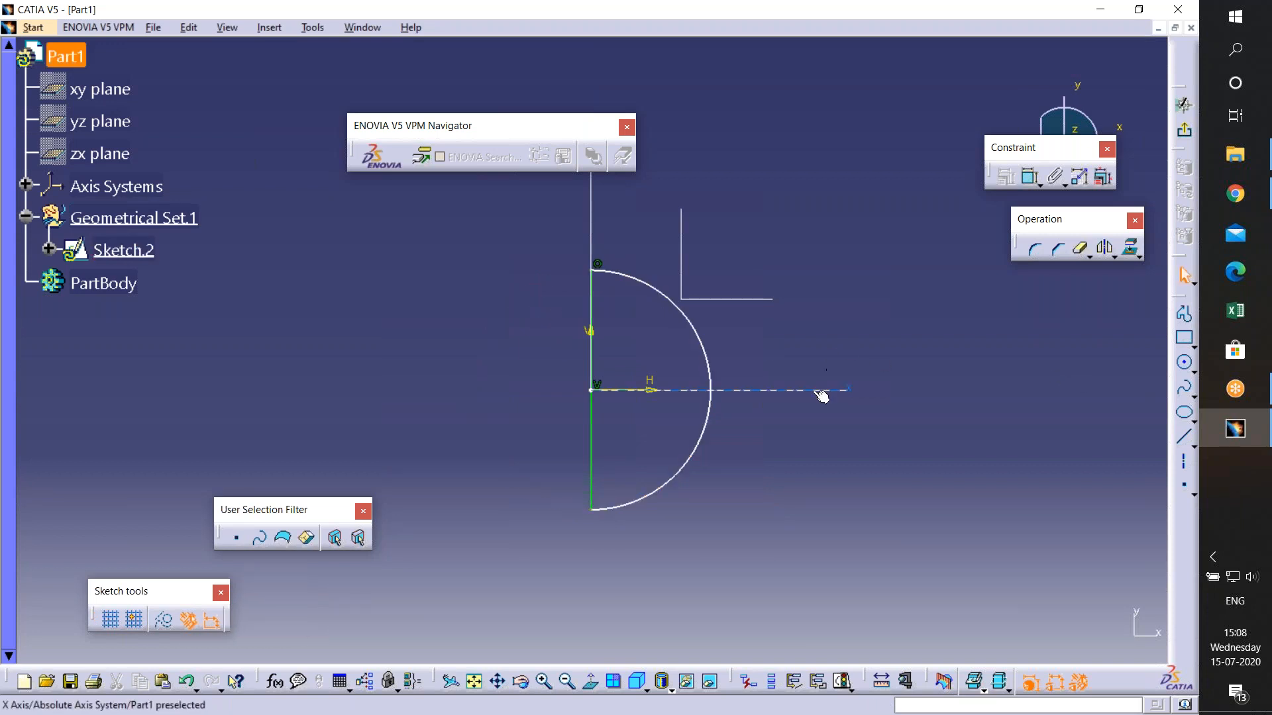
click(1185, 130)
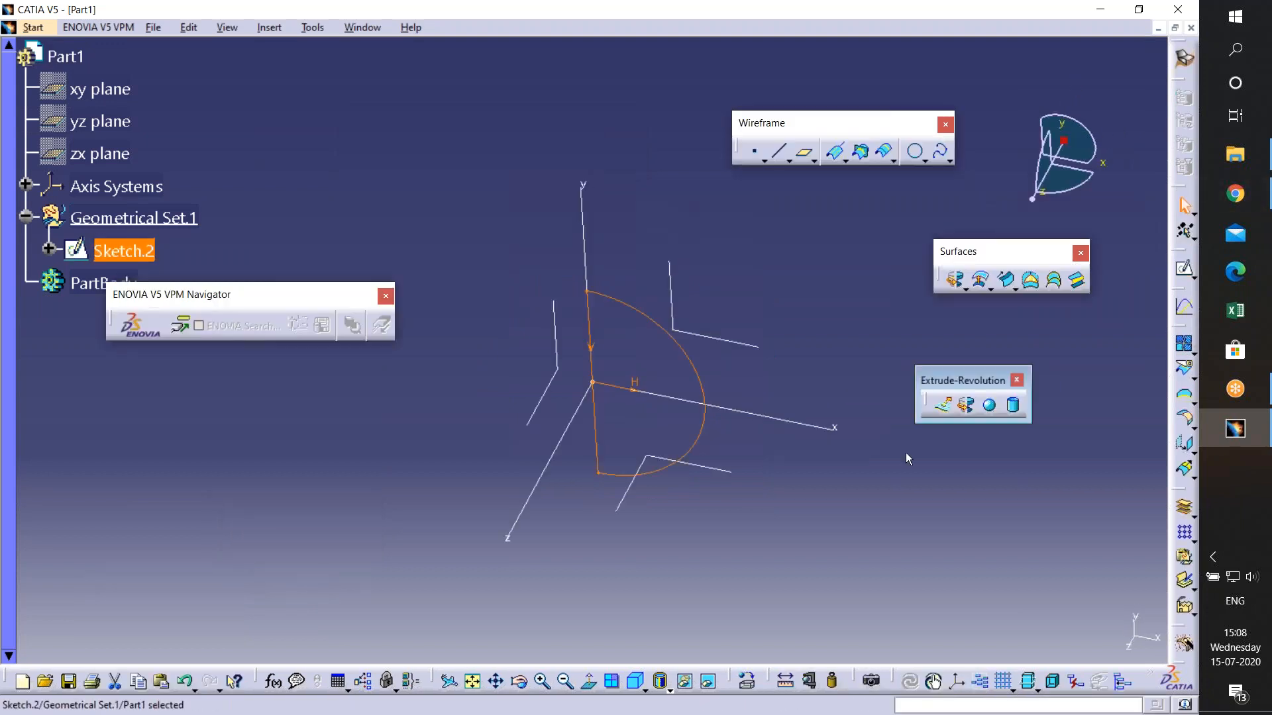
- Try a Revolve surface from the semicircular sketch about the y axis at 180 deg, examine it, and cancel the revolution
click(966, 405)
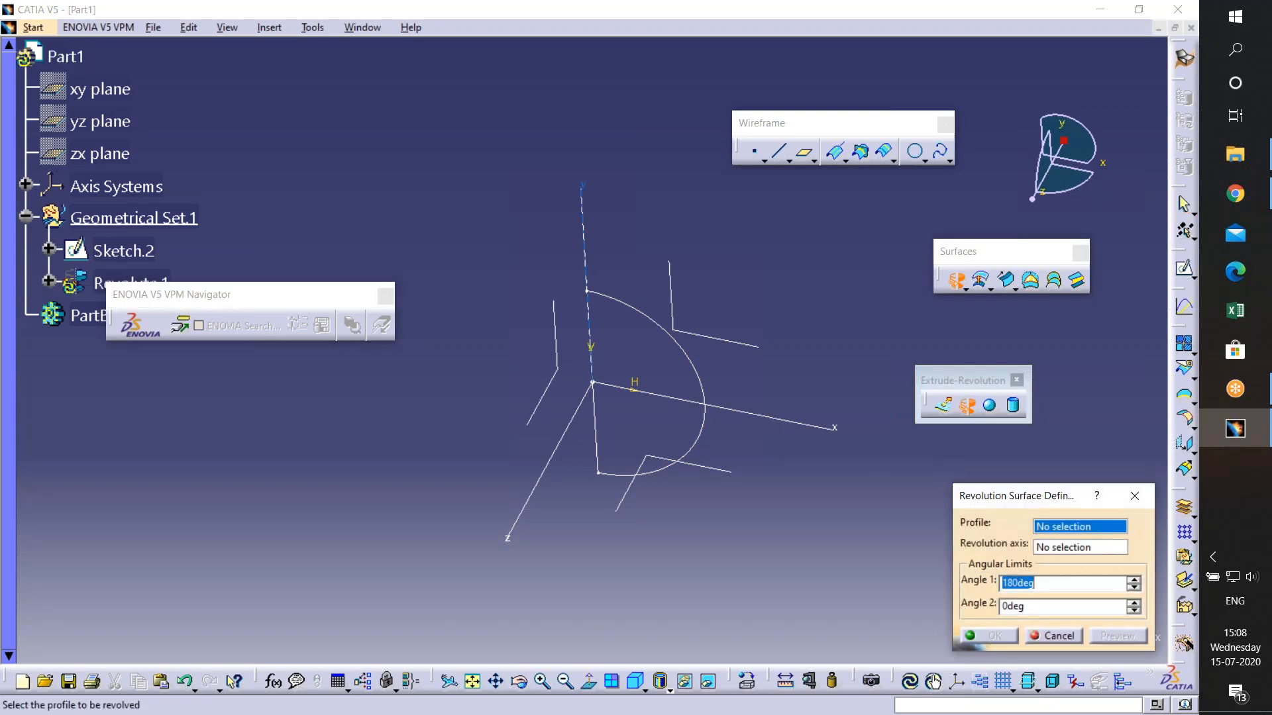
click(589, 348)
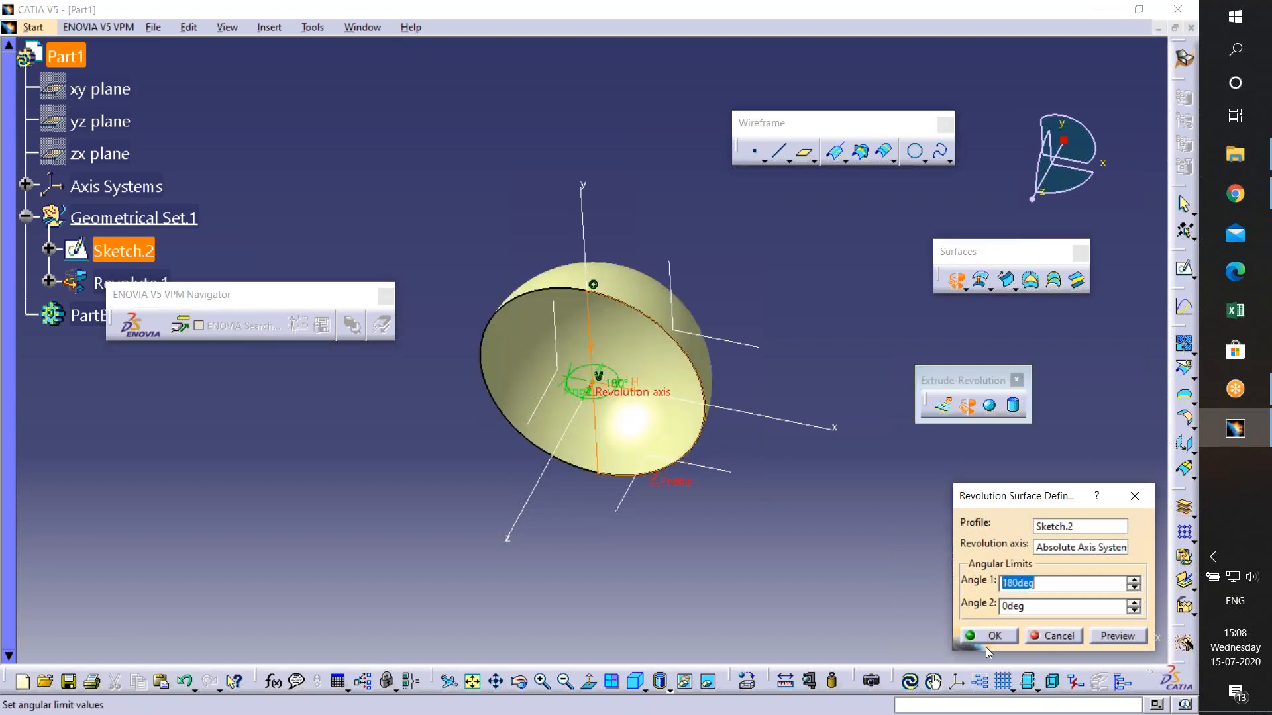
middle_drag(636, 439, 575, 320)
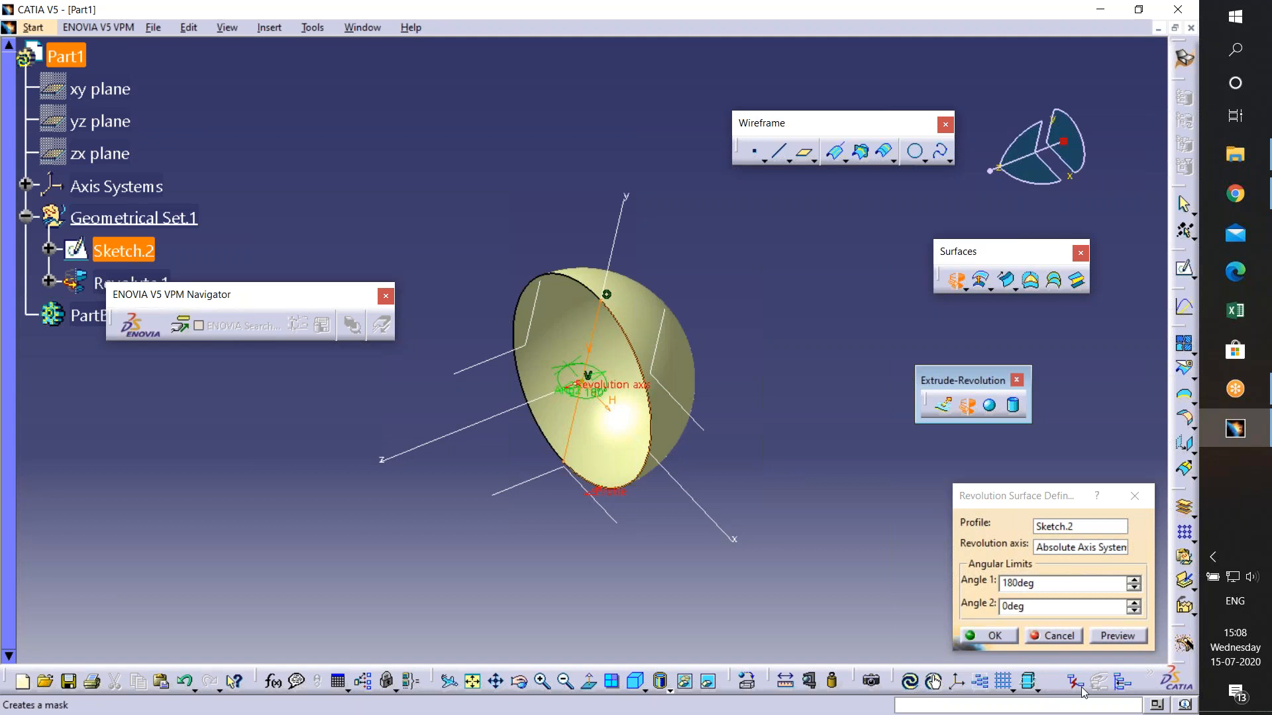
click(1075, 640)
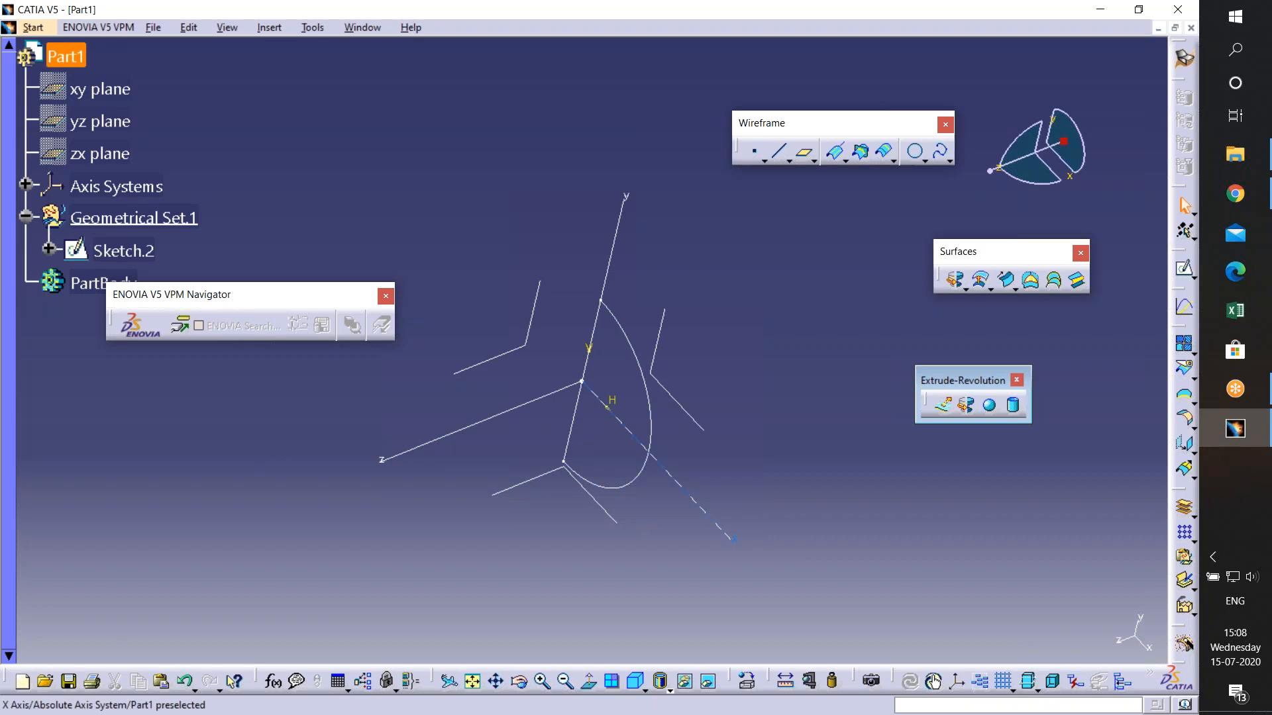
- Delete the semicircular sketch from the geometrical set and restore the isometric view
right_click(124, 251)
click(159, 481)
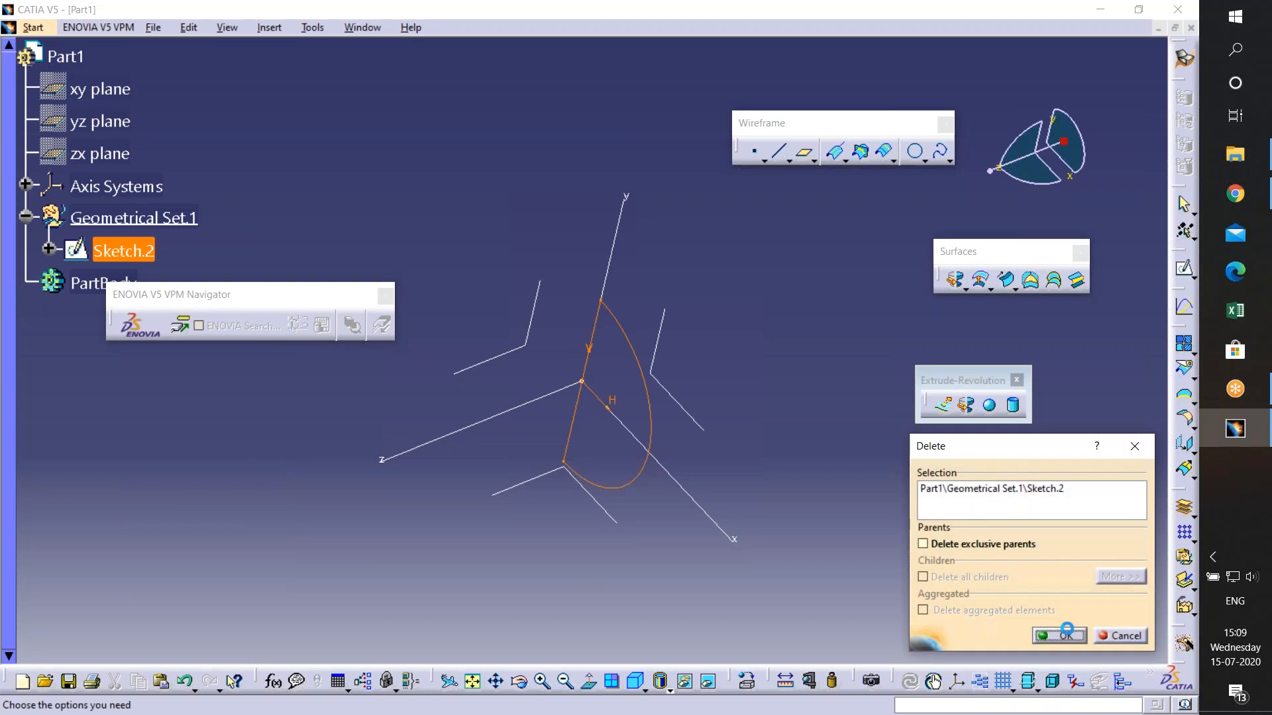
click(1066, 632)
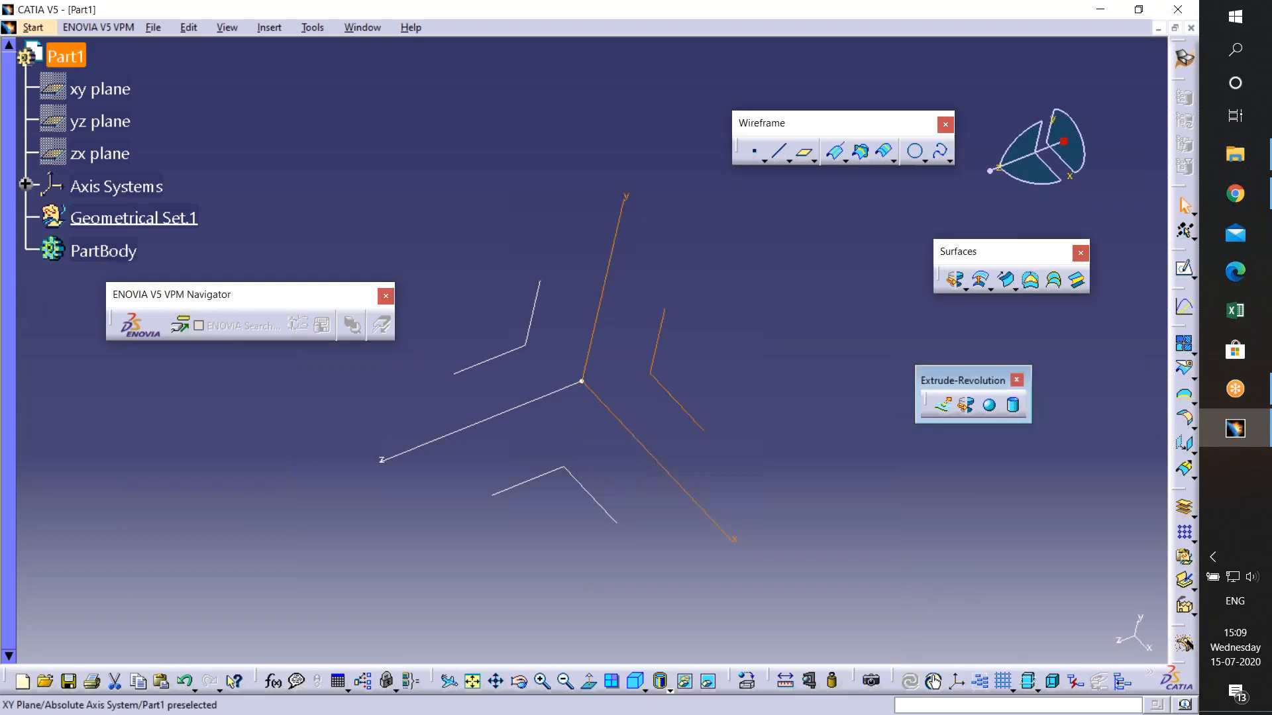
click(635, 681)
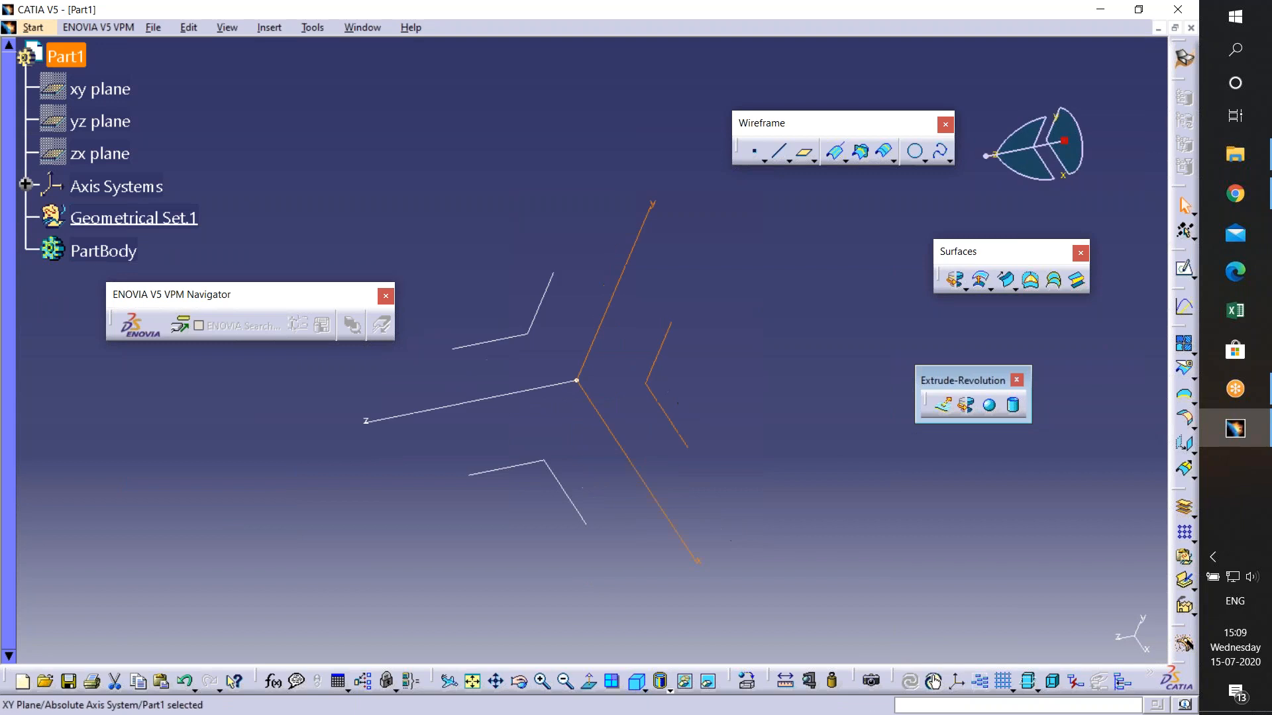
click(645, 689)
click(706, 585)
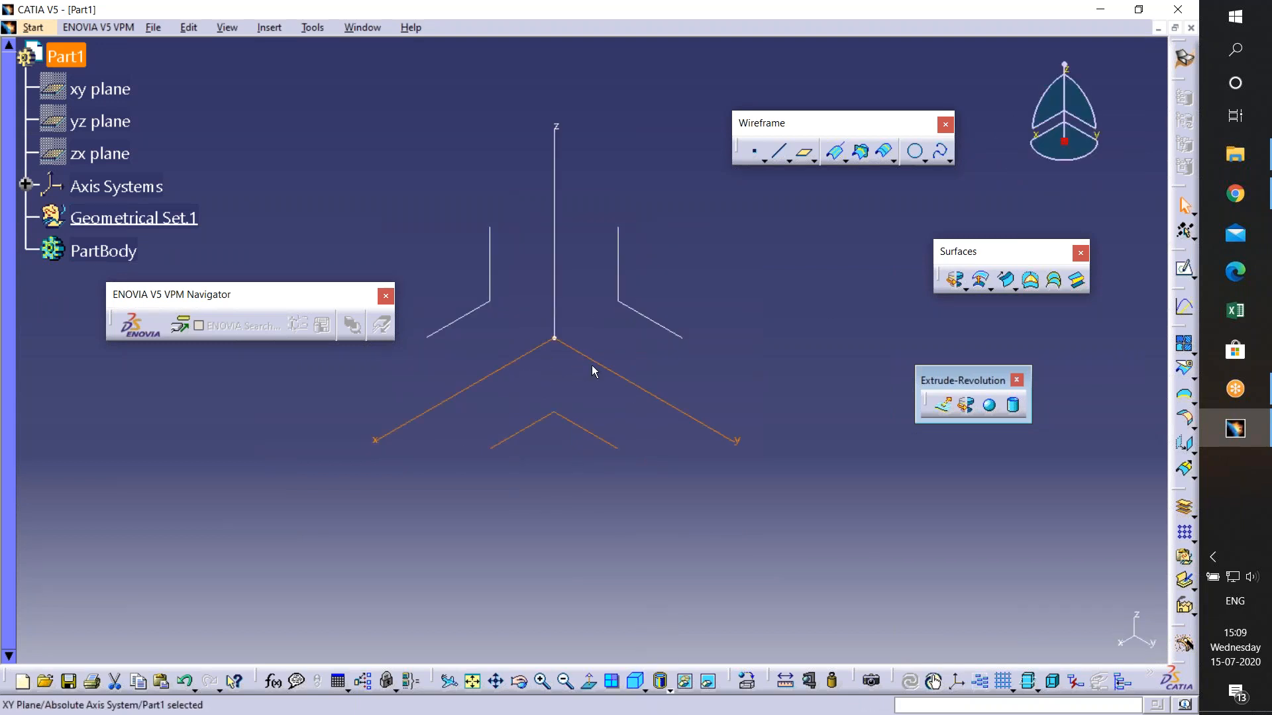
click(757, 366)
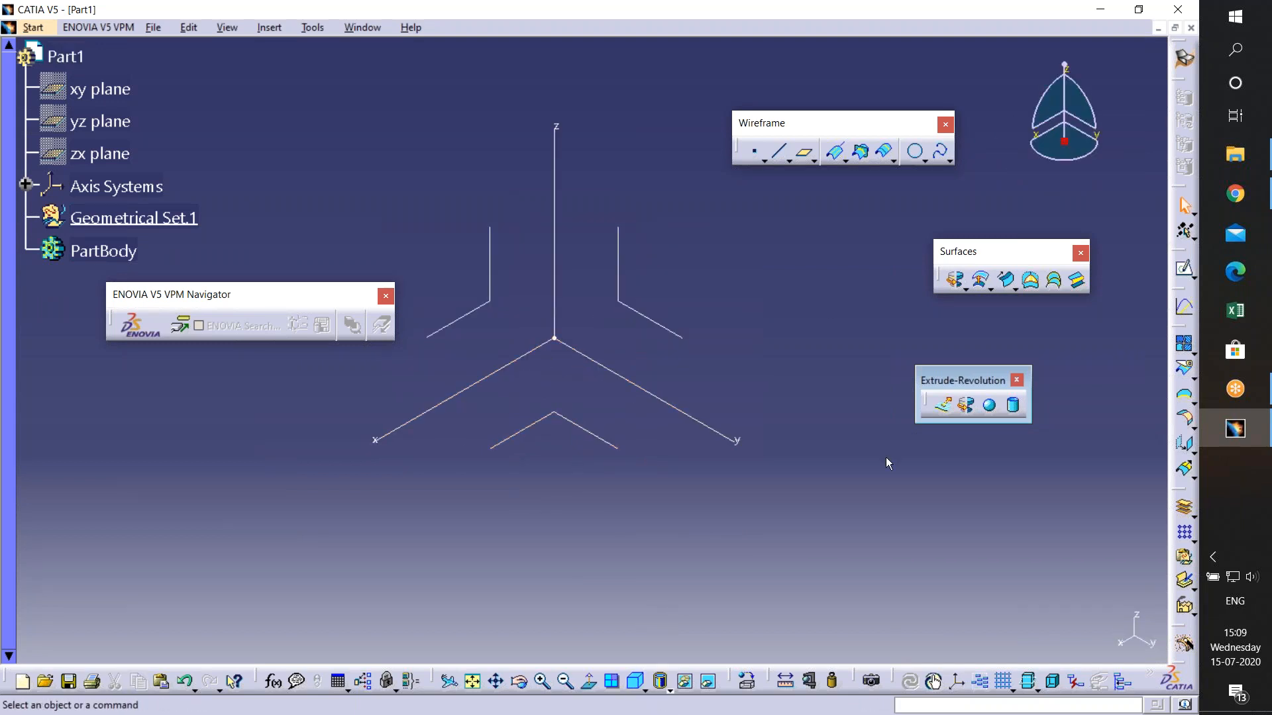
- Dismiss the Sphere definition without a centre and create a point at coordinates X 10 mm, Y 20 mm, Z 30 mm
click(989, 405)
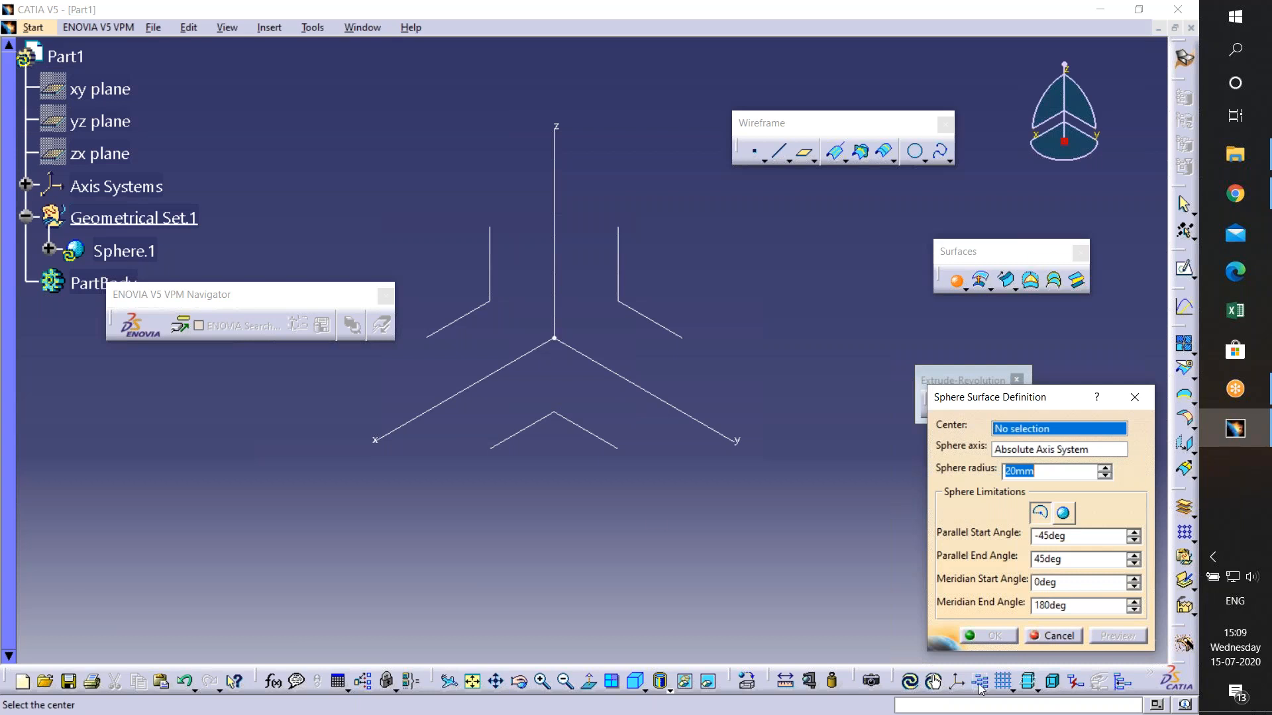
click(1053, 636)
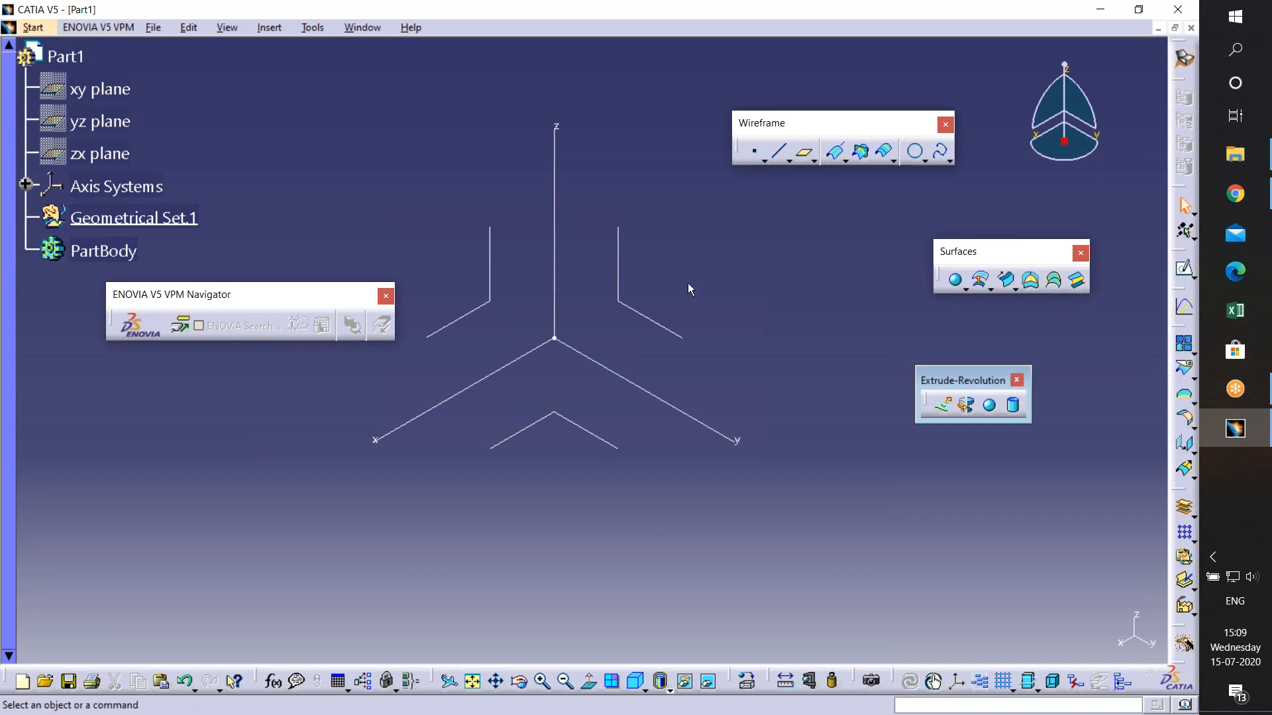
click(754, 151)
text(10)
key(Tab)
text(10mm)
key(Tab)
text(30)
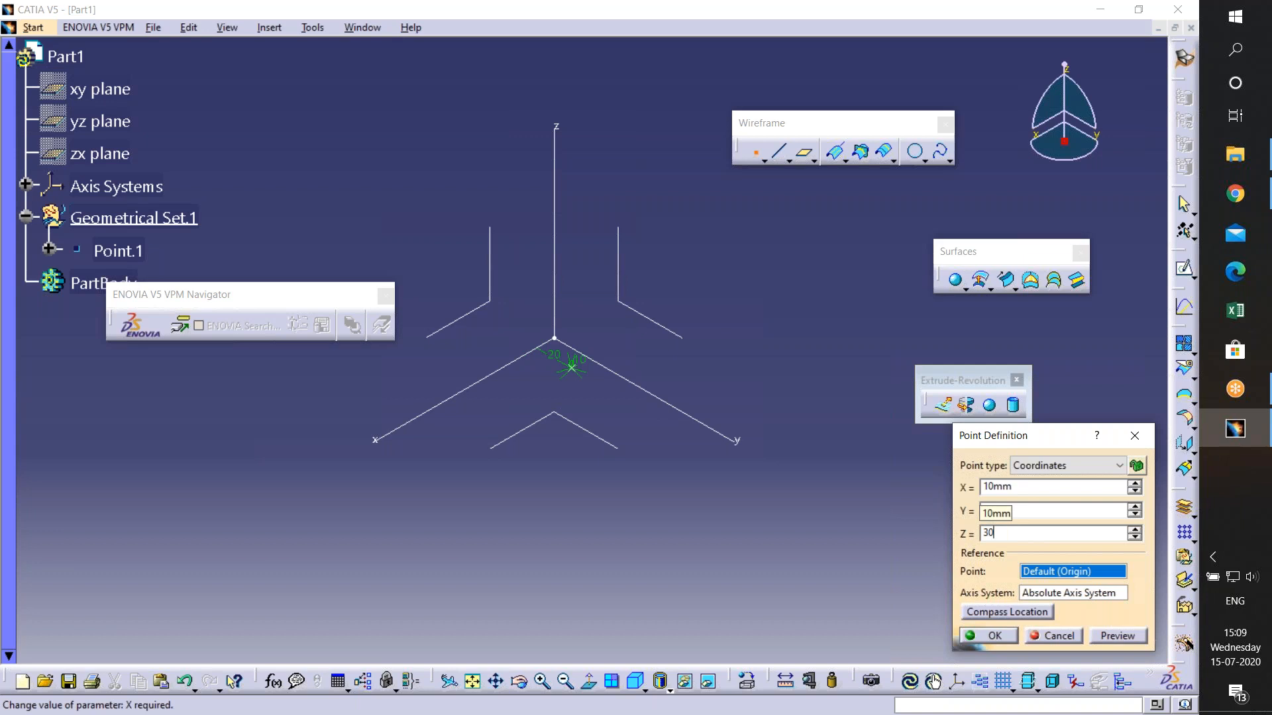
key(Return)
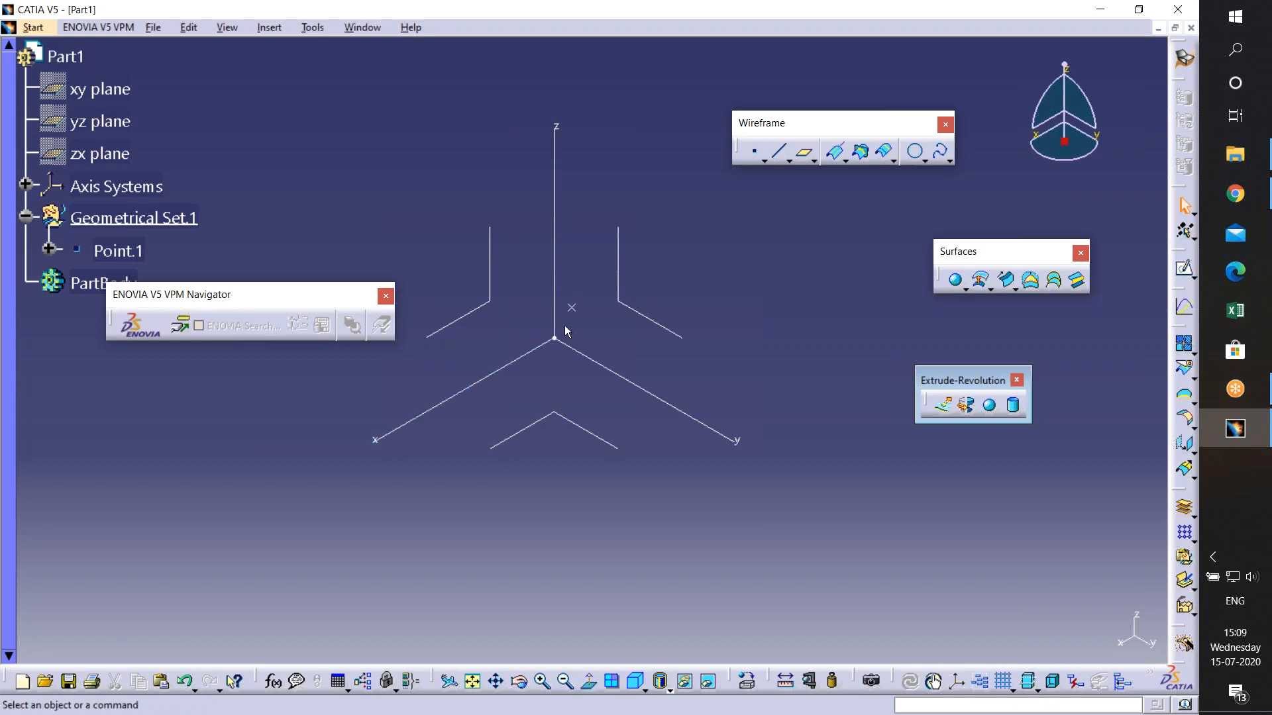
- Begin a Sphere surface centred on the new point and examine its partial-sphere preview from another side
click(989, 406)
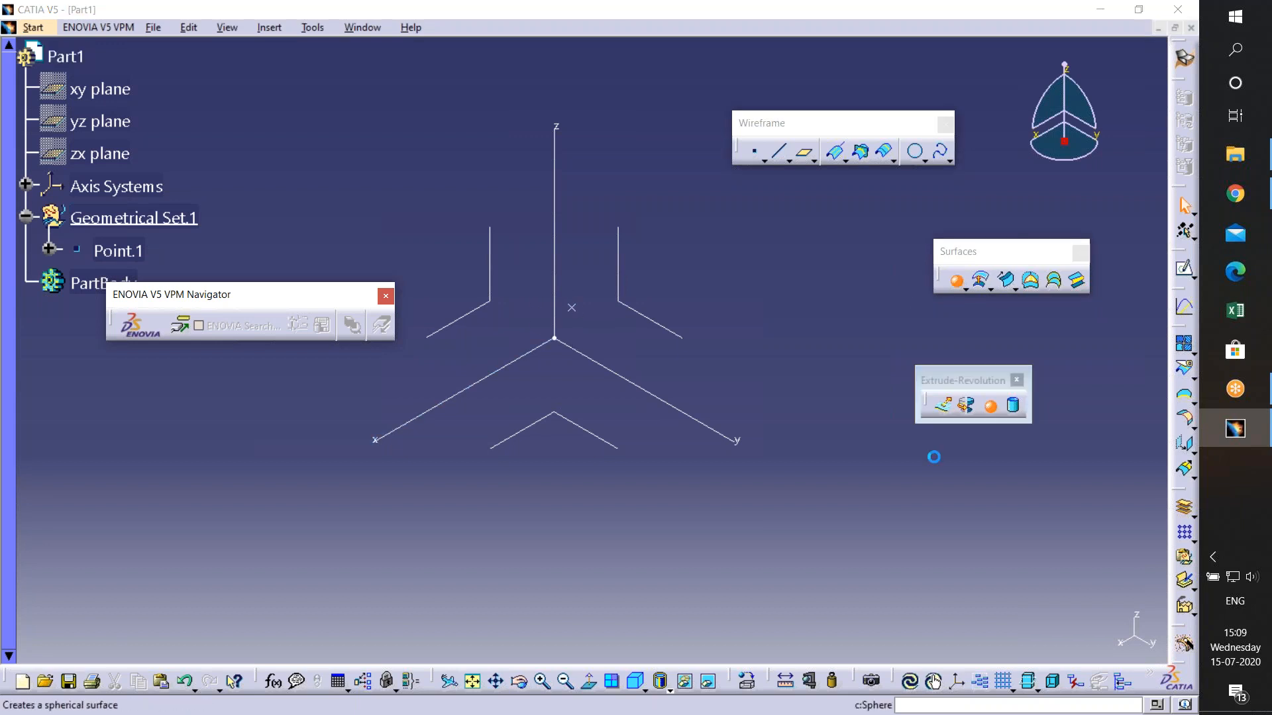
click(571, 307)
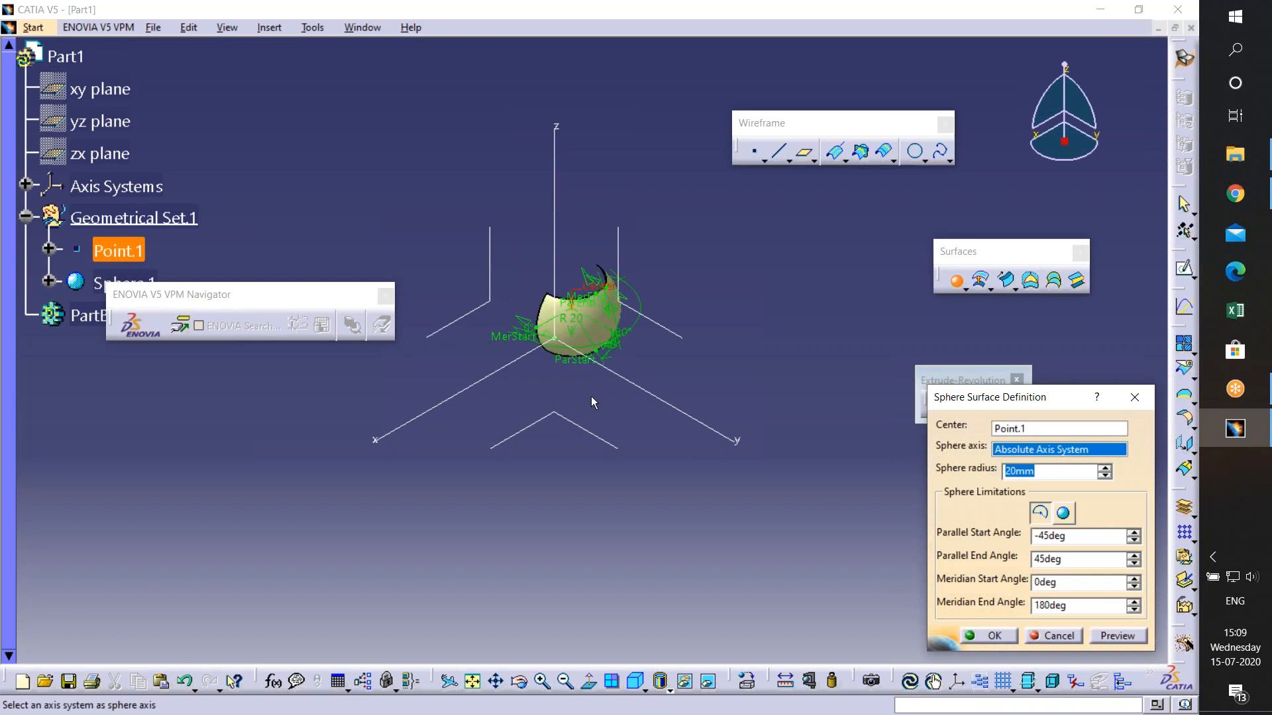
middle_drag(591, 398, 788, 325)
middle_drag(576, 255, 669, 345)
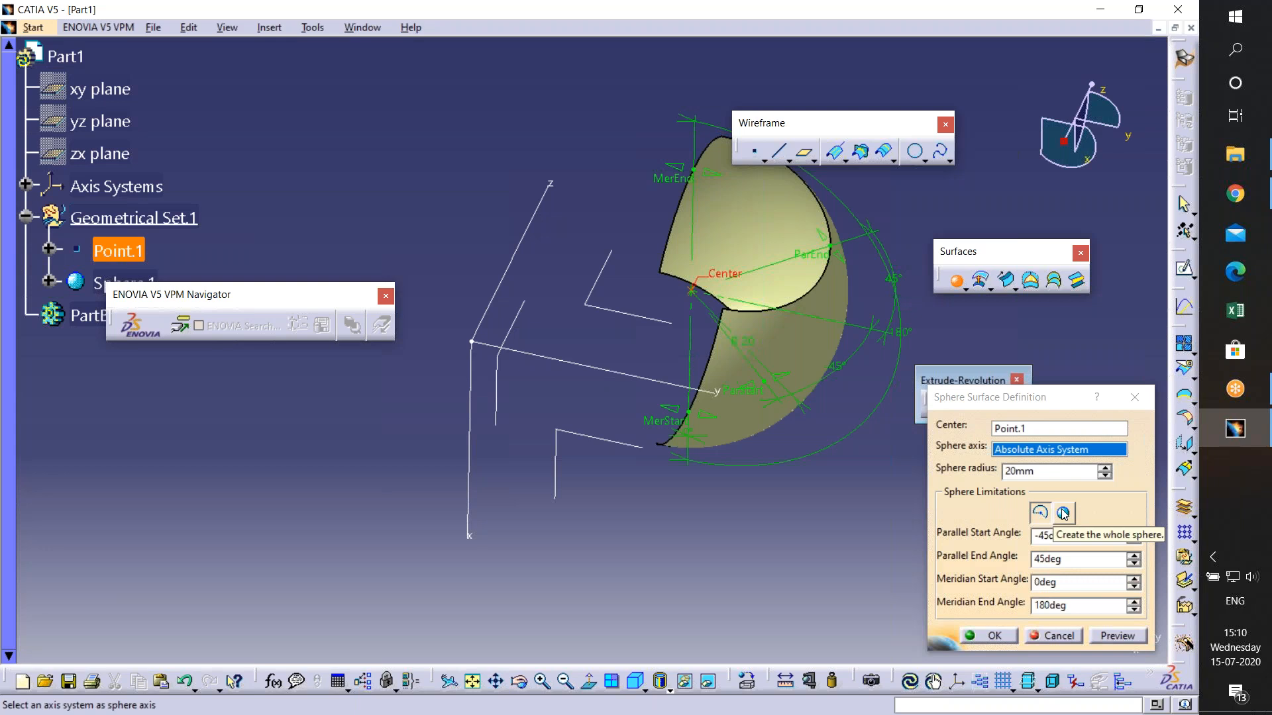
- Switch the surface to a whole sphere and set the sphere radius to 18 mm
click(1063, 513)
middle_drag(662, 357, 562, 420)
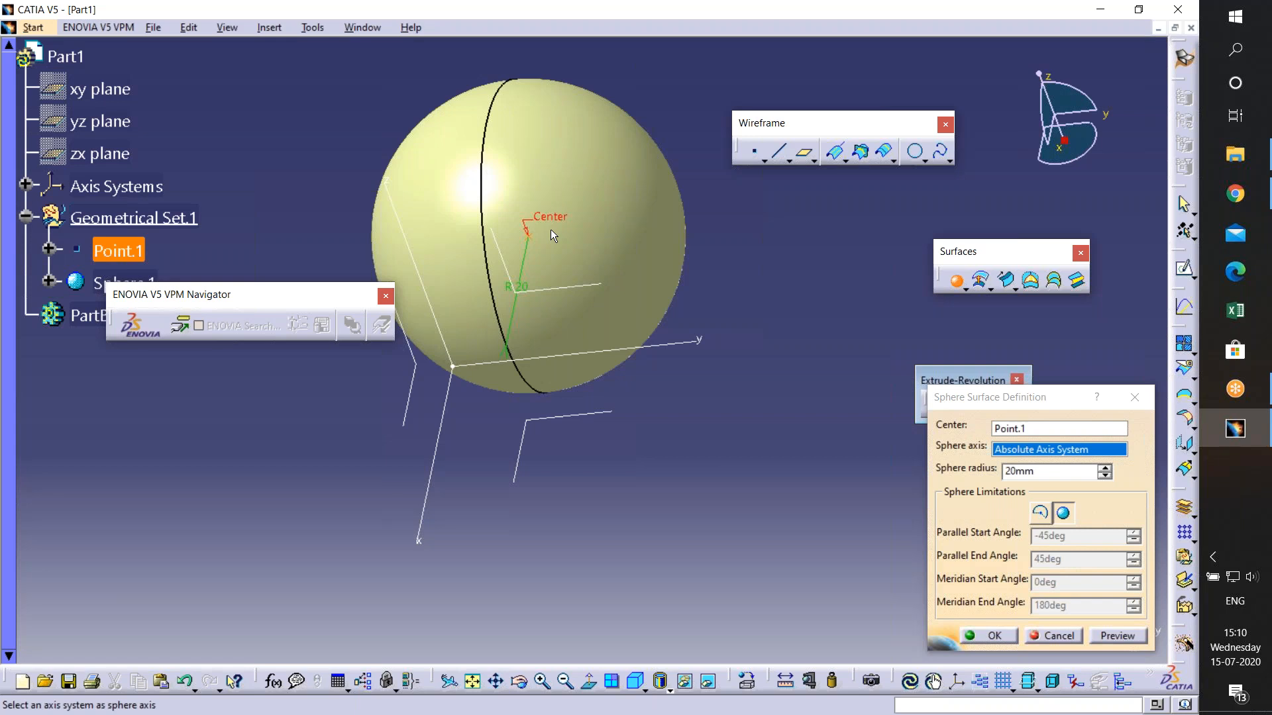
click(1105, 468)
click(1105, 476)
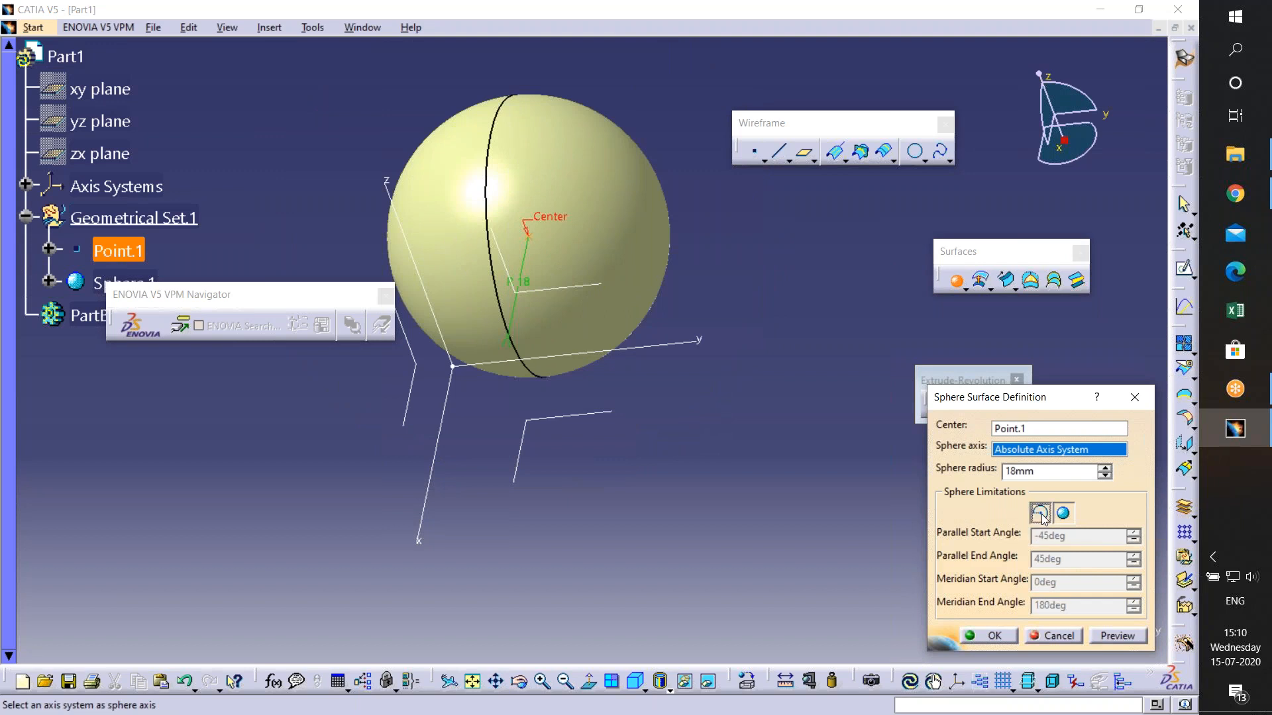
- Switch the sphere back to the angle-limited form and inspect its parallel and meridian limits
click(1042, 515)
middle_drag(685, 384, 755, 331)
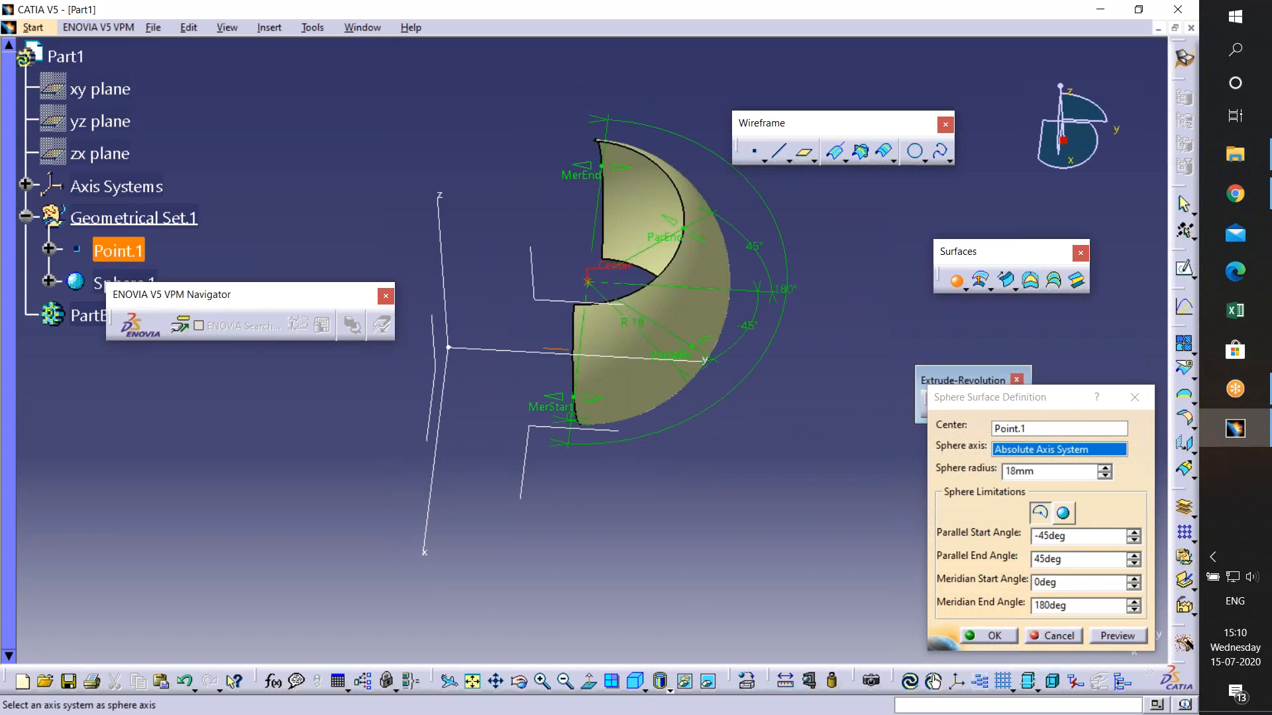
middle_drag(628, 453, 583, 528)
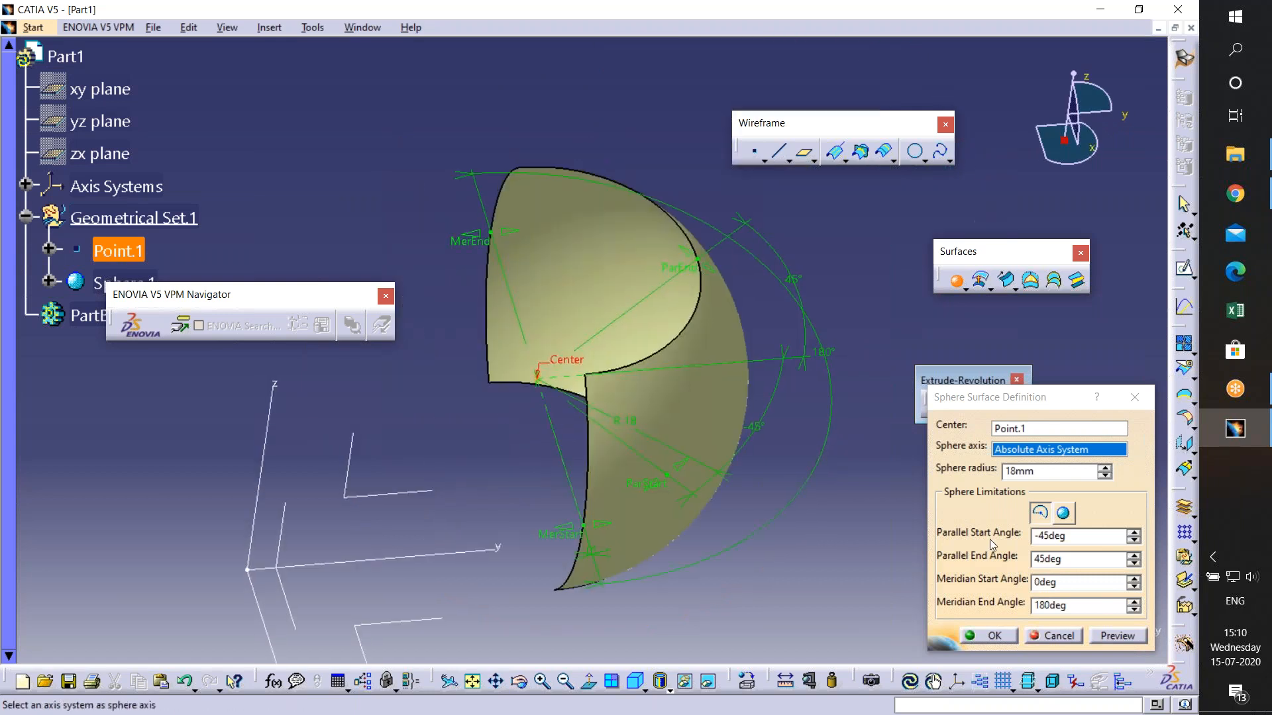
- Vary the sphere's Parallel Start Angle in both directions and set it to -90 deg
click(1136, 533)
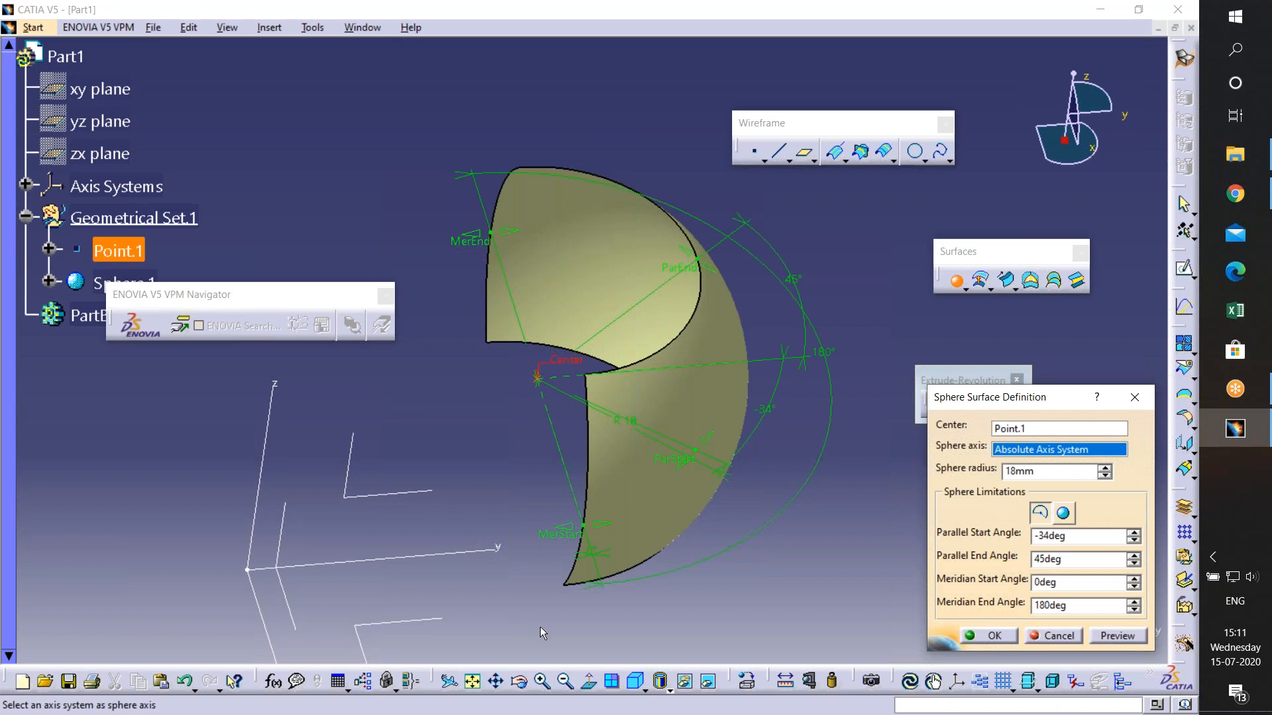
click(1135, 533)
click(1134, 533)
click(1134, 541)
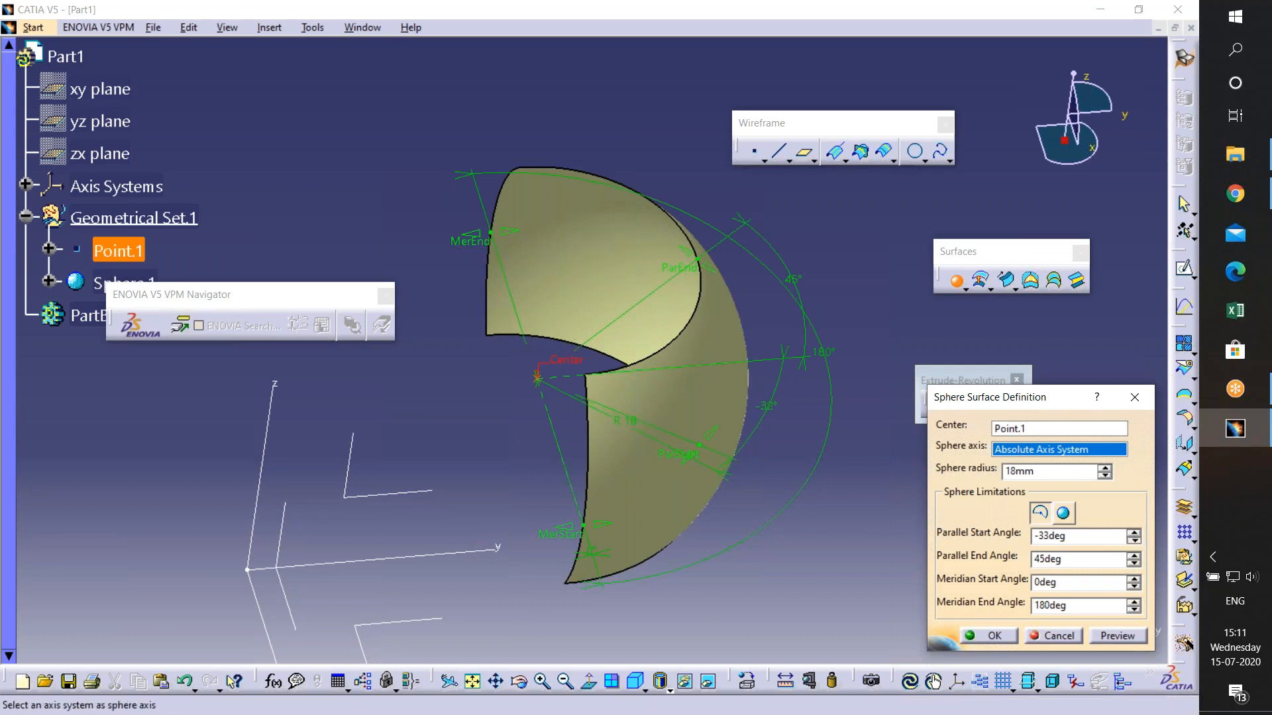
click(1135, 541)
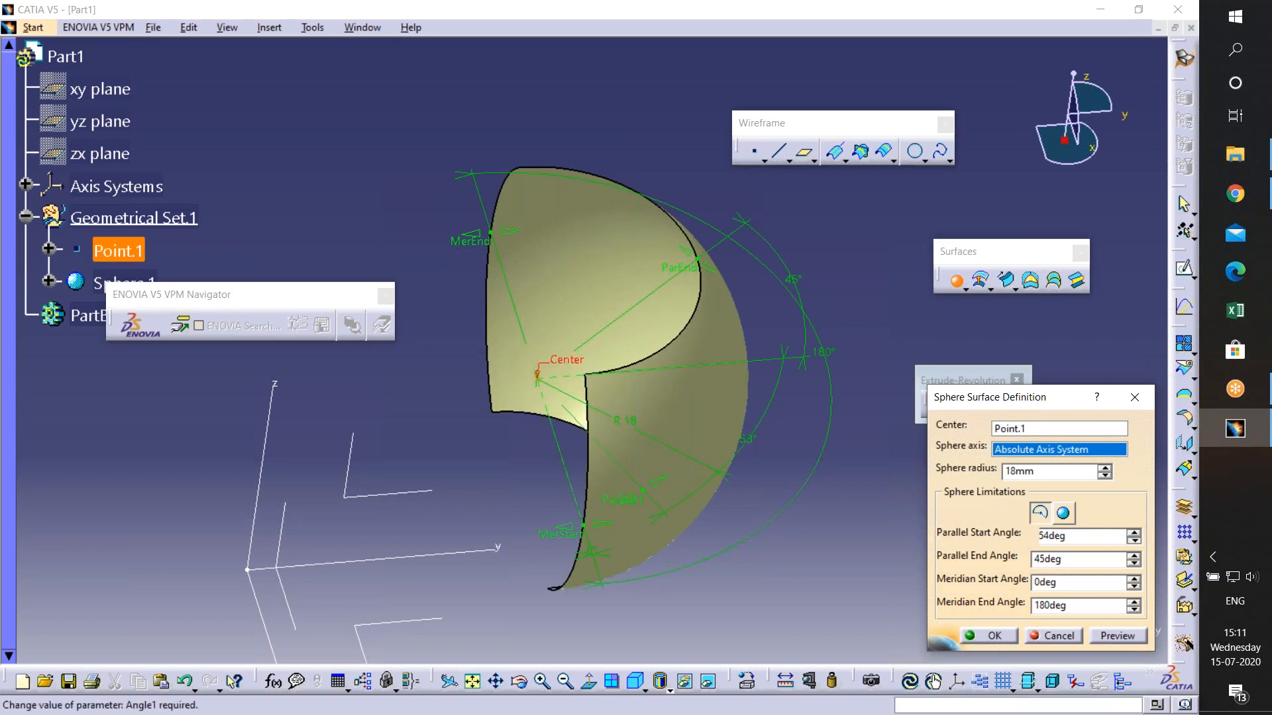
click(1134, 541)
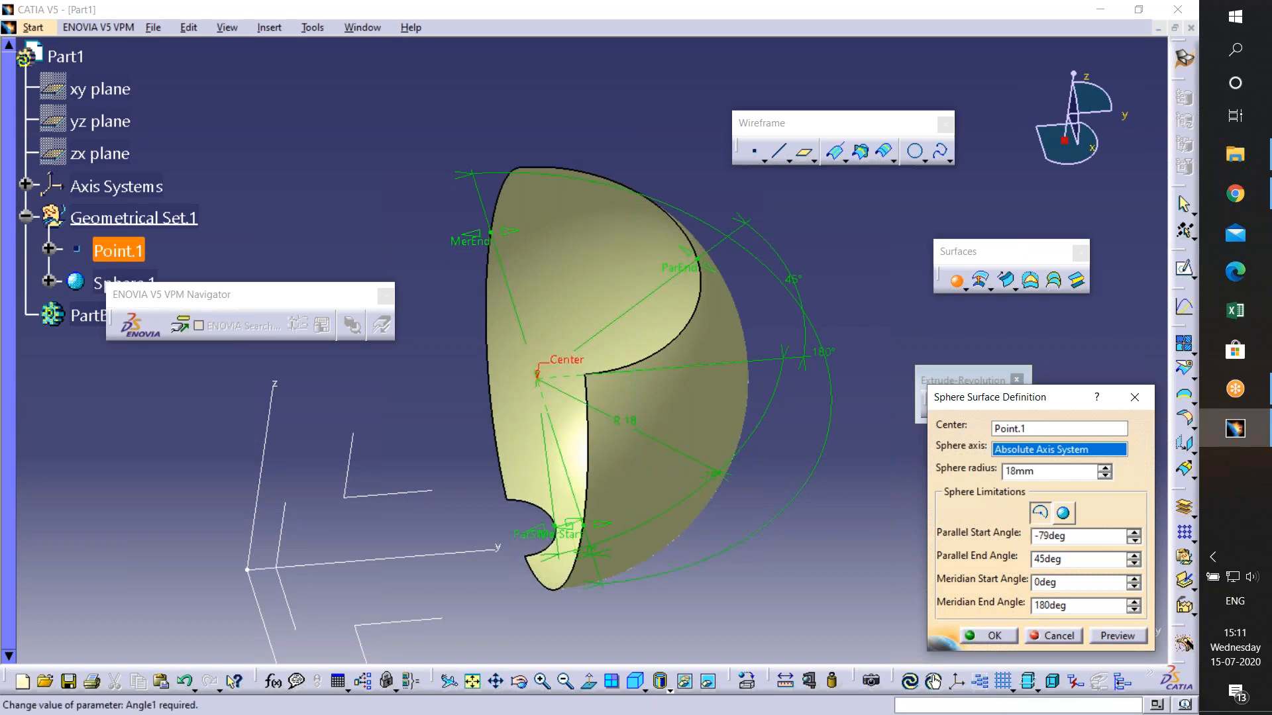
click(1135, 541)
click(1135, 541)
click(1134, 541)
click(1135, 541)
click(1134, 541)
click(1135, 541)
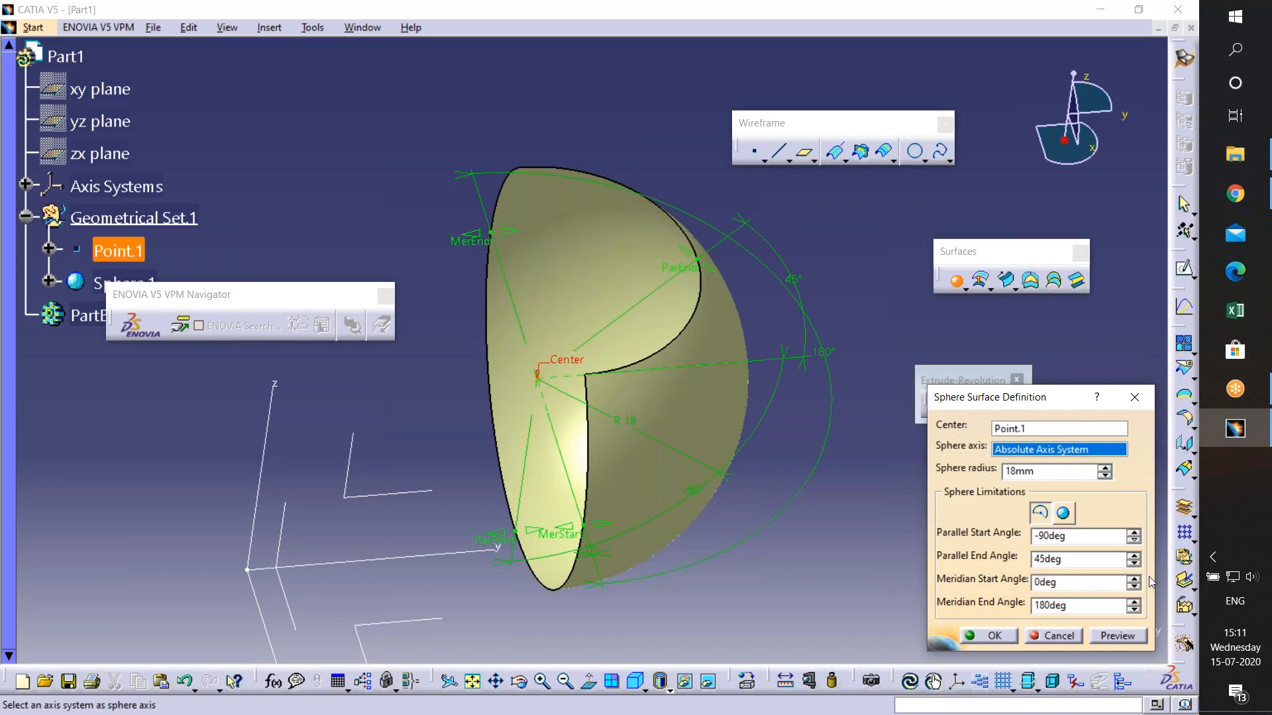
- Raise the sphere's Parallel End Angle to 90 deg
click(1134, 556)
click(1134, 556)
click(1134, 556)
click(1134, 555)
click(1134, 556)
click(1134, 555)
click(1134, 556)
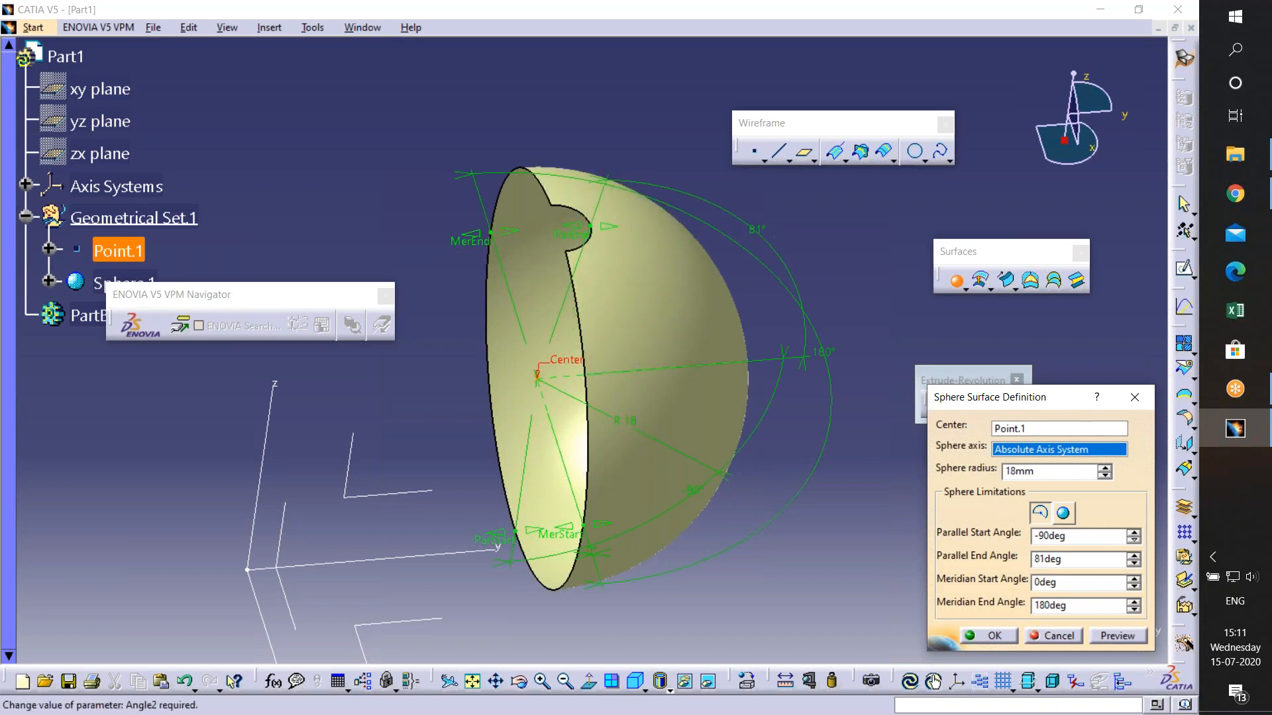
click(1134, 555)
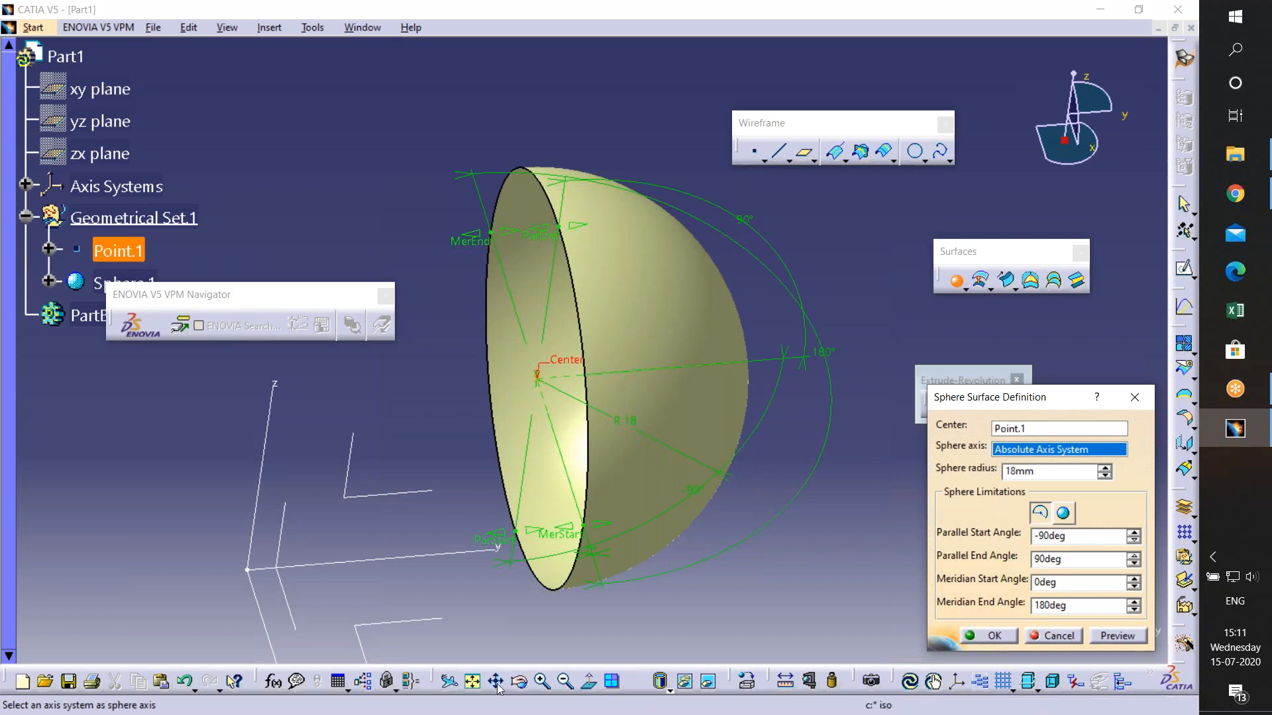
- Try other values for the sphere's Meridian Start Angle, such as 4 deg, and return it to 0 deg
click(1135, 580)
click(1134, 580)
click(1135, 579)
click(1135, 579)
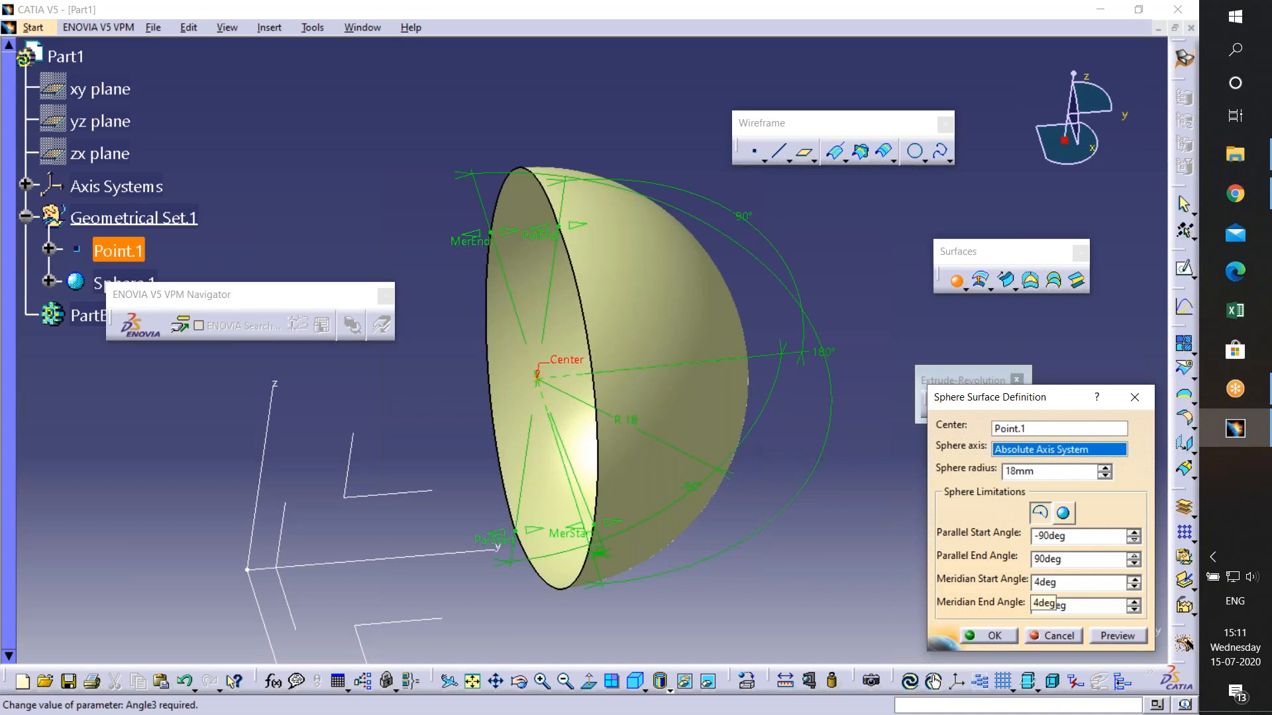
click(1135, 587)
click(1134, 588)
click(1135, 587)
click(1134, 588)
click(1134, 588)
click(1135, 588)
click(1135, 580)
click(1135, 579)
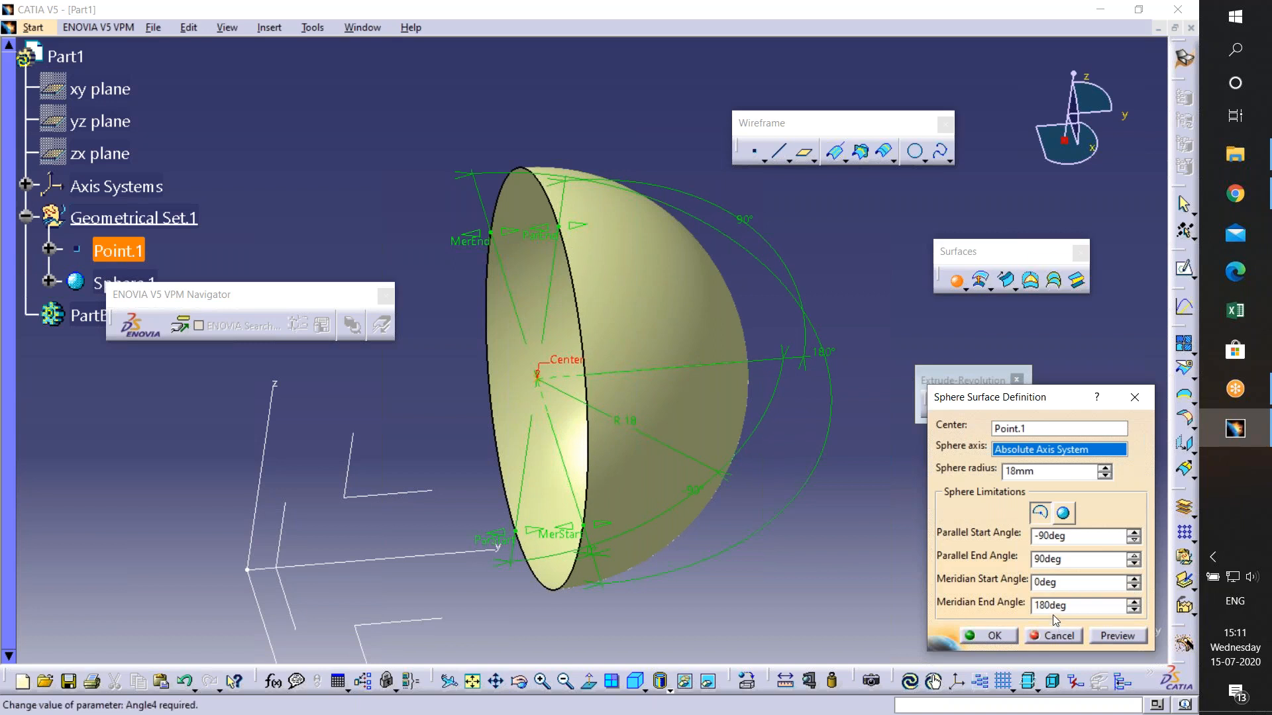
- Try a Meridian End Angle of 262 deg on the sphere and discard the sphere definition
click(1135, 603)
click(1135, 603)
drag(1133, 603, 1133, 605)
middle_drag(424, 463, 549, 444)
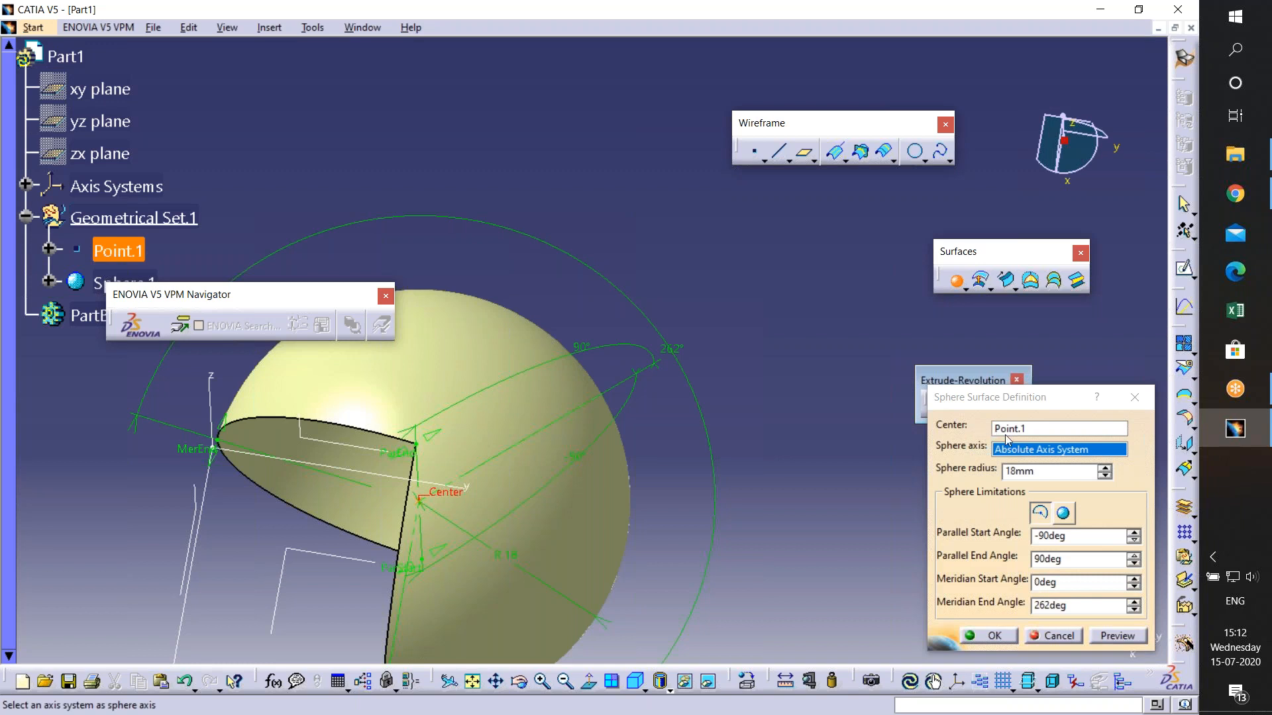
click(1058, 636)
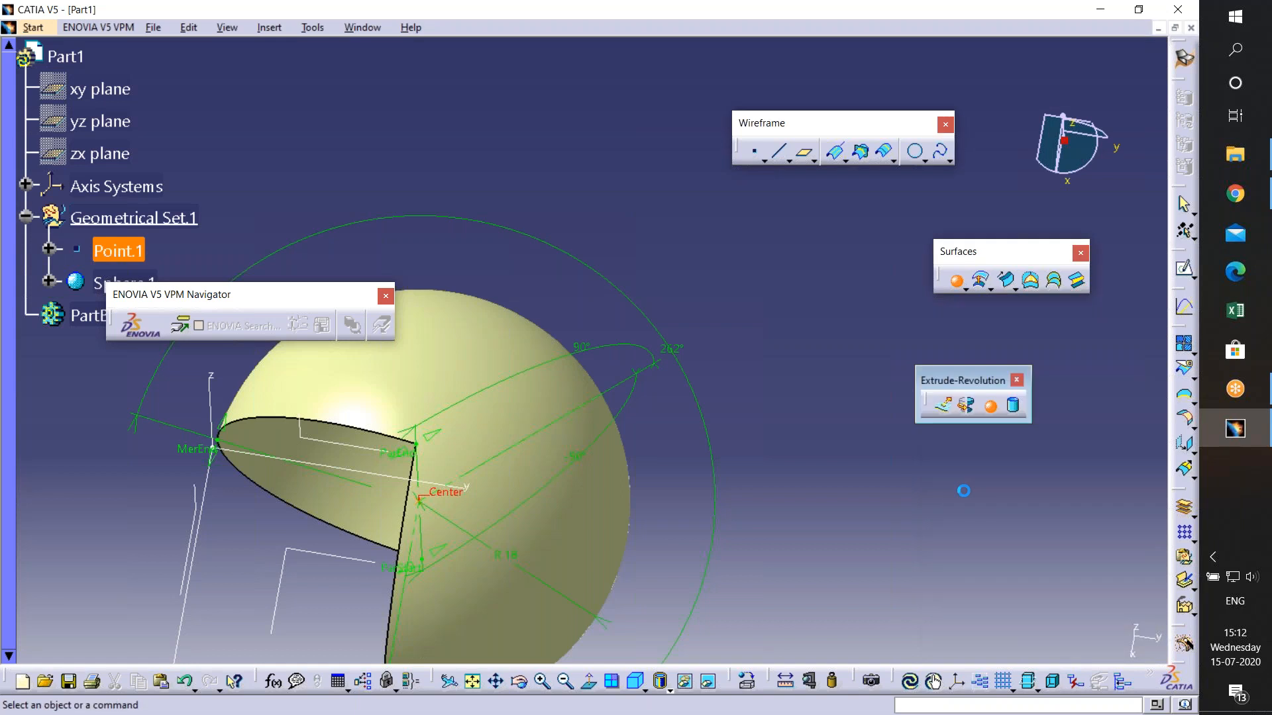
middle_drag(963, 488, 974, 503)
middle_drag(351, 272, 679, 381)
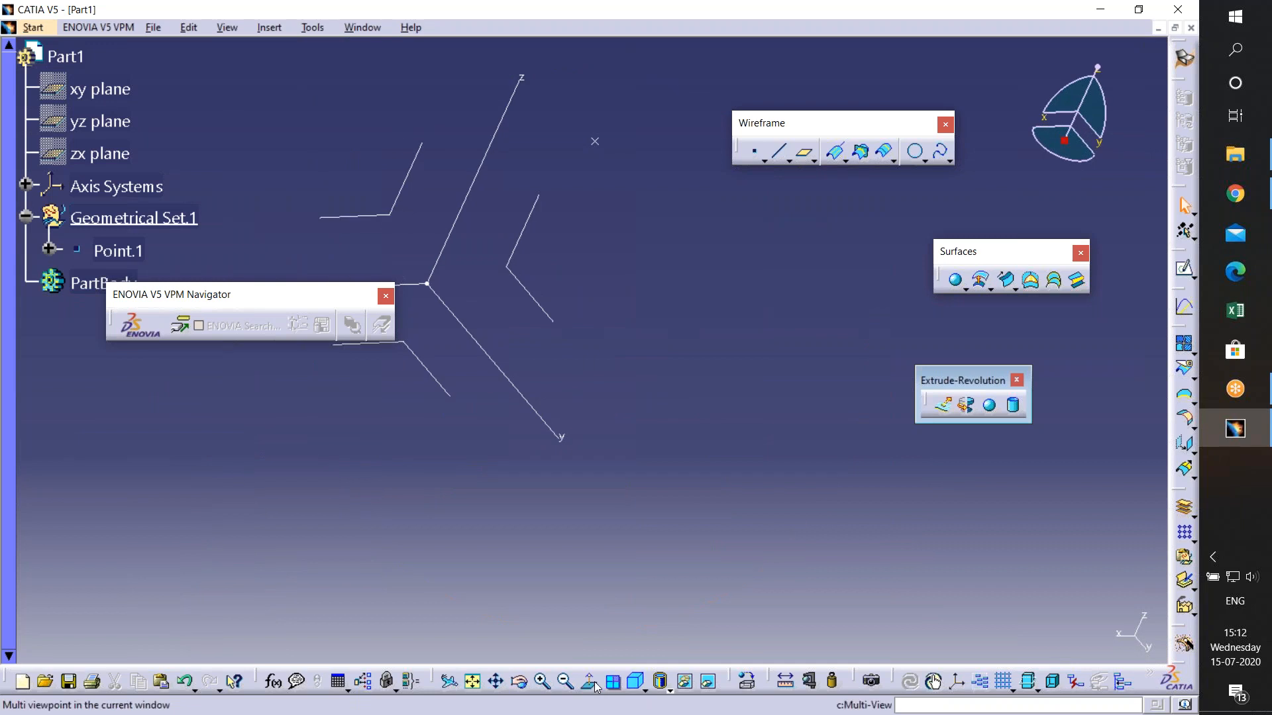
- Sketch a circle about 17.8 mm in diameter on the yz plane, clear of the origin
click(635, 682)
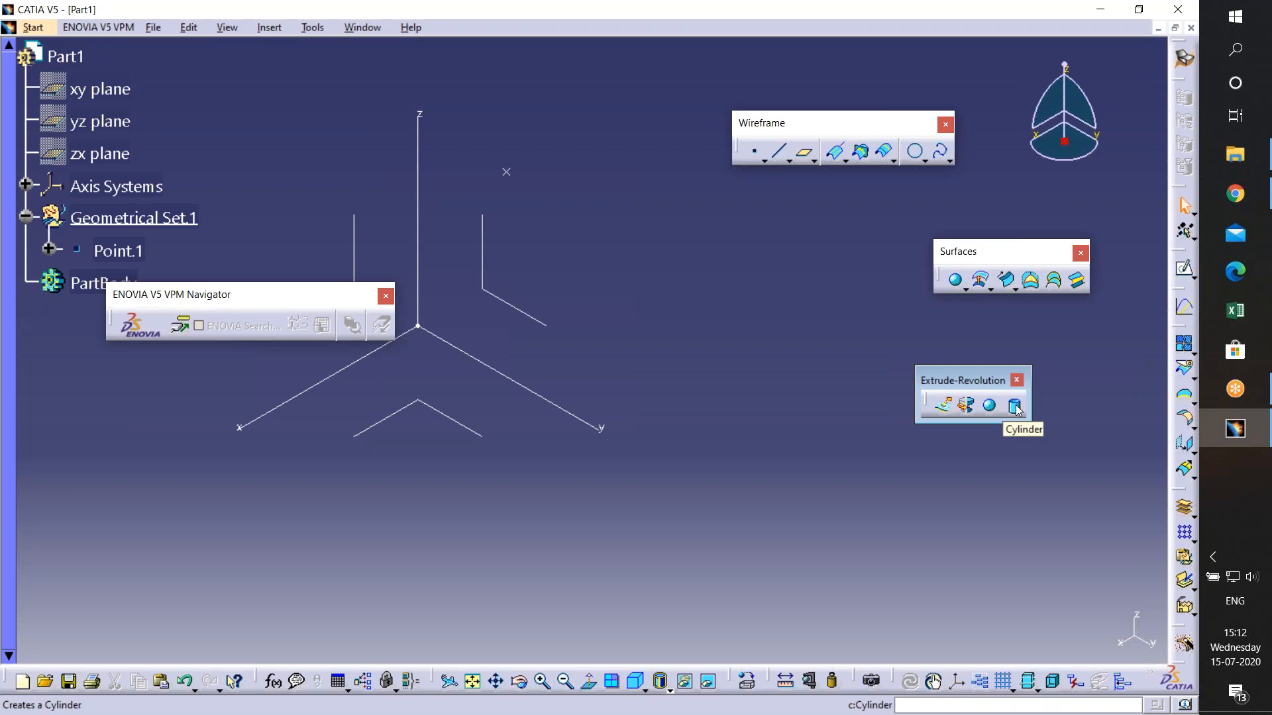
click(527, 310)
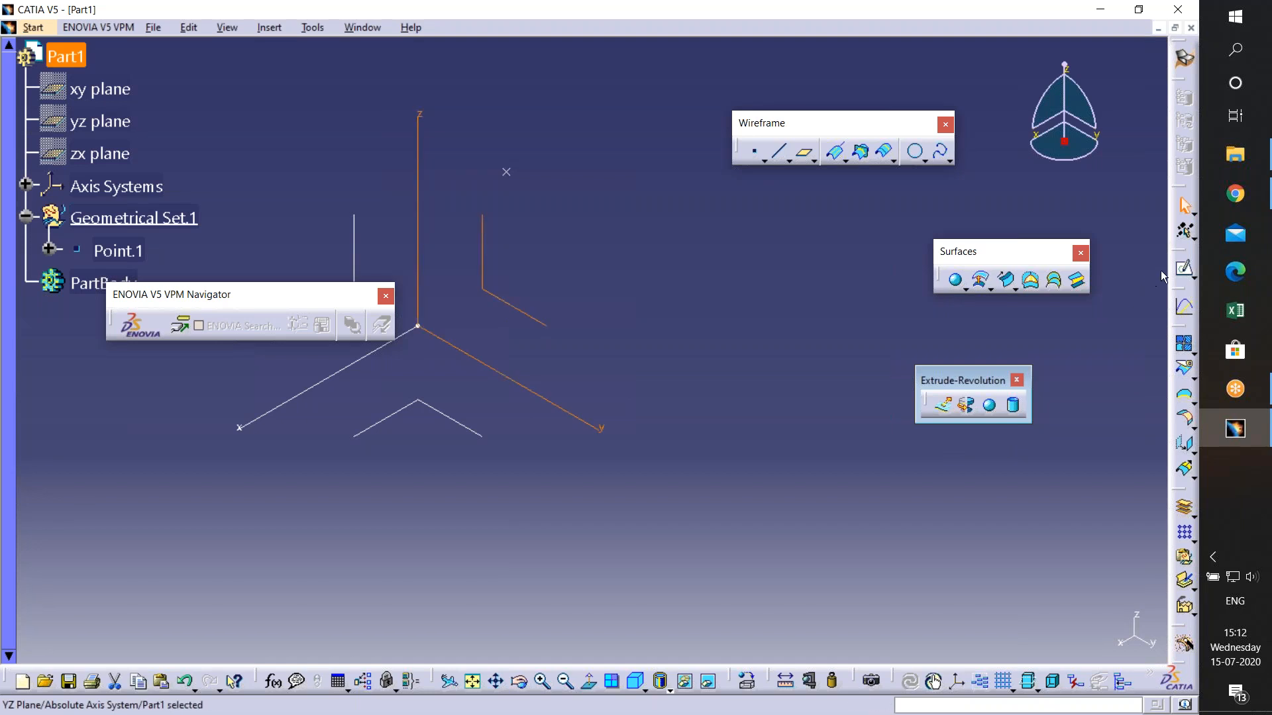
click(1182, 270)
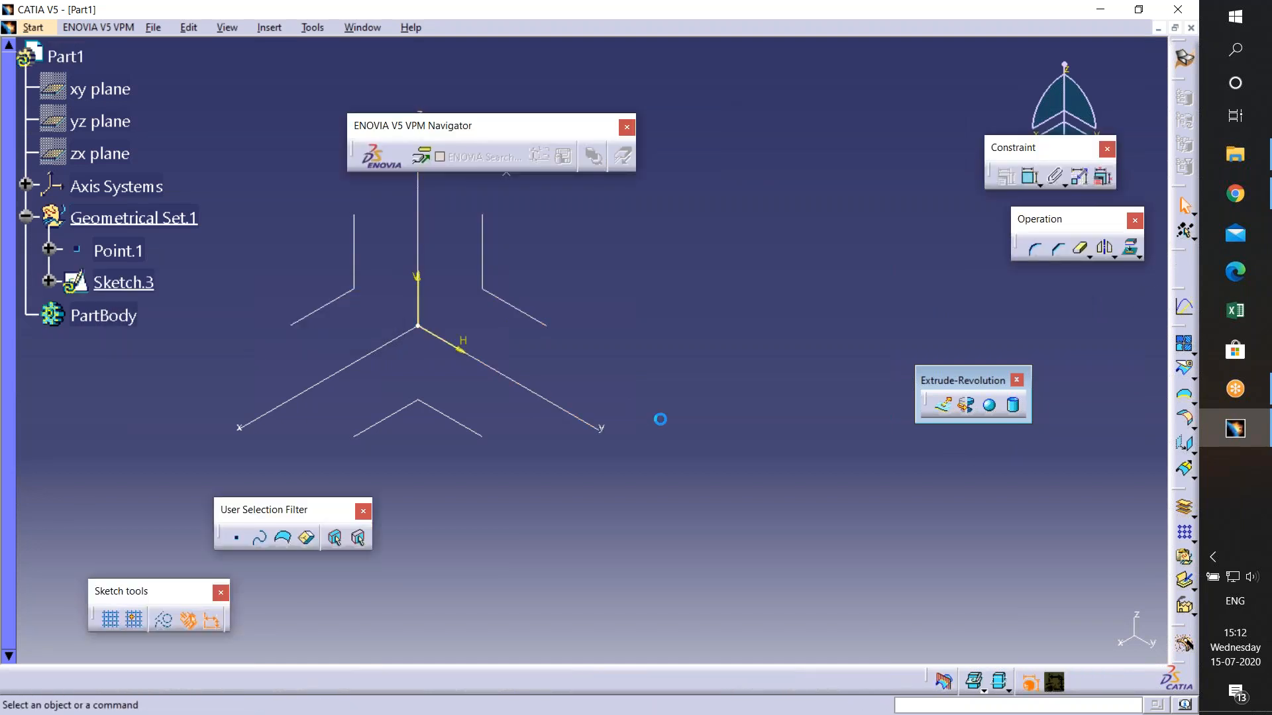
click(1184, 364)
click(731, 320)
click(828, 361)
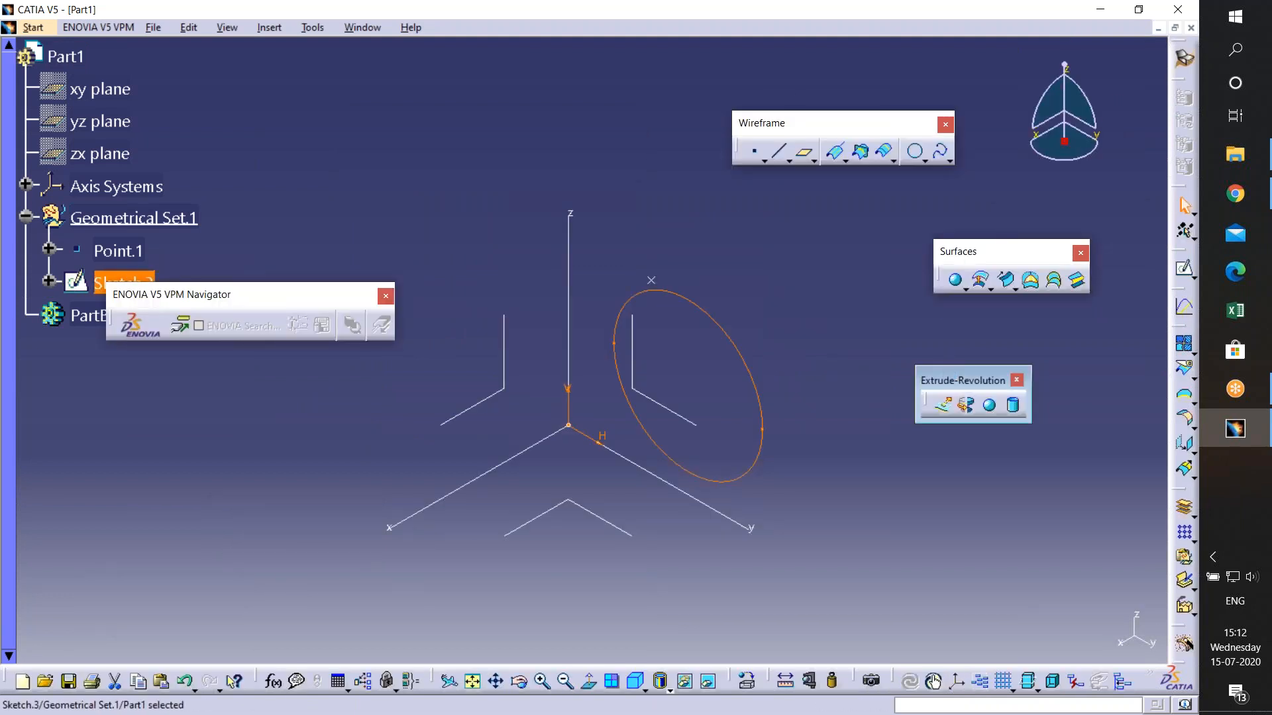
- Extrude the sketched circle into a surface 20 mm along the sketch normal
click(944, 405)
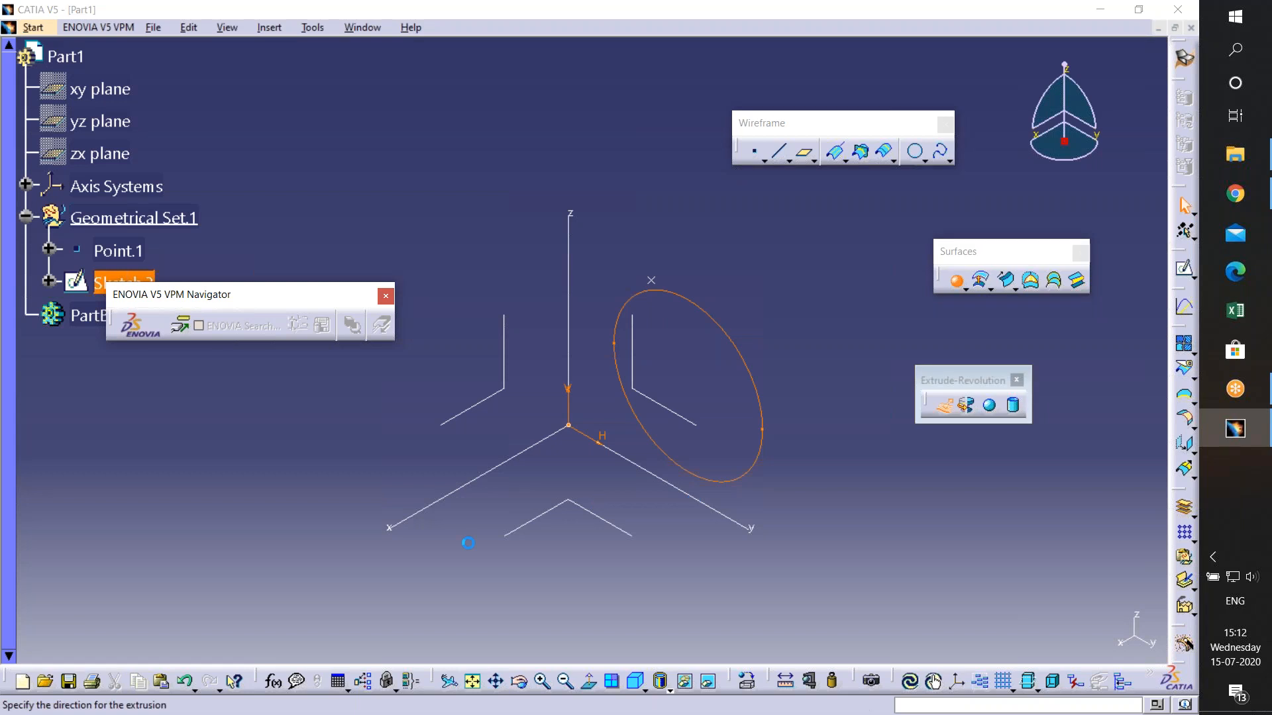
middle_drag(832, 547, 844, 529)
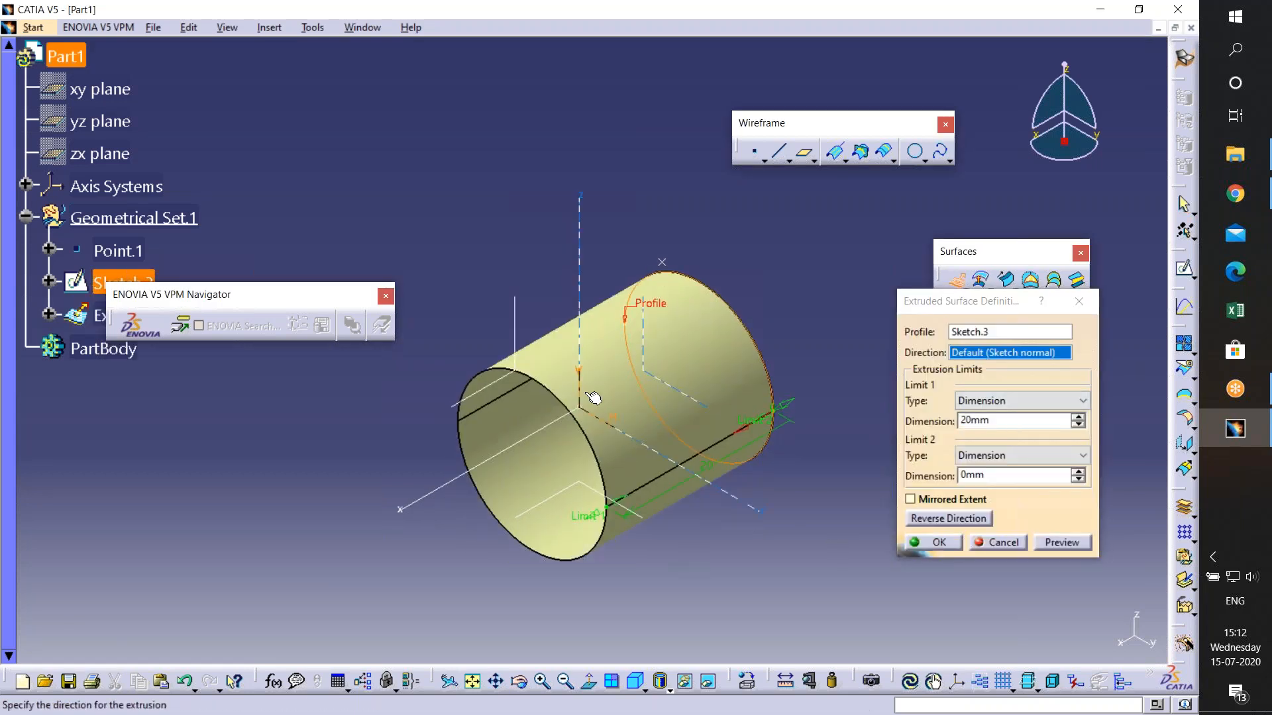
mouse_move(708, 428)
middle_down()
mouse_move(685, 415)
mouse_move(648, 465)
mouse_move(641, 232)
middle_up()
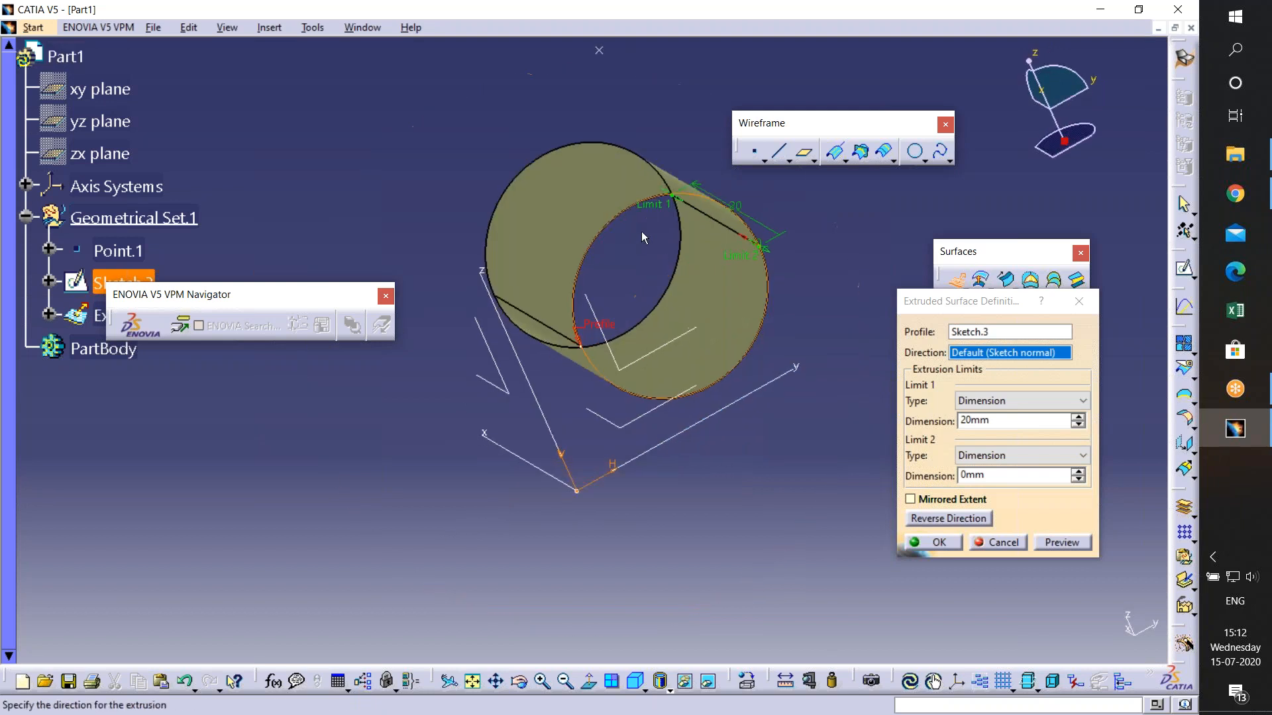
middle_drag(637, 278, 753, 457)
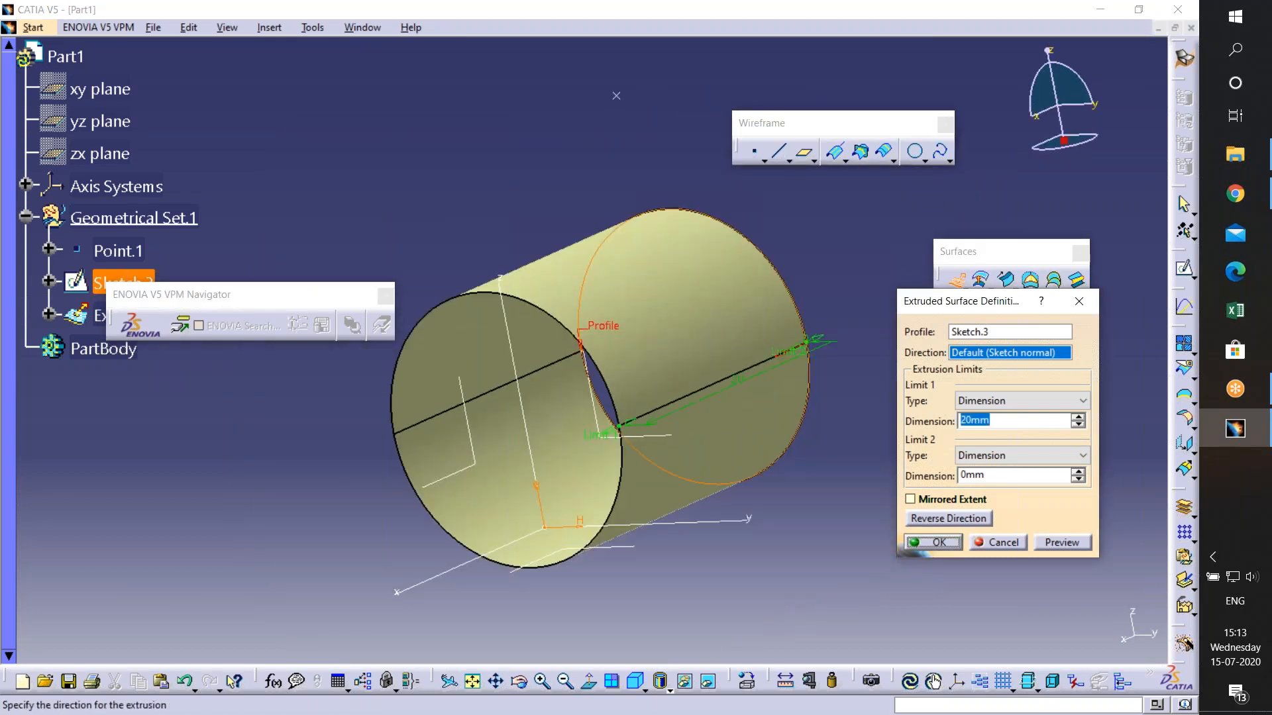
click(934, 543)
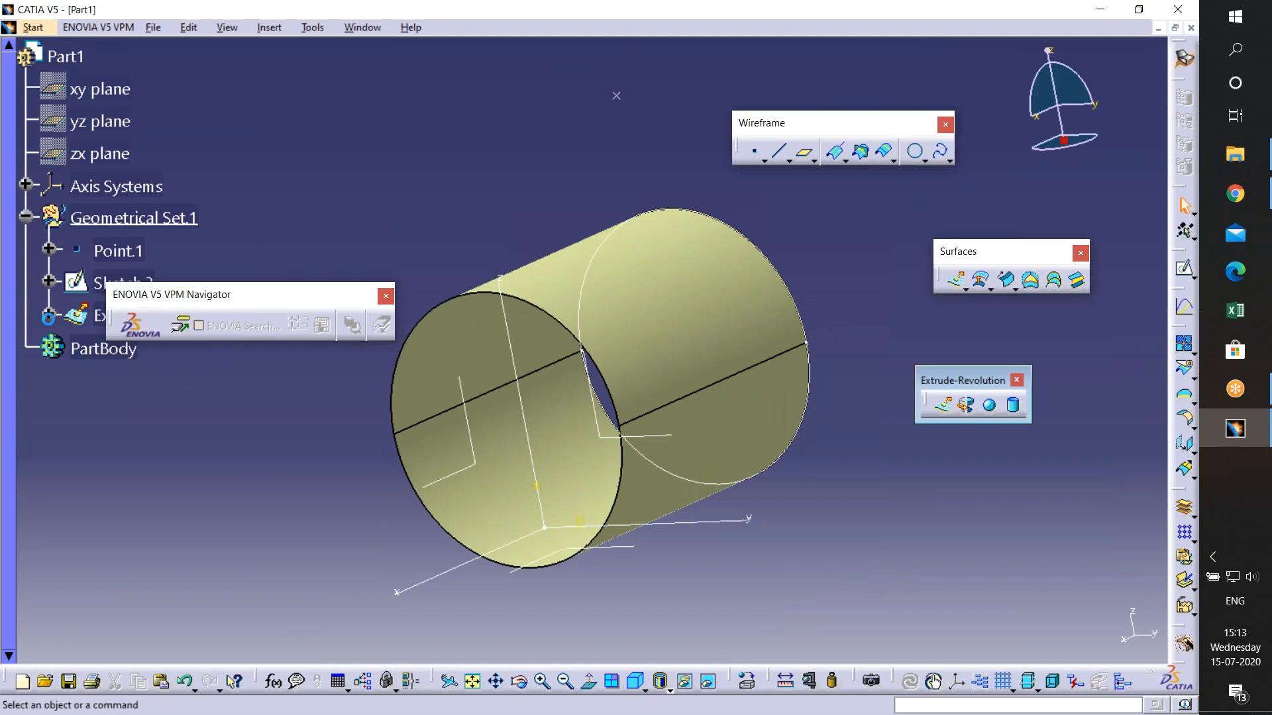
- Reopen the extrusion's circle sketch, constrain the circle's diameter to 20 mm and leave the sketch
click(48, 314)
drag(197, 296, 481, 176)
click(125, 284)
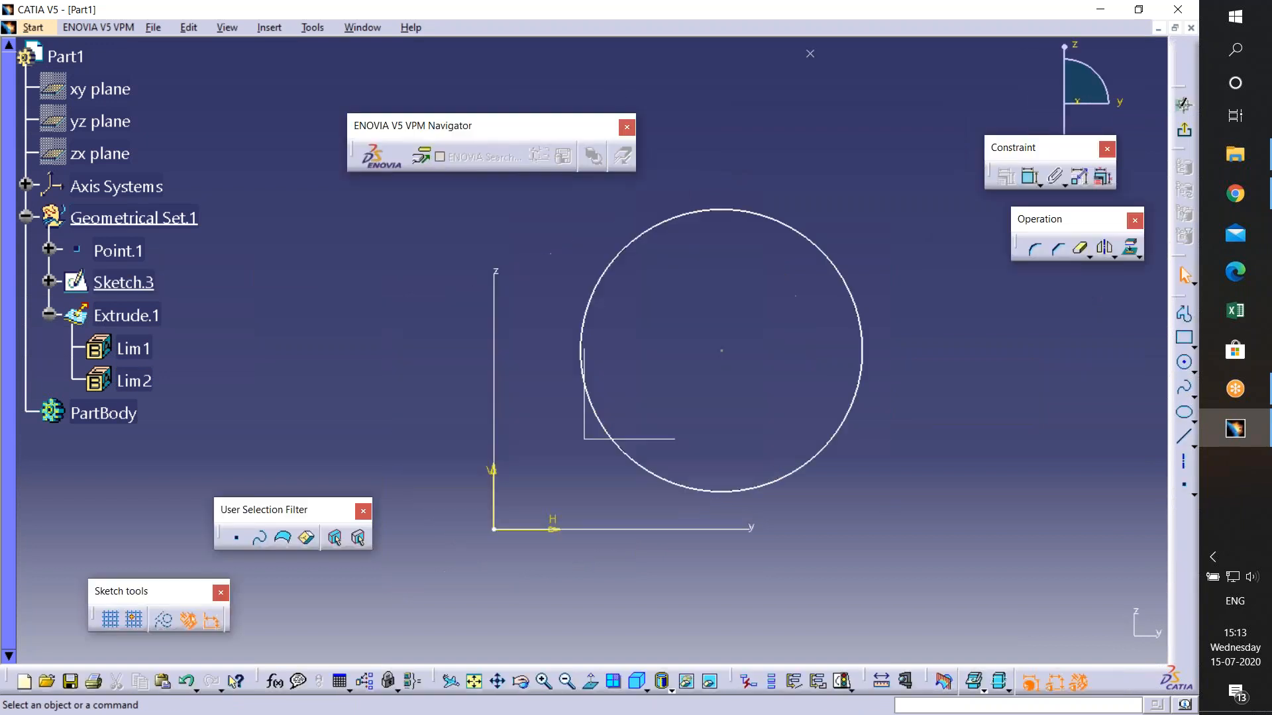
click(1030, 178)
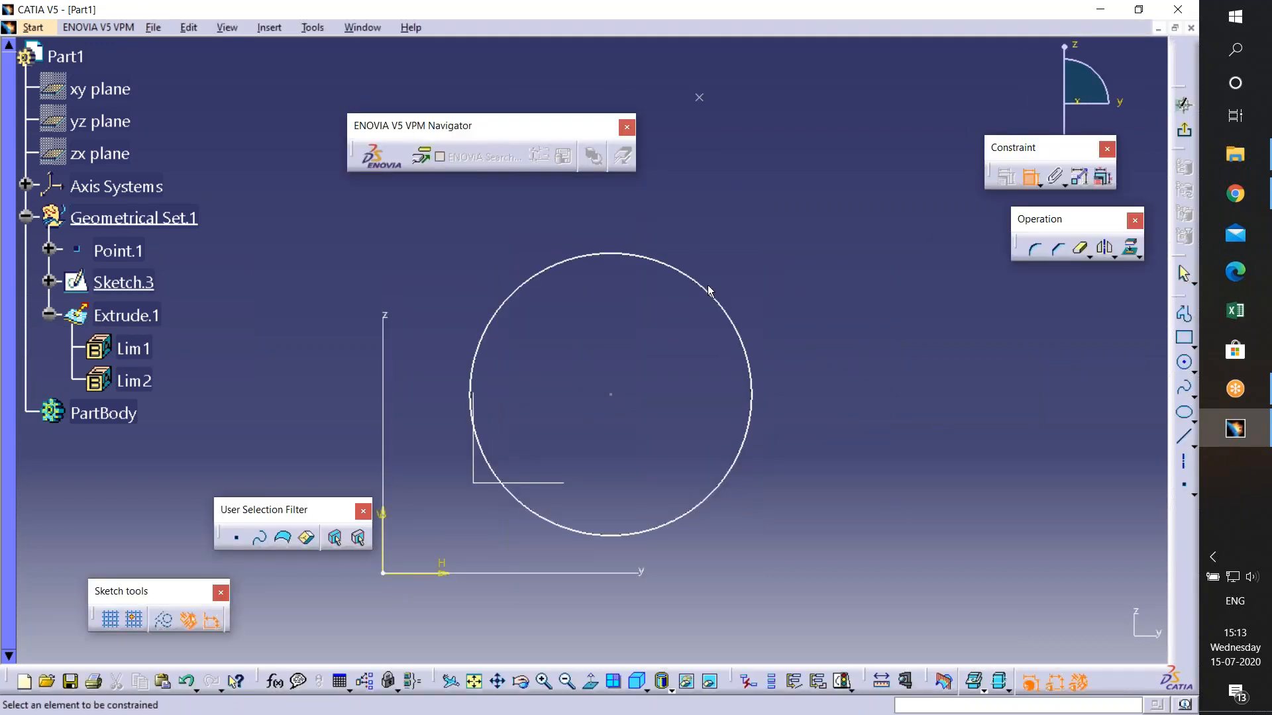
click(742, 343)
click(831, 245)
double_click(825, 247)
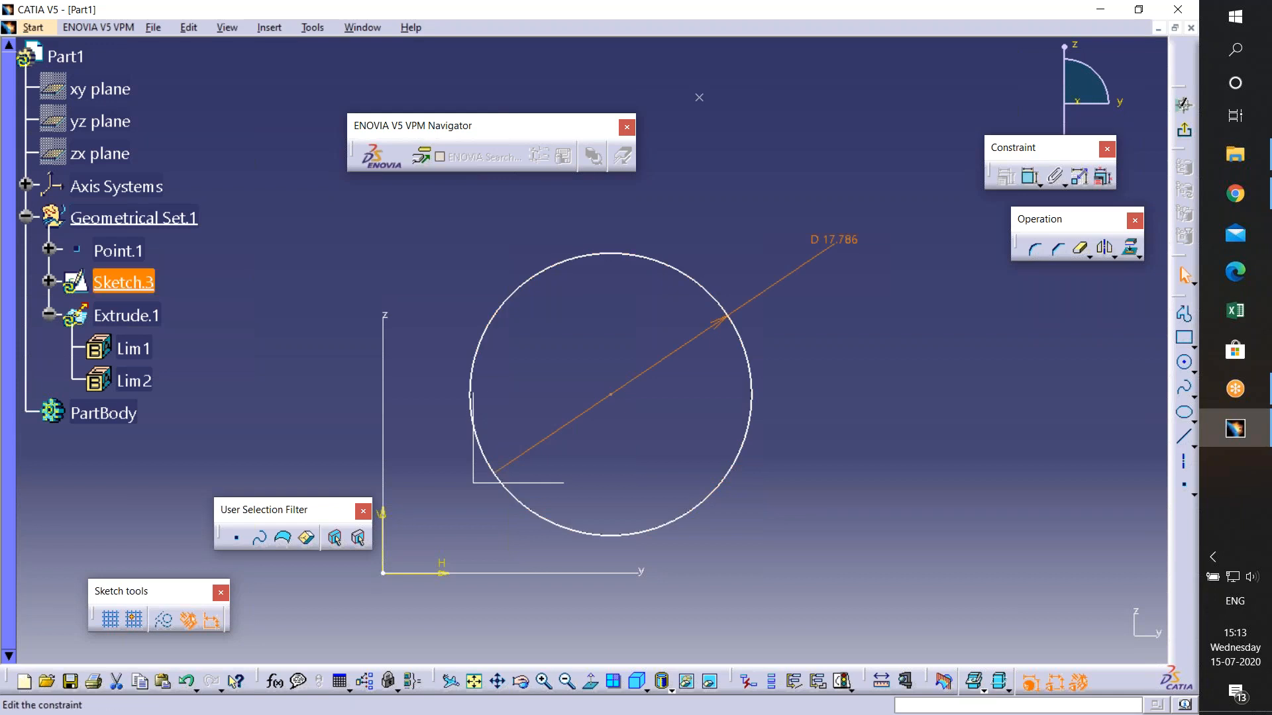
key(Return)
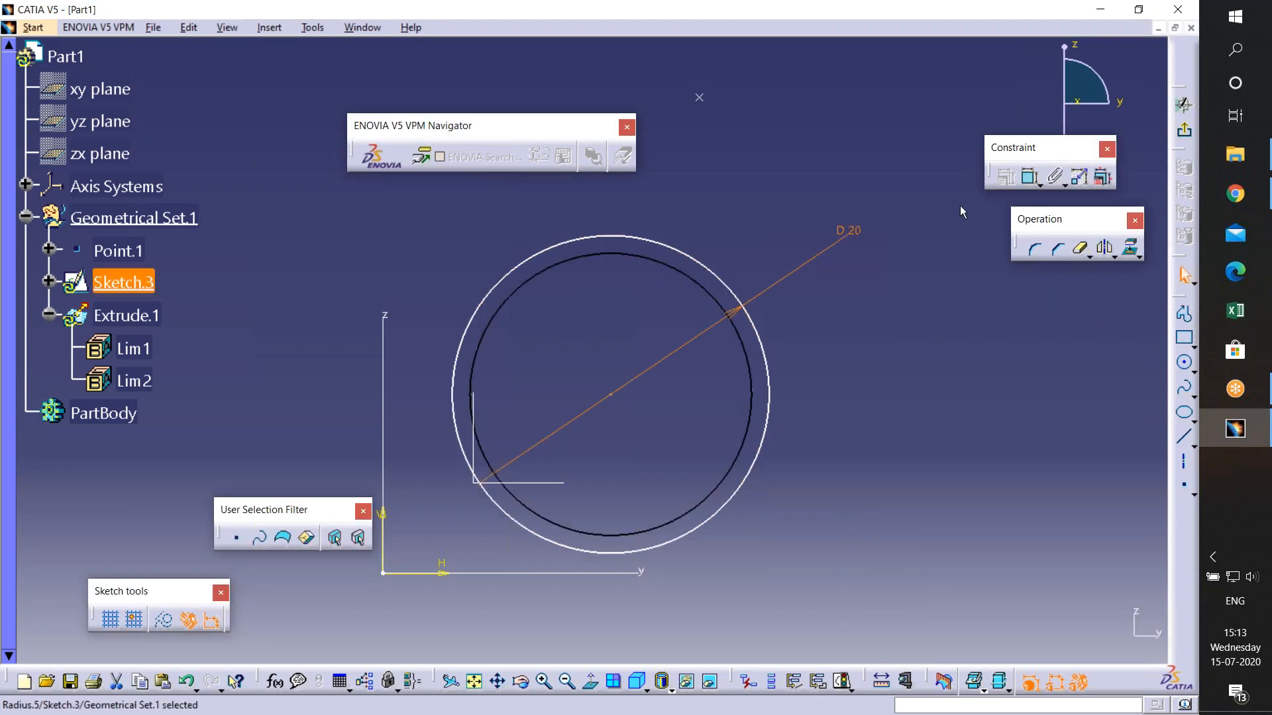
click(1185, 104)
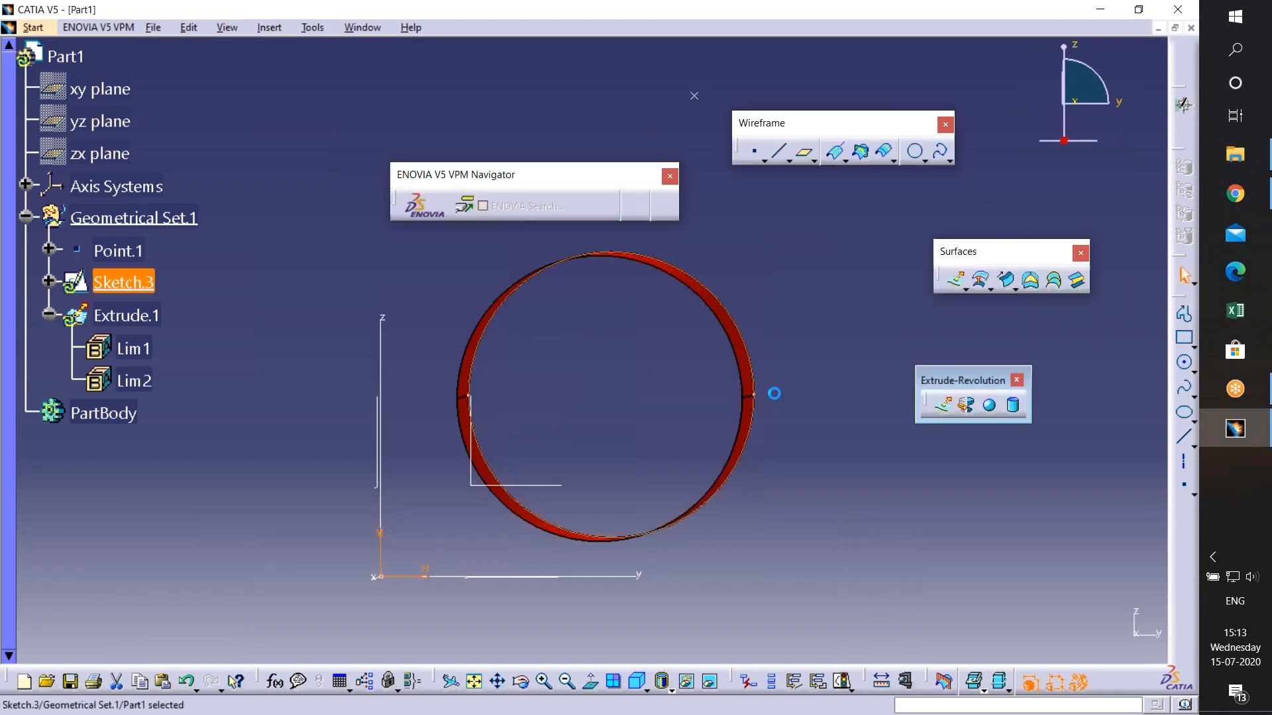
click(719, 514)
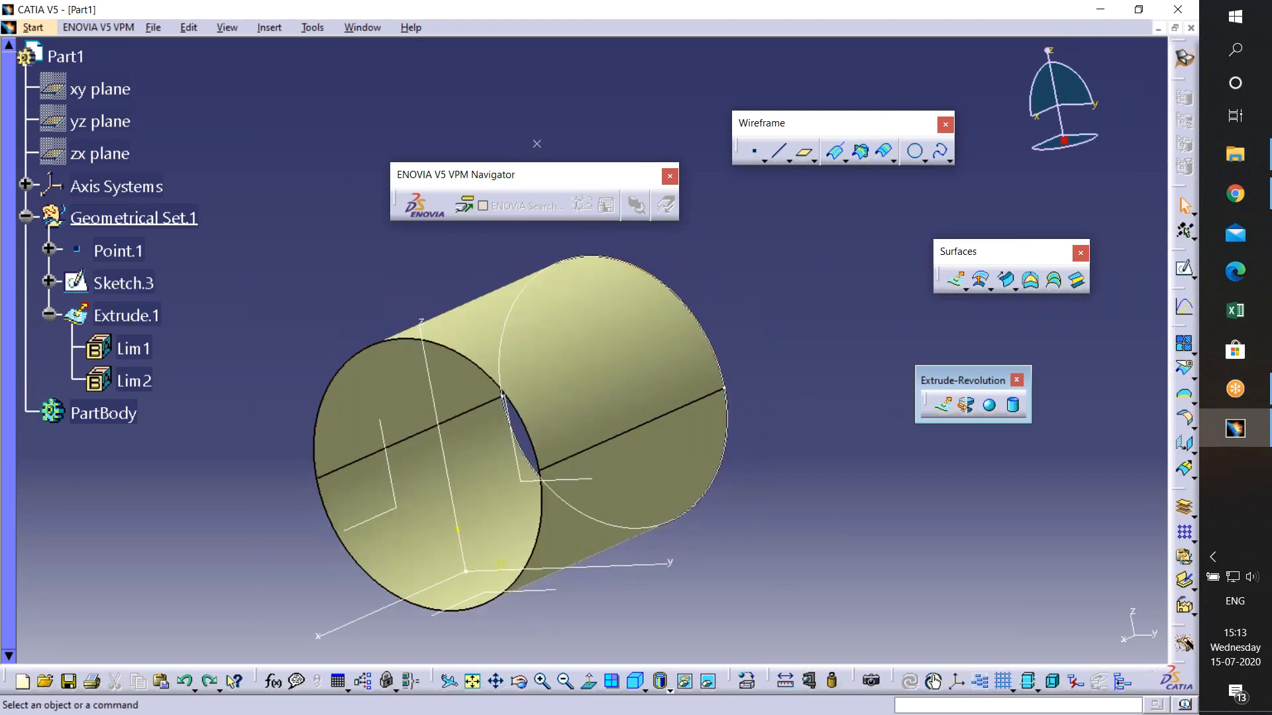
- Undo the circle's diameter edit, the extruded surface and the circle sketch
key(ctrl+z)
key(ctrl+z)
key(ctrl+z)
middle_drag(655, 481, 633, 589)
- Start a cylinder surface at Point.1, trying the Y and Z axes as direction before choosing the X axis
click(1013, 405)
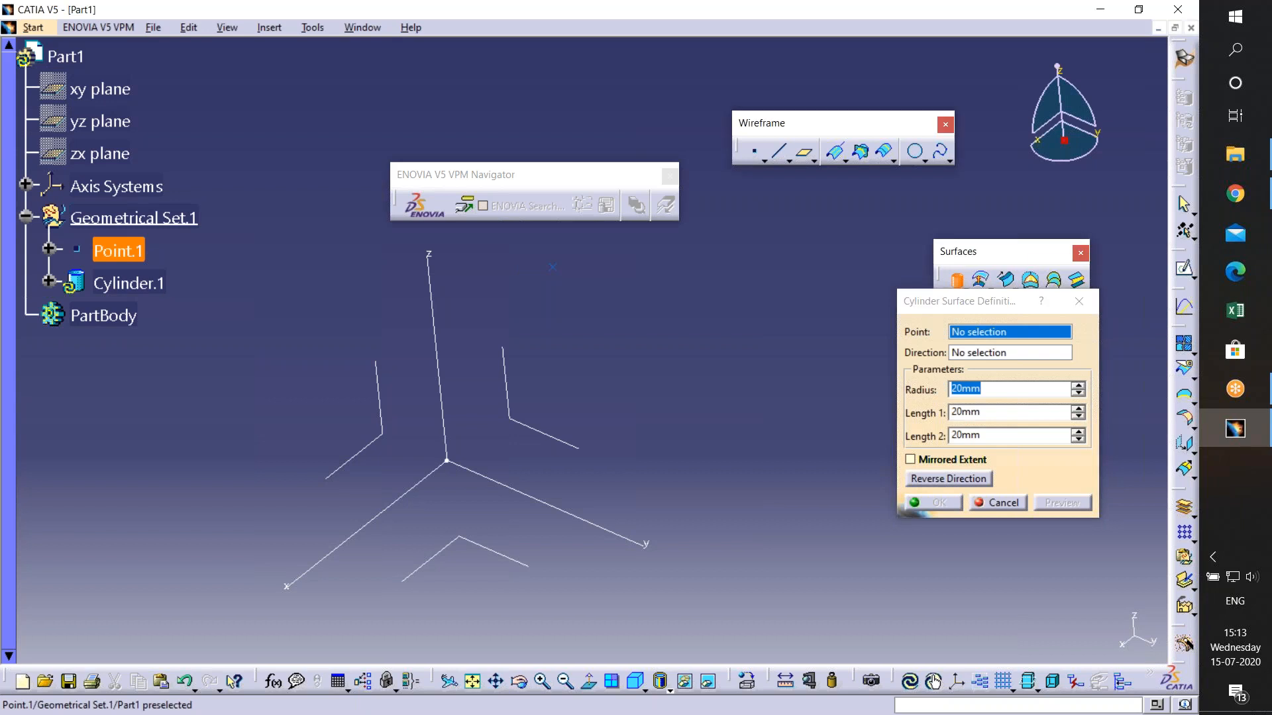
click(117, 251)
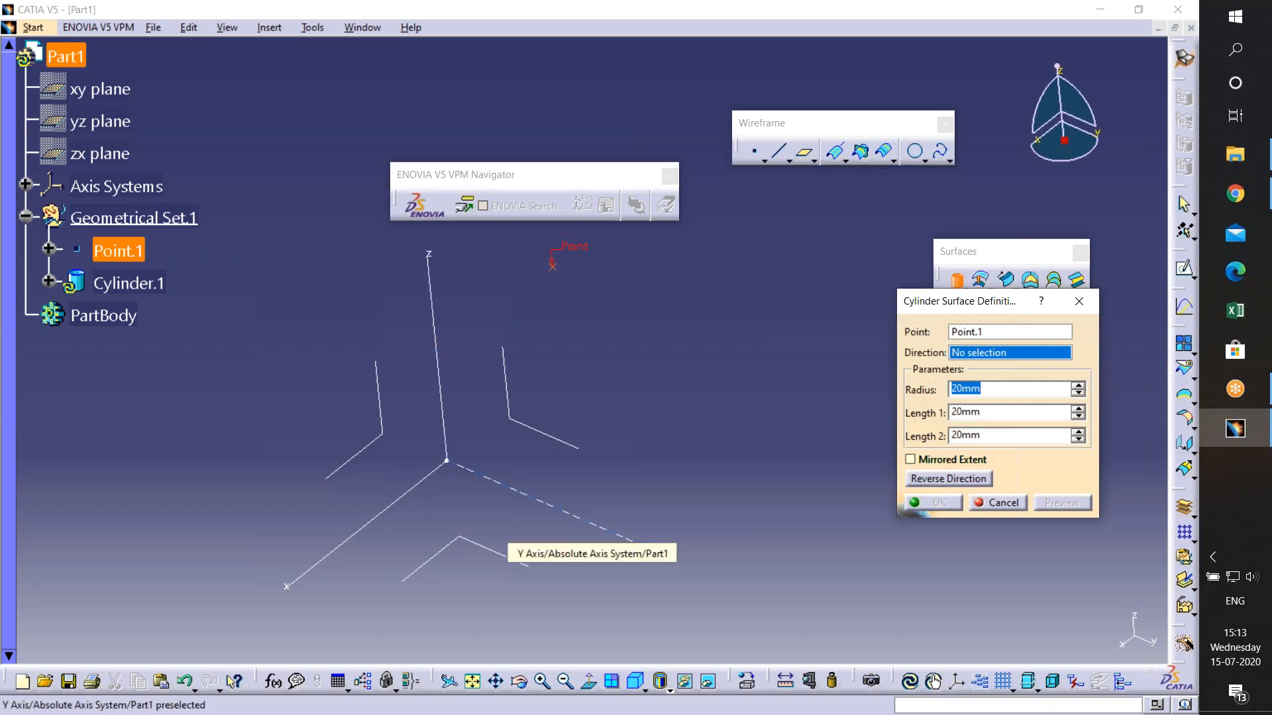
click(503, 489)
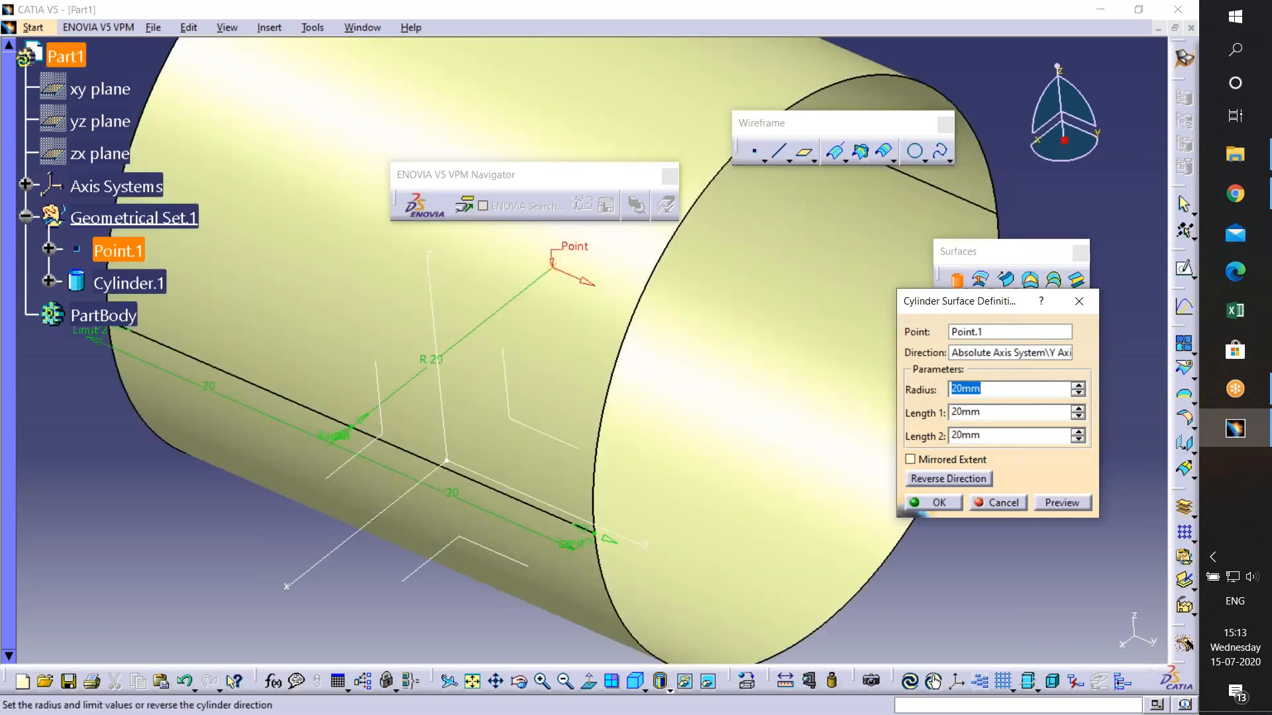
click(980, 353)
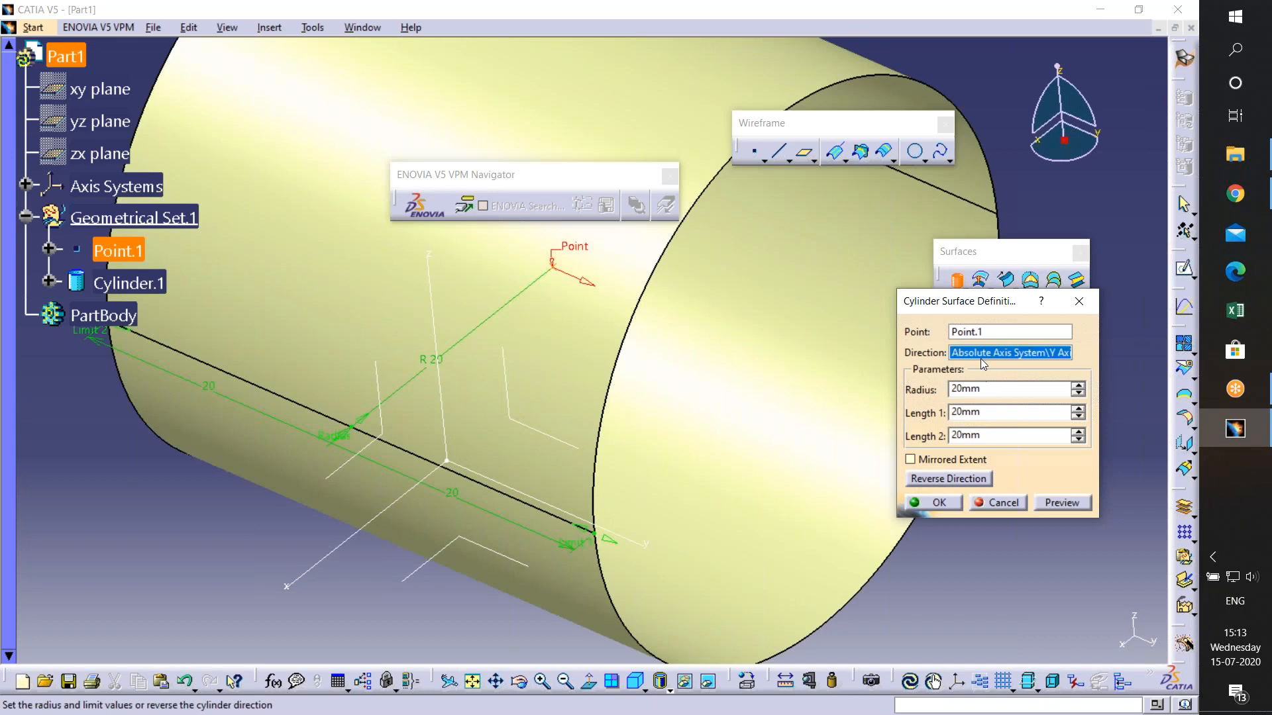
click(434, 273)
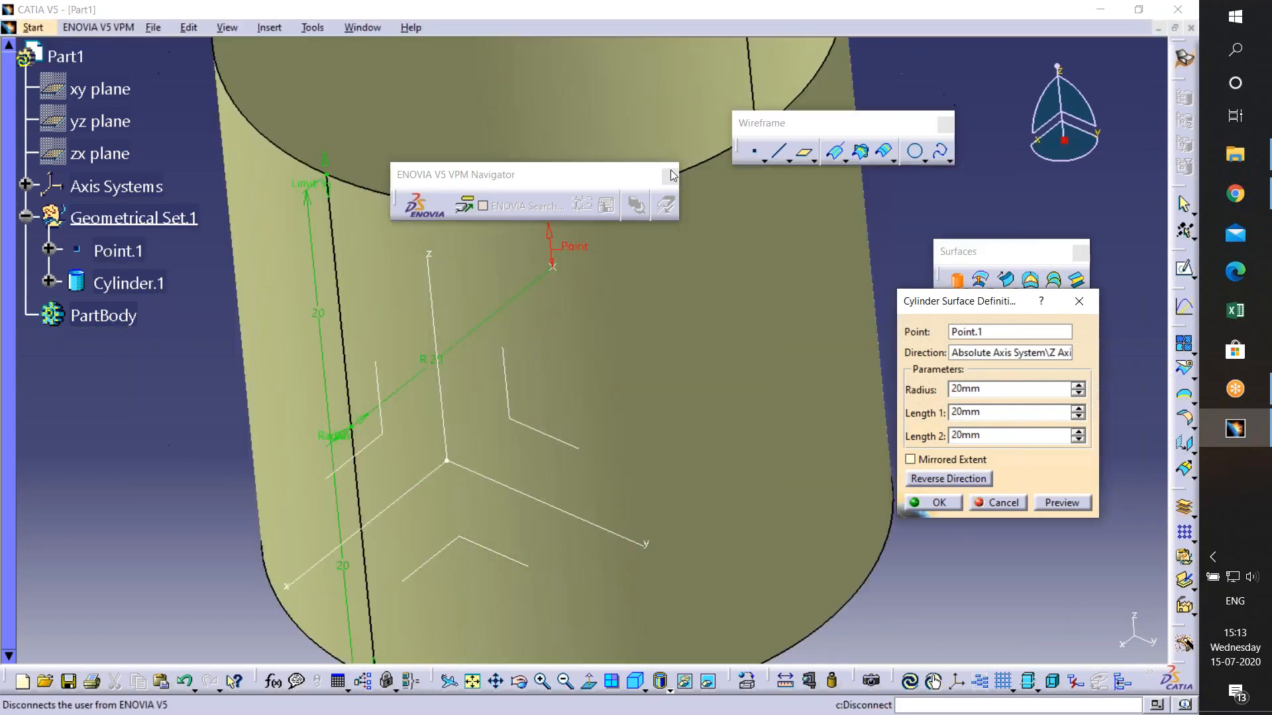
click(1008, 354)
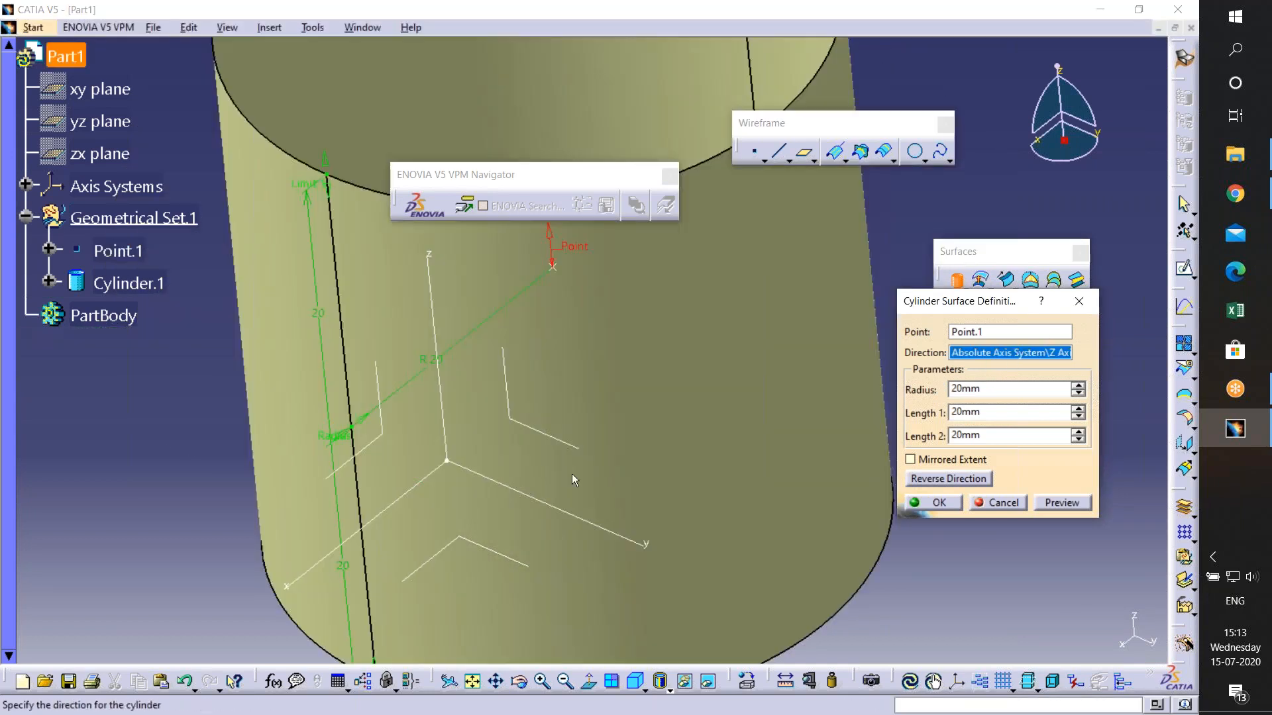
click(540, 503)
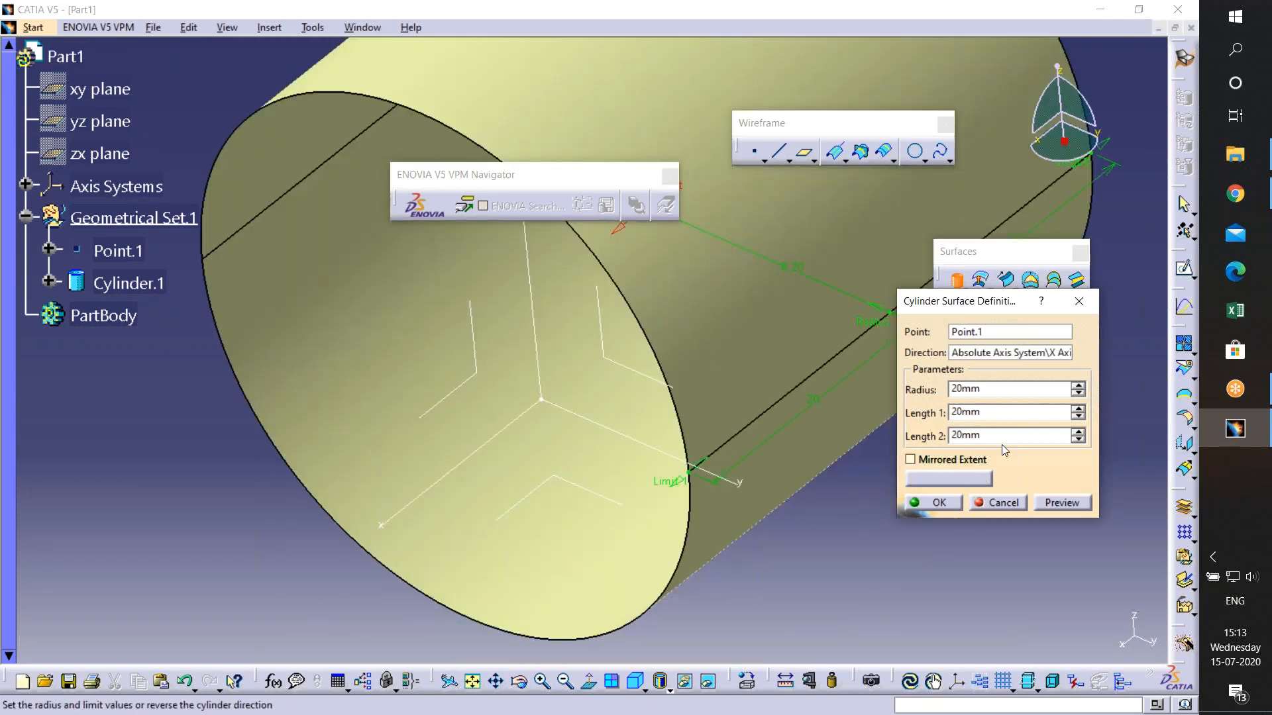
- Reduce the cylinder's radius to 5 mm and raise it to 8 mm
click(1078, 393)
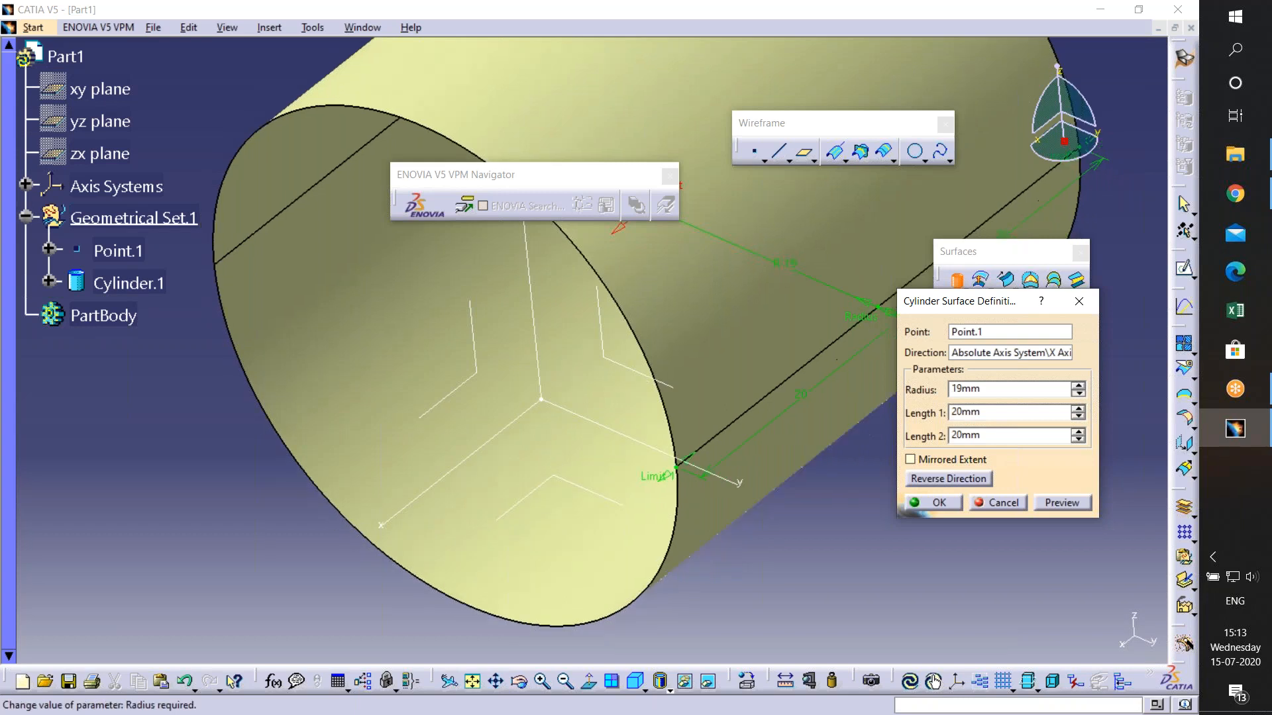
click(1078, 393)
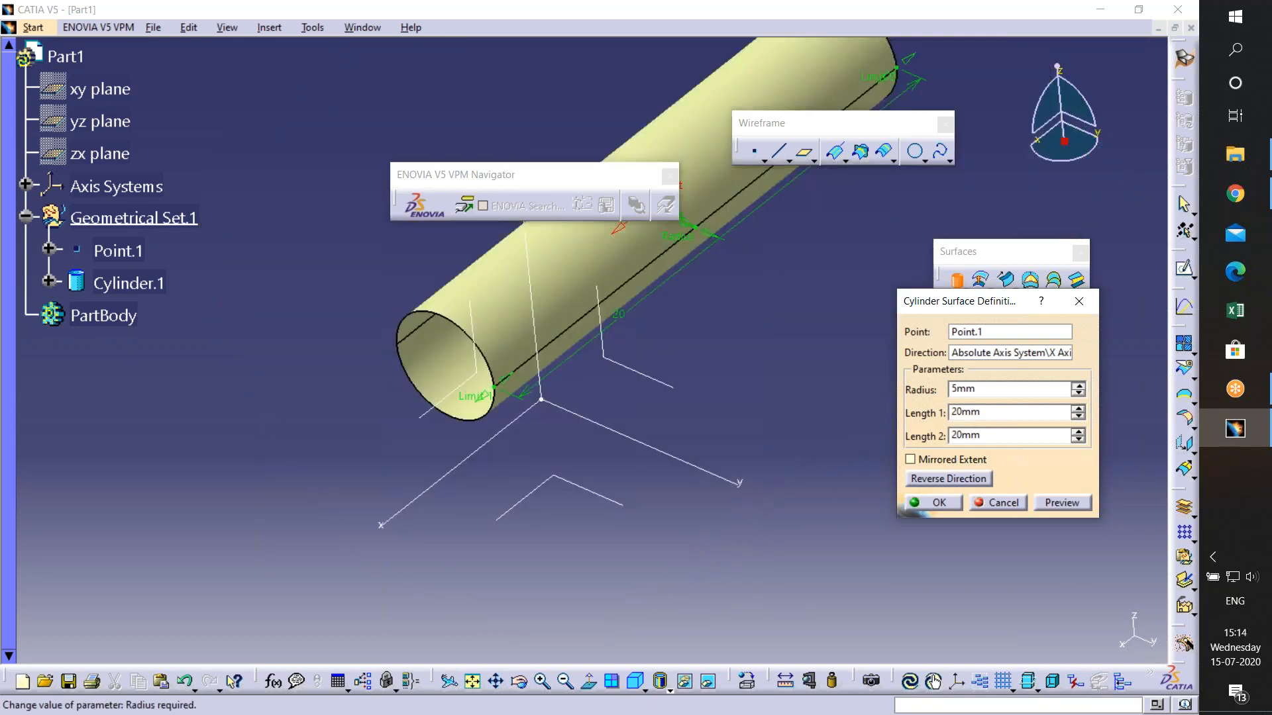
click(1078, 385)
click(1078, 385)
click(1078, 385)
middle_drag(603, 462, 471, 329)
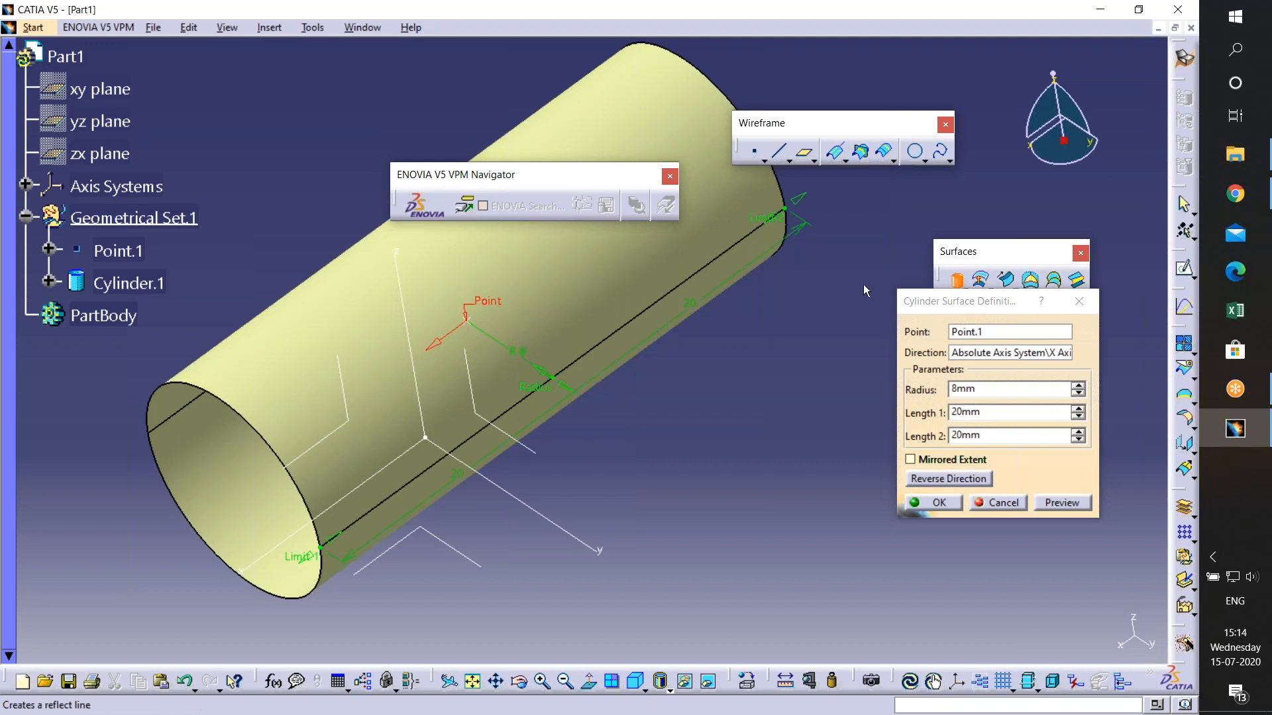
- Reduce the cylinder's Length 1 to 13 mm
click(1078, 416)
click(1079, 417)
click(1079, 417)
click(1079, 417)
click(1079, 417)
click(1078, 416)
click(1078, 417)
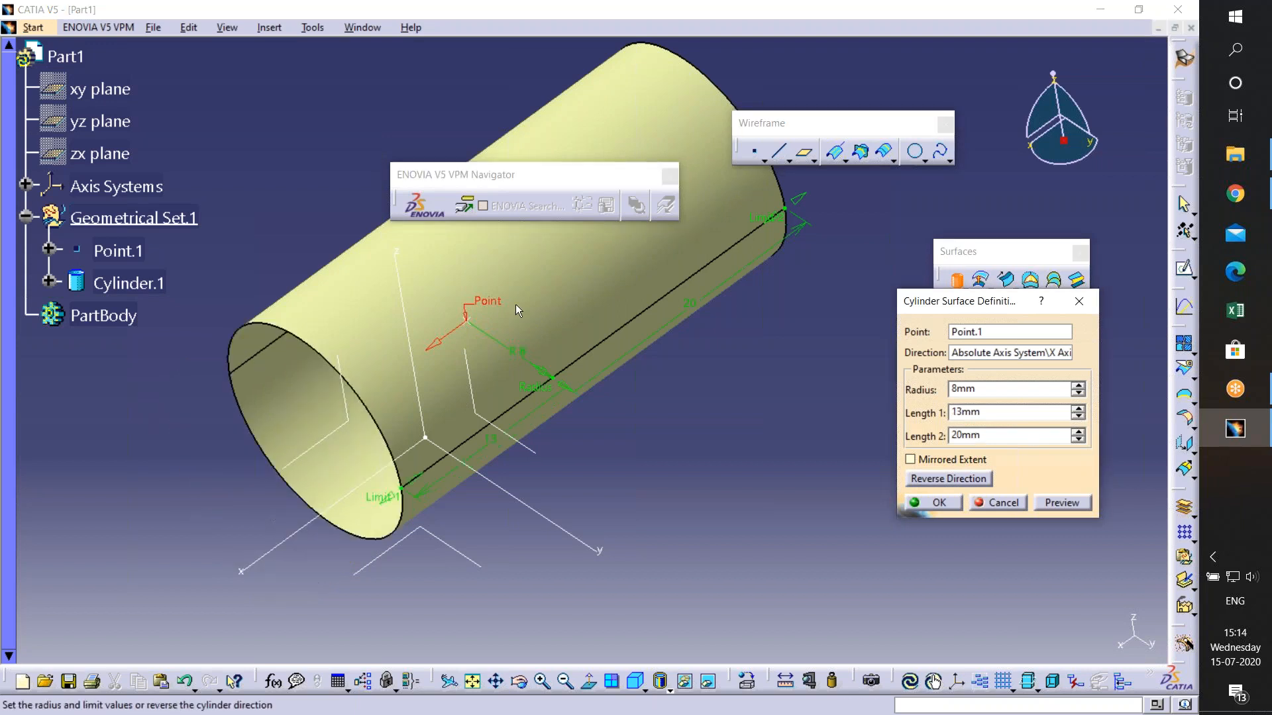
- Try 24 mm for the cylinder's Length 2, and toggle Mirrored Extent on and off to leave Length 2 at 0 mm
click(1082, 437)
click(1078, 432)
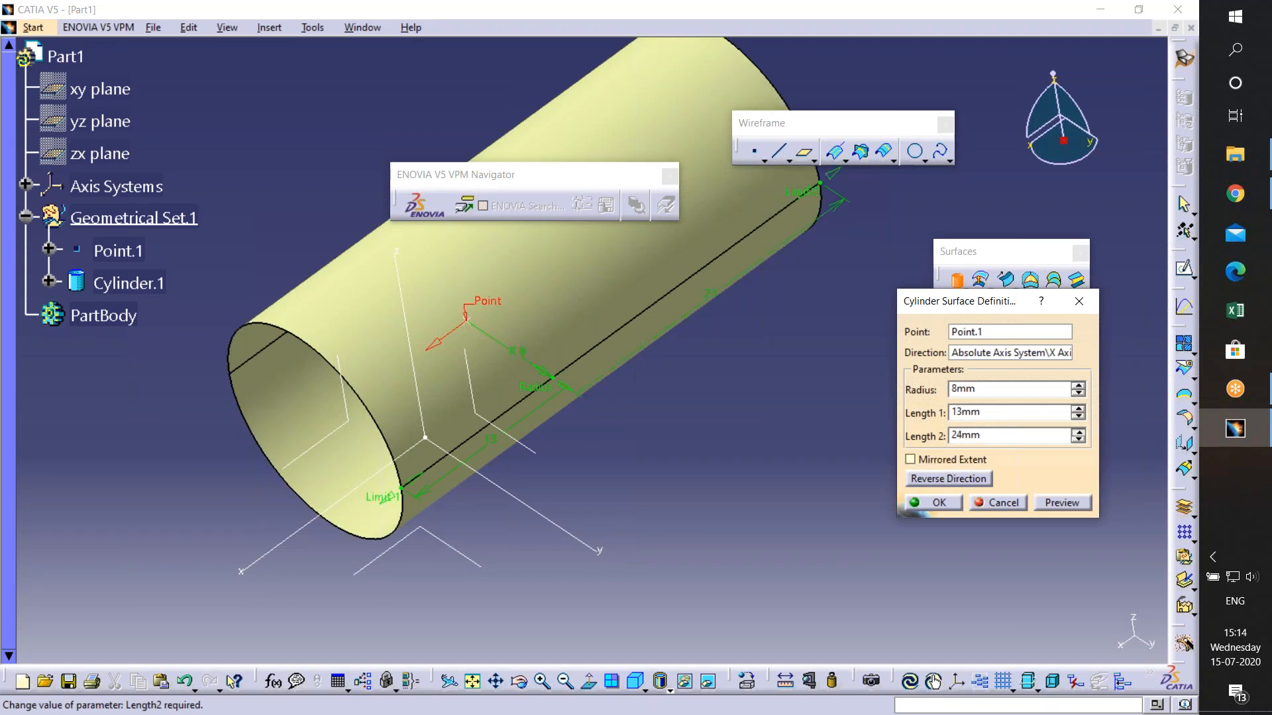
click(960, 462)
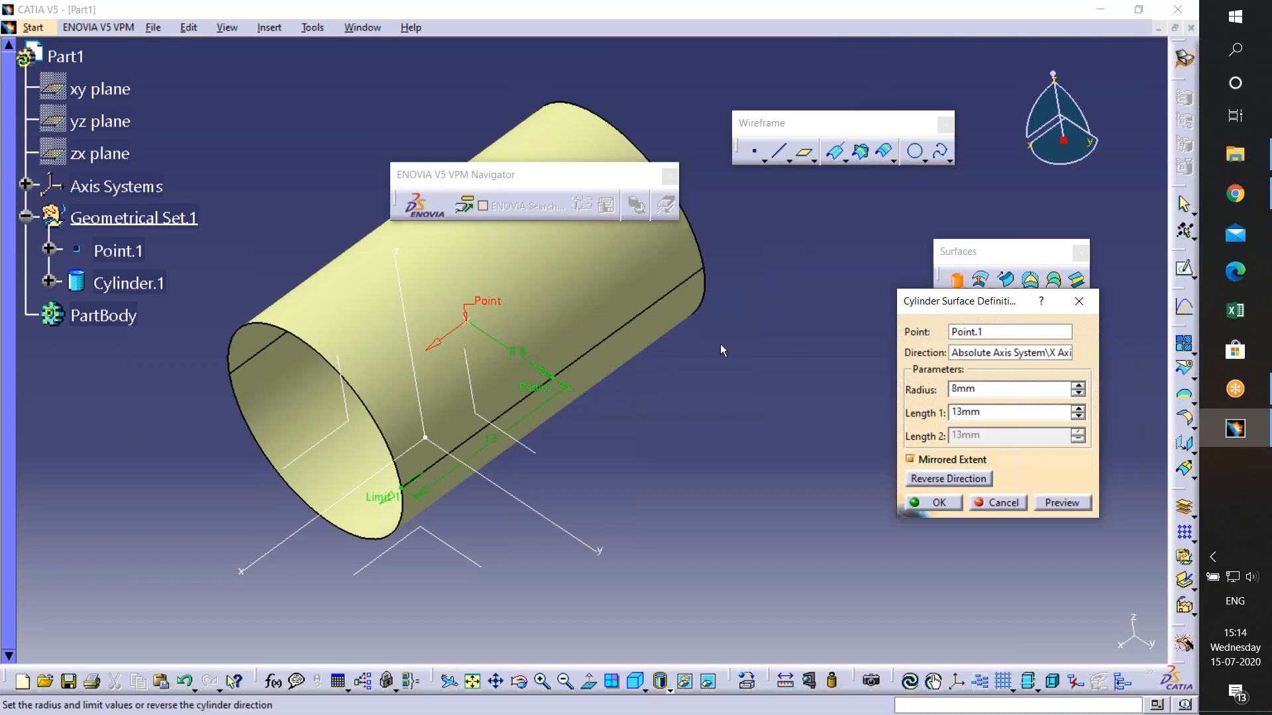
click(935, 460)
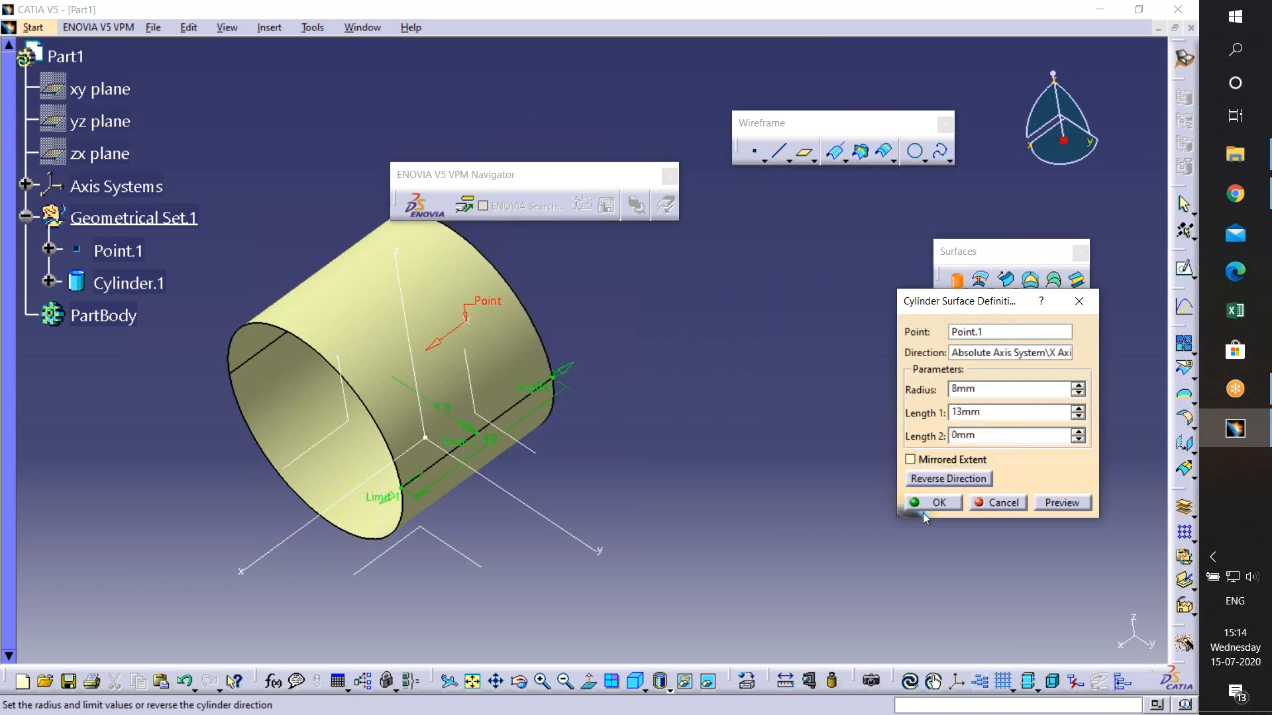
- Reverse the cylinder's direction along the X axis and create the surface
click(942, 481)
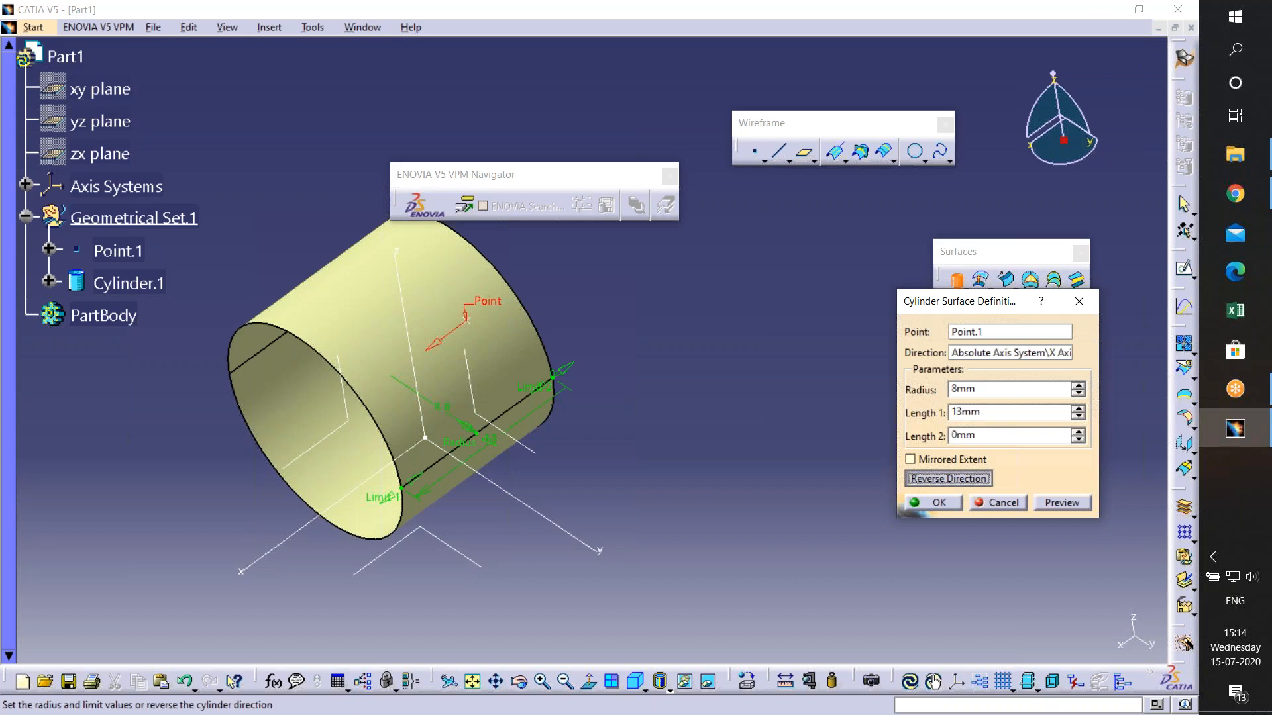
click(936, 502)
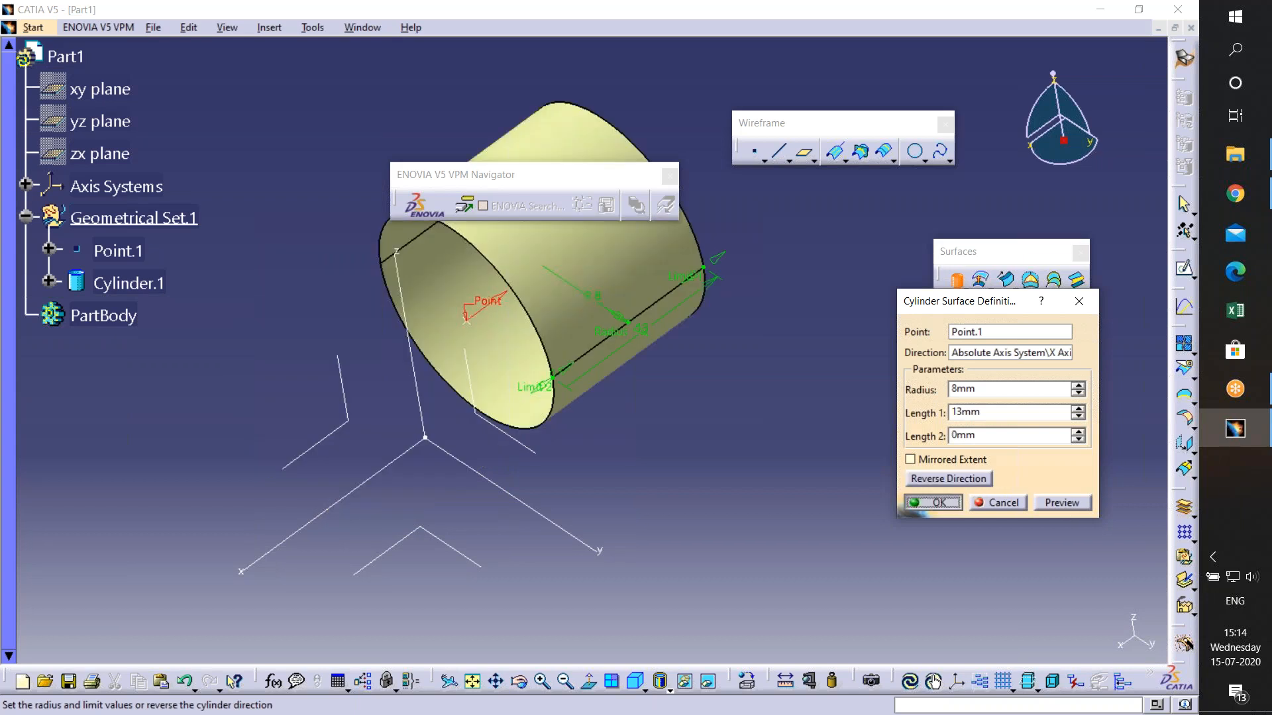
middle_drag(663, 371, 755, 371)
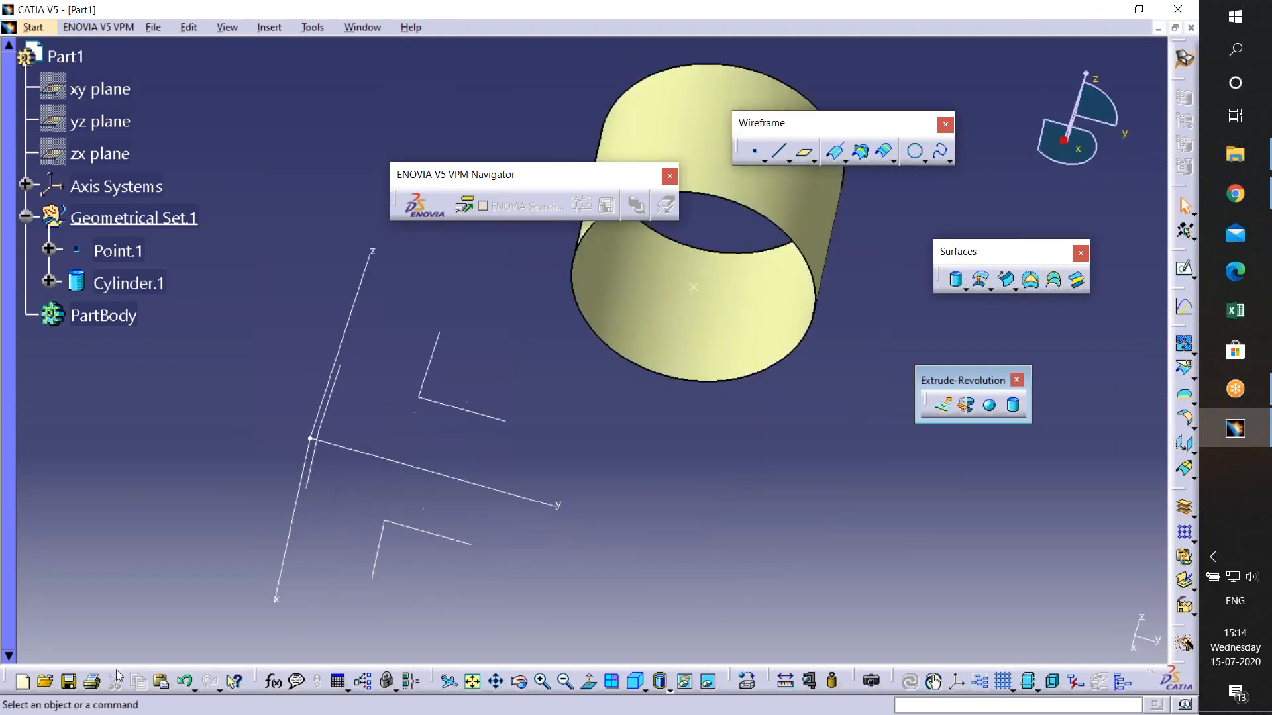
- Undock four extra toolbars, including the volume tools, from the crowded toolbar column, and close them to free up space for the remaining ones
click(69, 683)
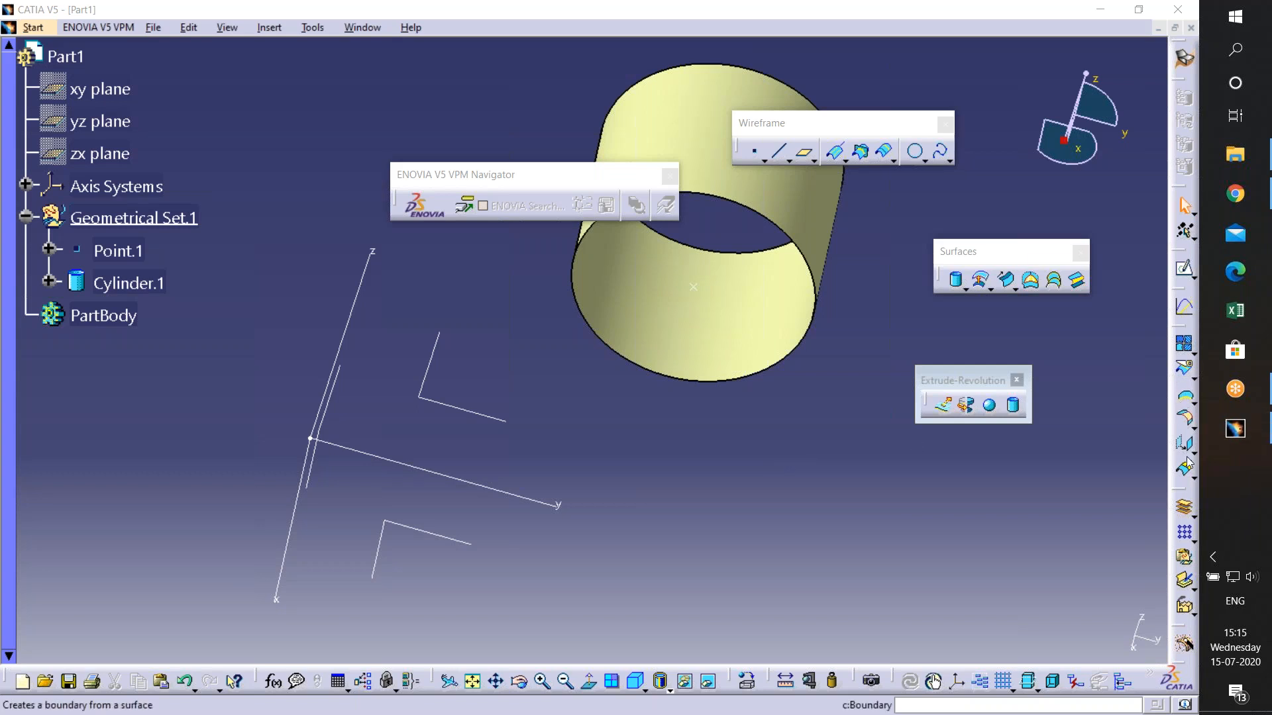
double_click(1180, 495)
double_click(1180, 495)
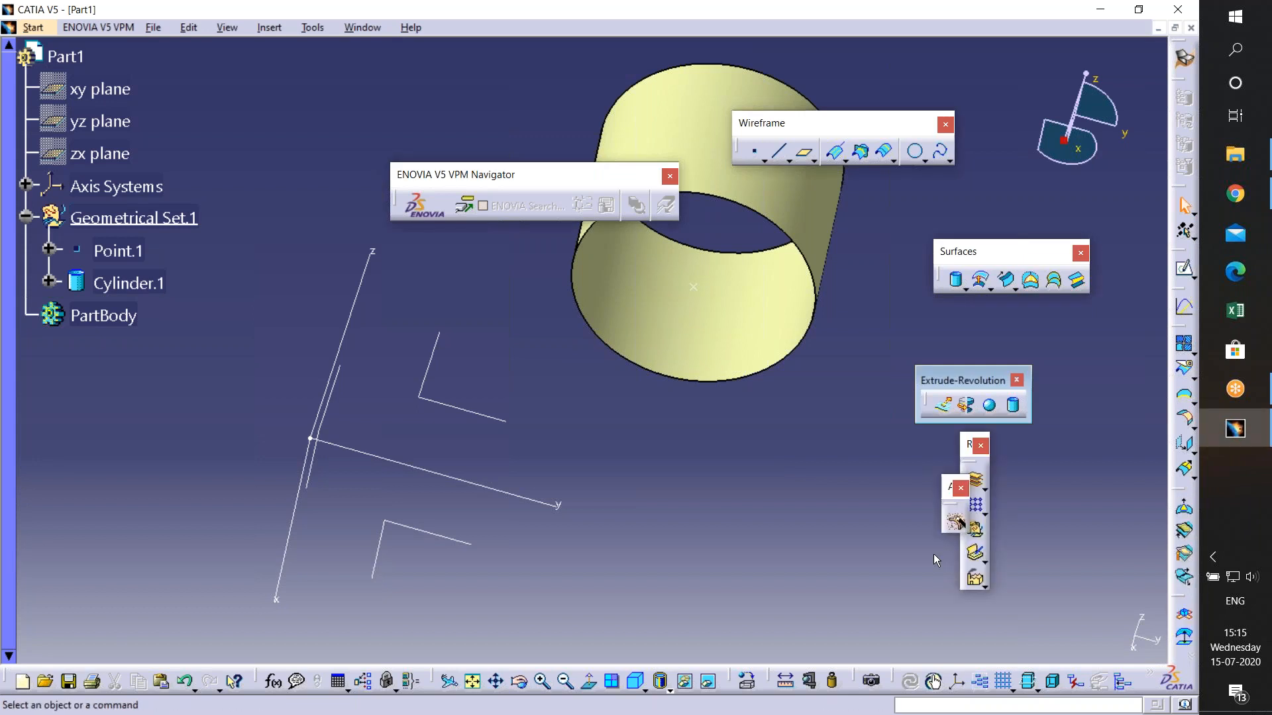
double_click(1183, 494)
drag(1185, 576, 1024, 487)
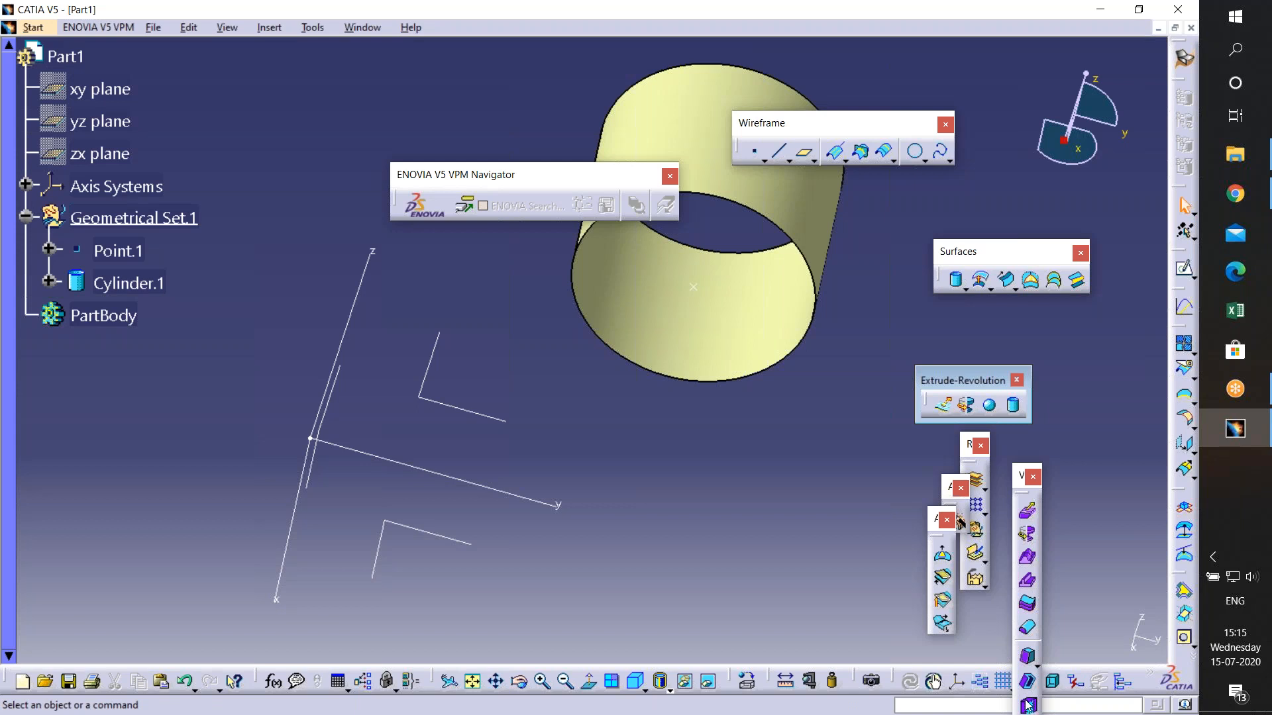
drag(1026, 476, 1044, 359)
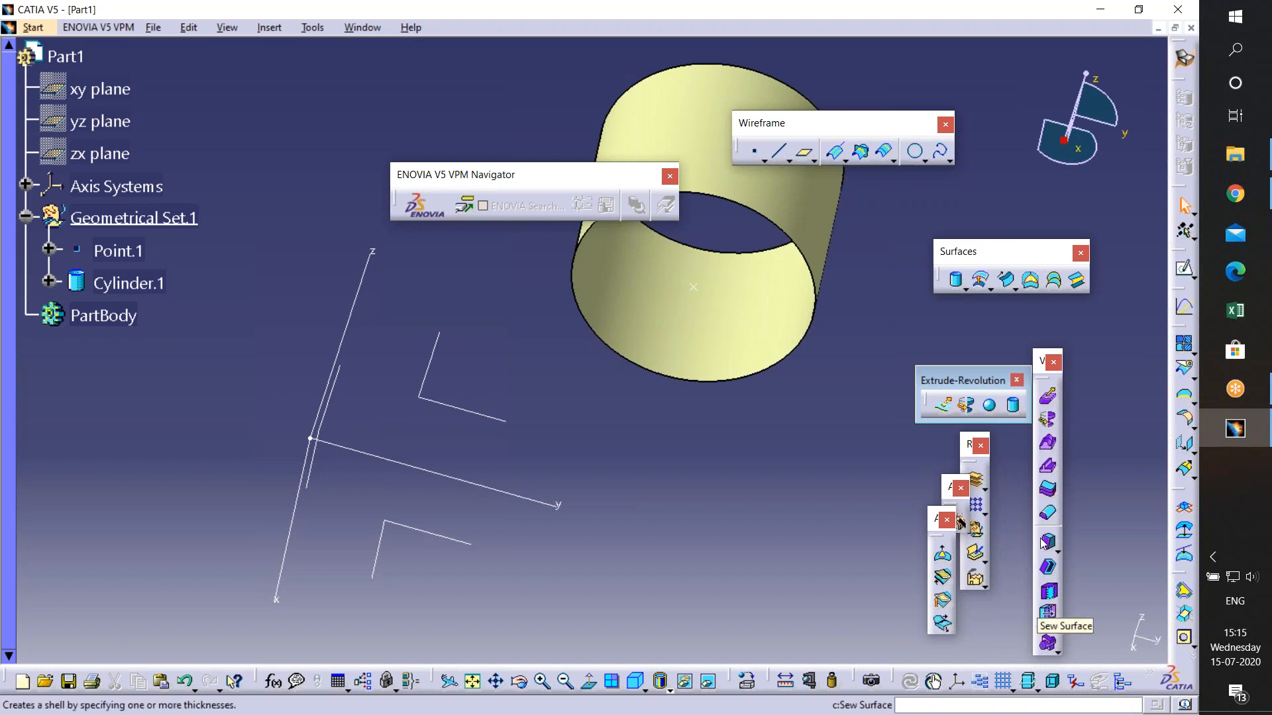
click(1053, 362)
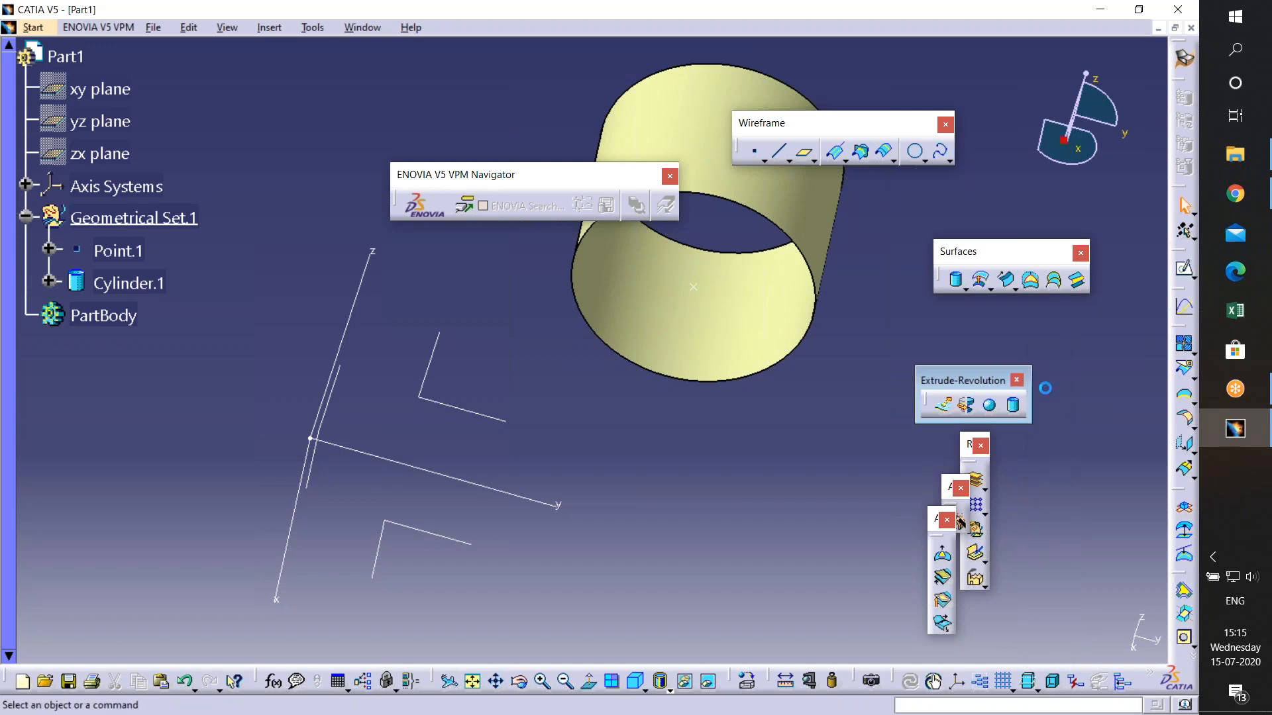
click(980, 445)
click(961, 488)
click(946, 519)
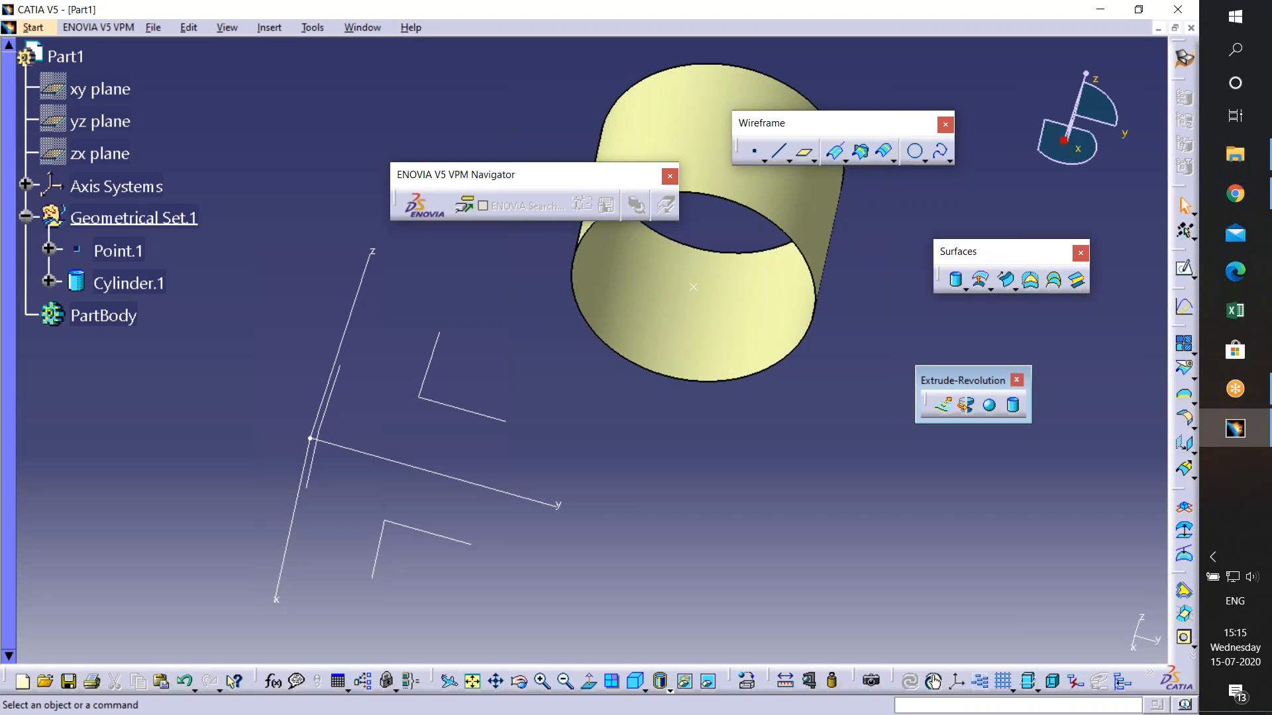
- Undo the cylinder surface and close the Extrude-Revolution toolbar
mouse_move(705, 401)
middle_down()
mouse_move(691, 418)
mouse_move(735, 484)
mouse_move(781, 448)
mouse_move(920, 534)
mouse_move(896, 540)
mouse_move(890, 561)
middle_up()
middle_drag(729, 494, 763, 467)
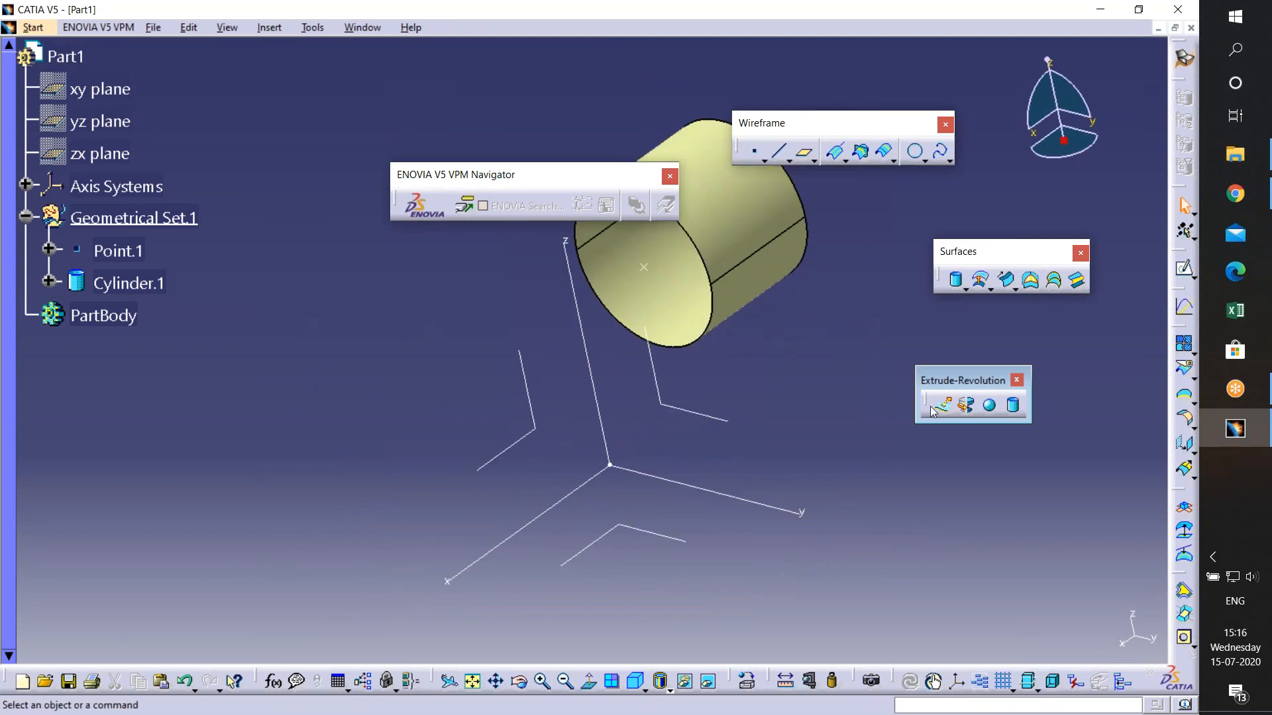
key(ctrl+z)
middle_drag(585, 345, 719, 443)
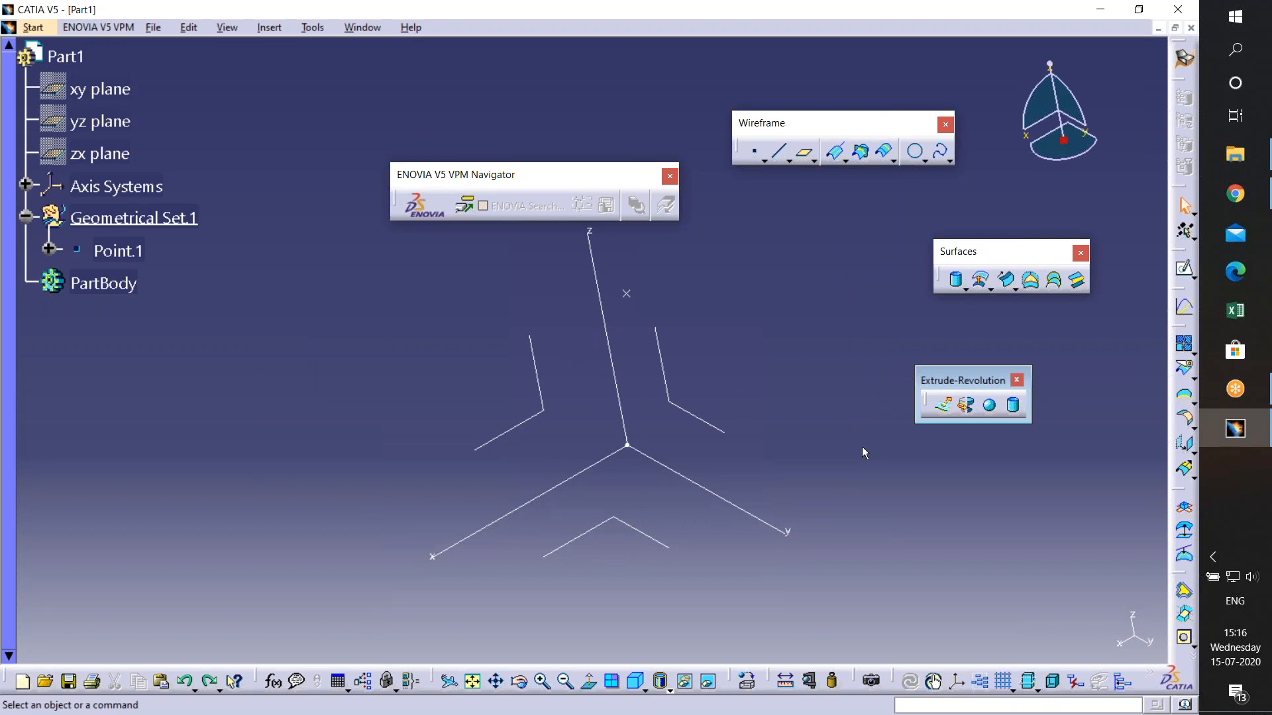
click(1017, 381)
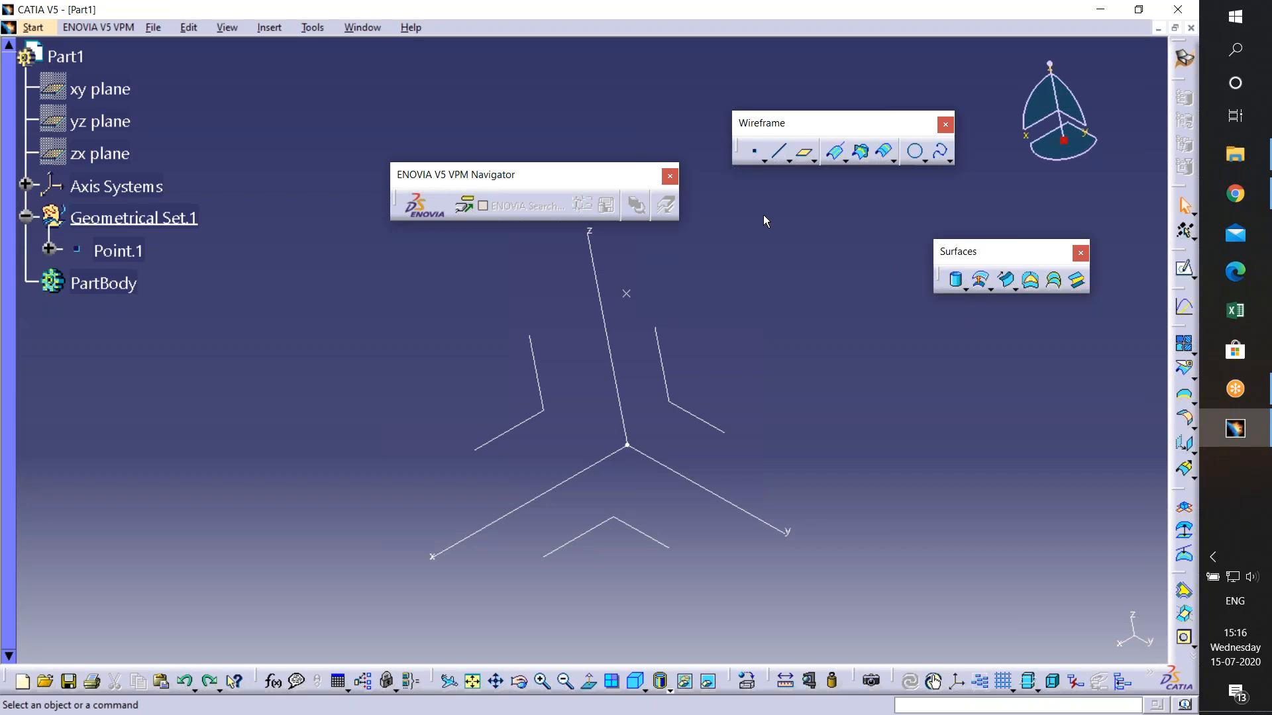
- Start a new point at X 10 mm, Y 20 mm, Z 30 mm, reviewing the point types and keeping Coordinates
middle_drag(769, 268, 809, 292)
click(681, 291)
click(727, 316)
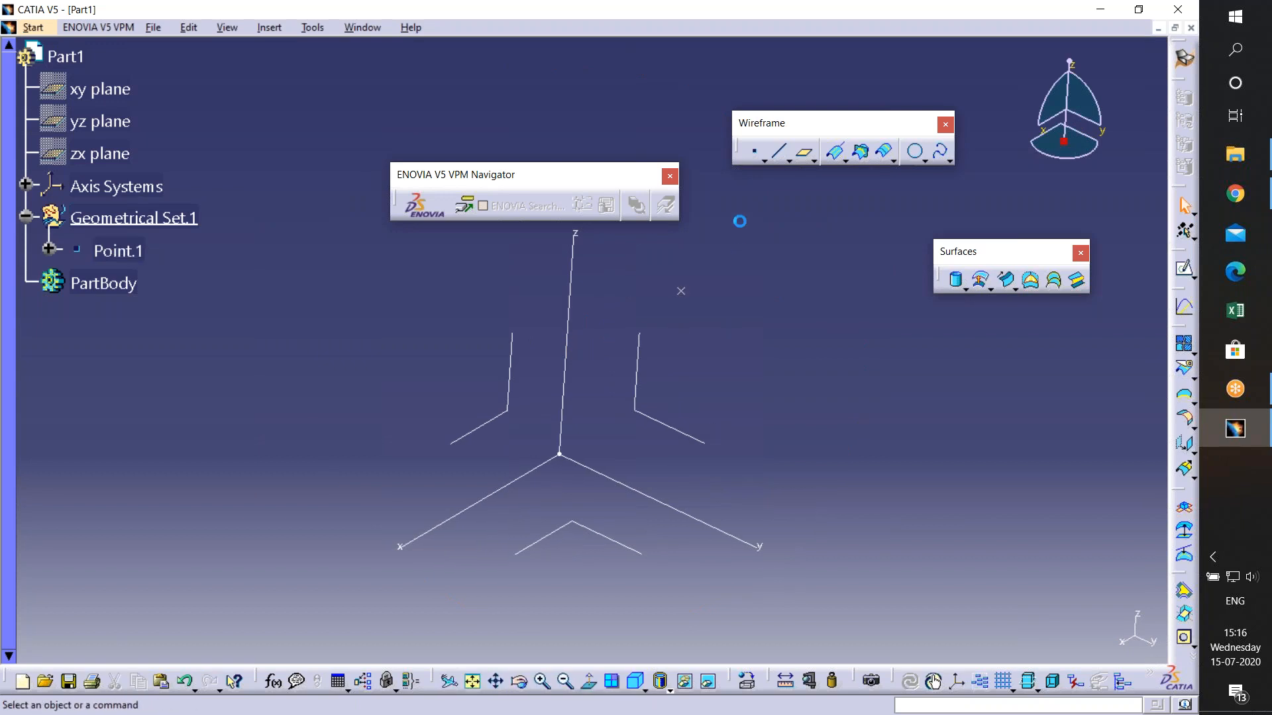
click(747, 156)
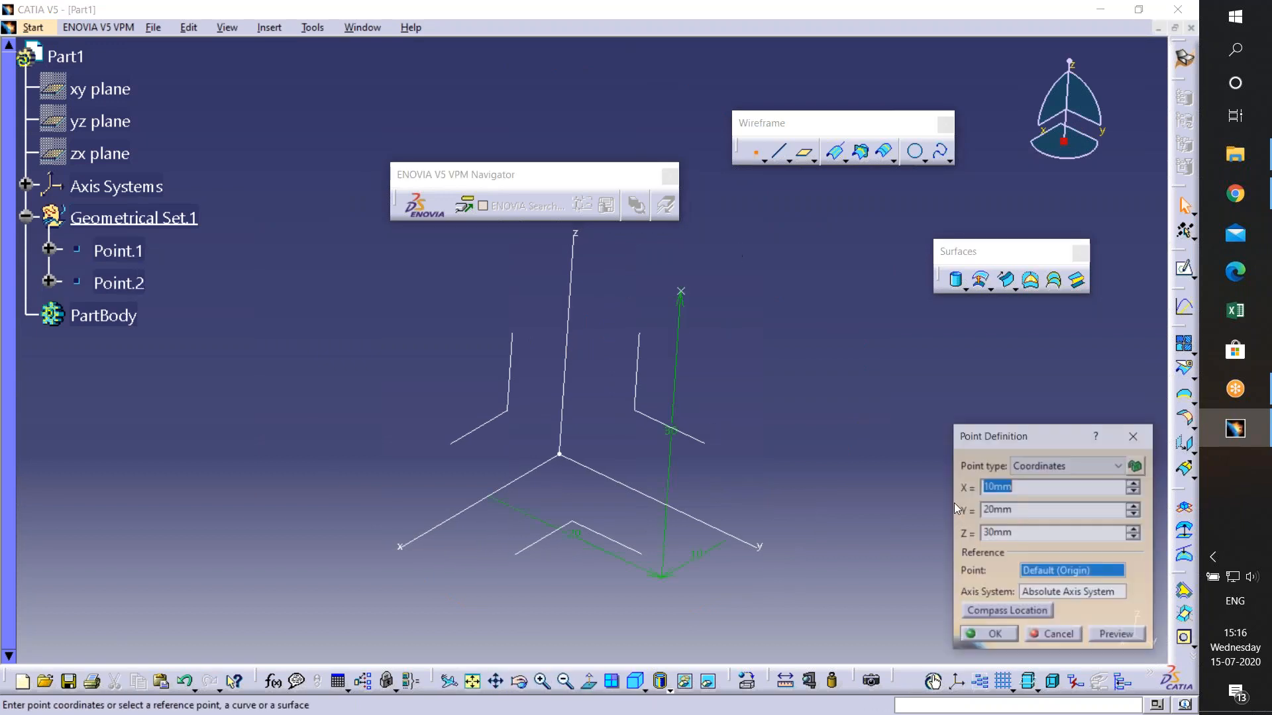
click(1060, 465)
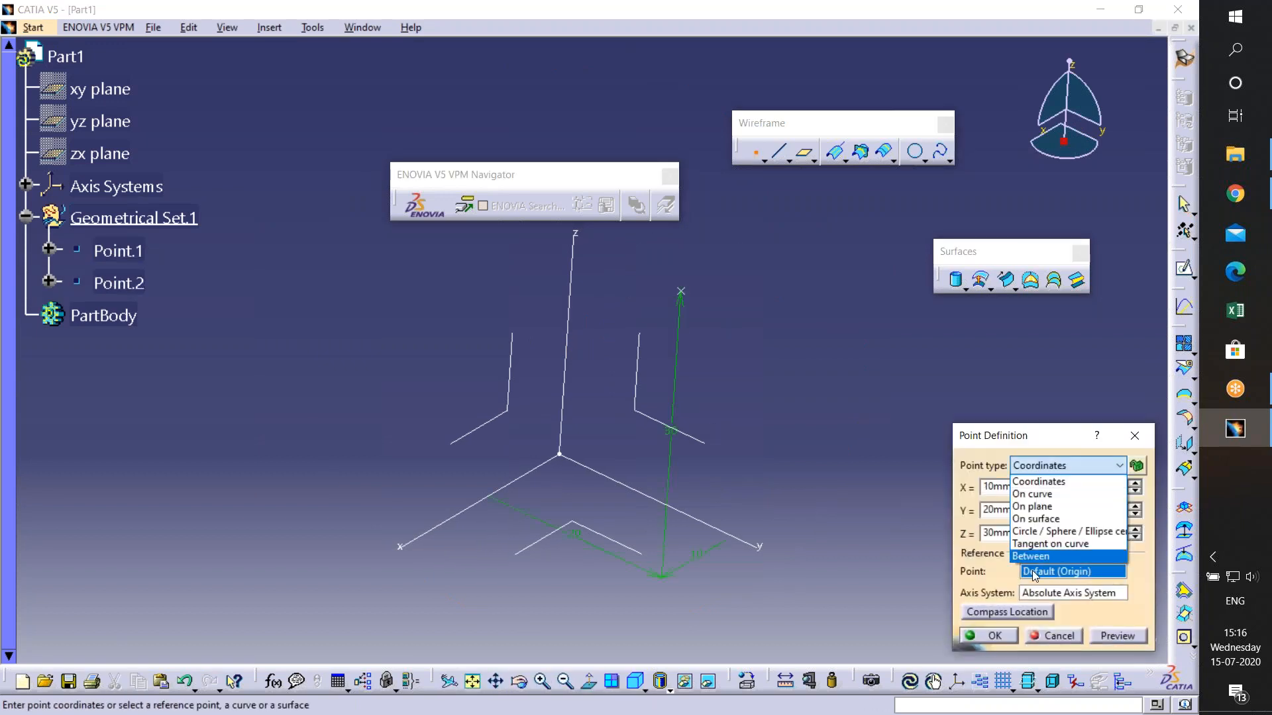
click(1044, 484)
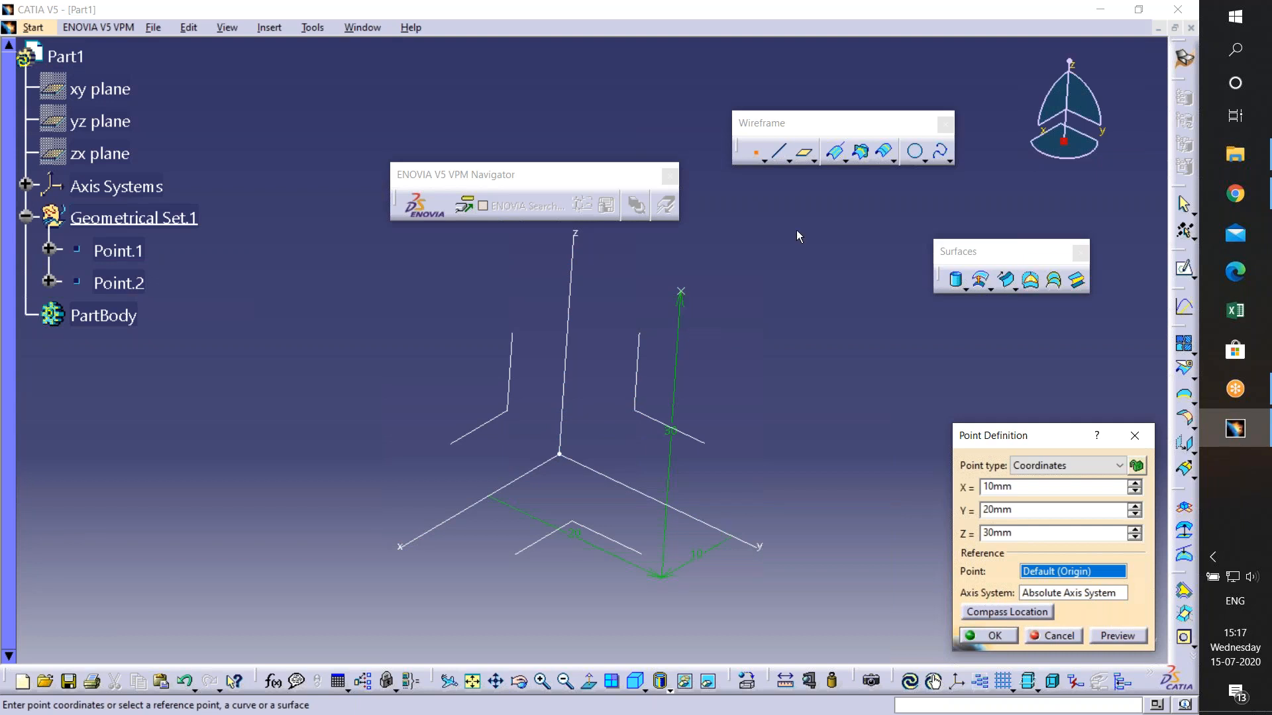
- Set Point.1 as the new point's reference instead of the origin and create the point
middle_drag(705, 301, 535, 365)
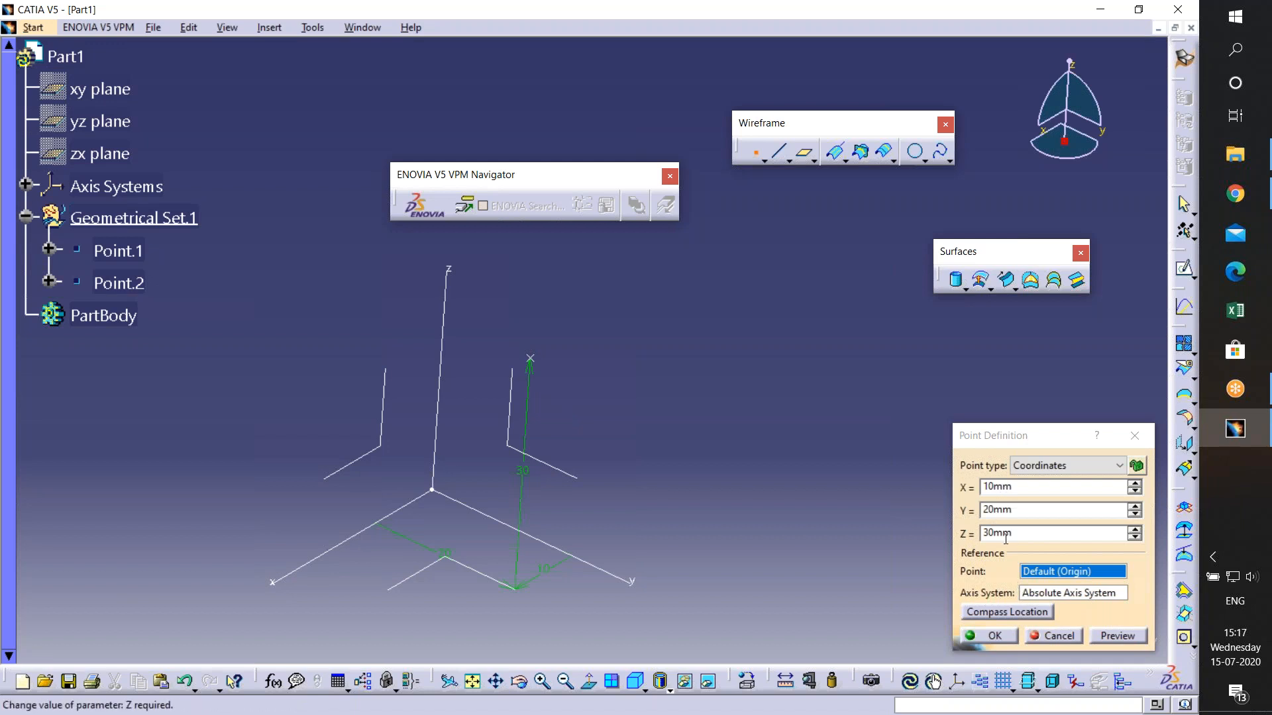
click(1035, 578)
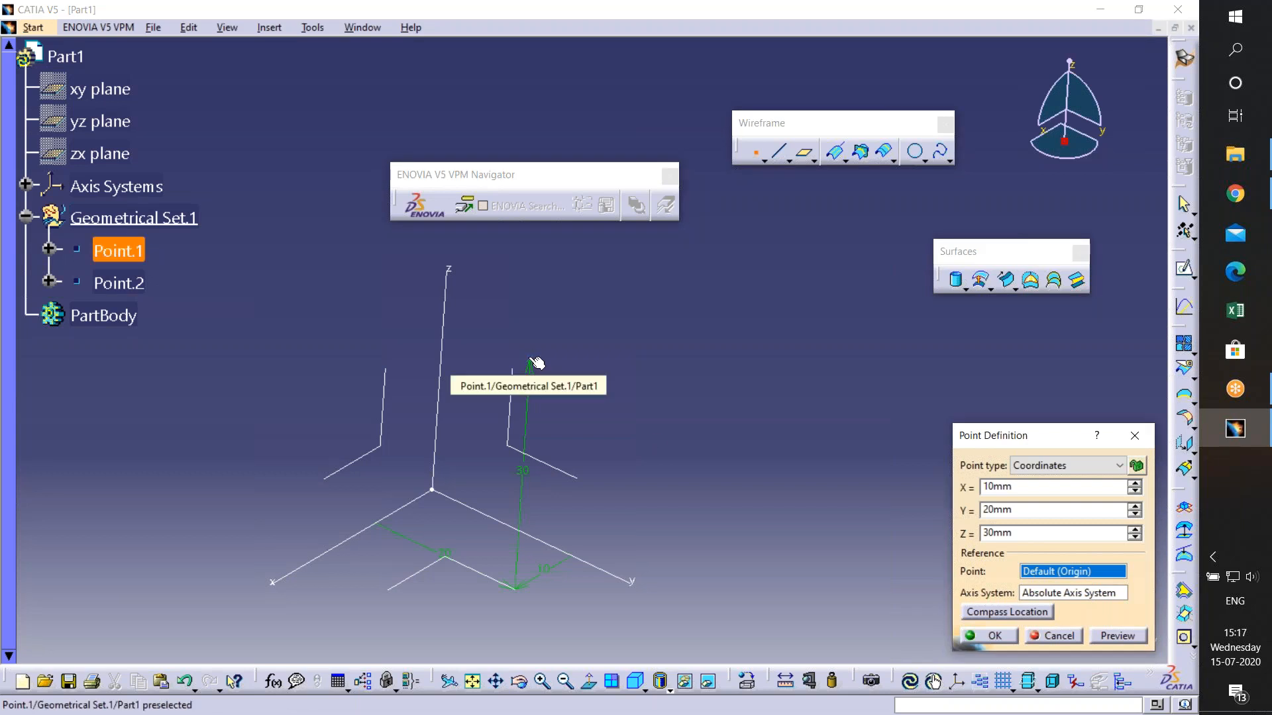
click(535, 363)
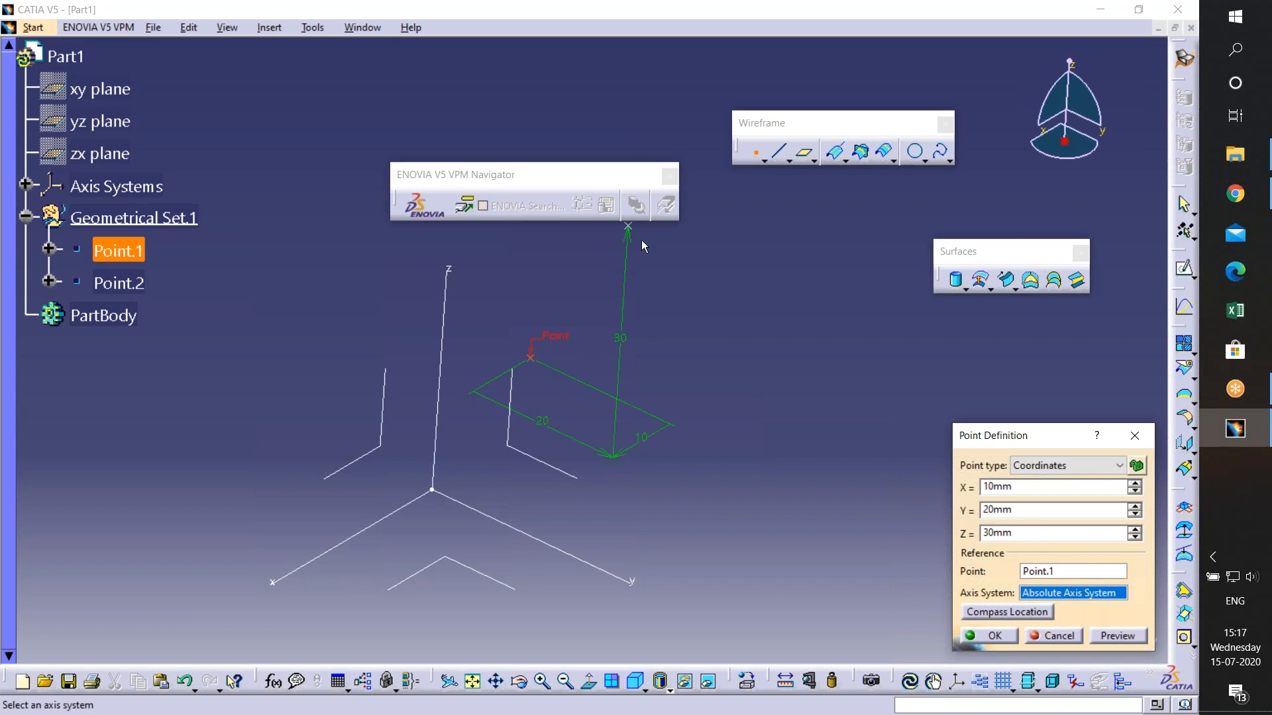
middle_drag(641, 240, 643, 292)
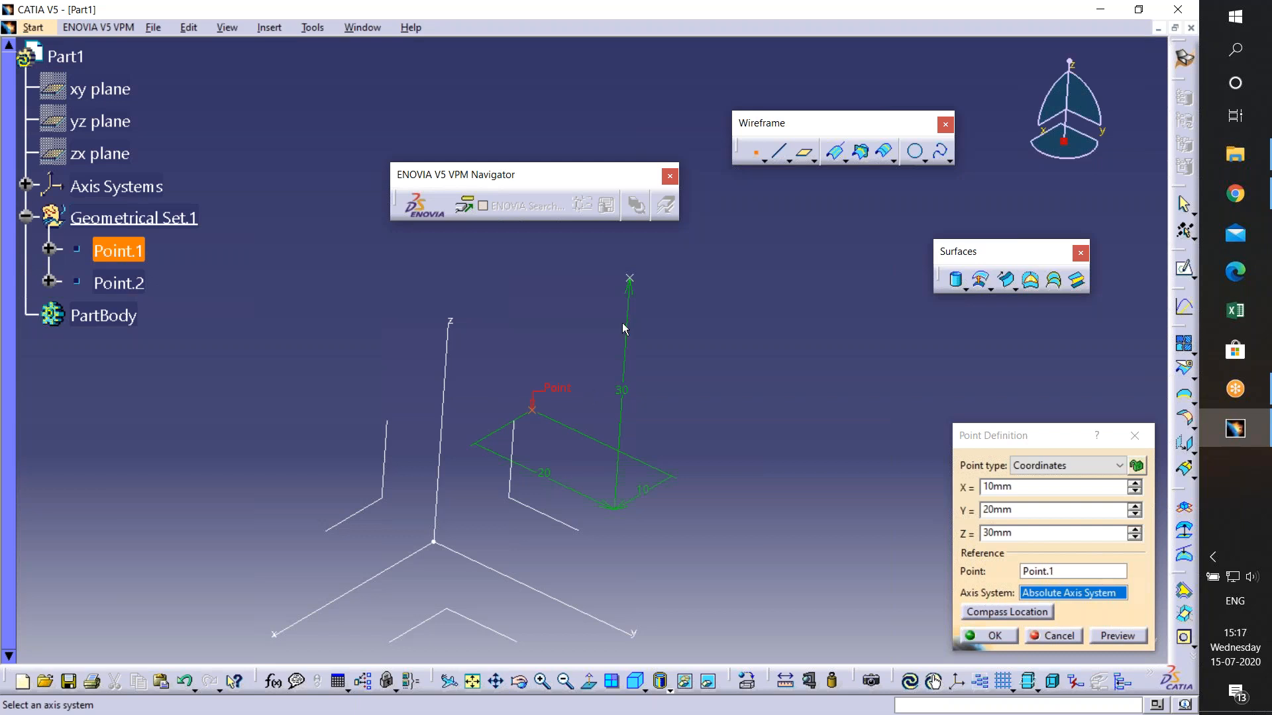
click(1066, 465)
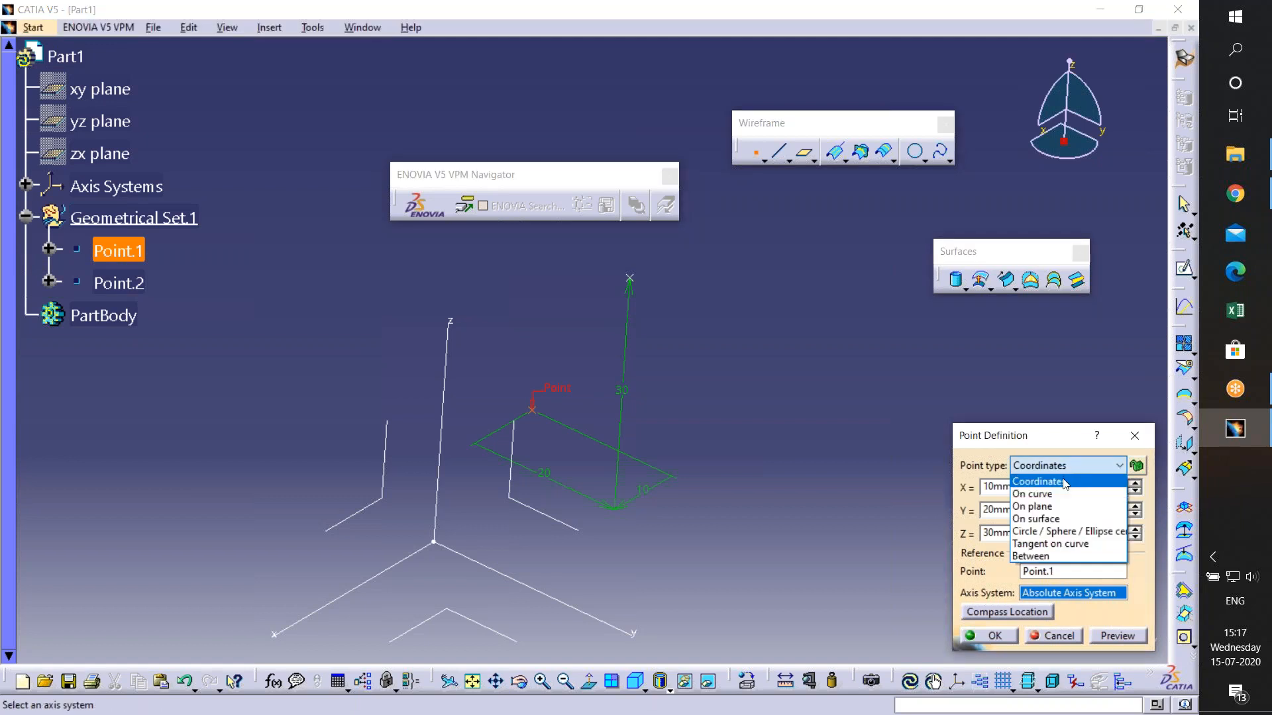
click(1003, 636)
click(981, 634)
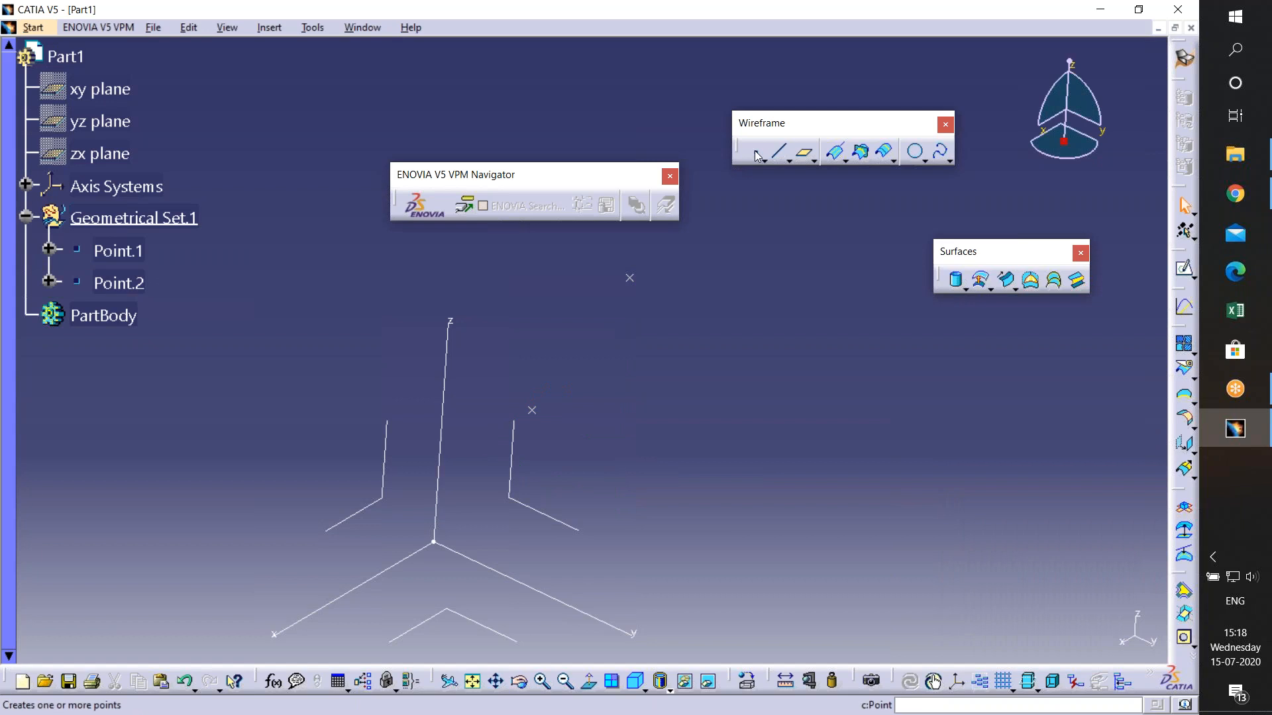
click(1066, 465)
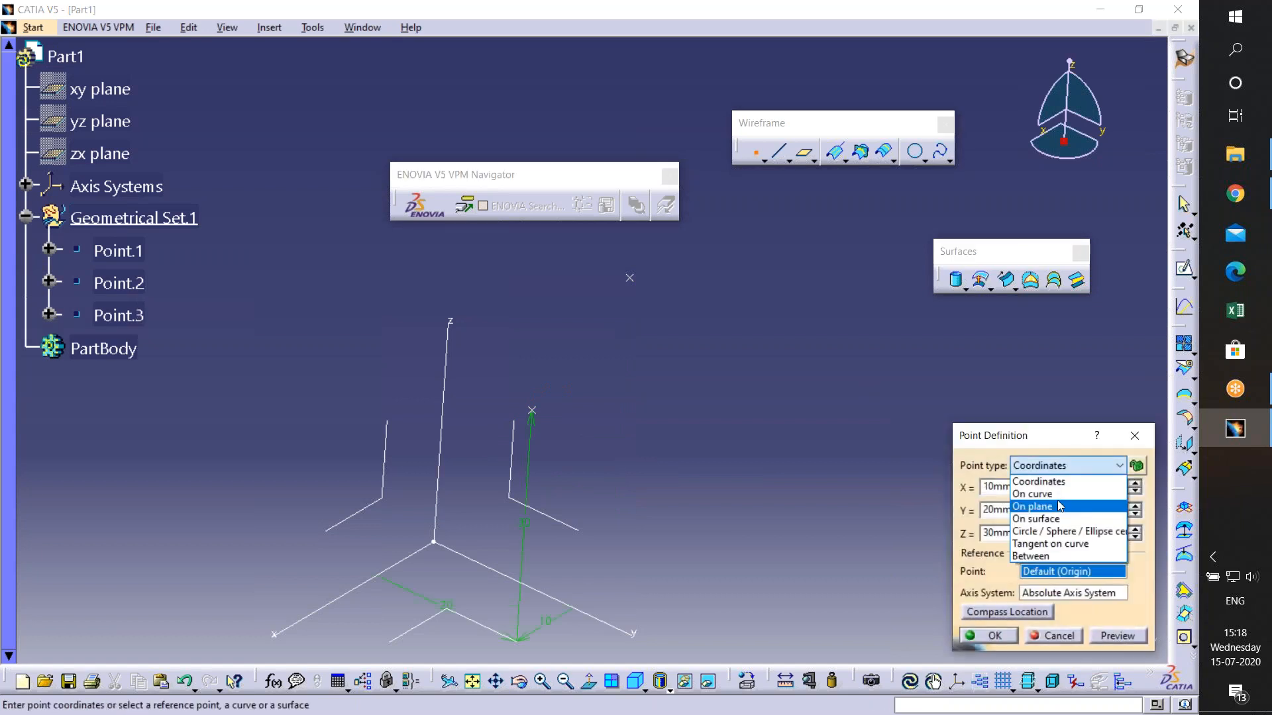
click(1057, 637)
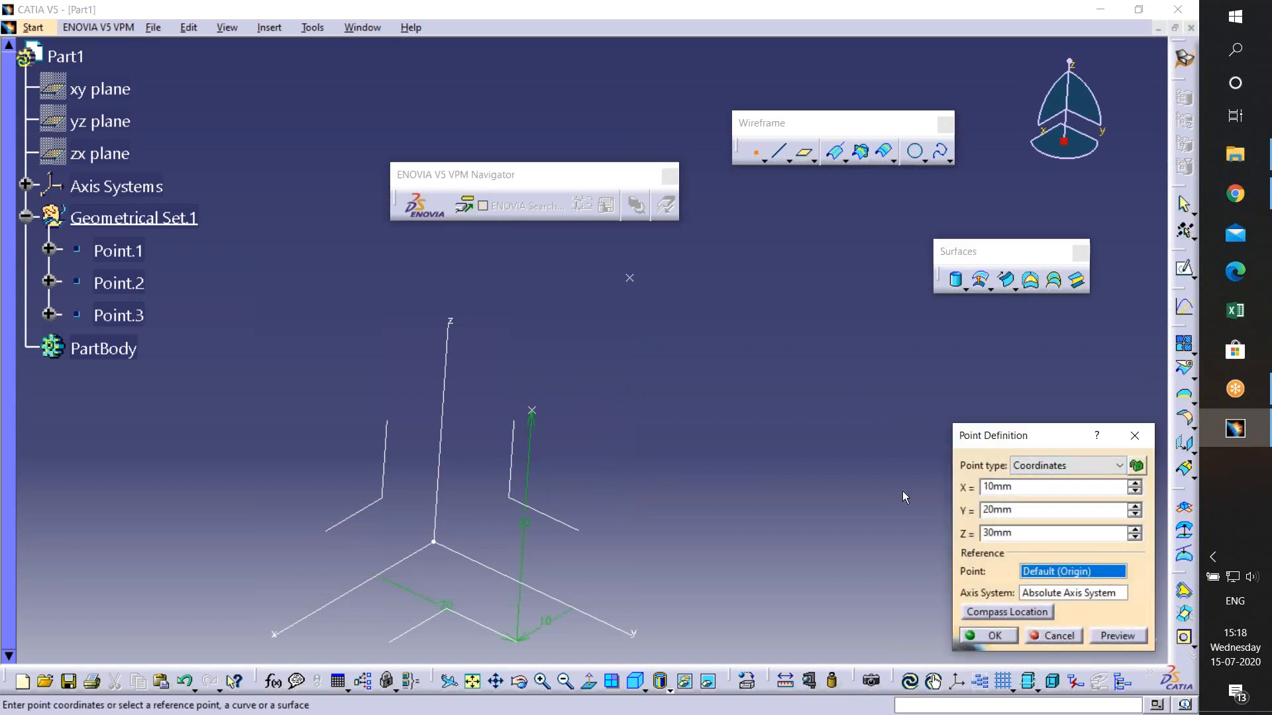
click(1053, 636)
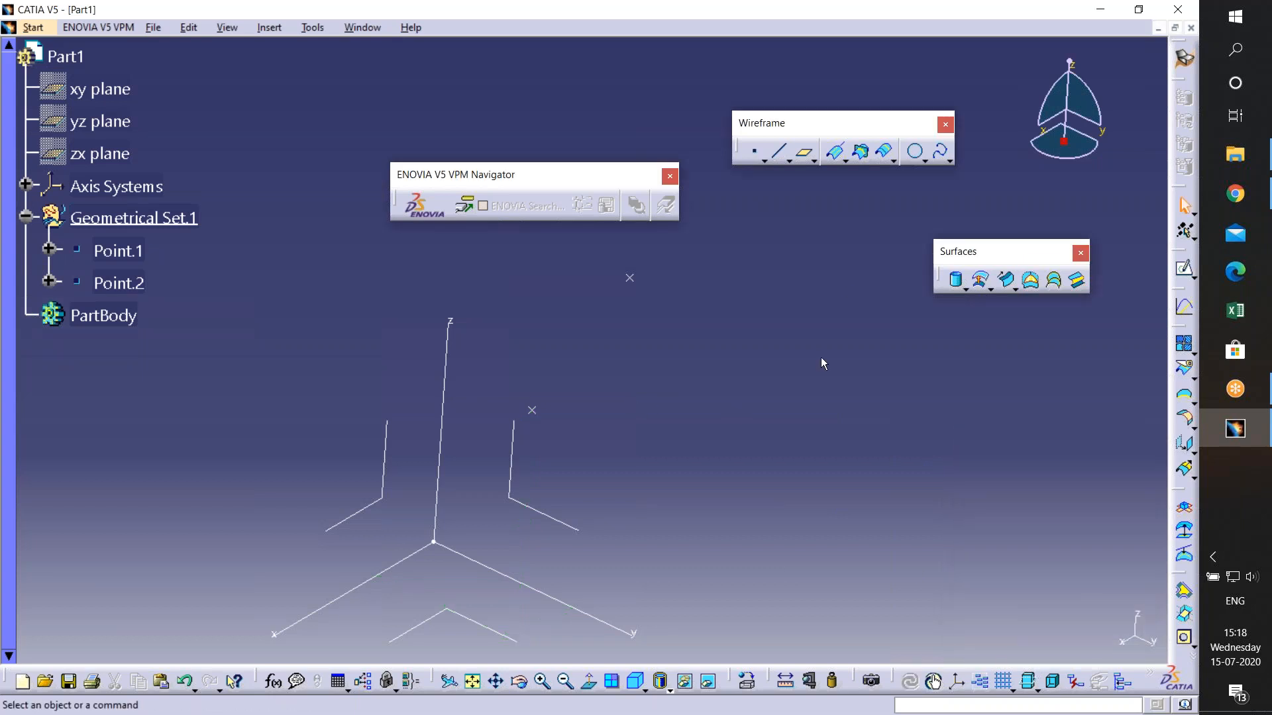
- Create a whole circle of 20 mm radius centred on Point.2, using the YZ plane as support
click(914, 152)
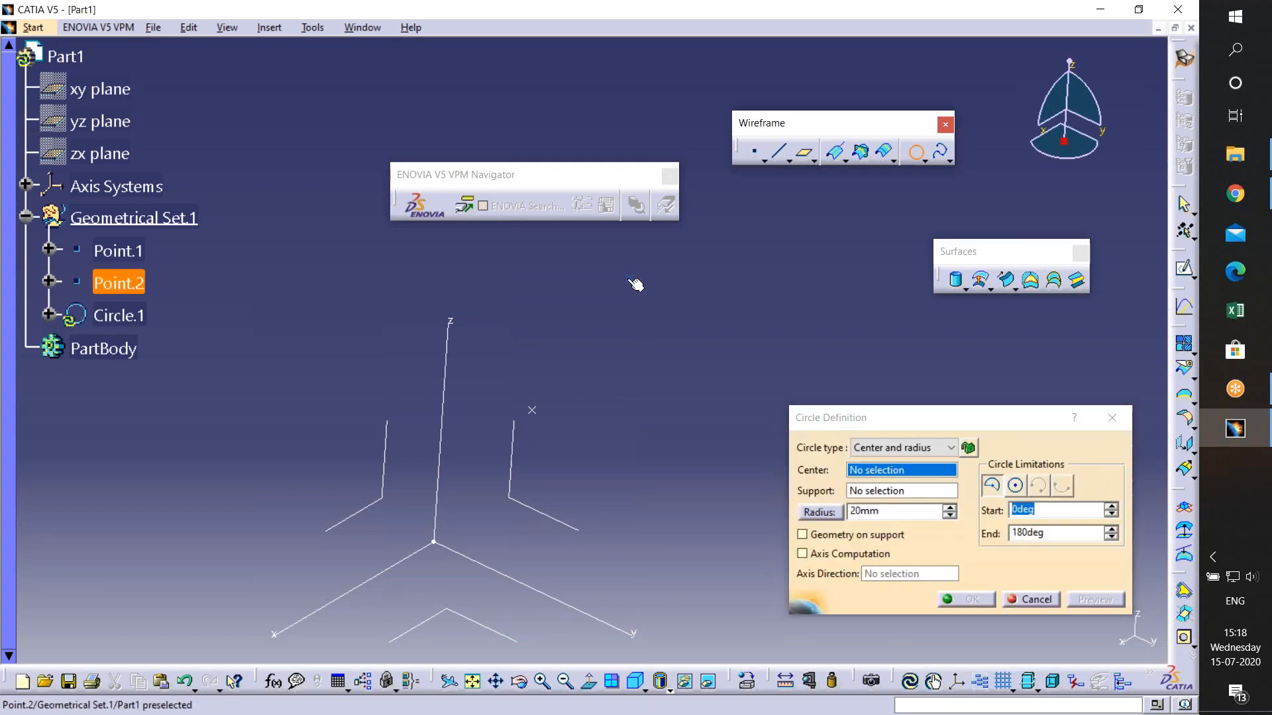
click(630, 277)
click(1015, 485)
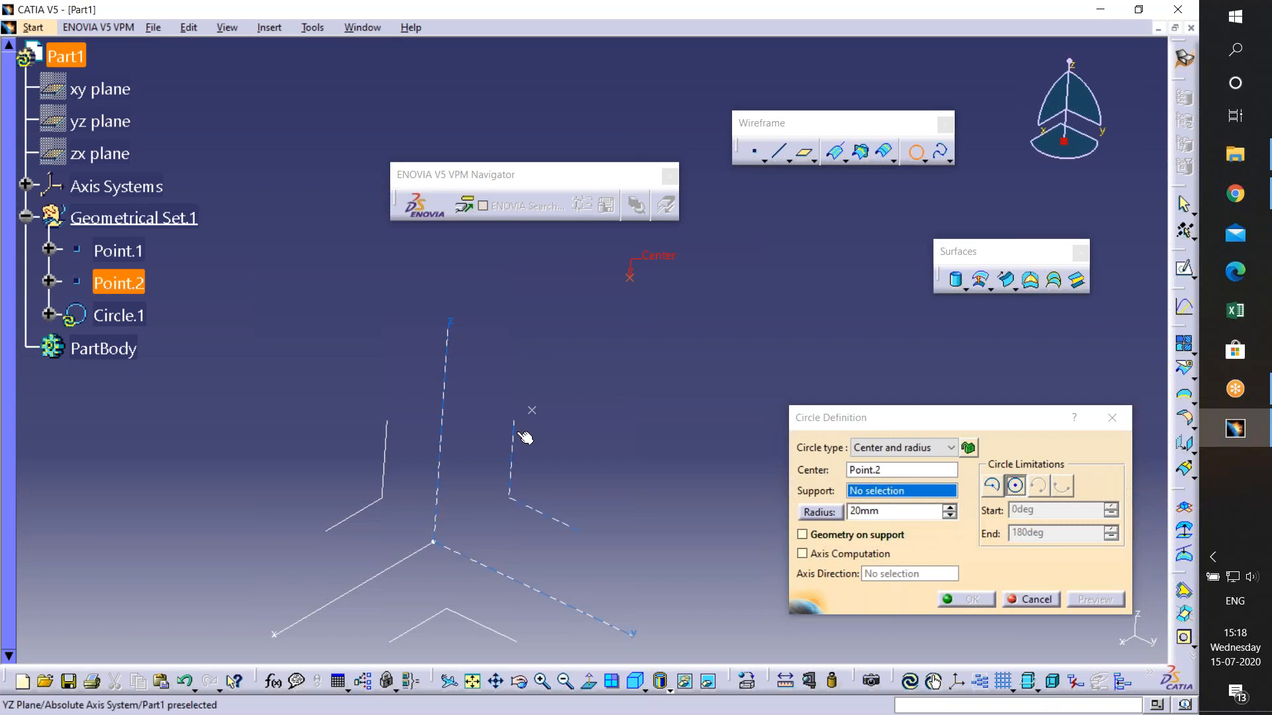
click(1053, 612)
click(966, 599)
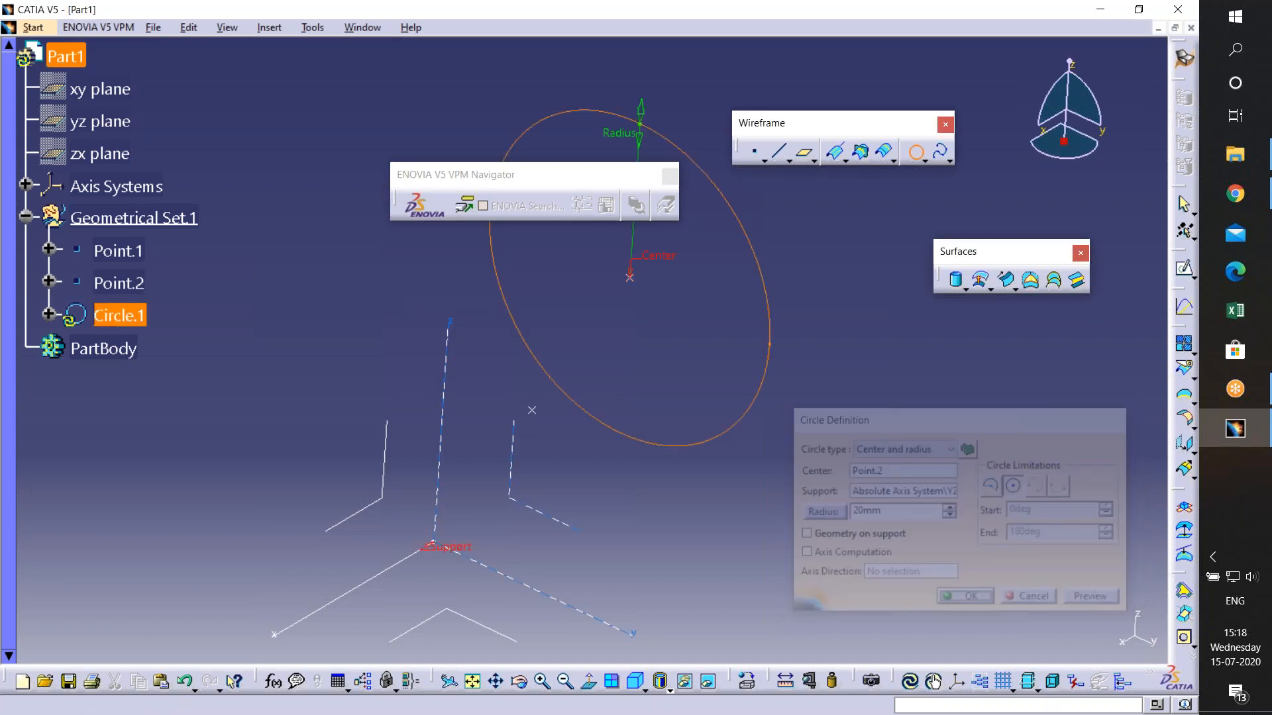
mouse_move(767, 387)
middle_down()
mouse_move(783, 301)
mouse_move(836, 351)
middle_up()
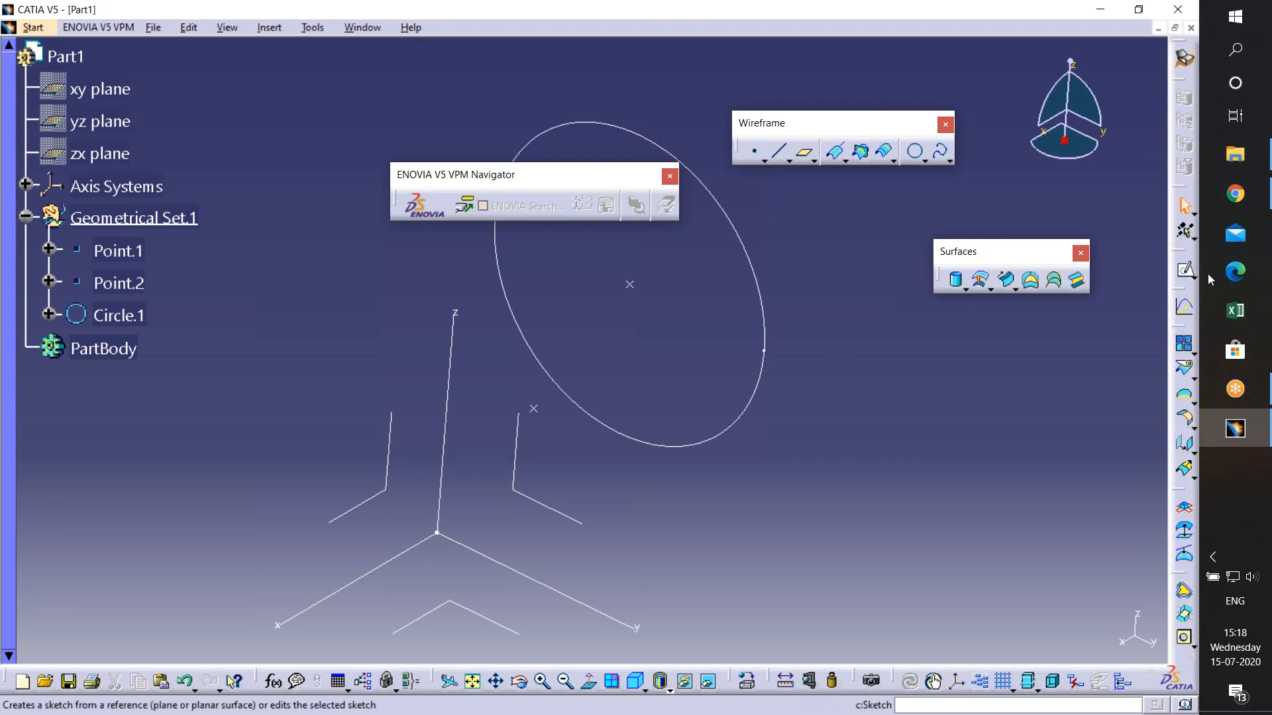
click(1247, 387)
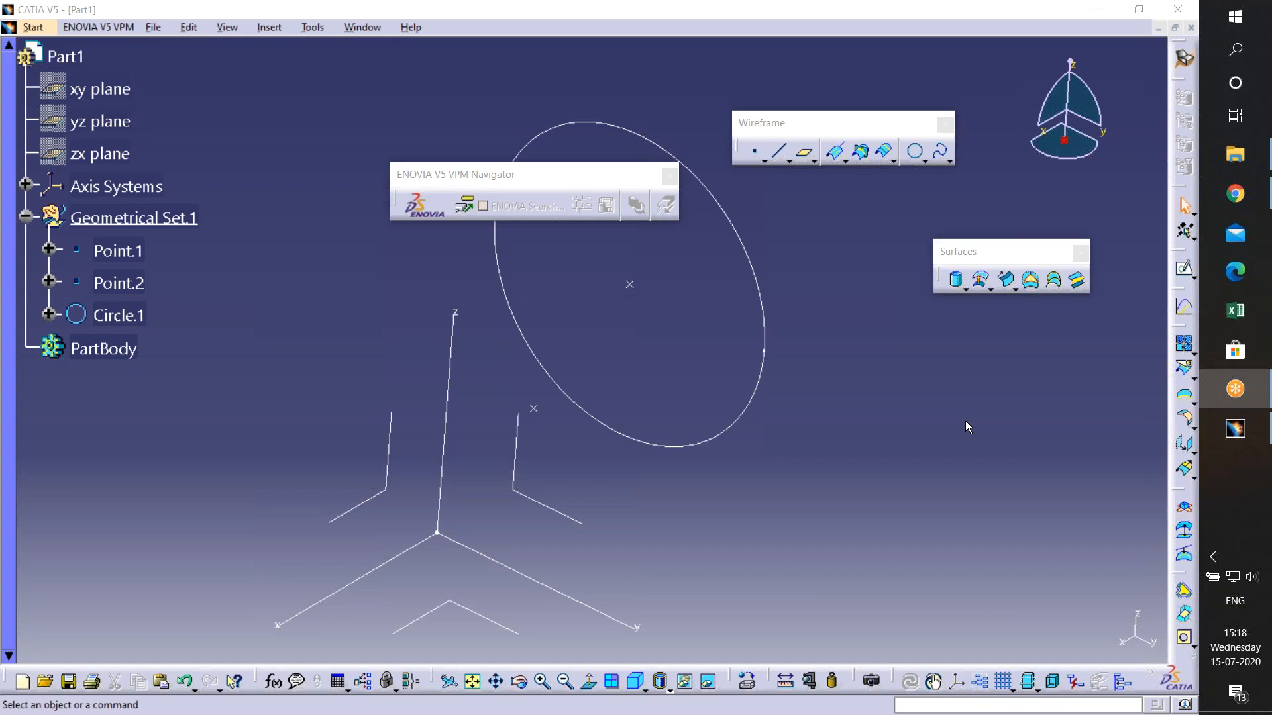
click(709, 357)
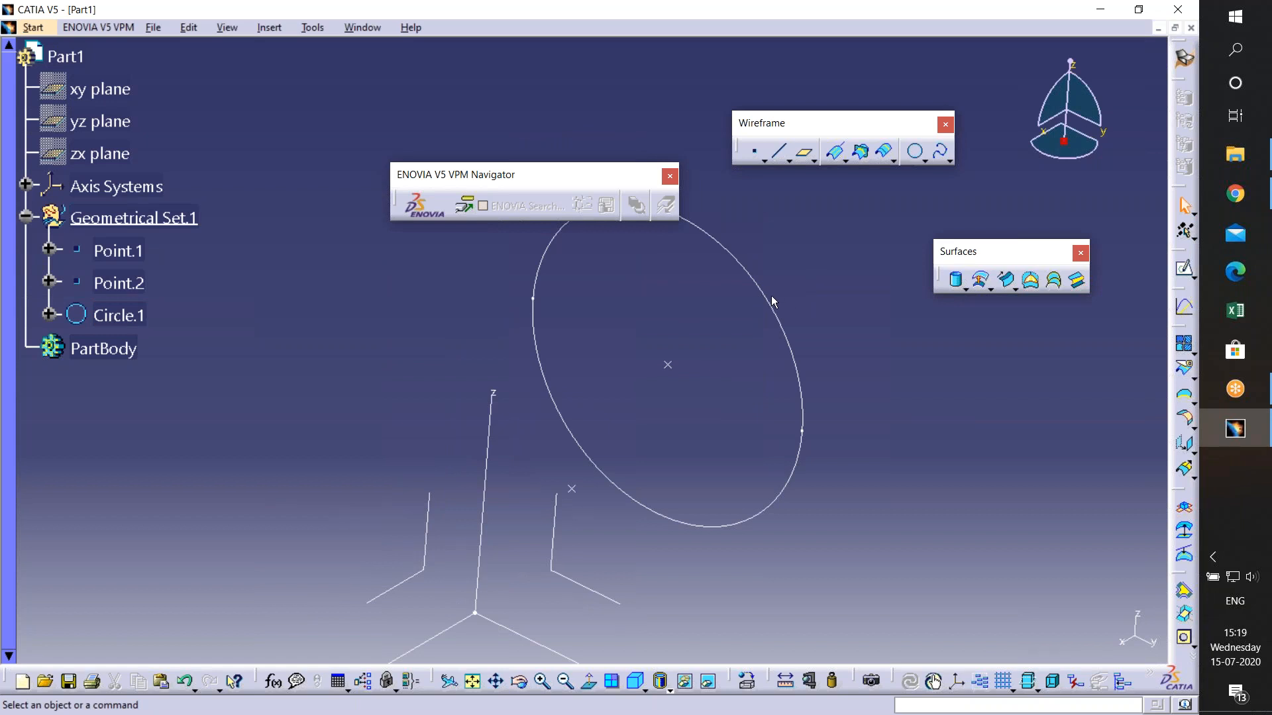
- Start a new point of type On curve on the circle, about 110 mm along it
click(754, 154)
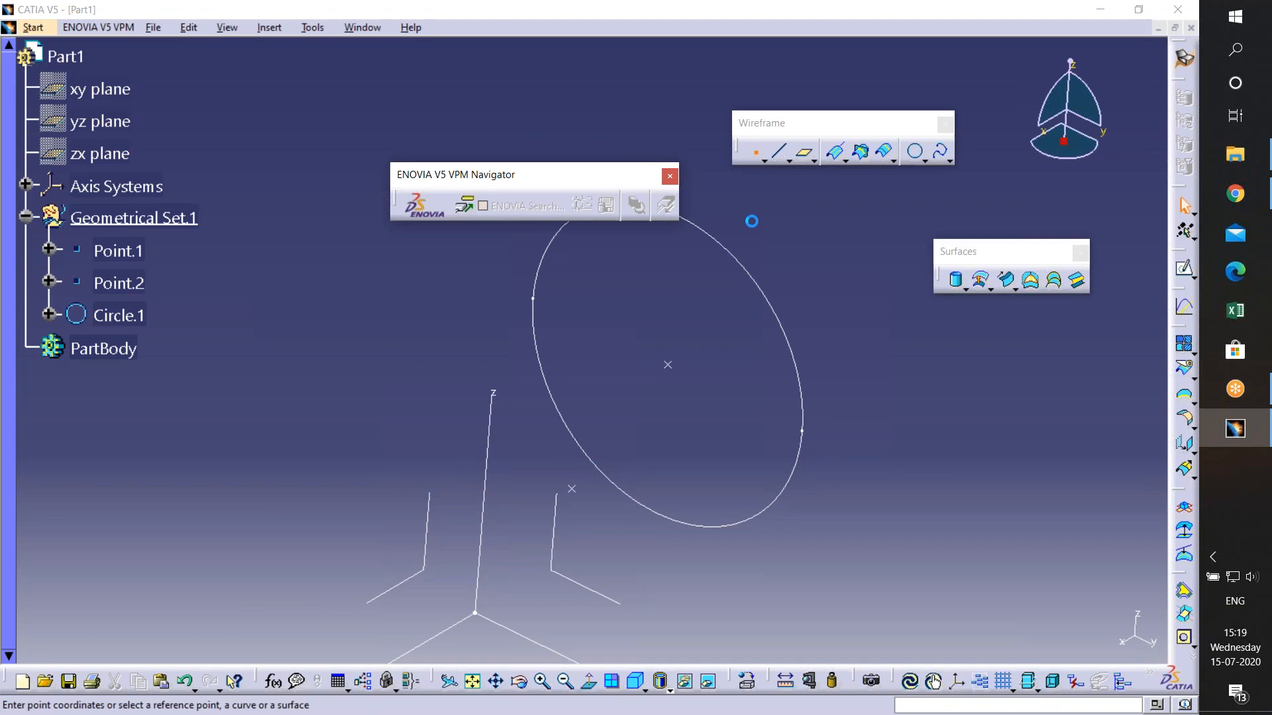
click(1046, 465)
click(1043, 494)
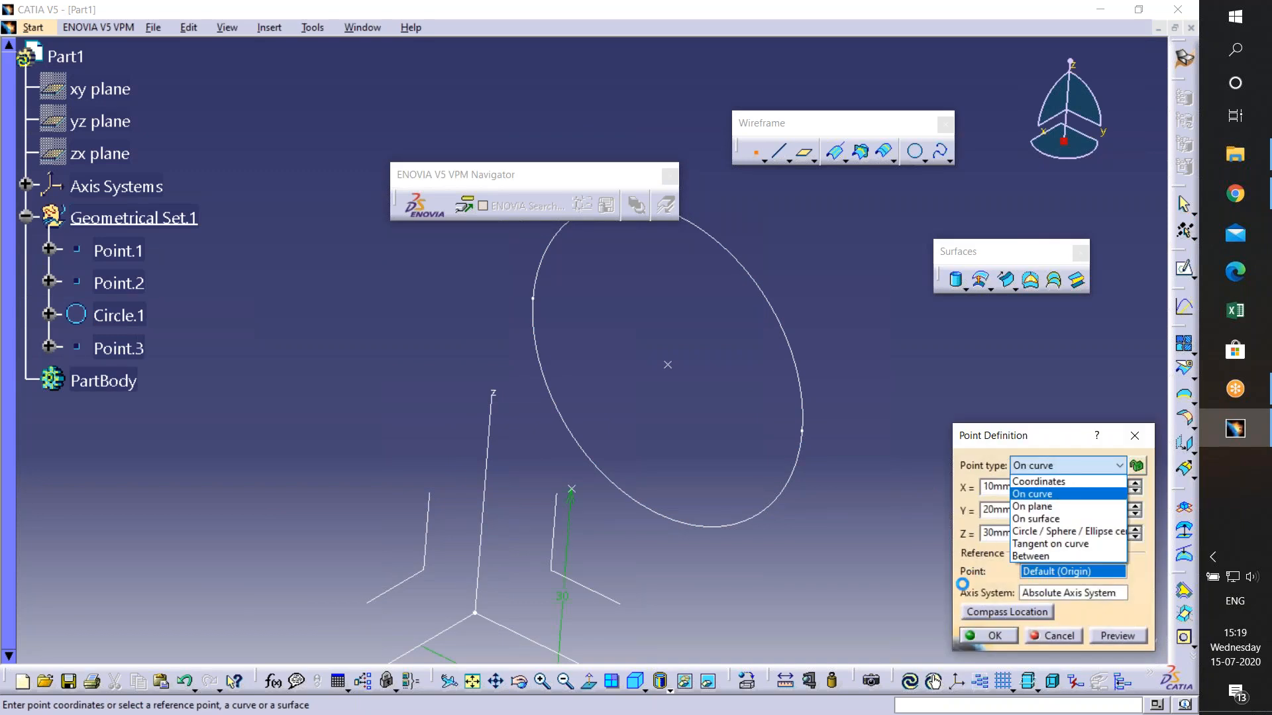
click(802, 357)
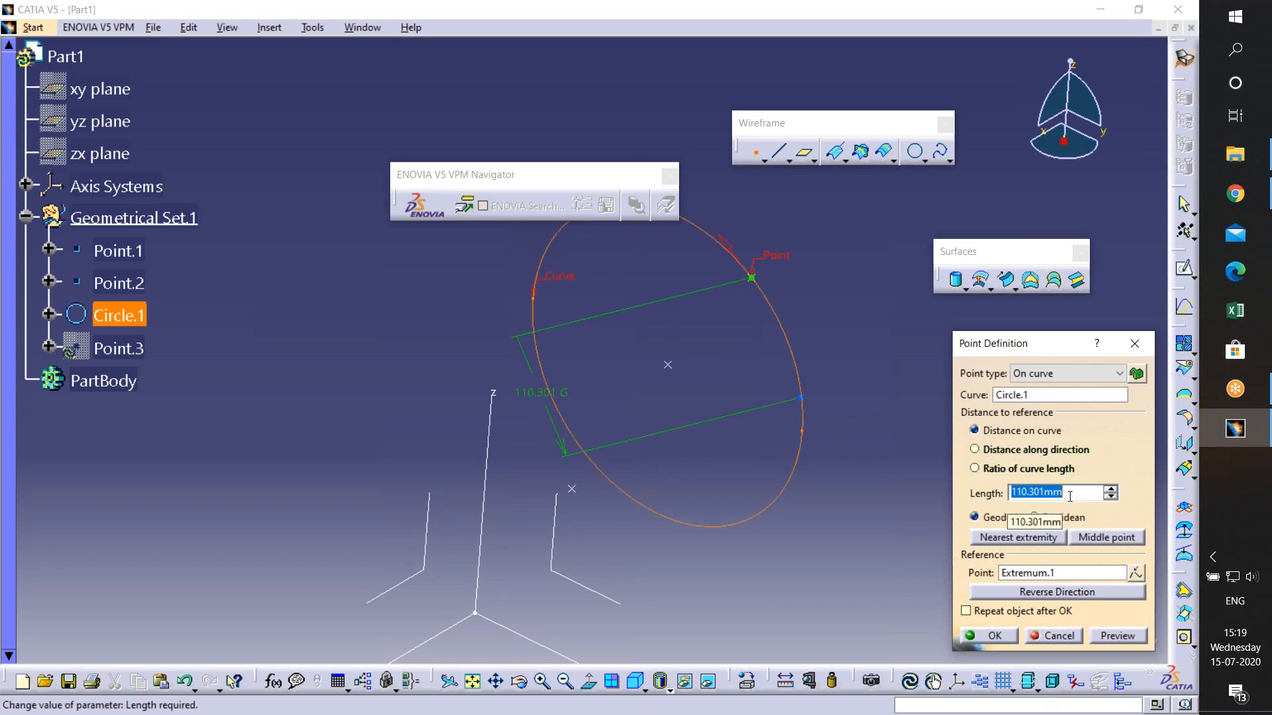
- Define the on-curve point by ratio of curve length with a ratio of 0.5 and create it
click(975, 470)
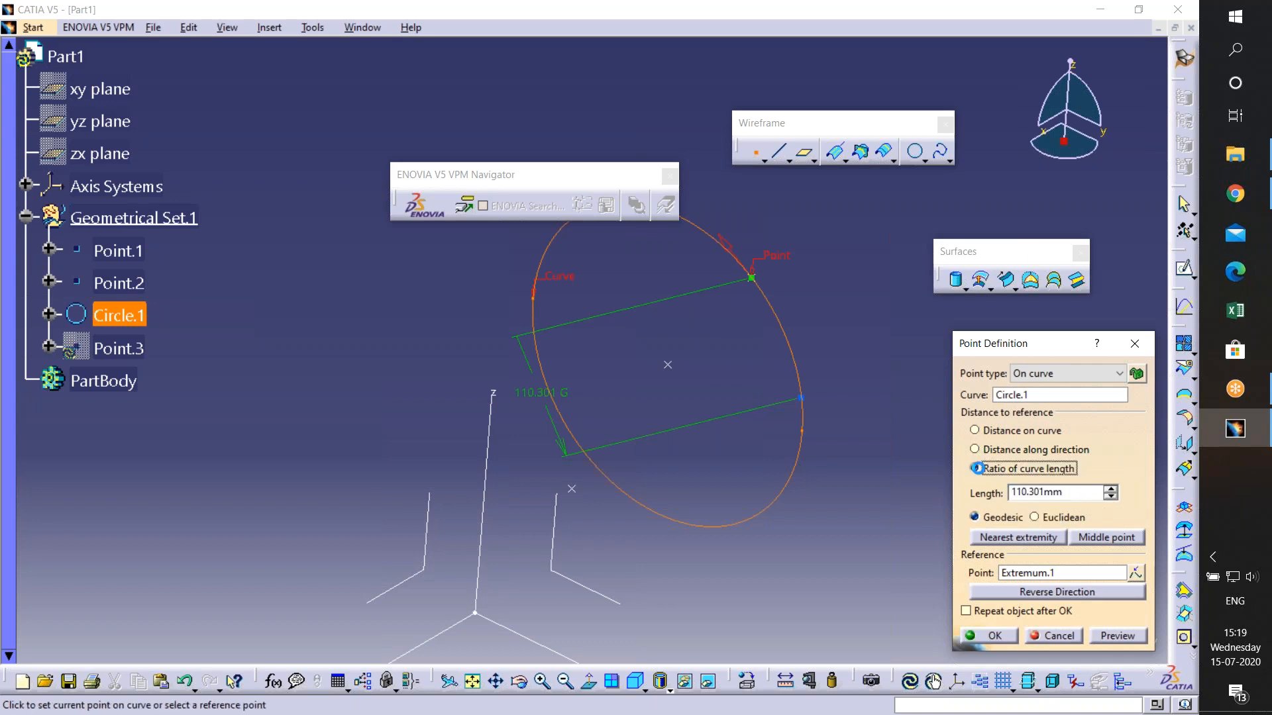
drag(1062, 489, 998, 489)
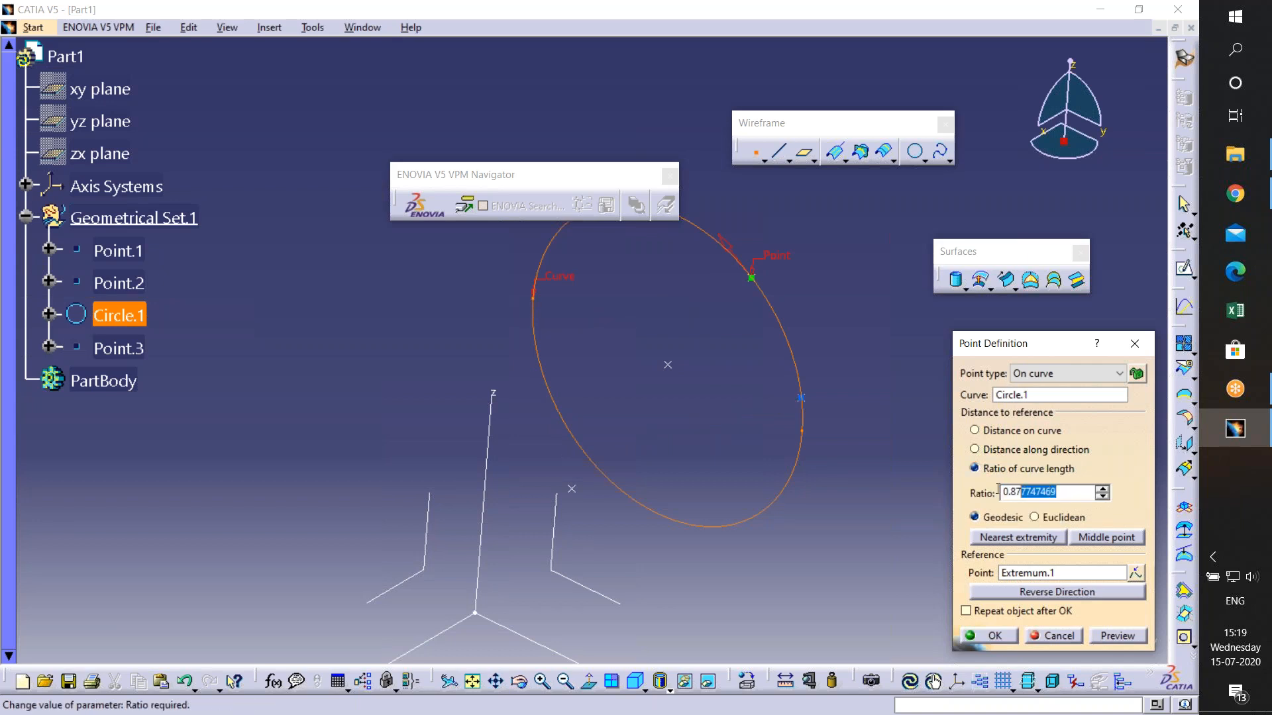
click(755, 285)
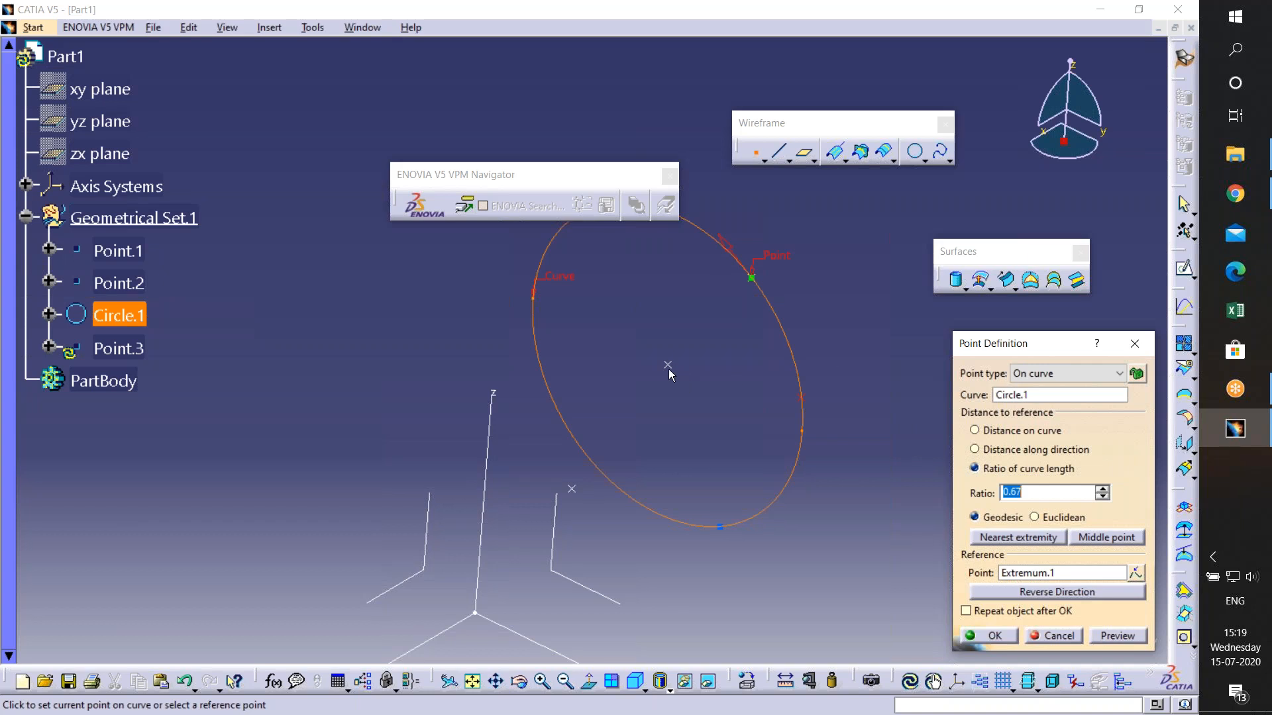
click(770, 304)
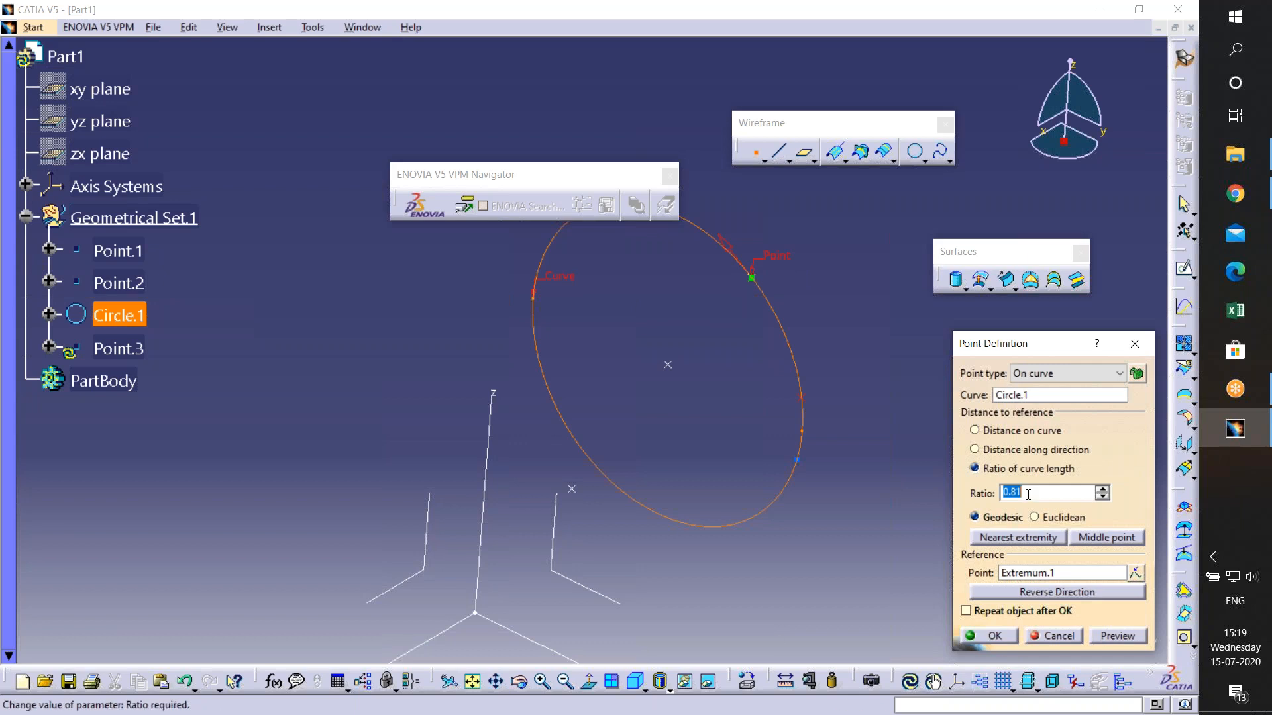
text(0.50)
click(1117, 638)
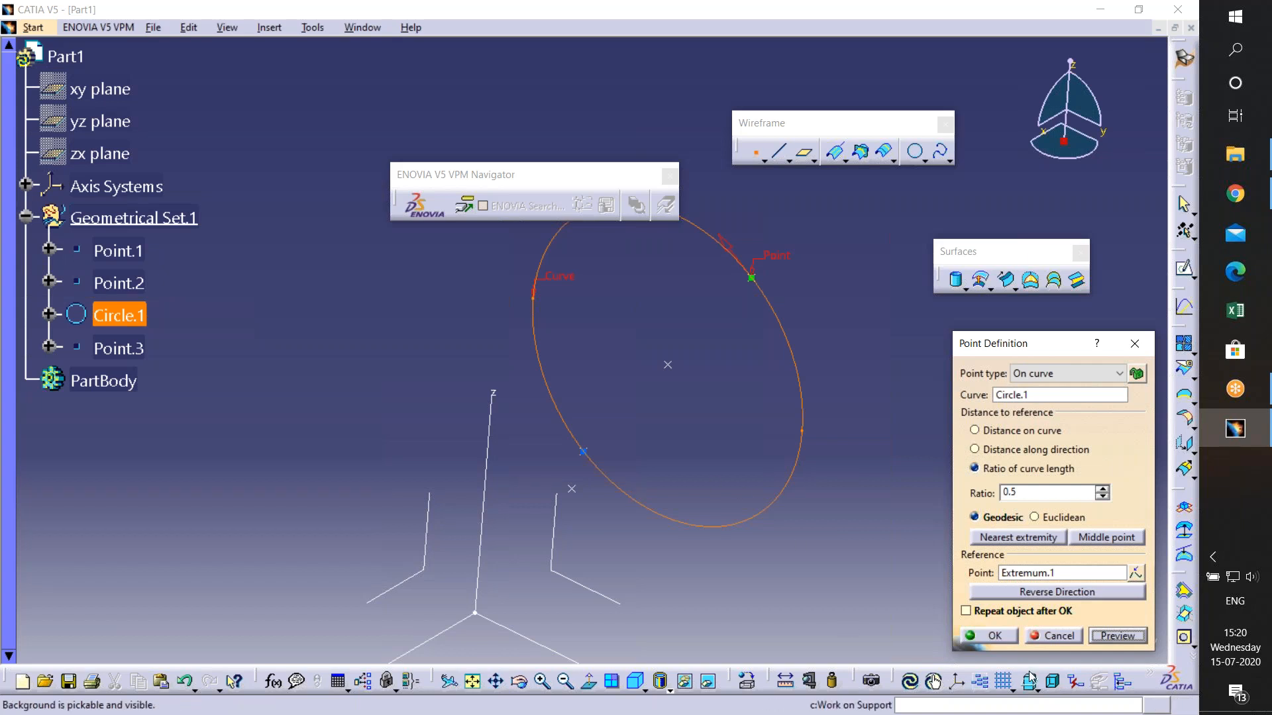
click(998, 640)
middle_drag(667, 427, 654, 461)
click(755, 153)
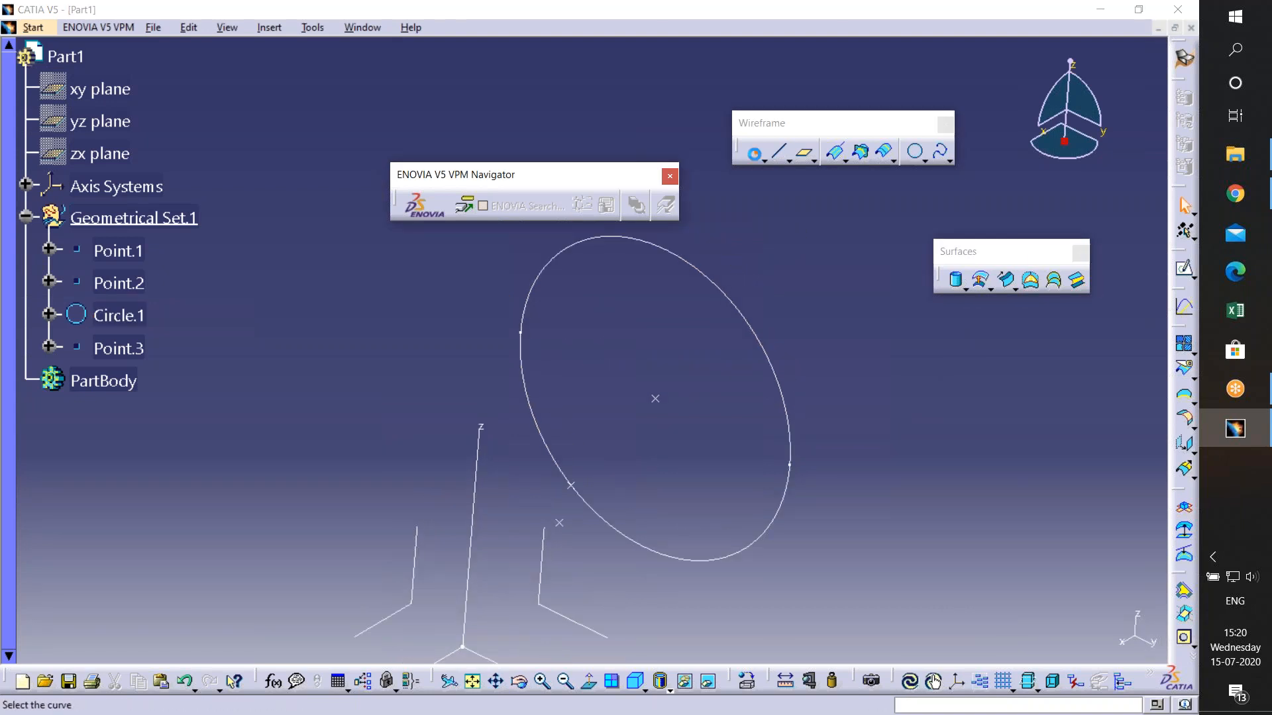
click(1057, 373)
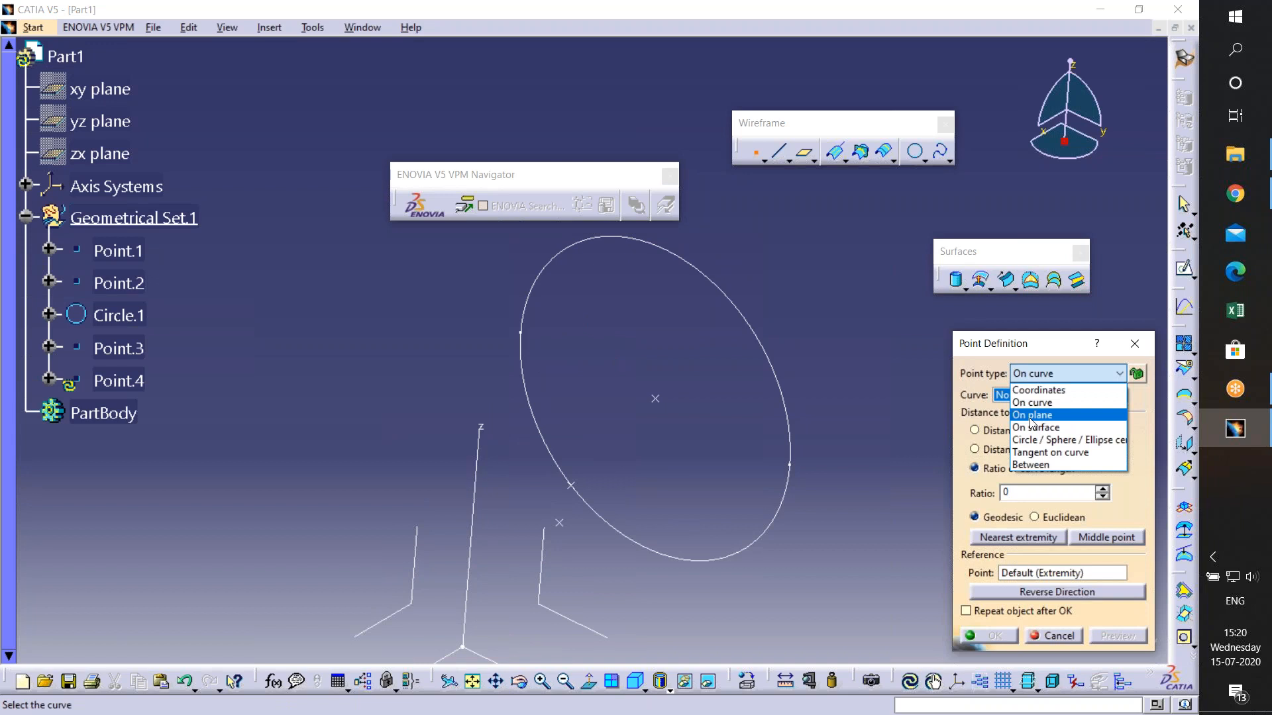
click(1035, 638)
click(1056, 635)
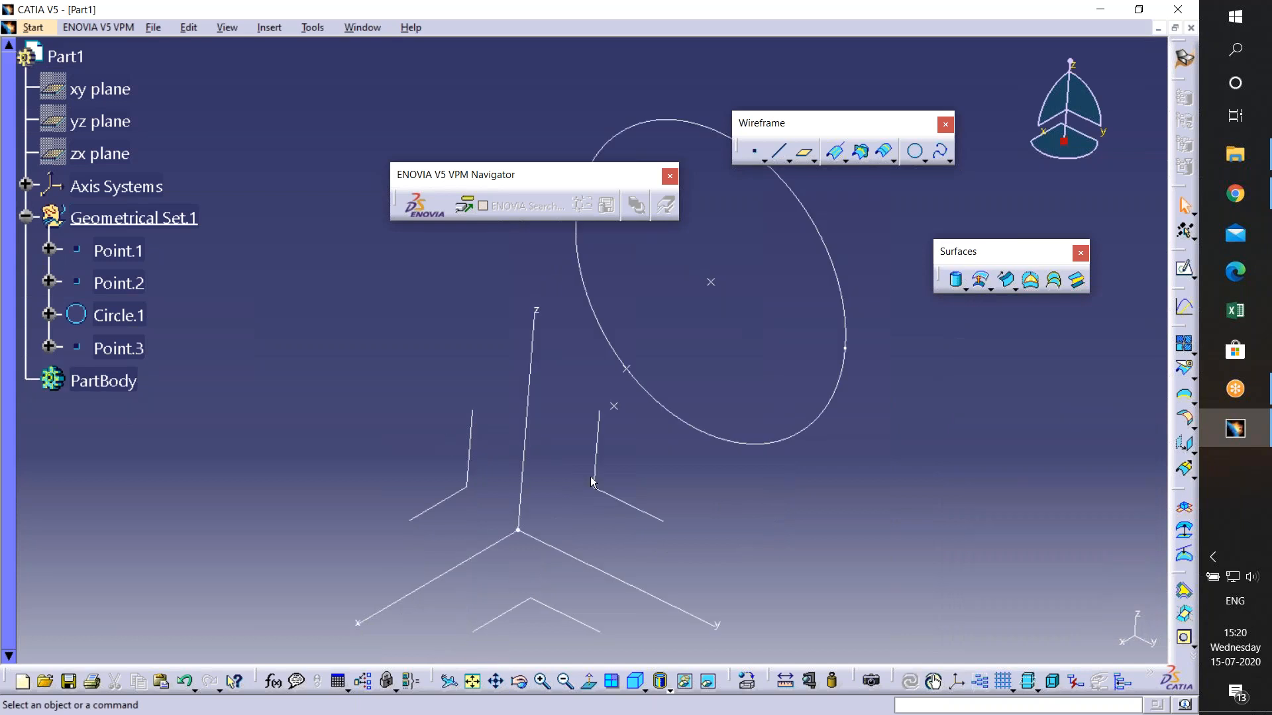
- Highlight the YZ plane and the ZX plane in turn to identify each in the axis system
click(767, 384)
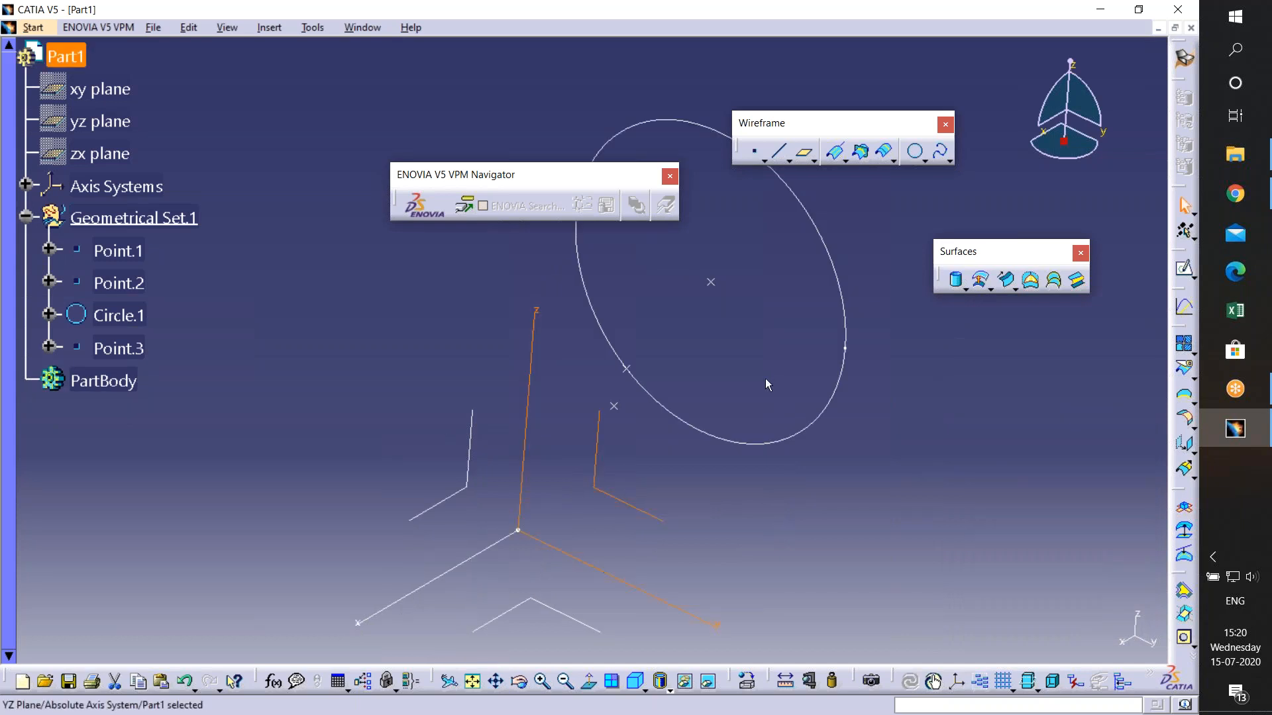
click(483, 476)
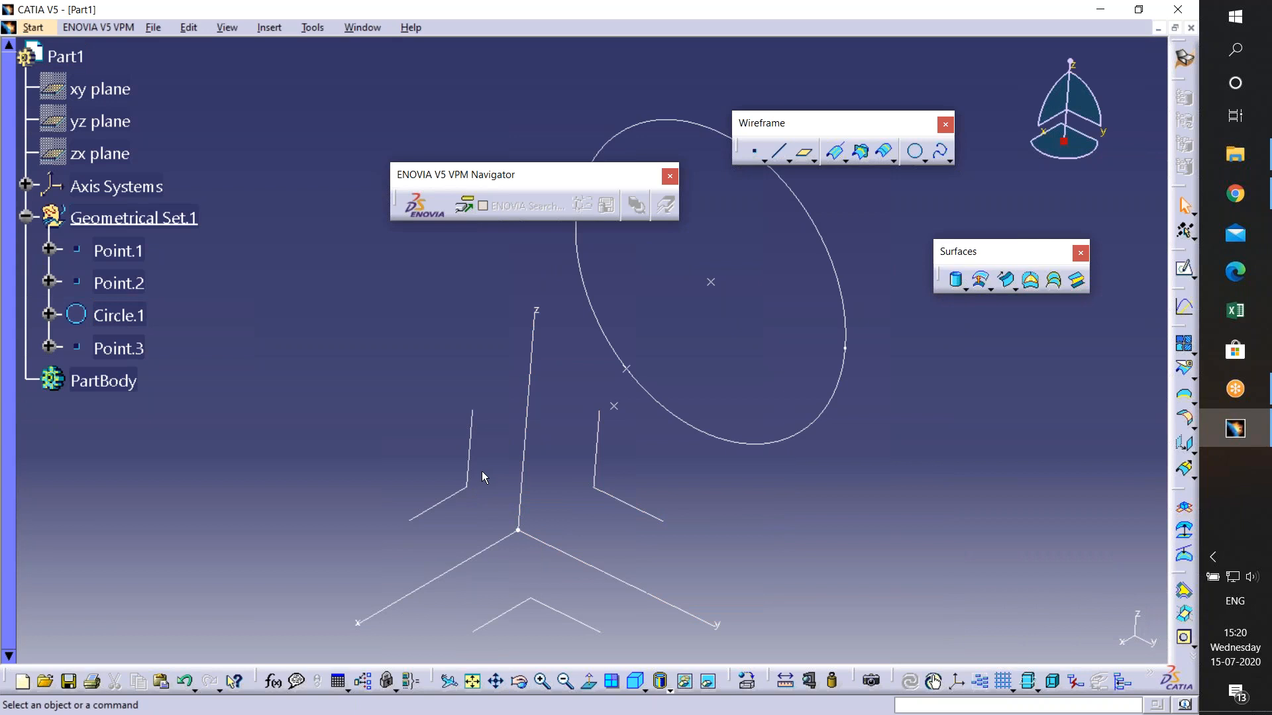
click(408, 445)
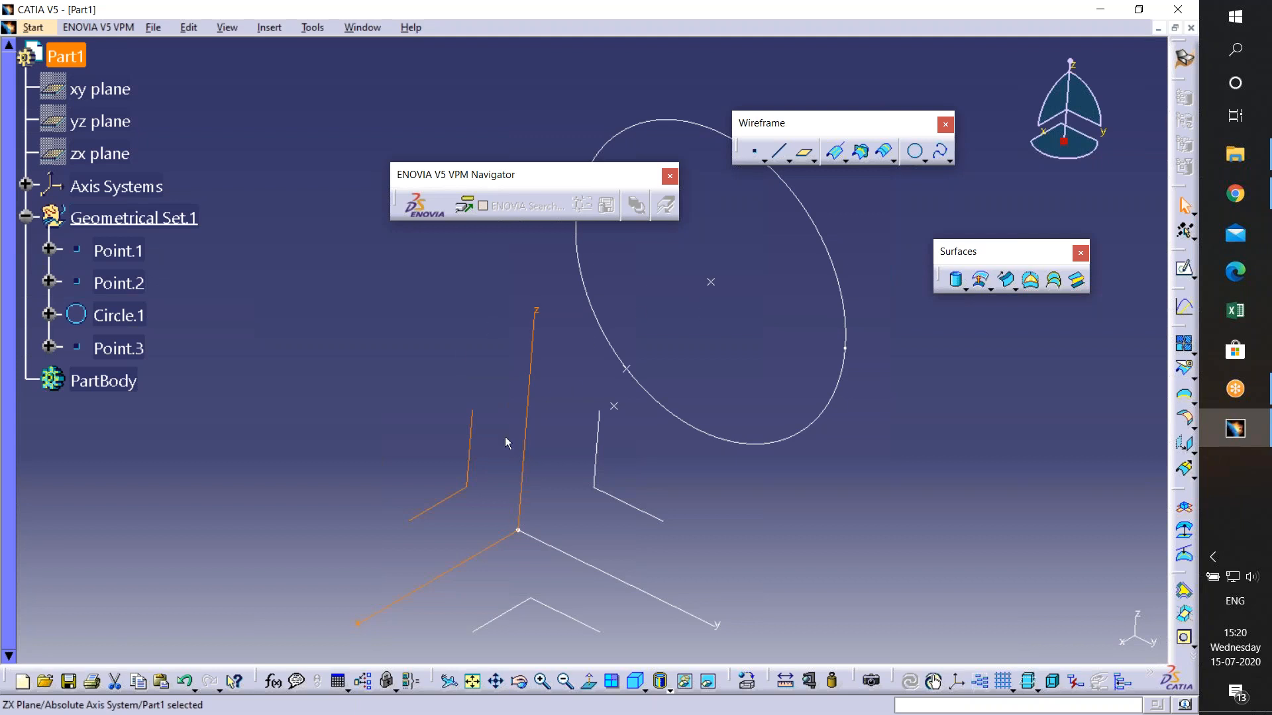
click(713, 196)
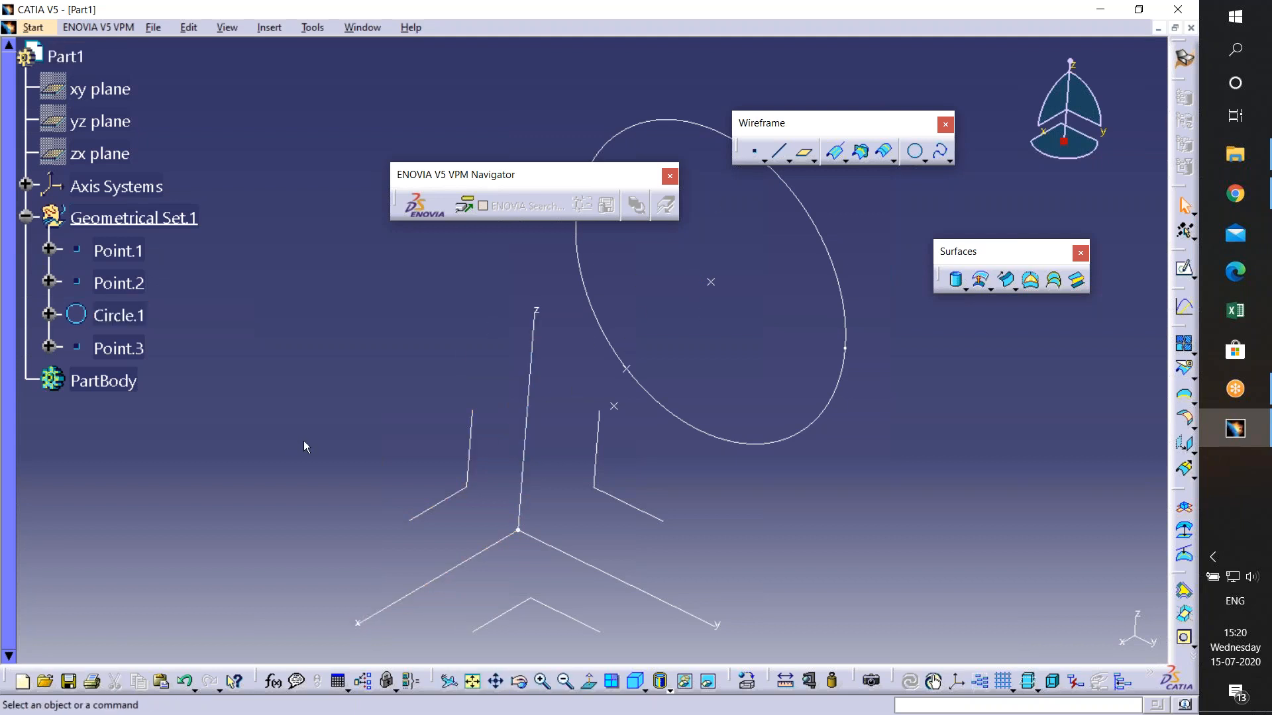
click(755, 152)
click(1119, 373)
click(1033, 412)
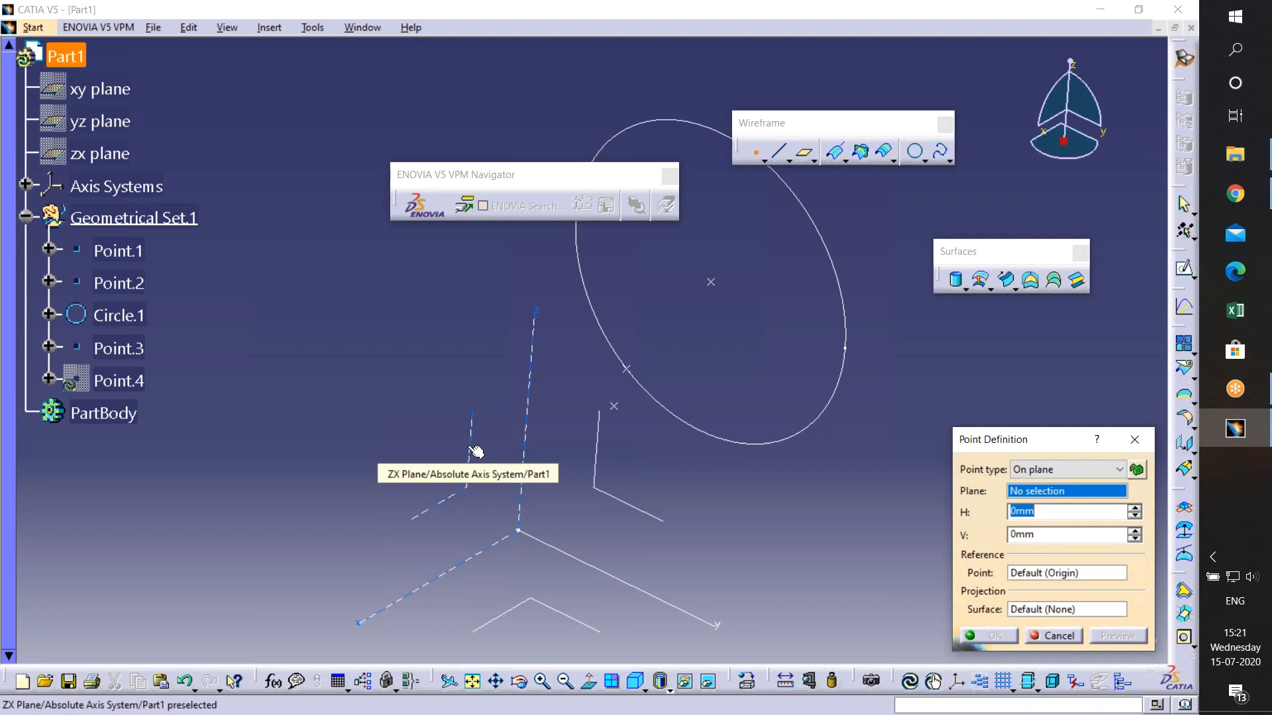
click(476, 453)
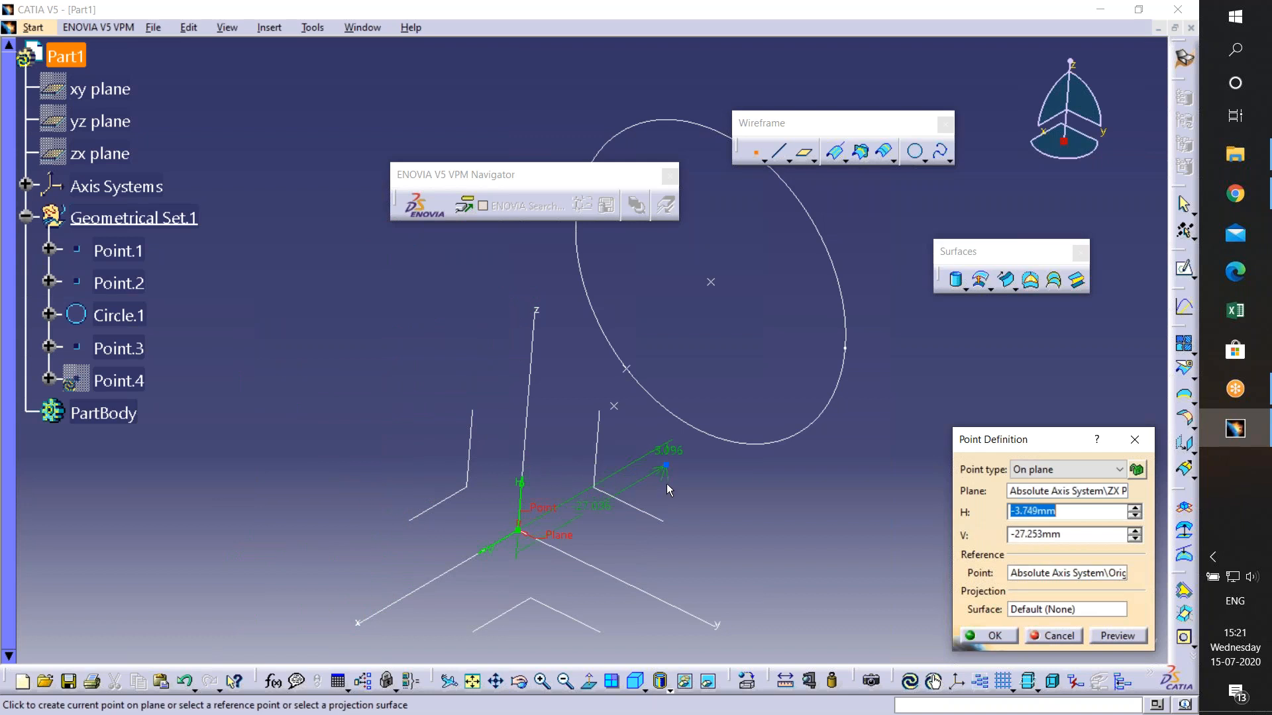
click(1053, 635)
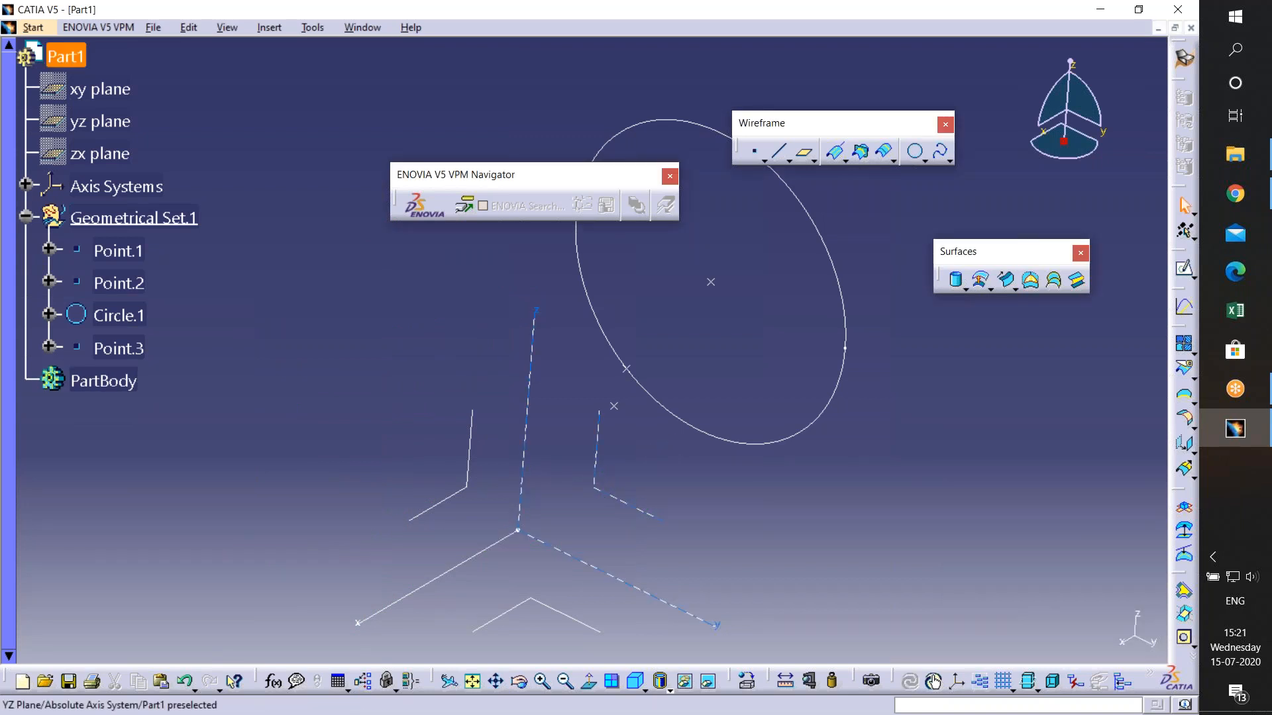
- Create an On plane point on the YZ plane with H 30 mm and V about 44 mm
click(756, 155)
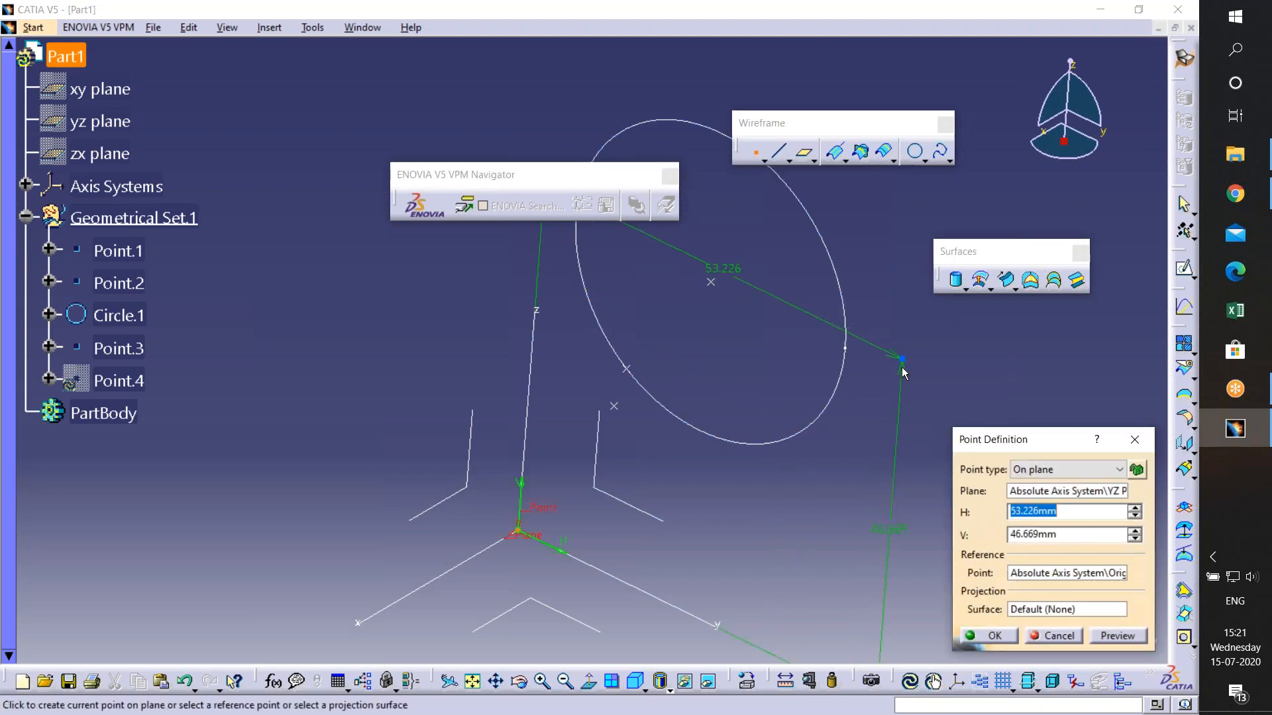
text(30)
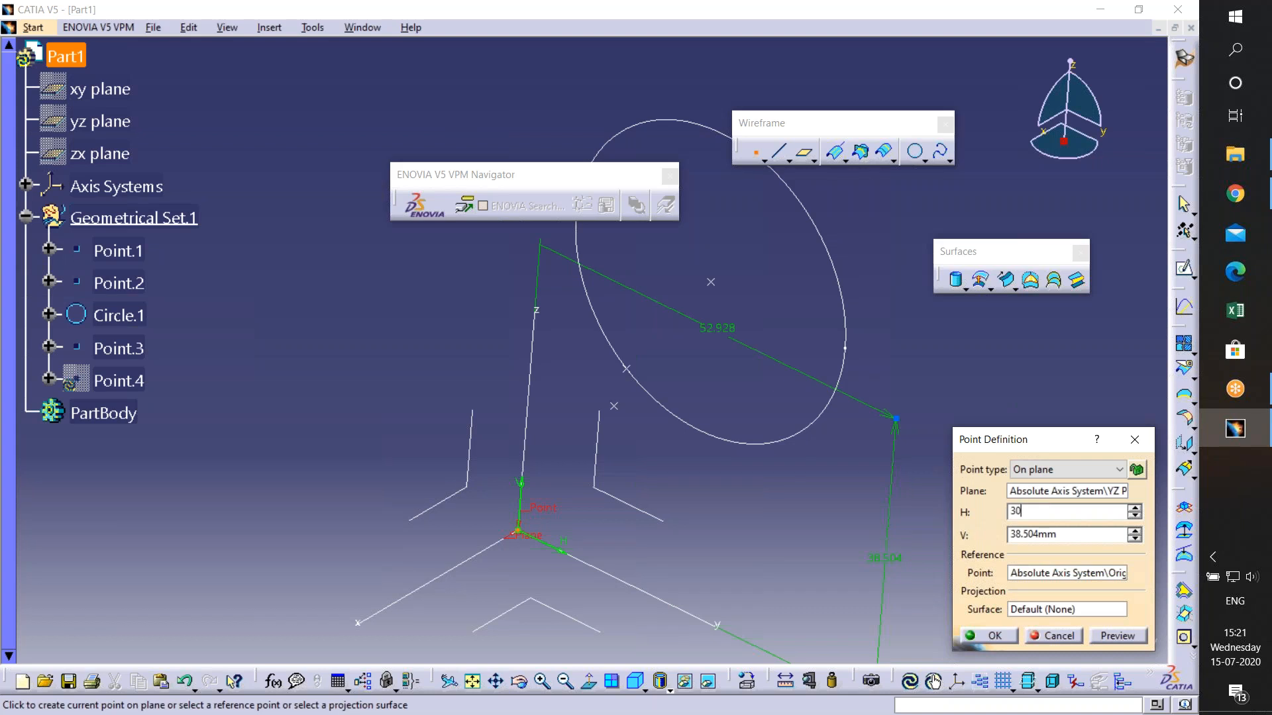
key(Tab)
text(20)
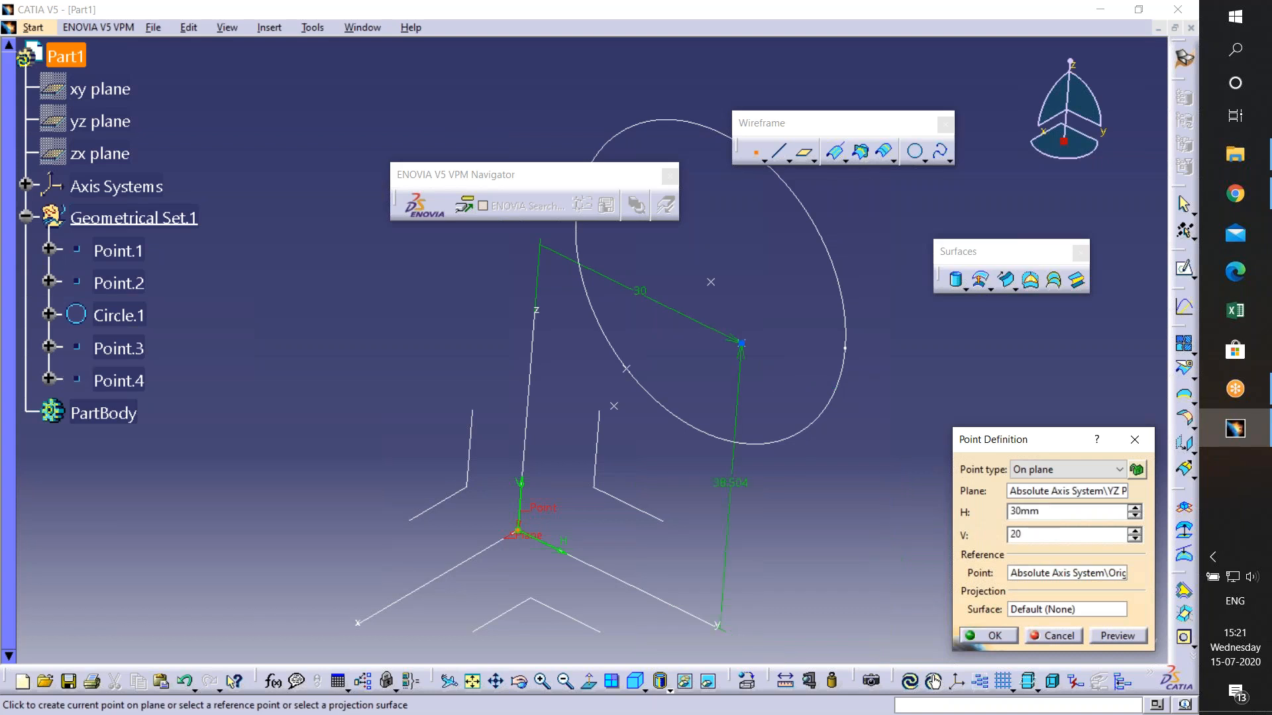
click(1122, 633)
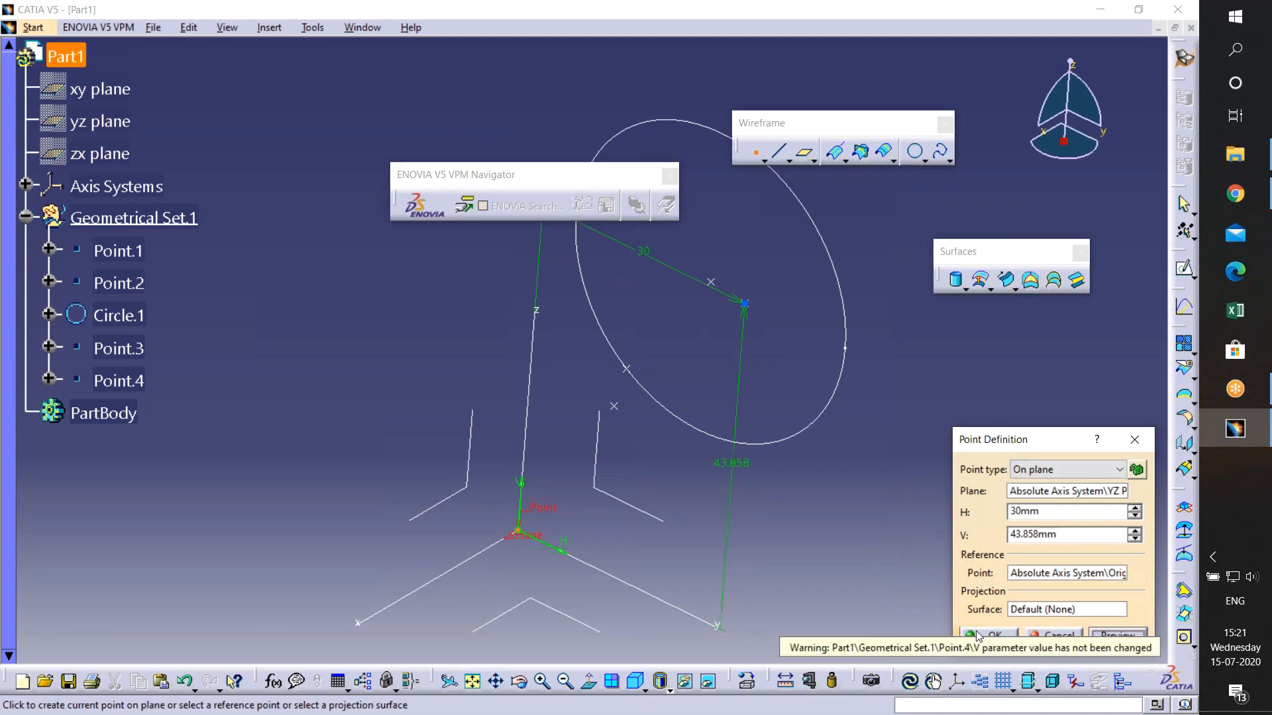
click(987, 634)
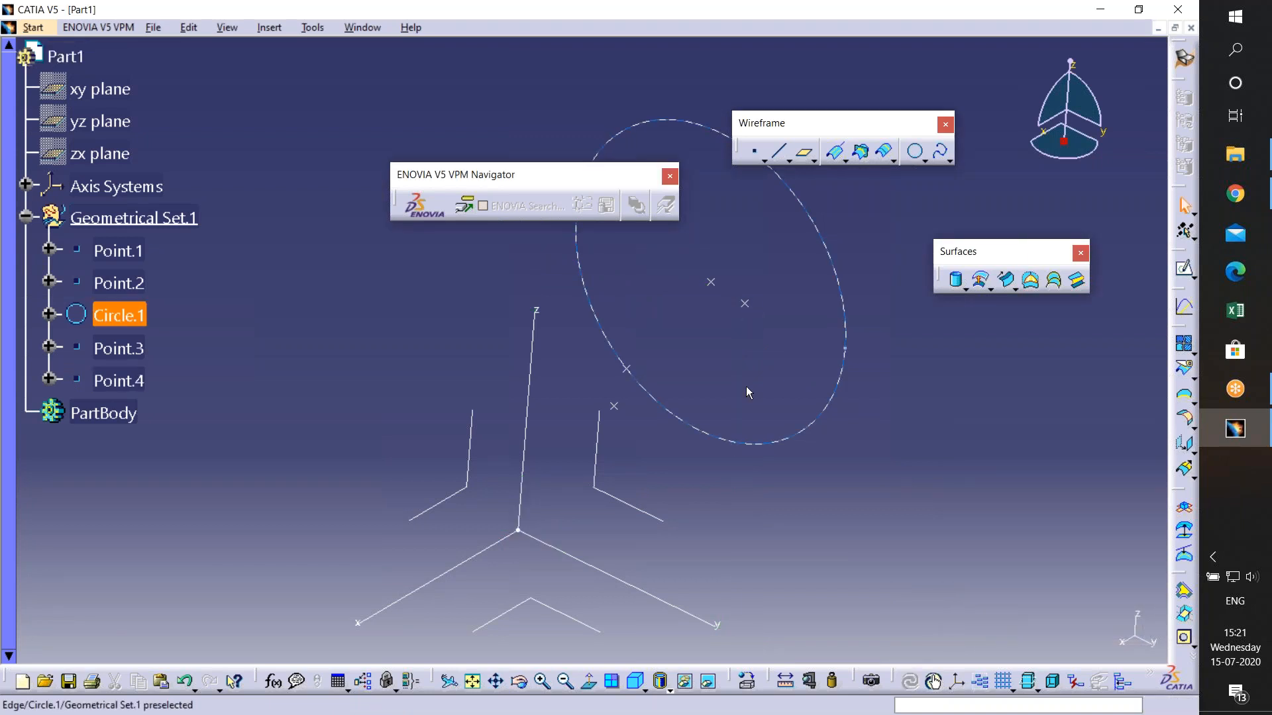
click(744, 303)
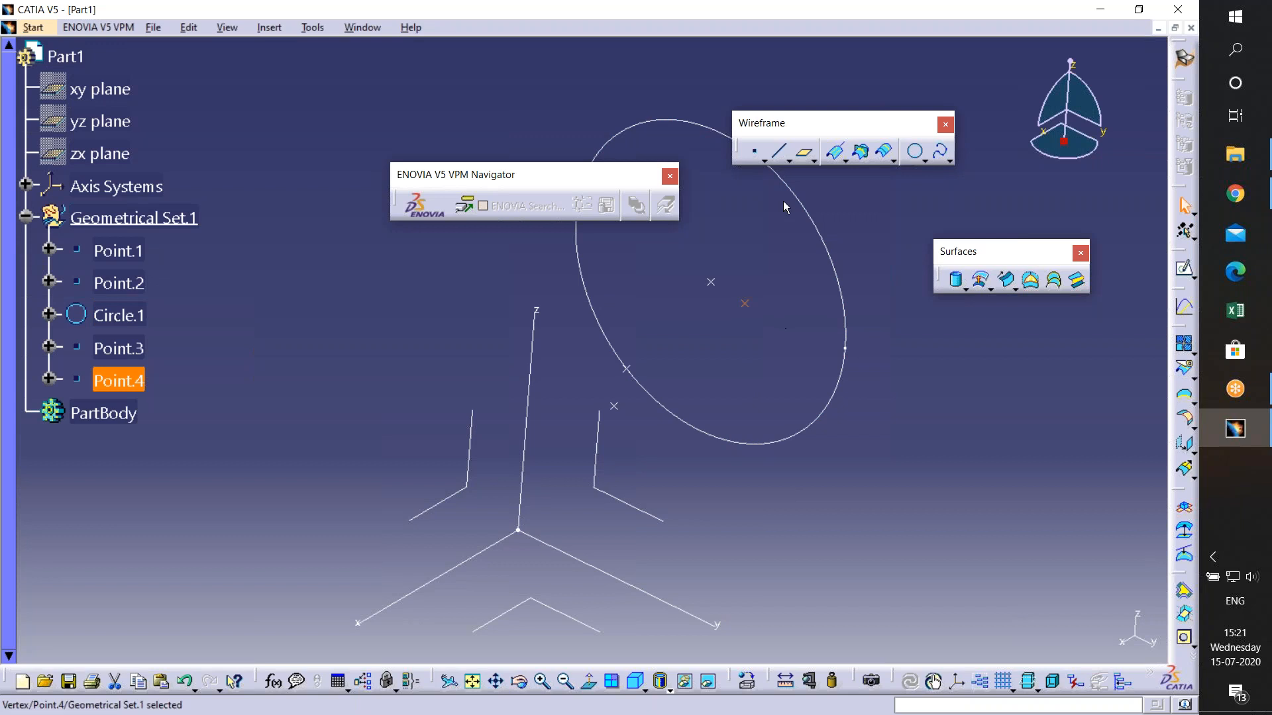
ctrl+click(779, 184)
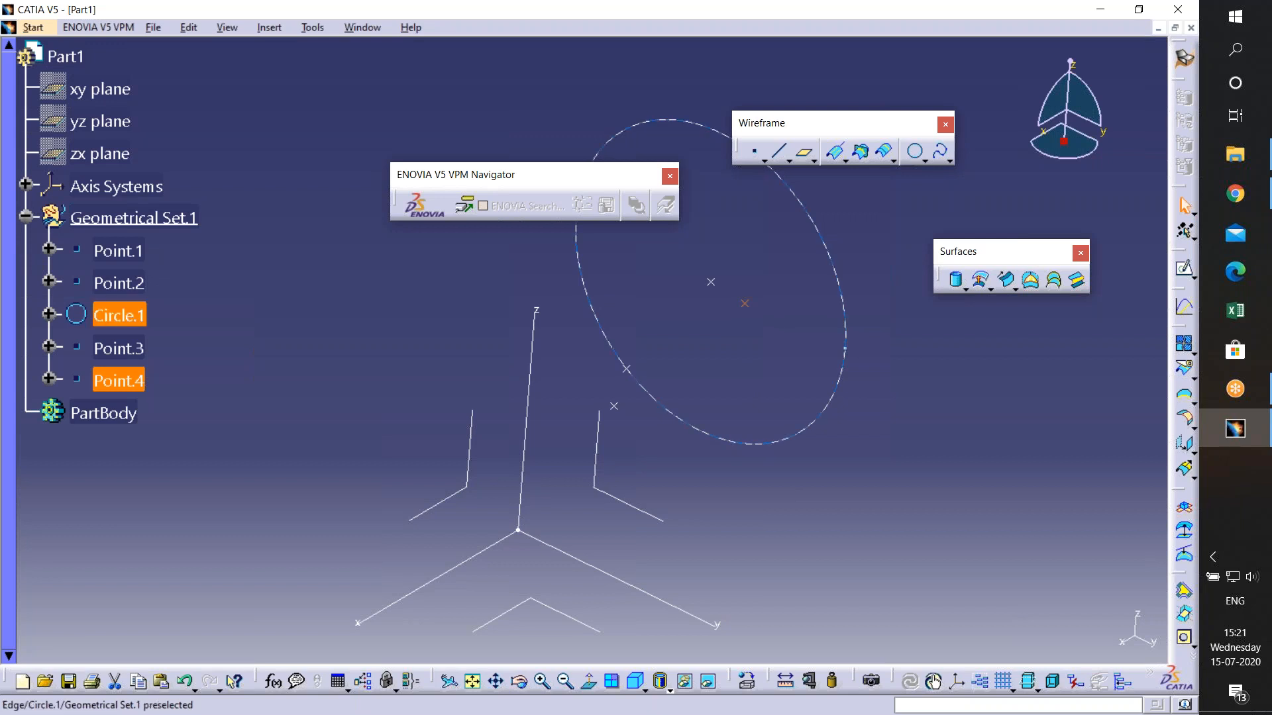
click(755, 154)
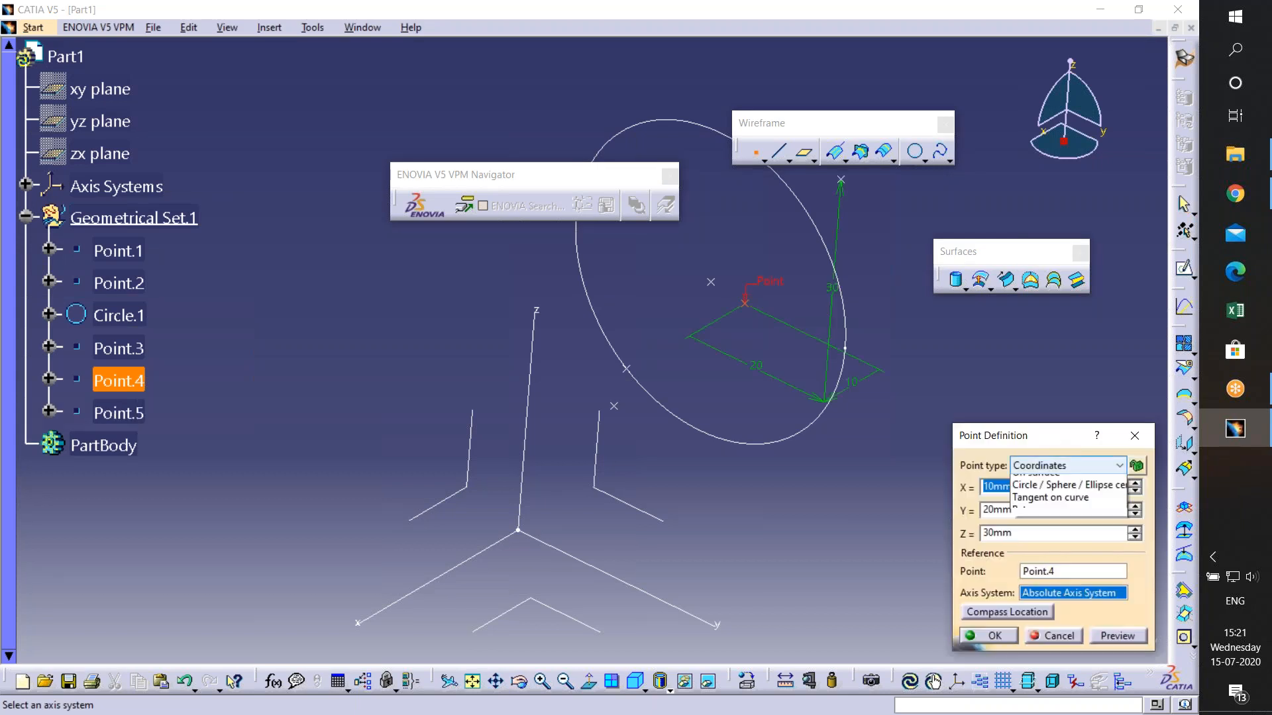
click(1064, 642)
click(1058, 636)
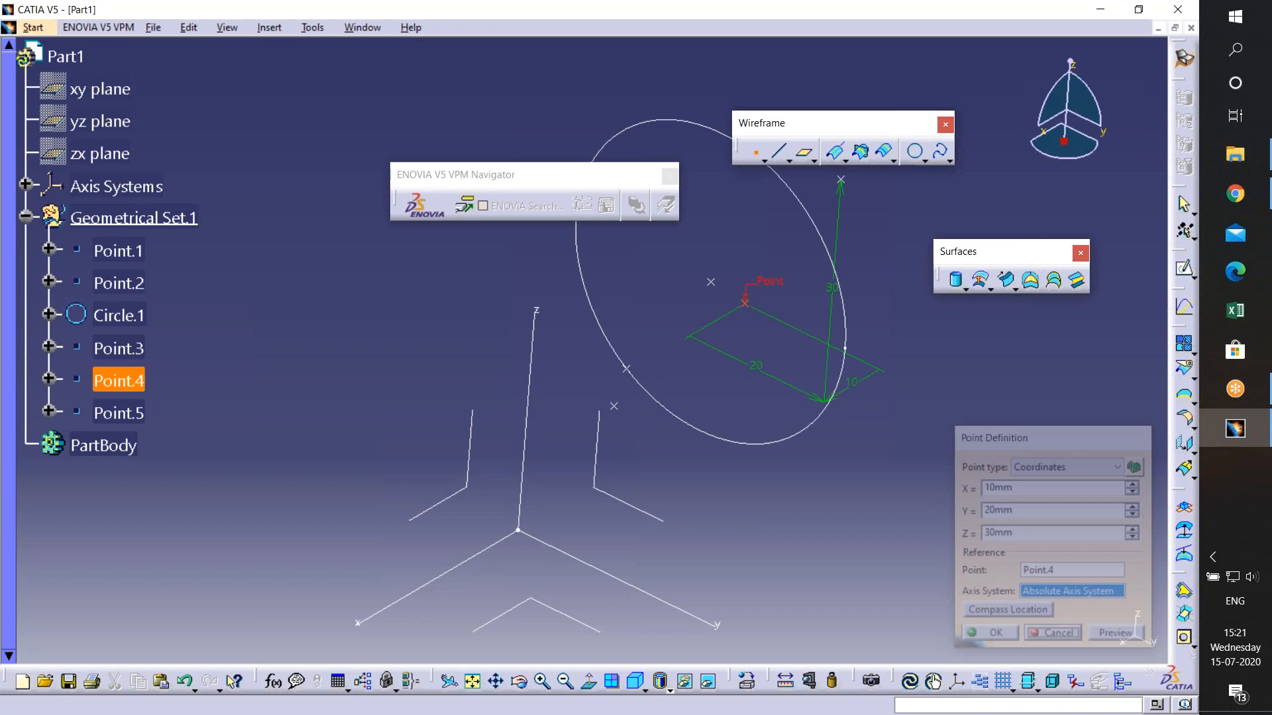
- Delete Point.1 with all its children, and also Point.4, to empty the geometrical set
middle_drag(769, 418, 766, 364)
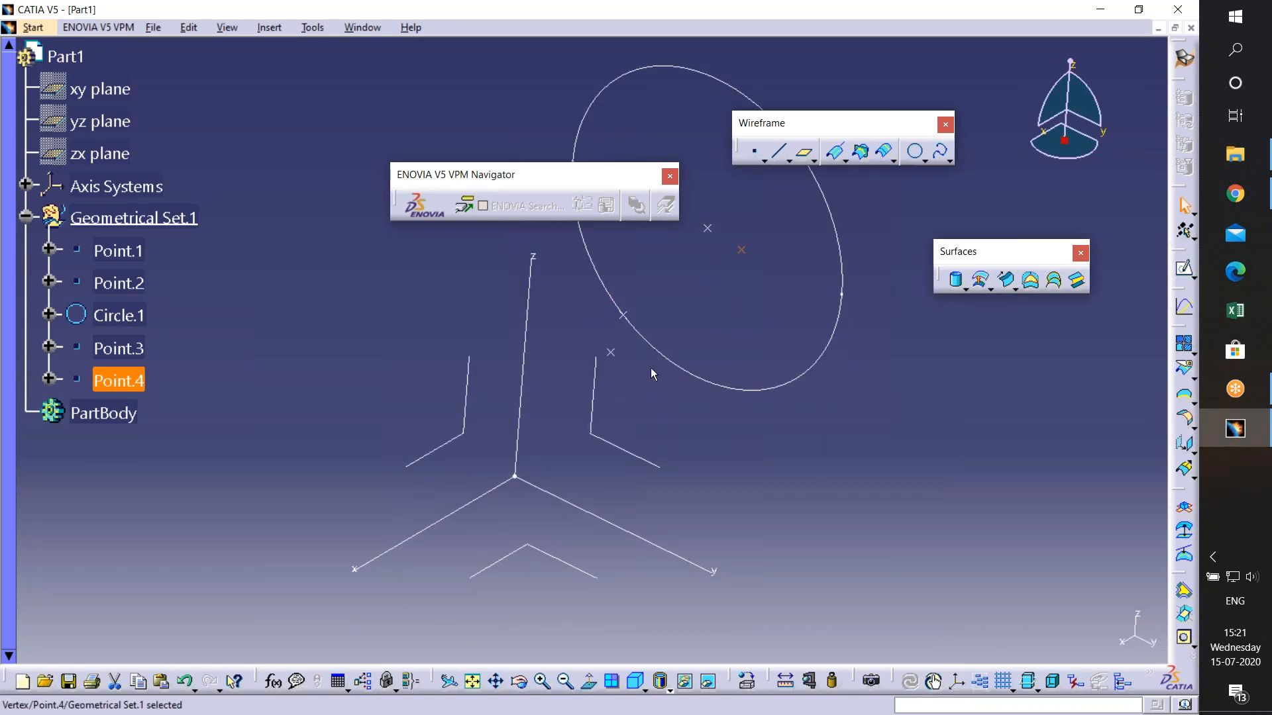
right_click(110, 259)
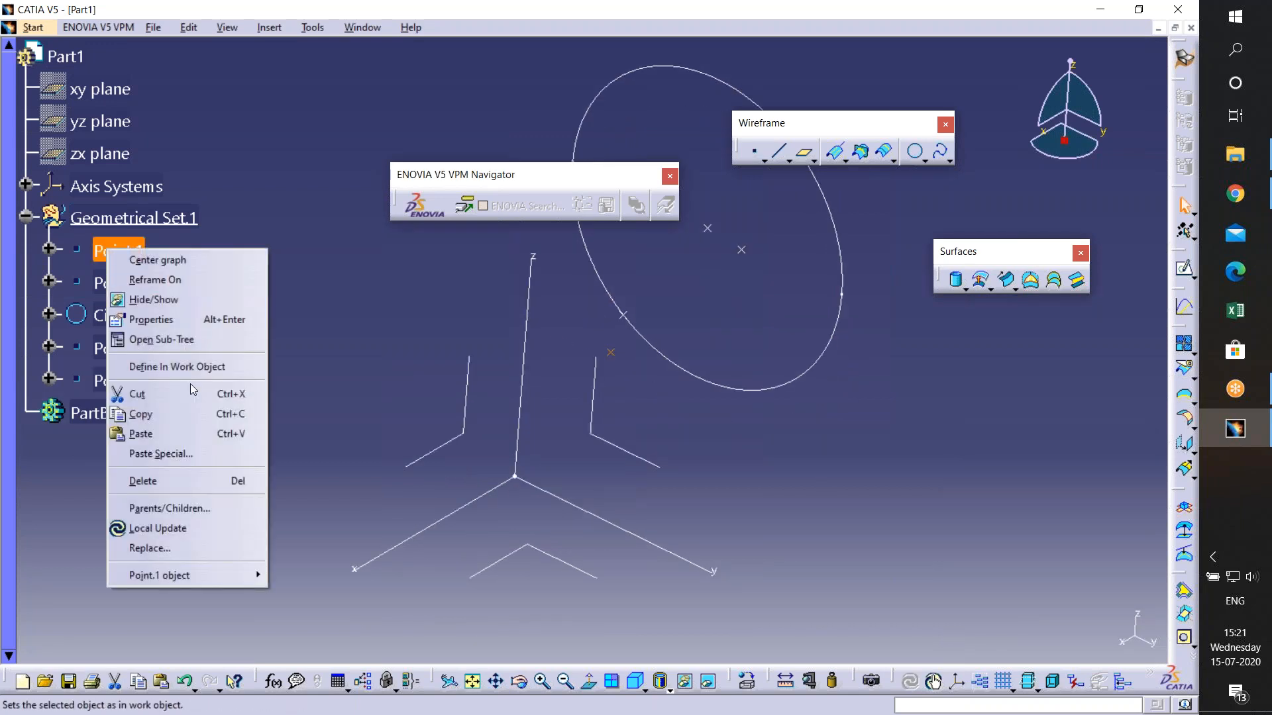
click(192, 487)
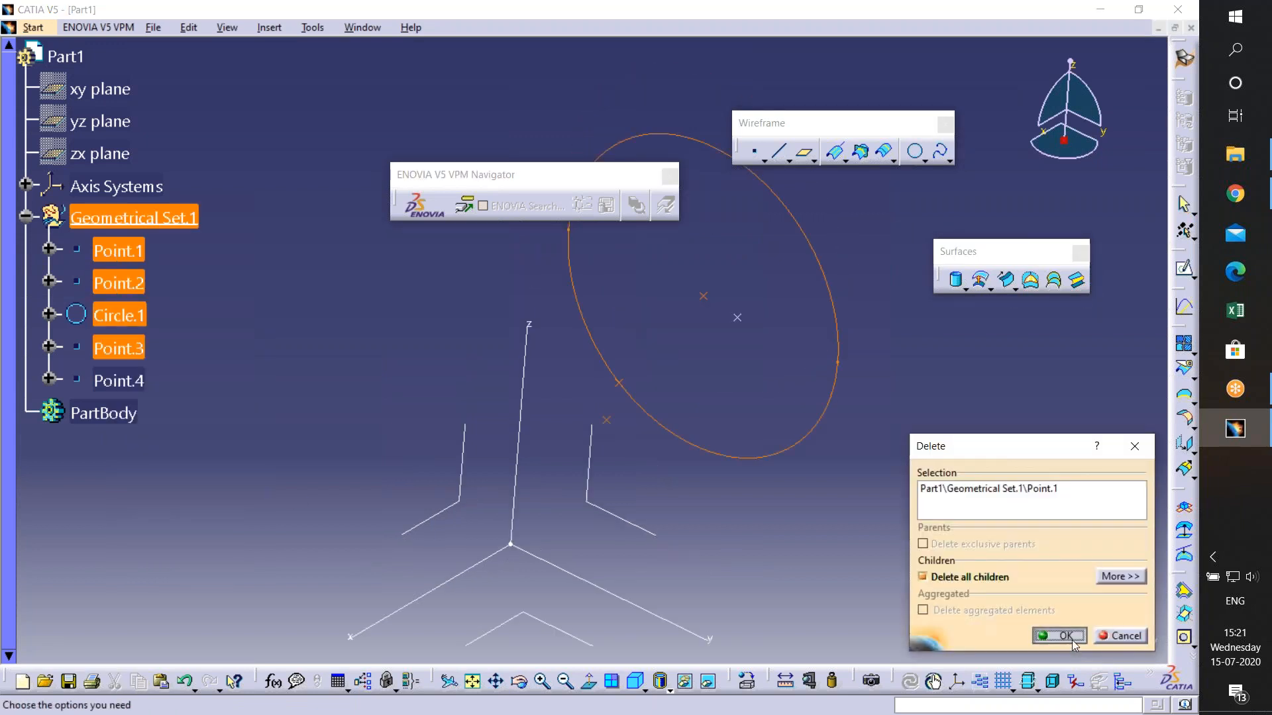
click(1041, 636)
key(Delete)
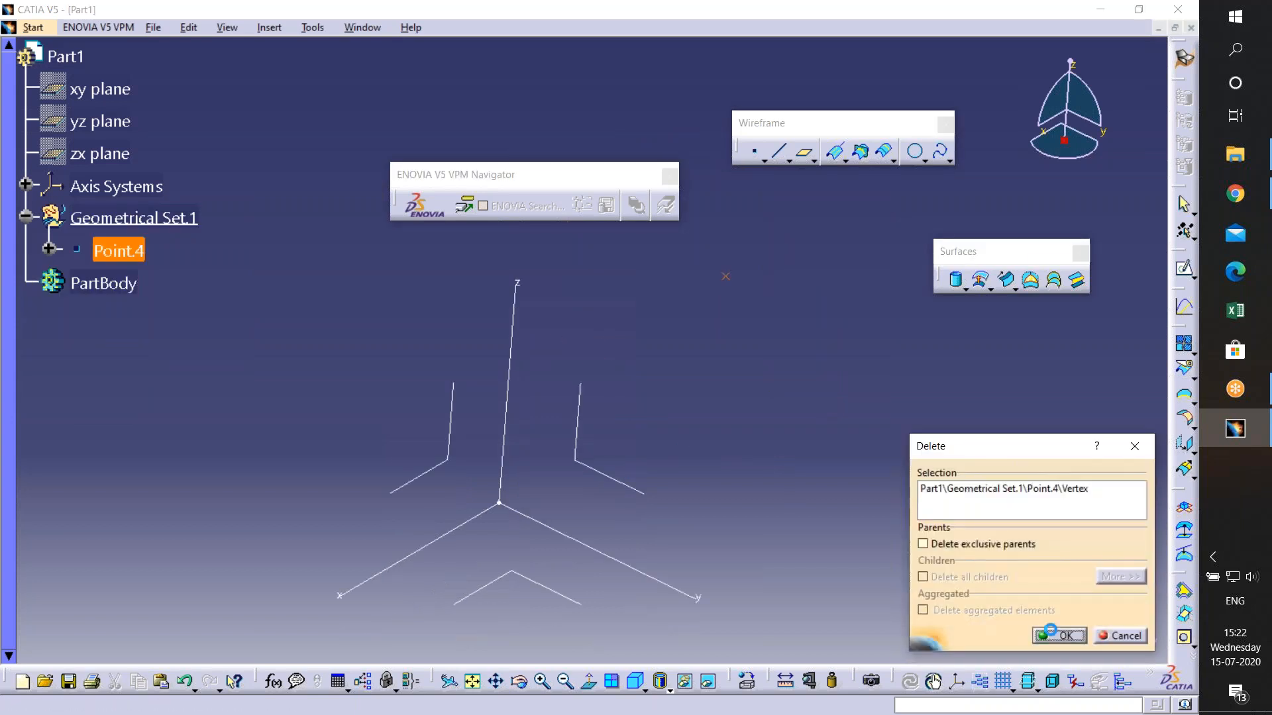
click(1051, 633)
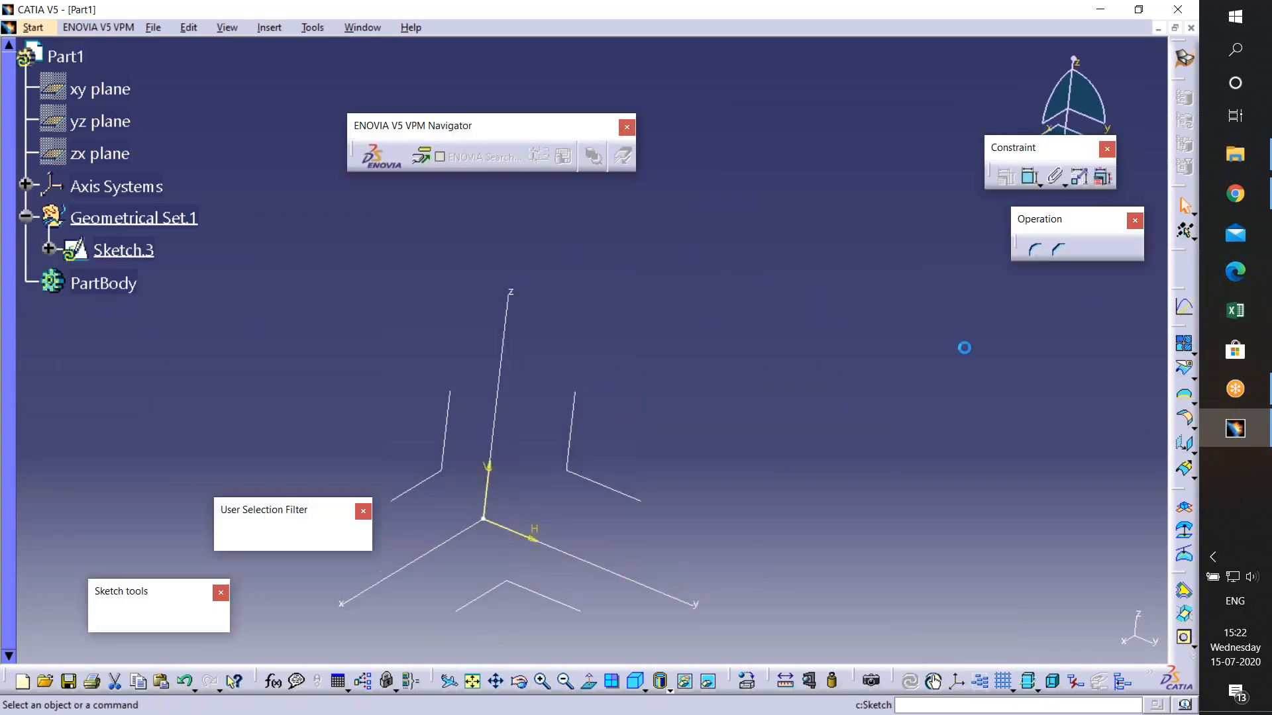
- Sketch a wavy spline through five control points on the YZ plane, ending at about H 113 mm, V 44 mm
click(1185, 388)
click(540, 519)
click(727, 321)
click(1016, 500)
middle_drag(1125, 304, 798, 302)
click(798, 302)
double_click(1155, 187)
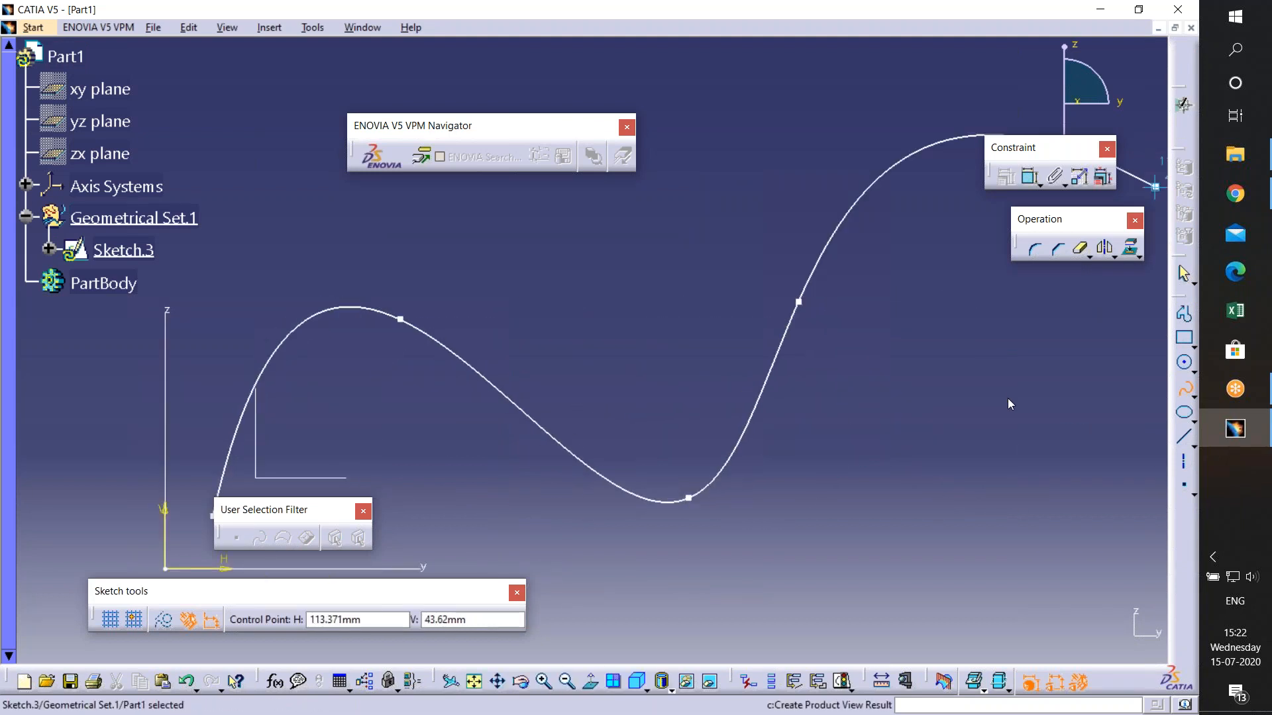
- Extrude the spline sketch as a surface 20 mm along the default sketch normal
click(966, 290)
click(988, 312)
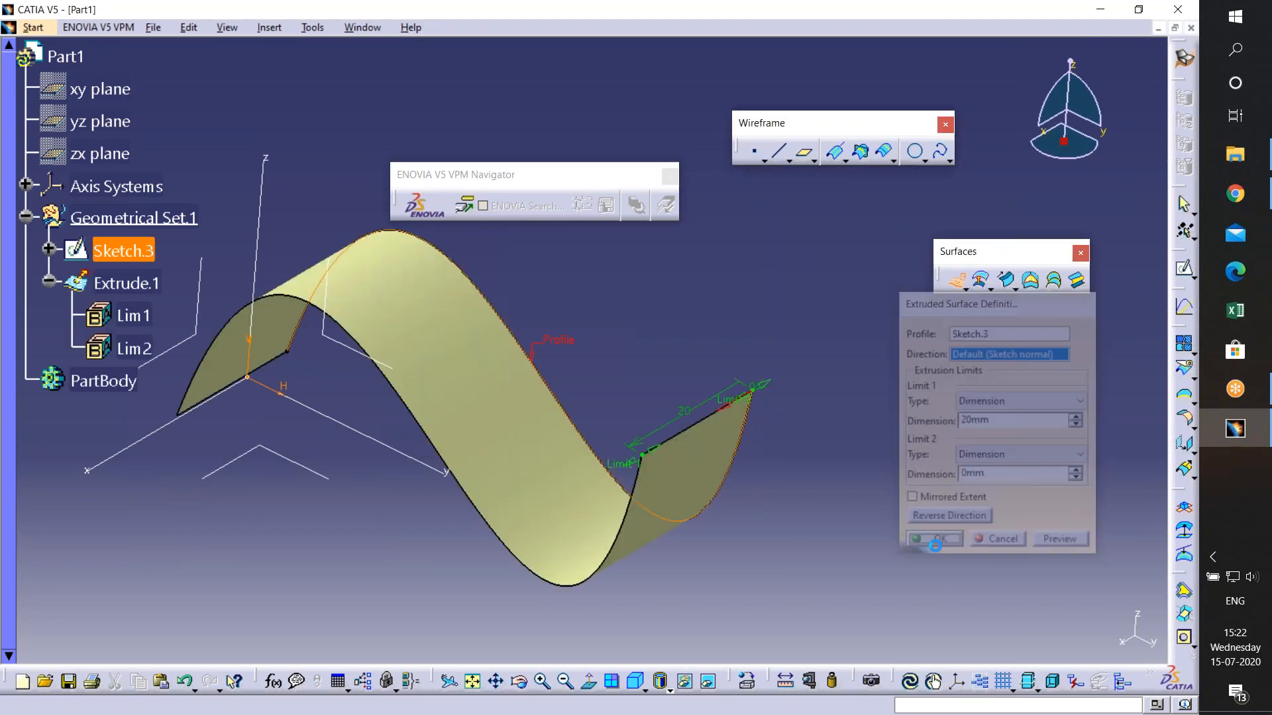
click(933, 542)
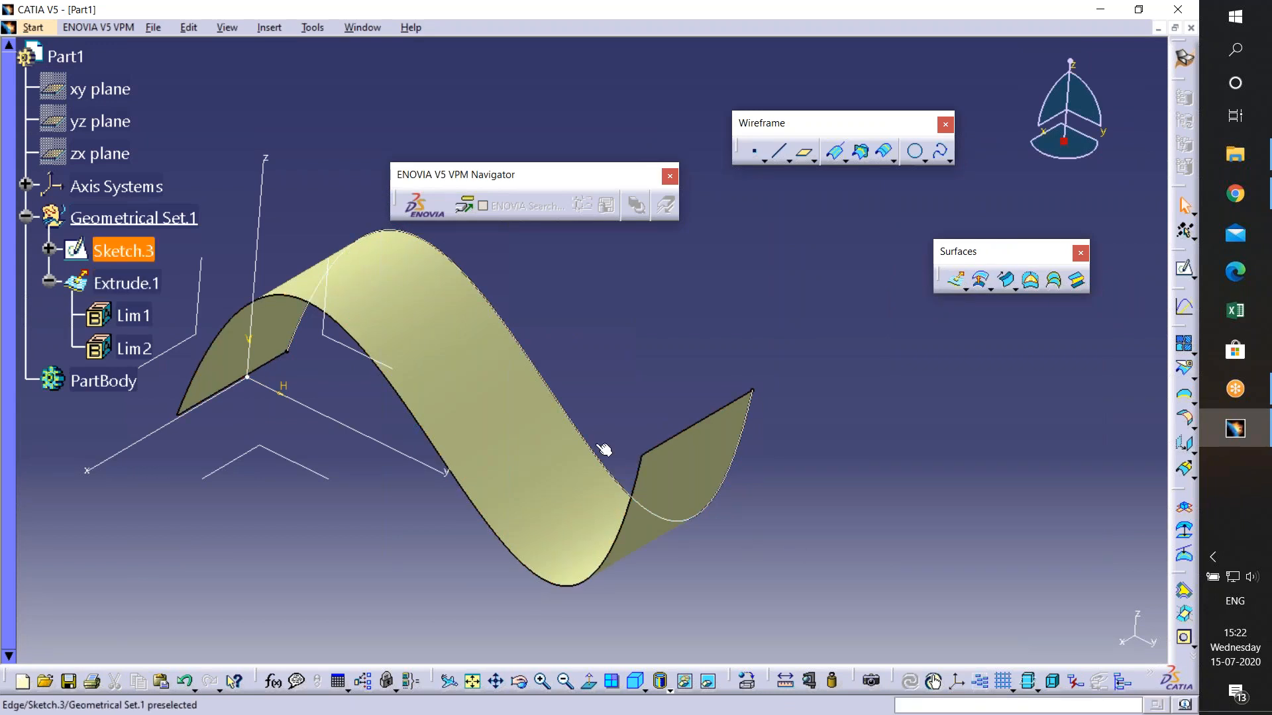
- Create an On surface point on the extruded wavy surface, about 11.7 mm from the surface's default middle reference
click(754, 152)
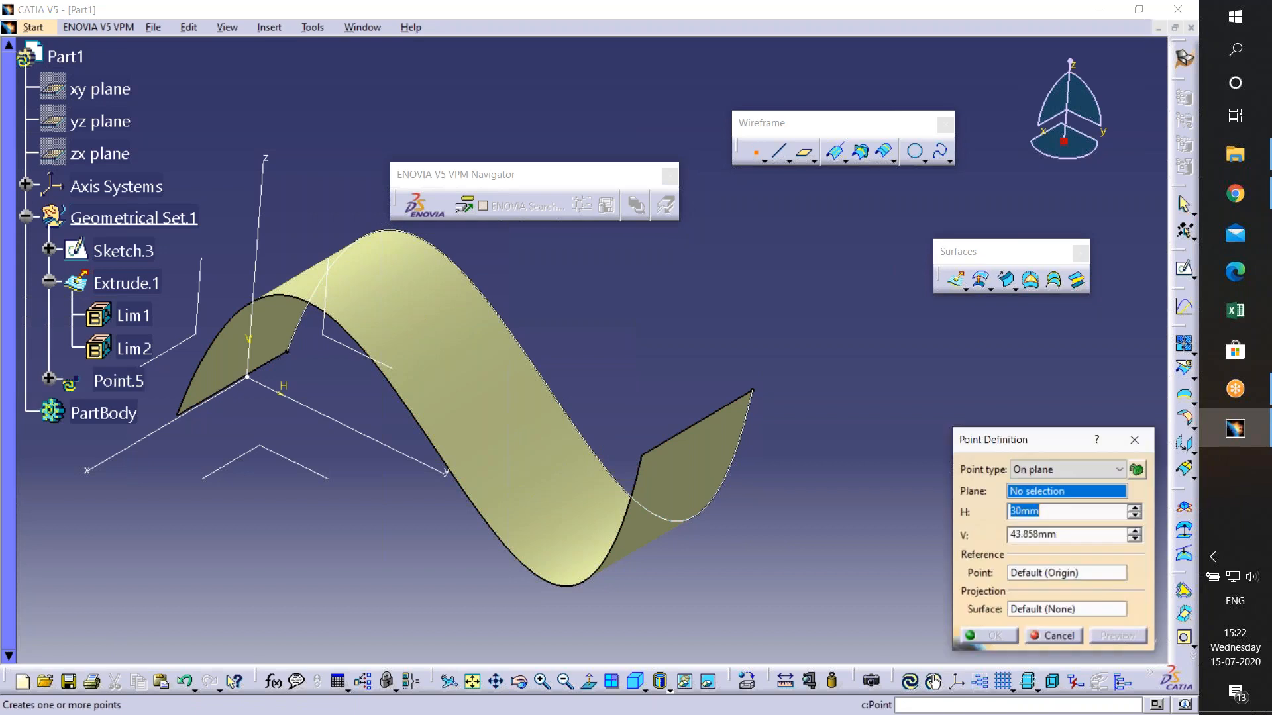
click(1060, 469)
click(1053, 525)
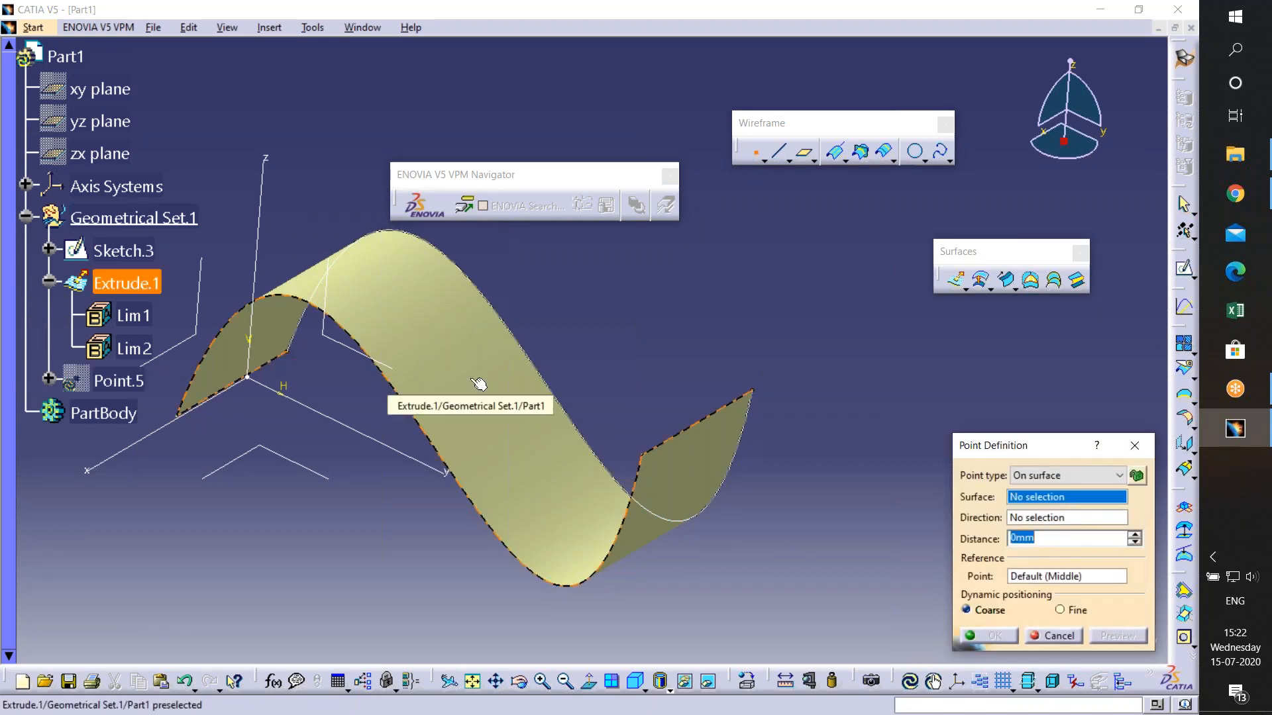
click(485, 401)
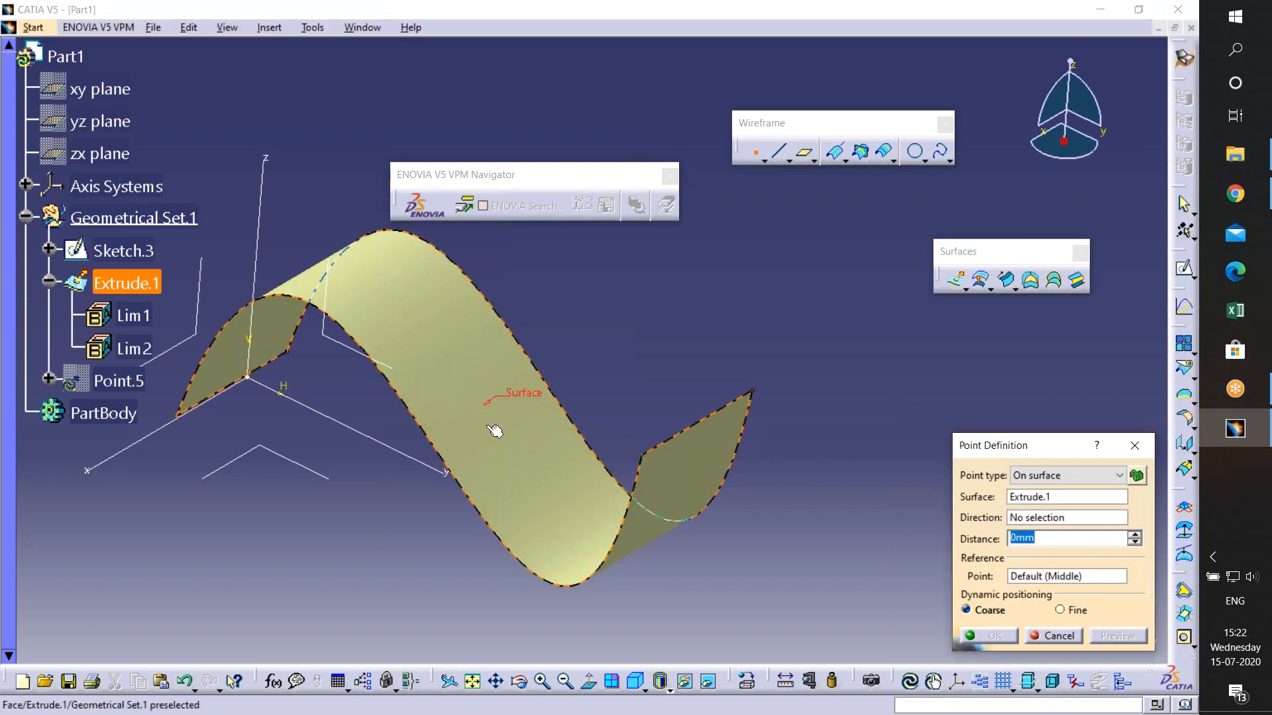
click(445, 372)
click(447, 336)
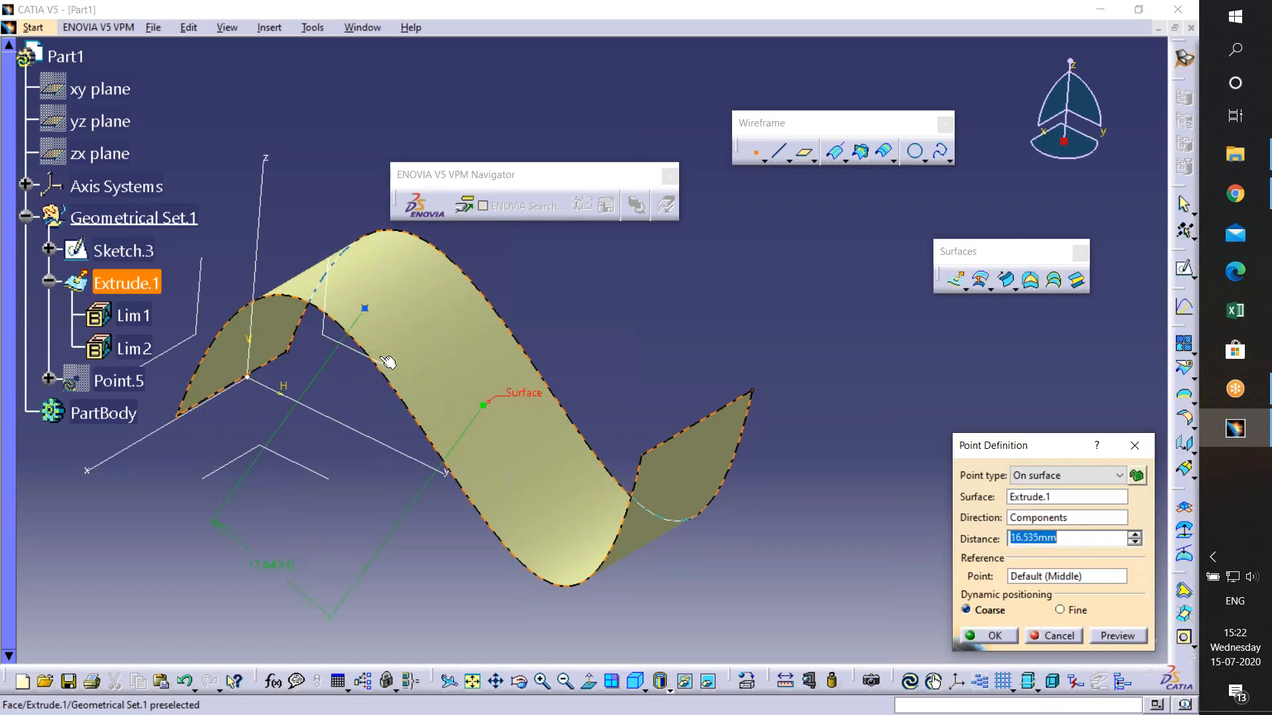
click(545, 493)
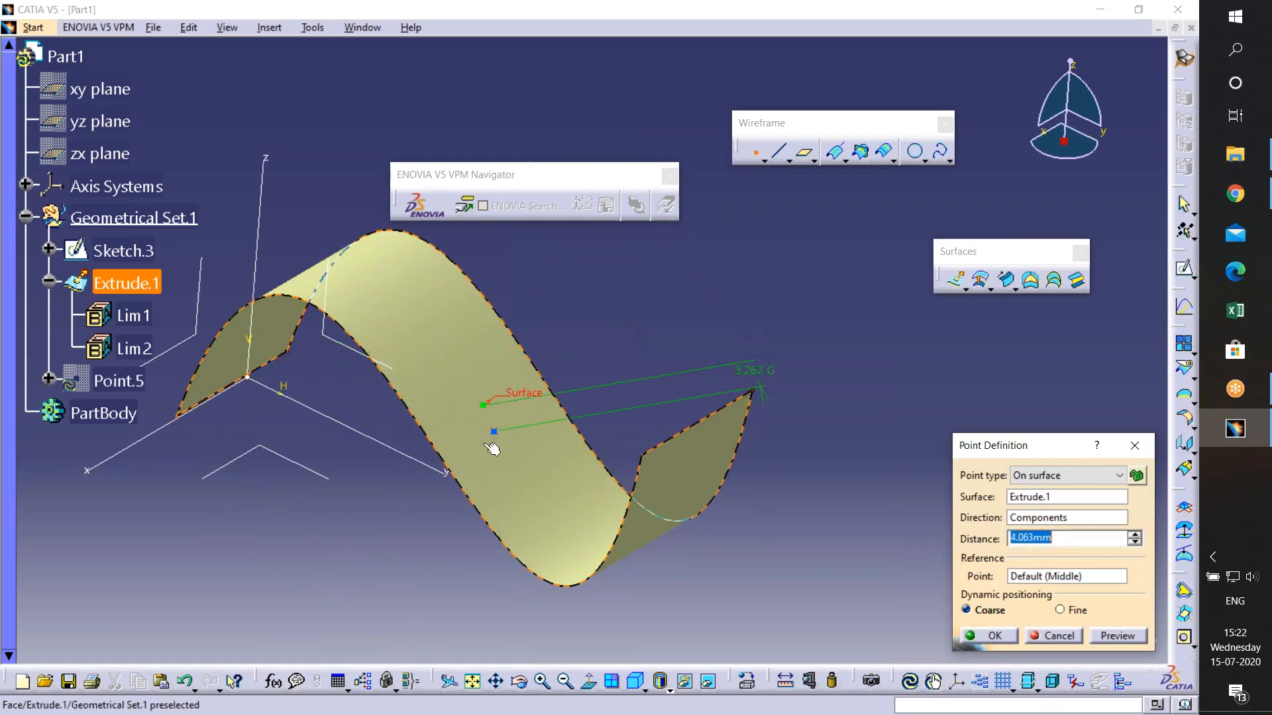
click(410, 358)
click(388, 300)
click(392, 299)
click(393, 278)
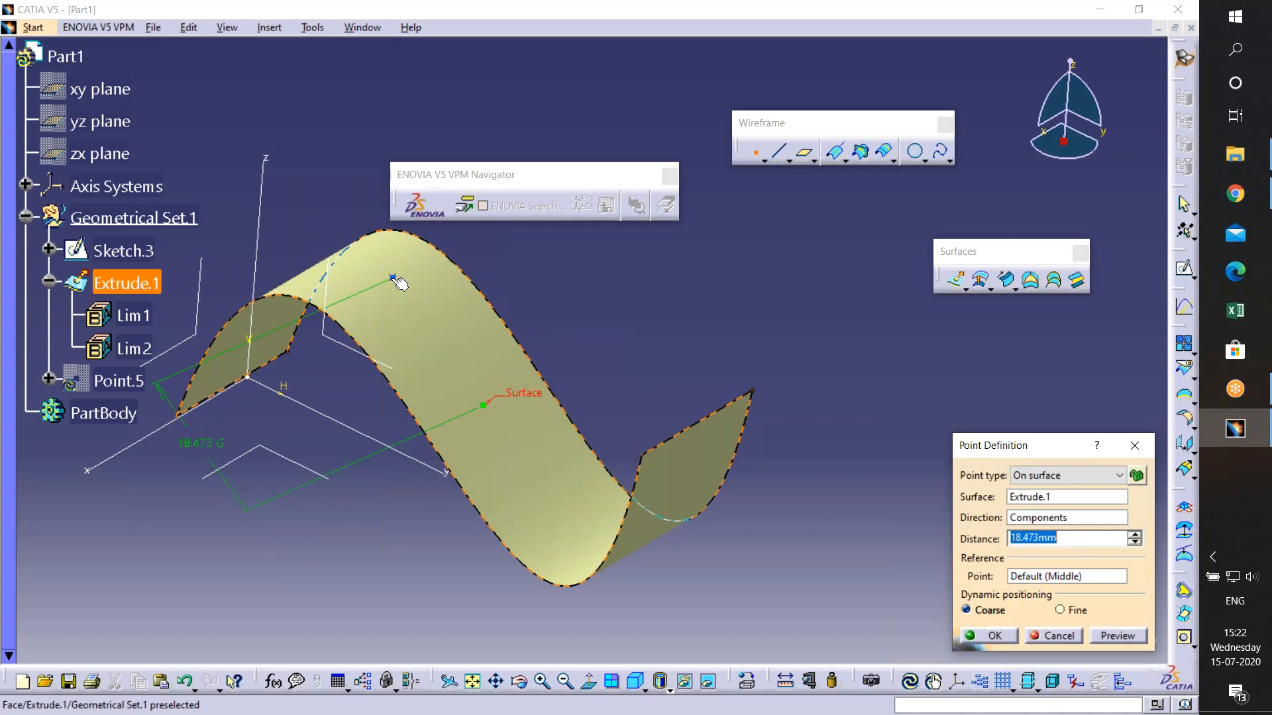
click(465, 319)
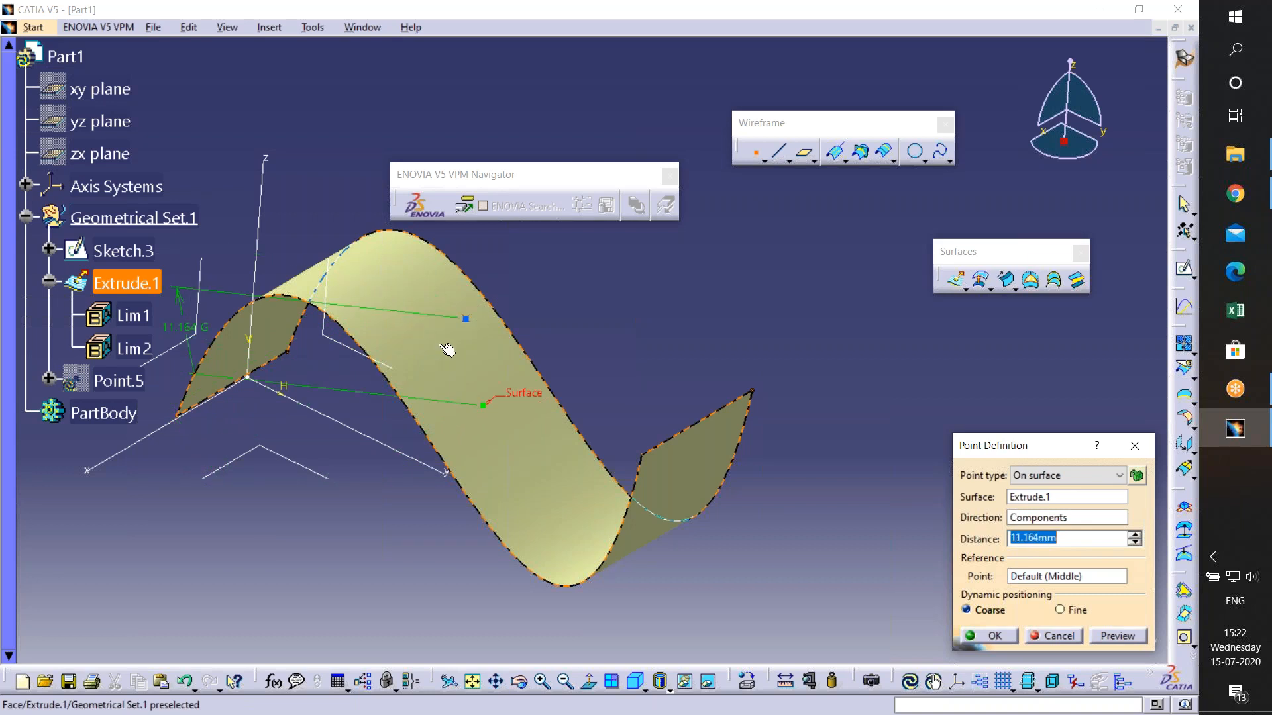
click(418, 327)
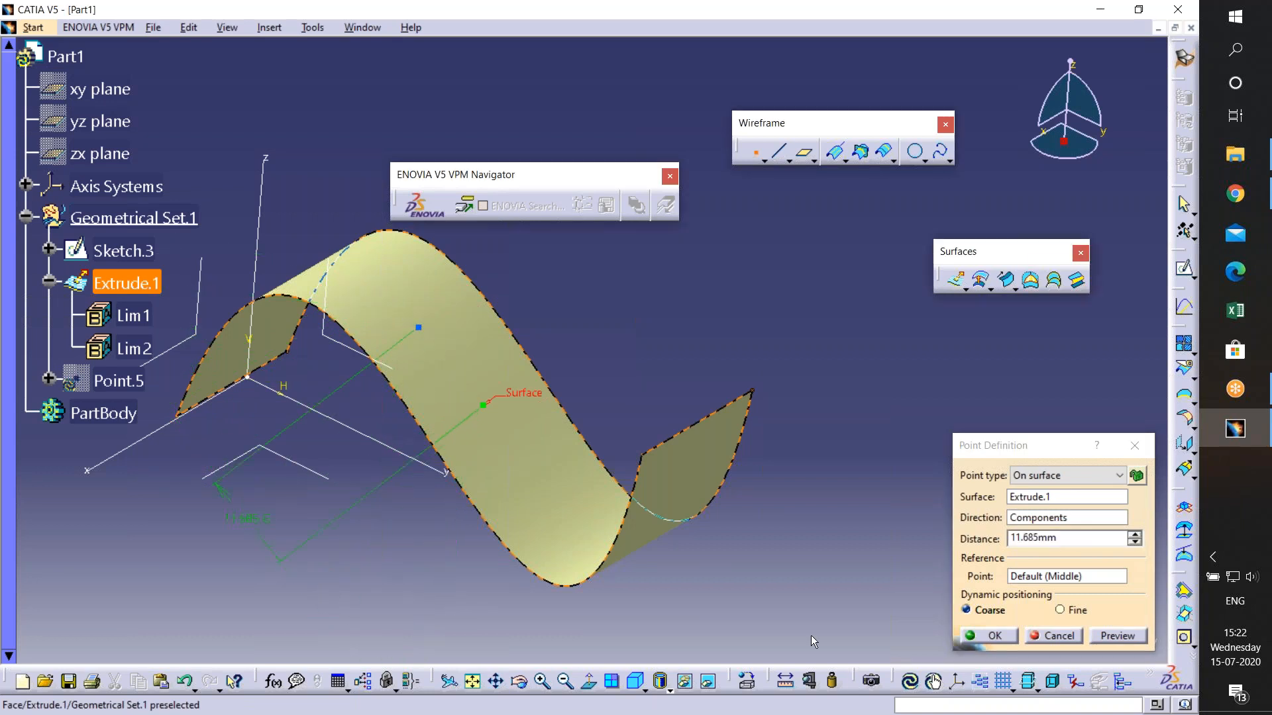
click(994, 636)
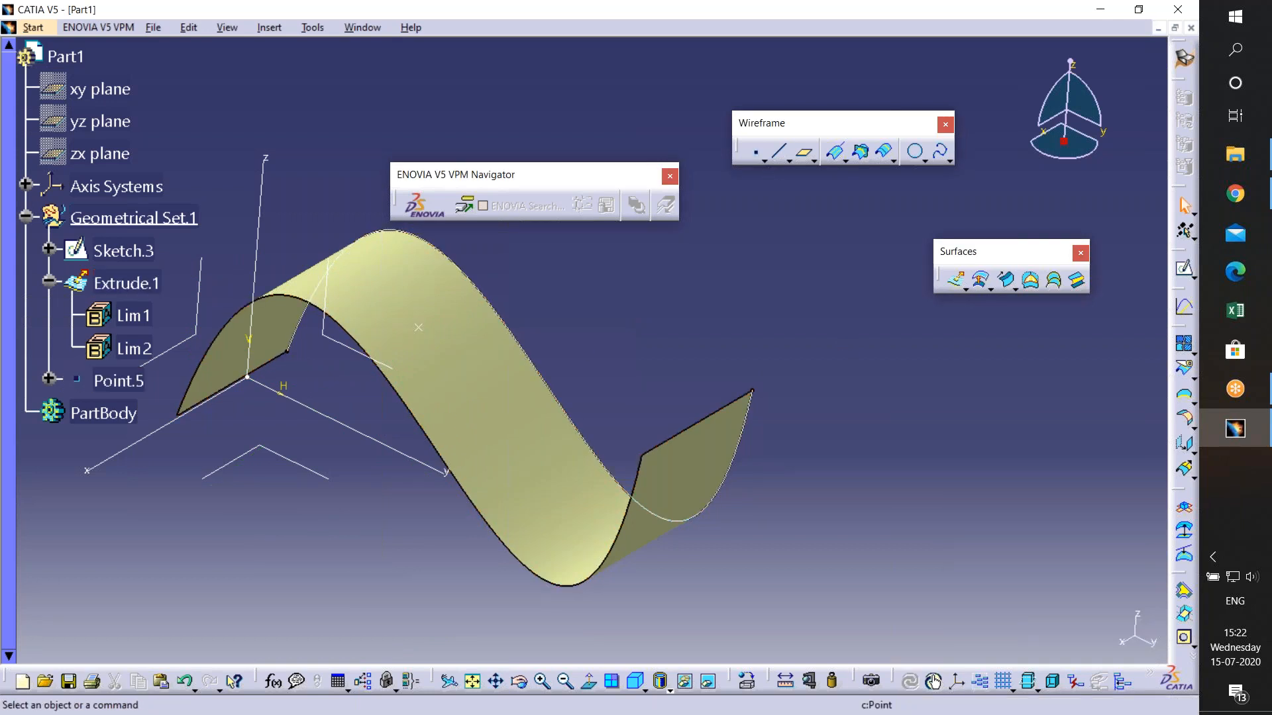
- Create a 20 mm Point-Direction line from the surface point along the Z axis
click(781, 157)
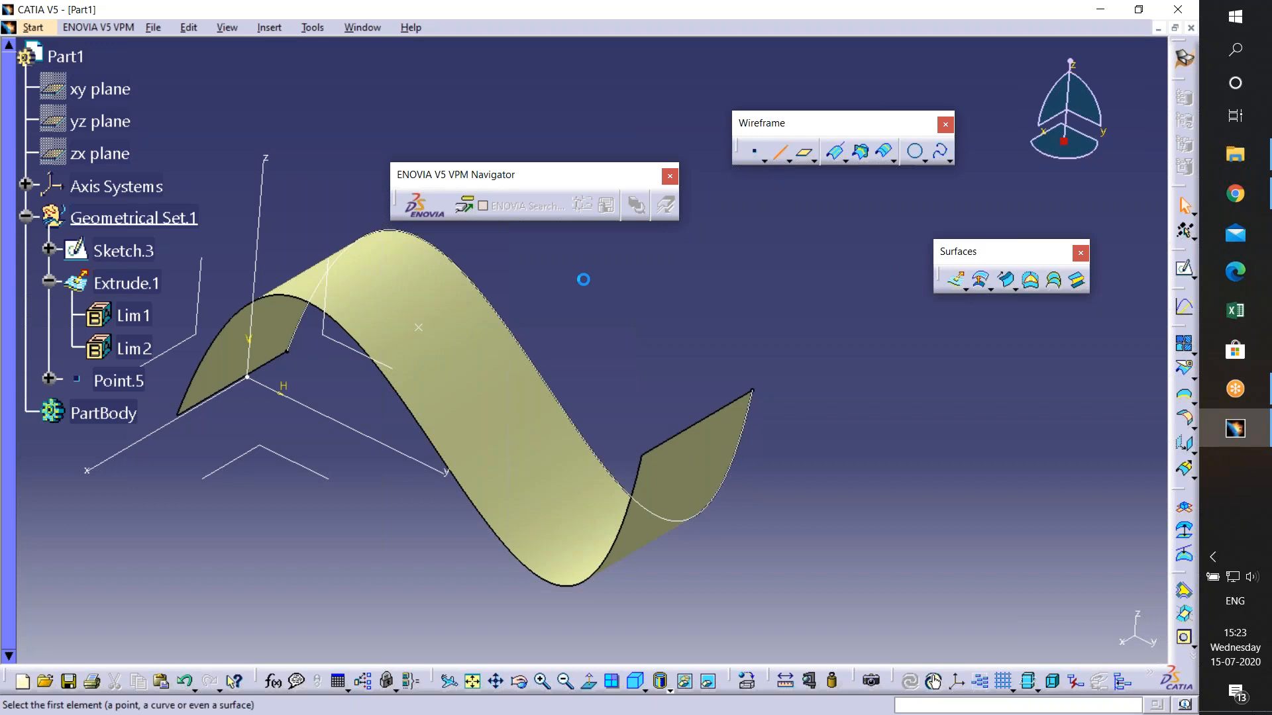
click(424, 332)
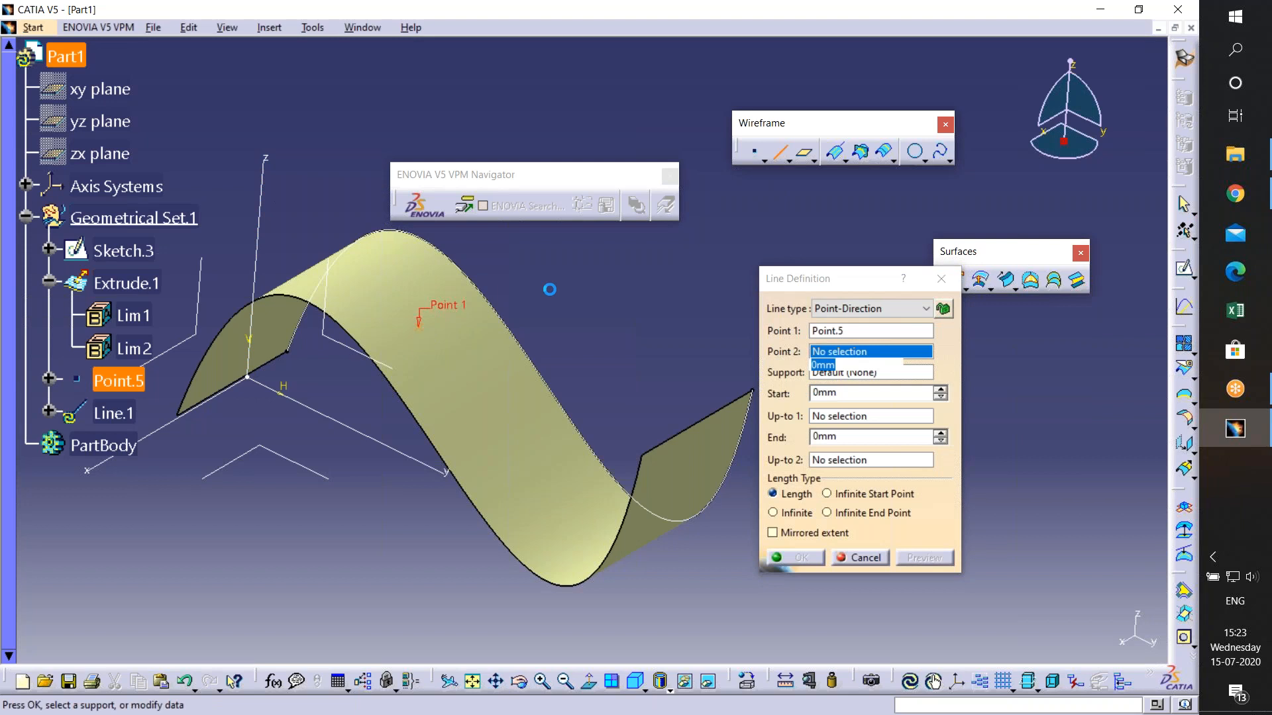
click(791, 579)
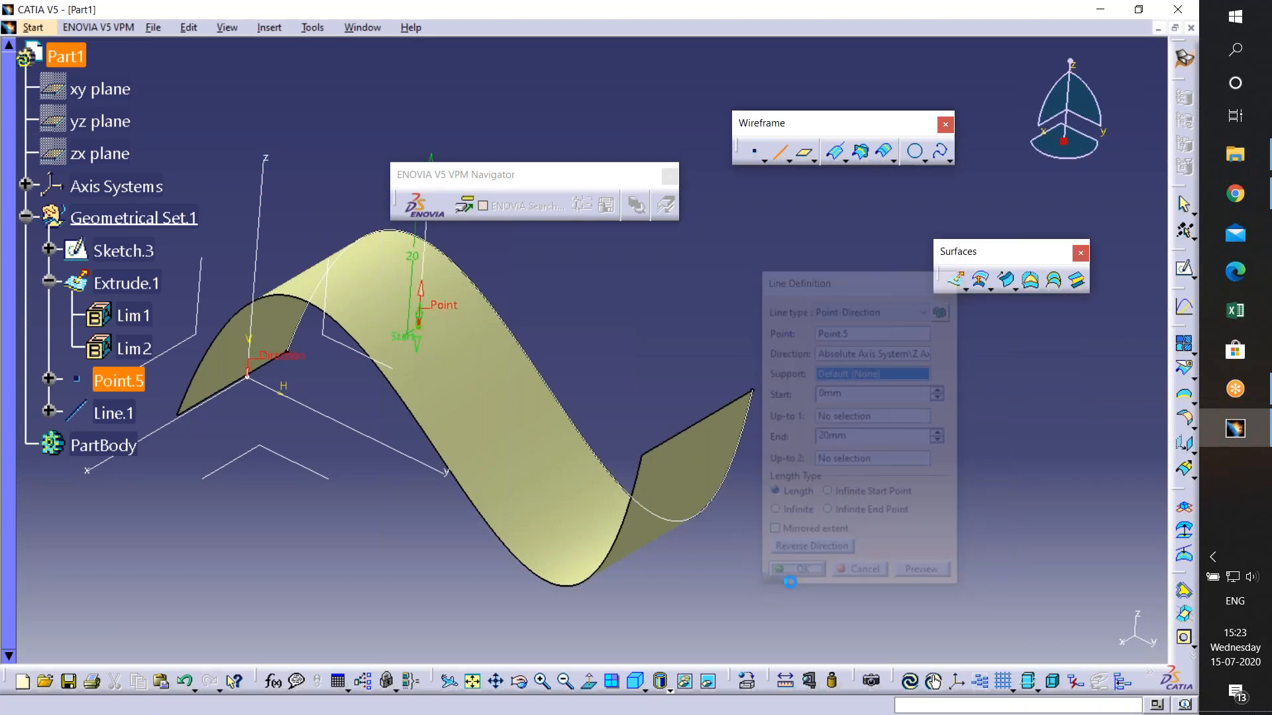
- Extrude the vertical line as a surface 20 mm along the X axis
click(948, 289)
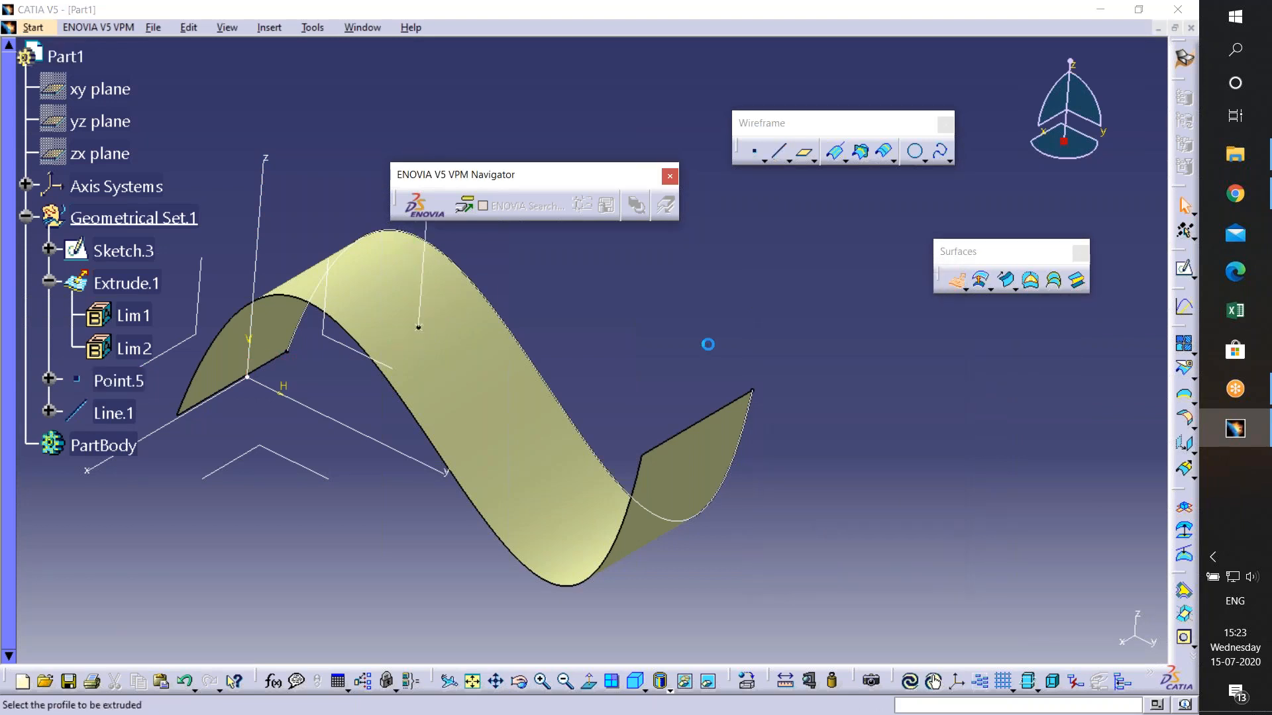
click(422, 285)
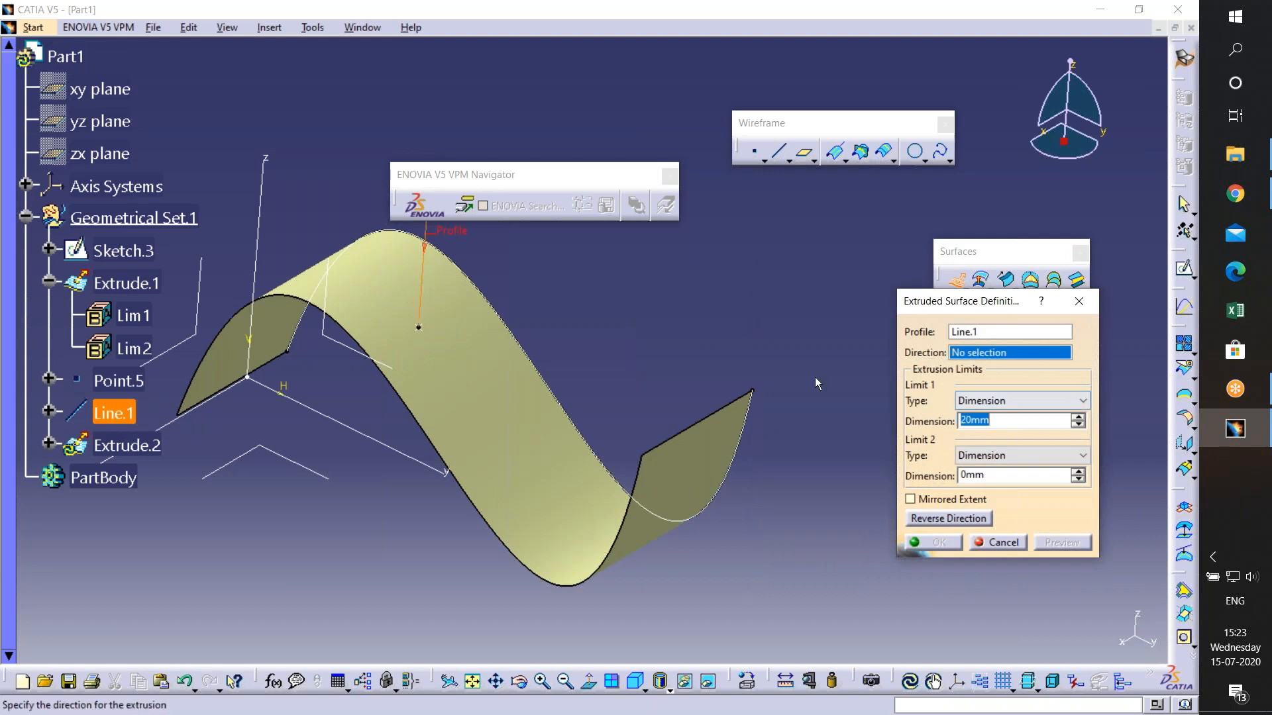
click(177, 422)
click(1062, 543)
click(936, 543)
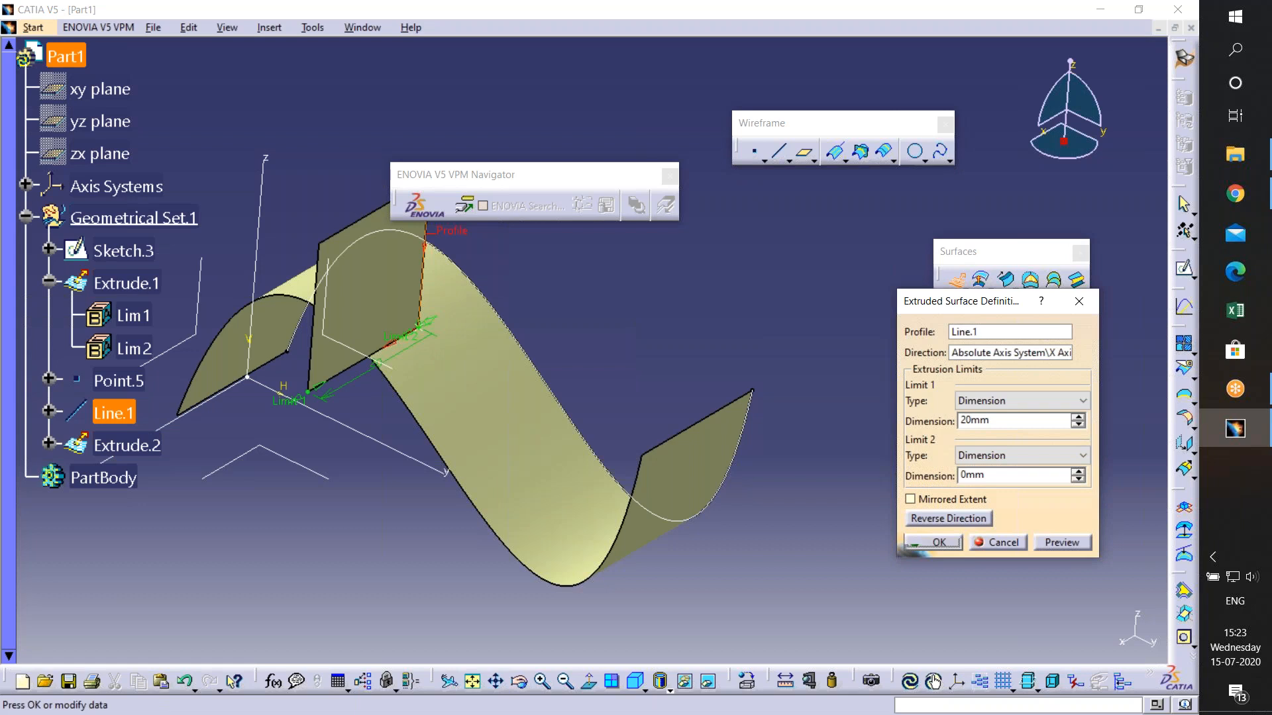
- Undo the line's surface extrusion, the vertical line and the point on the wavy surface
mouse_move(613, 561)
middle_down()
mouse_move(635, 428)
mouse_move(511, 431)
mouse_move(522, 500)
mouse_move(569, 466)
middle_up()
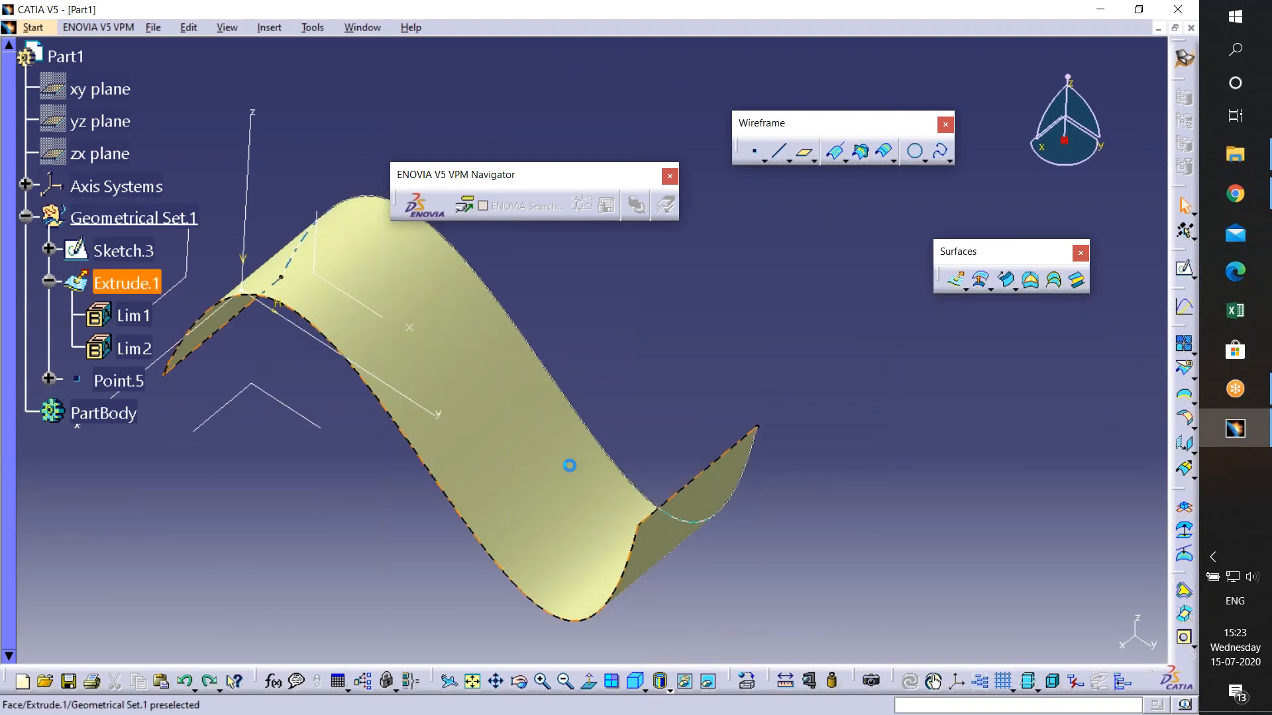
key(ctrl+z)
middle_drag(782, 416, 792, 256)
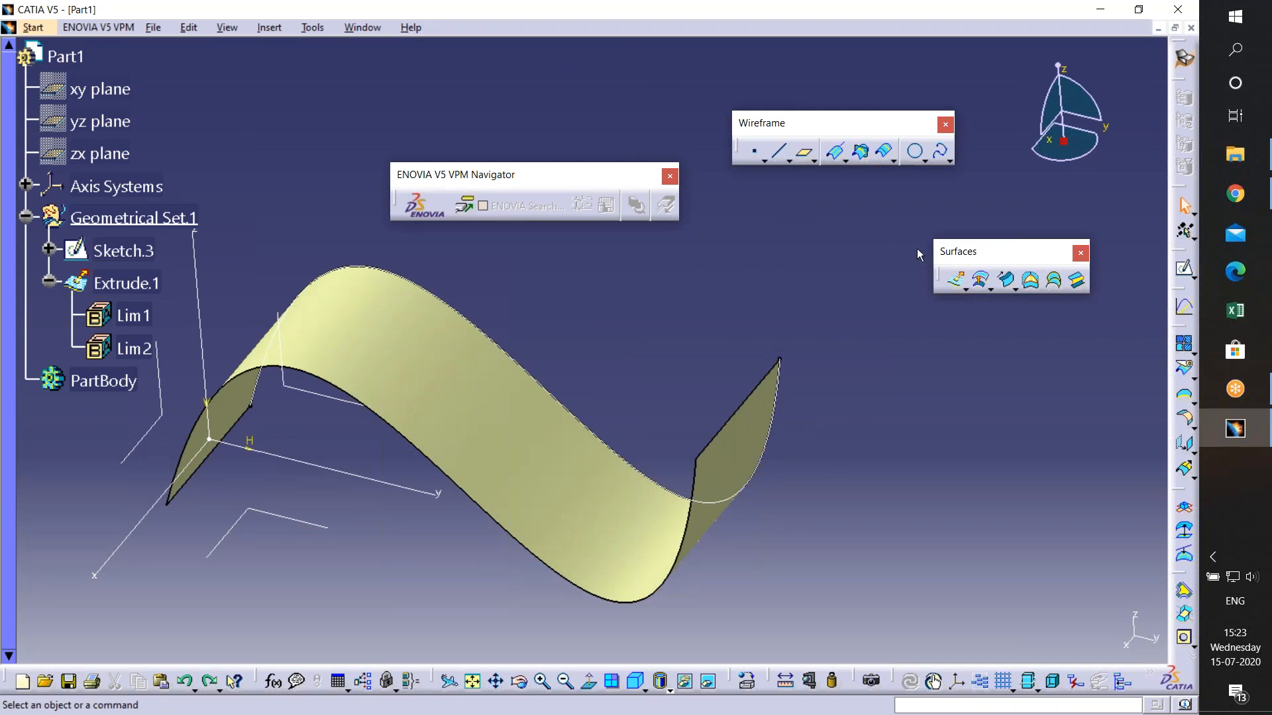
middle_drag(673, 324, 674, 371)
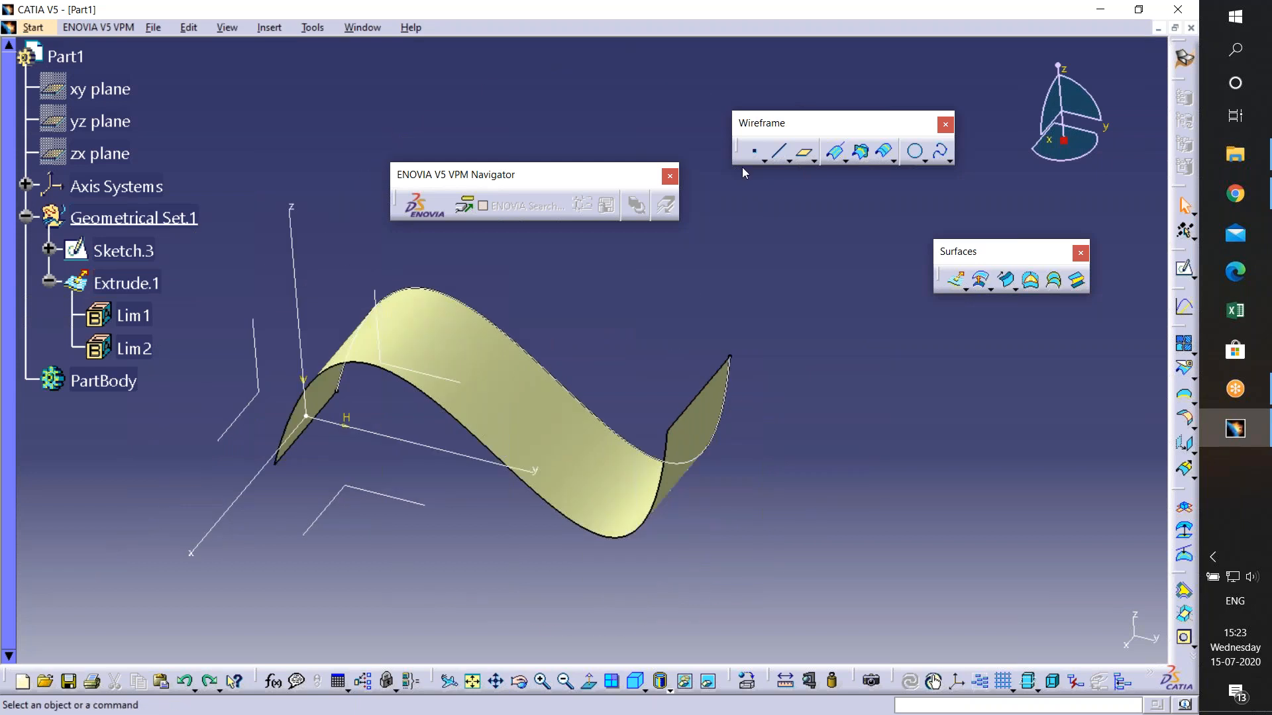
click(755, 153)
click(1119, 470)
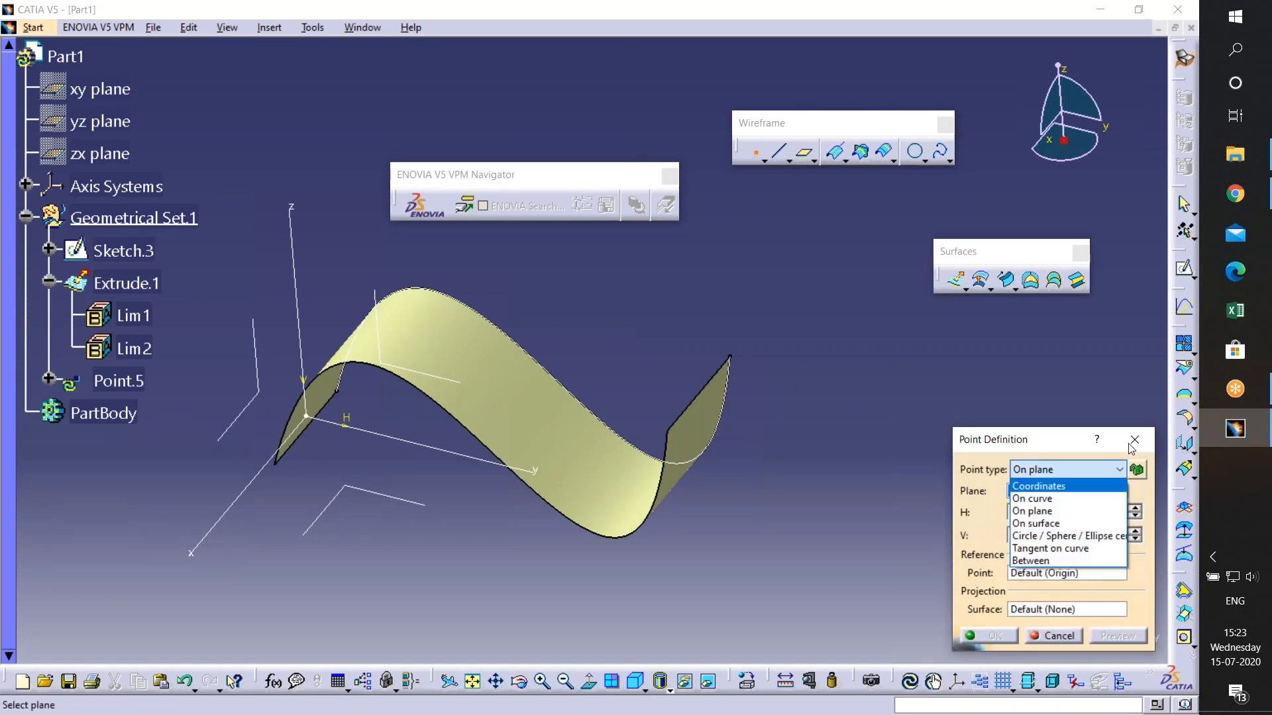
click(1083, 643)
click(1074, 634)
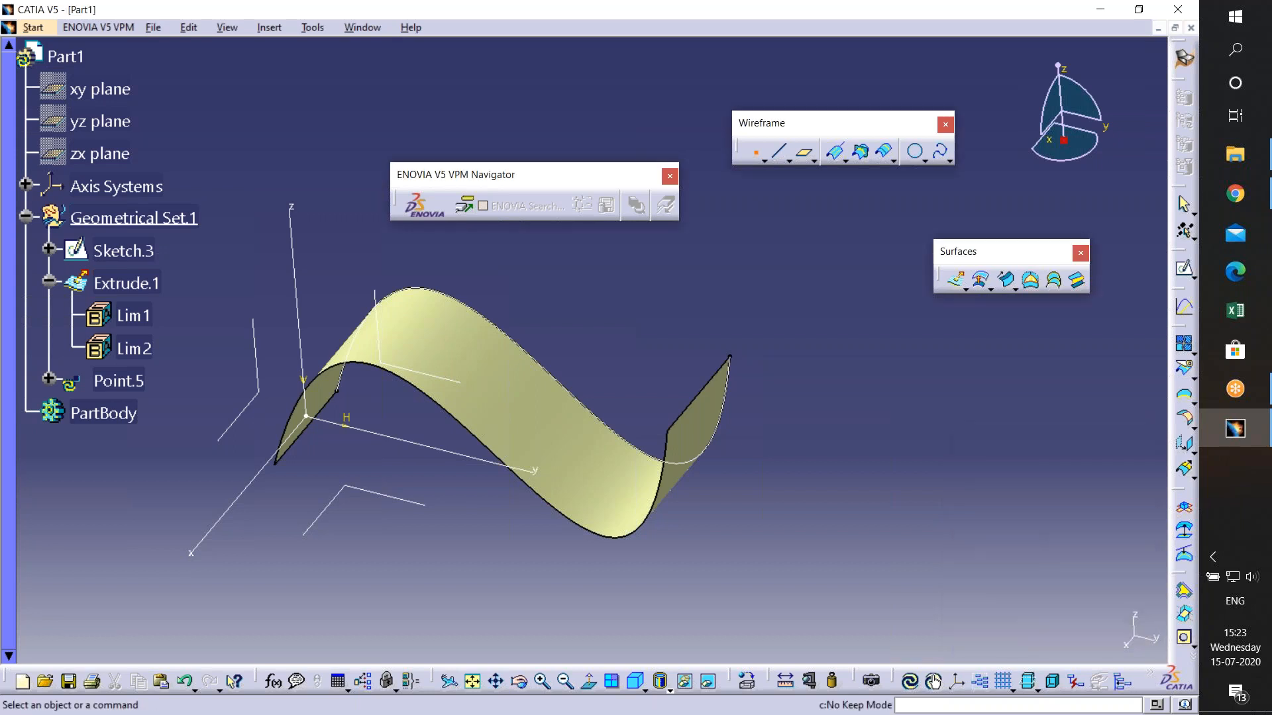
- Undo the wavy surface and its spline sketch, and sketch a circle on the YZ plane with its centre at positive H and V
key(ctrl+z)
key(ctrl+z)
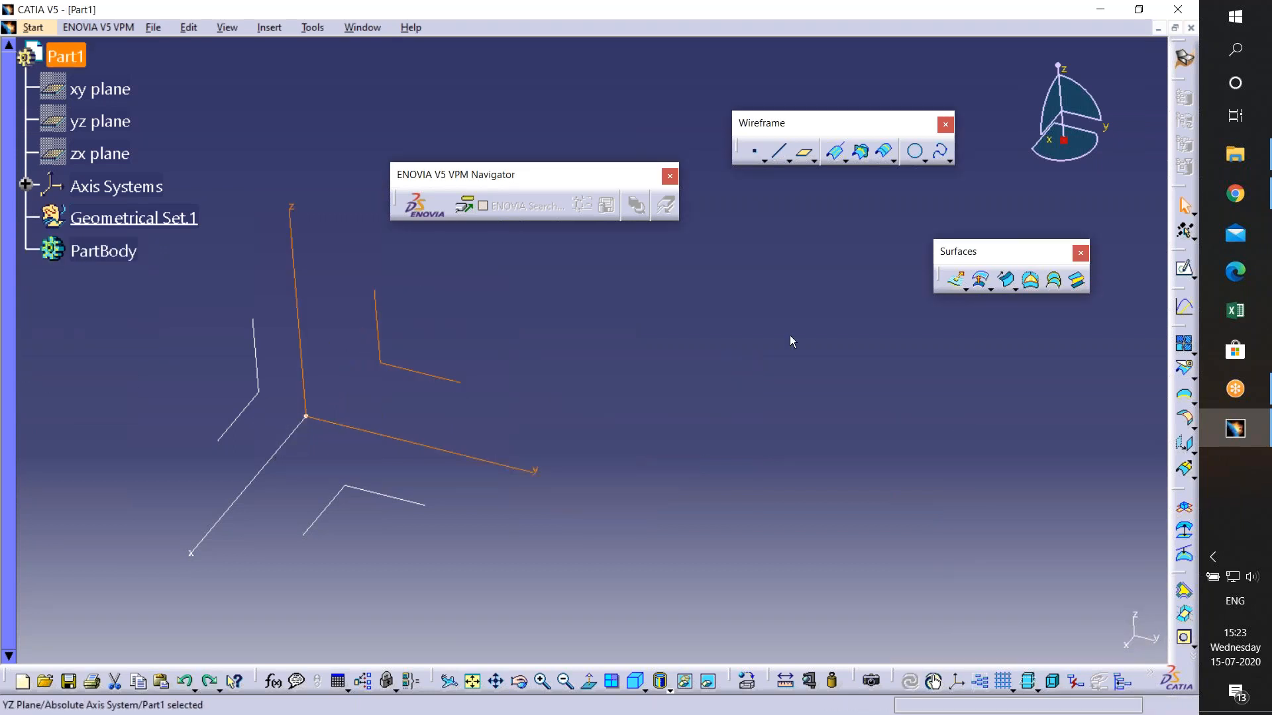
click(1184, 269)
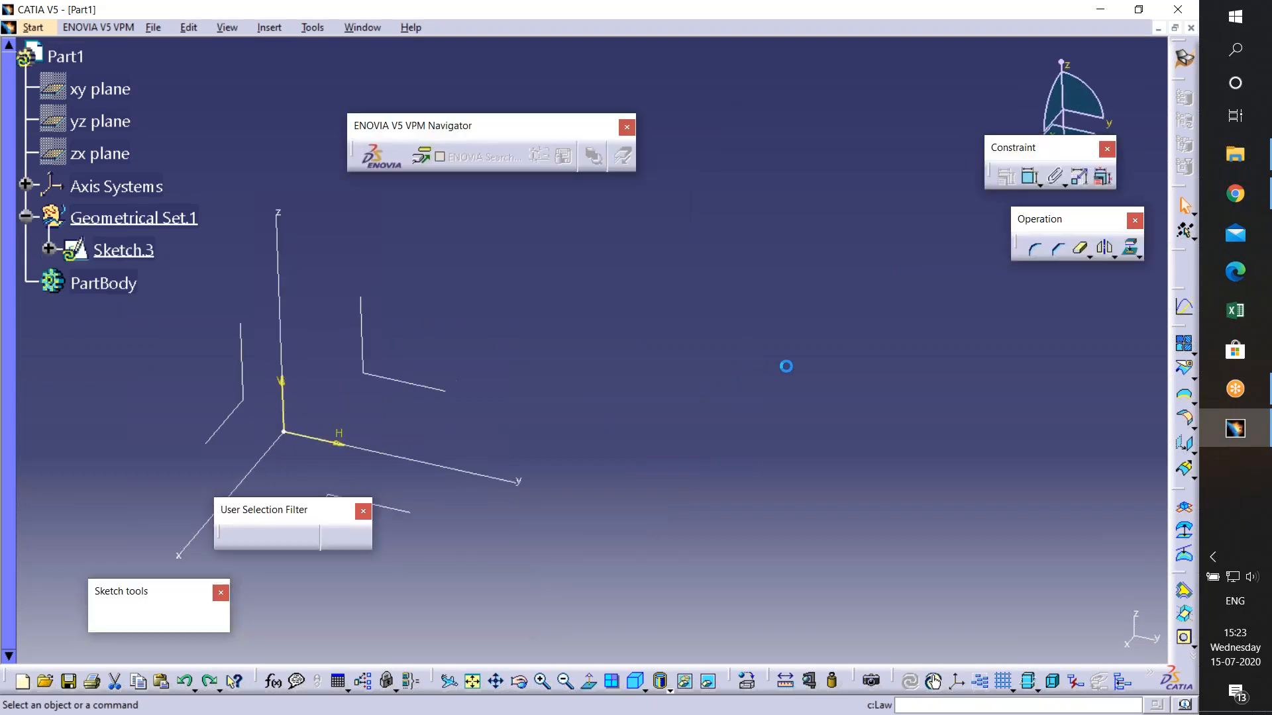
click(1183, 364)
click(660, 296)
click(726, 386)
click(1184, 130)
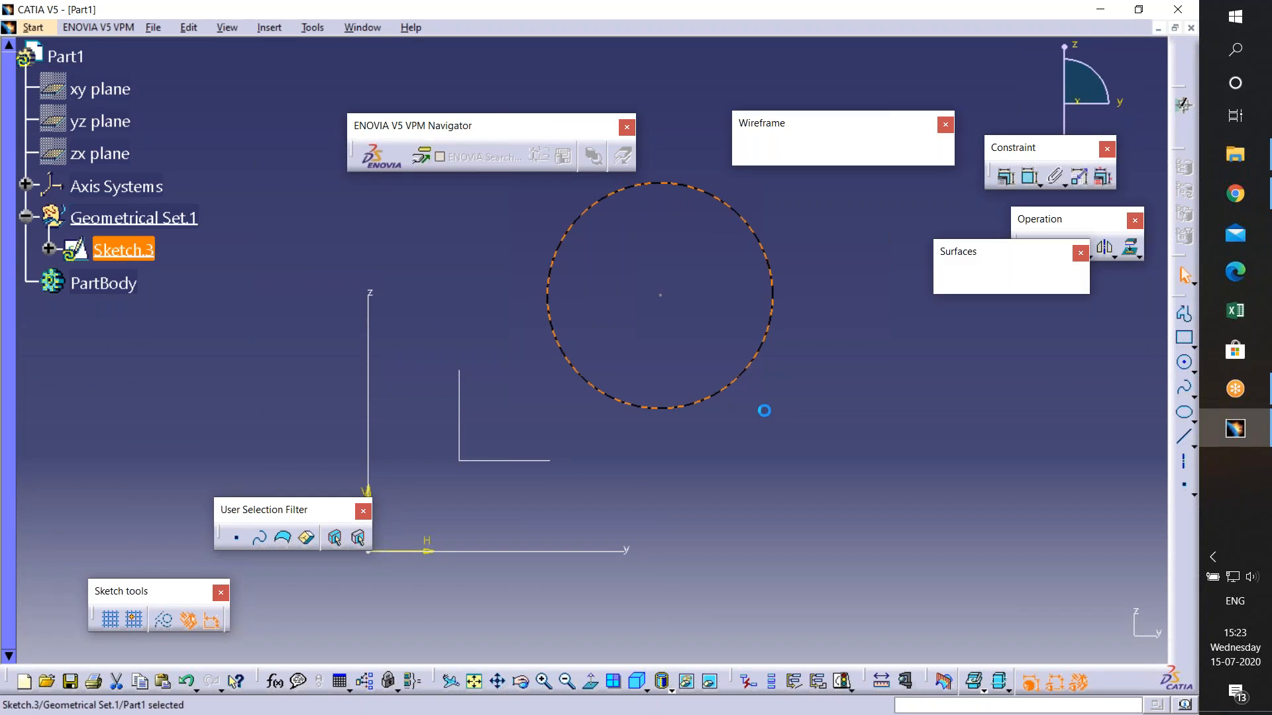
click(717, 316)
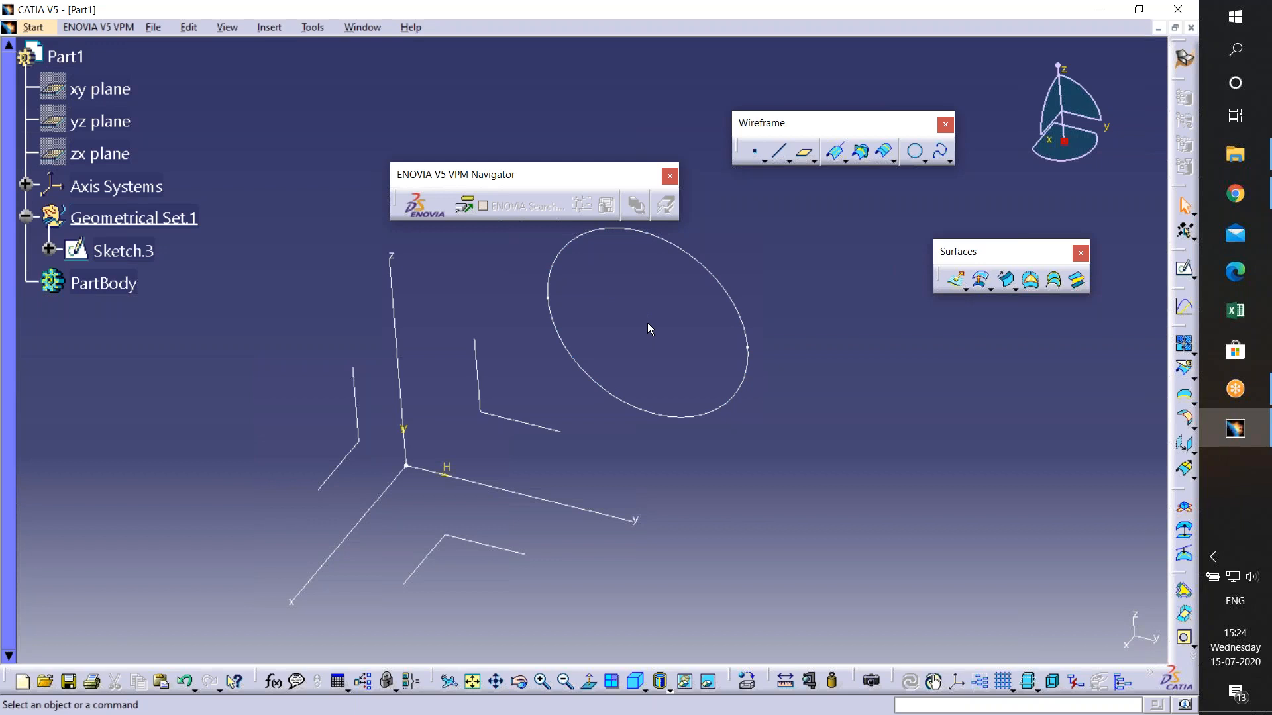
click(755, 152)
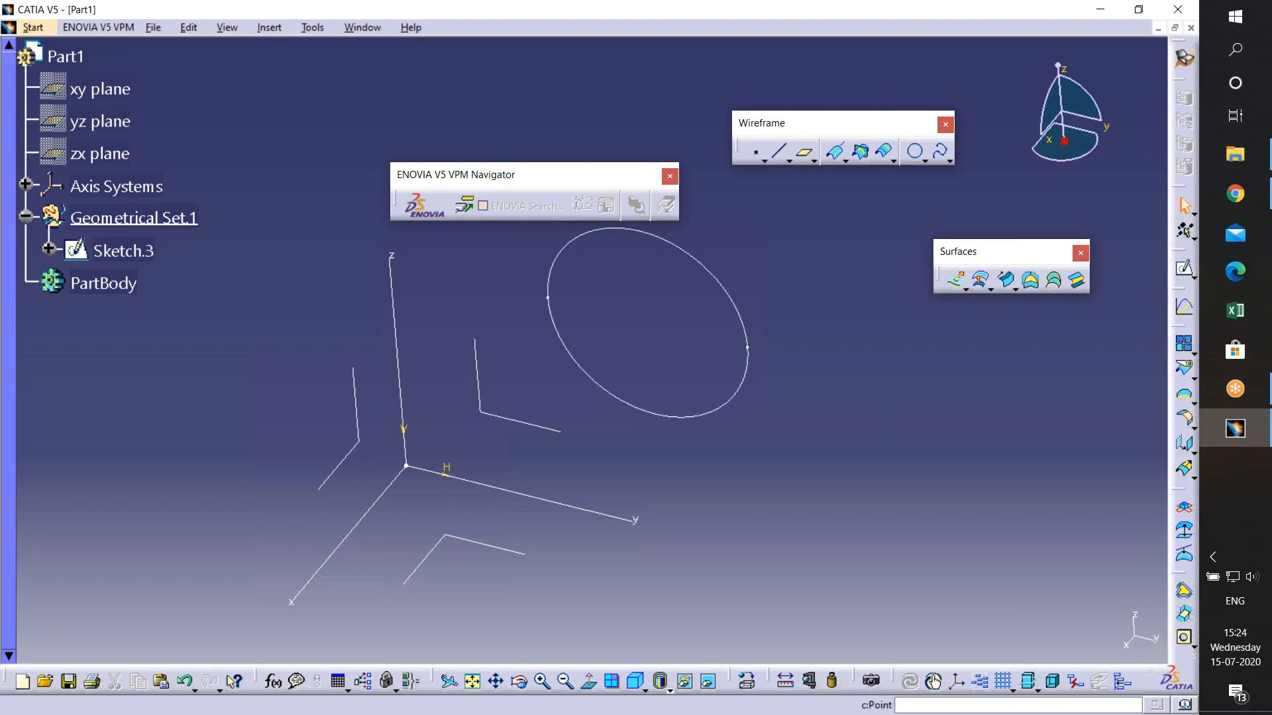
click(1065, 470)
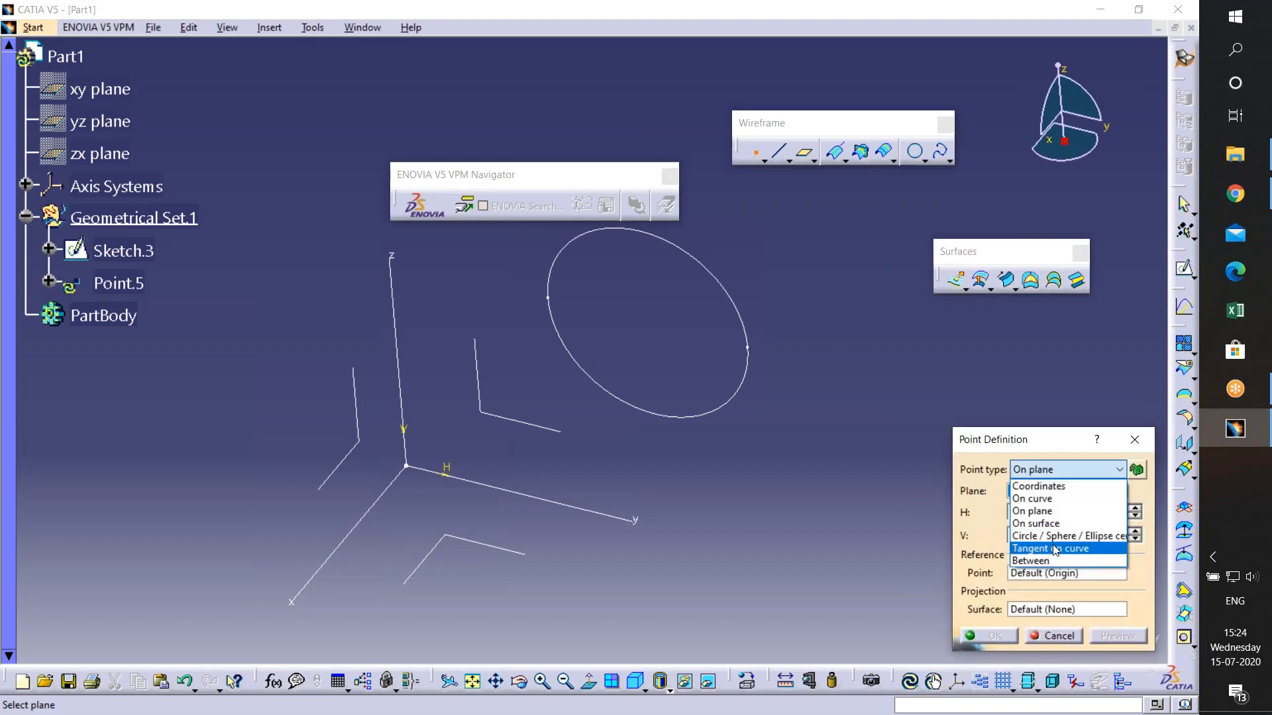
click(1096, 537)
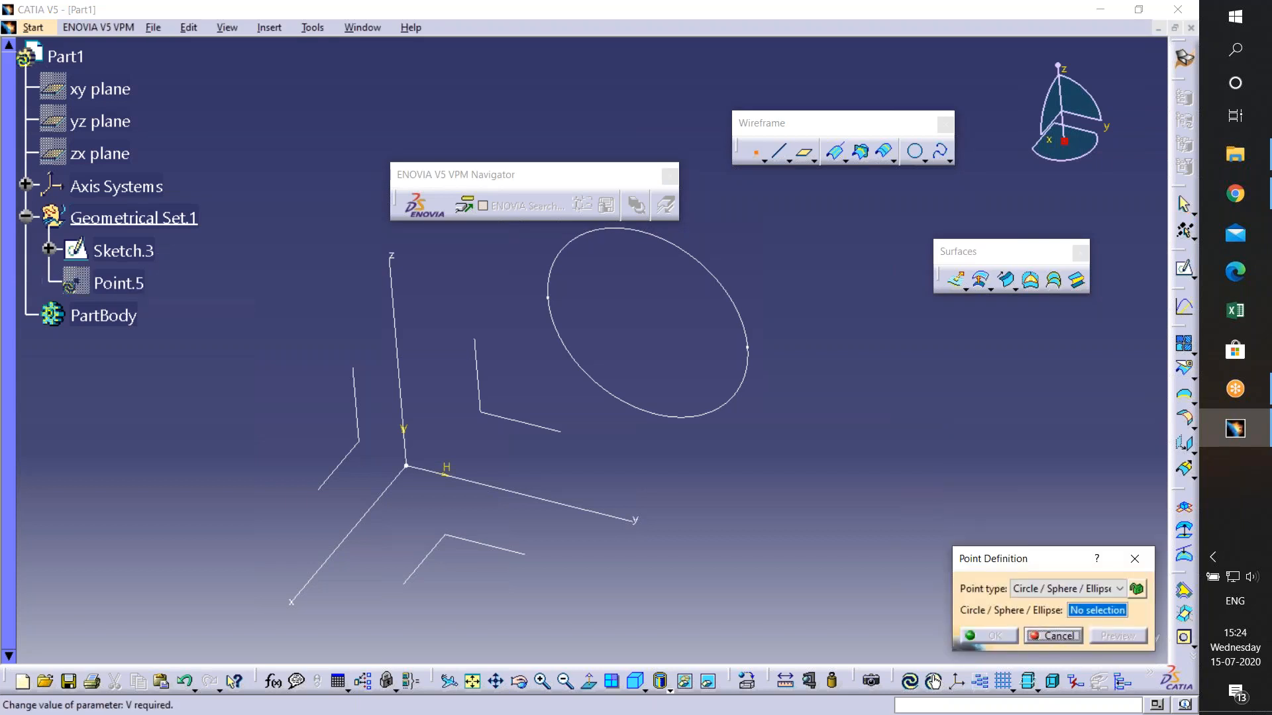
click(743, 313)
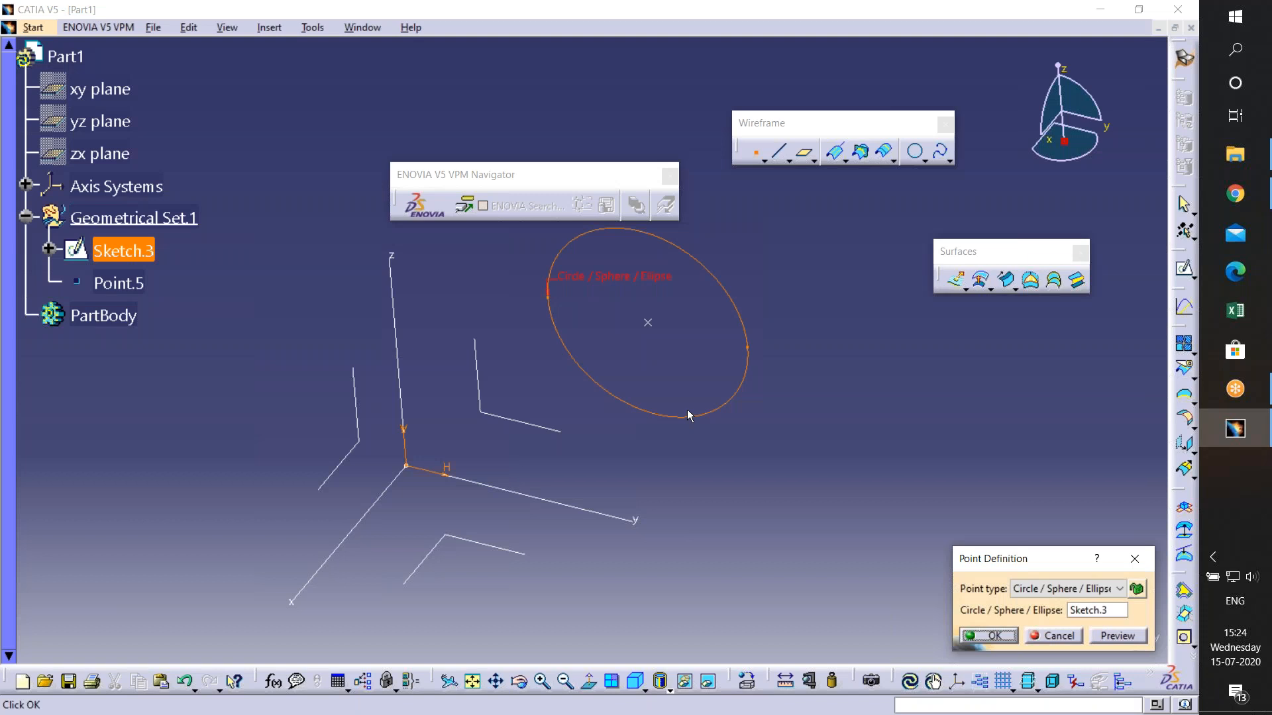
click(1052, 638)
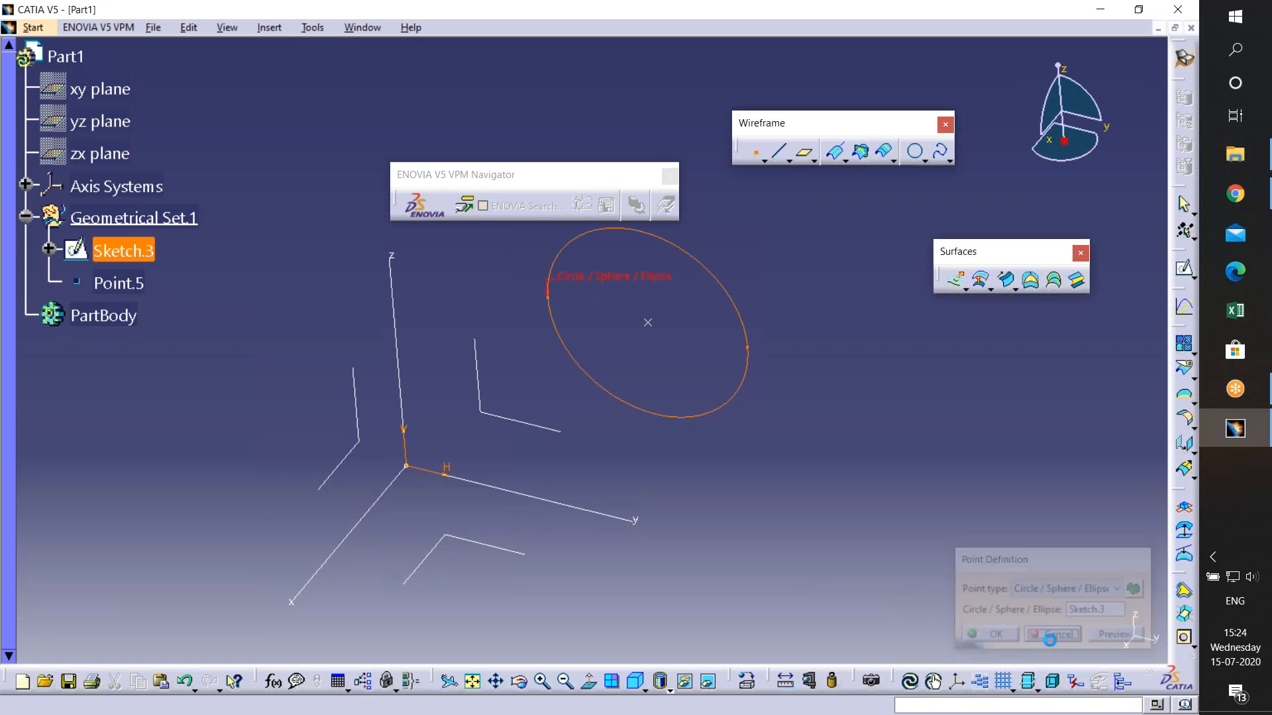
click(740, 305)
click(915, 312)
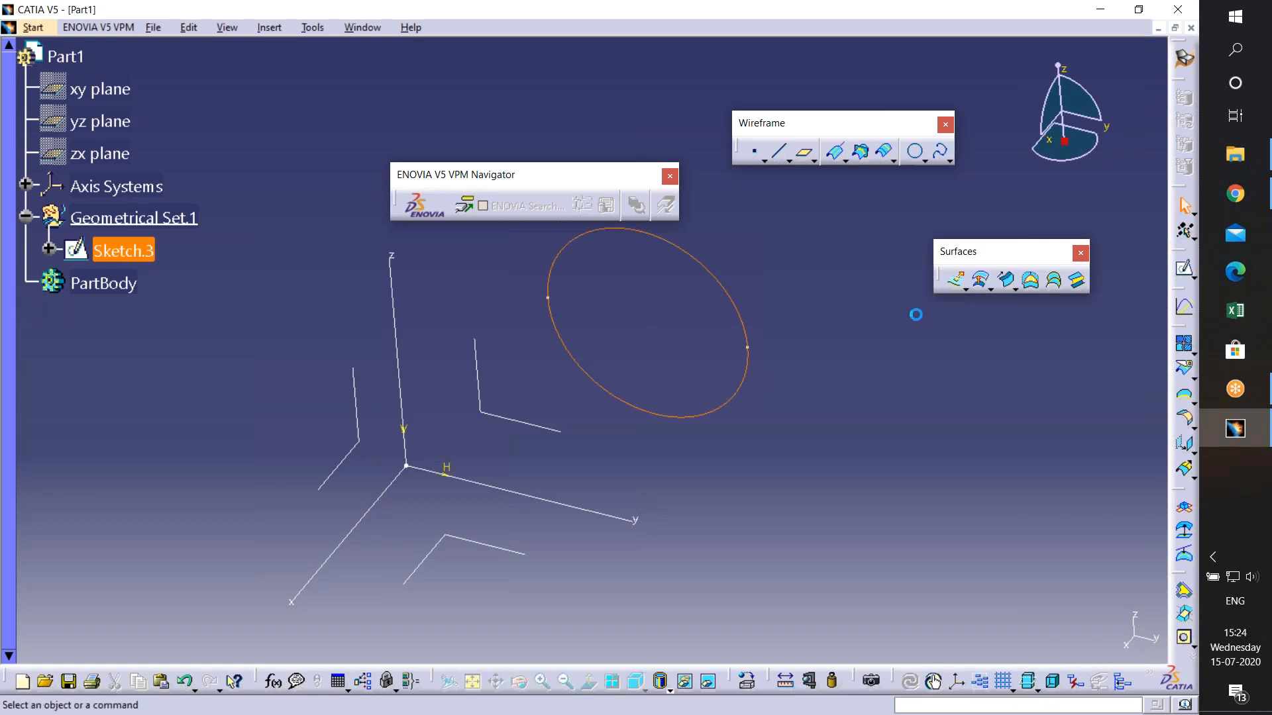
- Create a Circle / Sphere / Ellipse center point from the sketched circle
click(756, 153)
click(1023, 470)
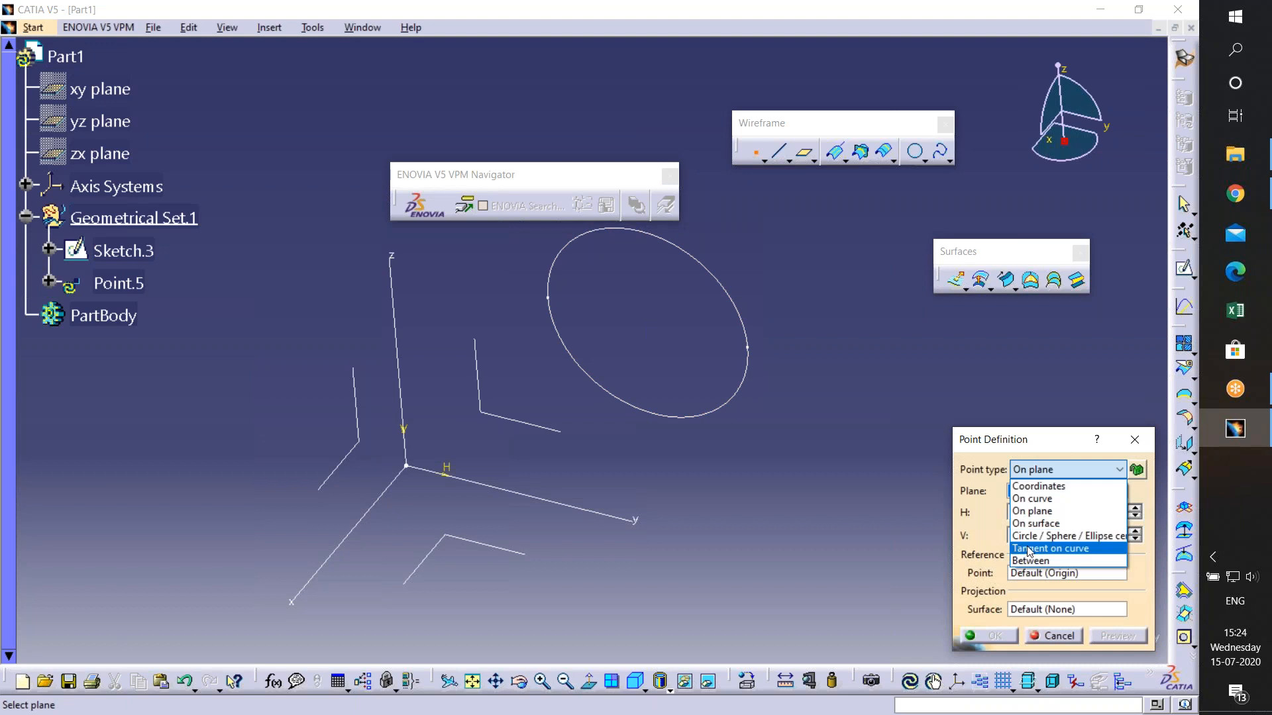
click(1027, 538)
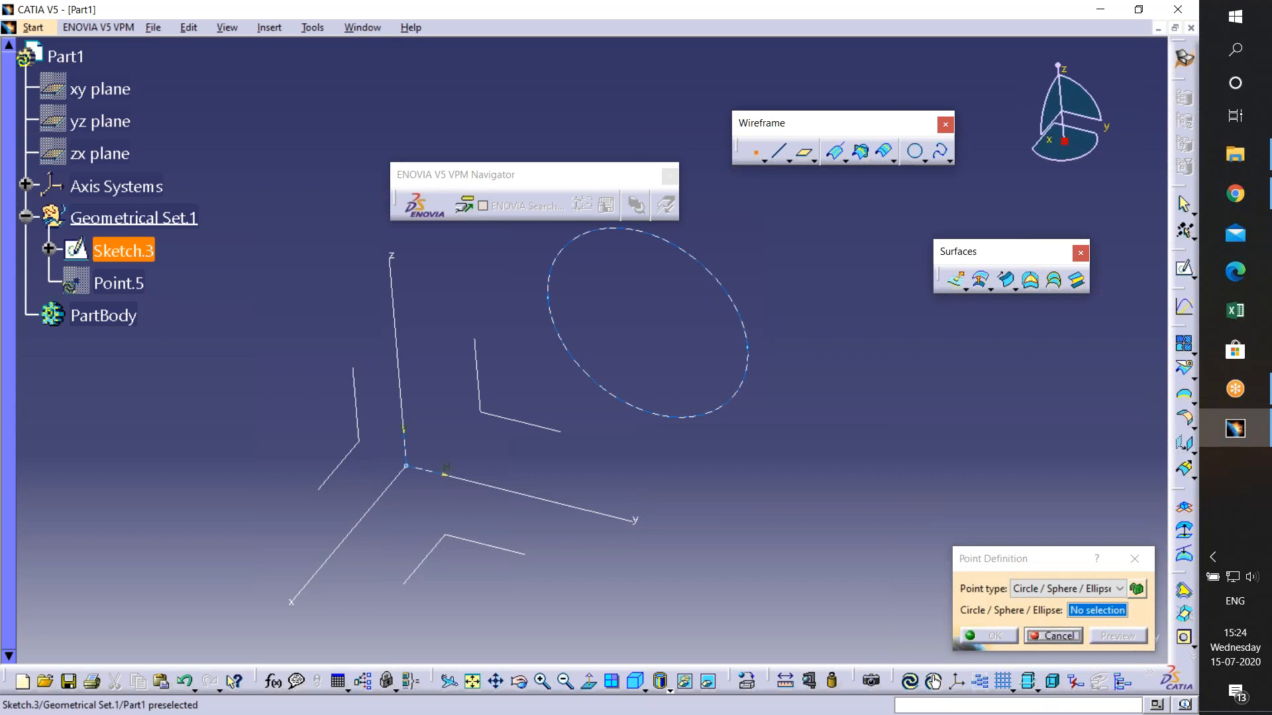
click(741, 346)
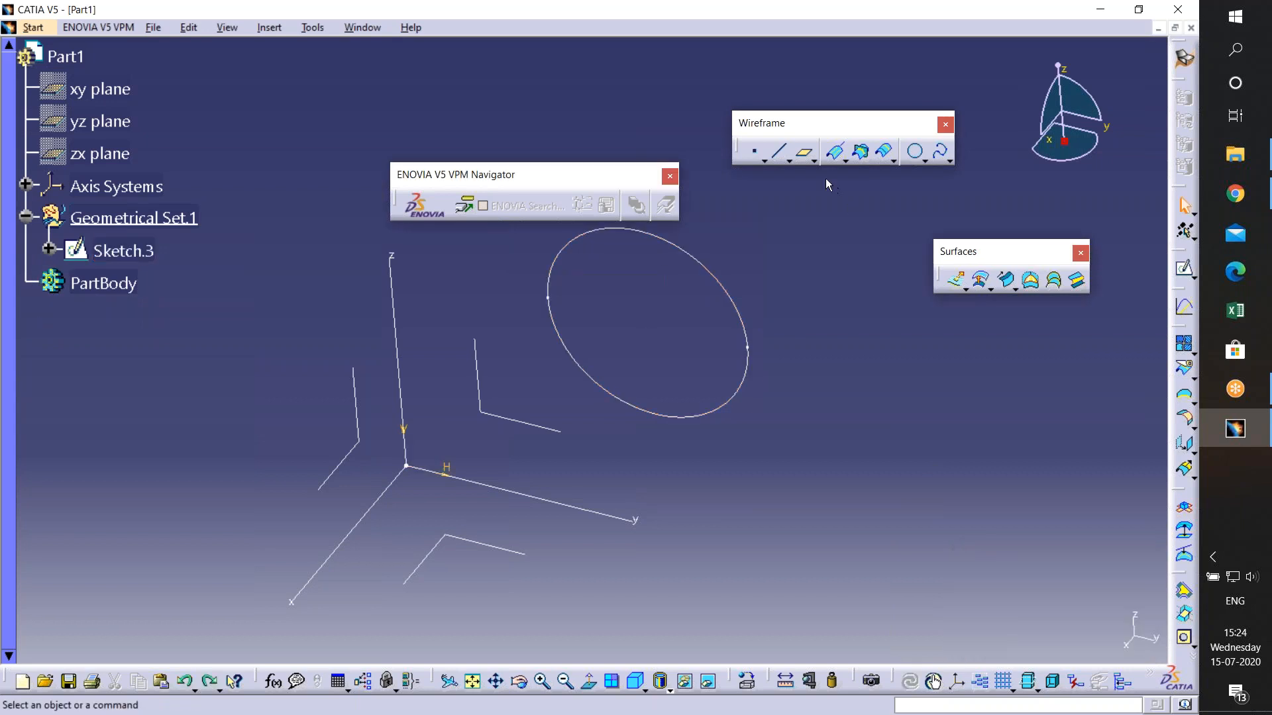
- Try a Tangent on curve point on the sketched circle with the Z axis, then the Y axis, as direction, and cancel it
click(758, 155)
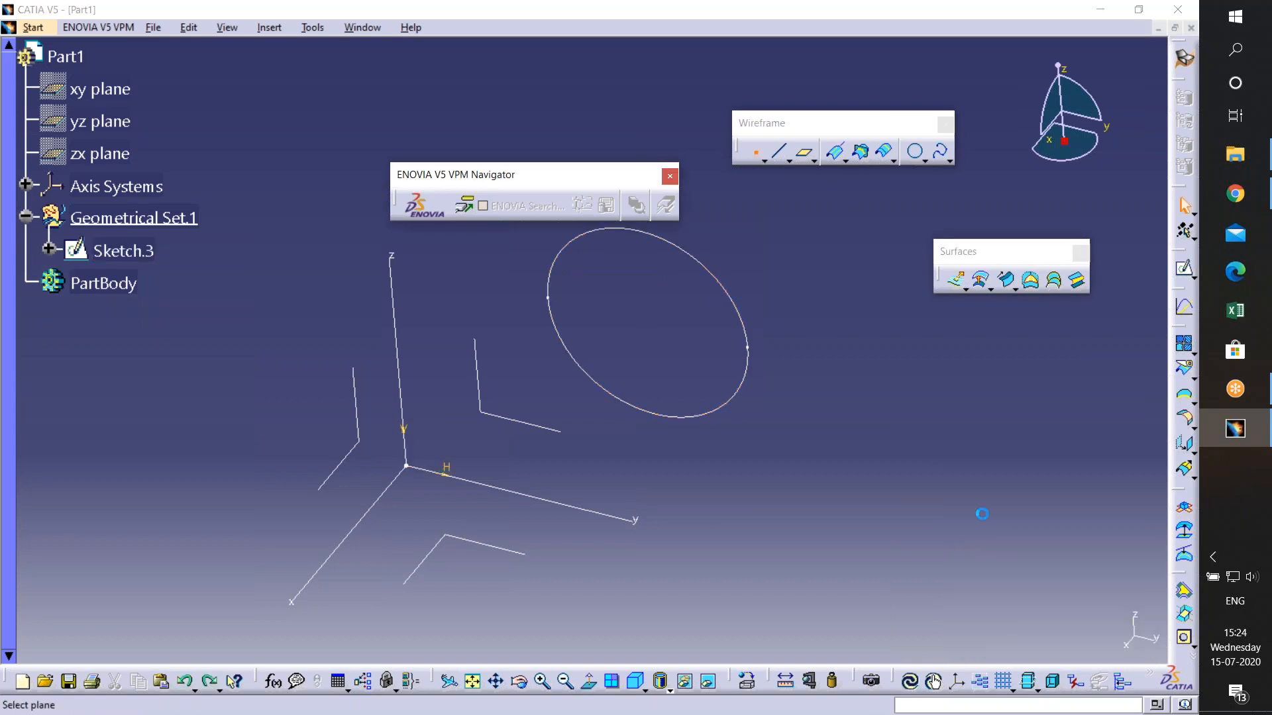
click(1045, 475)
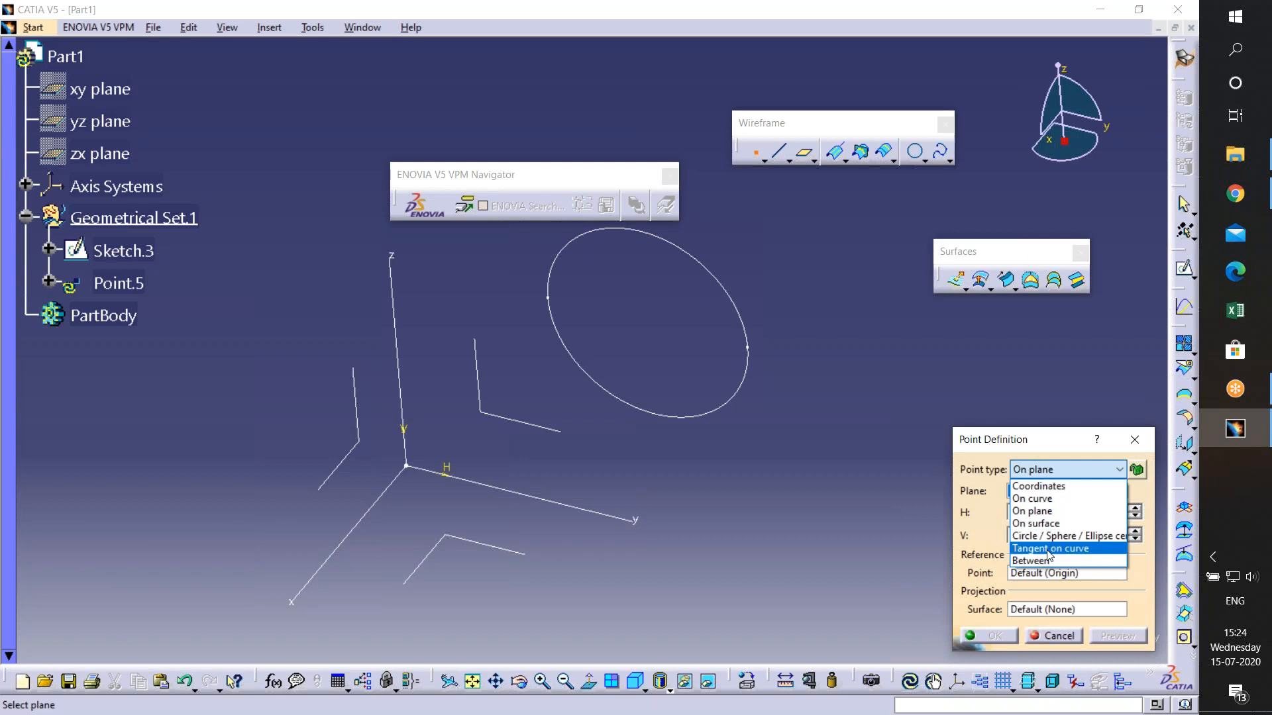
click(1049, 555)
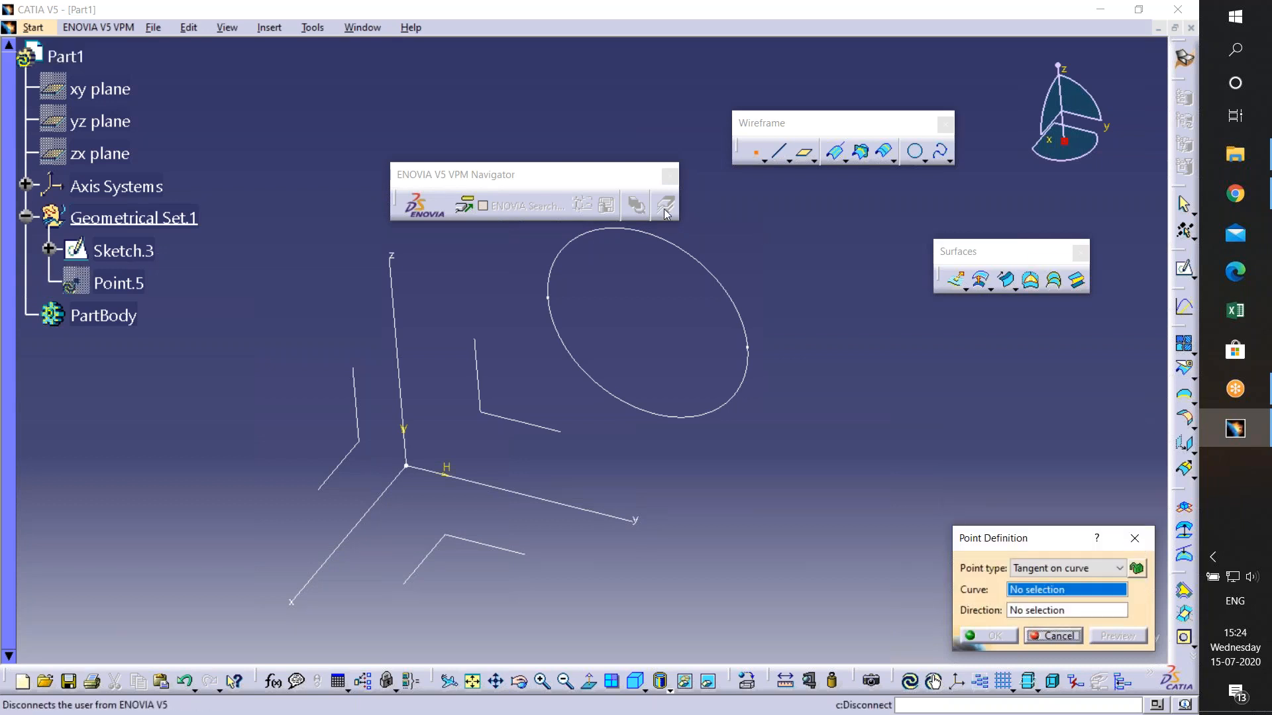
click(736, 302)
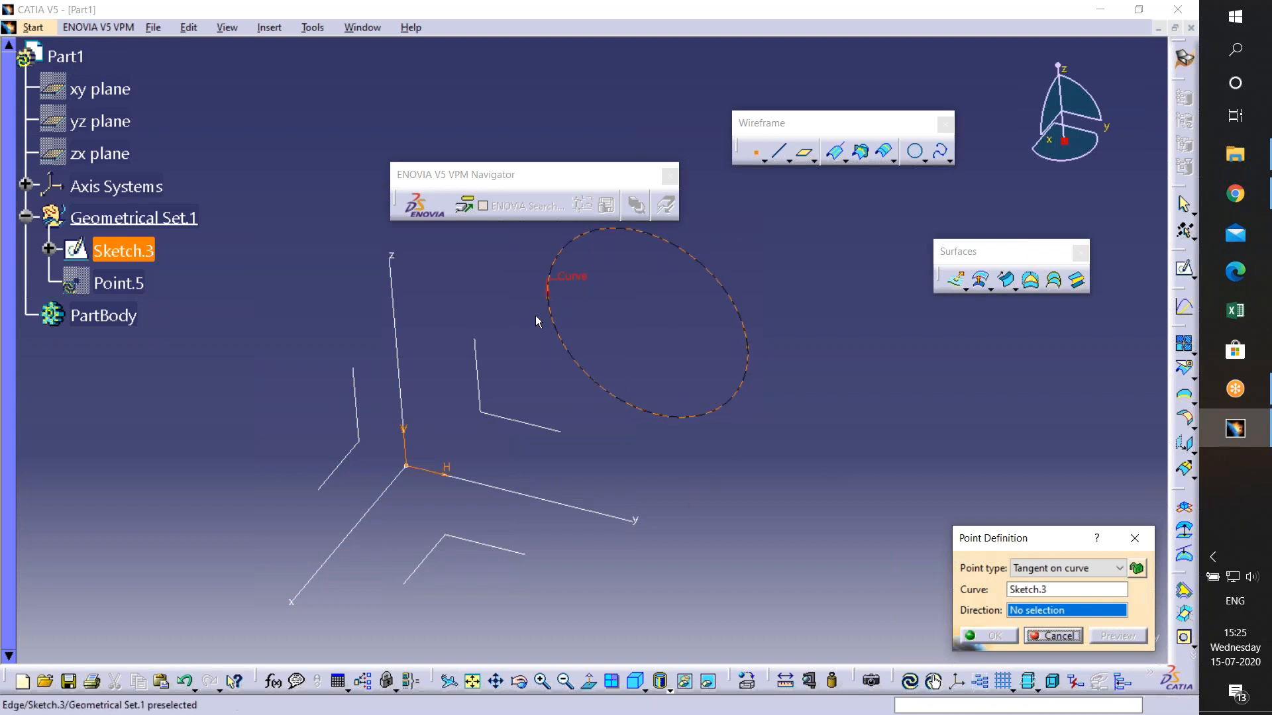
click(397, 279)
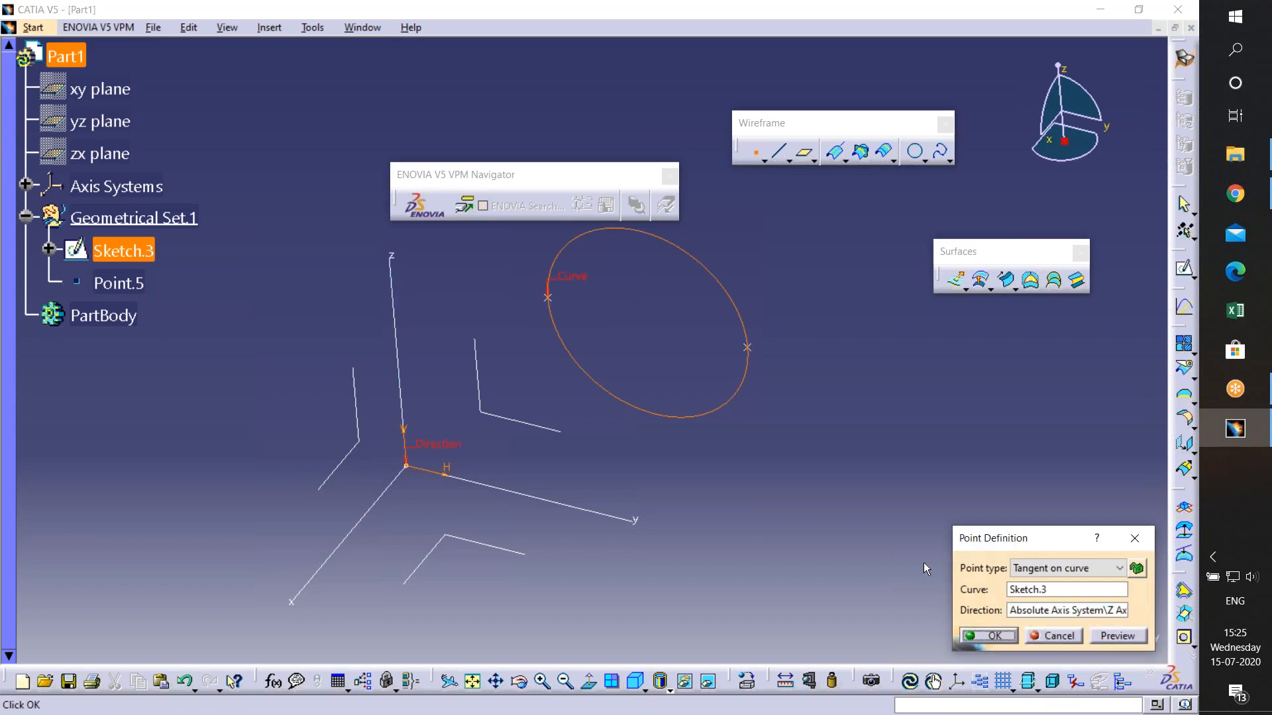
click(1047, 611)
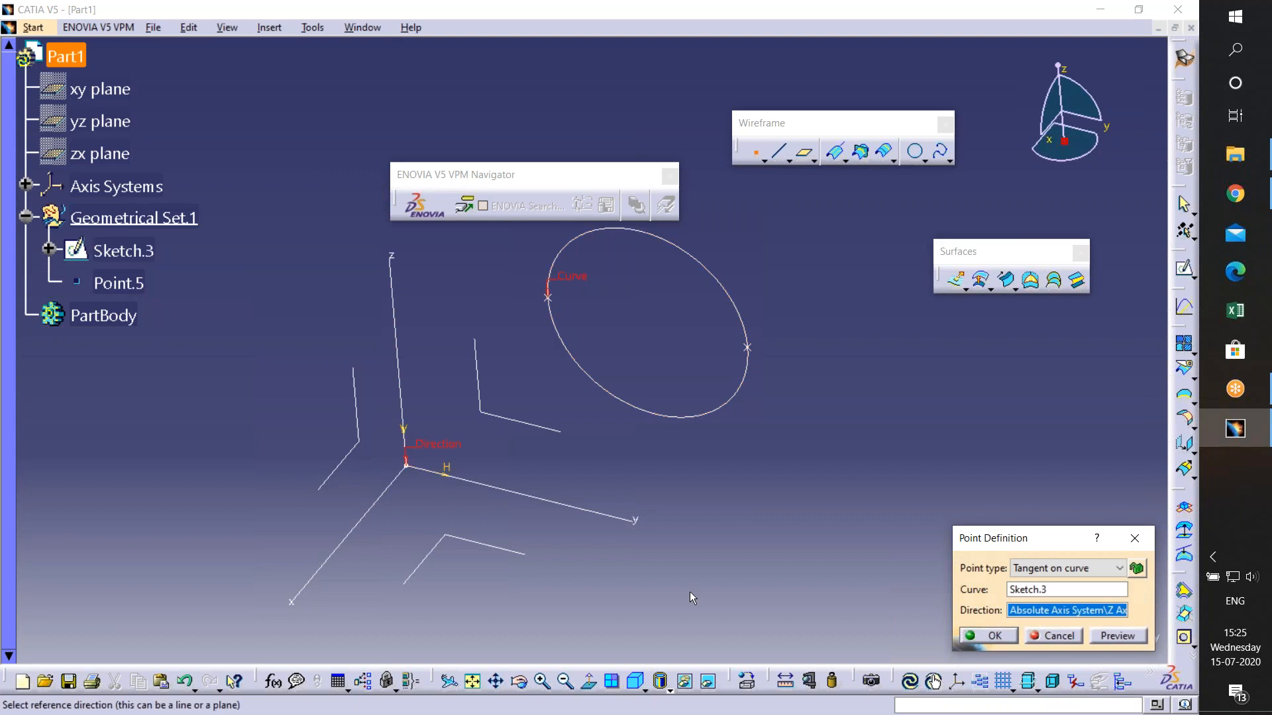
click(558, 506)
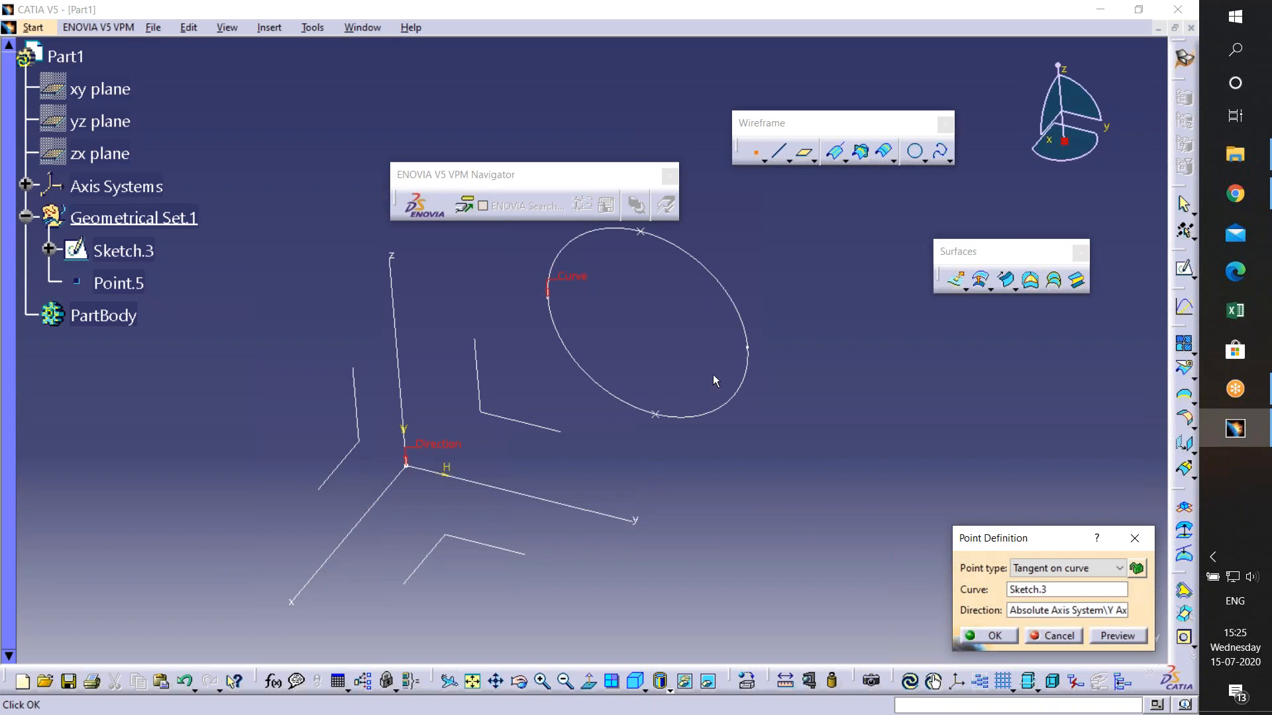
click(1063, 635)
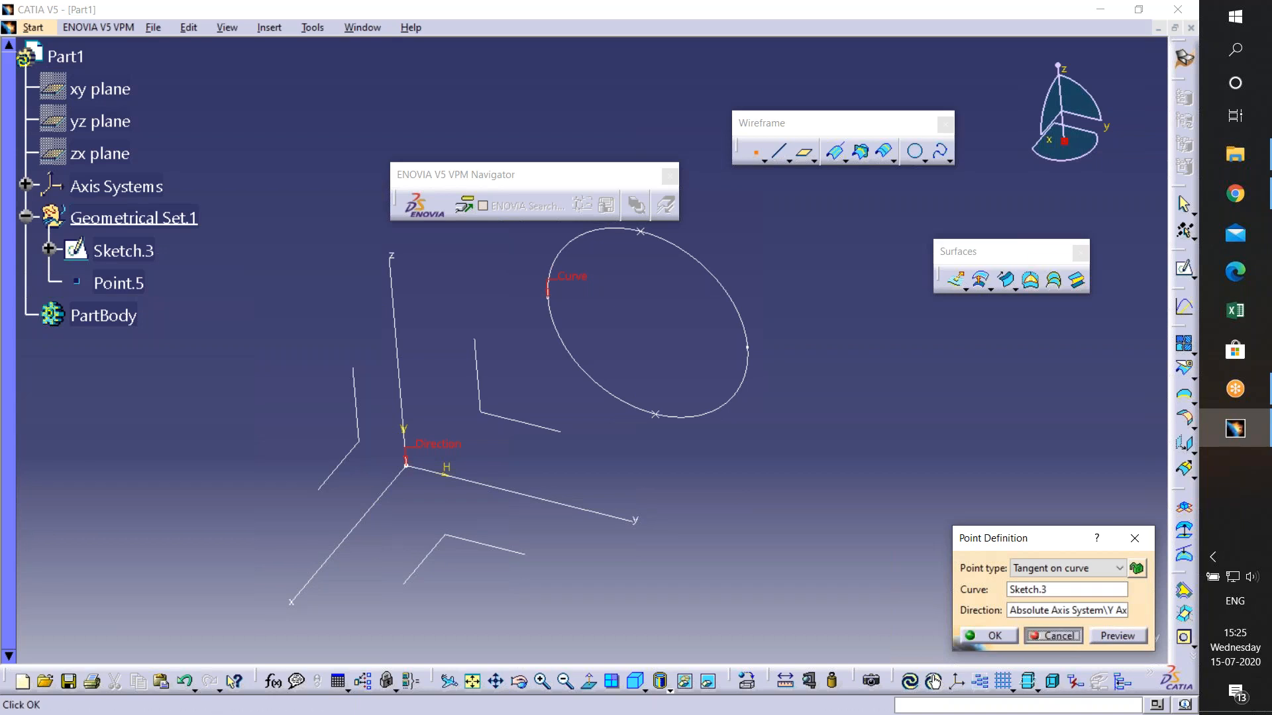
click(756, 152)
click(1096, 468)
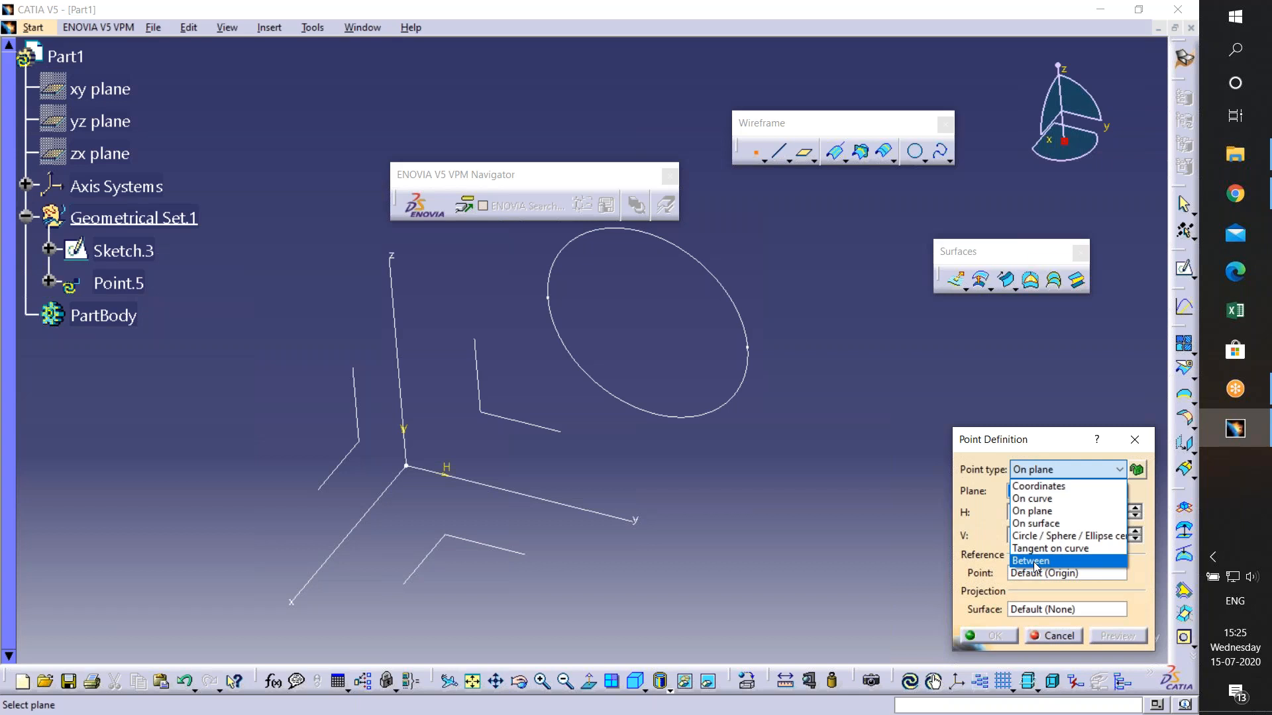
click(1060, 635)
click(1060, 635)
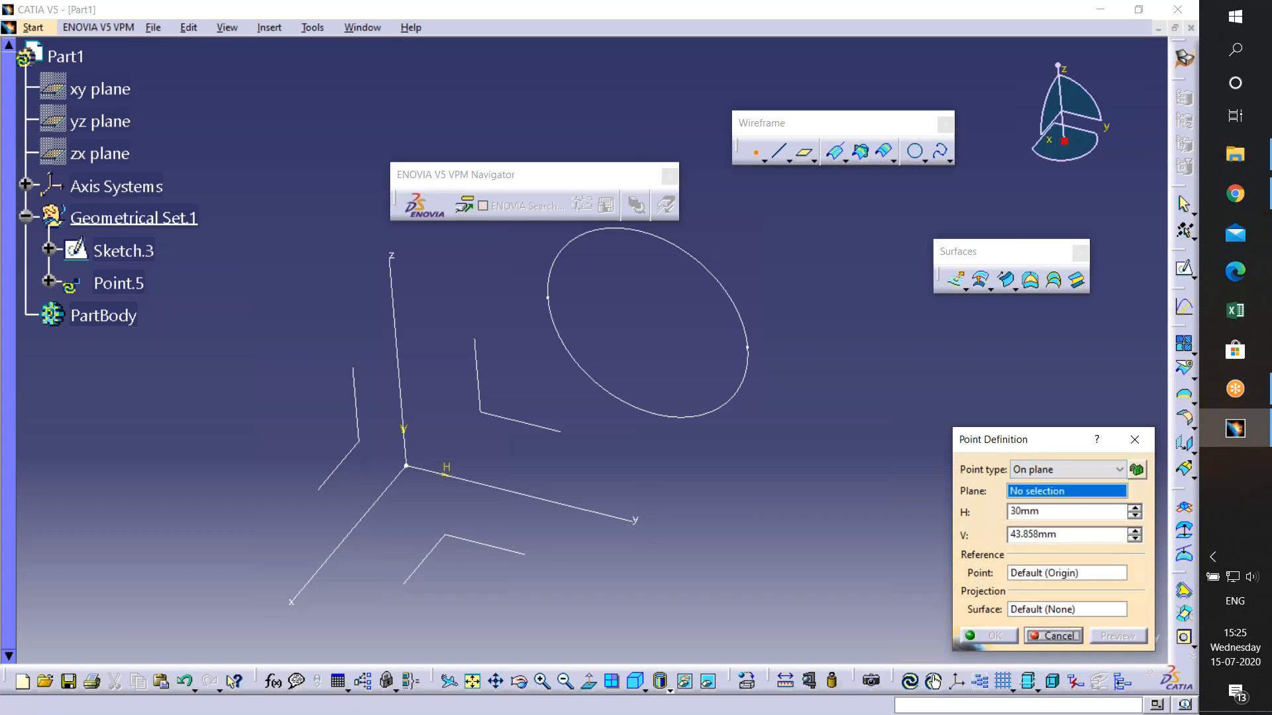
middle_drag(785, 334, 750, 329)
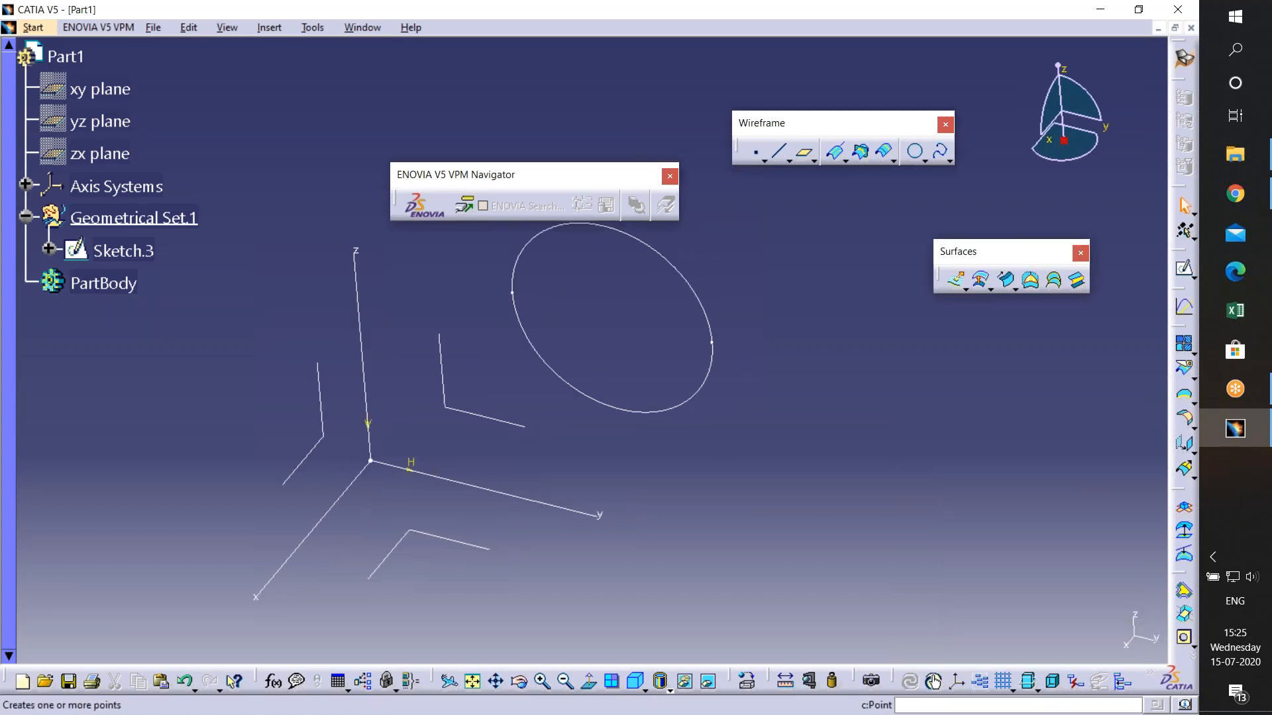
- Create two On plane points on the YZ plane, at about H 76 mm, V 35 mm and H 101 mm, V 51 mm
click(756, 153)
click(1119, 469)
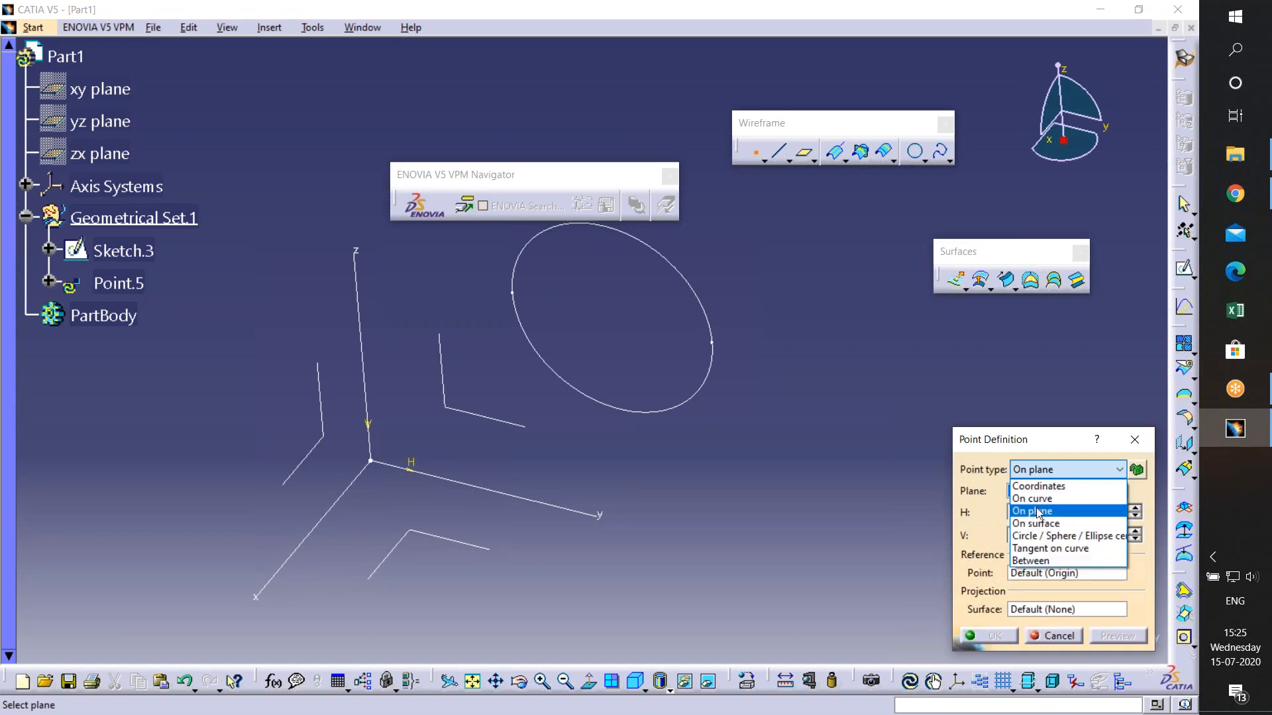
click(1037, 515)
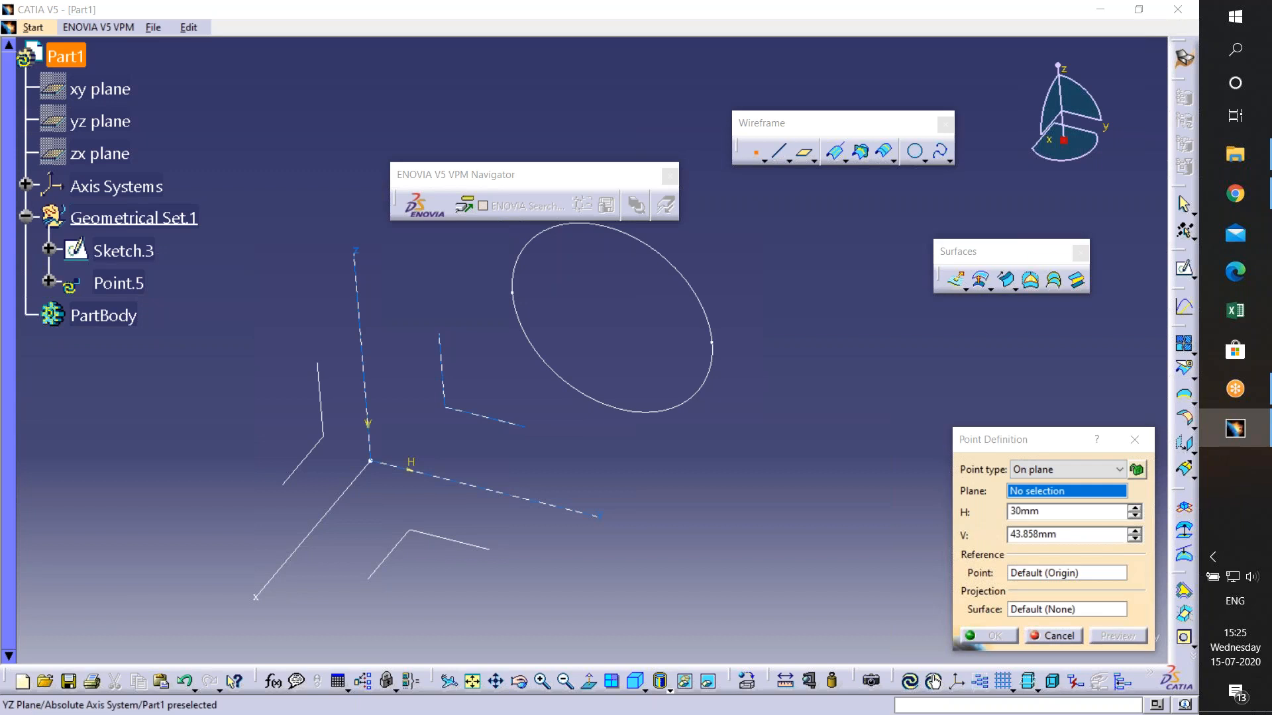
click(488, 418)
click(815, 383)
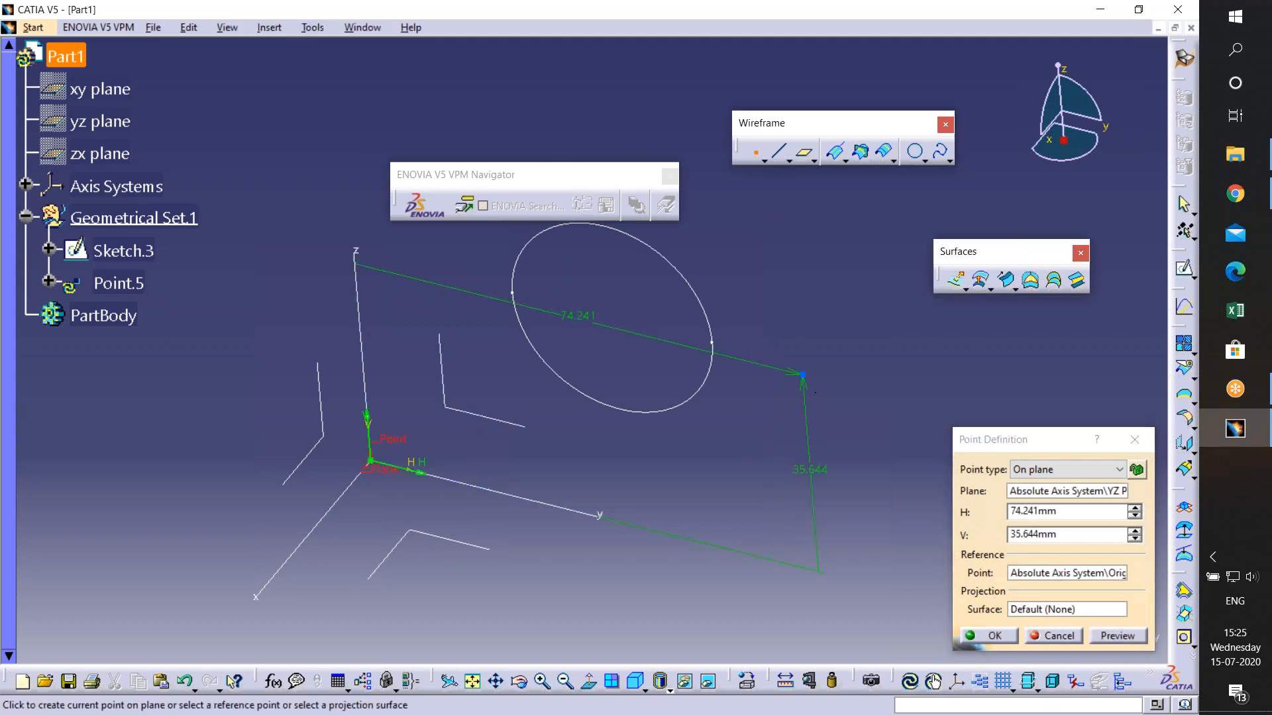
click(755, 151)
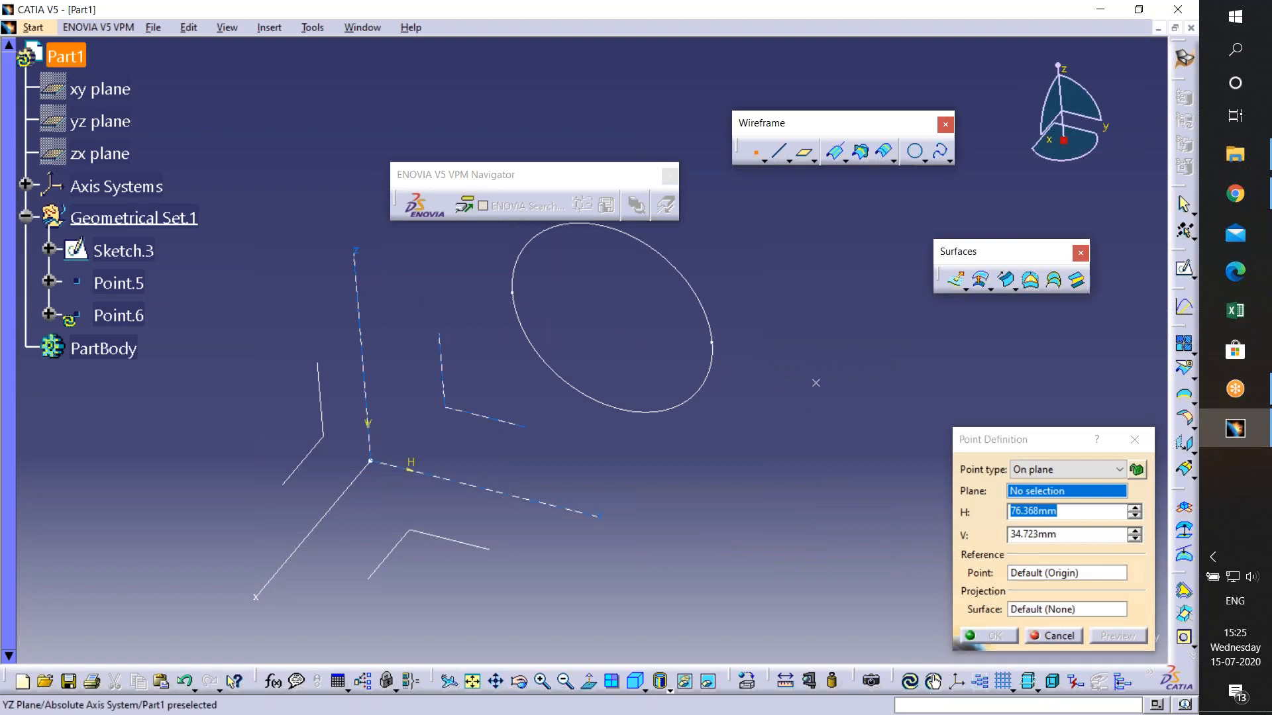
click(955, 331)
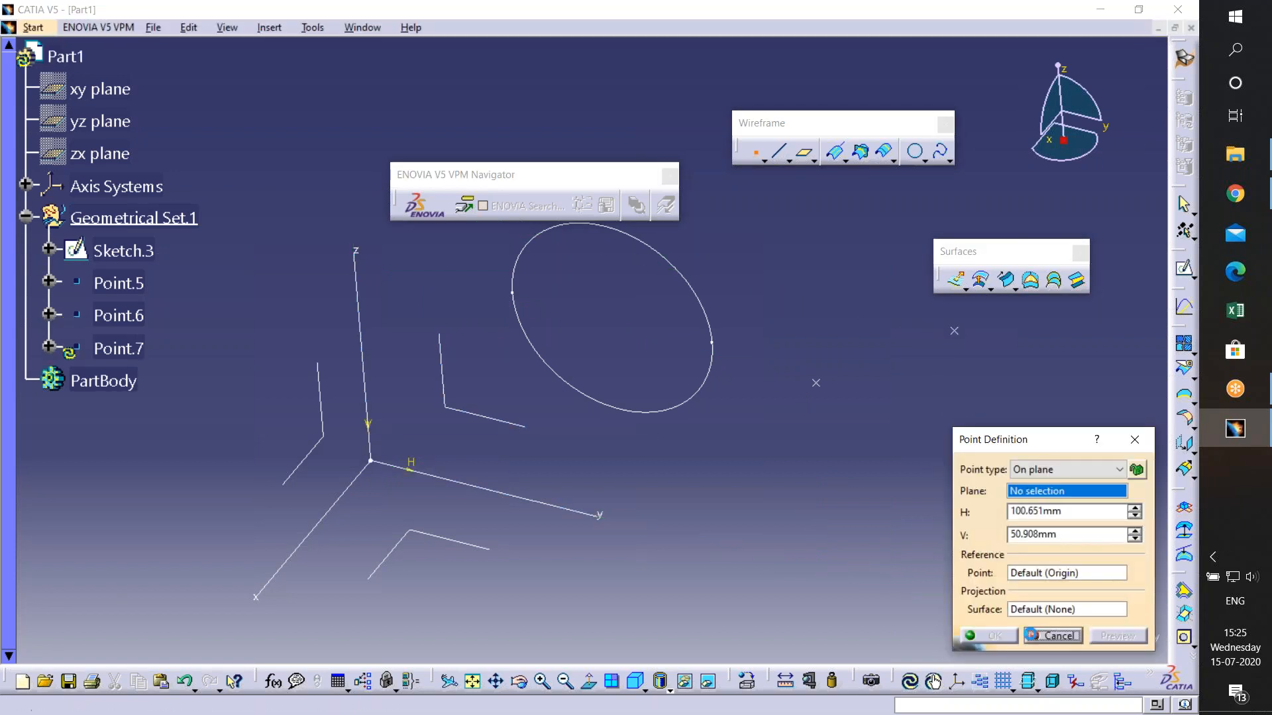
middle_drag(888, 371, 797, 406)
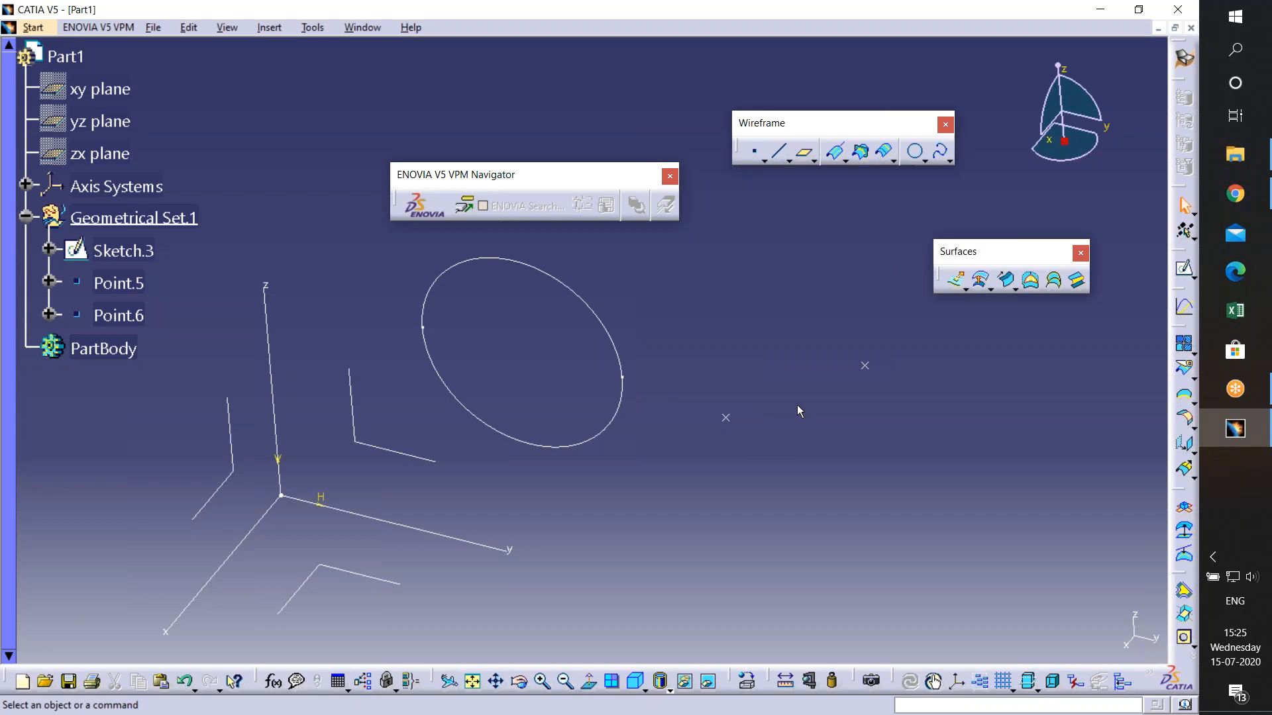
- Define a Between point from the first On plane point to the second and preview it at a ratio of 0.5
click(754, 152)
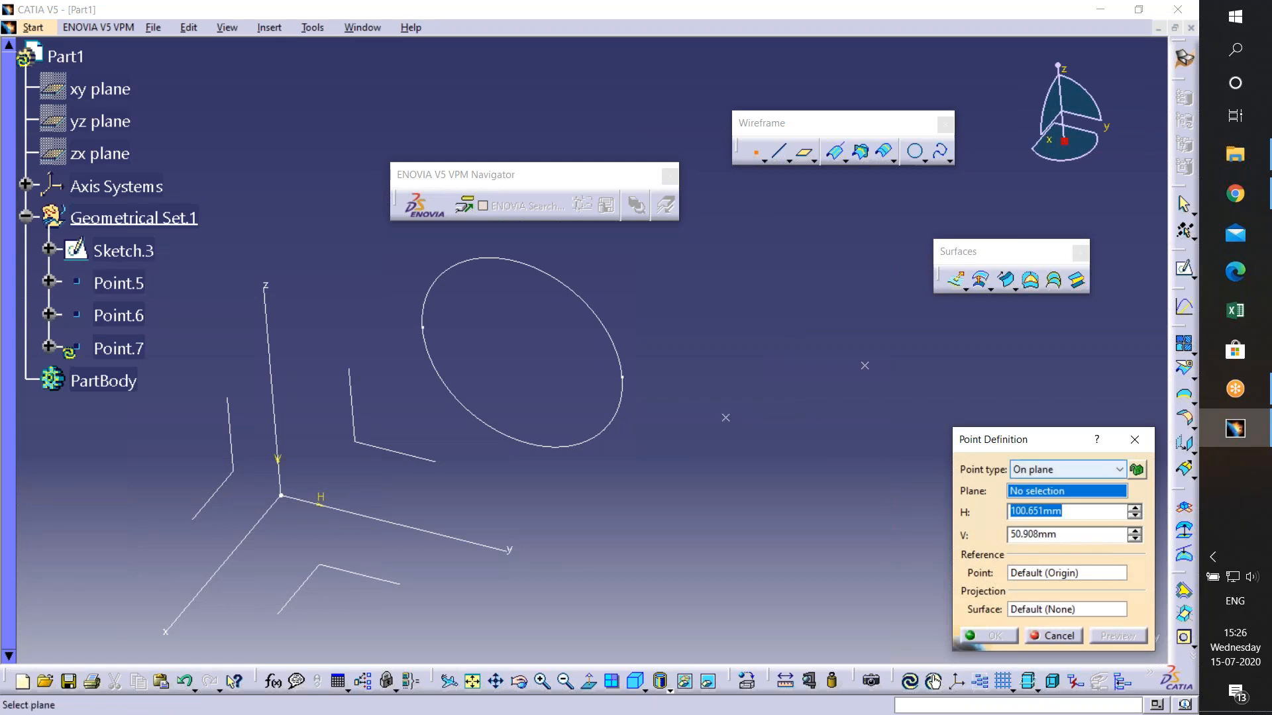
click(1023, 470)
click(1028, 560)
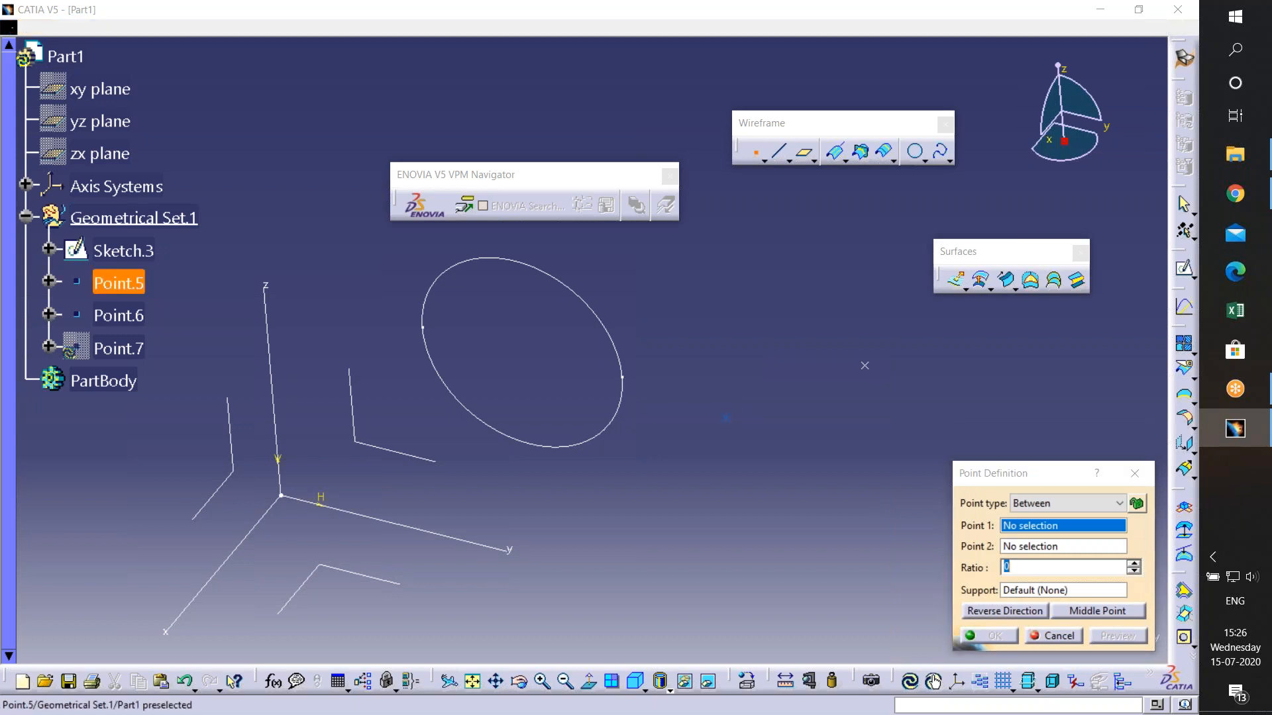
click(726, 418)
click(864, 365)
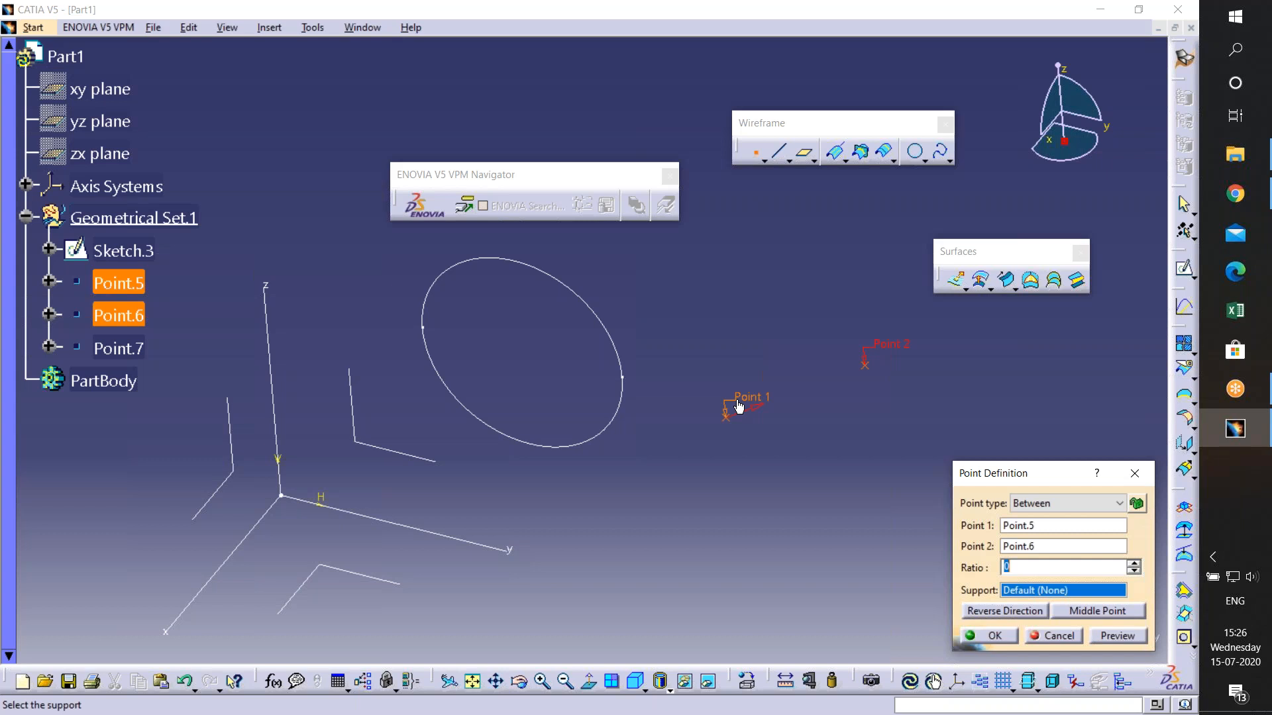
click(1013, 566)
text(.5)
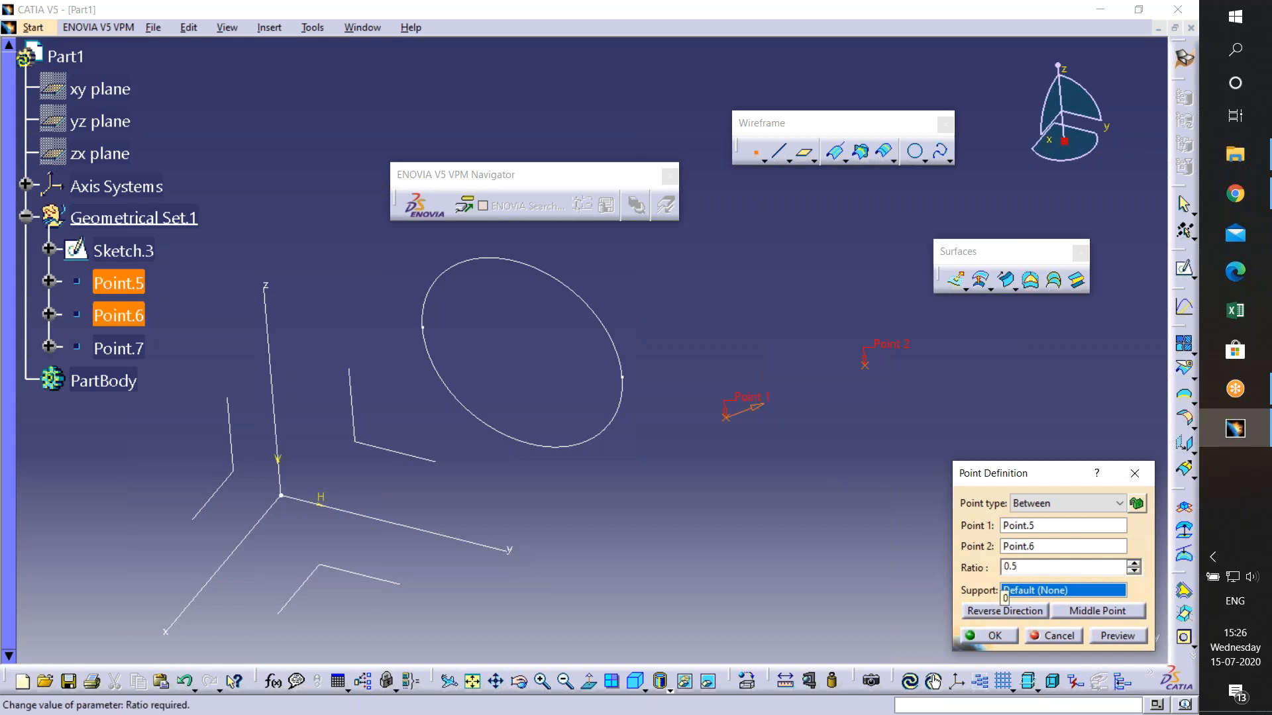
click(1117, 636)
- Preview the Between point at a ratio of 0.8 and at a ratio of 0.2
click(1033, 569)
key(BackSpace)
key(BackSpace)
text(.)
text(8)
click(1115, 634)
drag(1024, 568, 1000, 566)
text(0.2)
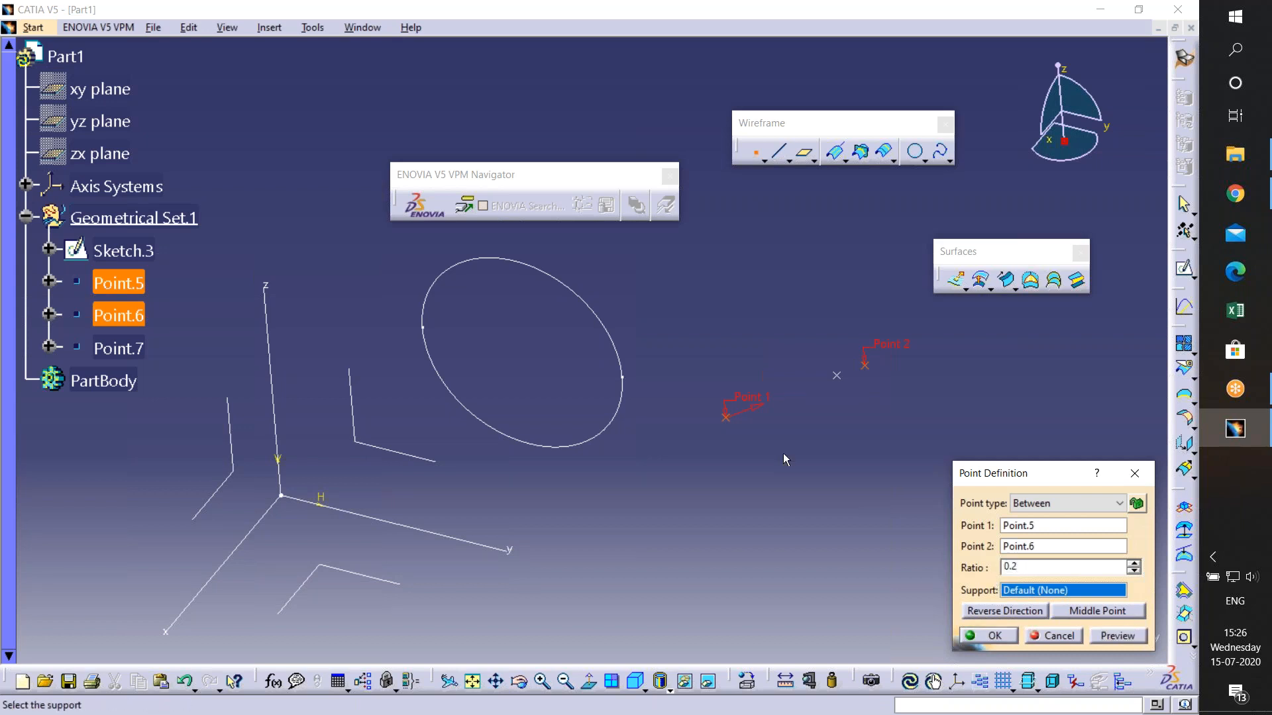
click(1126, 634)
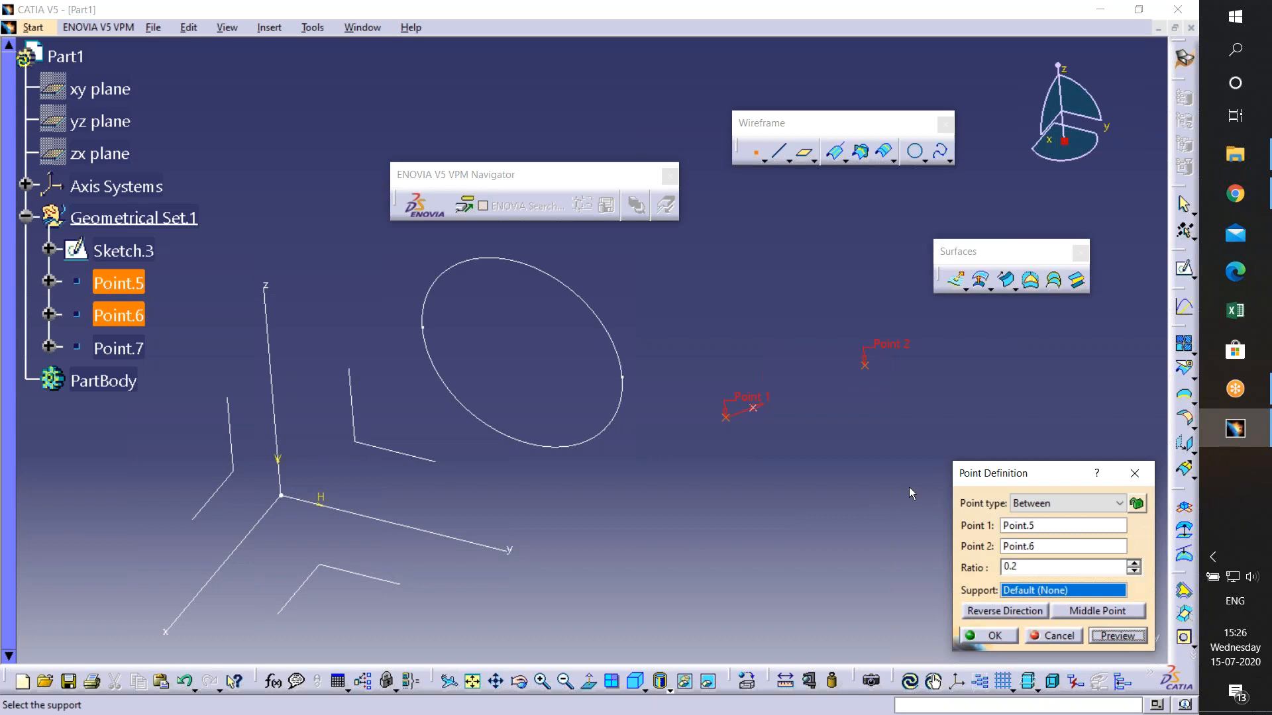
- Place the Between point at the middle, reverse its direction and back again, and create it
click(1121, 611)
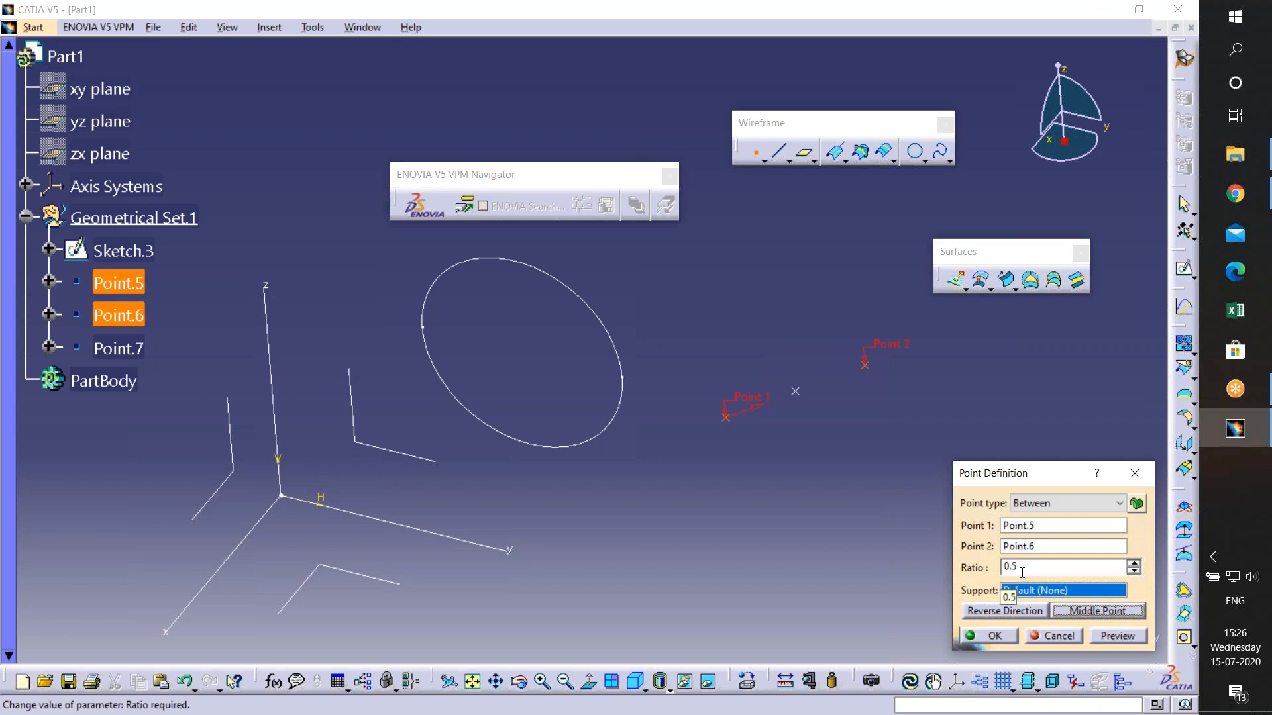
click(1019, 611)
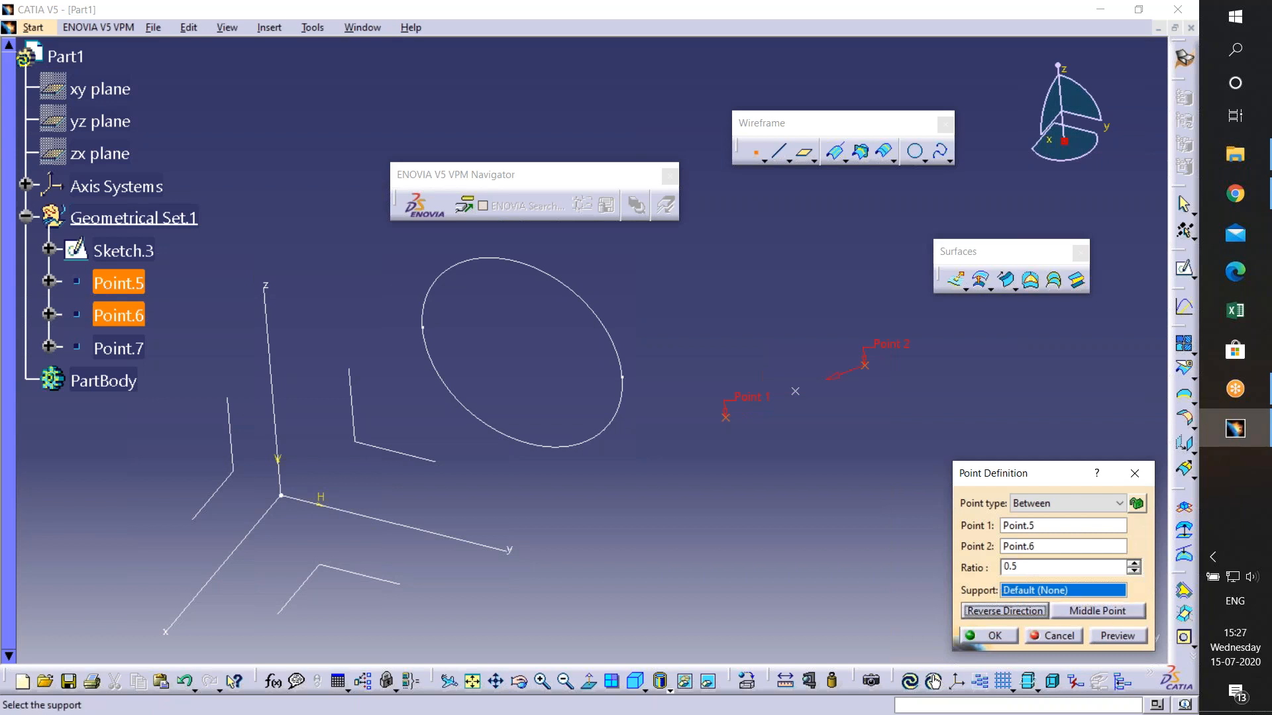
click(1018, 611)
click(991, 634)
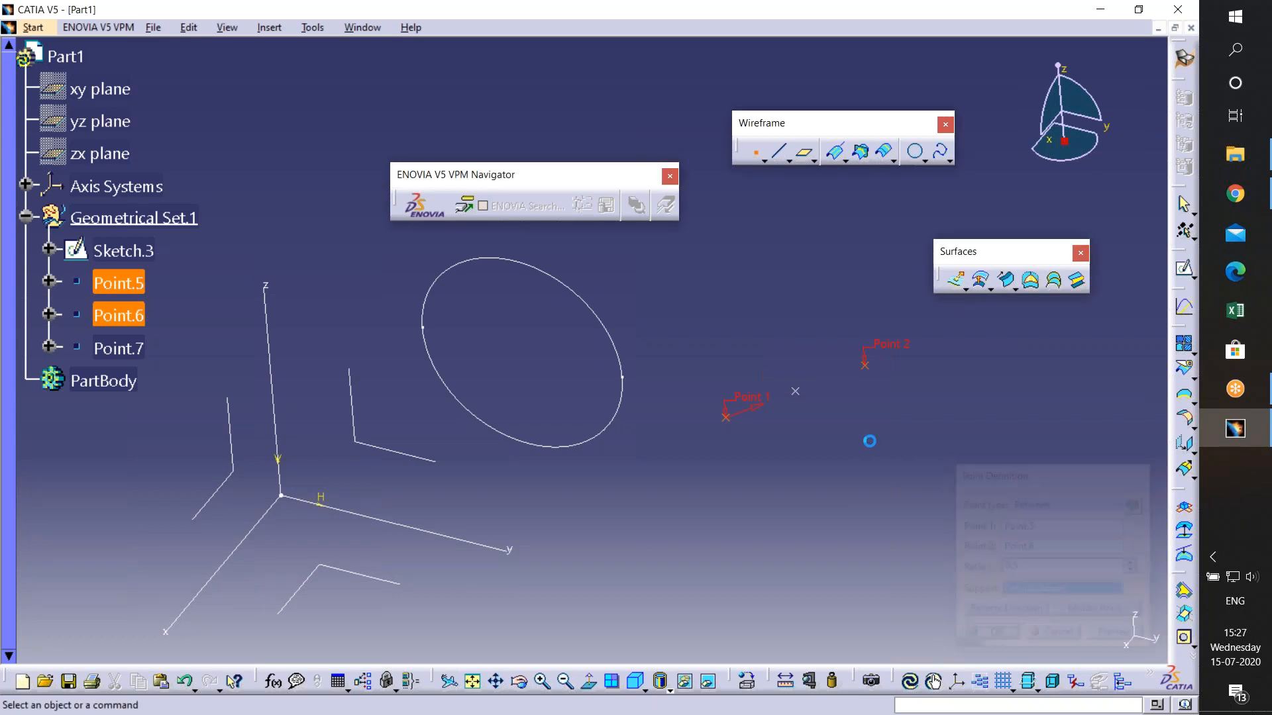
- Define a Point-Point line from the first On plane point to the middle point
middle_drag(782, 267, 757, 289)
click(779, 152)
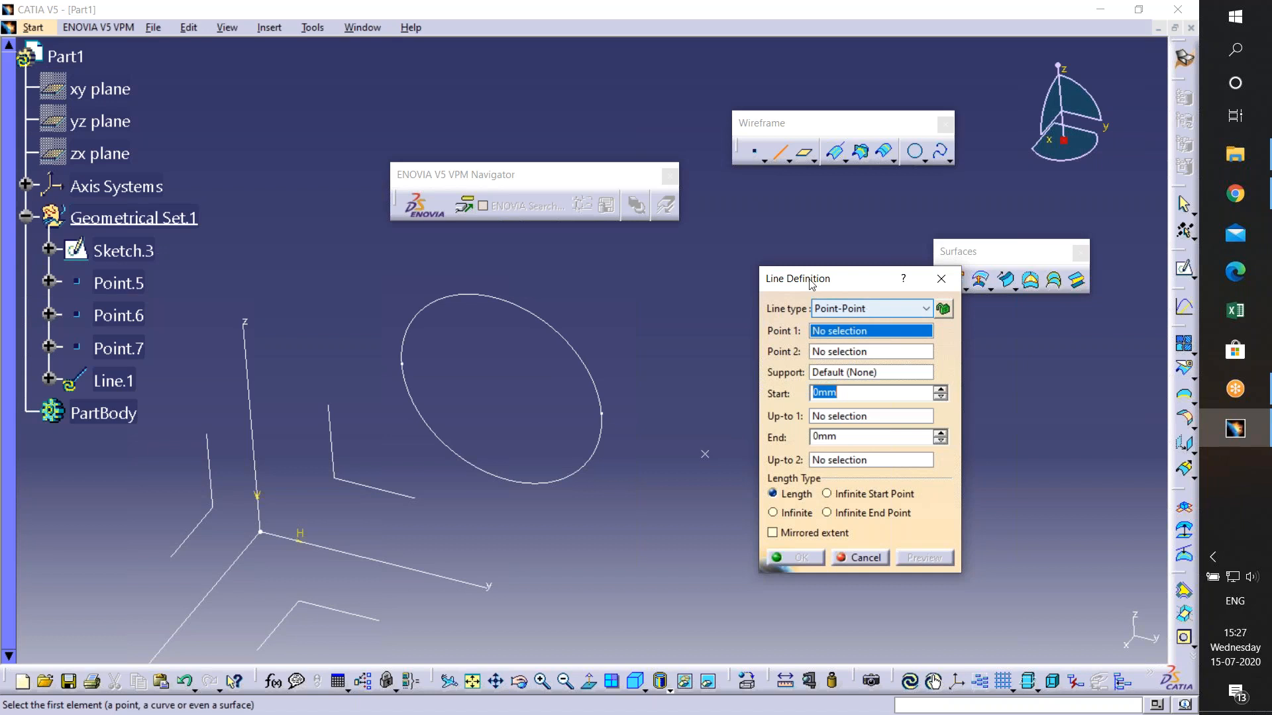
drag(821, 283, 791, 286)
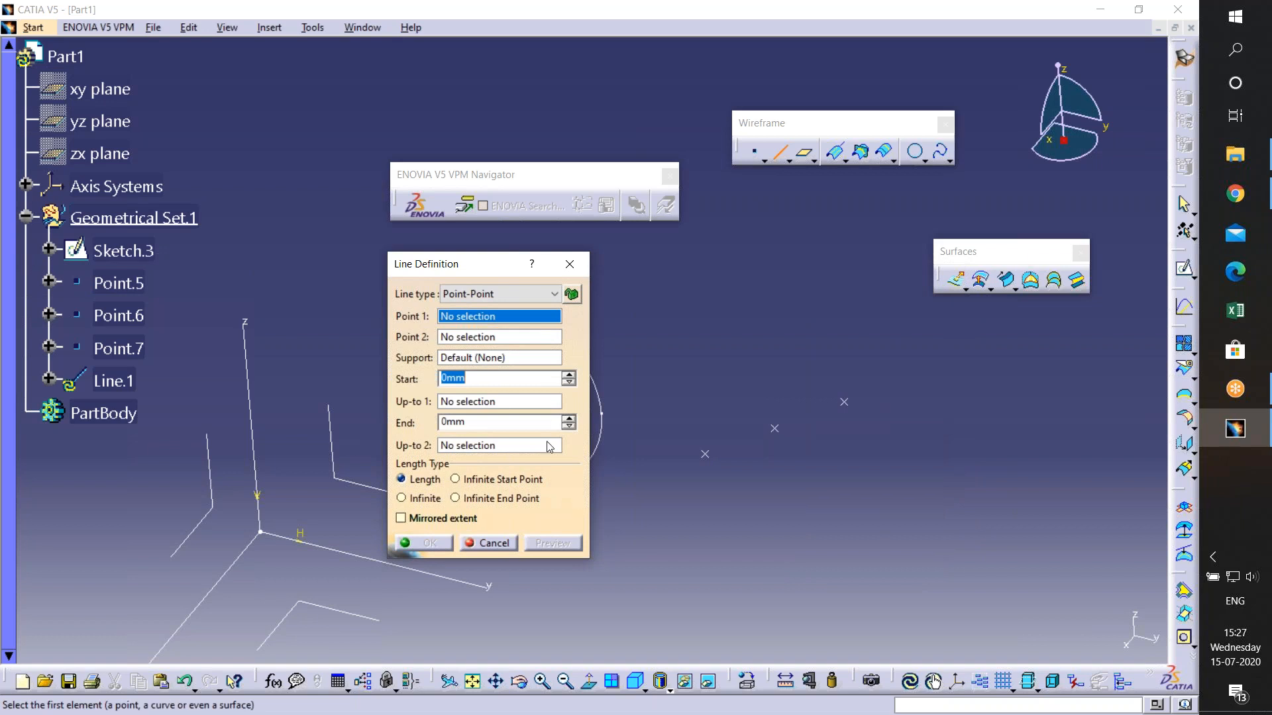
click(705, 454)
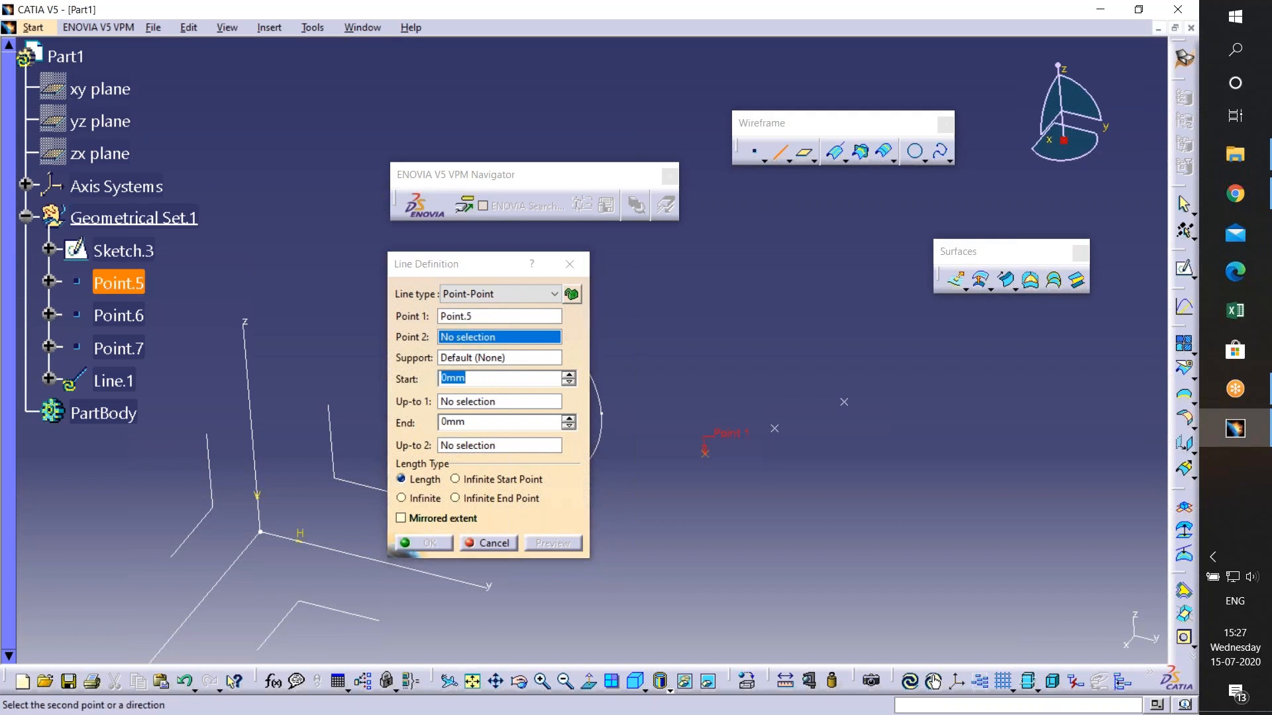
click(774, 428)
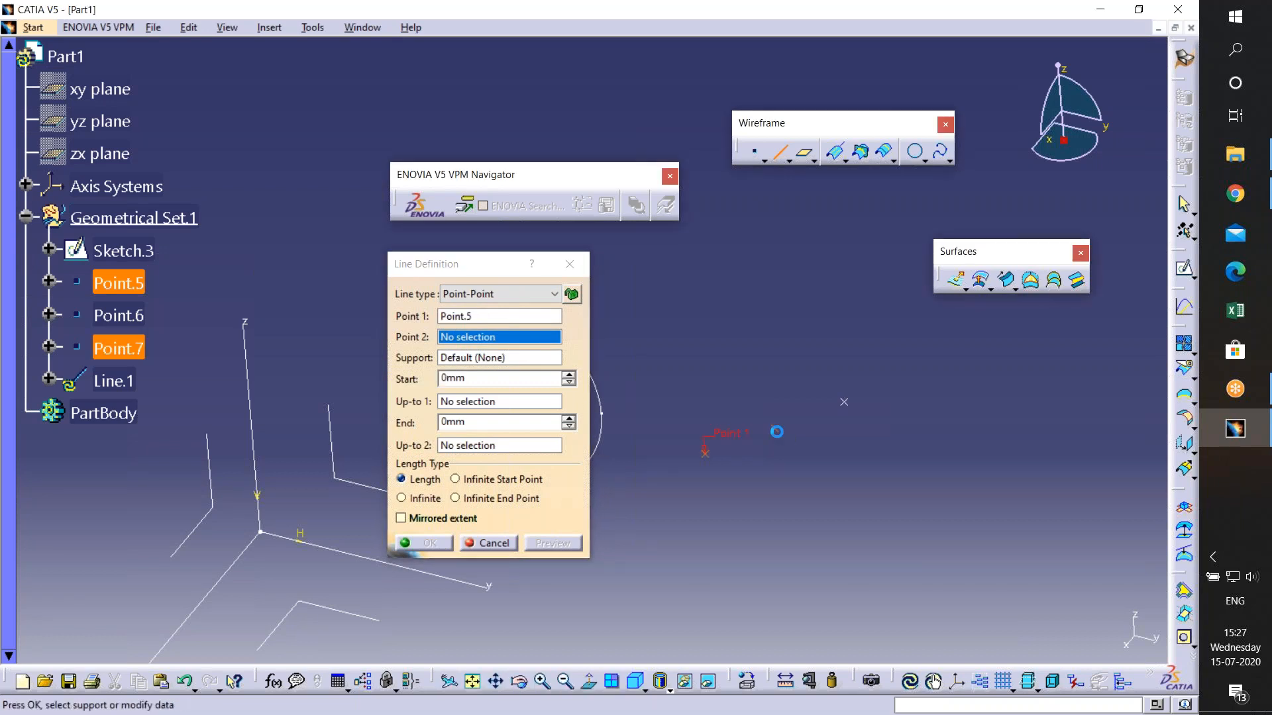
mouse_move(786, 466)
middle_down()
mouse_move(849, 566)
mouse_move(874, 564)
mouse_move(840, 559)
mouse_move(691, 463)
mouse_move(691, 507)
middle_up()
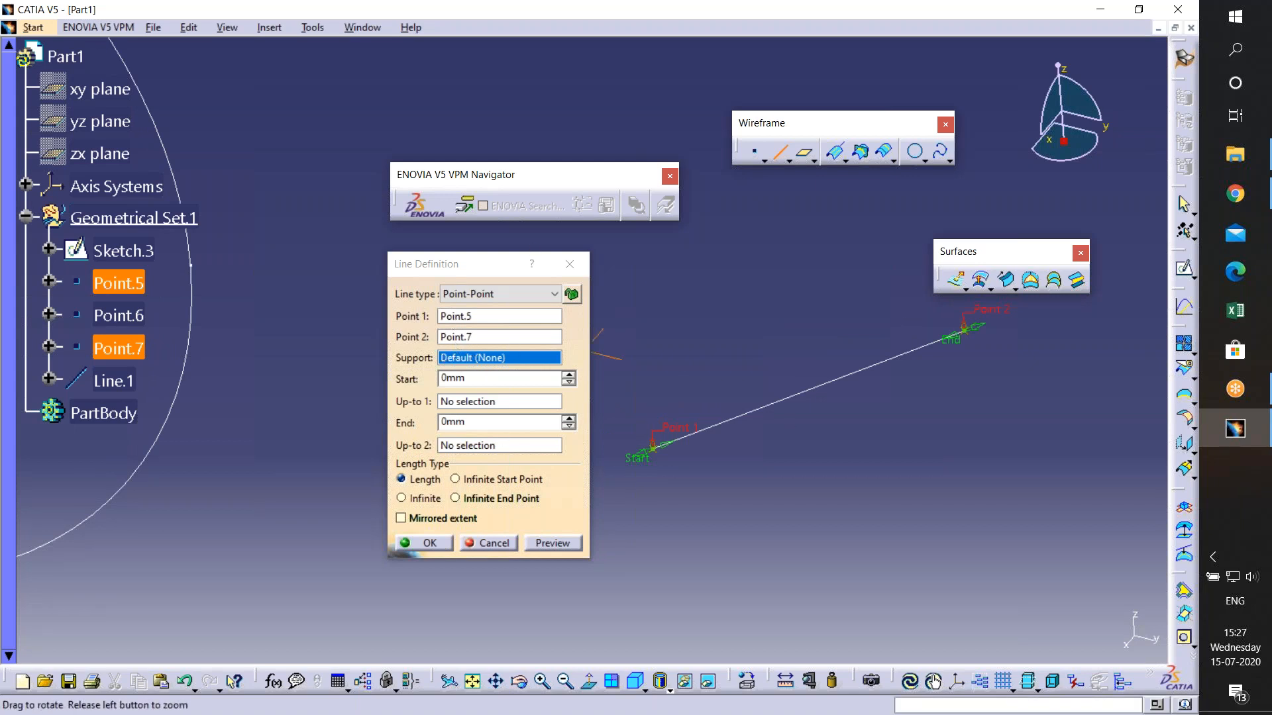
middle_drag(781, 318, 861, 411)
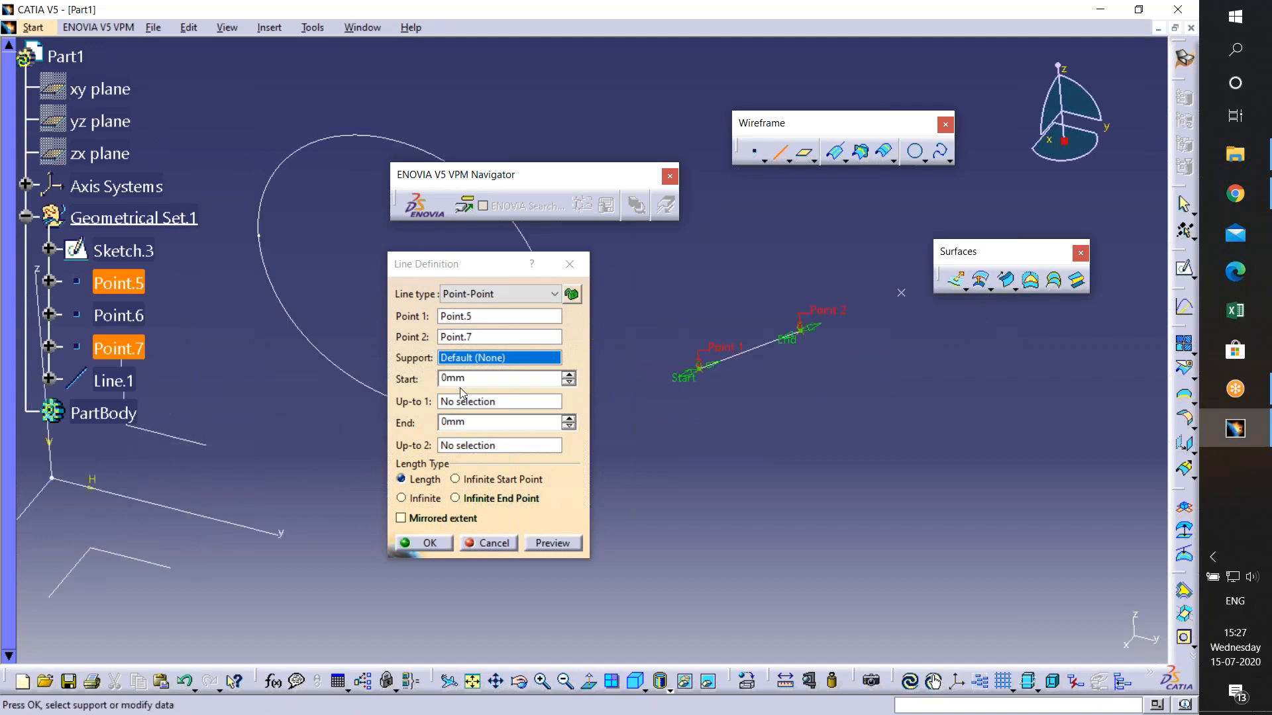
- Set the Point-Point line's start extension to 12 mm
click(524, 378)
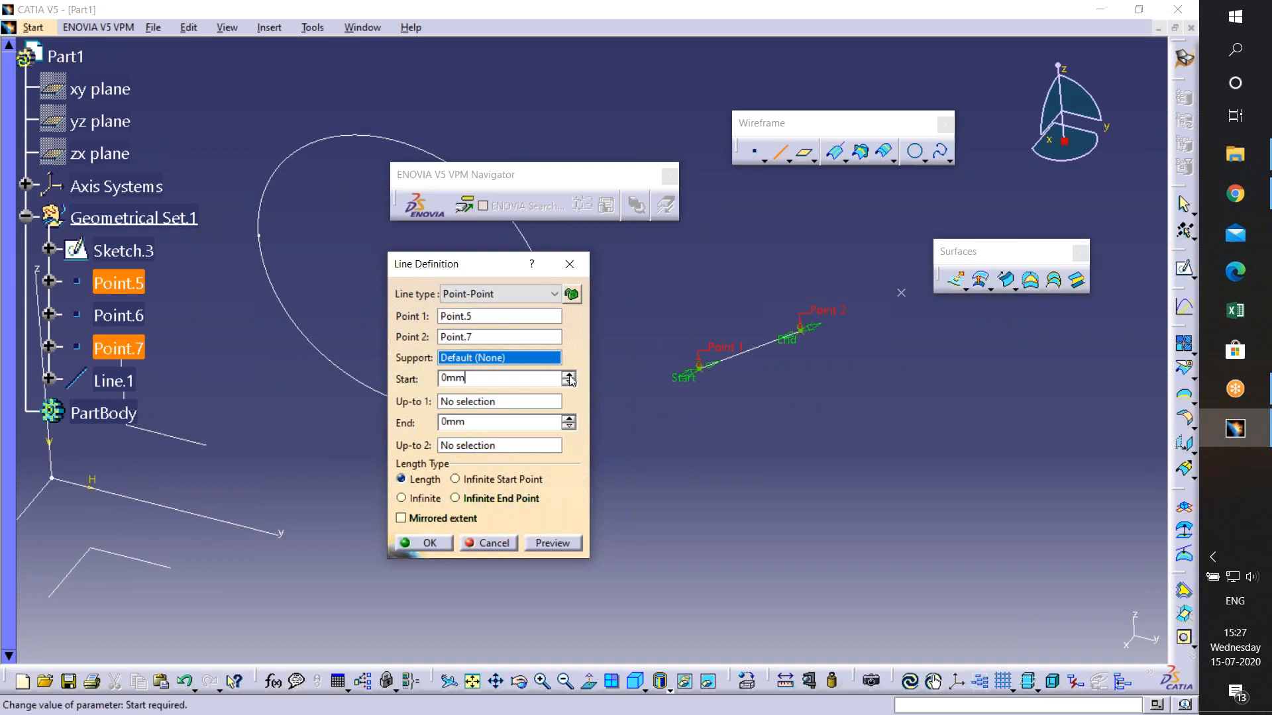
click(569, 375)
click(569, 375)
click(569, 375)
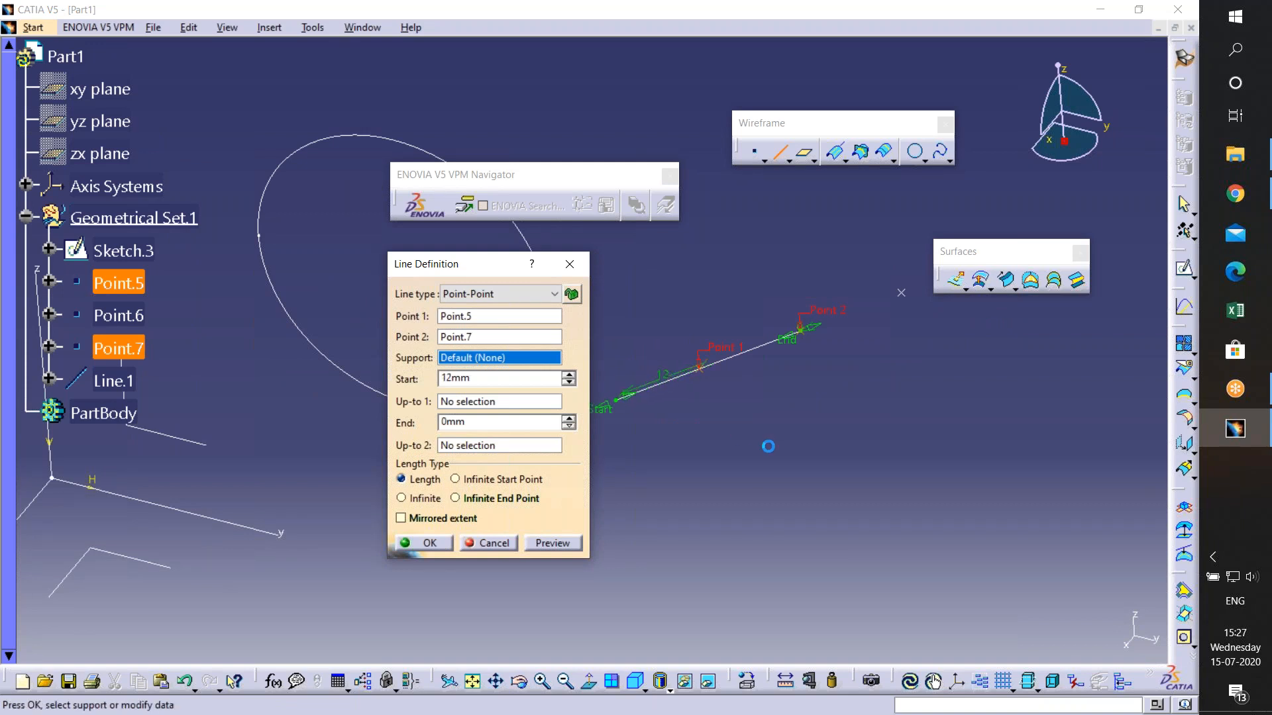
ctrl+middle_drag(765, 447, 778, 386)
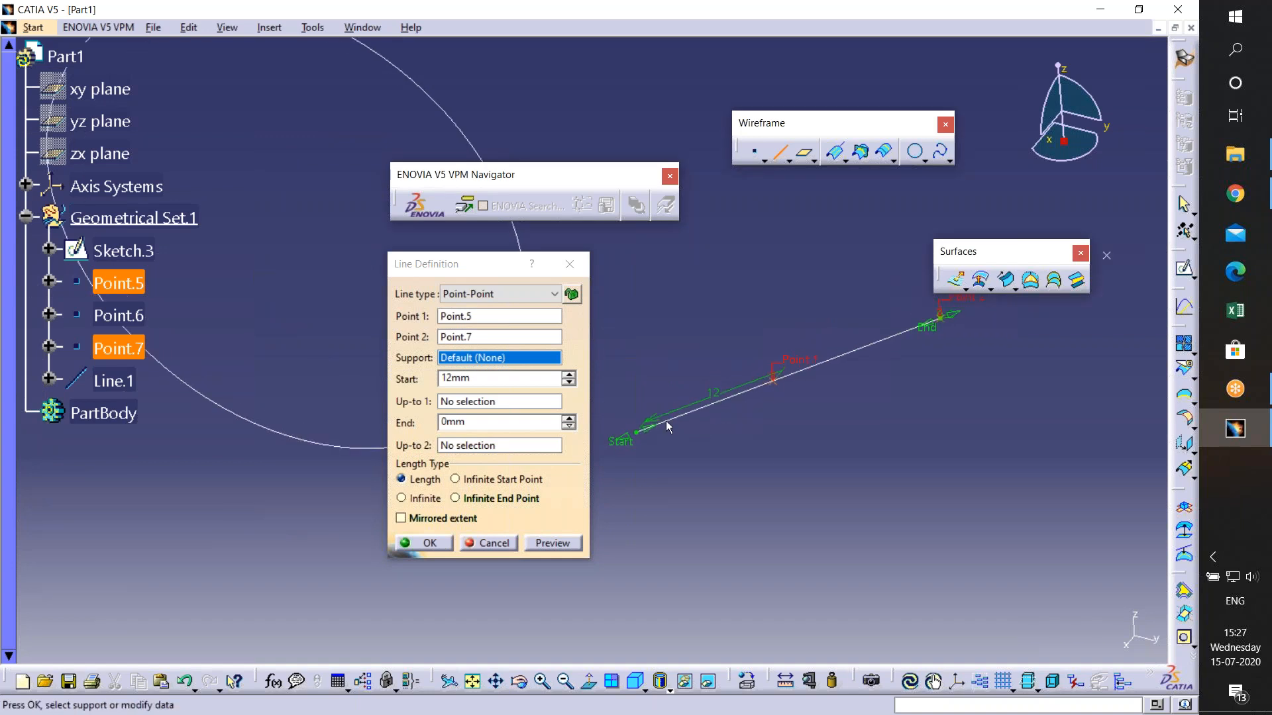
- Set the Point-Point line's start extension to 19 mm and its end extension to 15 mm
click(568, 376)
click(568, 376)
click(568, 418)
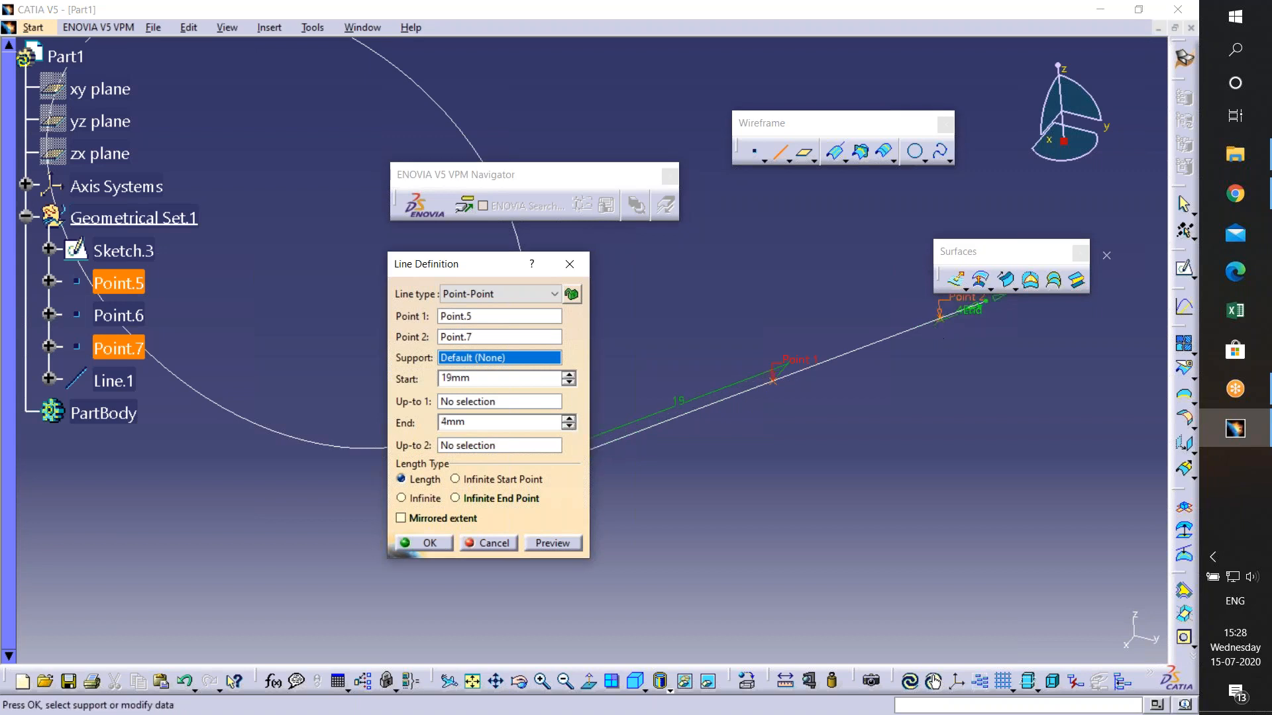
click(569, 418)
click(569, 418)
click(568, 418)
click(569, 418)
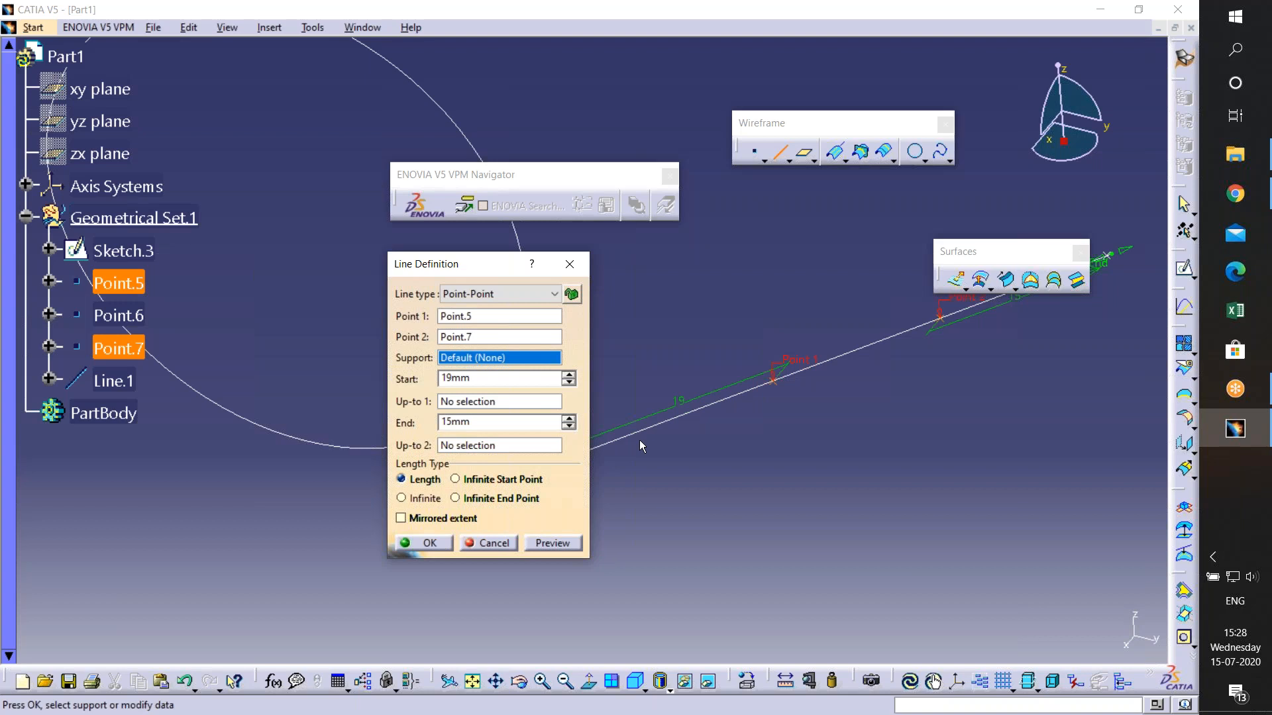
- Try the Infinite Start Point and Infinite End Point length types on the Point-Point line
click(523, 483)
mouse_move(706, 404)
middle_down()
mouse_move(707, 553)
mouse_move(743, 397)
mouse_move(719, 404)
middle_up()
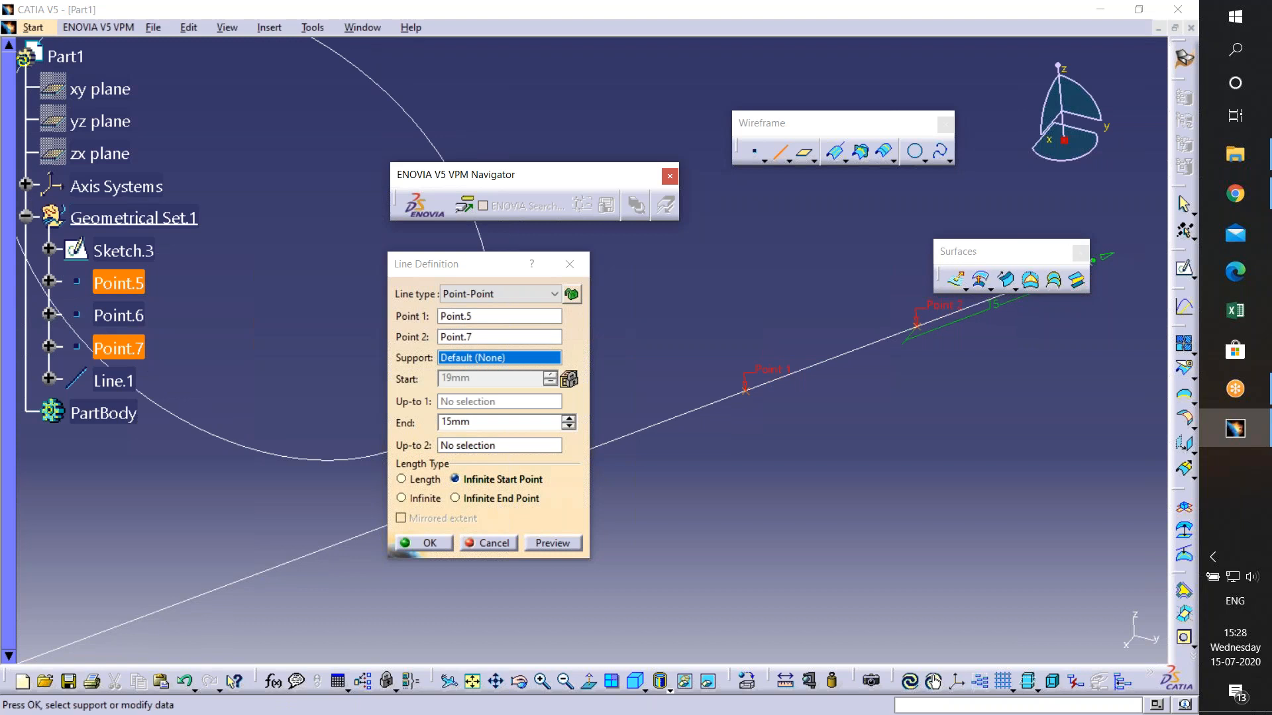
click(498, 501)
- Set the Point-Point line's start extension to 20 mm and preview it with the infinite end
double_click(452, 378)
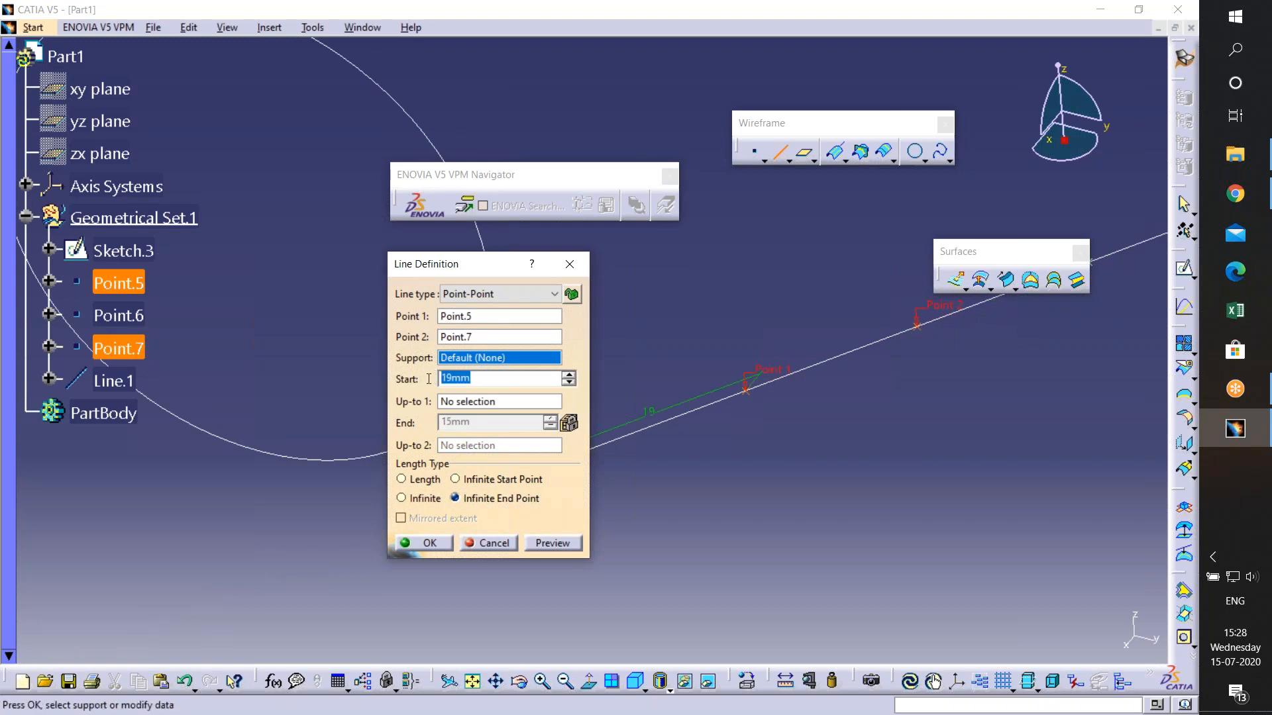
text(20)
click(552, 544)
middle_drag(923, 494, 914, 549)
click(924, 494)
middle_drag(807, 461, 839, 484)
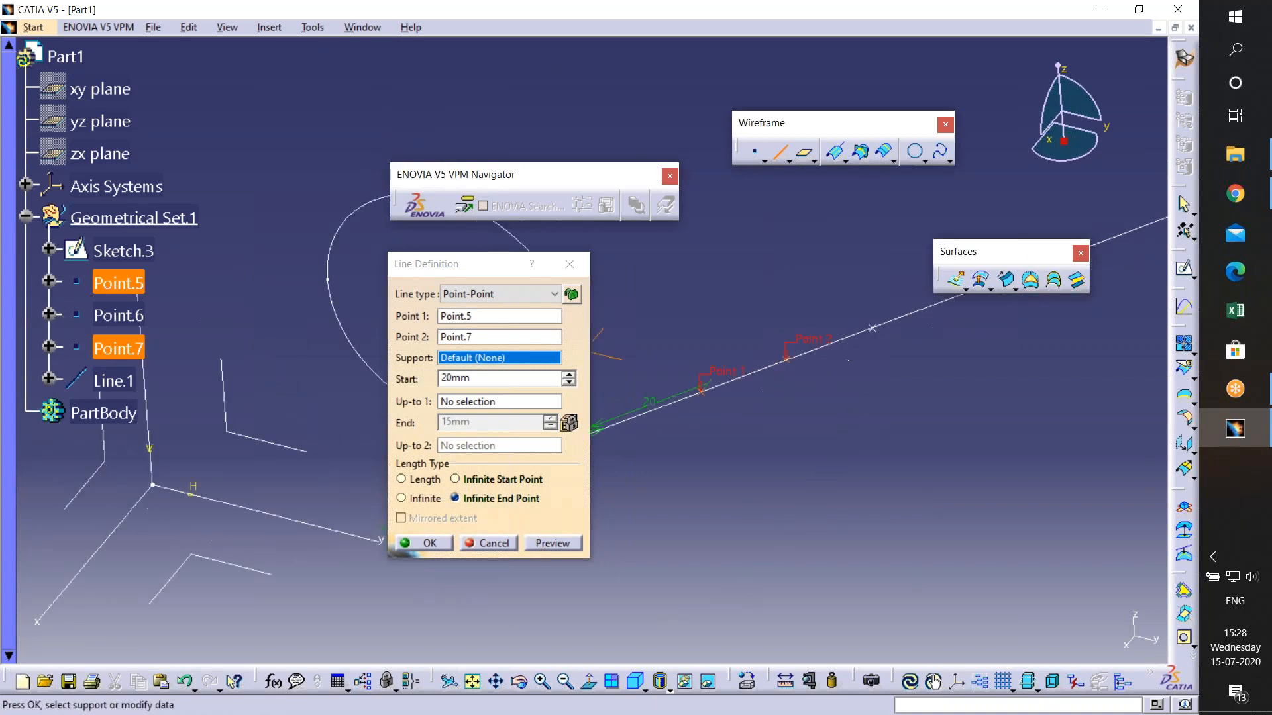
scroll(491, 400, up, 3)
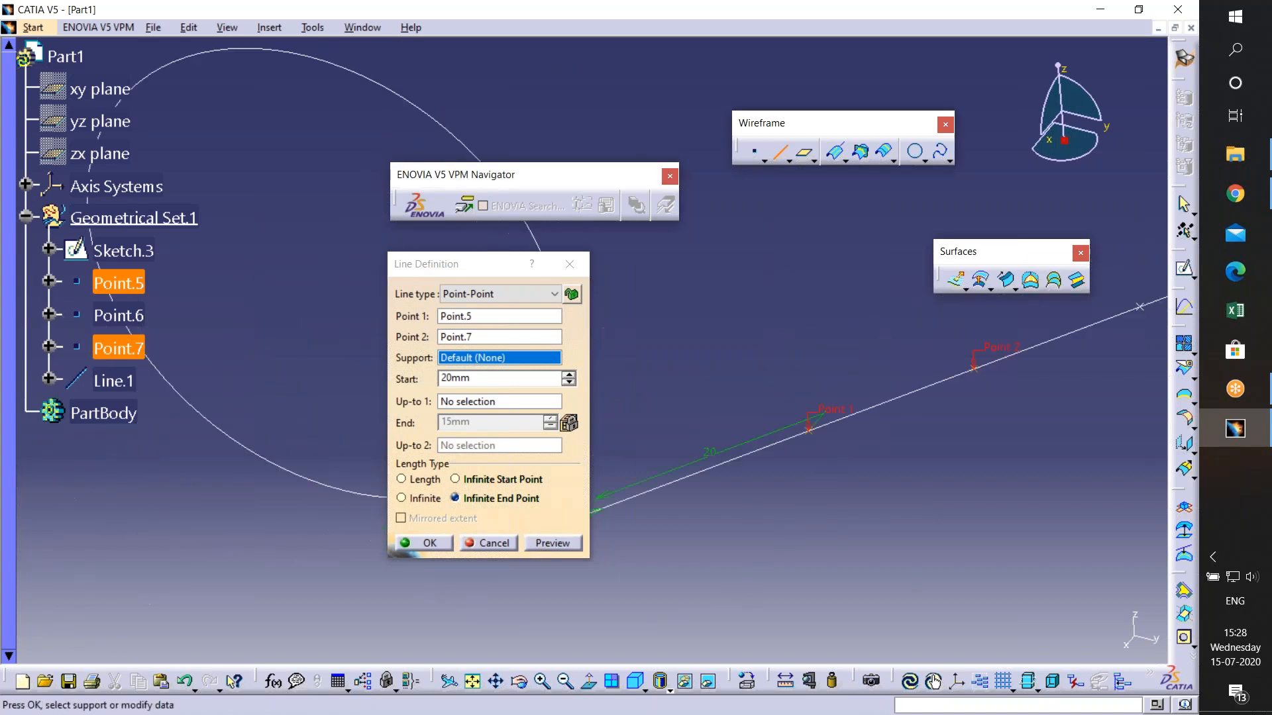
- Try the Infinite length type, return to the Length type, and create the Point-Point line
click(402, 498)
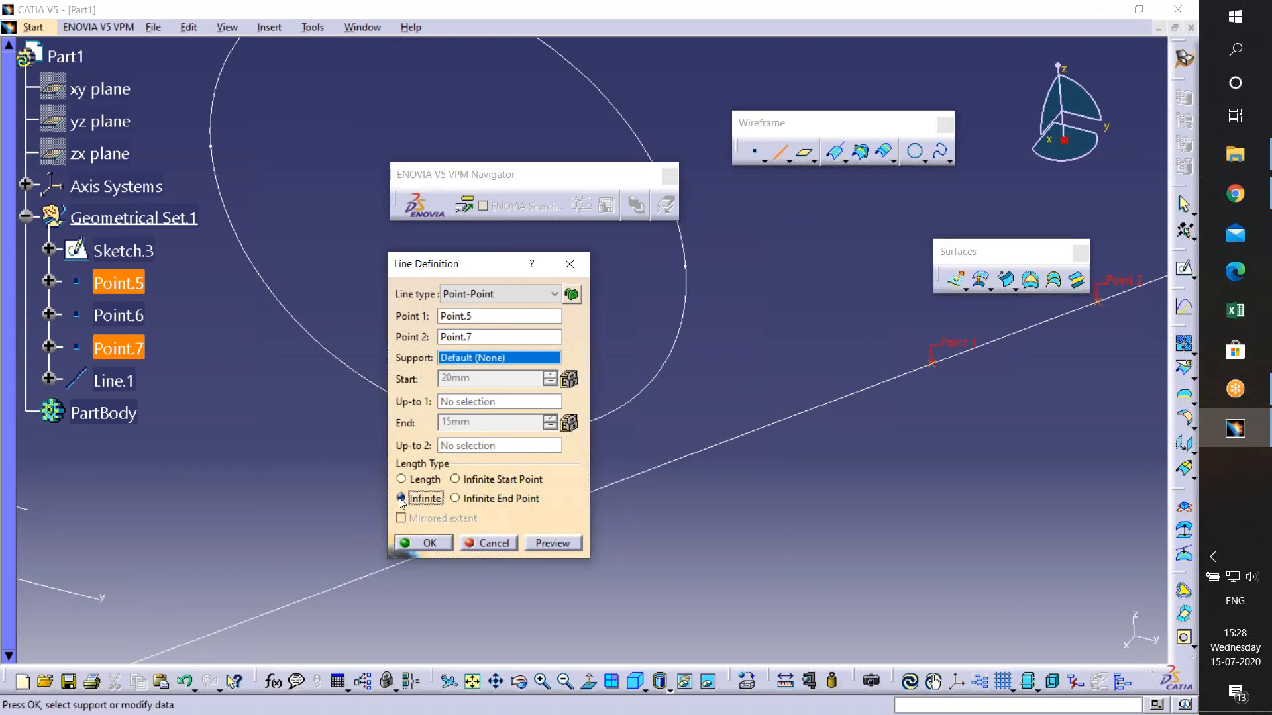
click(401, 479)
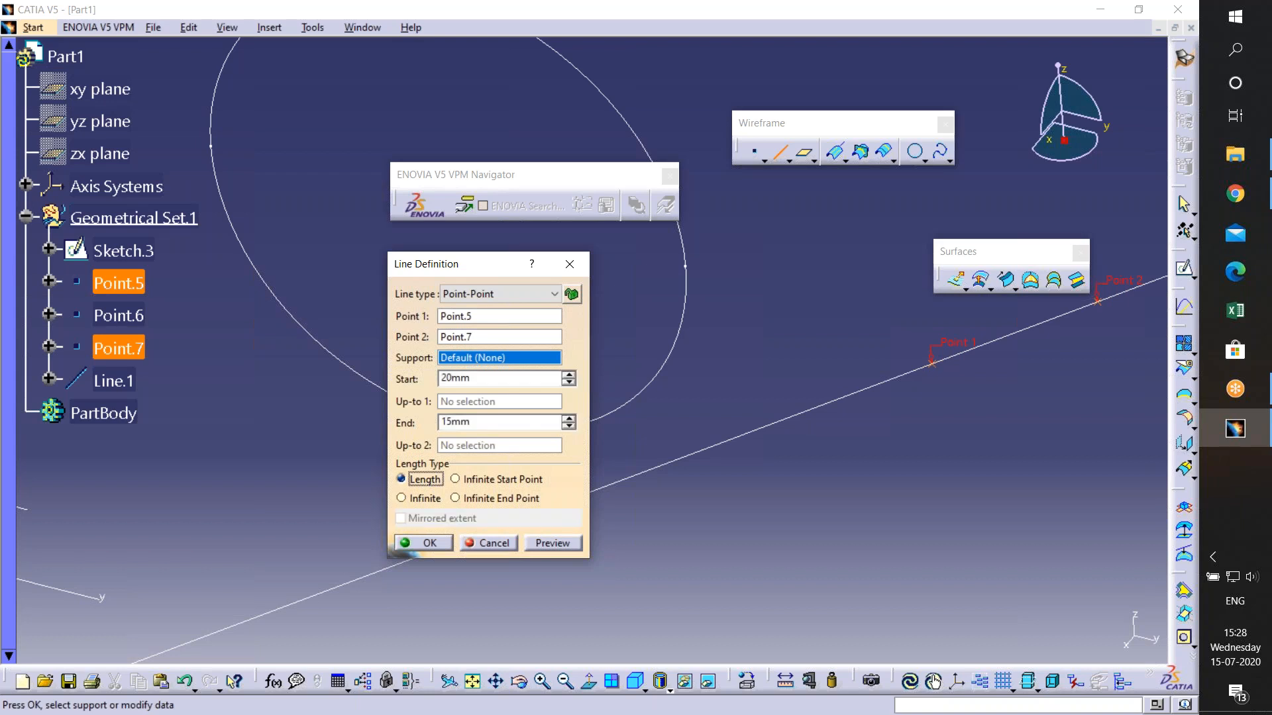
click(444, 545)
middle_drag(577, 342, 636, 311)
click(780, 151)
click(553, 294)
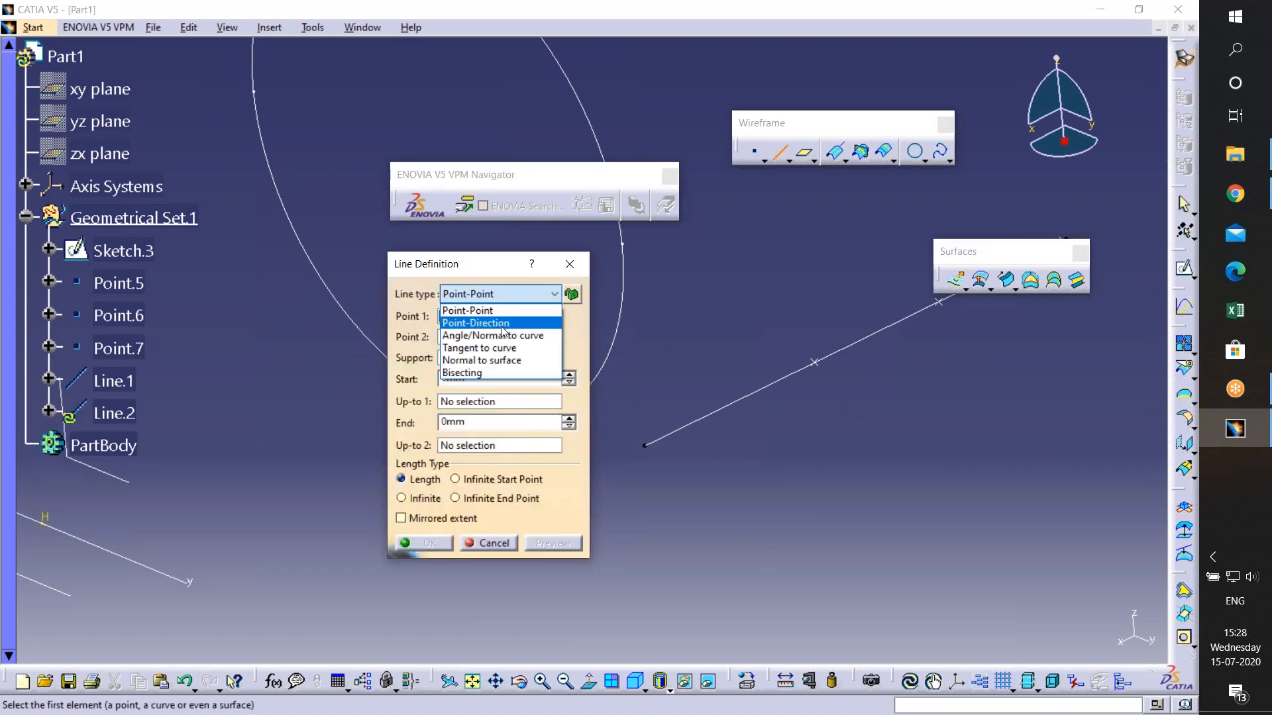
click(502, 325)
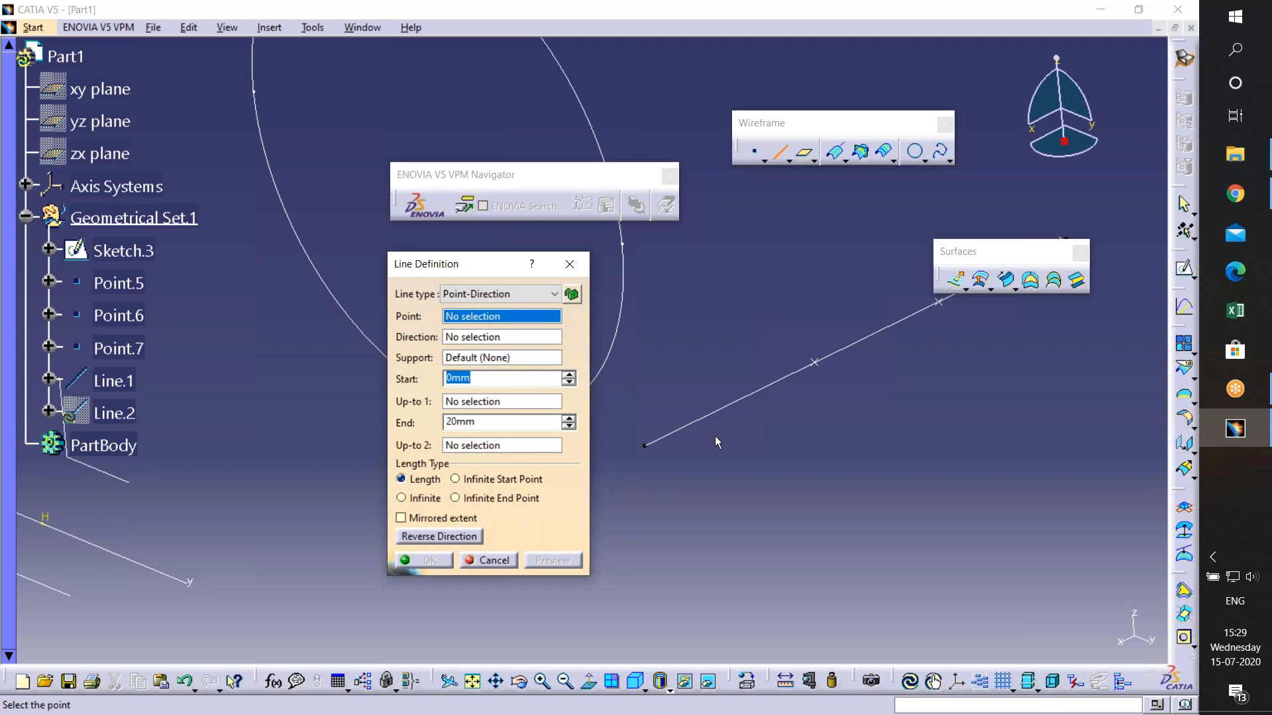
middle_drag(692, 455, 1029, 381)
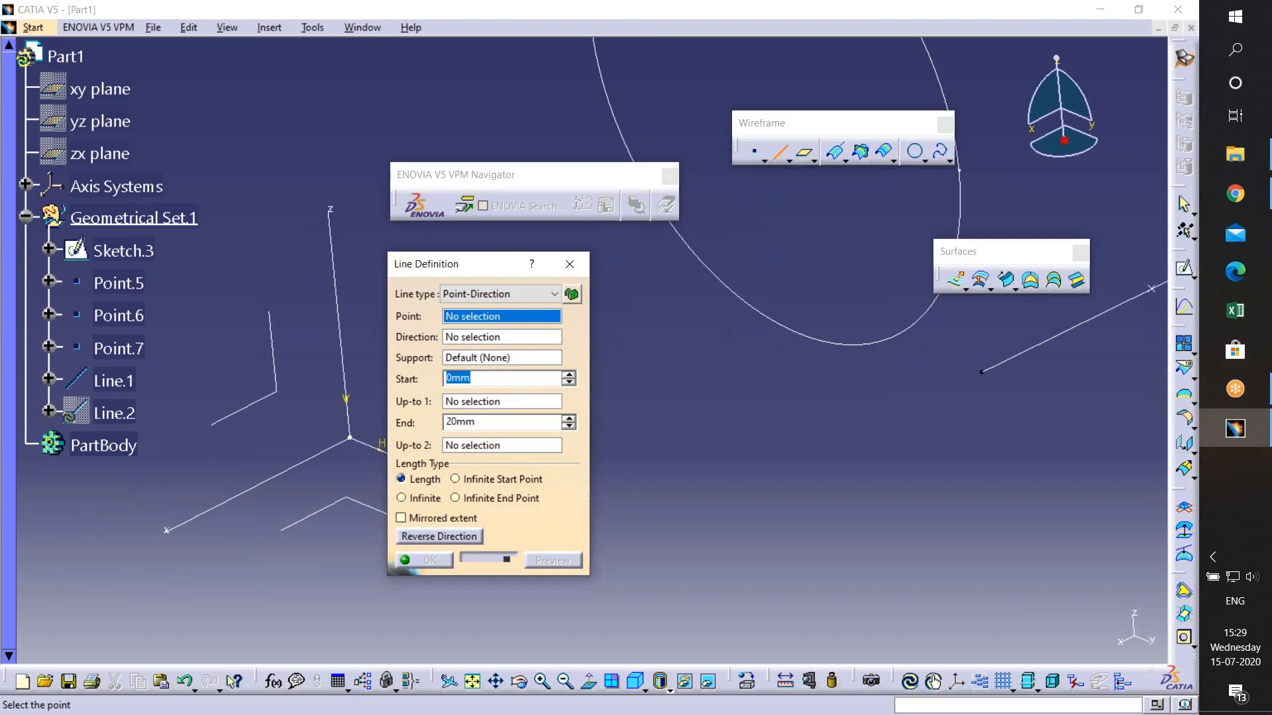
key(Escape)
- Create a Coordinates point at X 10 mm, Y 20 mm, Z 30 mm relative to the origin
middle_drag(789, 514, 980, 520)
click(753, 156)
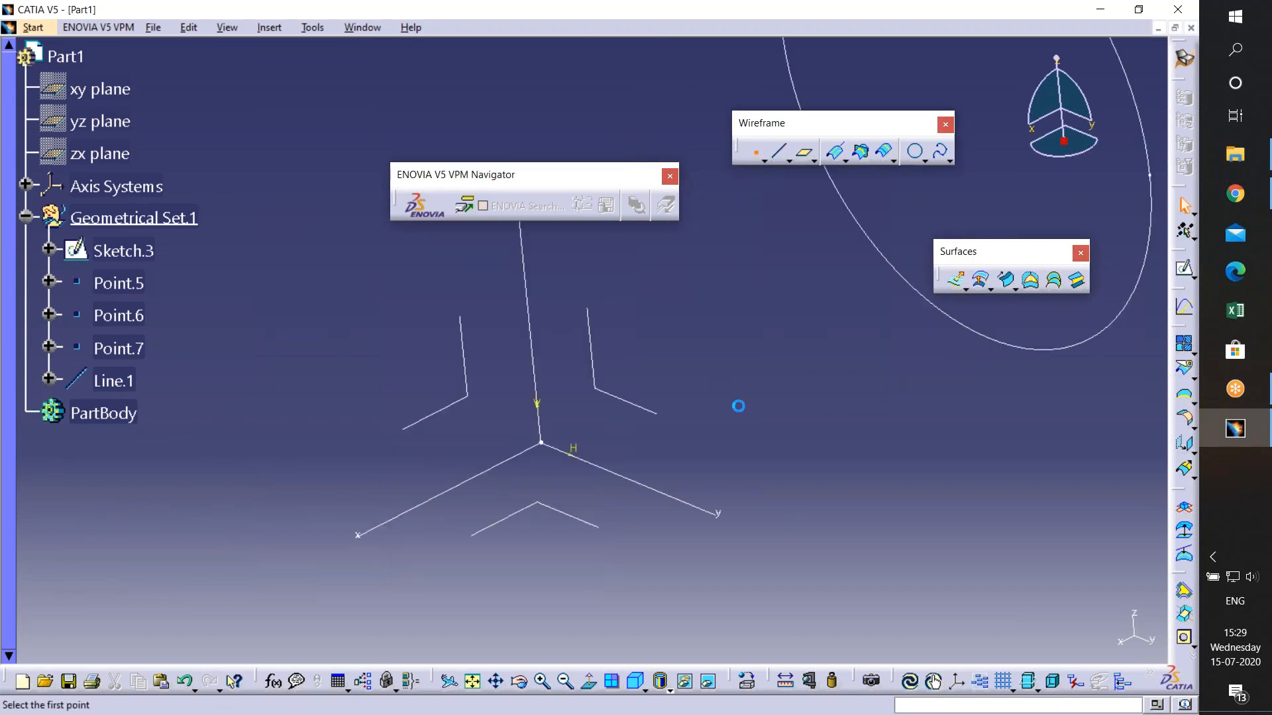
middle_drag(784, 511, 741, 495)
click(1031, 504)
click(1031, 516)
click(991, 636)
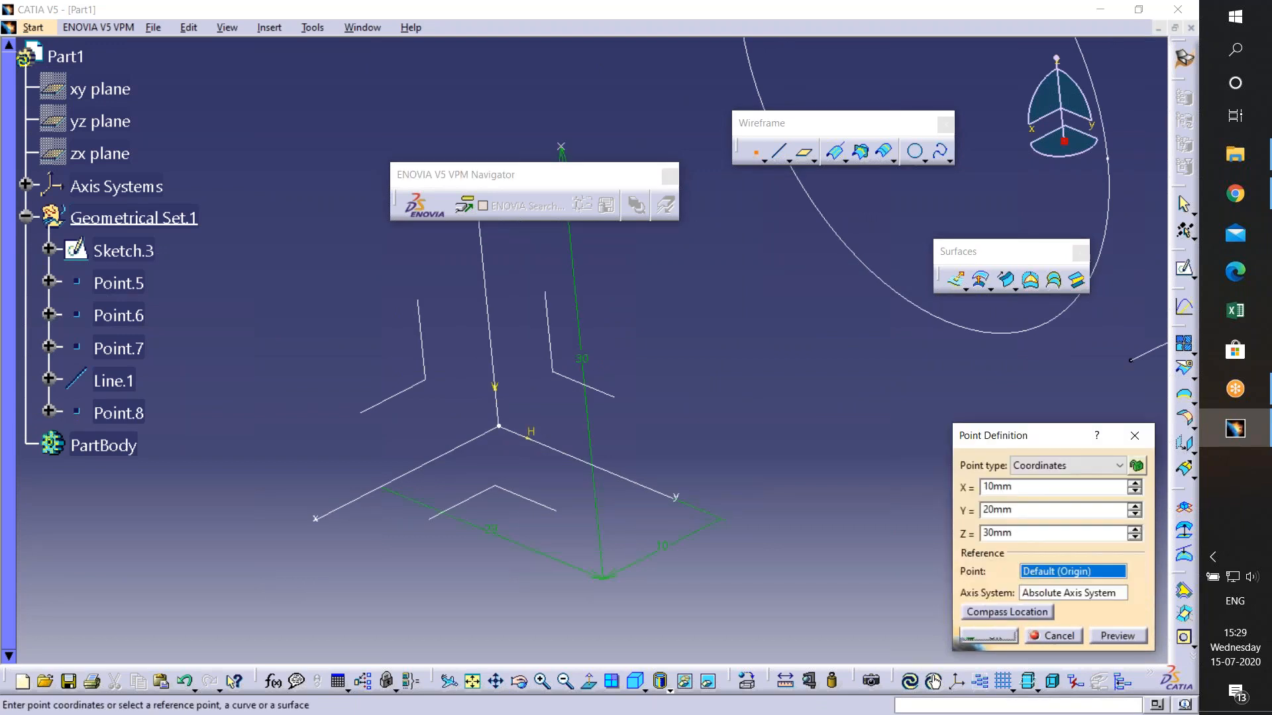
- Define a Point-Direction line from the new coordinates point along the absolute axis system's Z axis
middle_drag(714, 466, 758, 336)
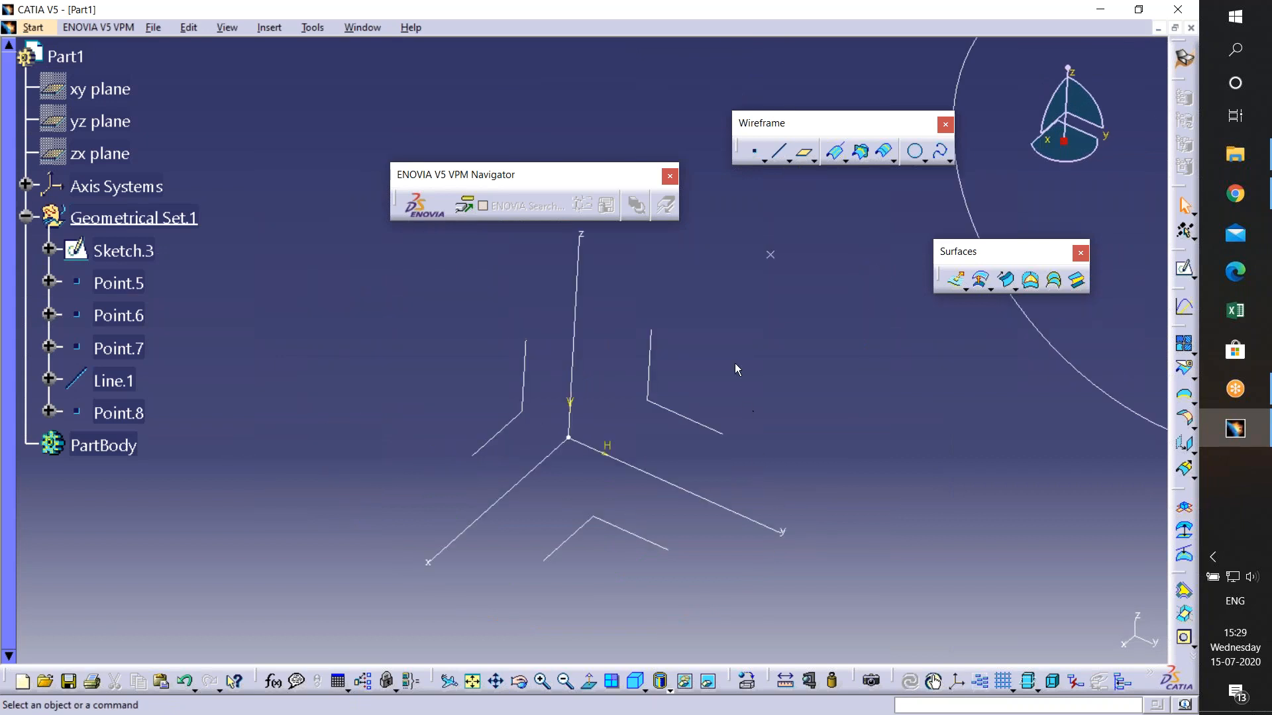
click(779, 151)
click(554, 293)
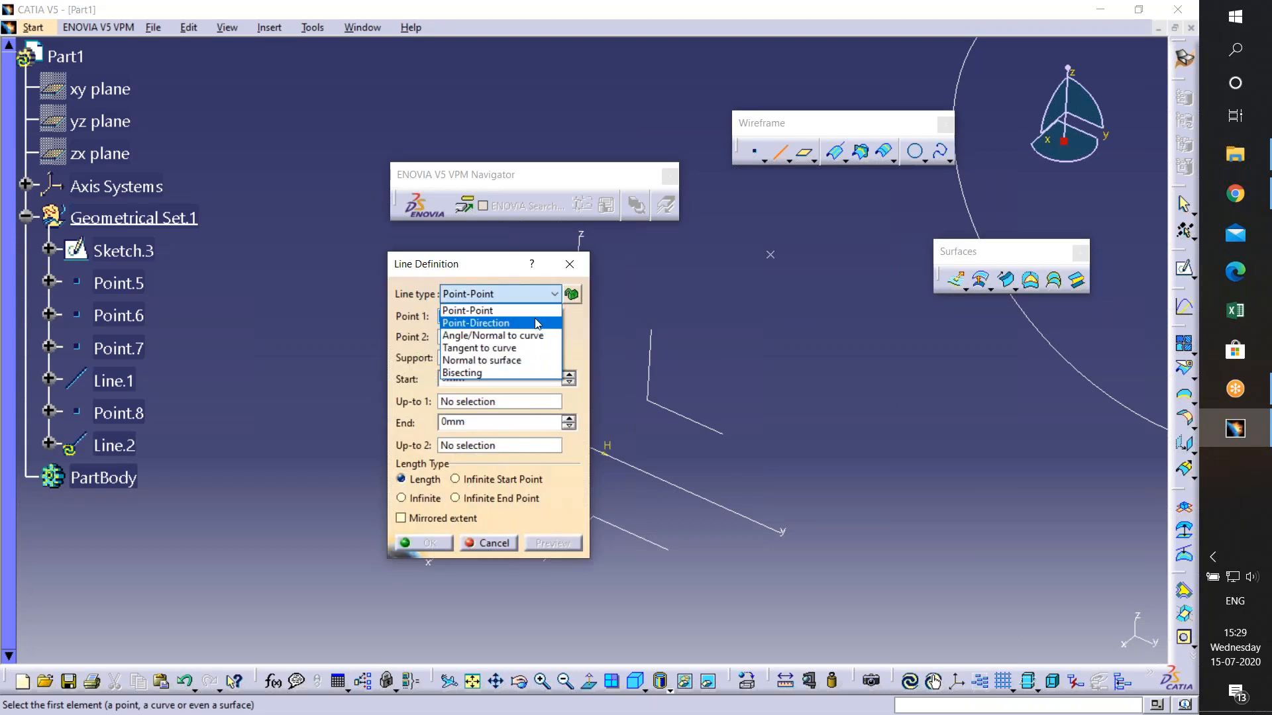
click(503, 322)
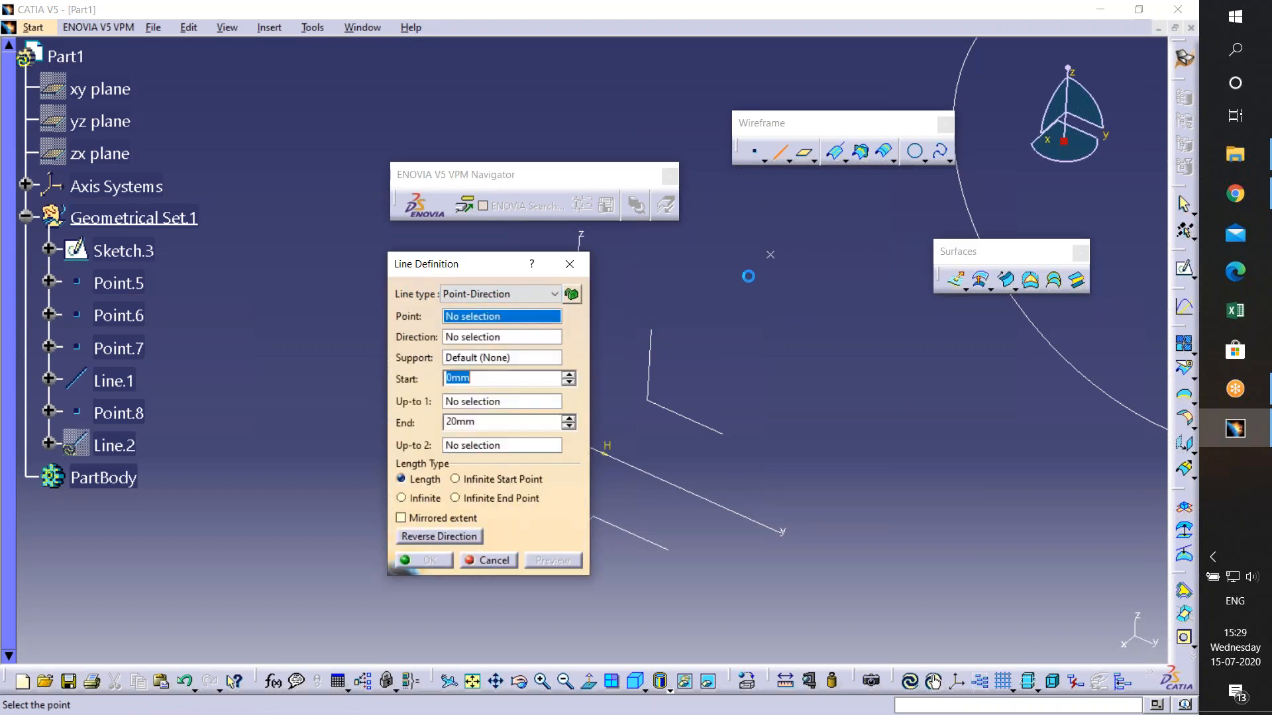
click(776, 257)
middle_drag(584, 366, 759, 298)
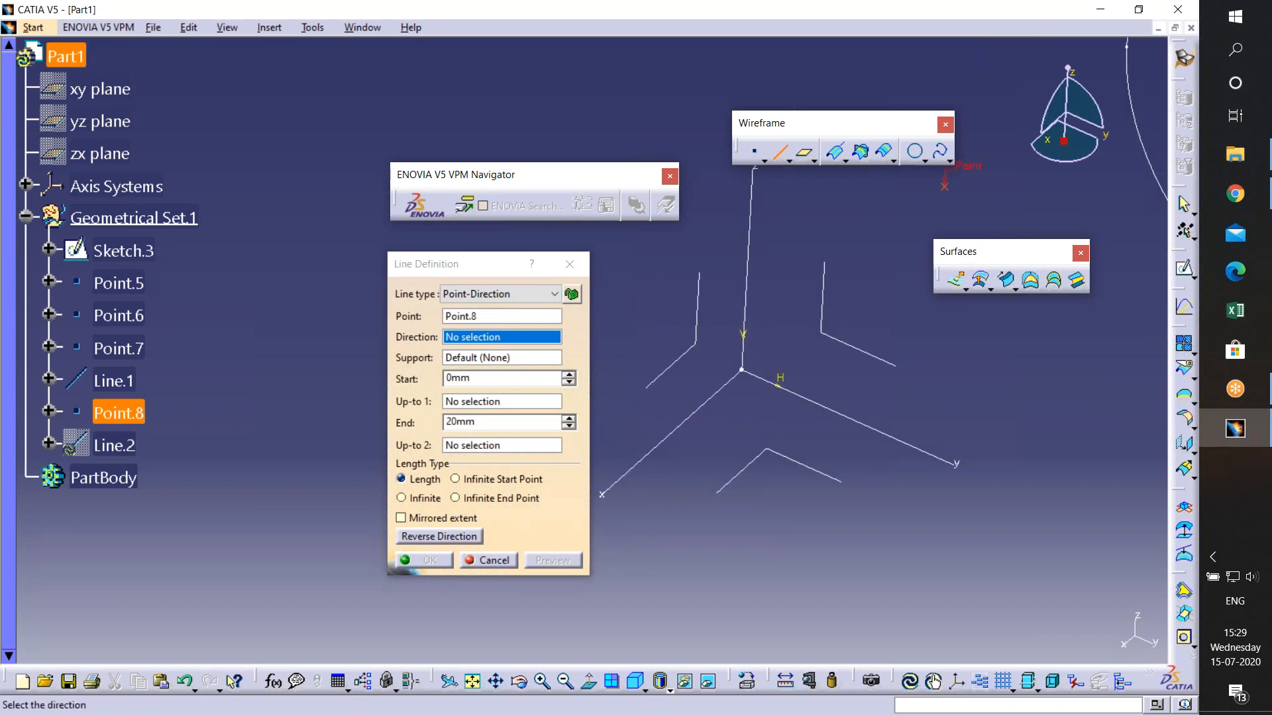
click(746, 298)
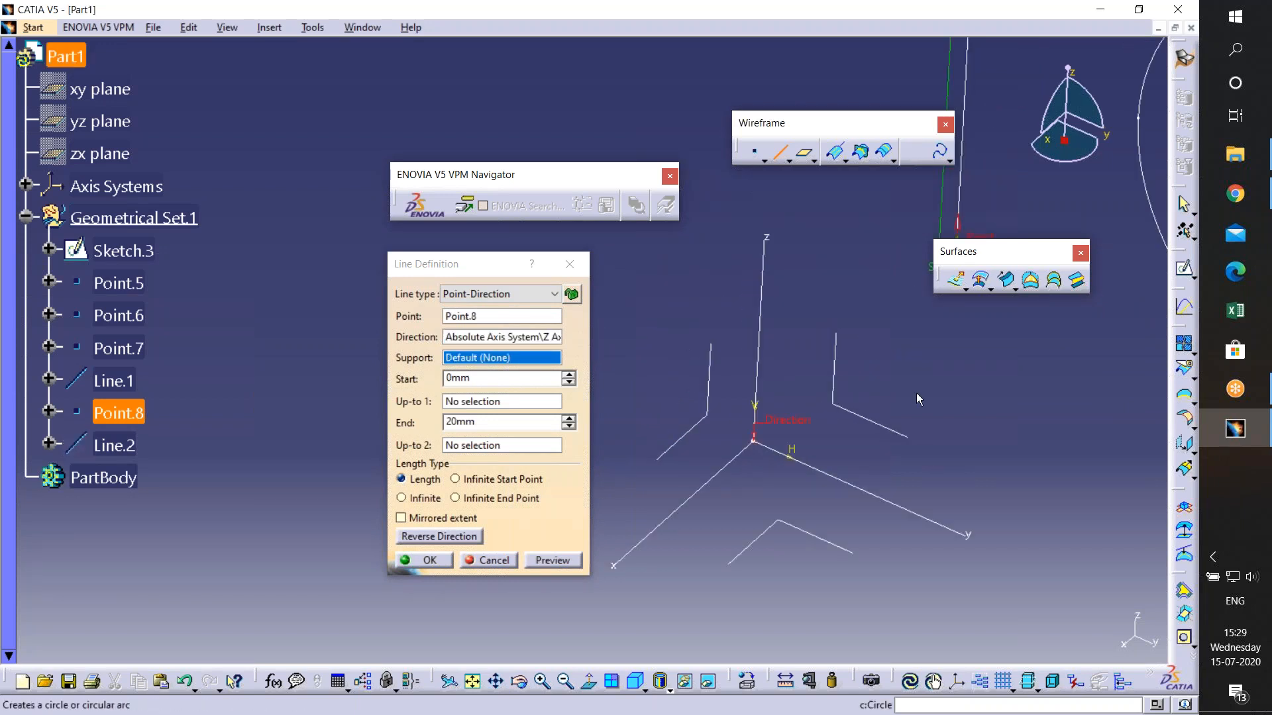
- Try the Y axis as the Point-Direction line's direction, and switch the direction to the X axis
click(461, 338)
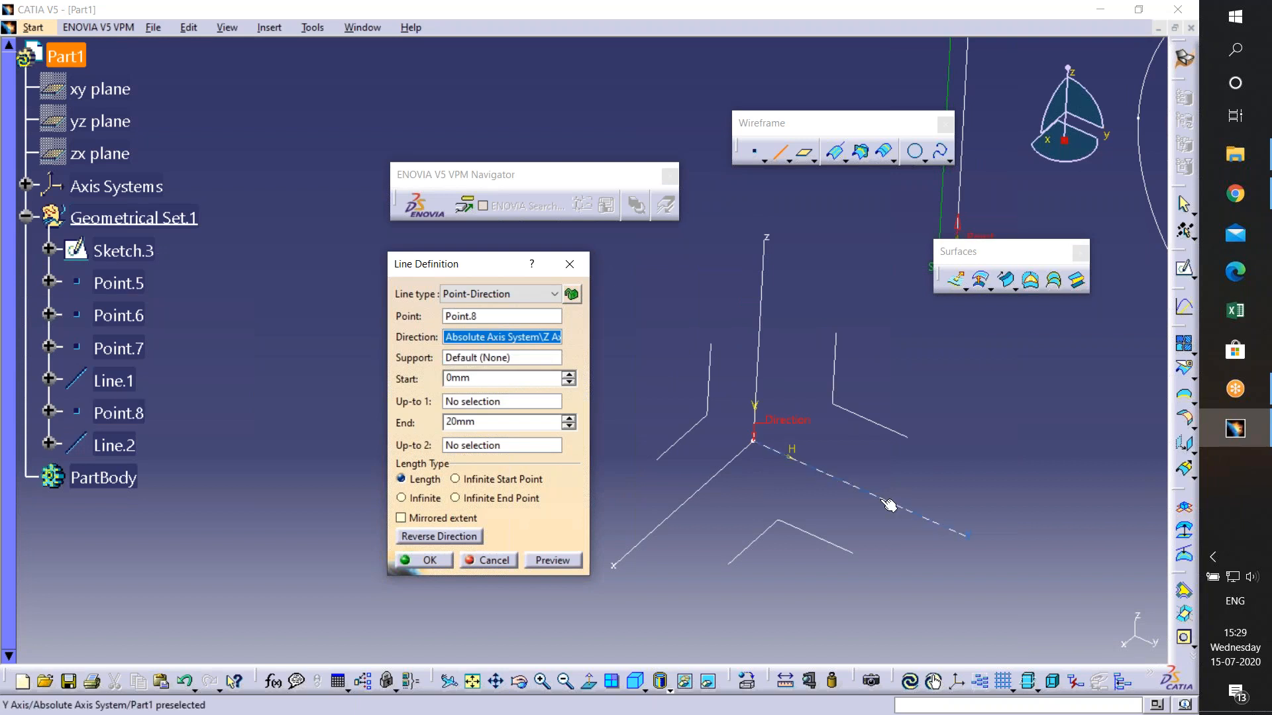
click(838, 478)
click(477, 338)
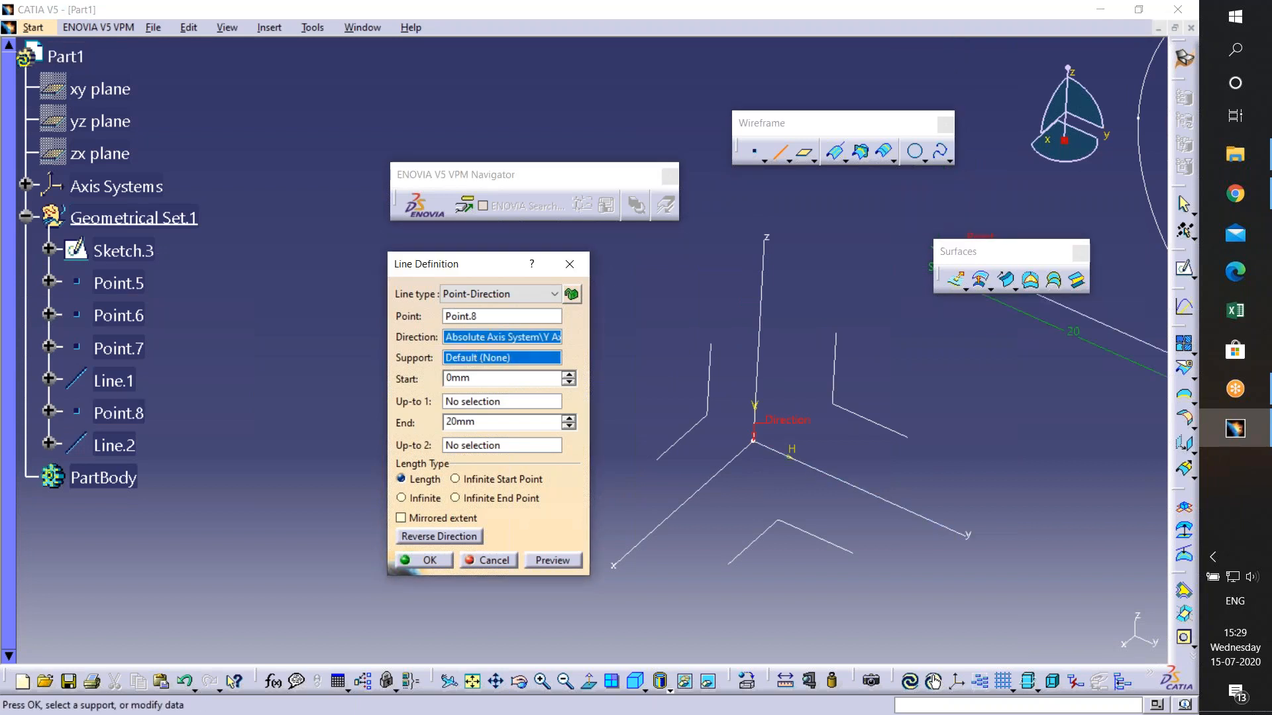
click(725, 468)
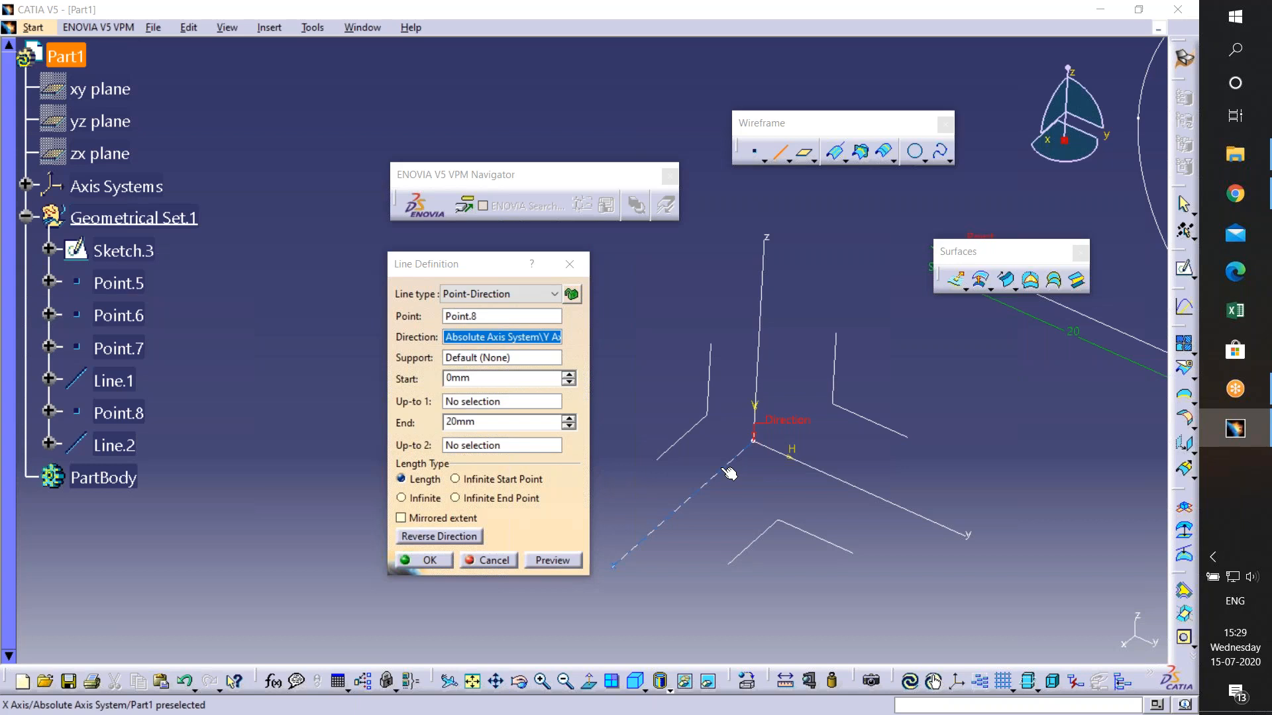
- Try a Point-Direction line from Point.8 along the X axis with an end length of 43 mm
middle_drag(962, 306, 802, 327)
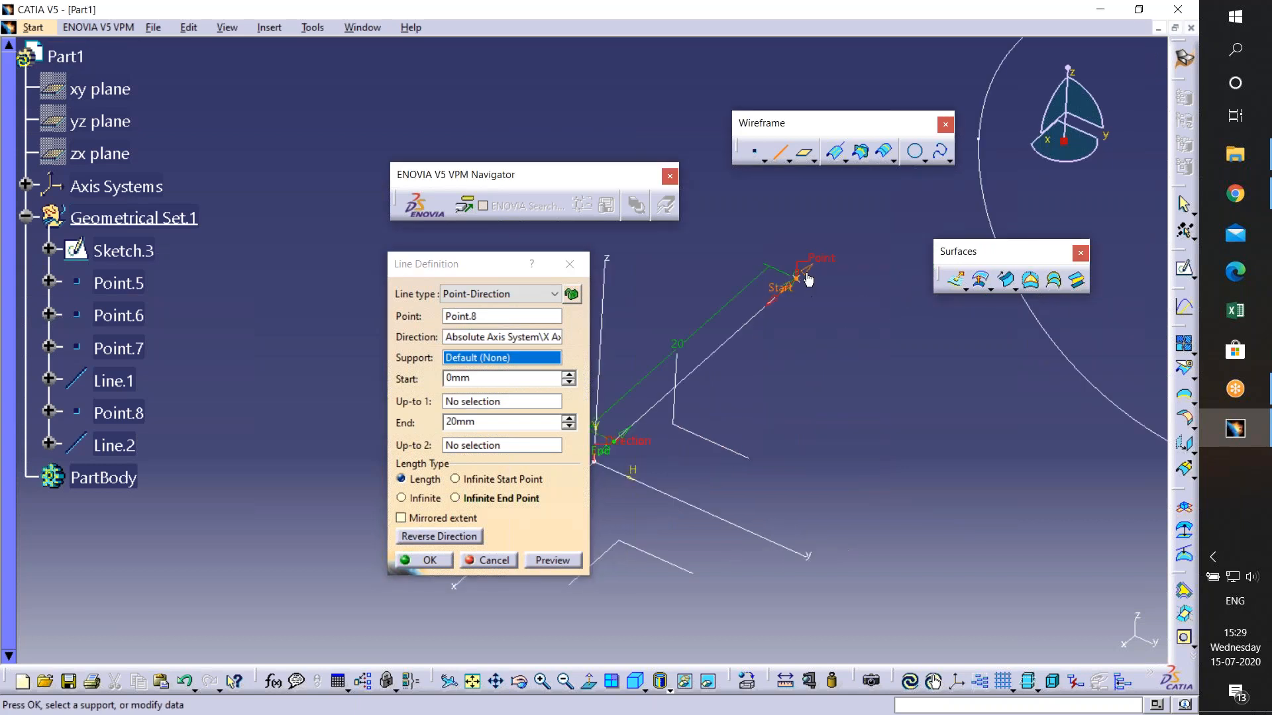
middle_drag(780, 373, 849, 315)
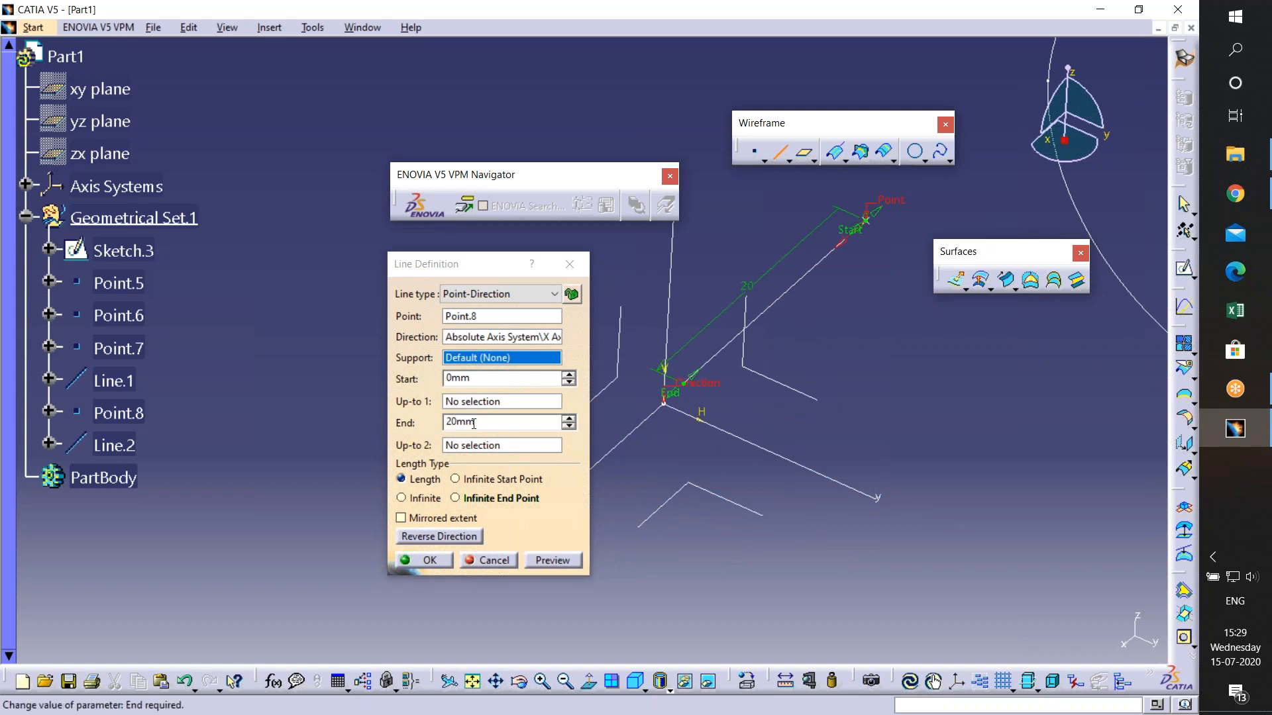
click(569, 419)
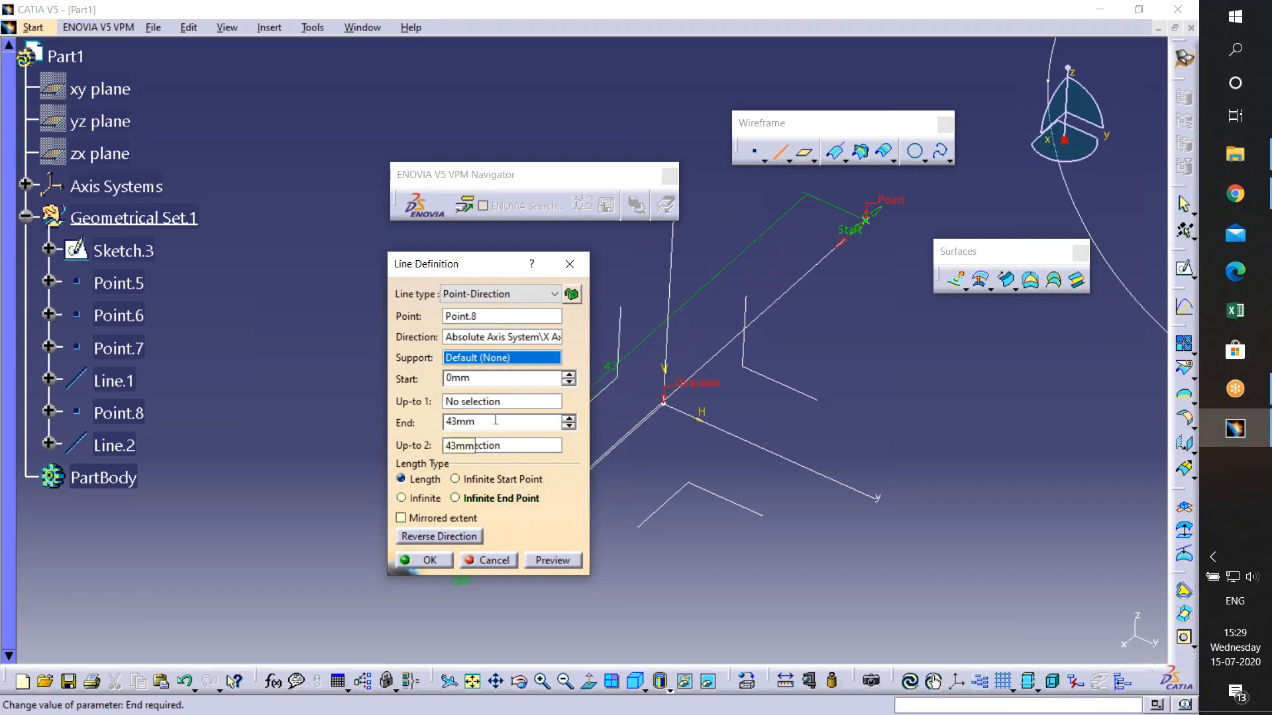
click(514, 561)
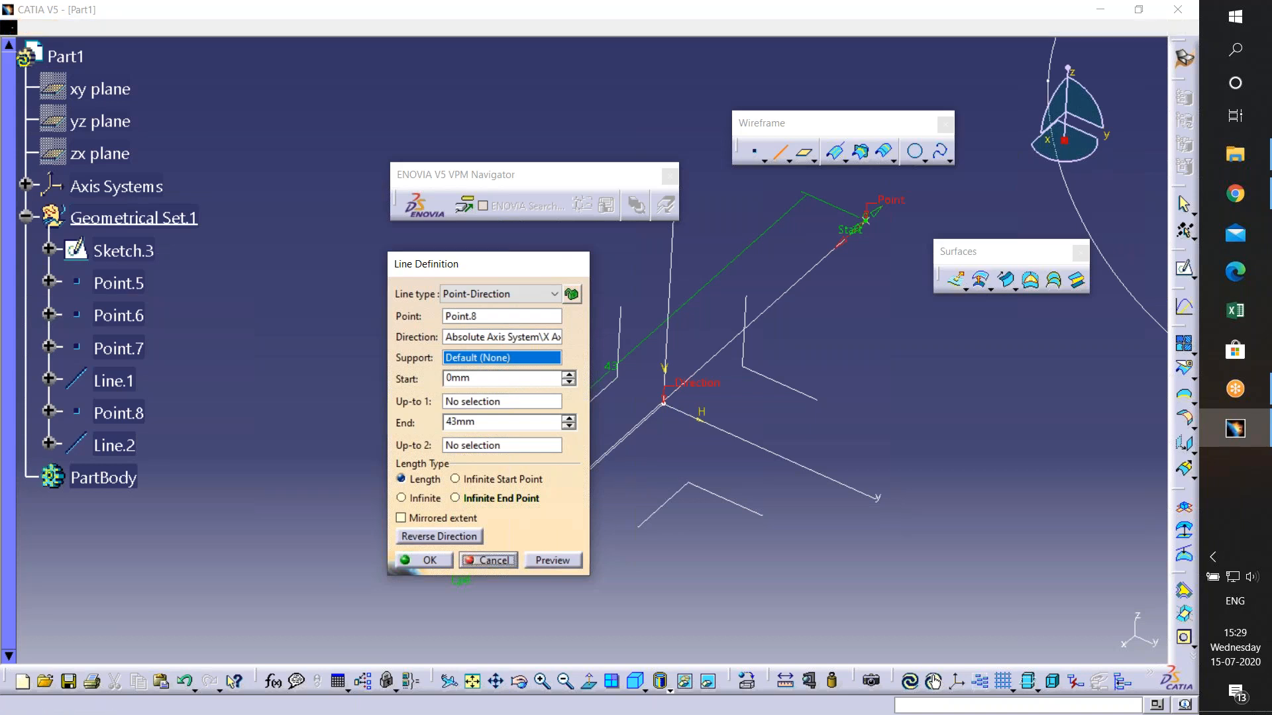
middle_drag(813, 395, 738, 427)
click(777, 149)
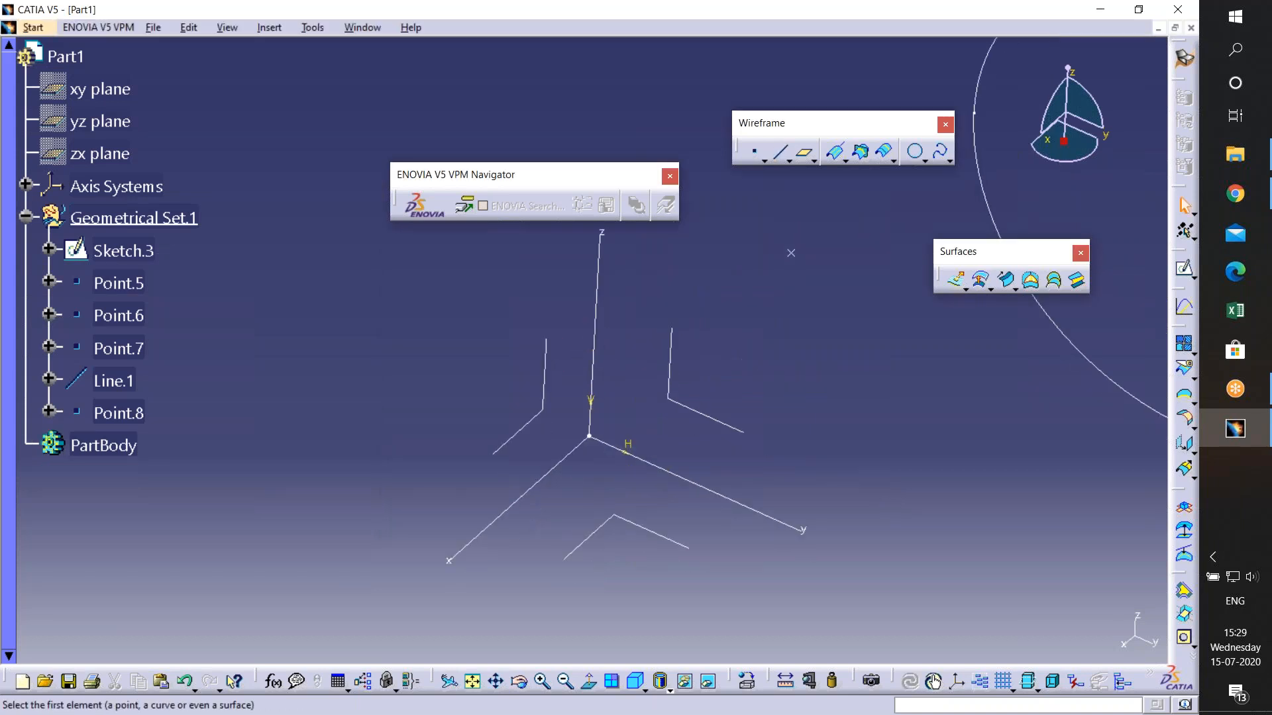
click(497, 293)
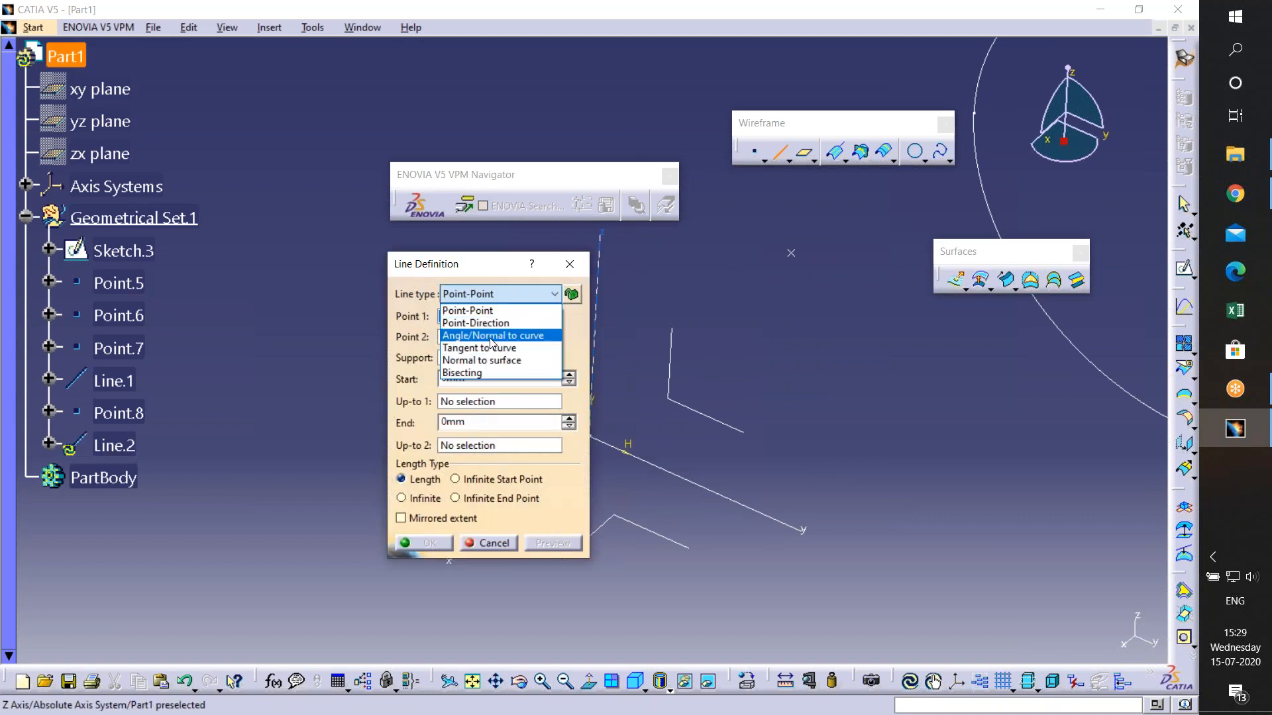
click(792, 382)
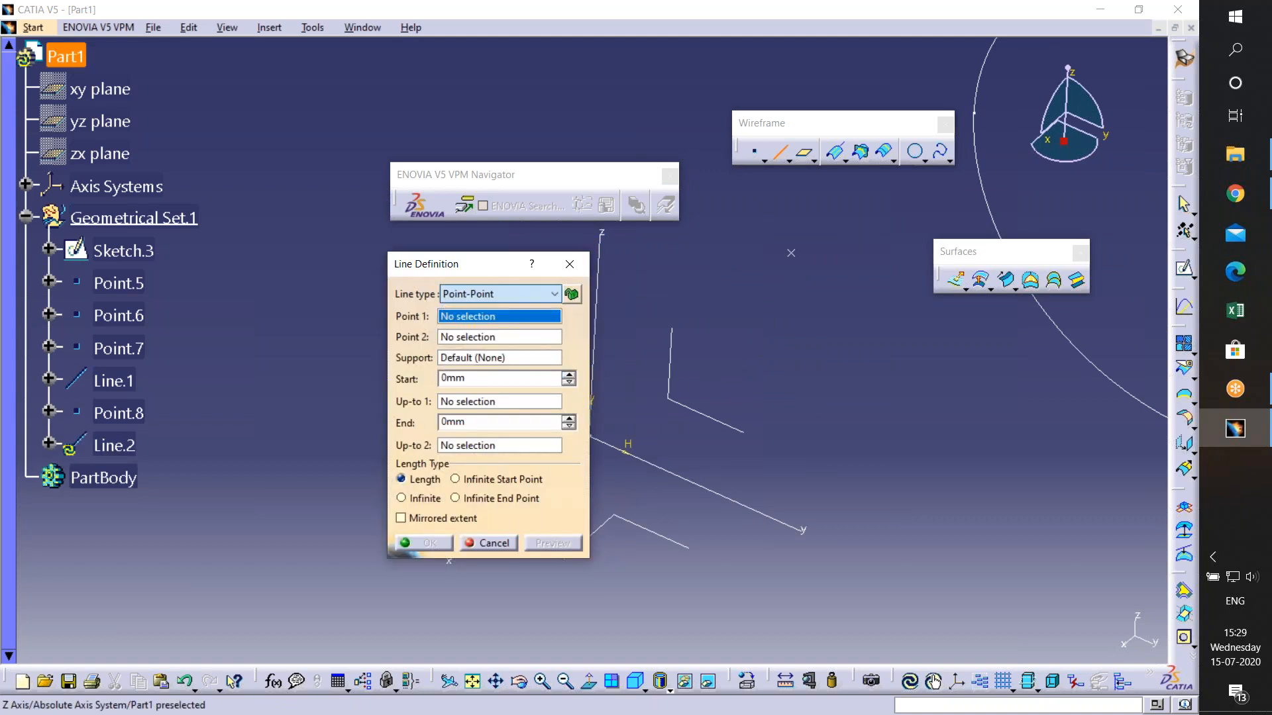
click(561, 269)
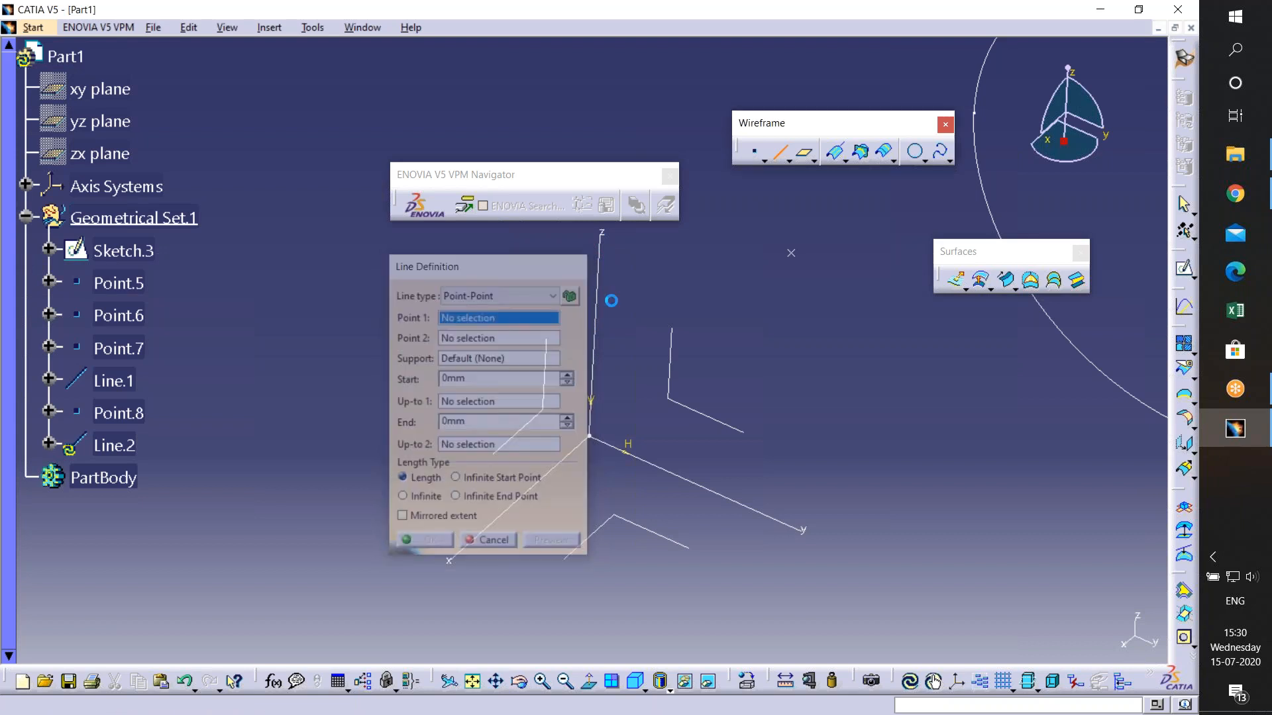
- Define a line of type Angle/Normal to curve, using the circle in Sketch.3 as its curve
middle_drag(855, 344, 528, 503)
click(528, 392)
middle_drag(692, 289, 581, 341)
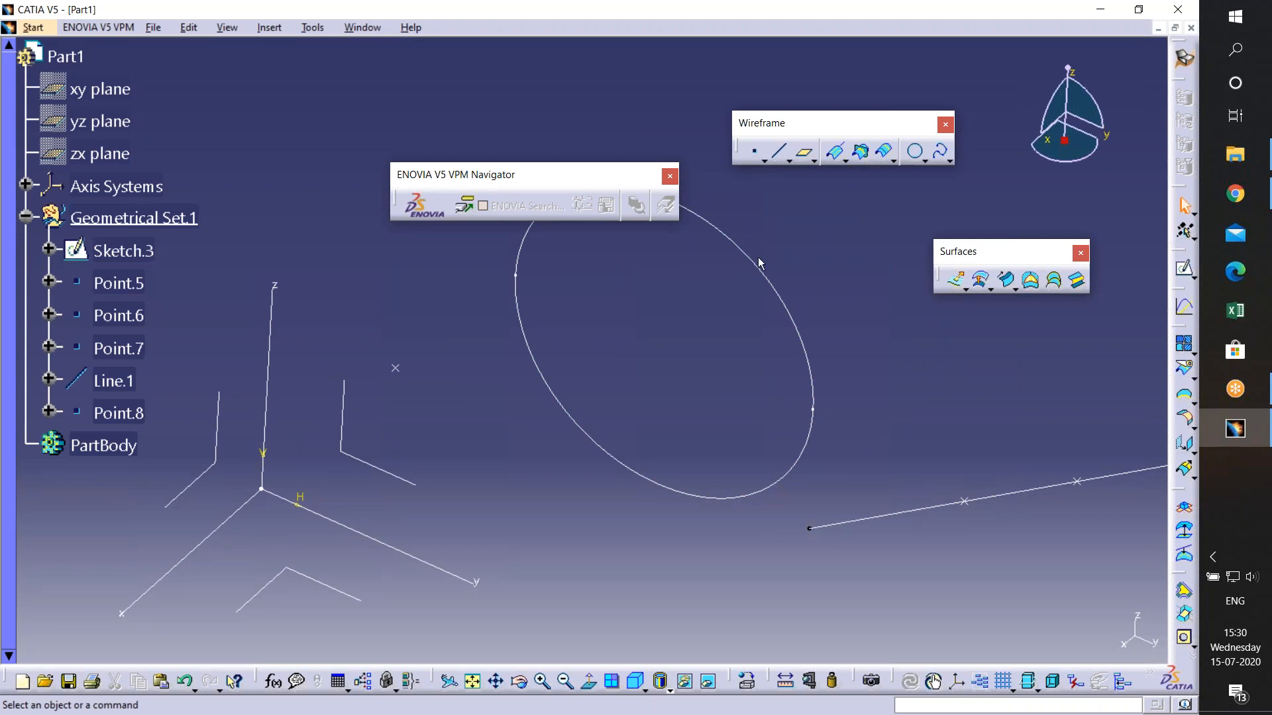
click(779, 152)
click(477, 294)
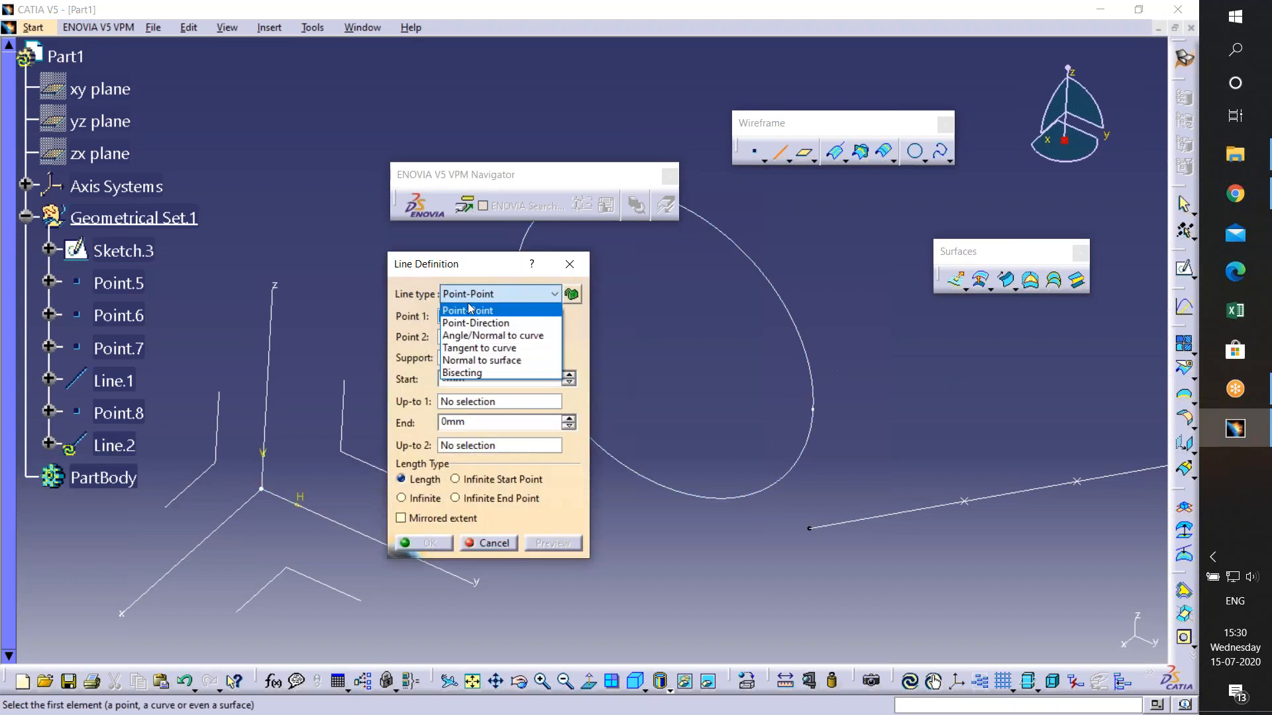
click(472, 336)
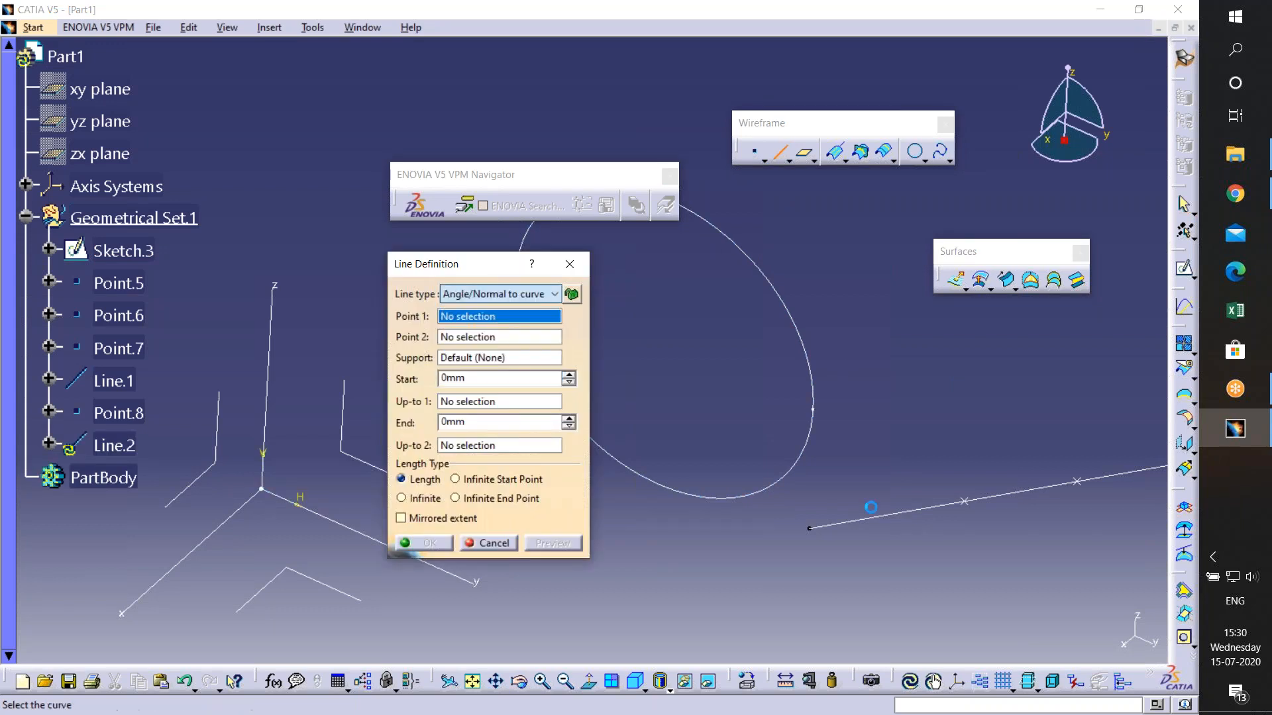
click(812, 357)
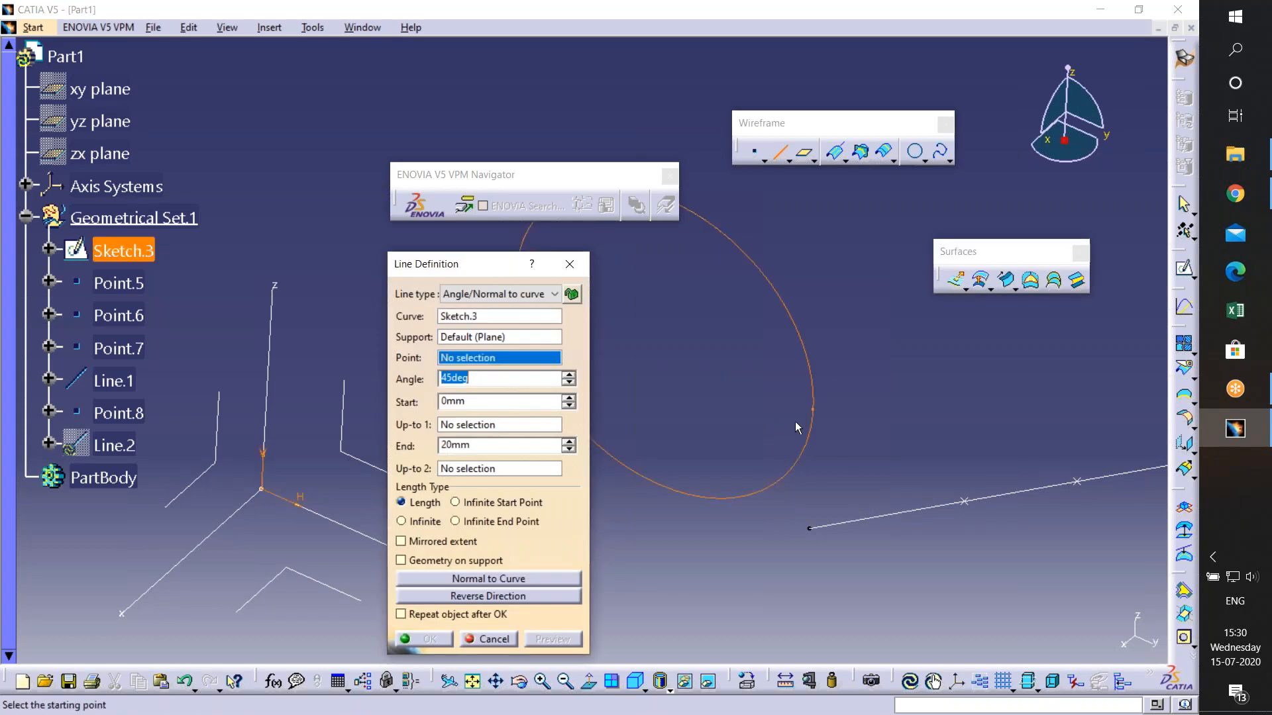
- Create an On curve point on the circle's side facing the existing inclined line and use it as the new line's starting point
middle_drag(803, 428, 940, 398)
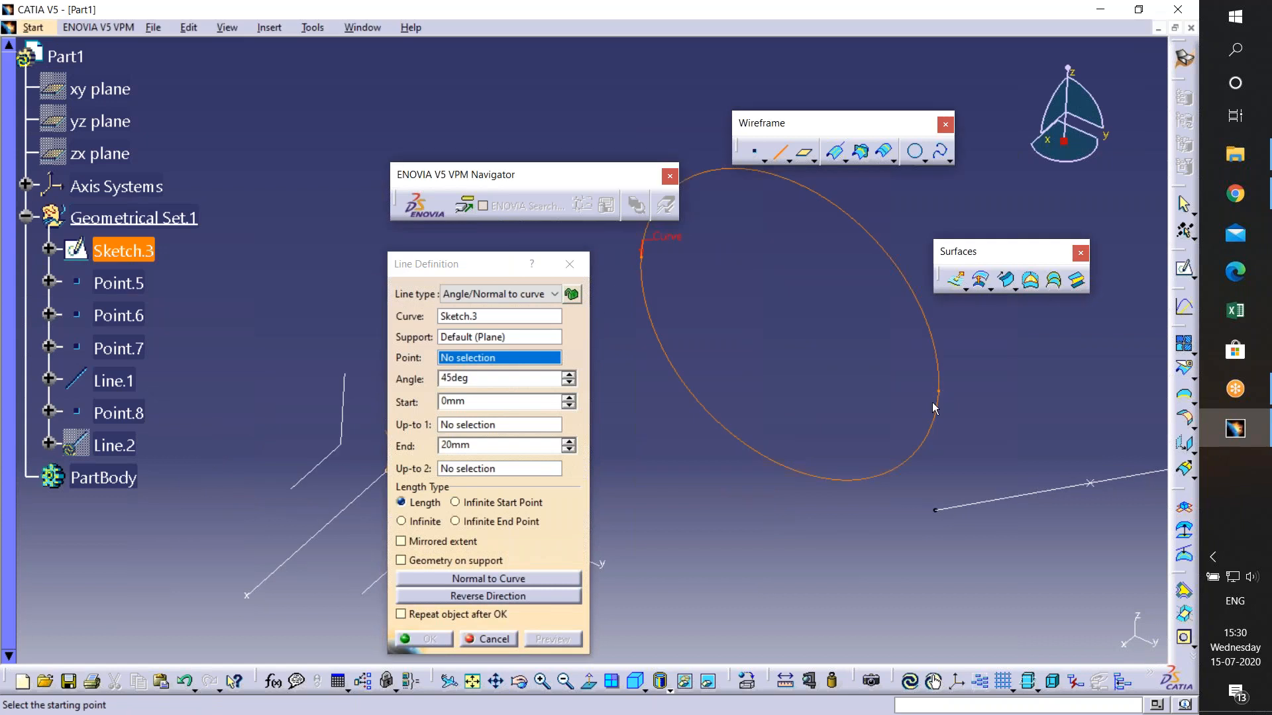
right_click(484, 361)
click(527, 369)
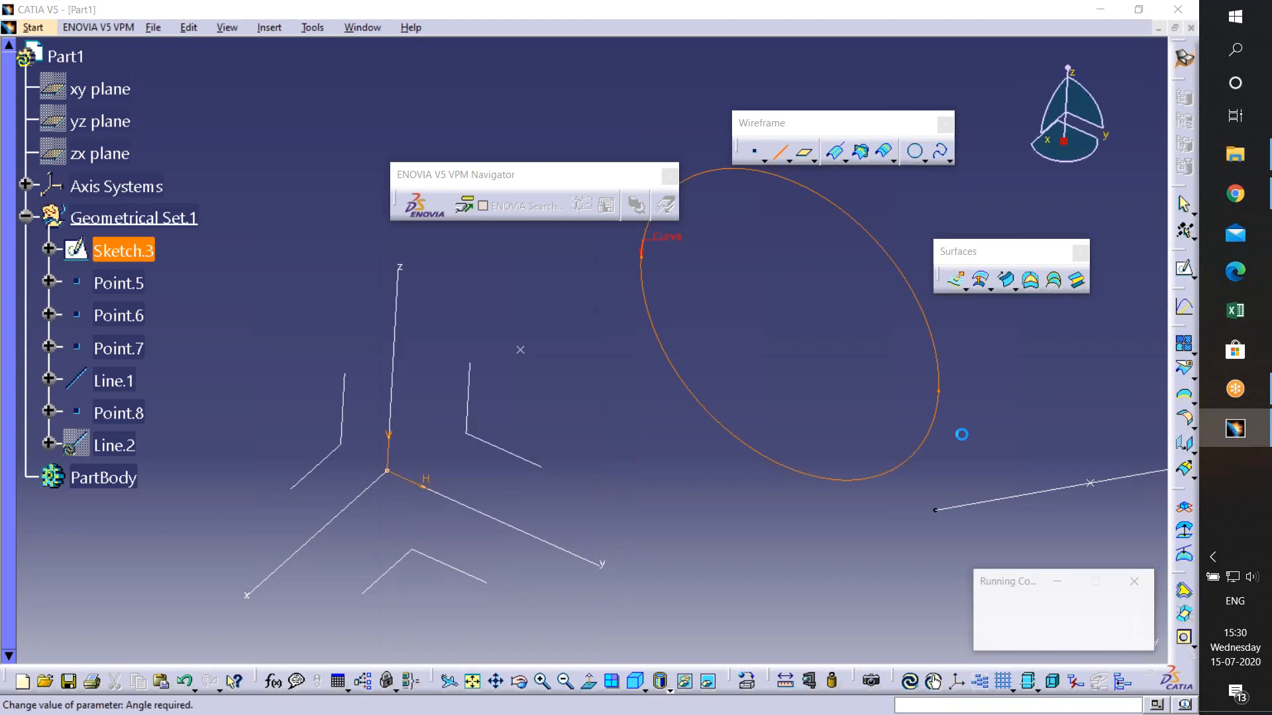
middle_drag(905, 411, 780, 448)
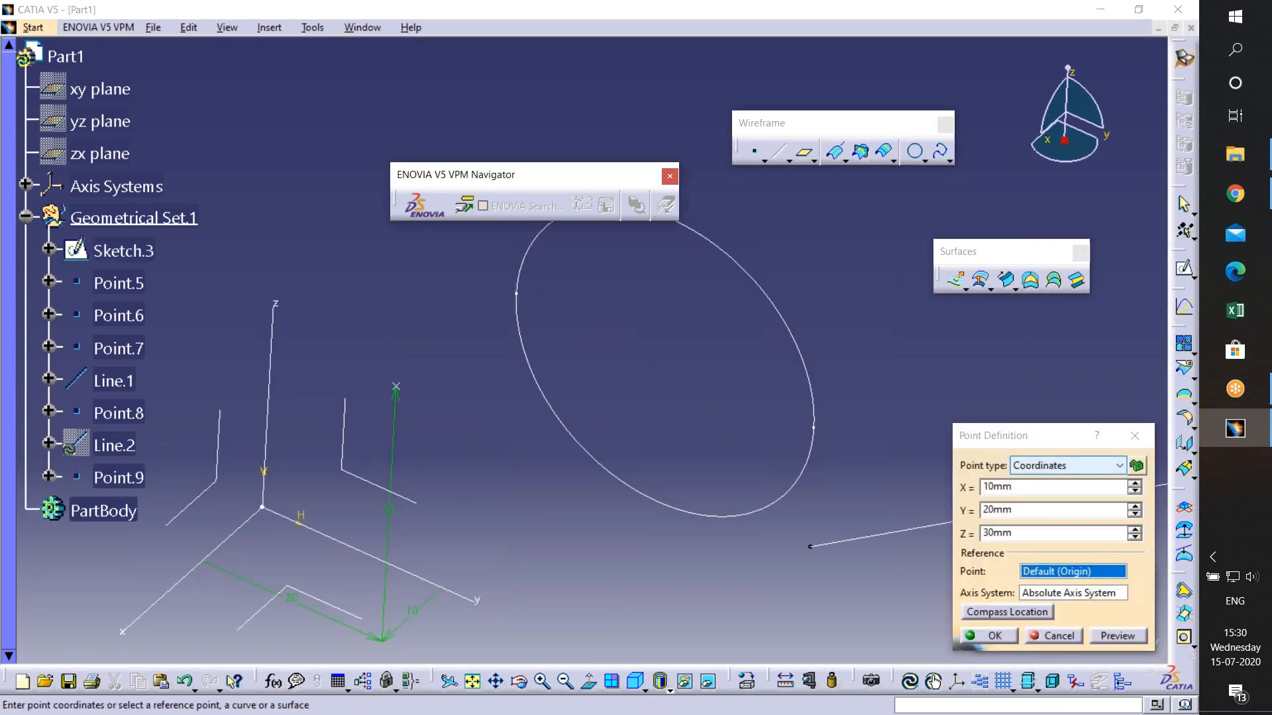
click(1060, 466)
click(1040, 496)
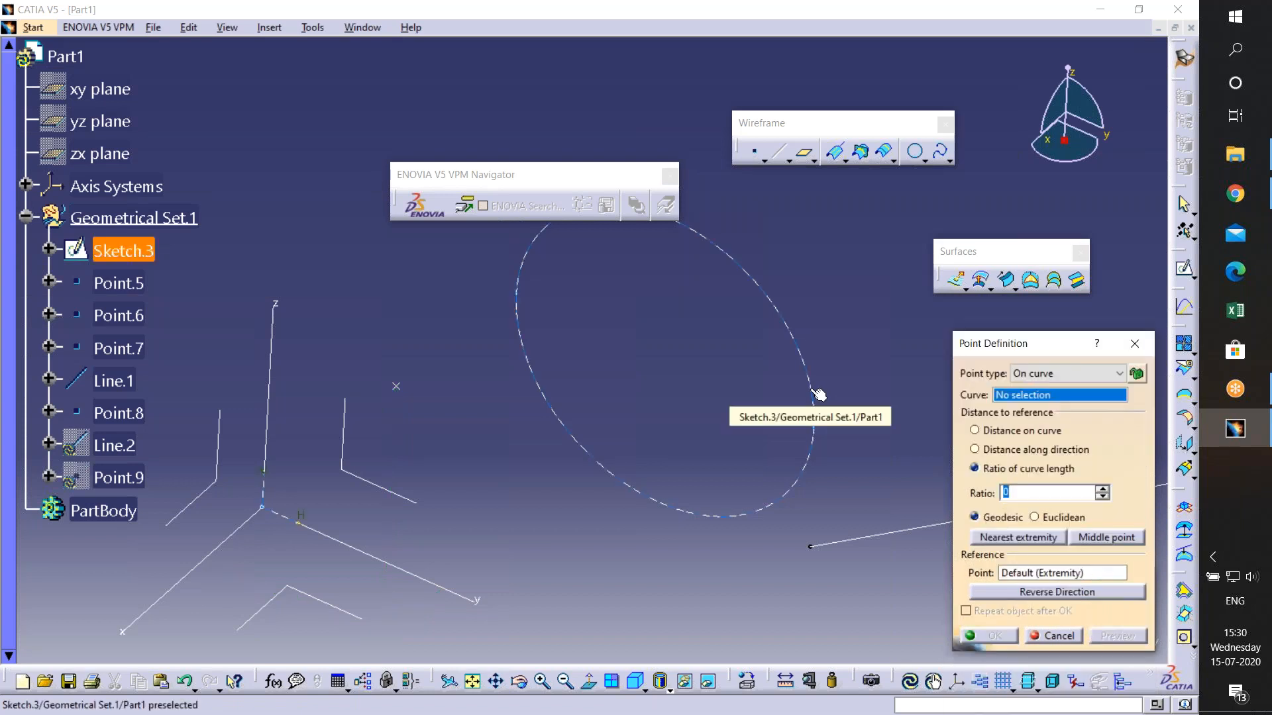
click(816, 398)
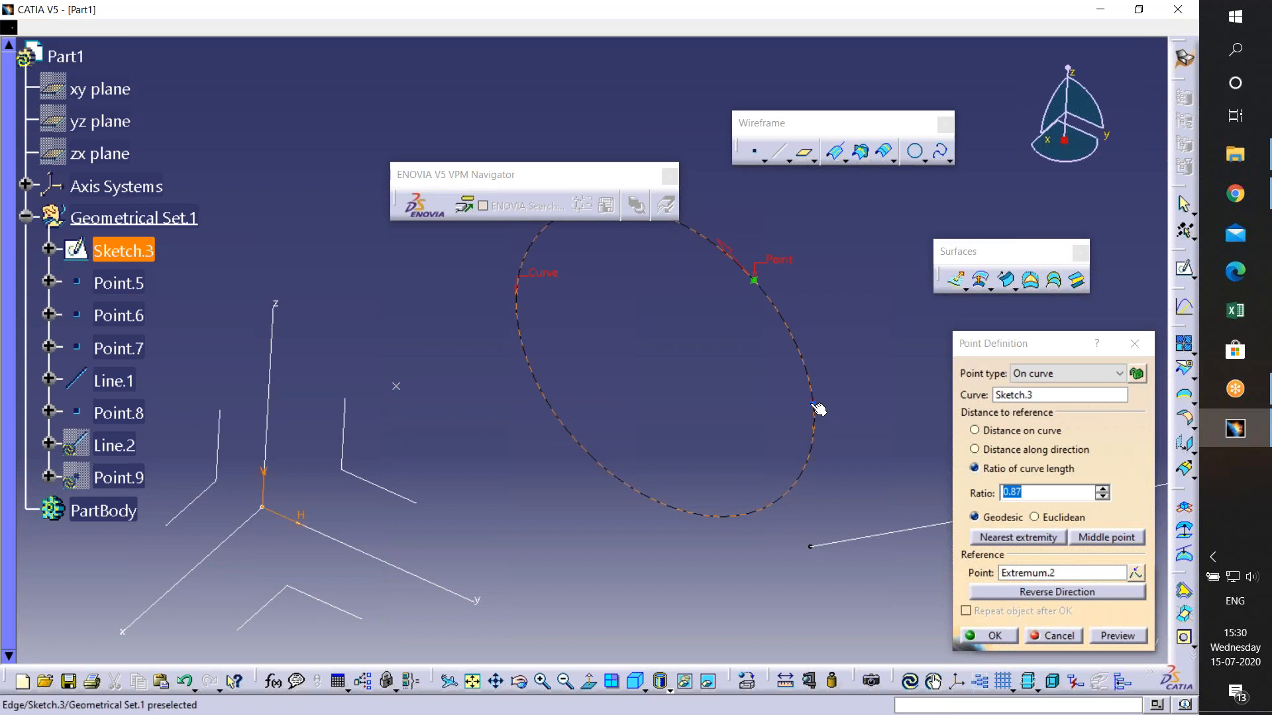
click(985, 635)
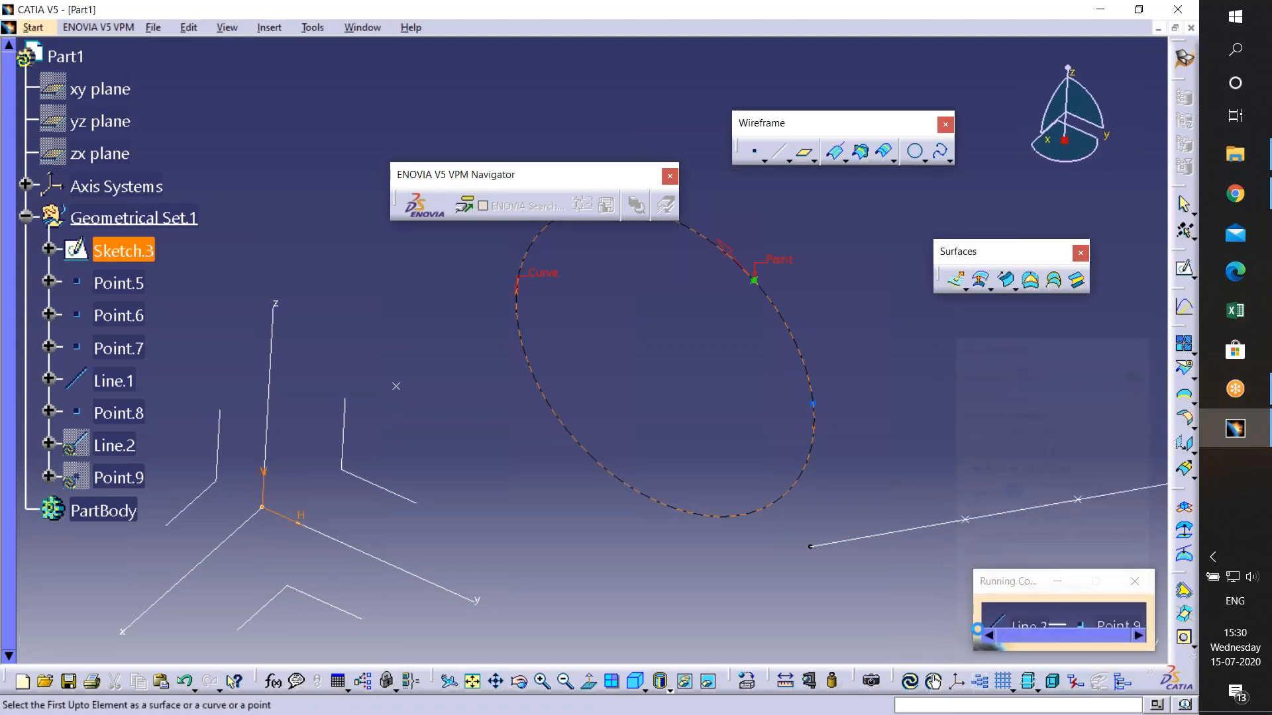
- Set the line's angle to the circle to 90 deg
middle_drag(605, 348, 592, 359)
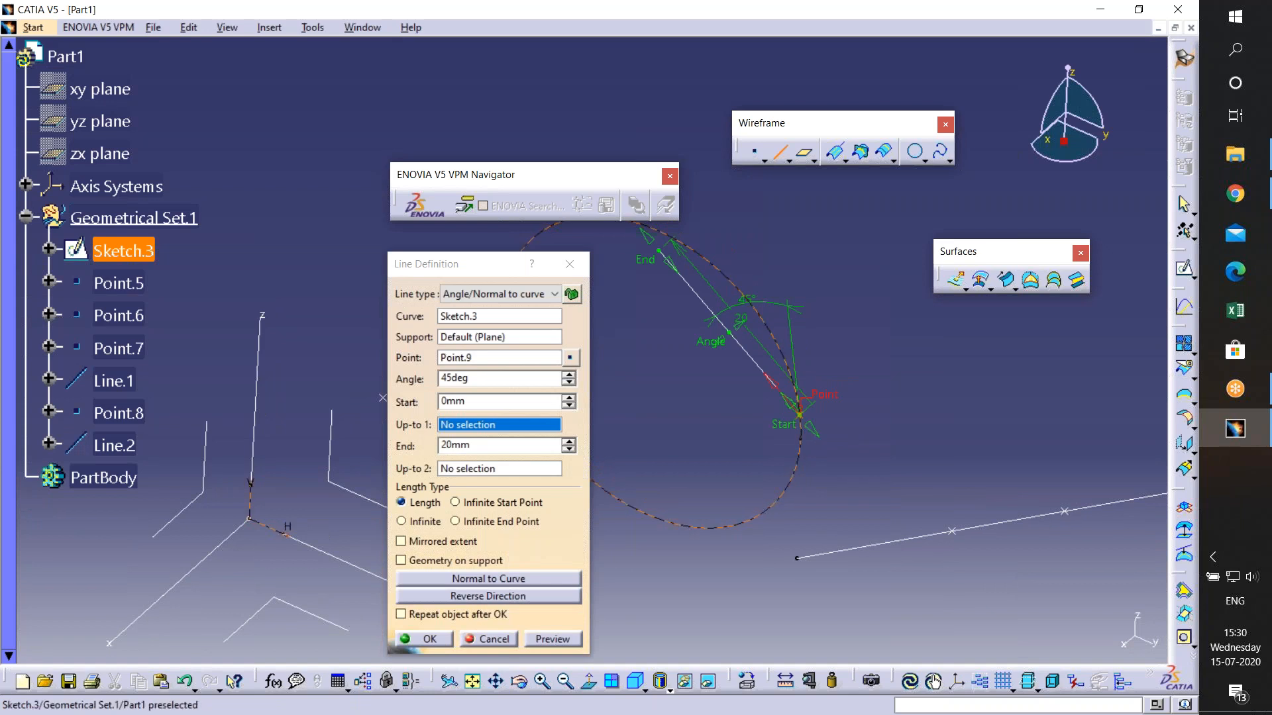
middle_drag(796, 454, 813, 456)
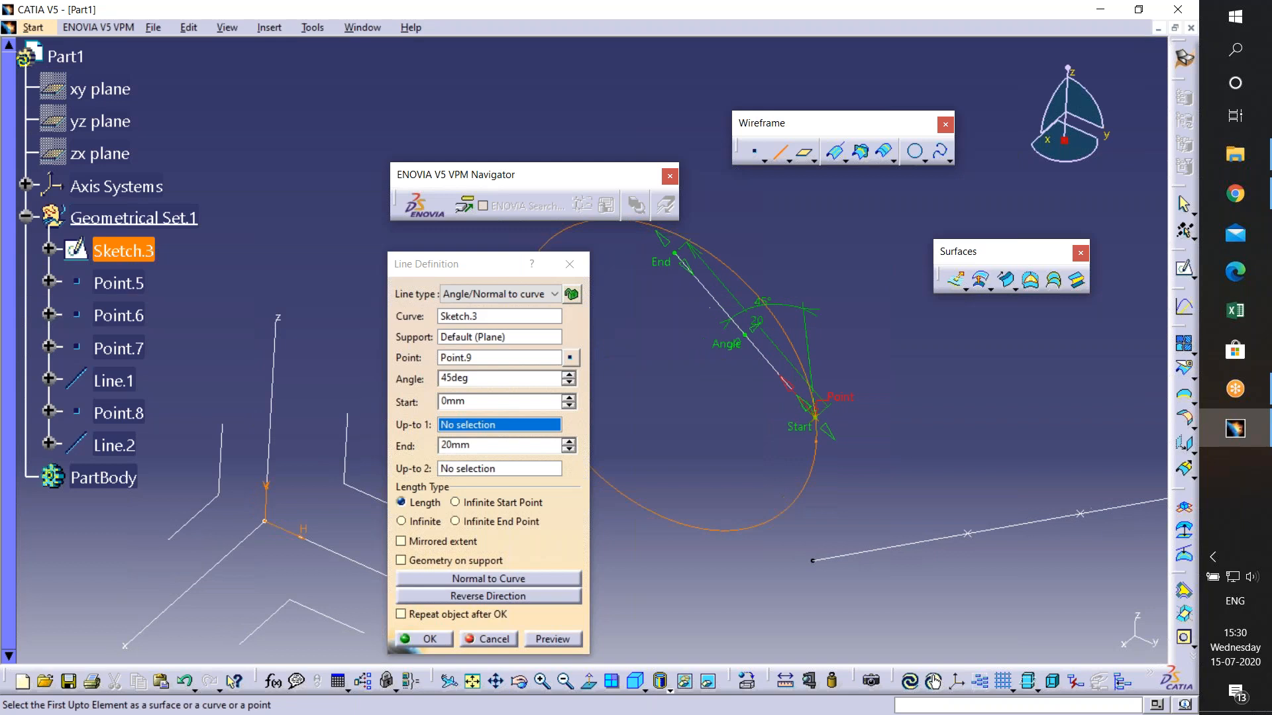
click(569, 375)
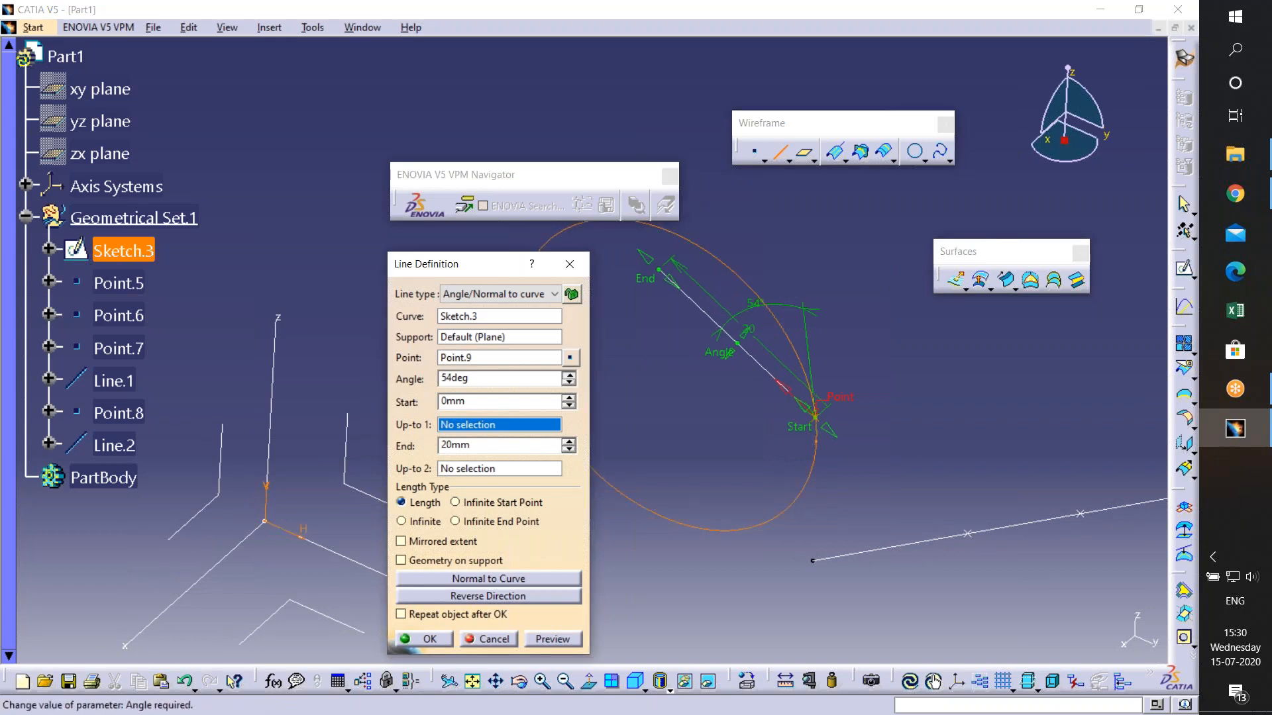
drag(569, 375, 569, 375)
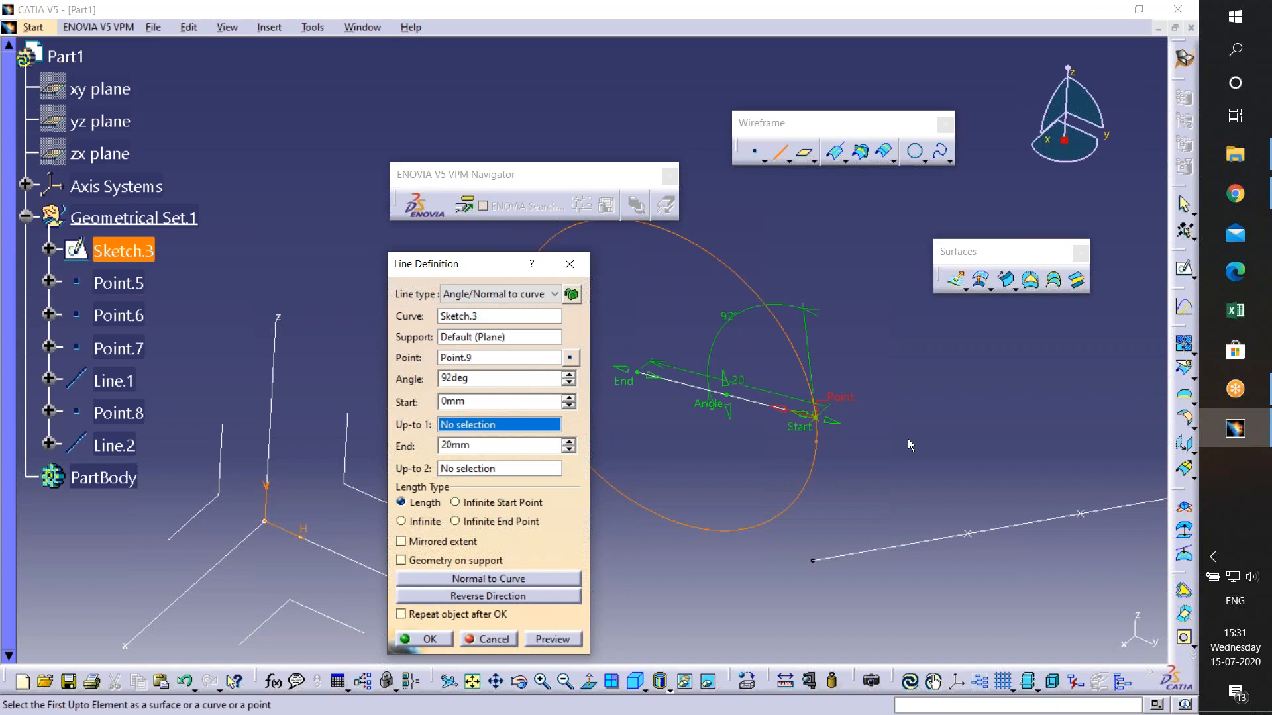
click(568, 382)
click(568, 383)
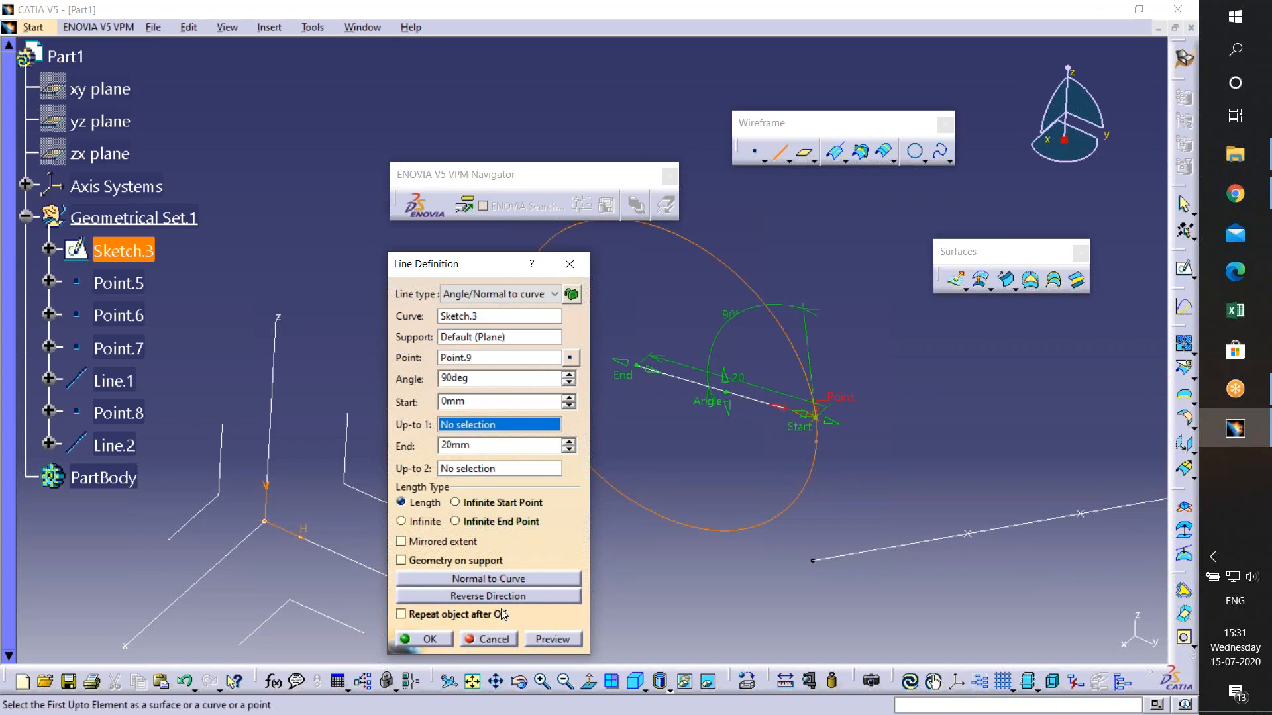
- Try reversing the line out of the circle and back in, with Normal to Curve applied
click(431, 597)
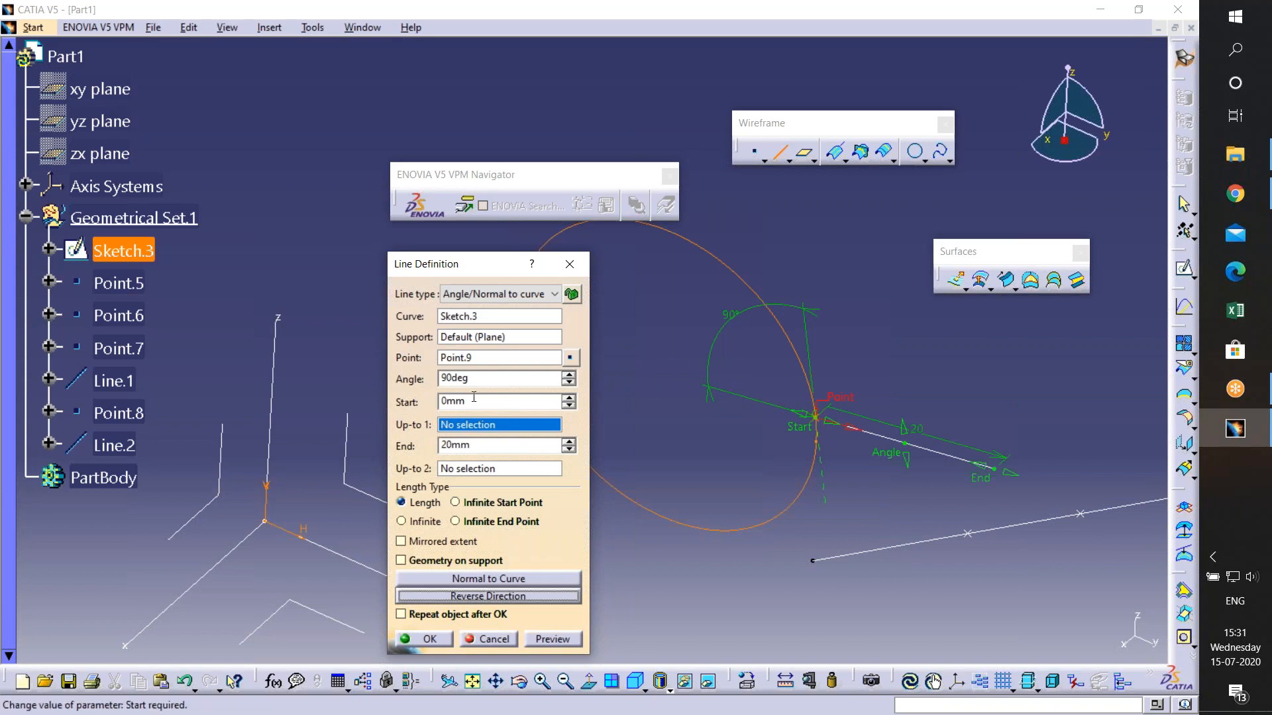
drag(469, 378, 464, 378)
click(489, 578)
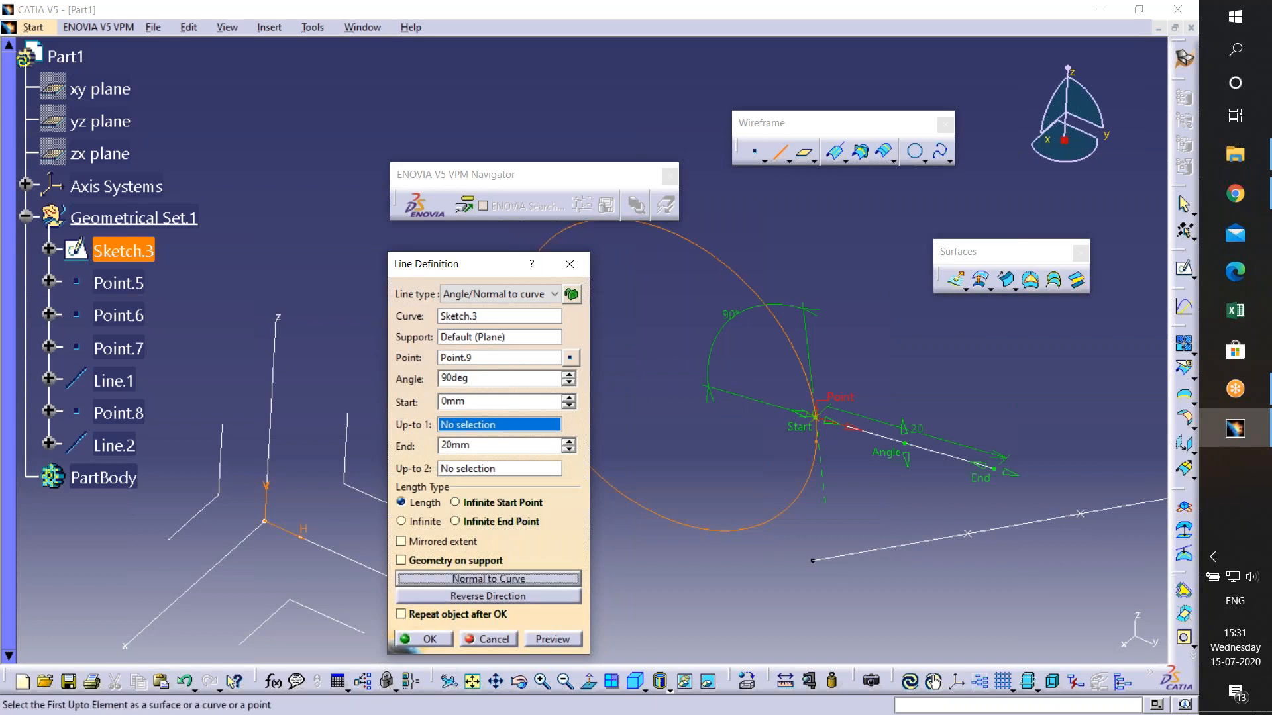
click(528, 598)
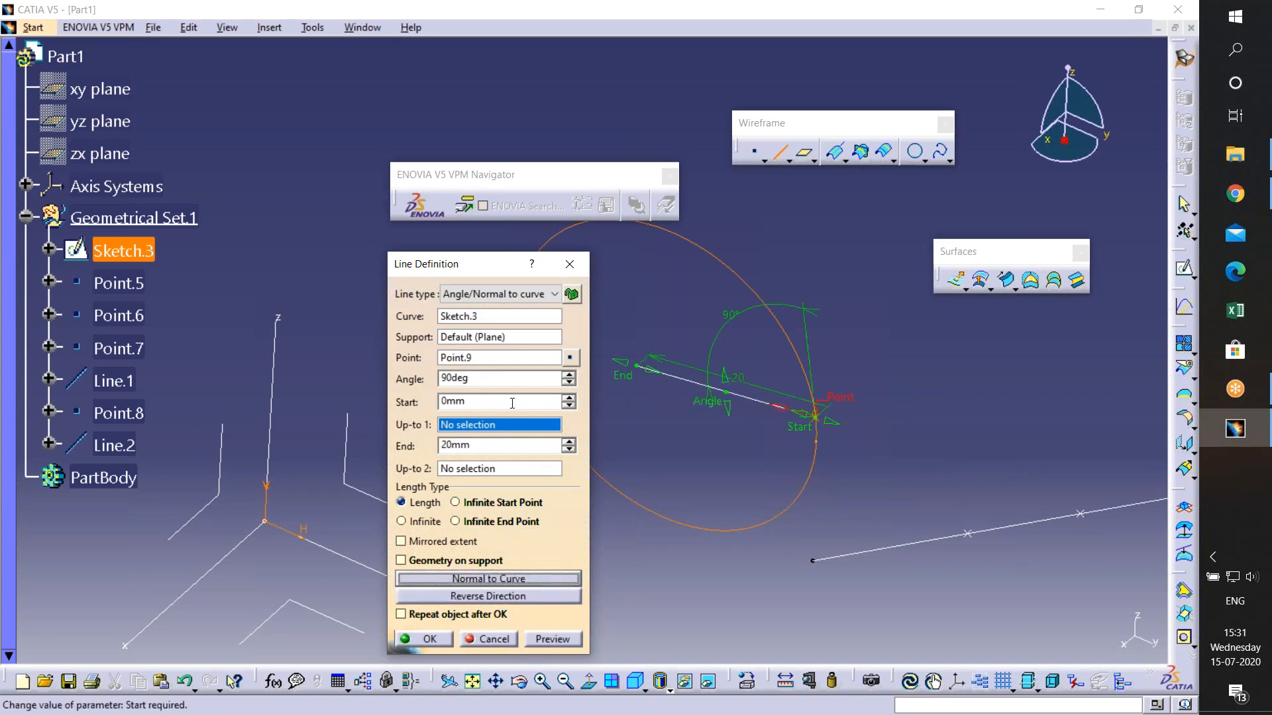
- Set the line's angle to 66 deg and its end length to 44 mm
click(567, 383)
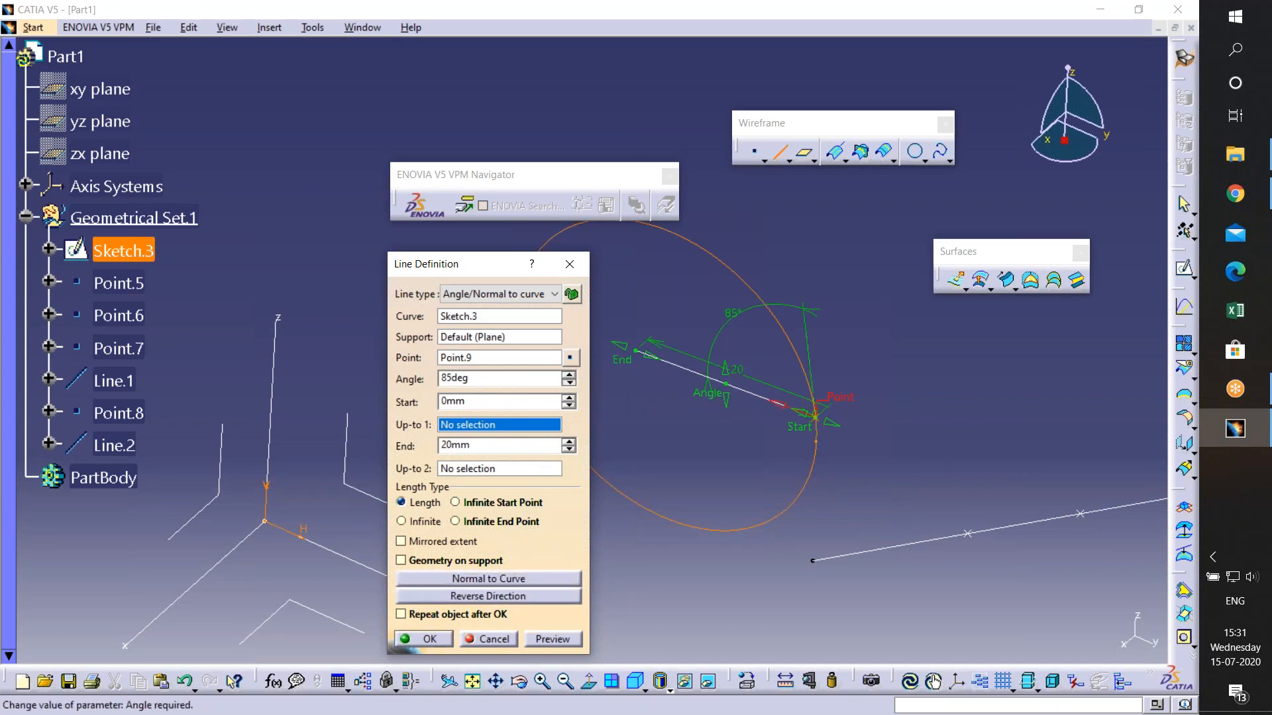
click(567, 383)
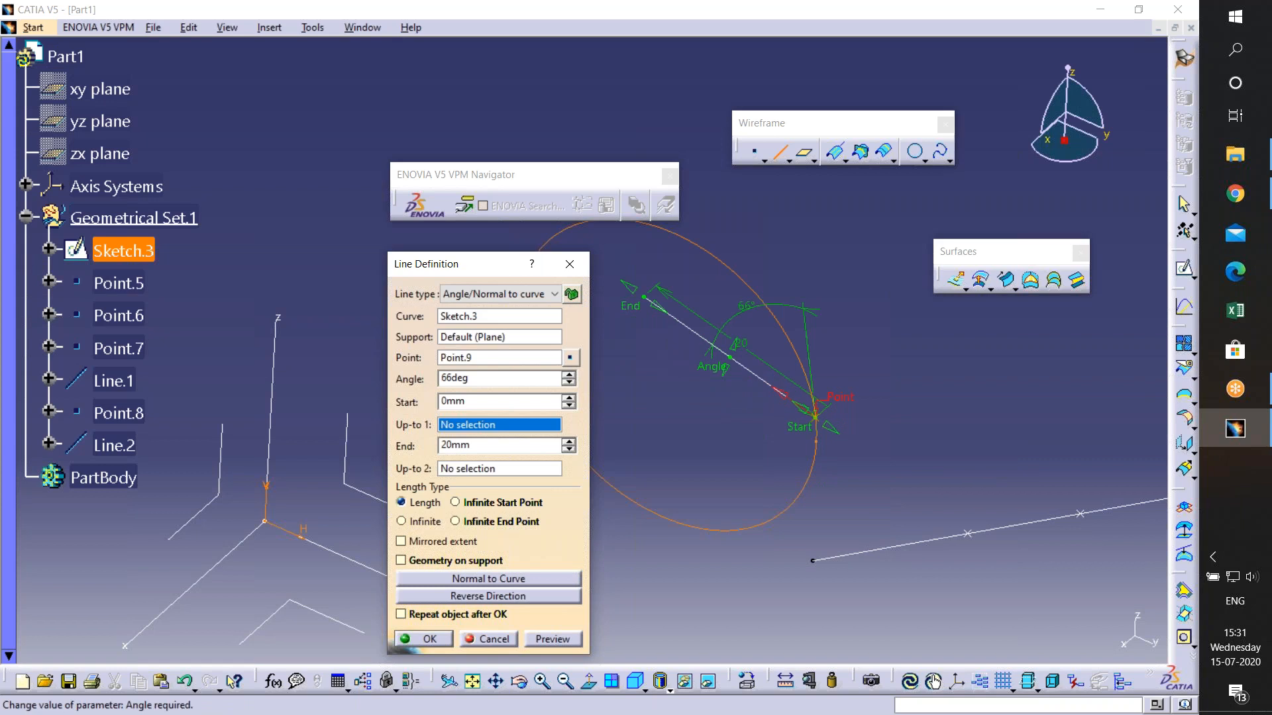
middle_drag(678, 449, 828, 446)
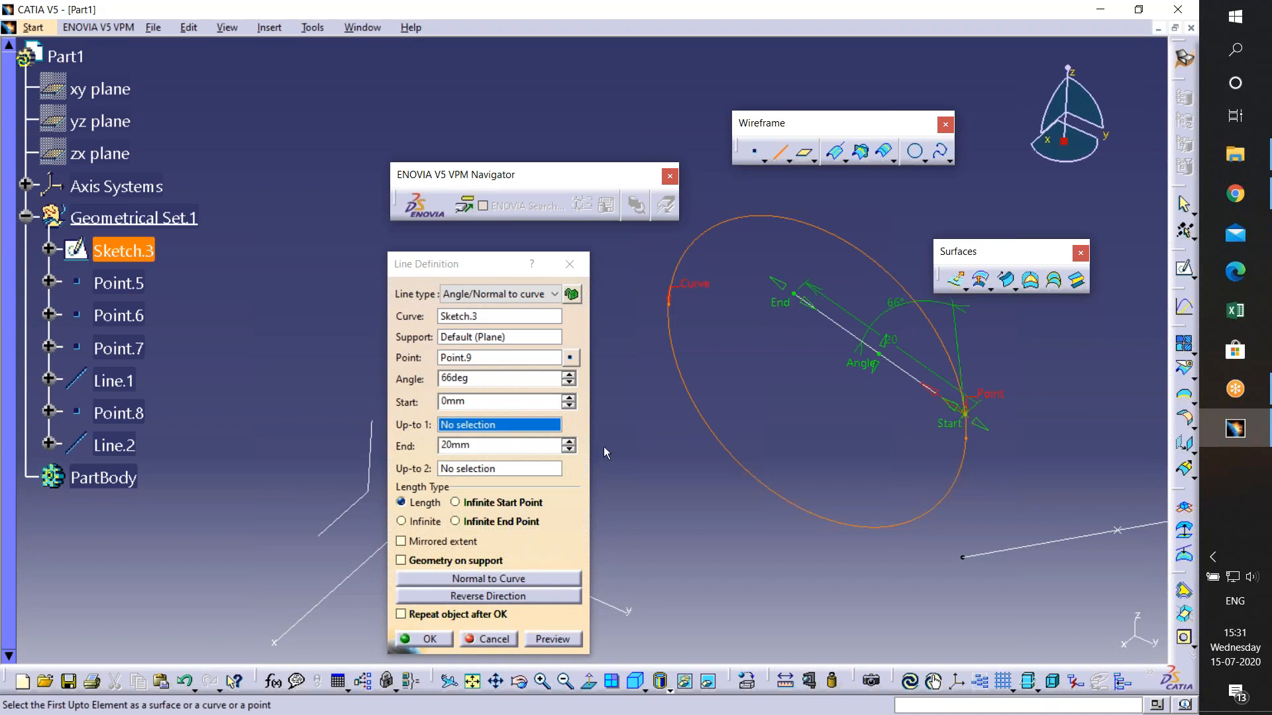
click(570, 443)
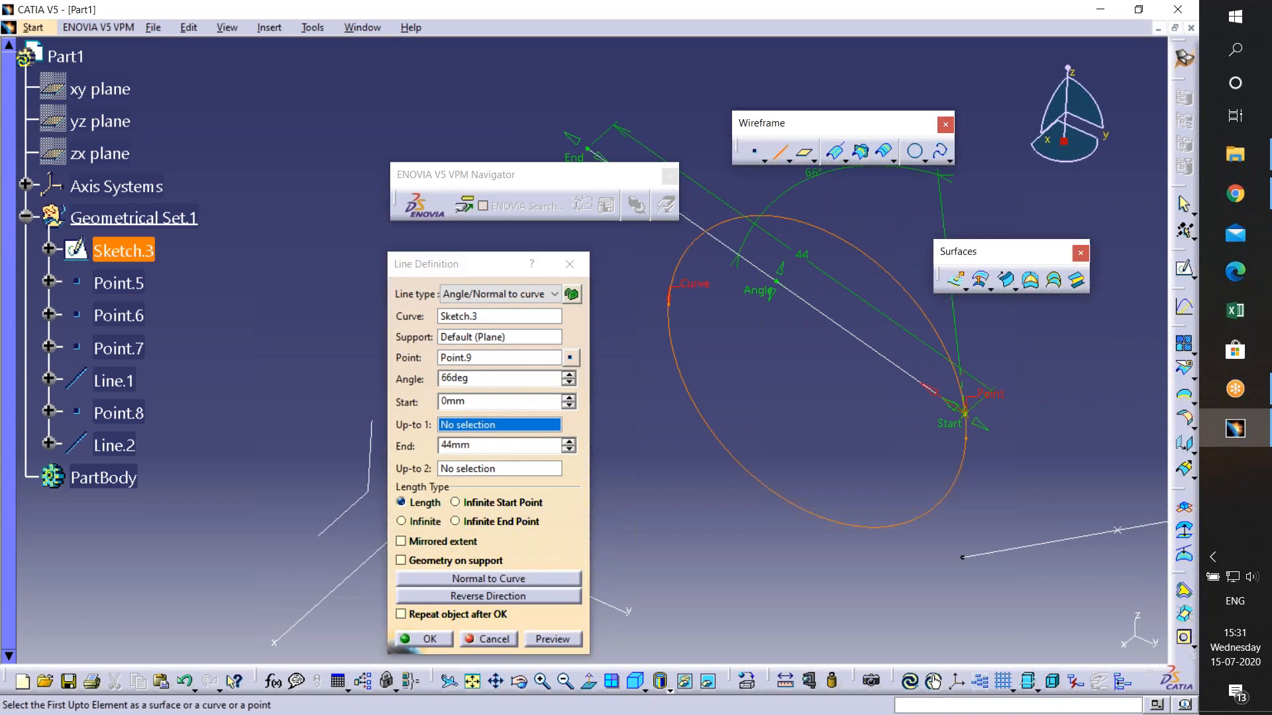
middle_drag(843, 435, 763, 474)
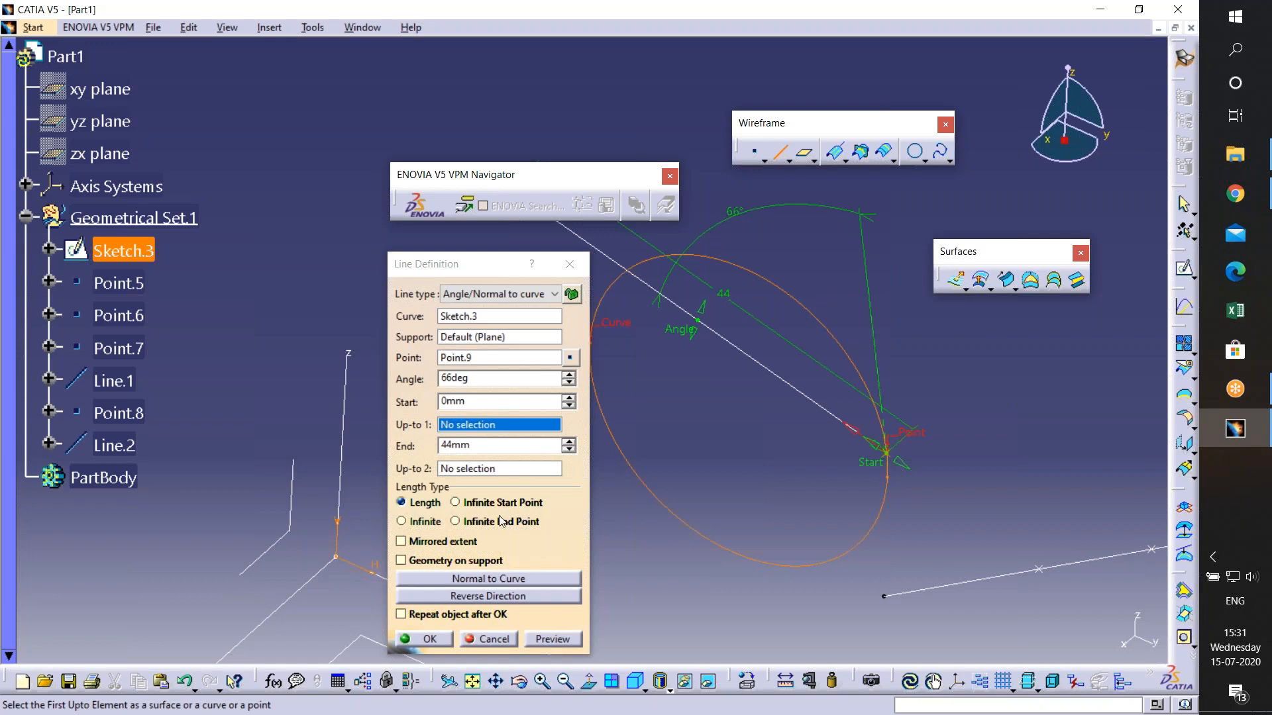
- Create the line normal to the curve, with its direction reversed to point outside the circle
click(504, 578)
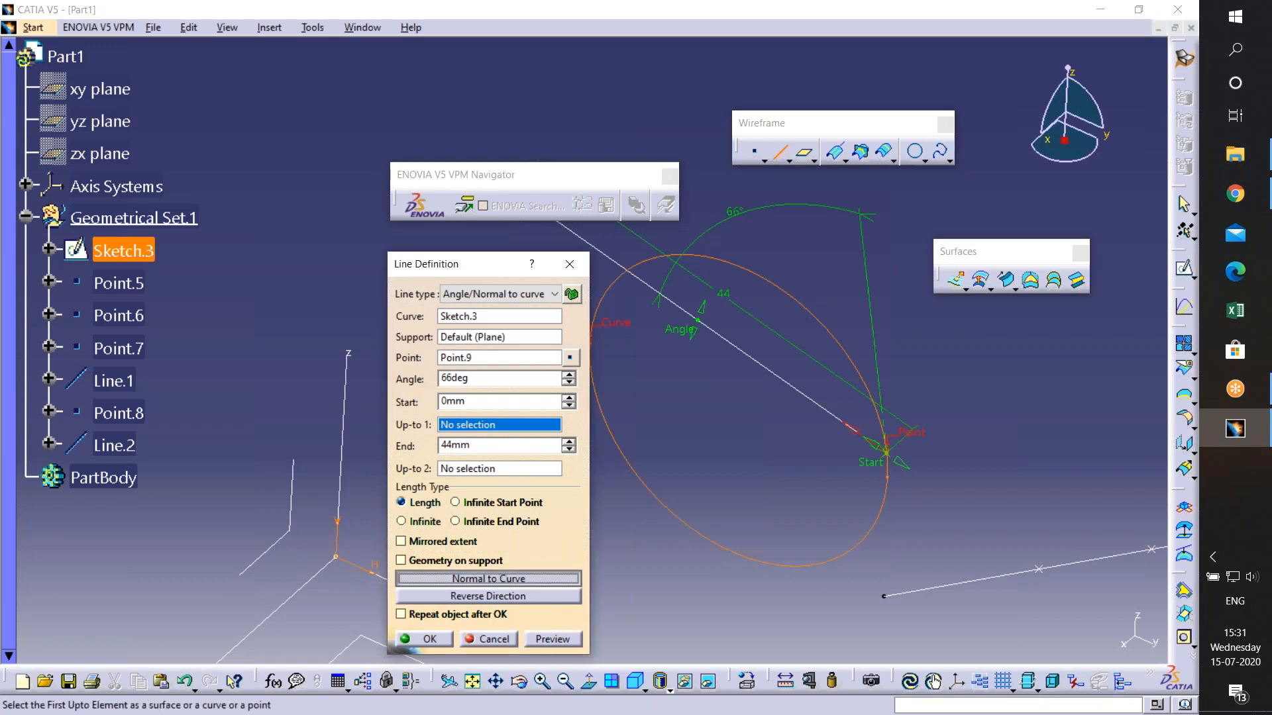
click(504, 597)
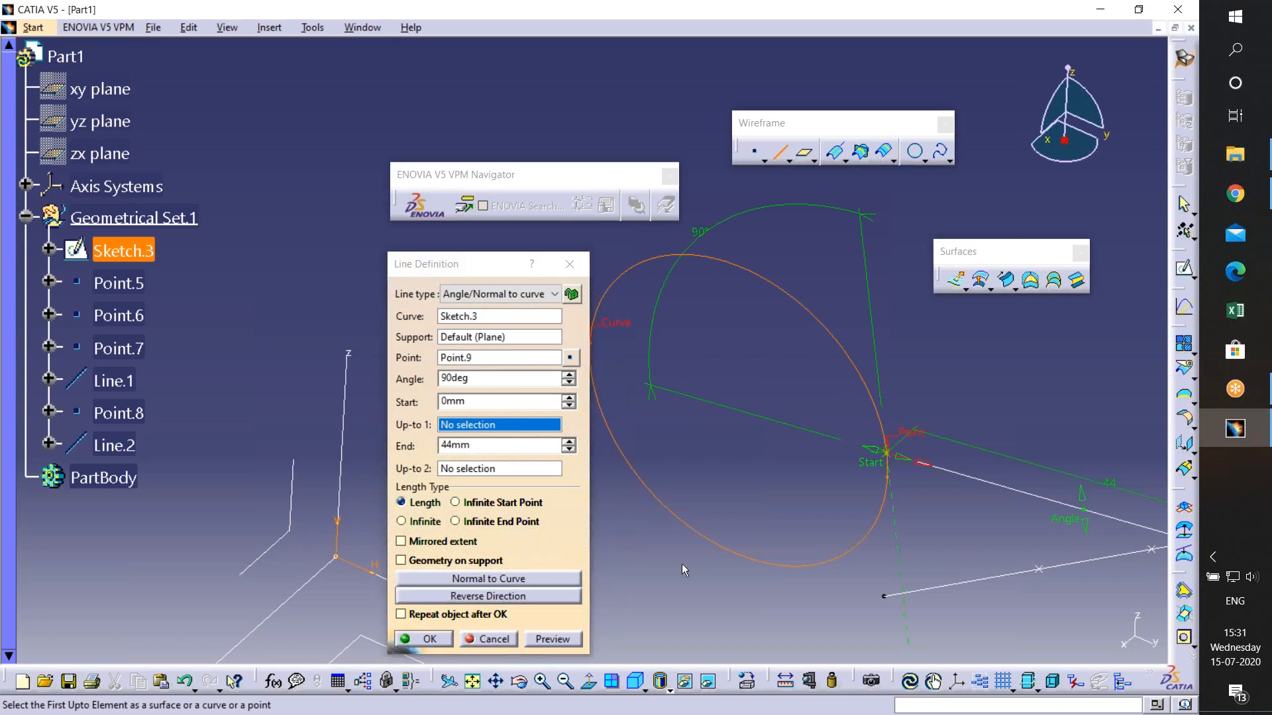
middle_drag(681, 563, 593, 507)
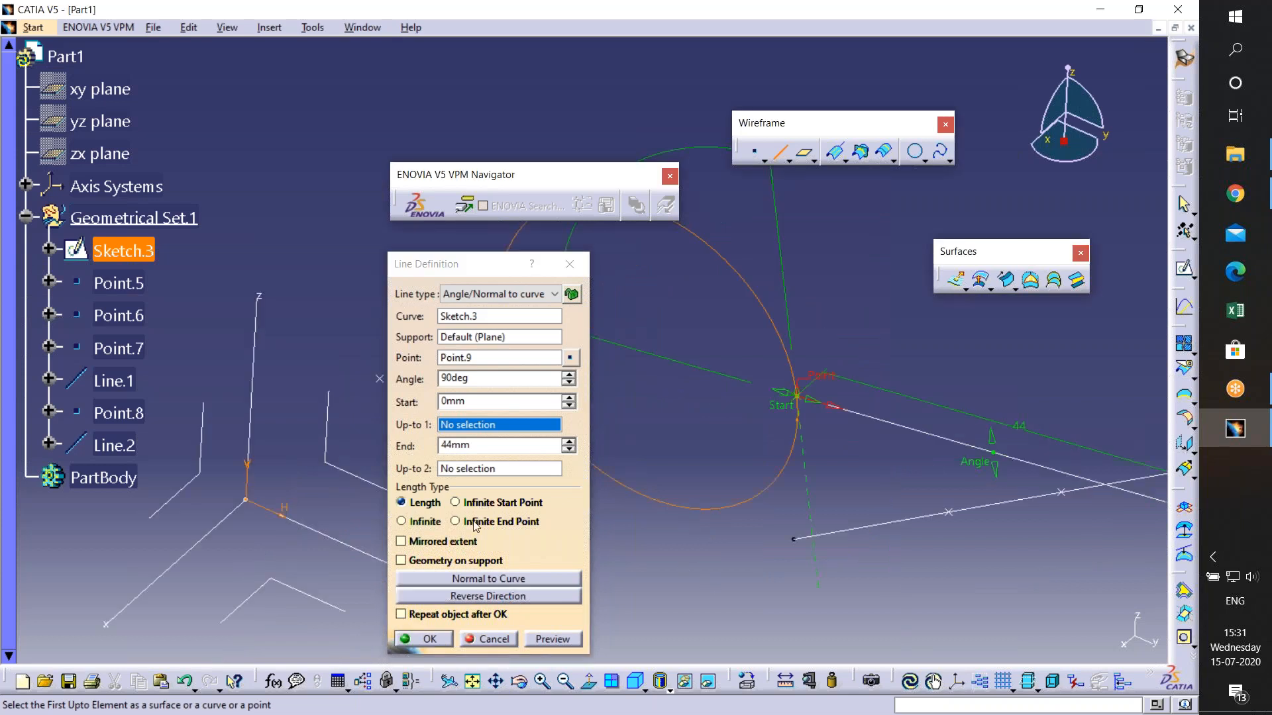
middle_drag(771, 554, 664, 484)
key(Escape)
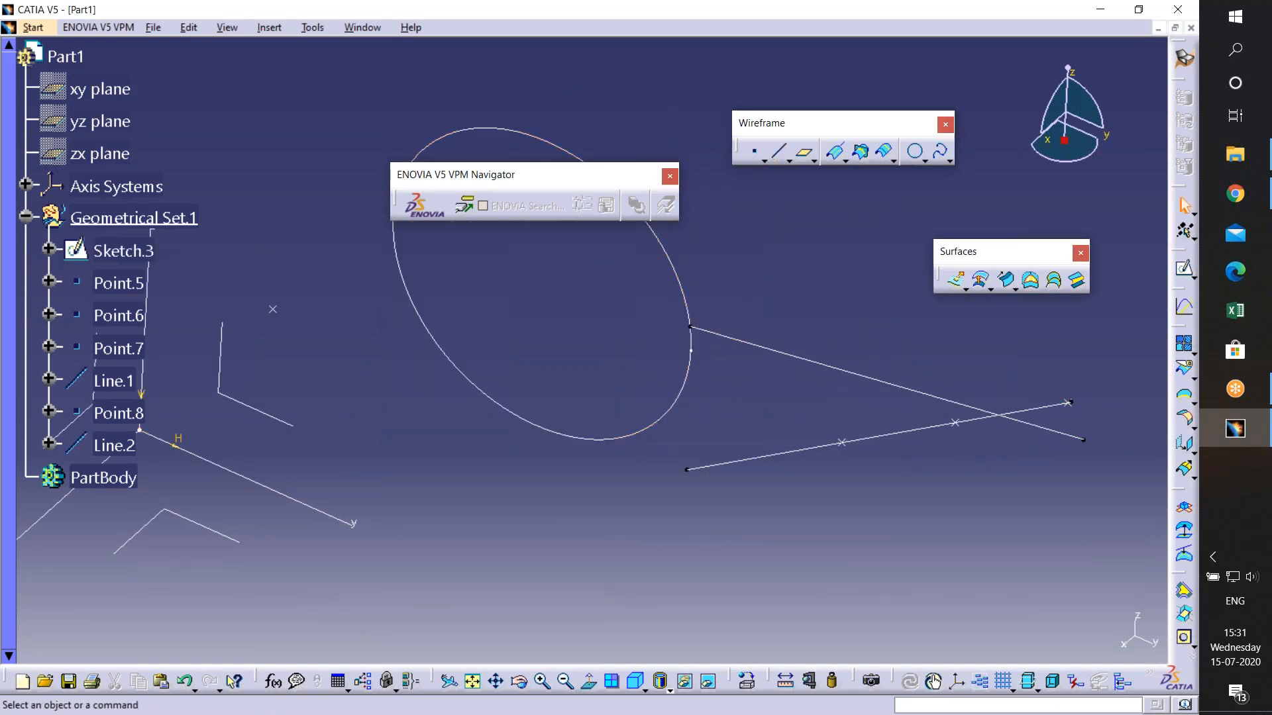
middle_drag(857, 446, 857, 495)
middle_drag(760, 442, 760, 440)
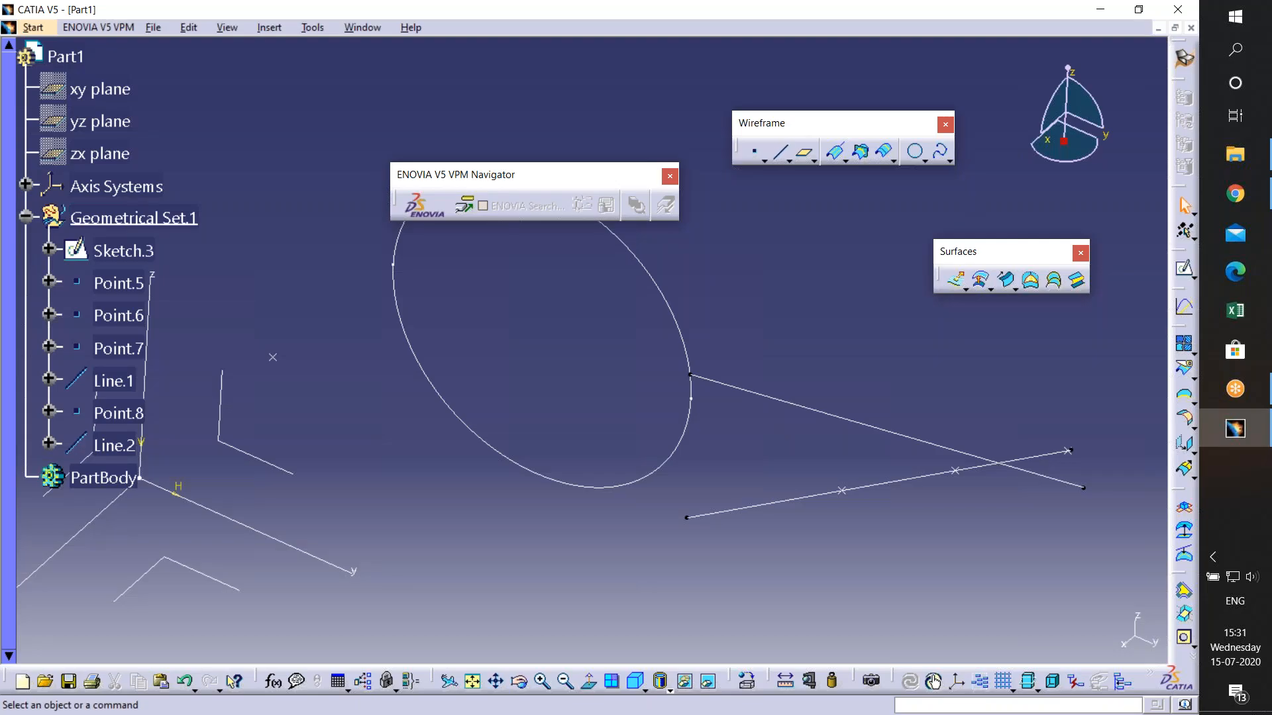
click(780, 152)
click(501, 294)
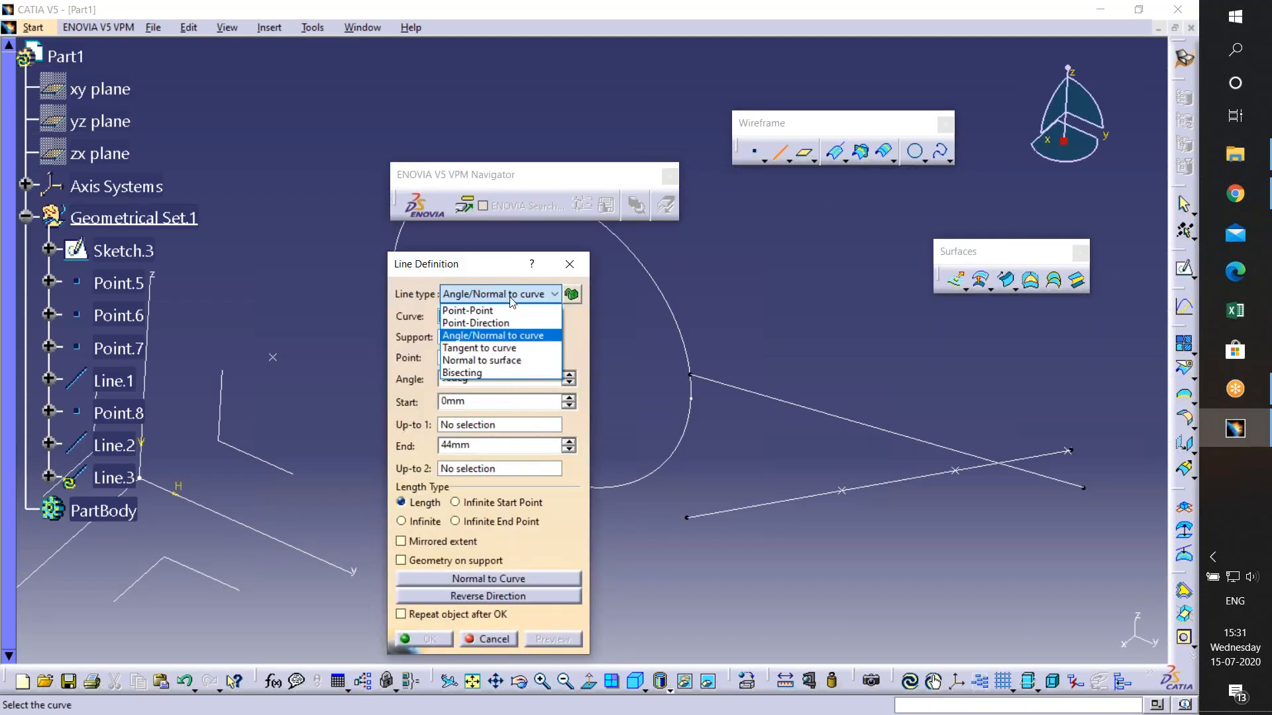
click(501, 349)
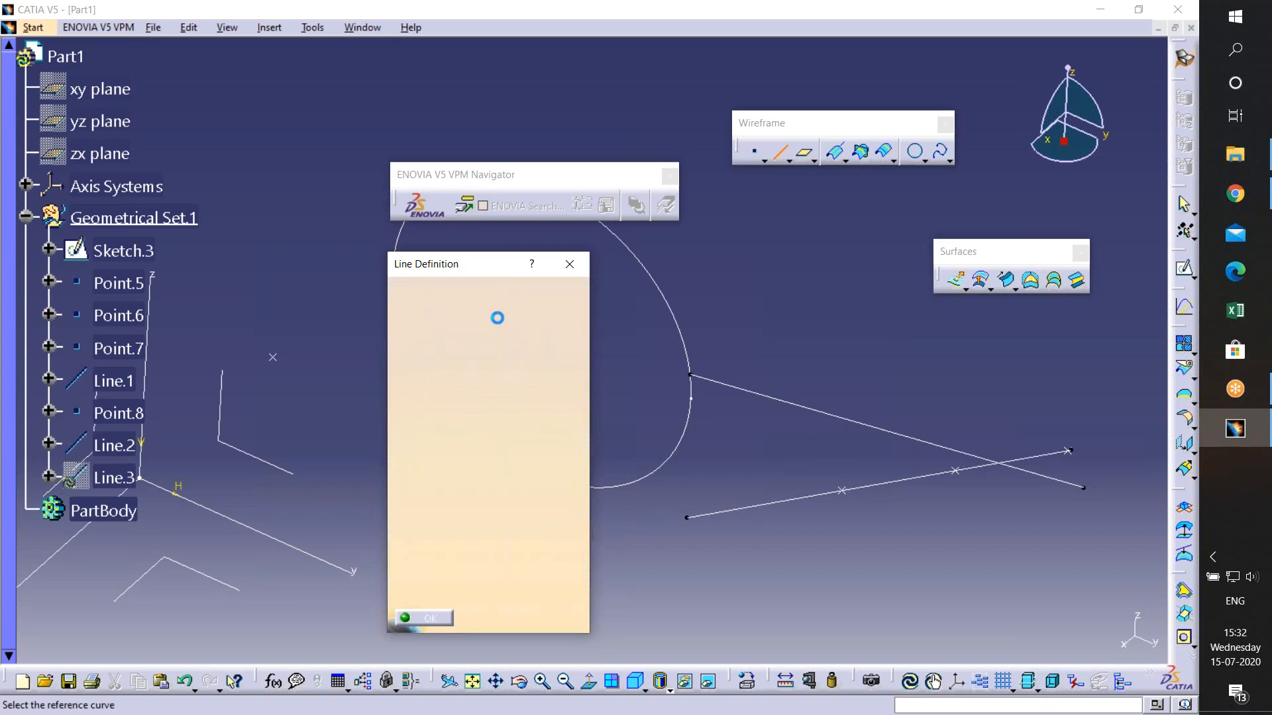
drag(484, 267, 875, 273)
click(684, 318)
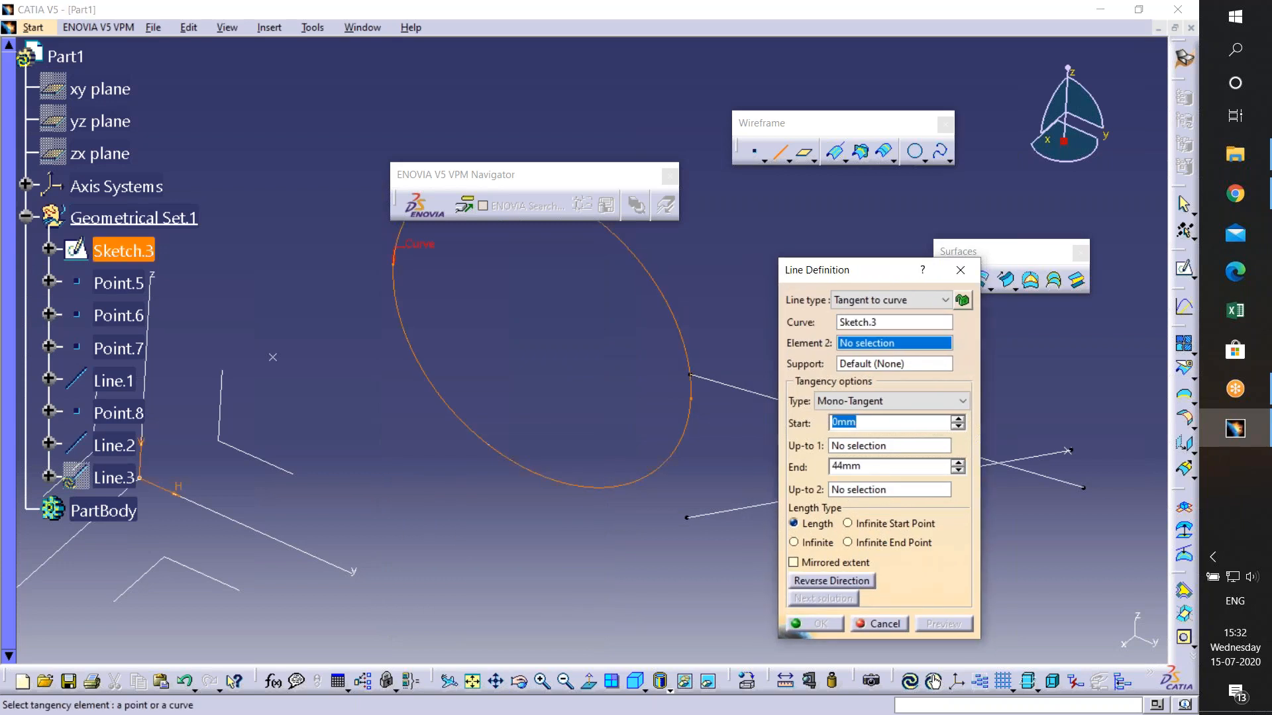
middle_drag(533, 245, 574, 295)
middle_drag(585, 341, 534, 315)
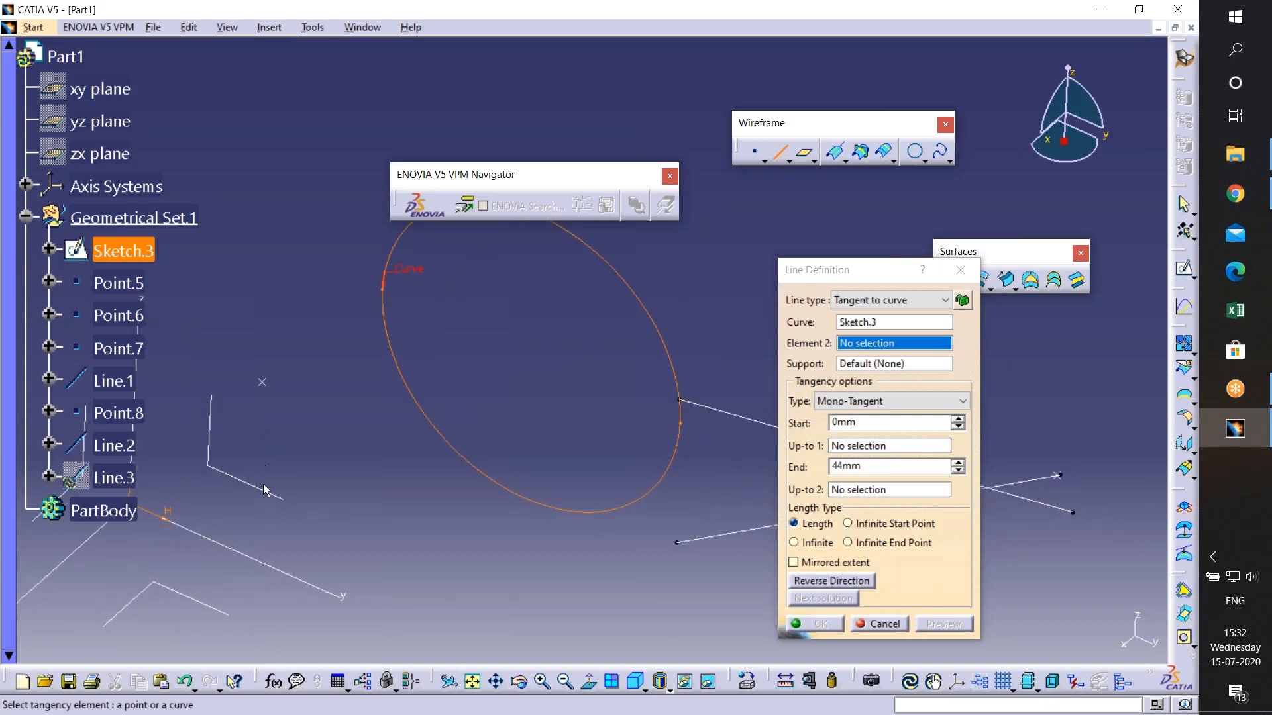
click(946, 300)
click(887, 333)
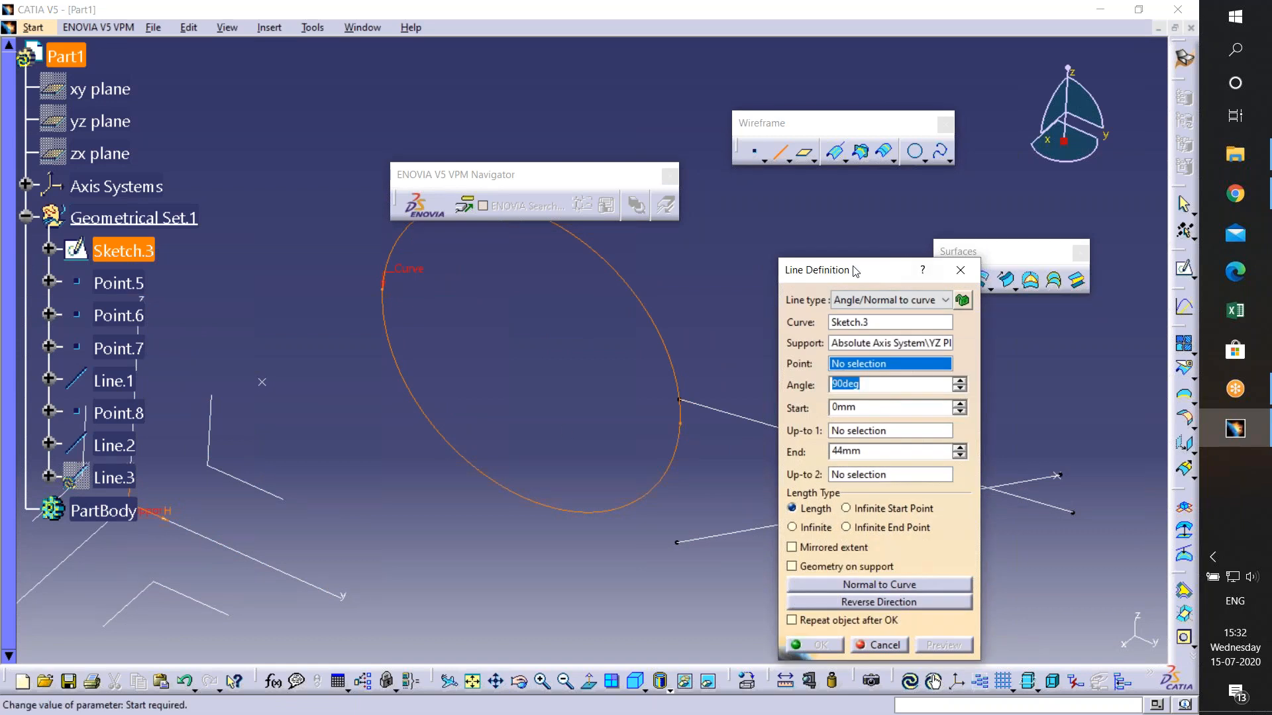
drag(856, 272, 708, 280)
click(813, 279)
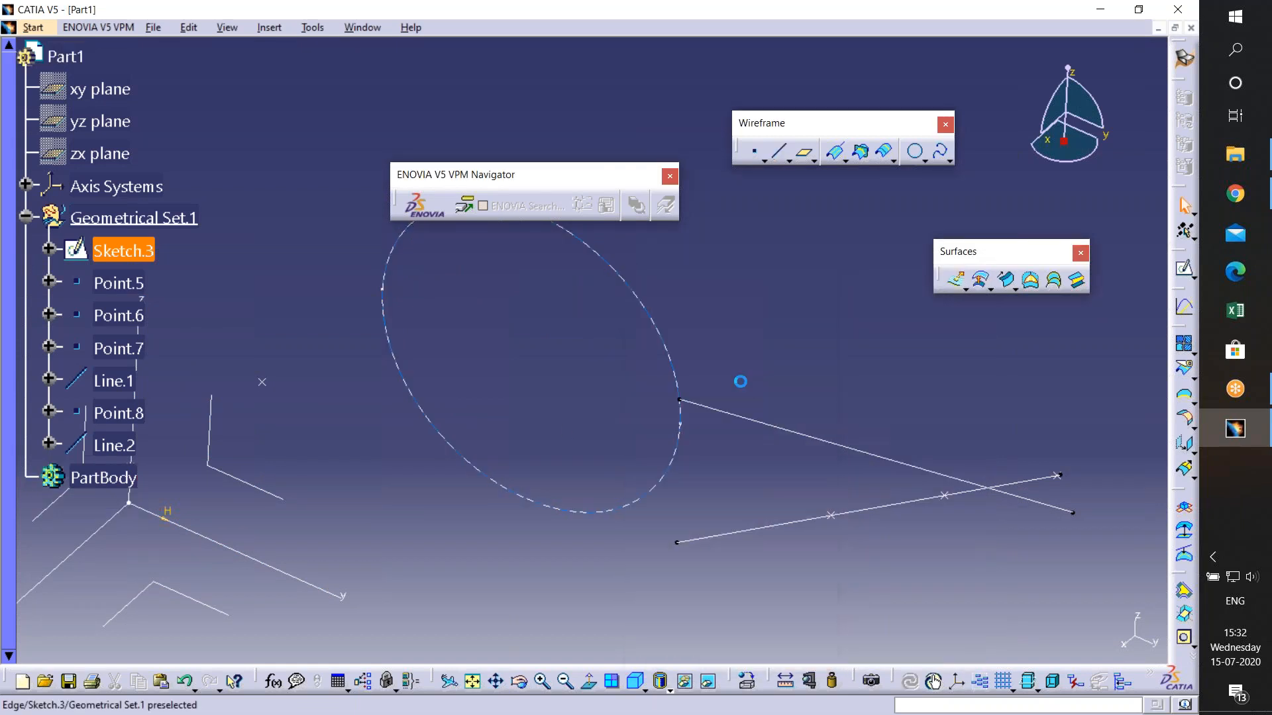
- Delete the line normal to the circle together with its aggregated elements
middle_drag(740, 382, 633, 388)
click(652, 429)
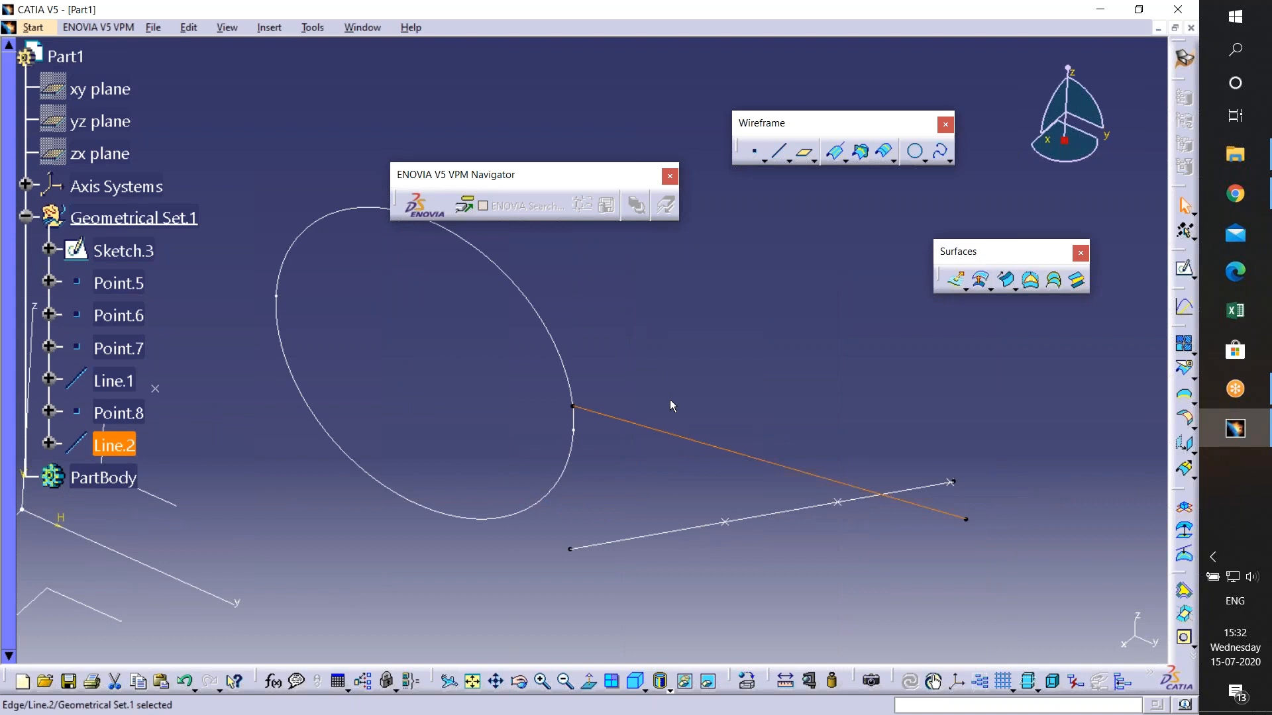
key(Delete)
click(1059, 636)
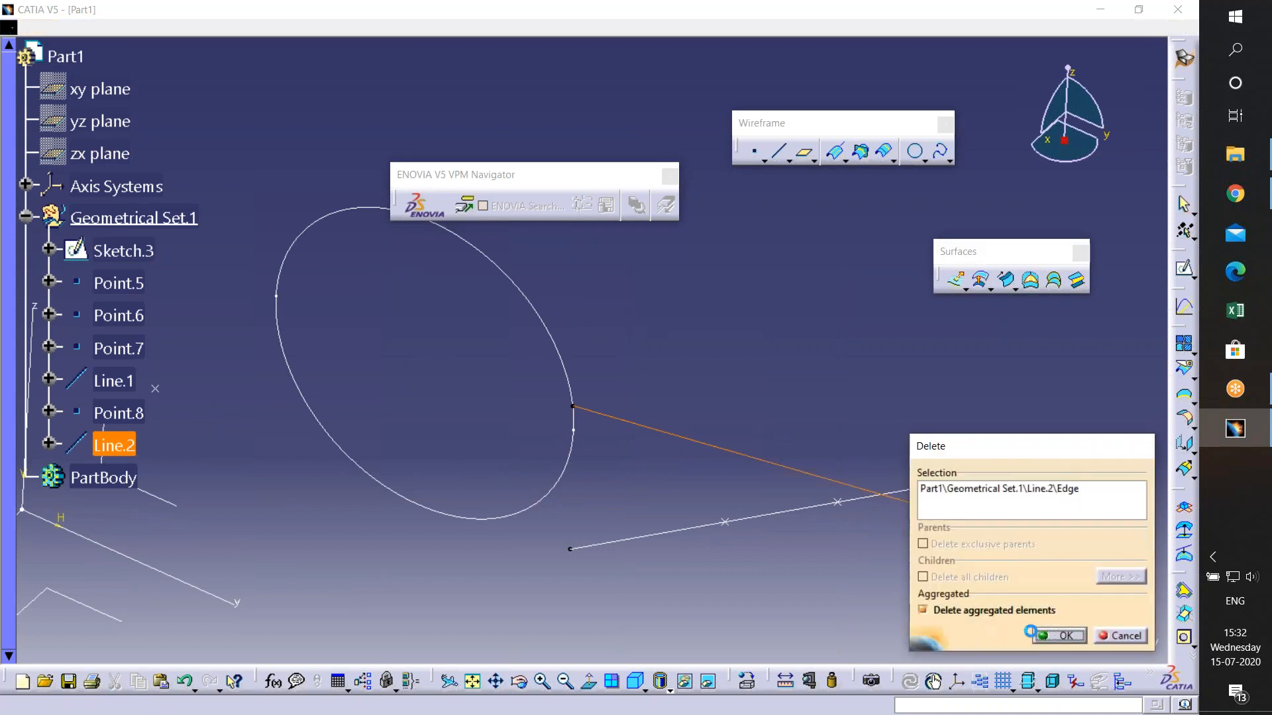
- Create an On curve point on the upper part of the circle sketch's edge facing away from the axis system
mouse_move(755, 556)
middle_down()
mouse_move(749, 529)
mouse_move(791, 541)
middle_up()
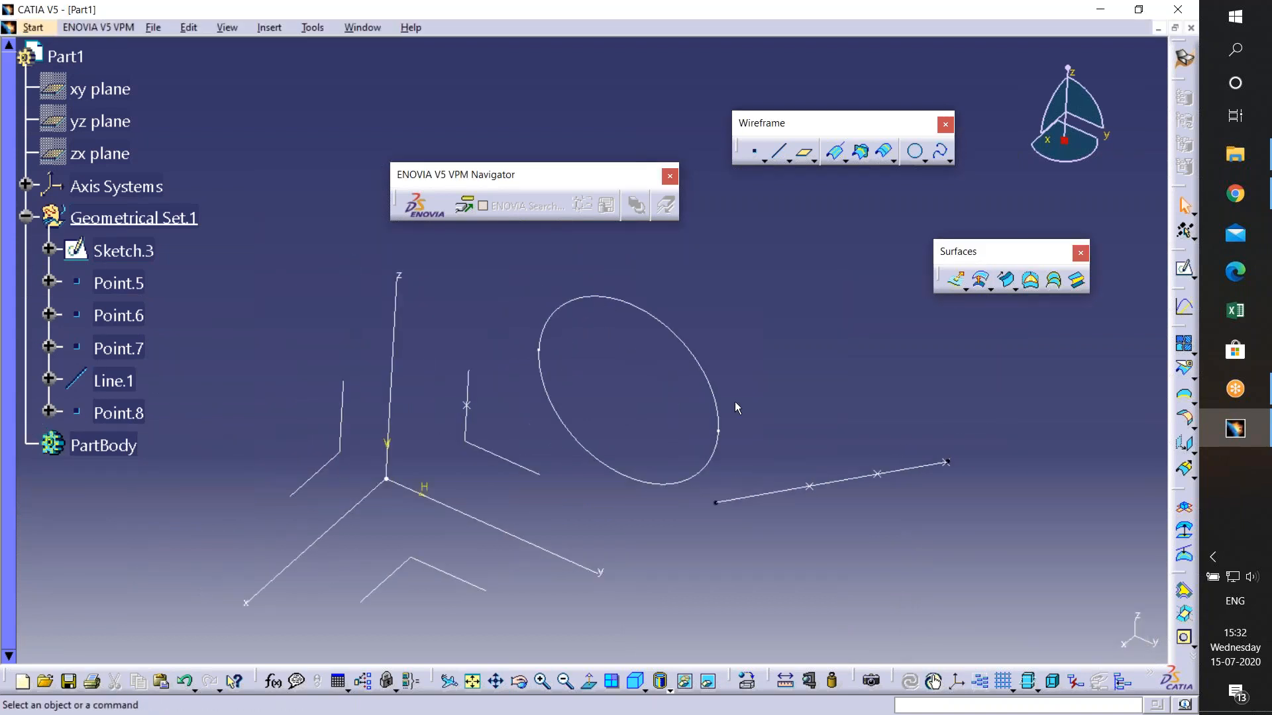
click(722, 437)
middle_drag(712, 468, 735, 388)
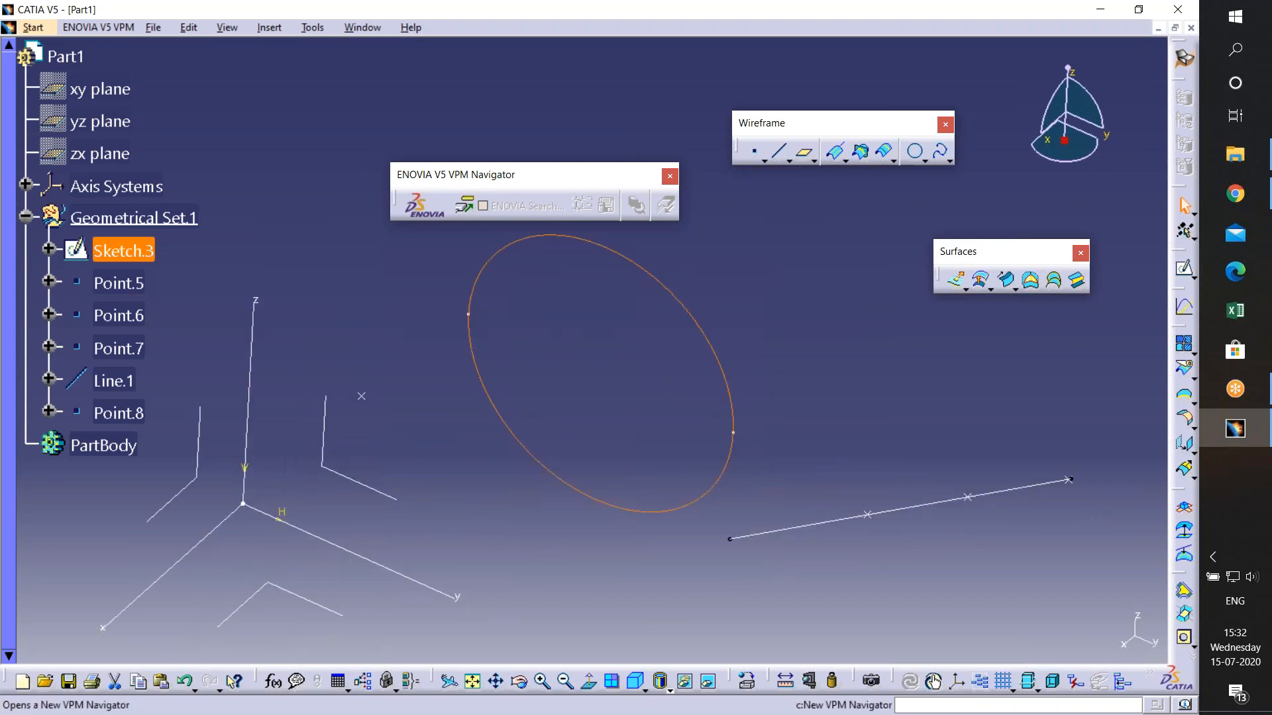
click(755, 152)
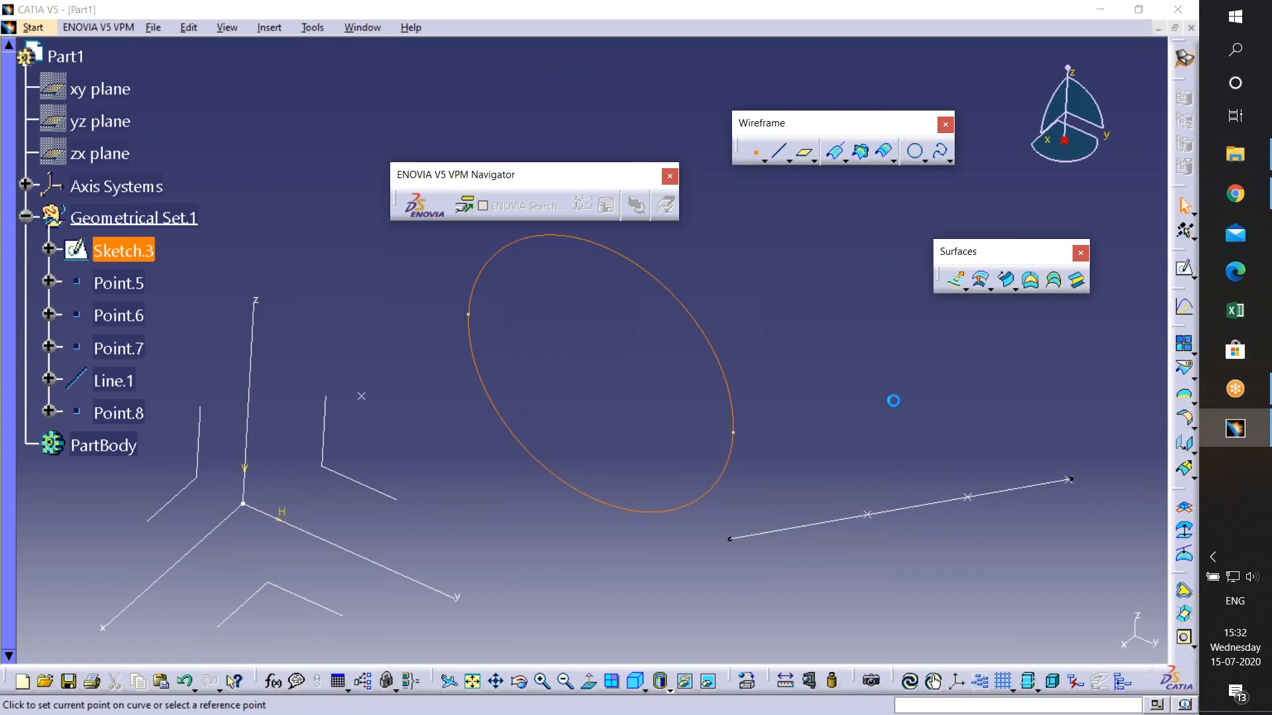
click(726, 405)
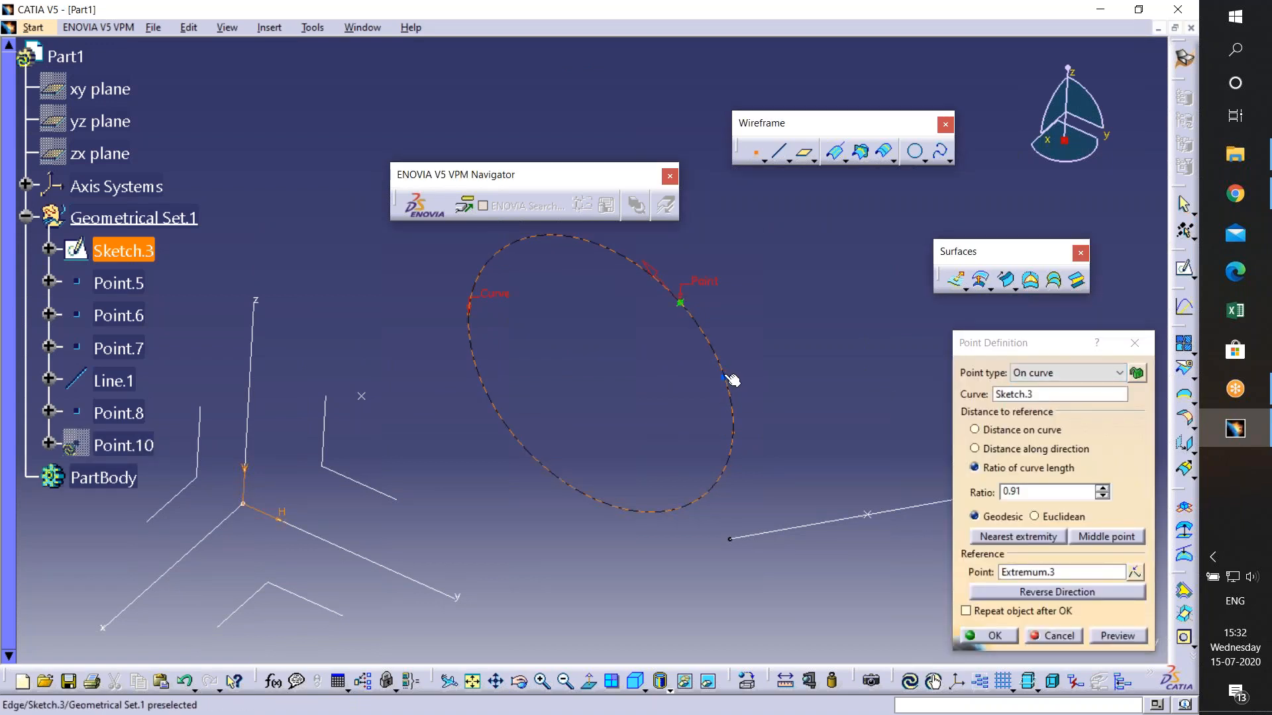
click(990, 636)
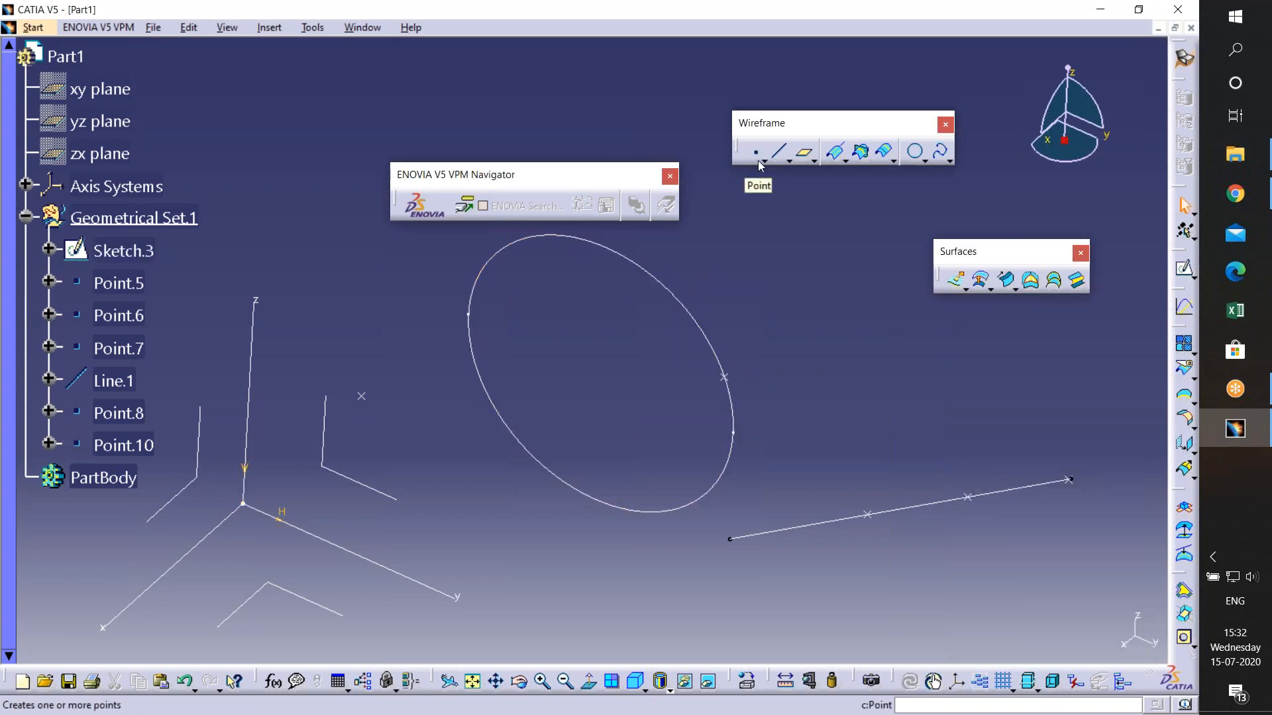
- Try a mono-tangent line on the circle sketch through the new point on it, with the YZ plane as support and a 44 mm end
click(779, 153)
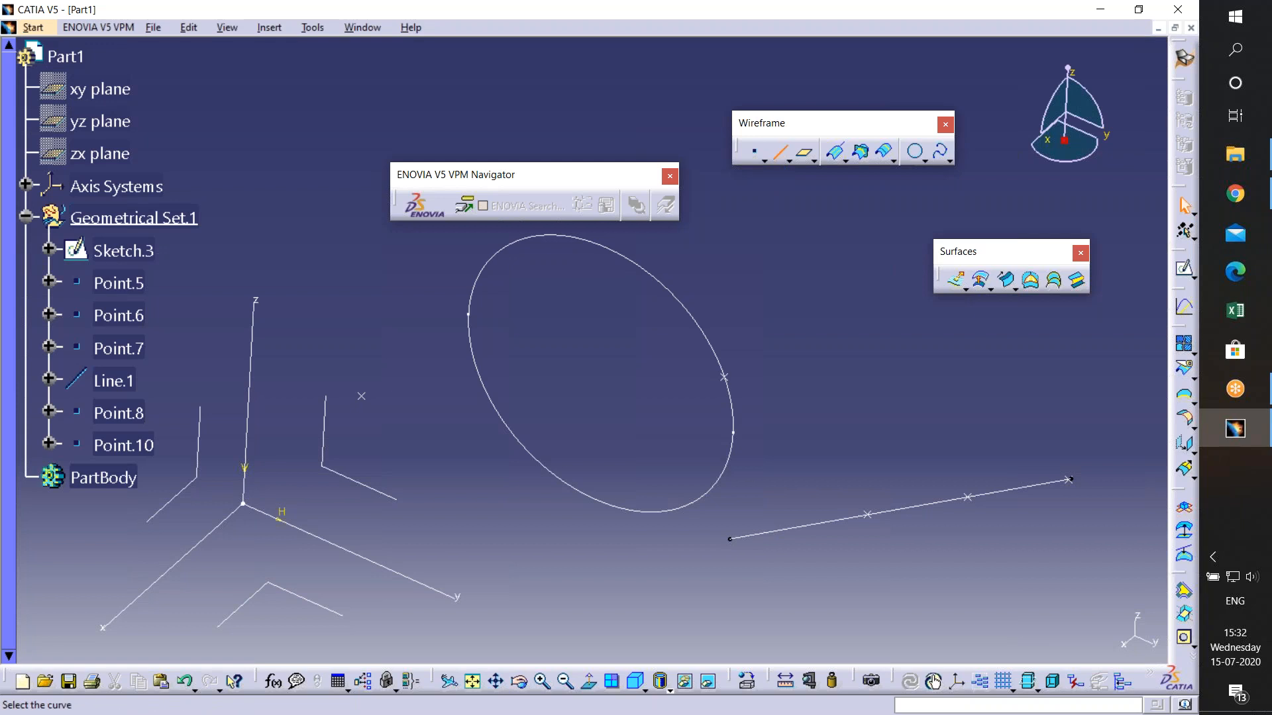
click(798, 310)
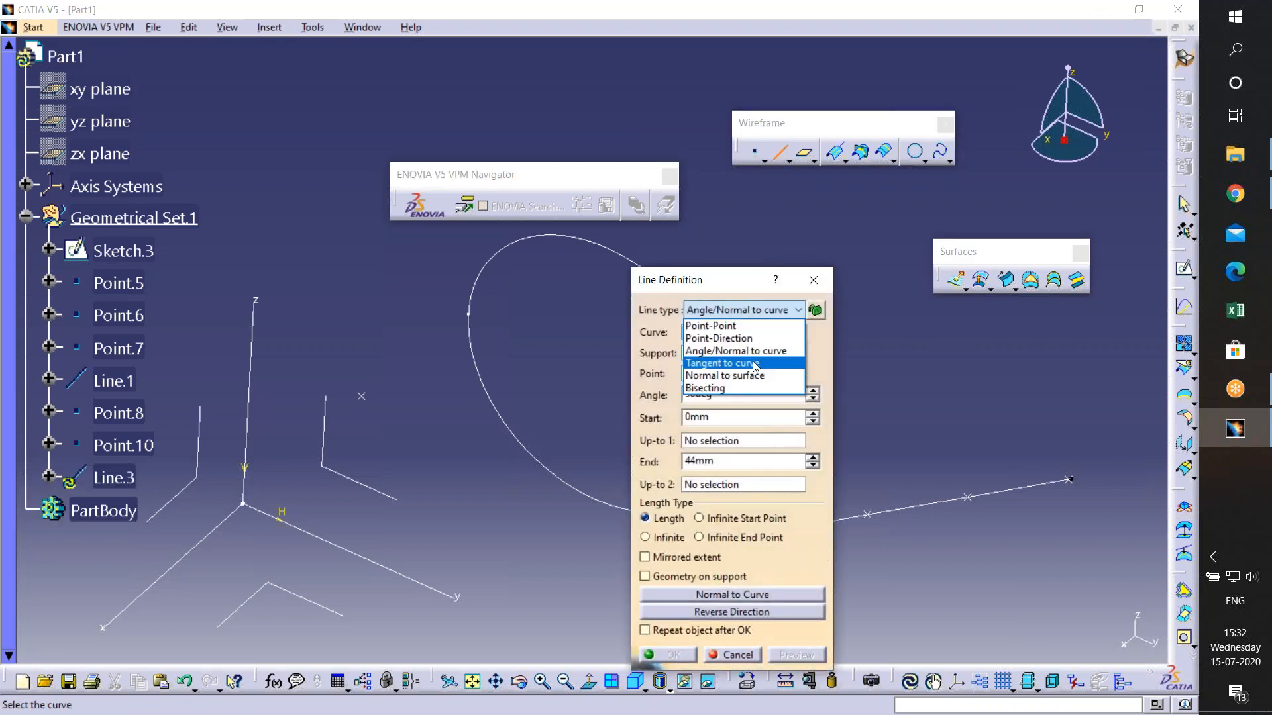
click(756, 367)
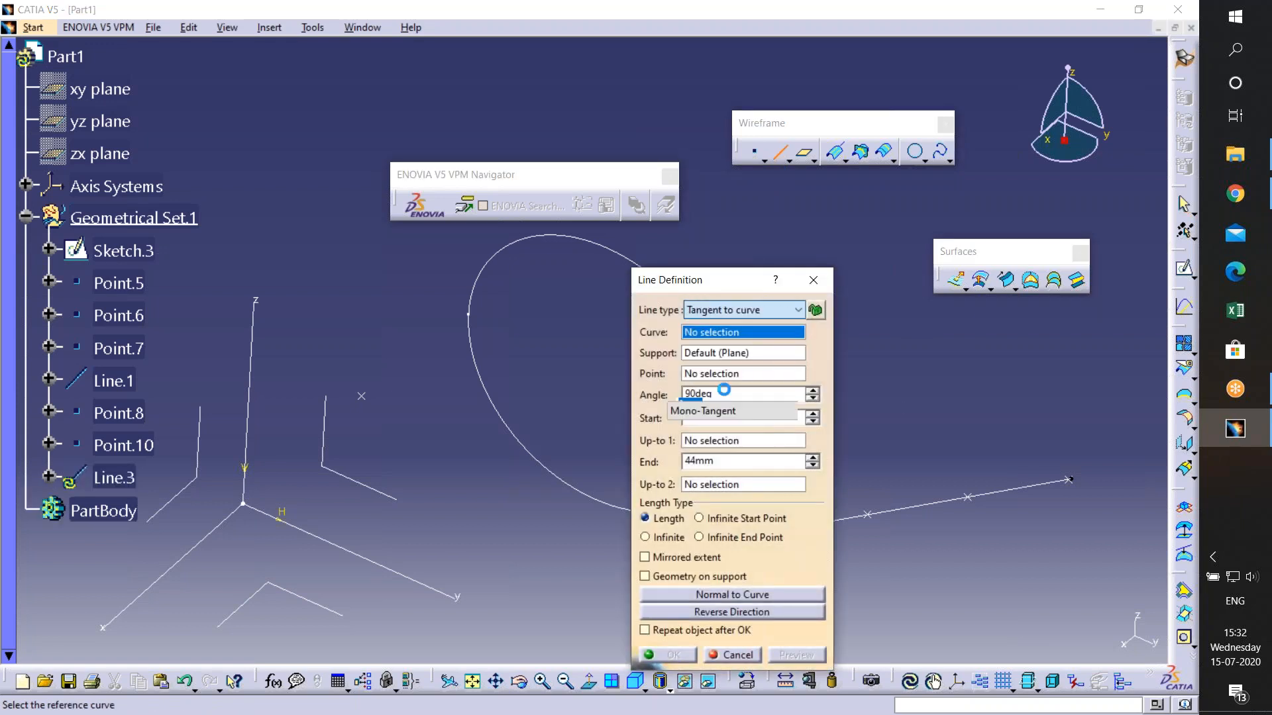
click(611, 251)
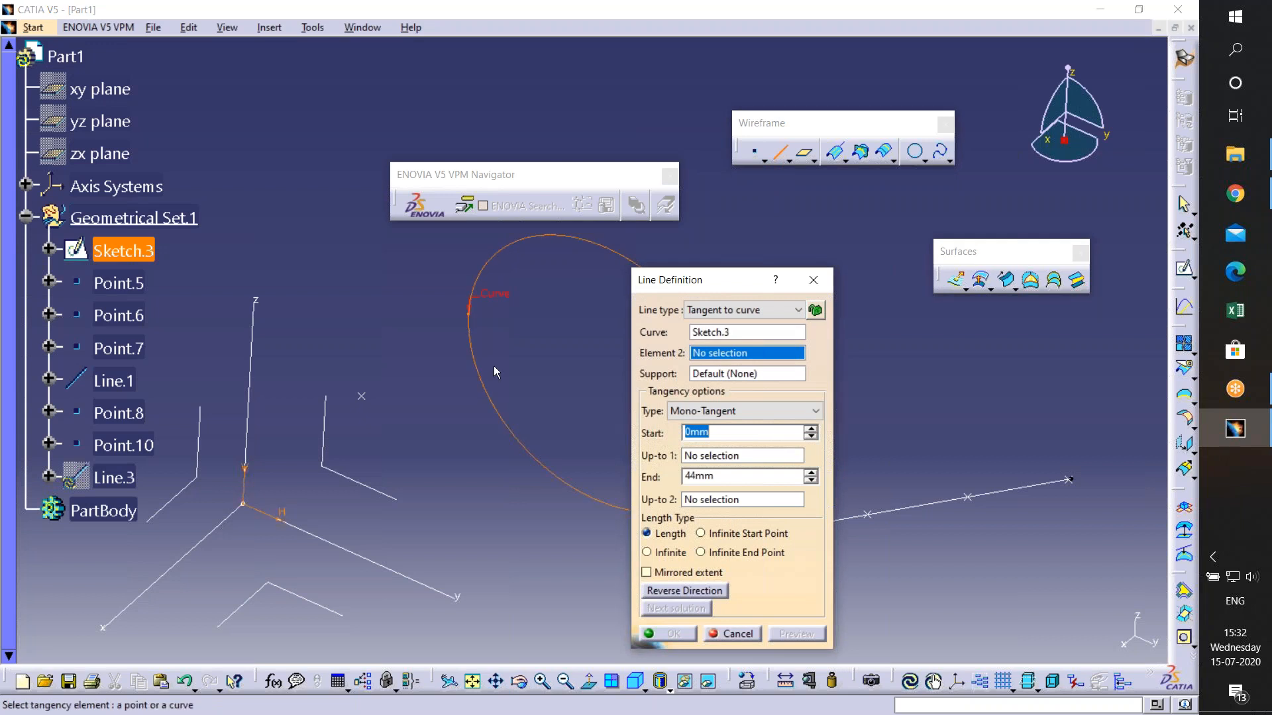
middle_drag(495, 366, 403, 341)
click(747, 373)
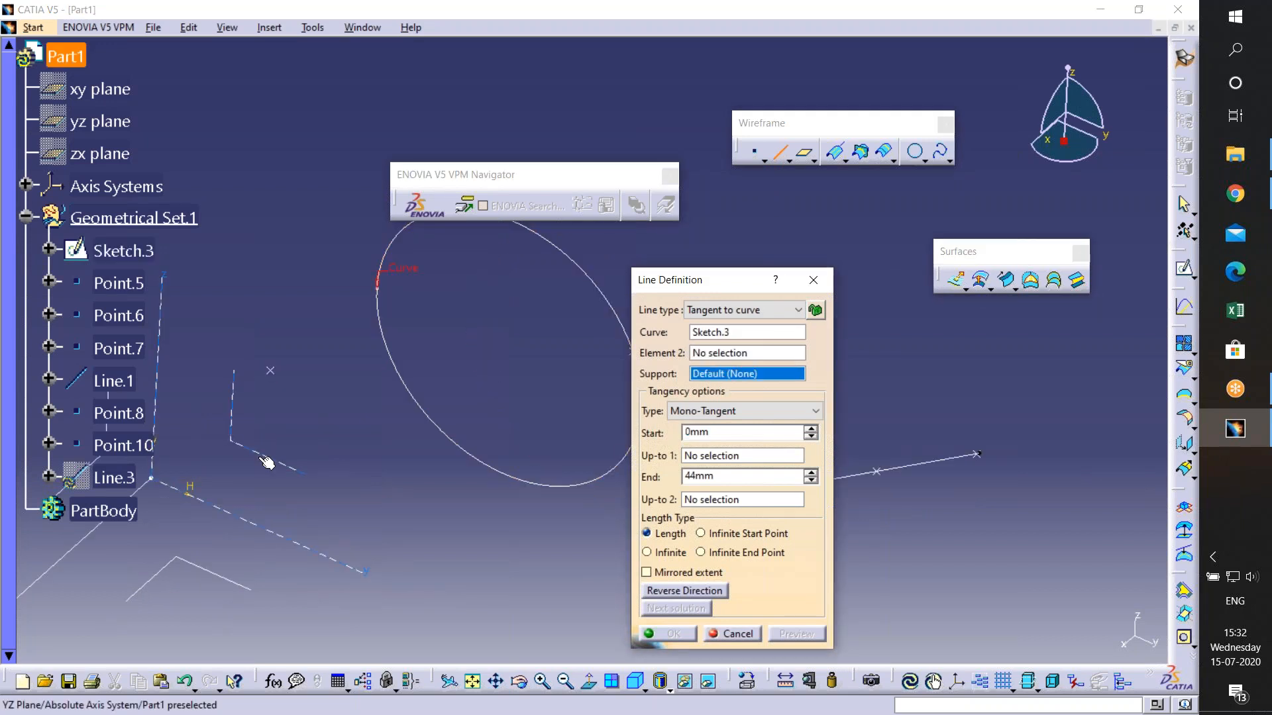
click(266, 463)
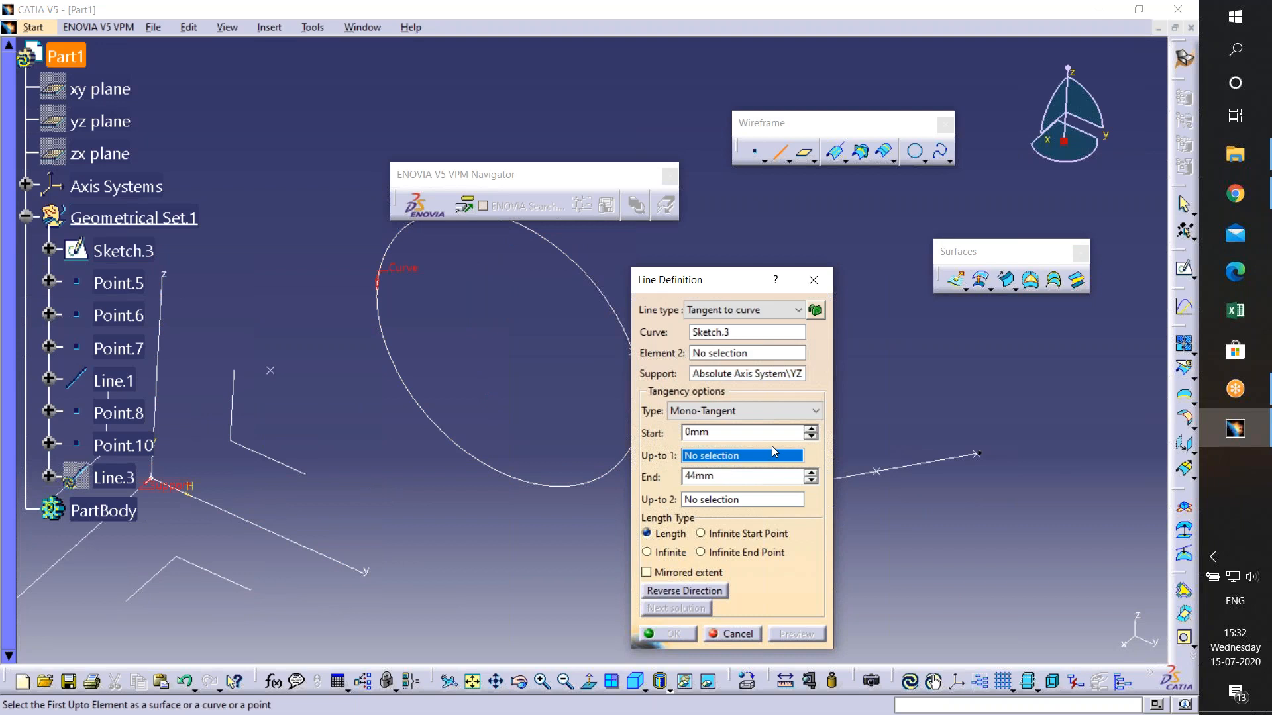
middle_drag(414, 435, 305, 471)
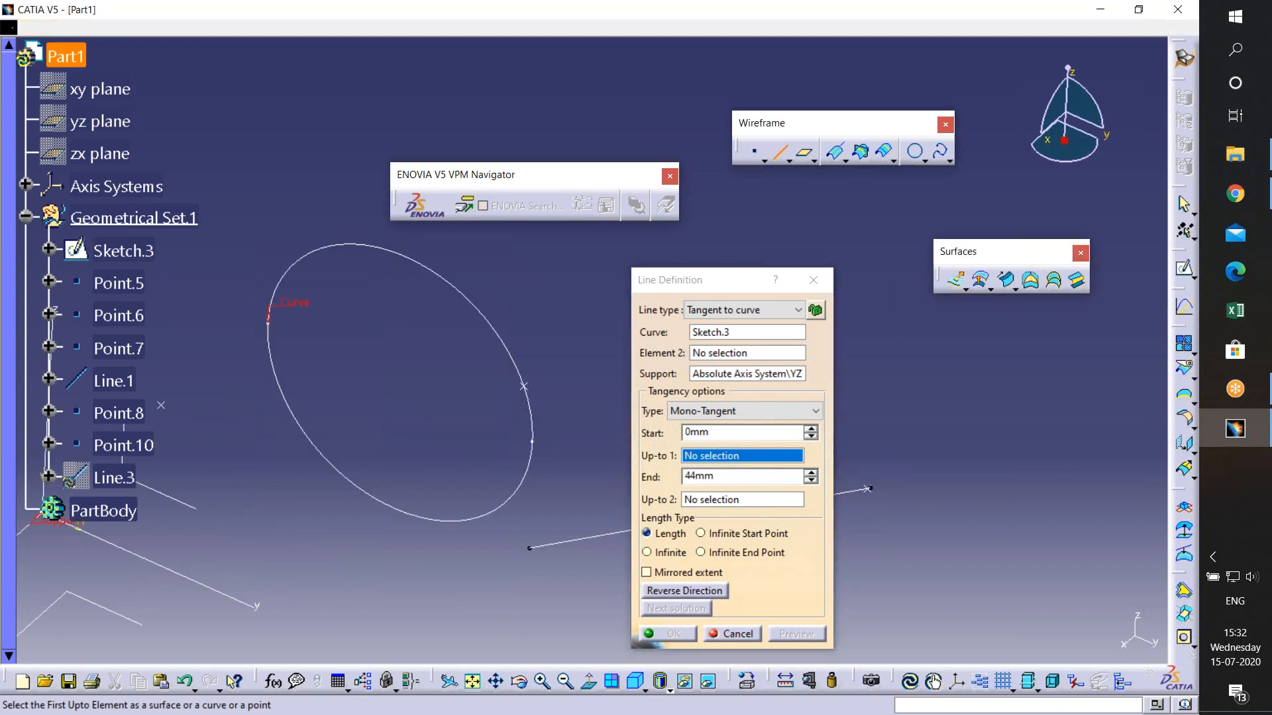
click(747, 353)
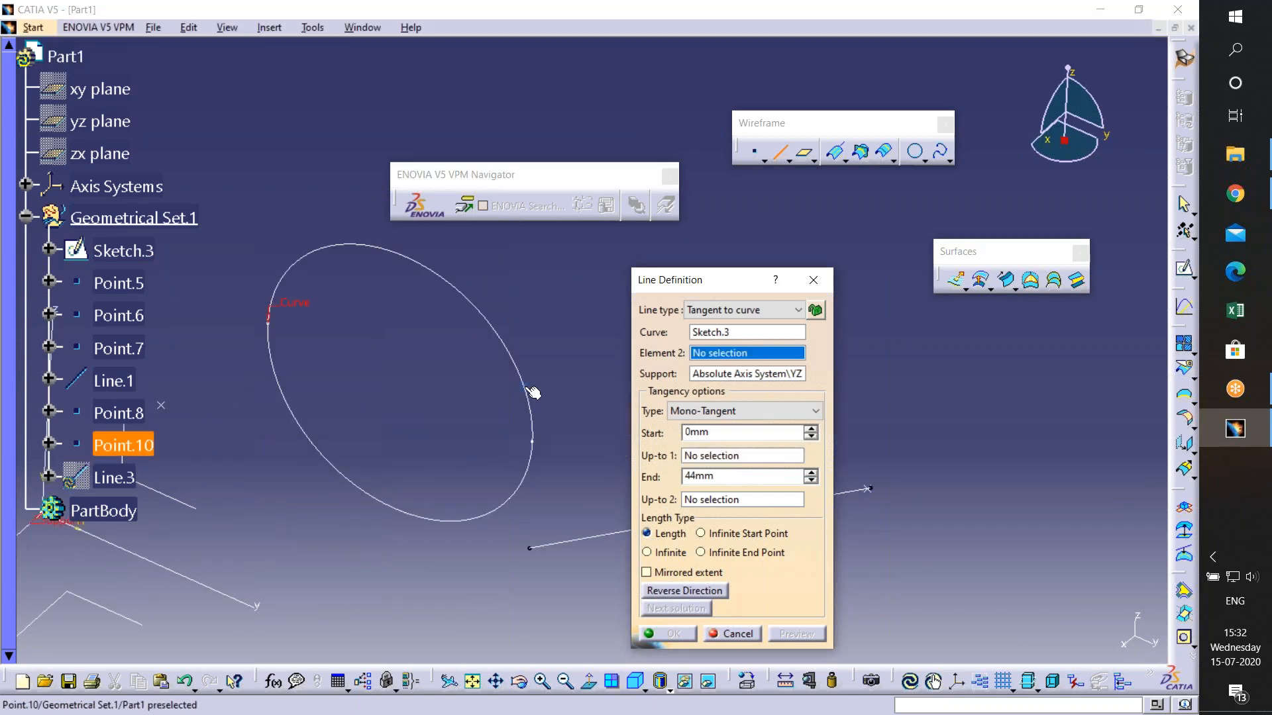
click(534, 394)
middle_drag(521, 460, 545, 530)
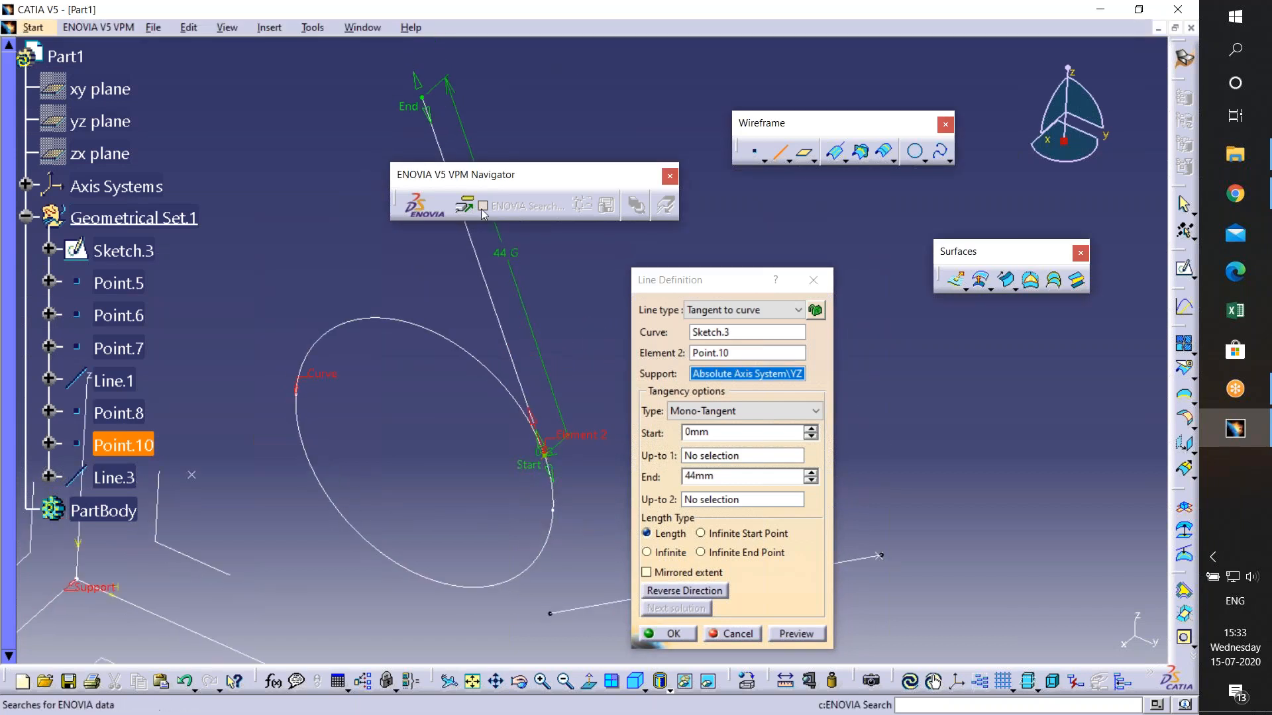
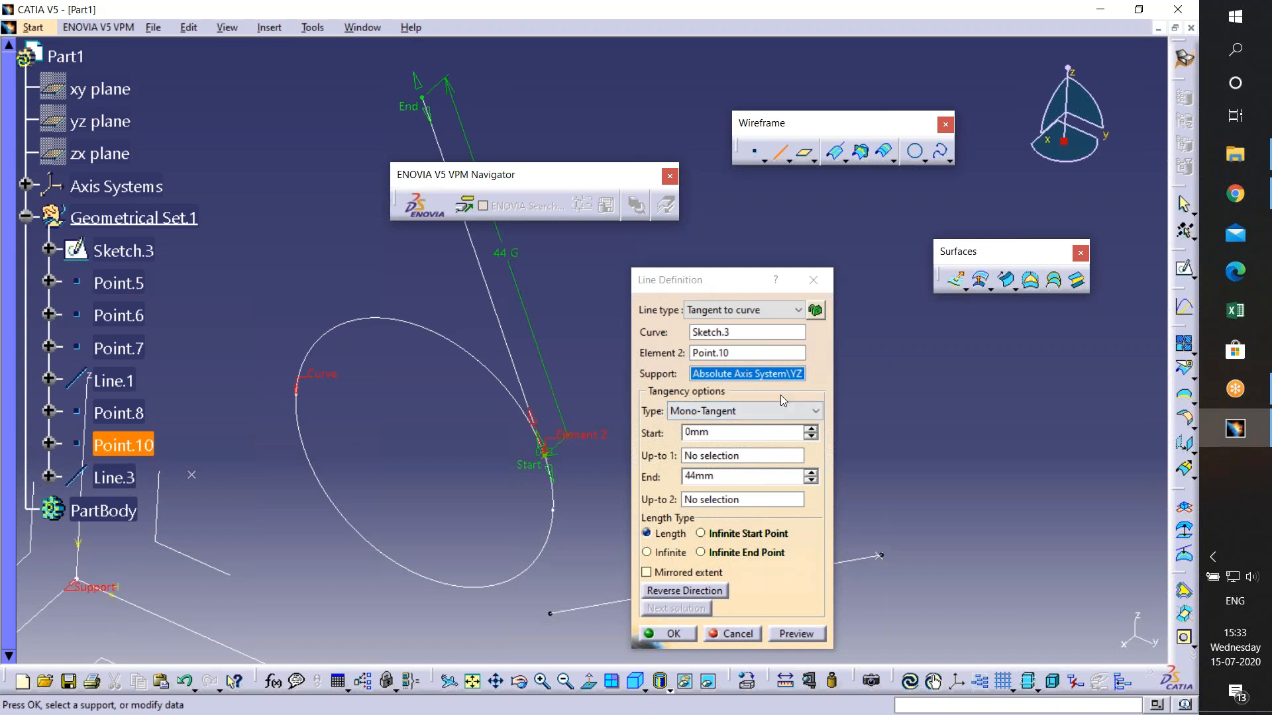
- View the tangency type options and cancel the tangent line
click(717, 414)
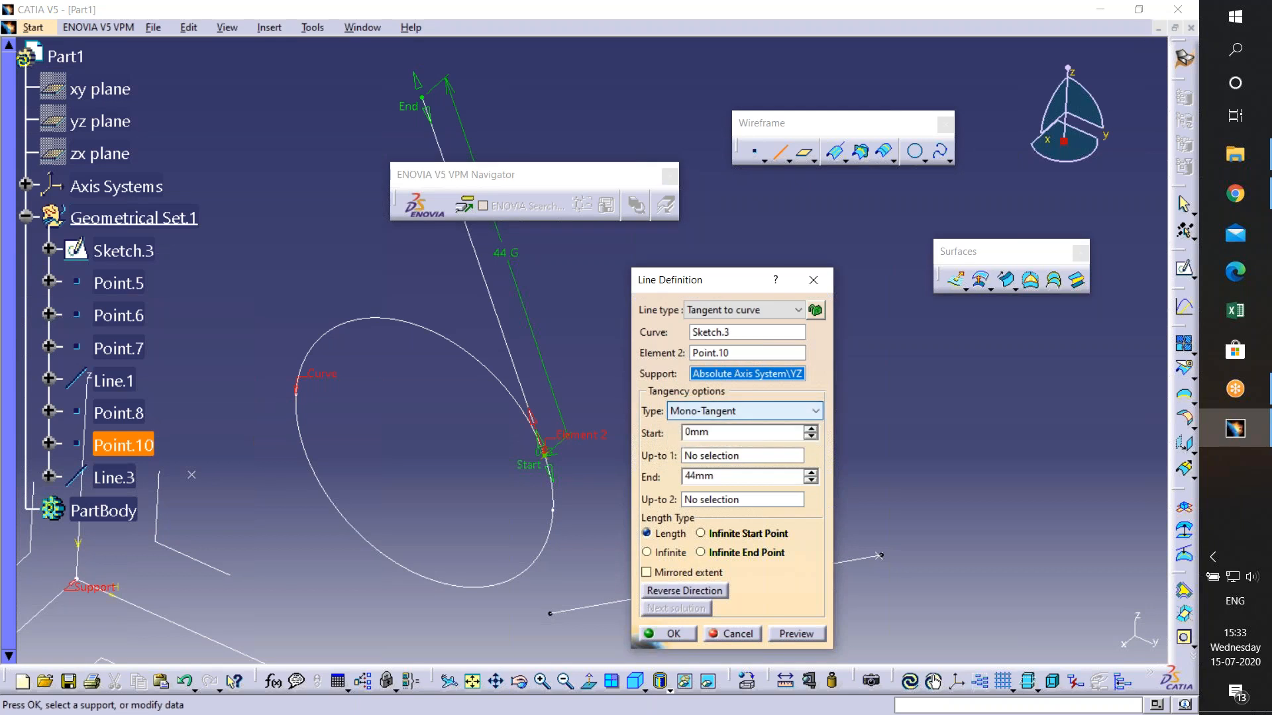
click(719, 416)
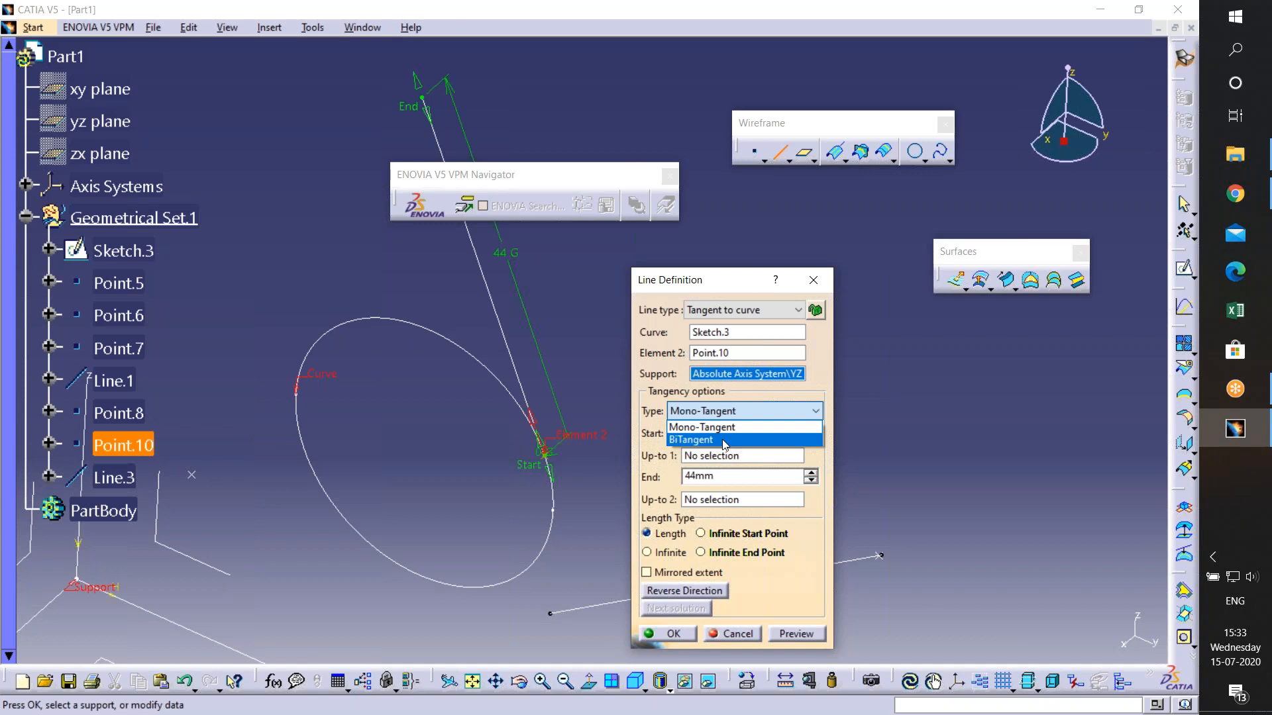
click(728, 637)
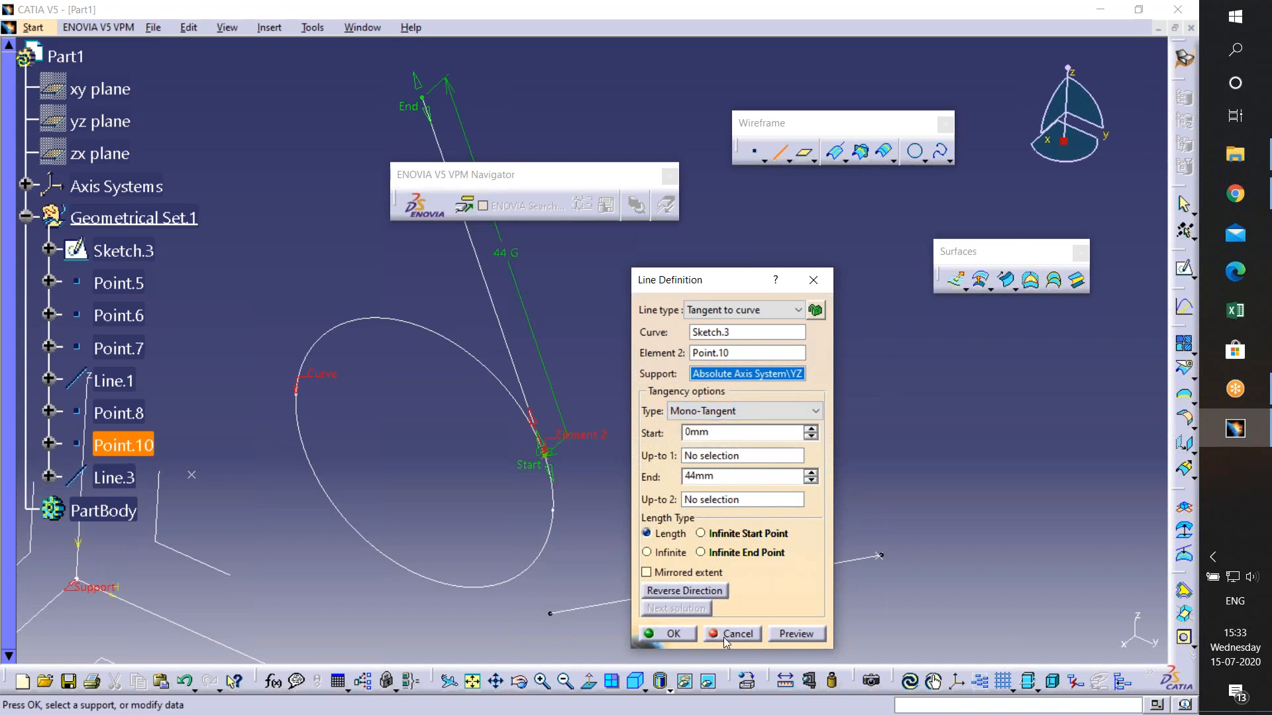
click(727, 635)
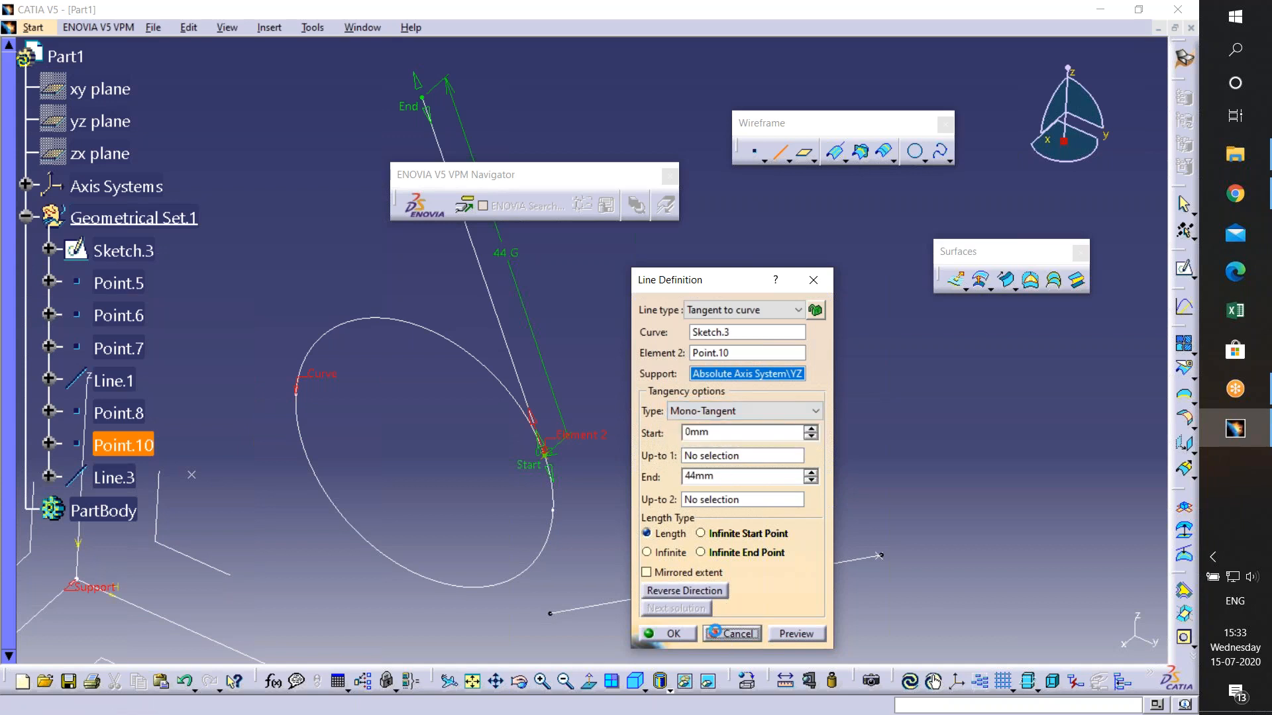
- Create a Center and radius circle of 5 mm radius centred on Point.8, with the YZ plane as support
click(915, 151)
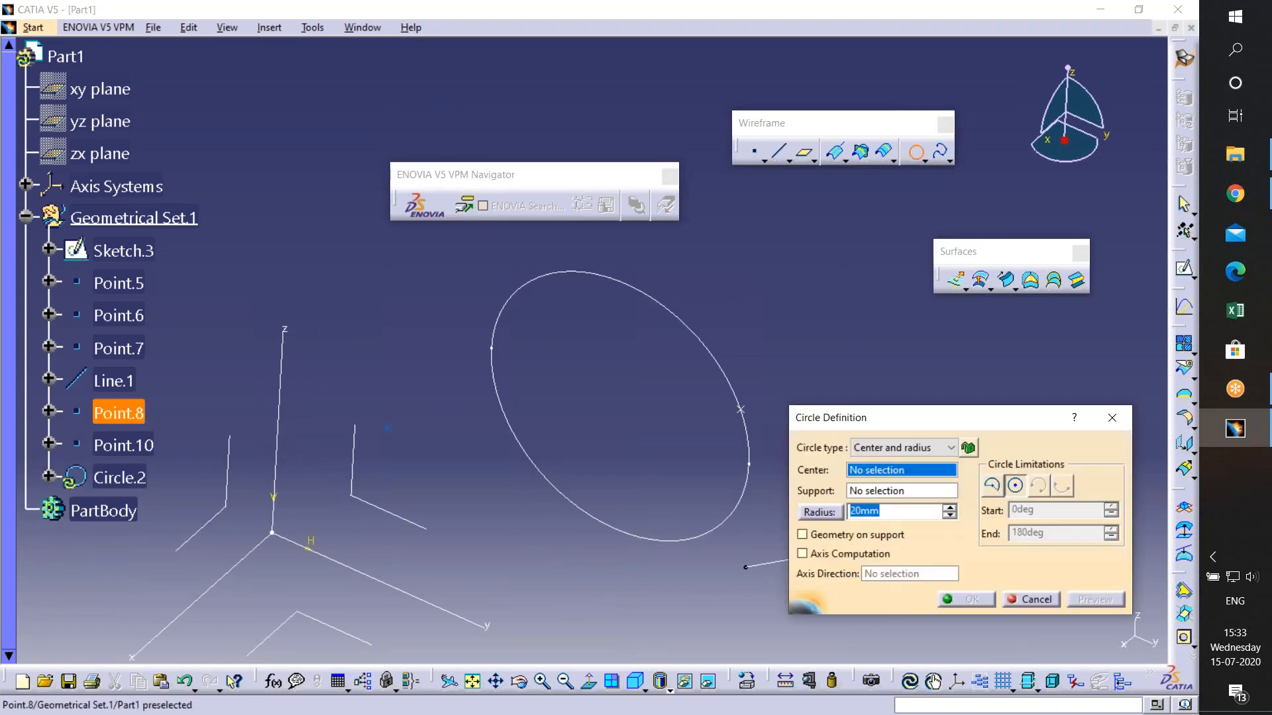
click(389, 429)
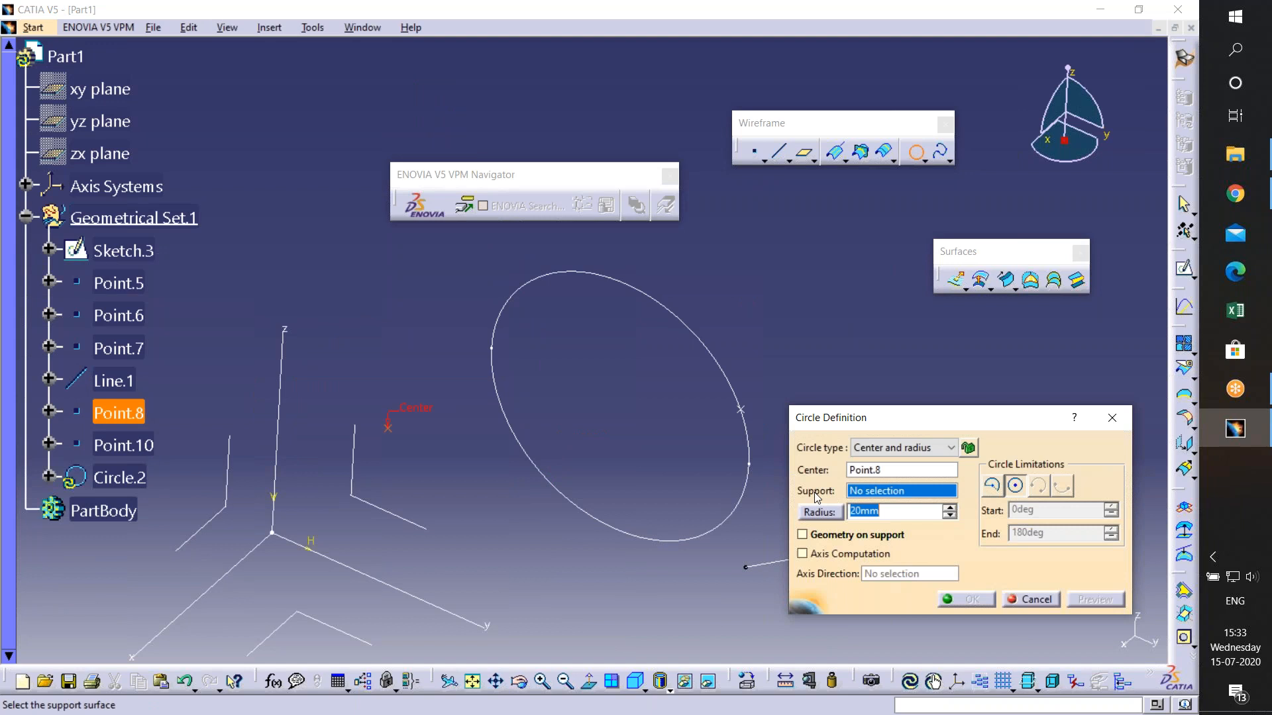
click(372, 512)
key(Down)
key(Down)
key(Down)
key(Down)
key(Down)
key(Down)
key(Down)
key(Down)
key(Down)
key(Down)
key(Down)
key(Down)
key(Down)
key(Down)
key(Down)
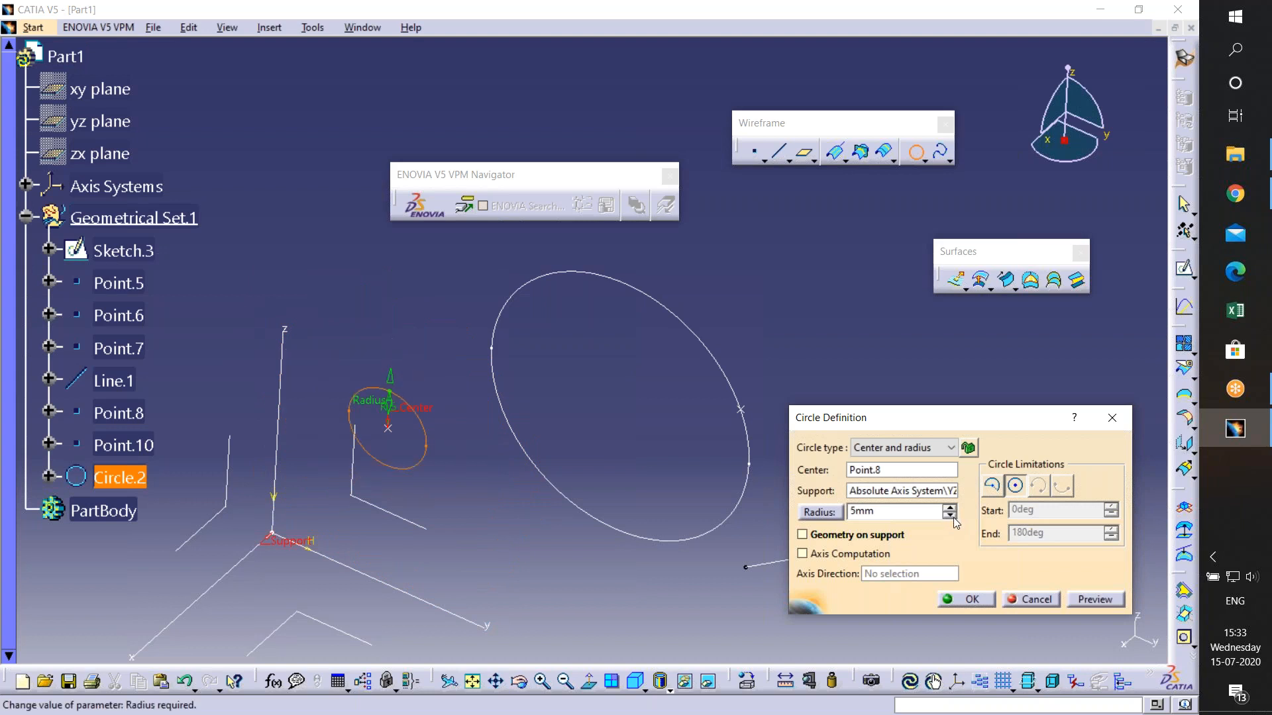
click(984, 599)
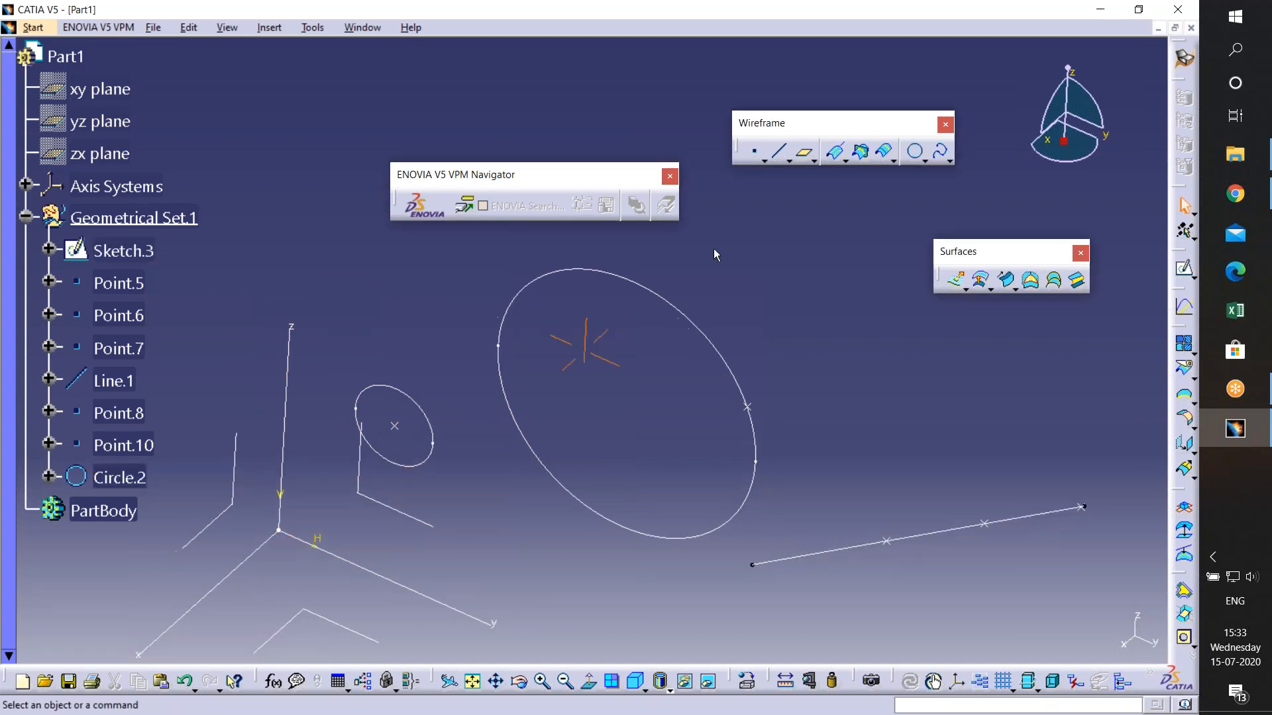
- Try a bitangent line between the large circle sketch and Circle.2, with the YZ plane as support
click(778, 151)
click(742, 311)
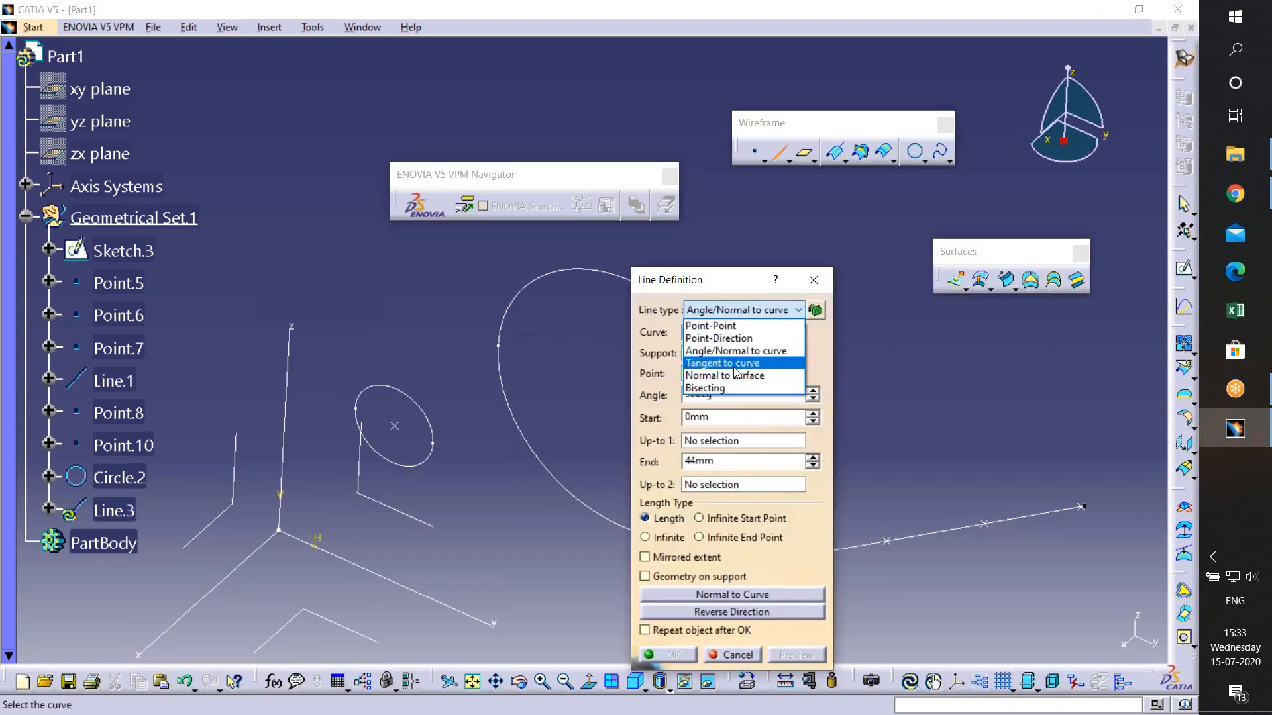
click(733, 365)
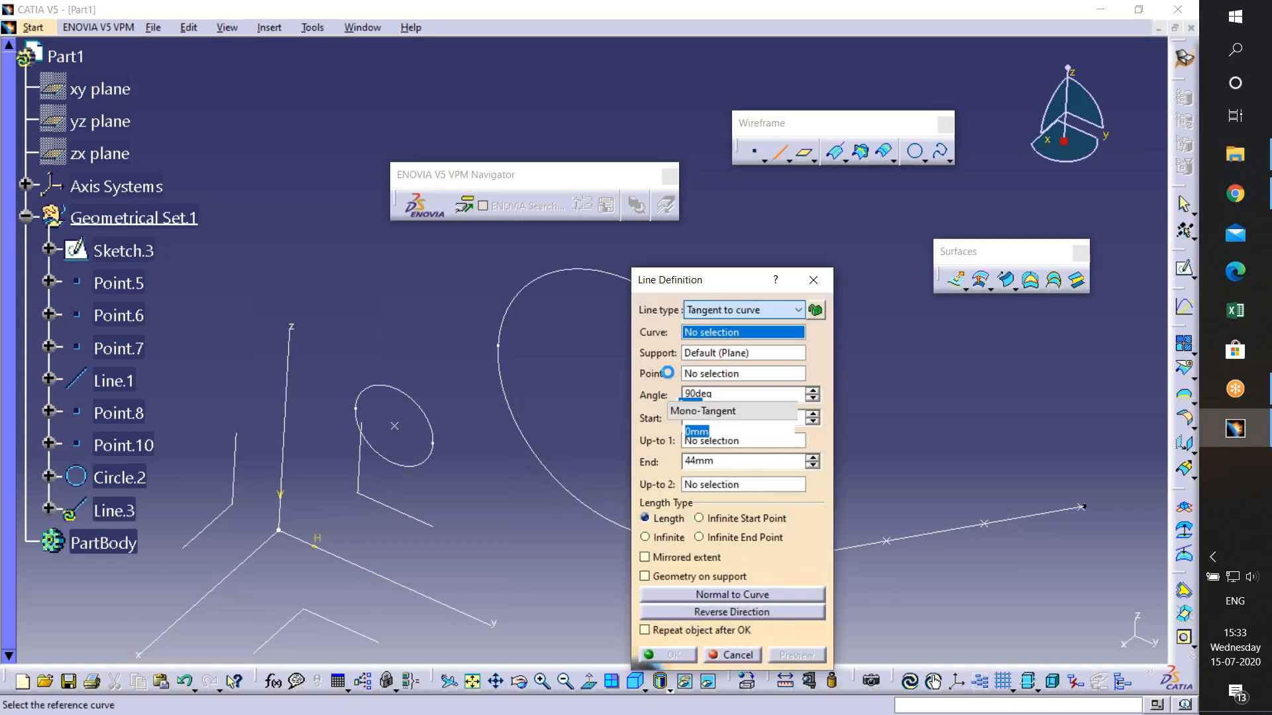
click(538, 289)
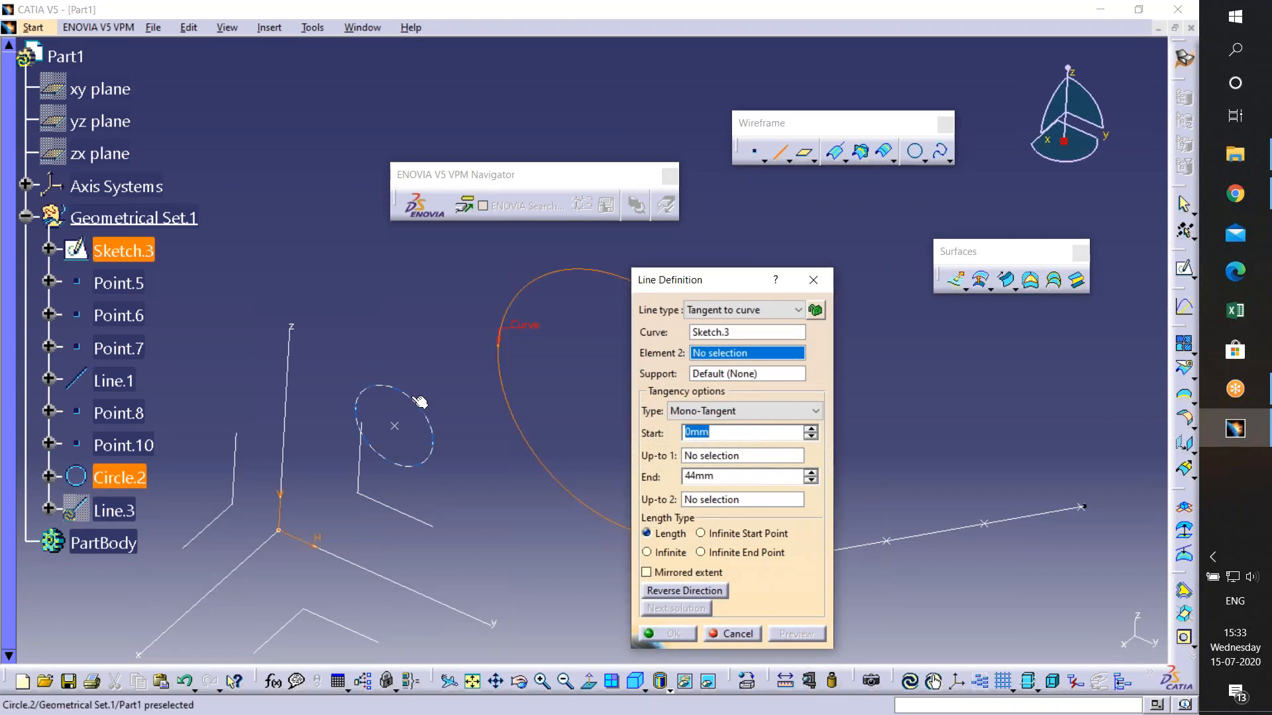
click(419, 402)
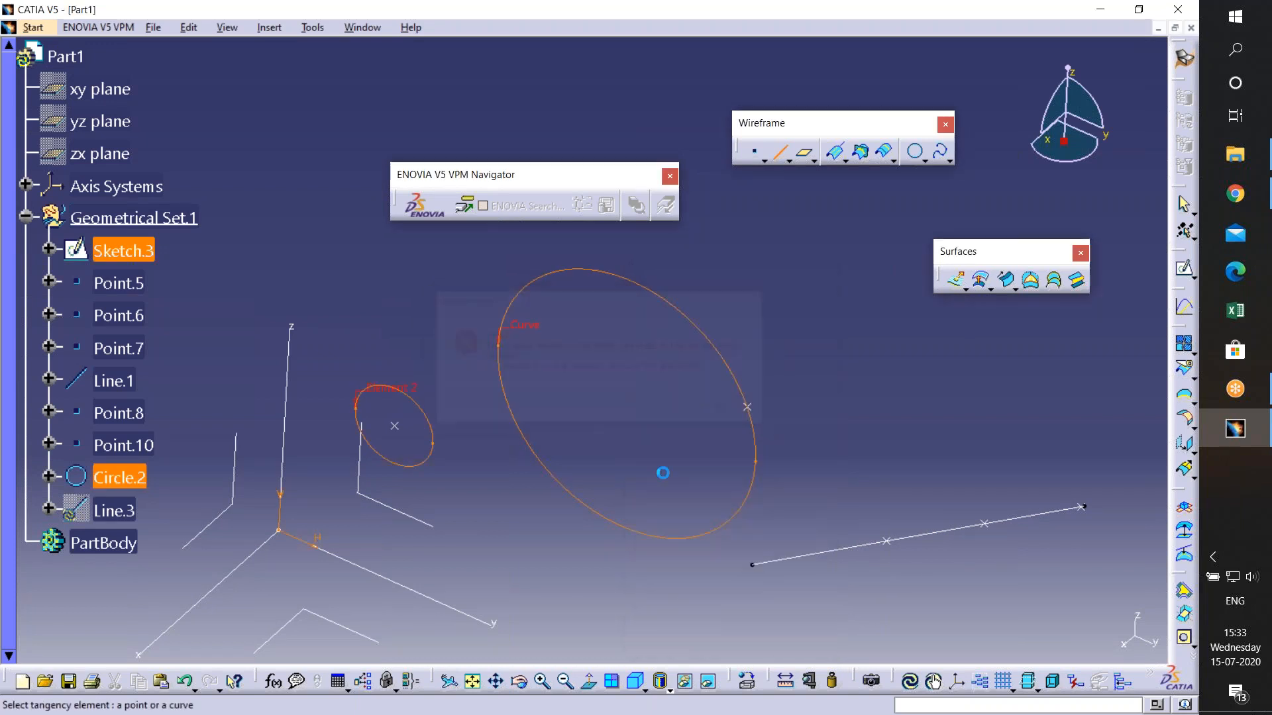
middle_drag(603, 387, 479, 327)
click(667, 633)
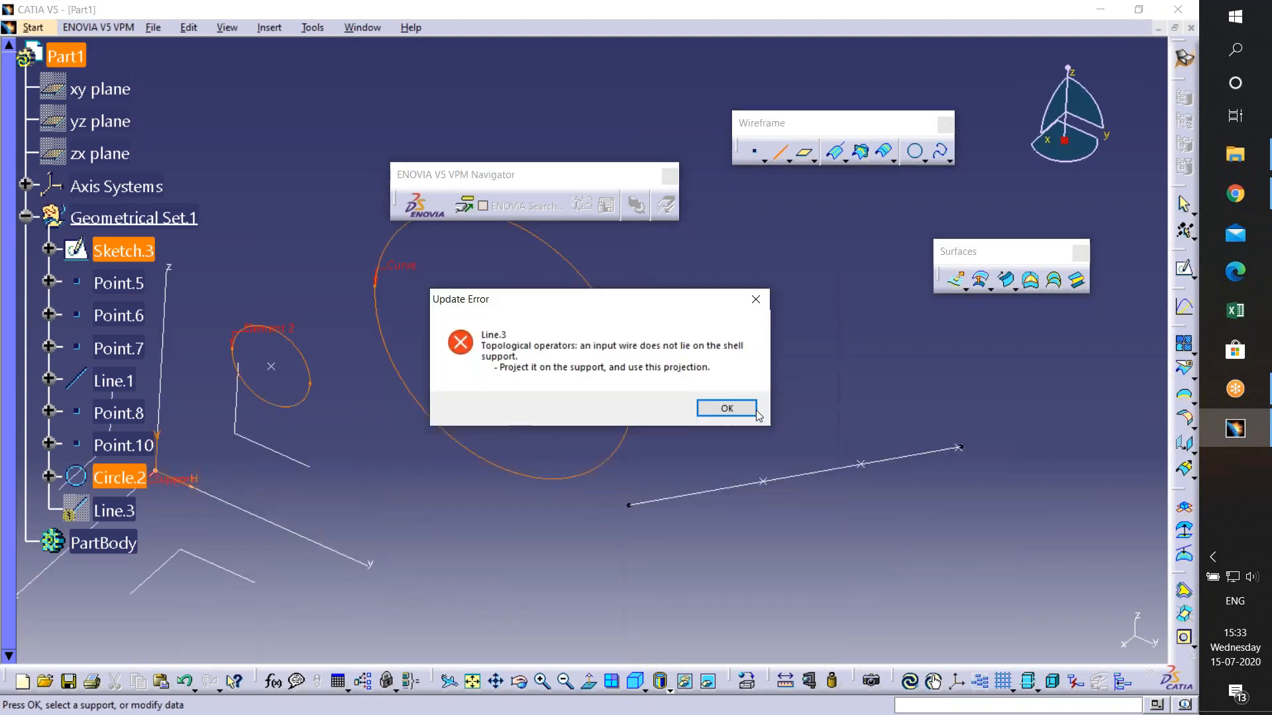
click(754, 409)
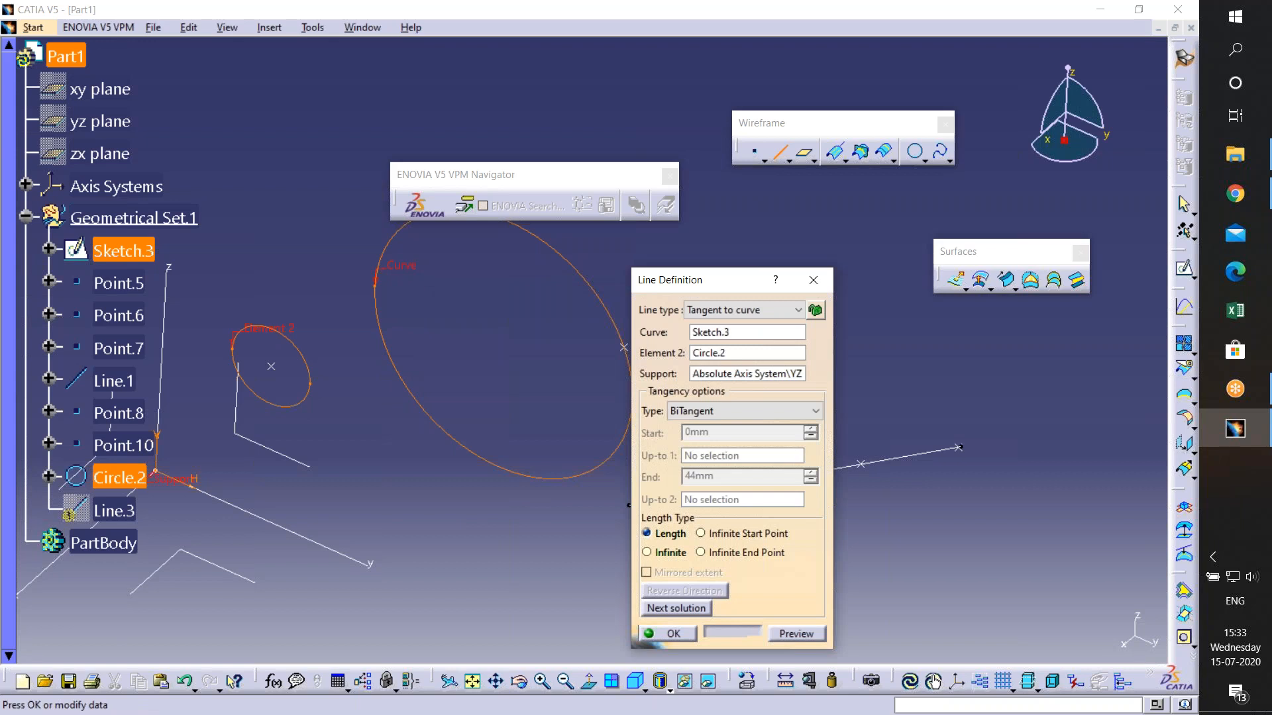
click(732, 633)
- Undo the creation of the 5 mm radius circle and the On curve point
mouse_move(616, 451)
middle_down()
mouse_move(454, 458)
mouse_move(534, 400)
mouse_move(918, 412)
middle_up()
key(ctrl+z)
key(ctrl+z)
- Sketch a circle of about 8.6 mm radius on the YZ plane, between the axis origin and the large circle, and exit the sketch
click(596, 475)
click(1184, 269)
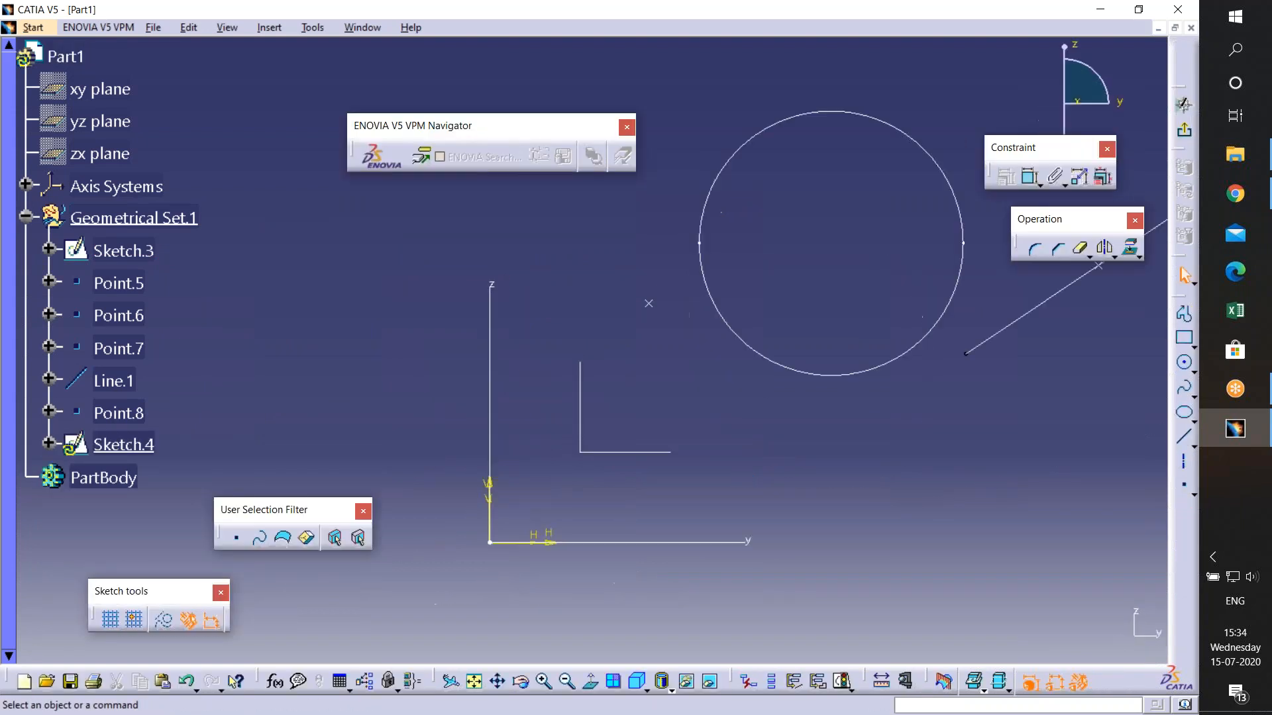
click(1183, 362)
click(588, 445)
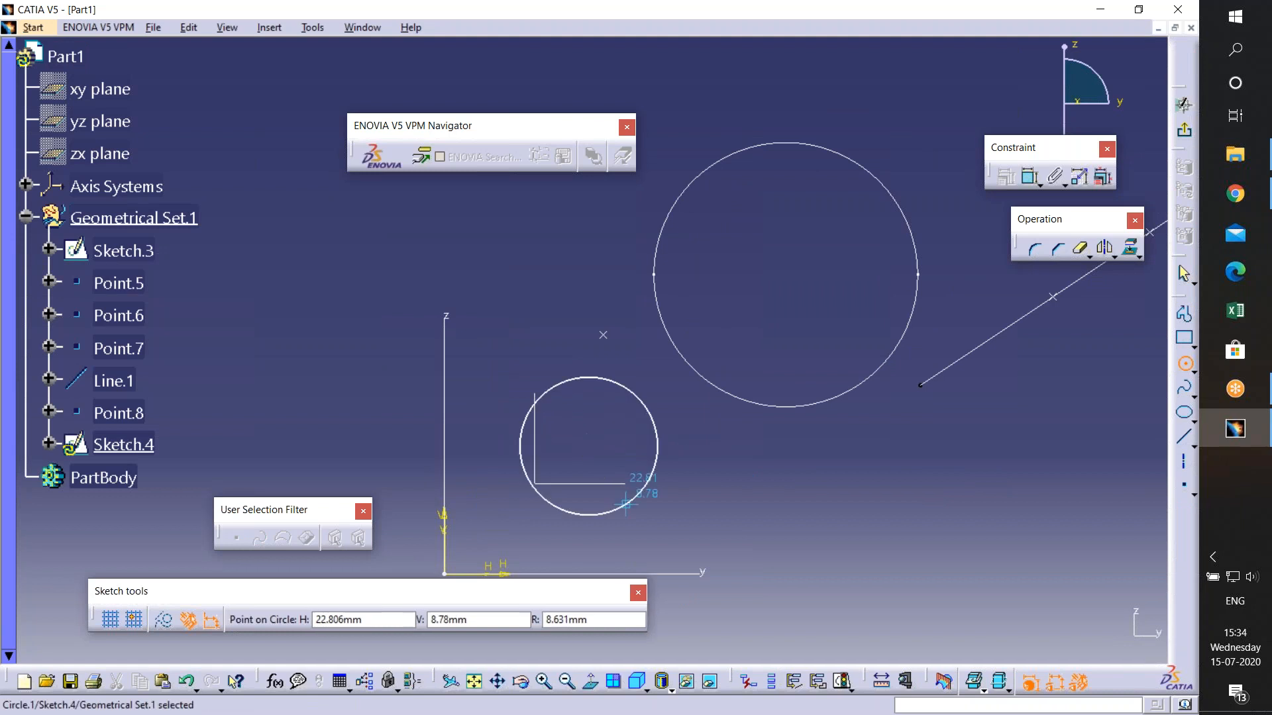
click(625, 505)
click(1183, 104)
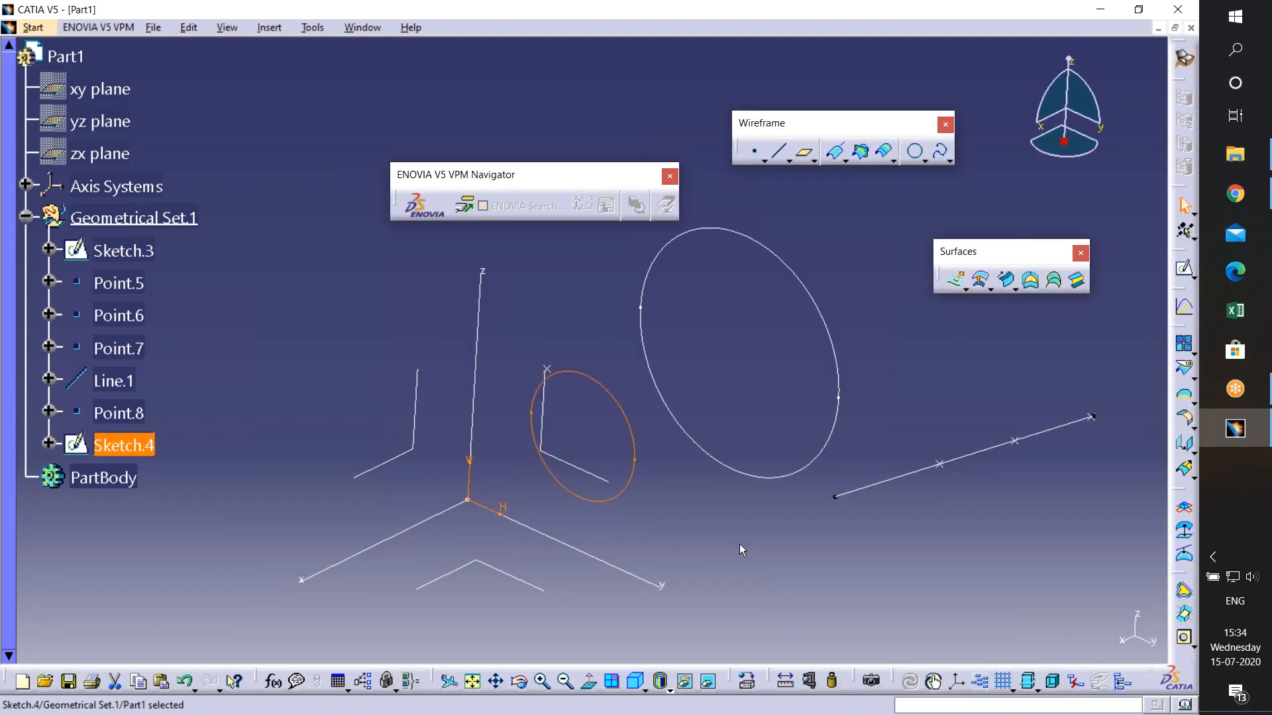
- Define a Tangent to curve line with Sketch.3 as the curve and Sketch.4 as the second element, keeping the default support
click(782, 154)
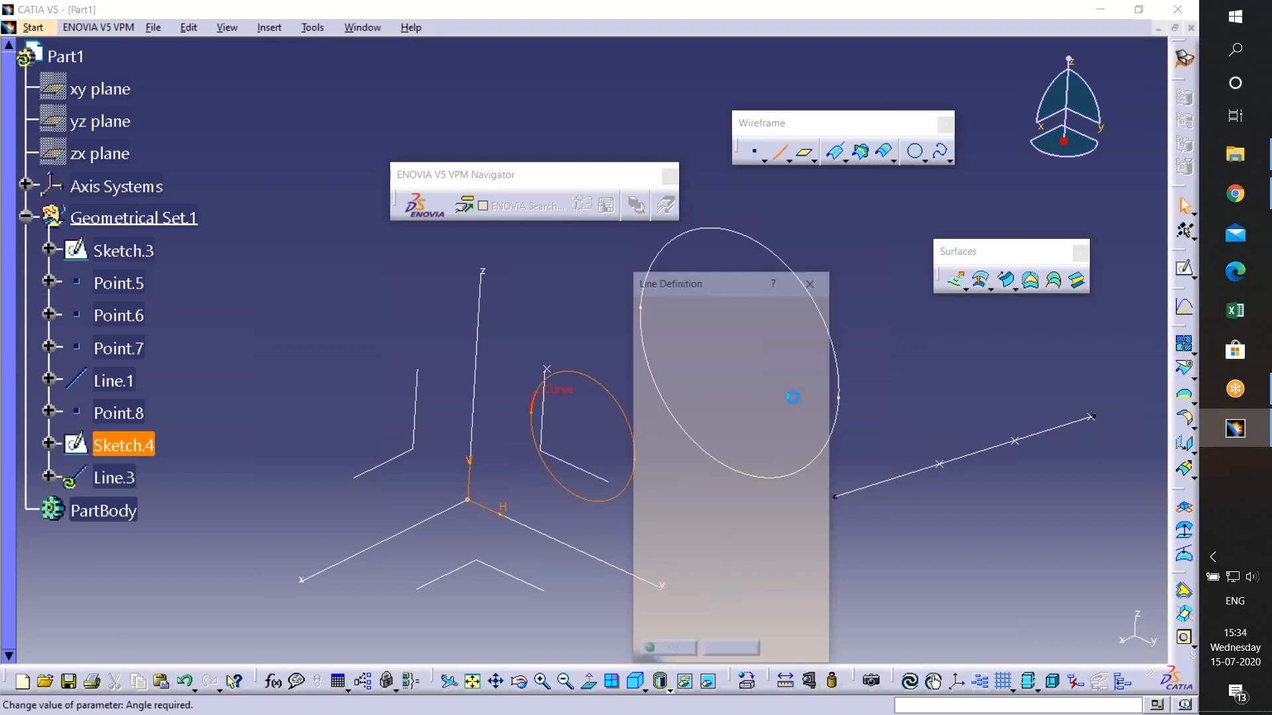
drag(720, 290, 906, 274)
click(927, 295)
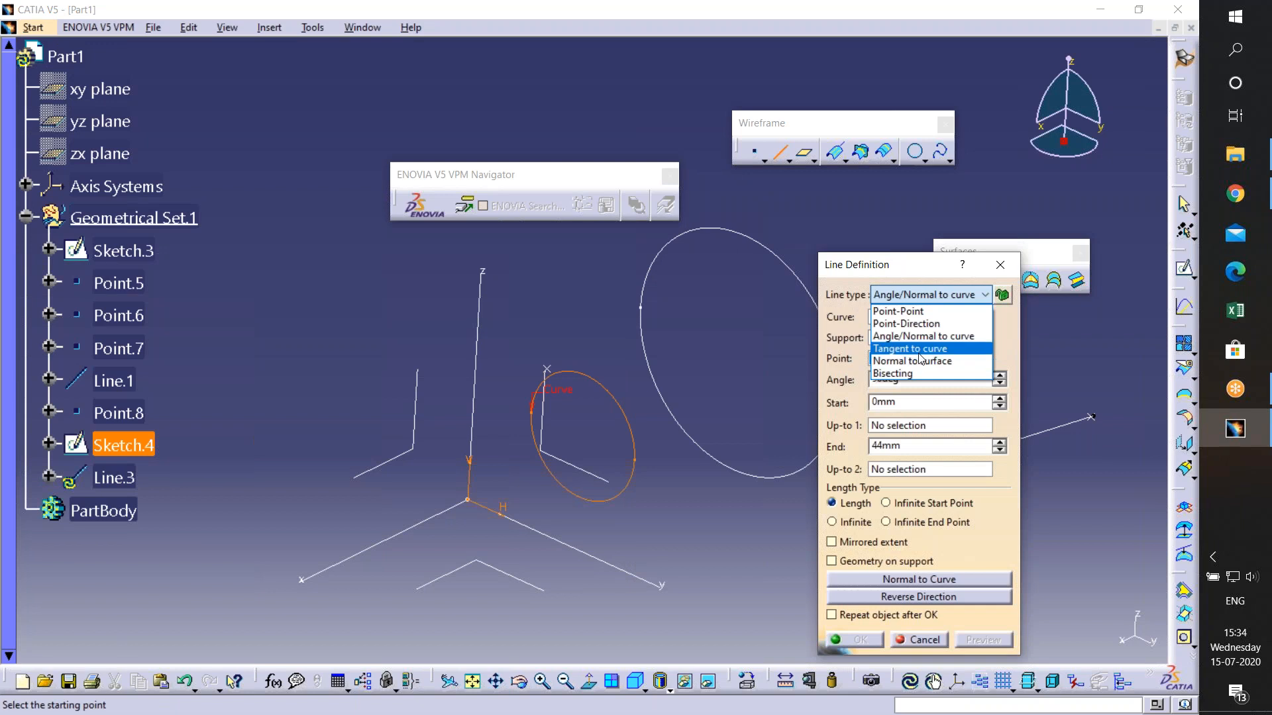
click(910, 348)
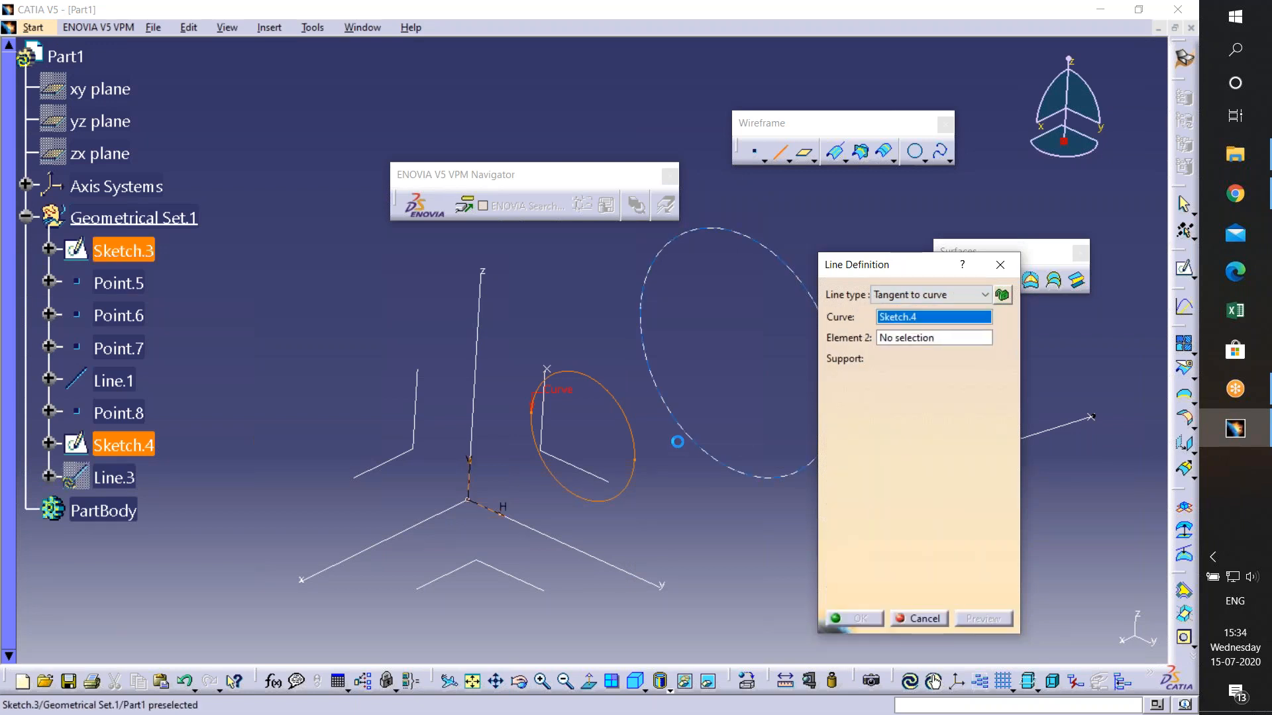
middle_drag(678, 443, 594, 456)
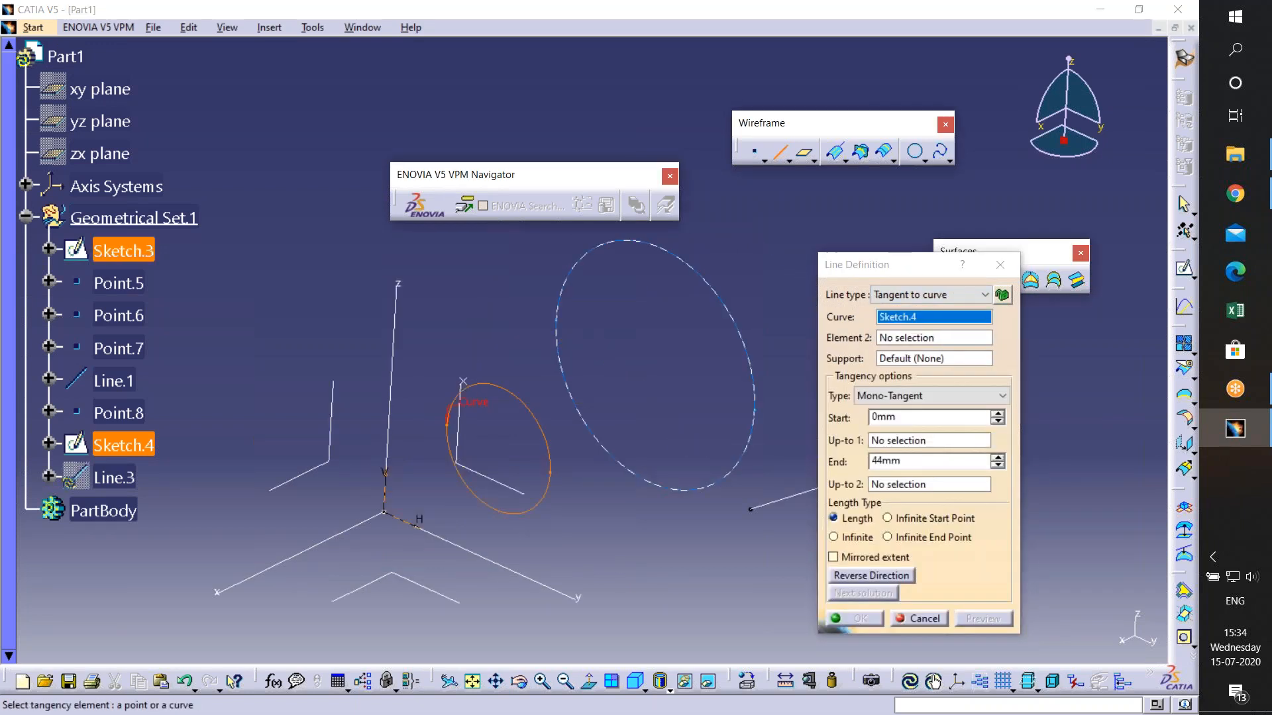
click(571, 371)
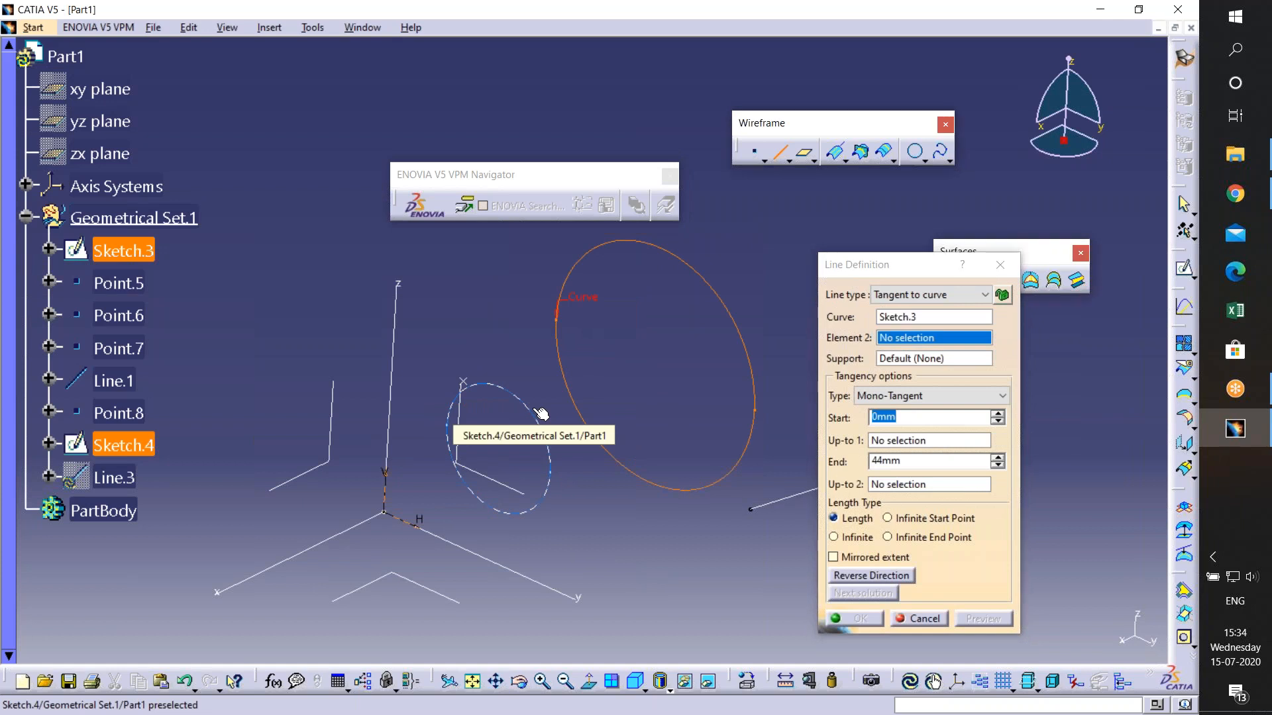
click(542, 414)
middle_drag(553, 375, 620, 400)
middle_drag(703, 424, 620, 476)
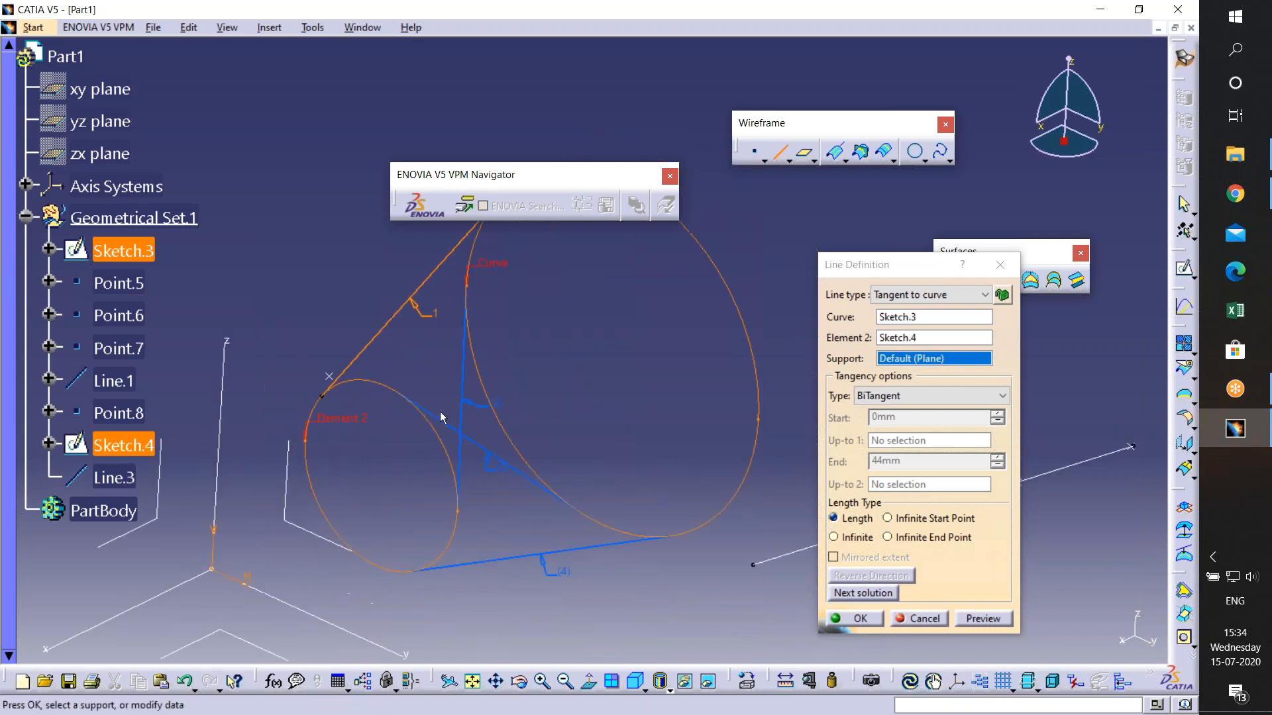
- Cycle through the bitangent solutions to the fourth, below both circles, and create the line
click(885, 594)
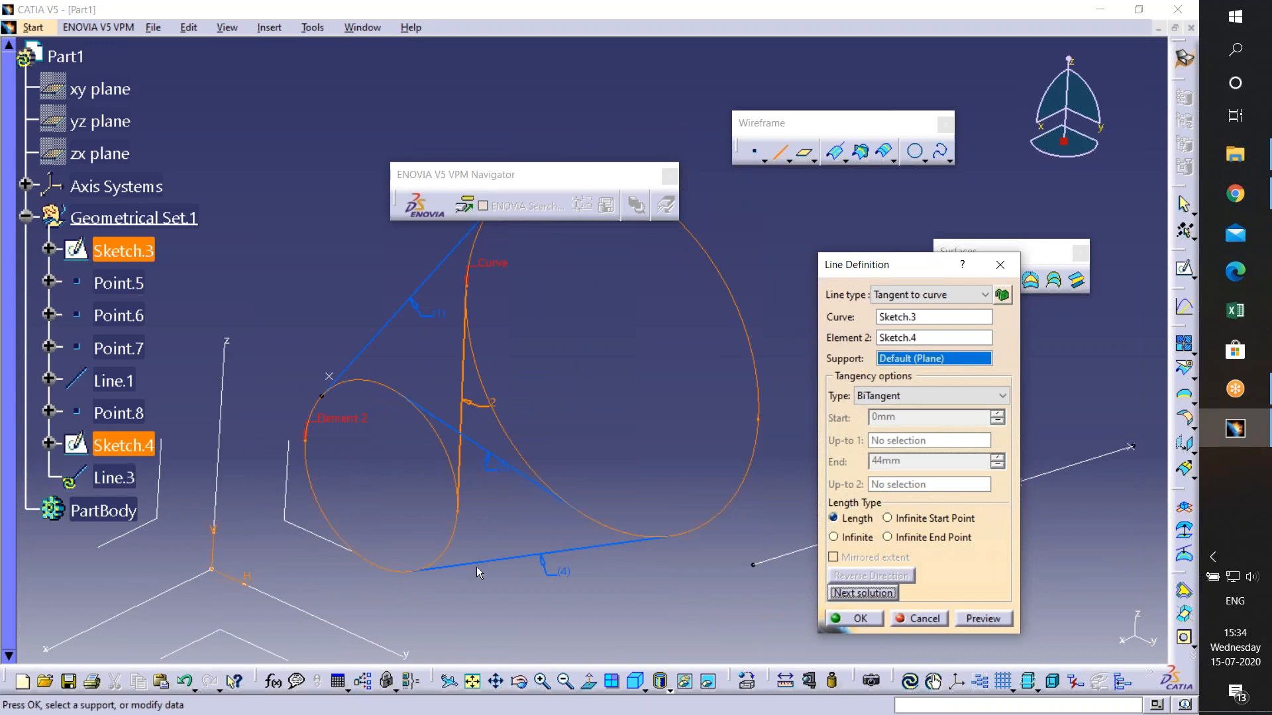
click(863, 593)
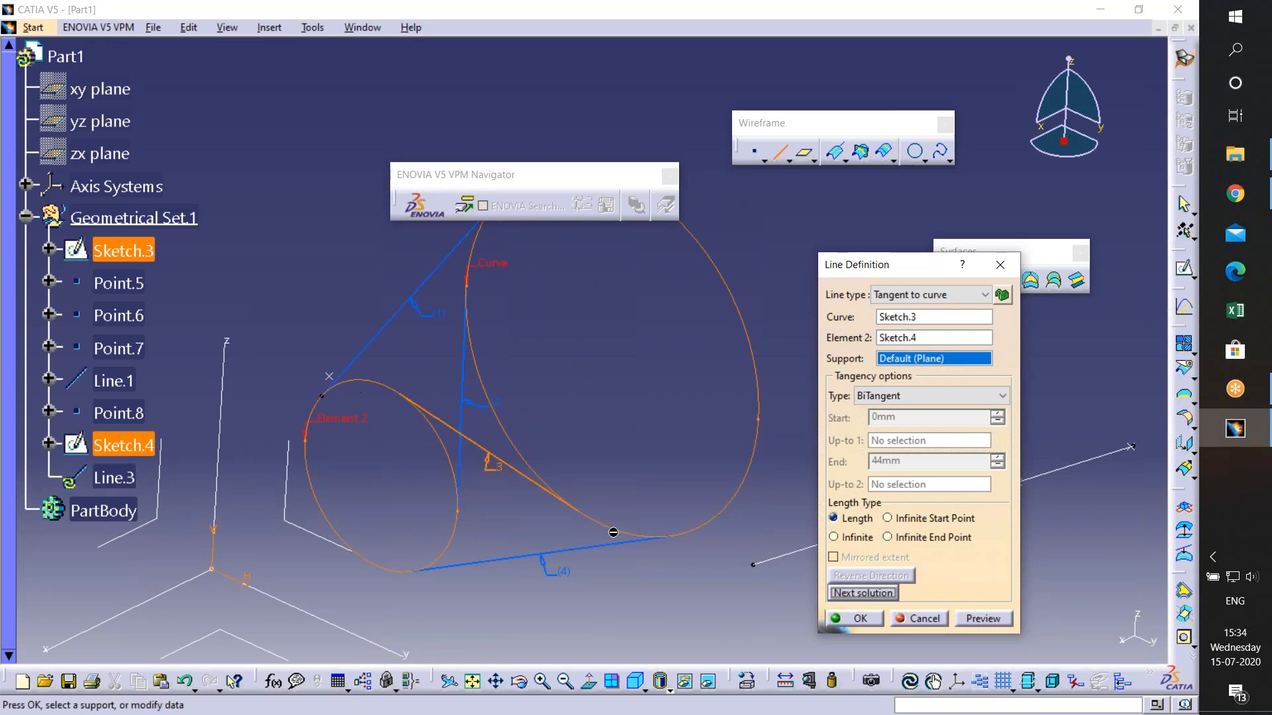
click(863, 593)
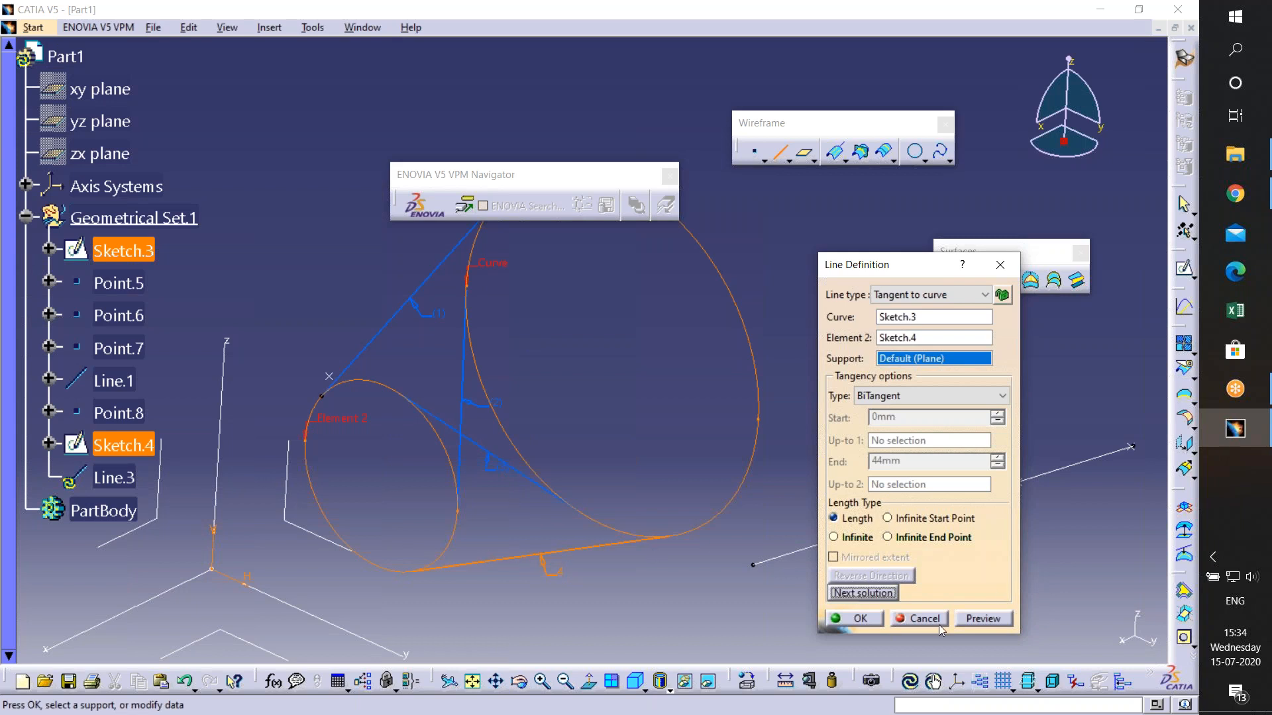
click(981, 623)
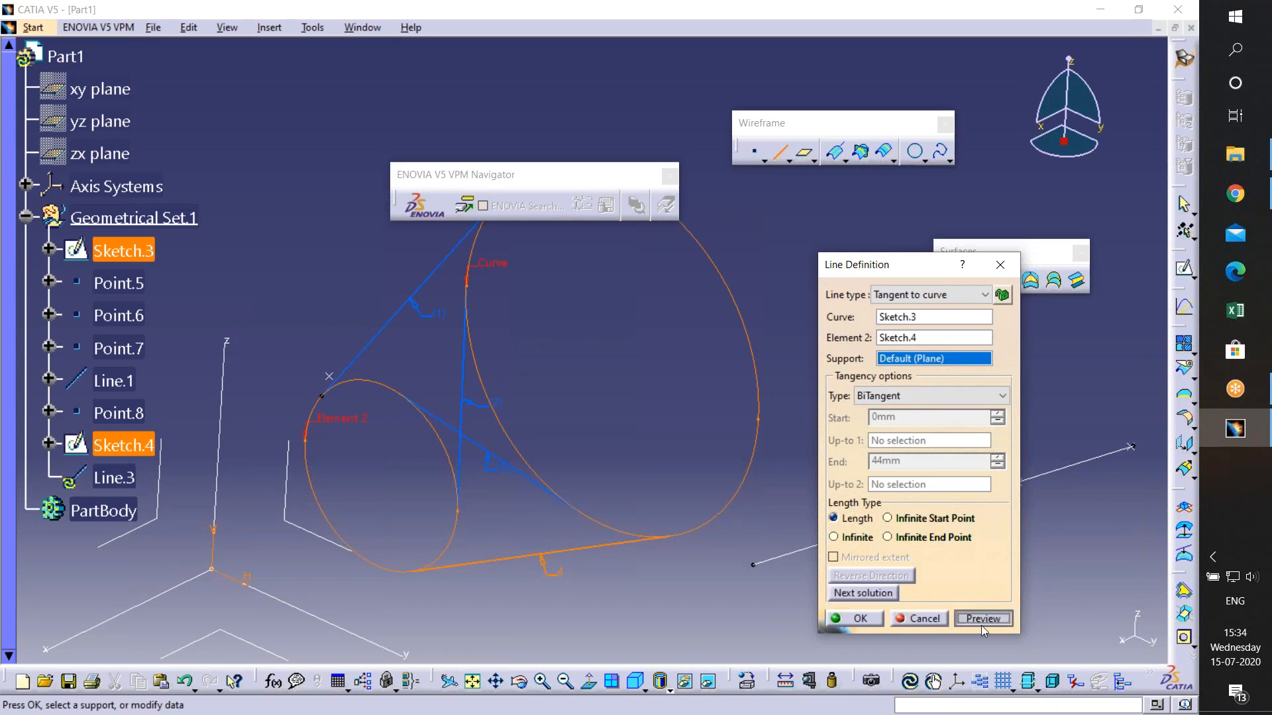
click(855, 619)
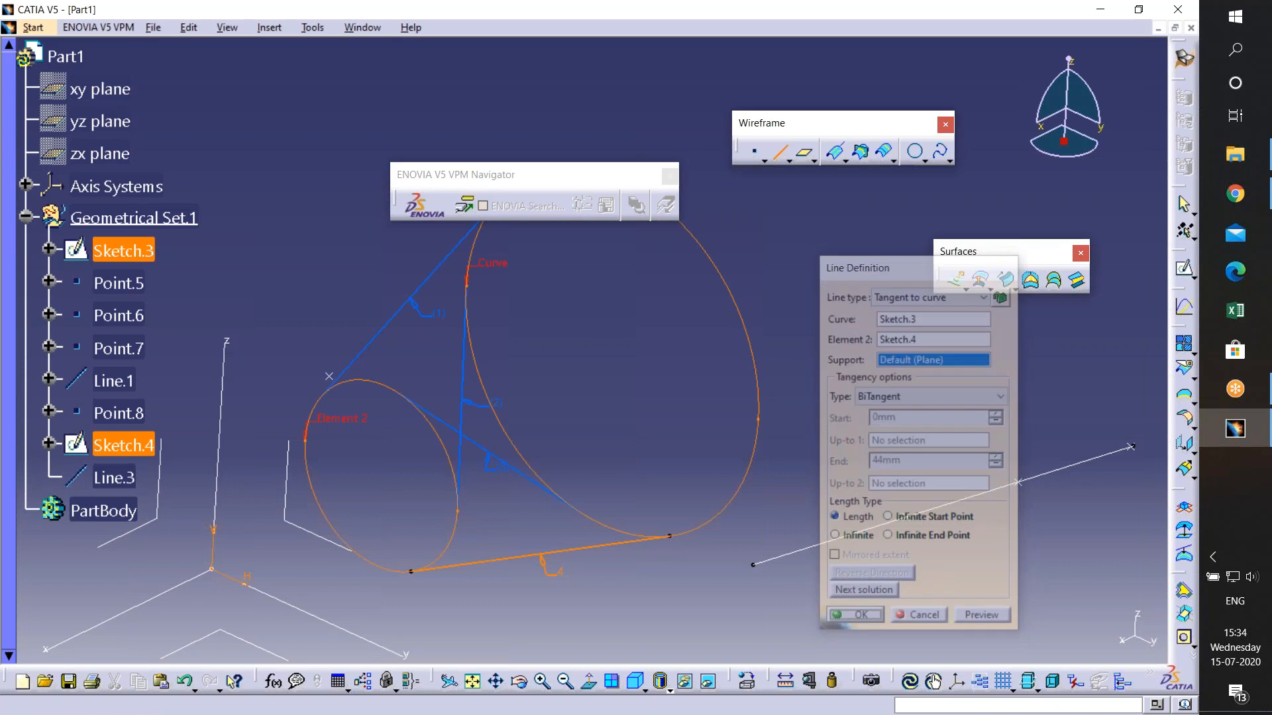
- Undo the bitangent line between the two circle sketches
middle_drag(732, 453, 749, 391)
click(753, 403)
double_click(712, 379)
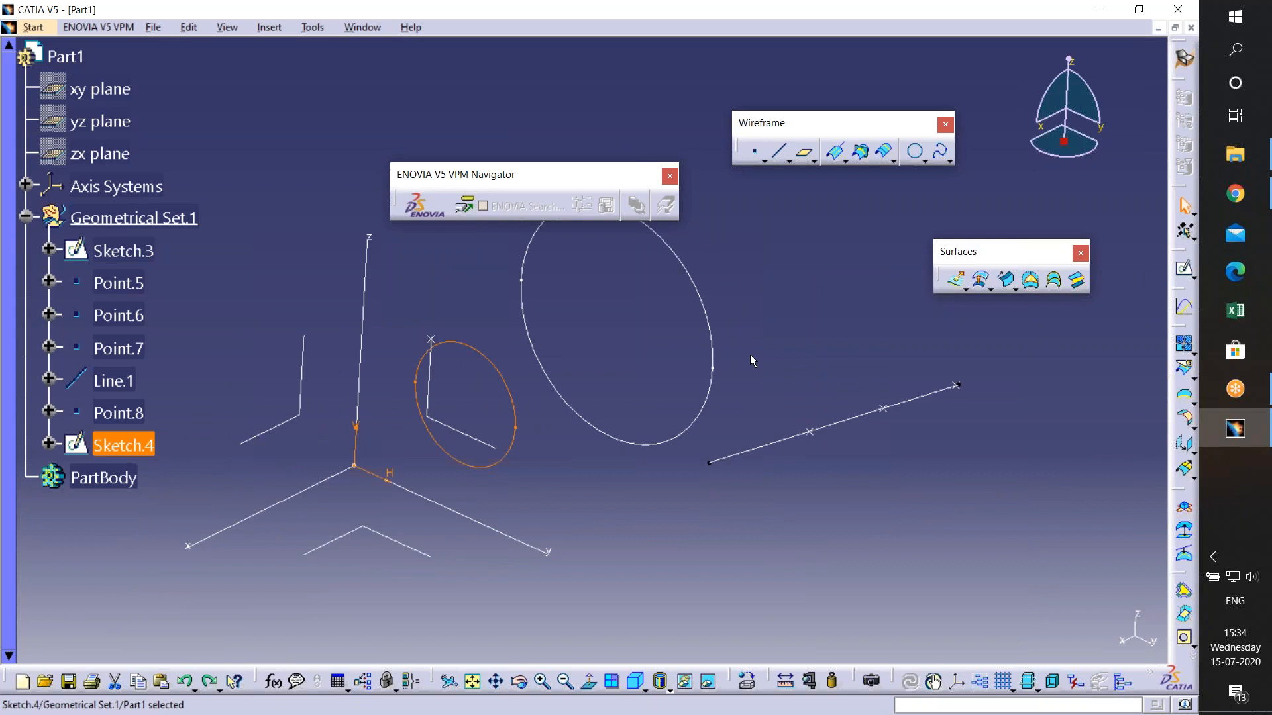
- Set up the Tangent to curve line again from Sketch.3 to Sketch.4 with the default support, and examine the four tangent solutions
middle_drag(582, 340, 627, 415)
click(779, 152)
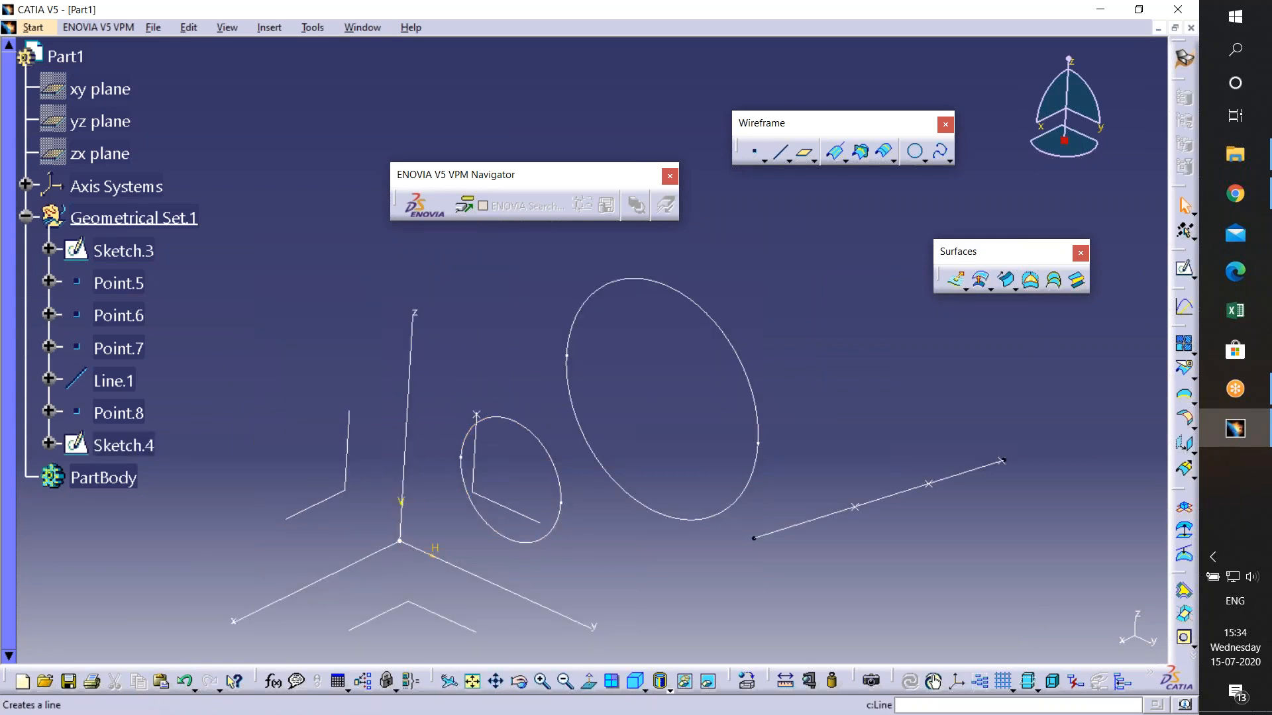
click(927, 294)
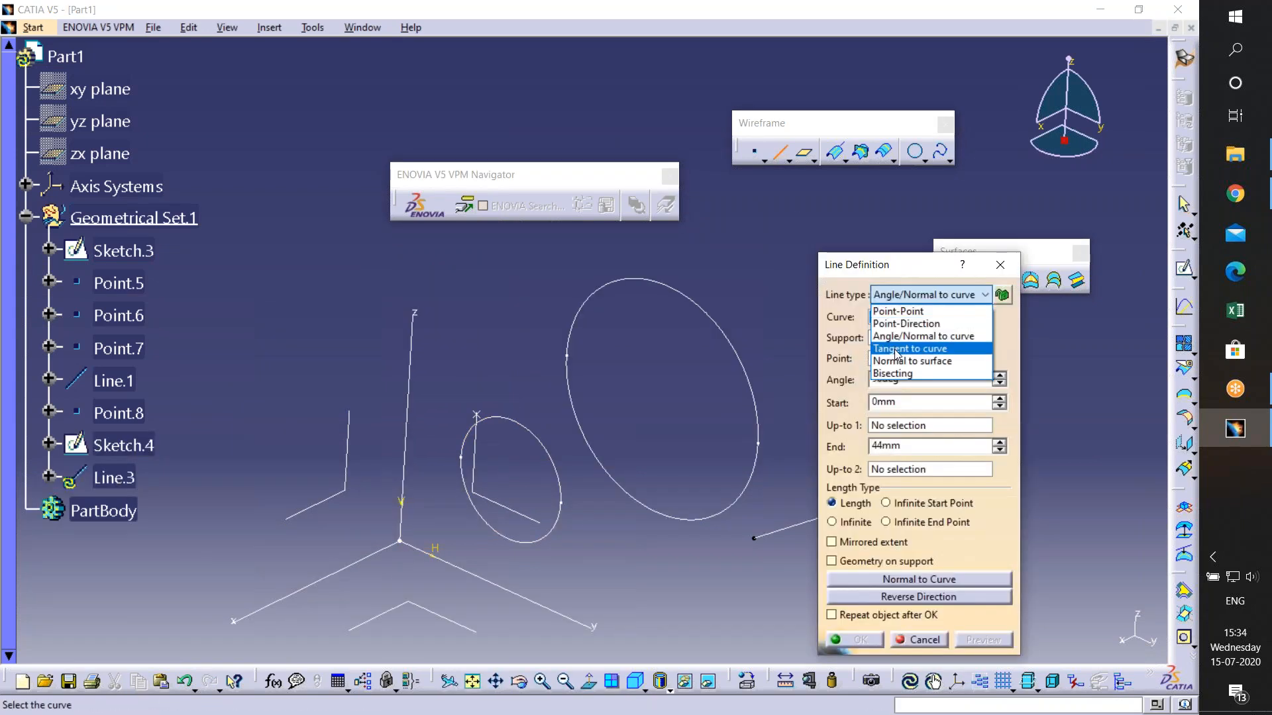
click(895, 349)
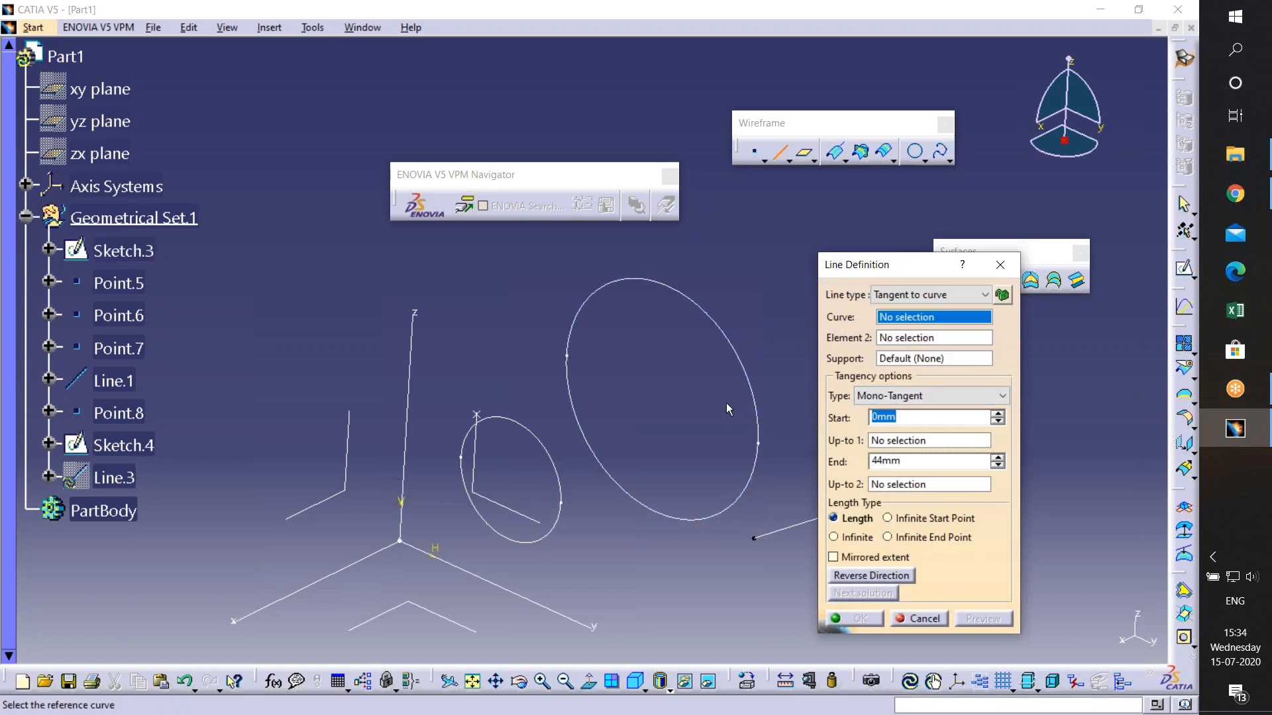
click(756, 383)
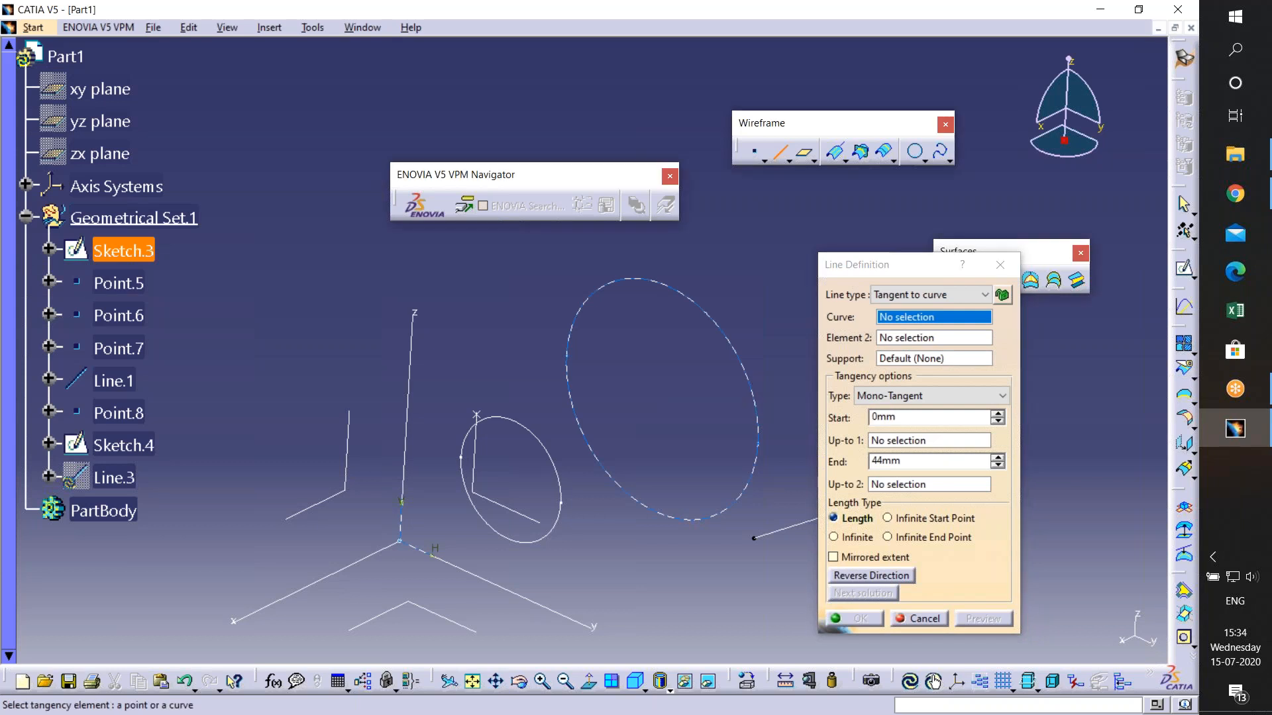
click(555, 452)
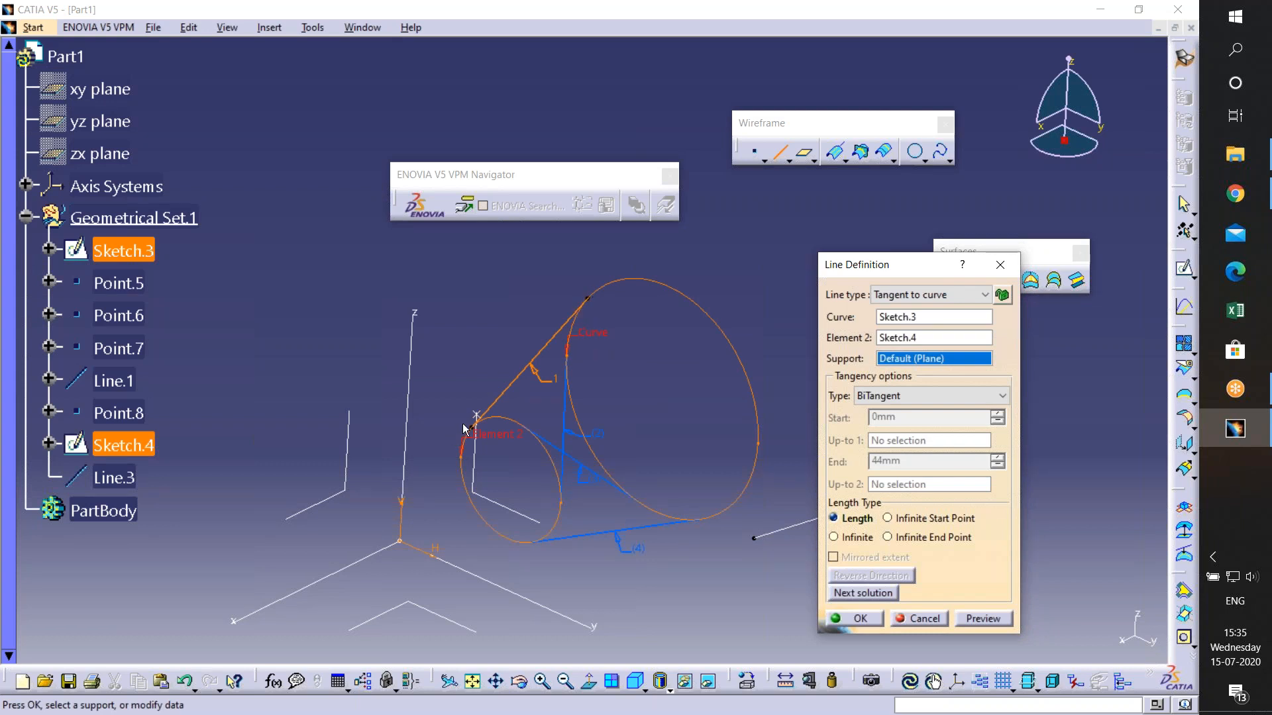
middle_drag(475, 423, 648, 371)
middle_drag(852, 400, 581, 415)
middle_drag(425, 371, 448, 426)
middle_drag(520, 484, 498, 442)
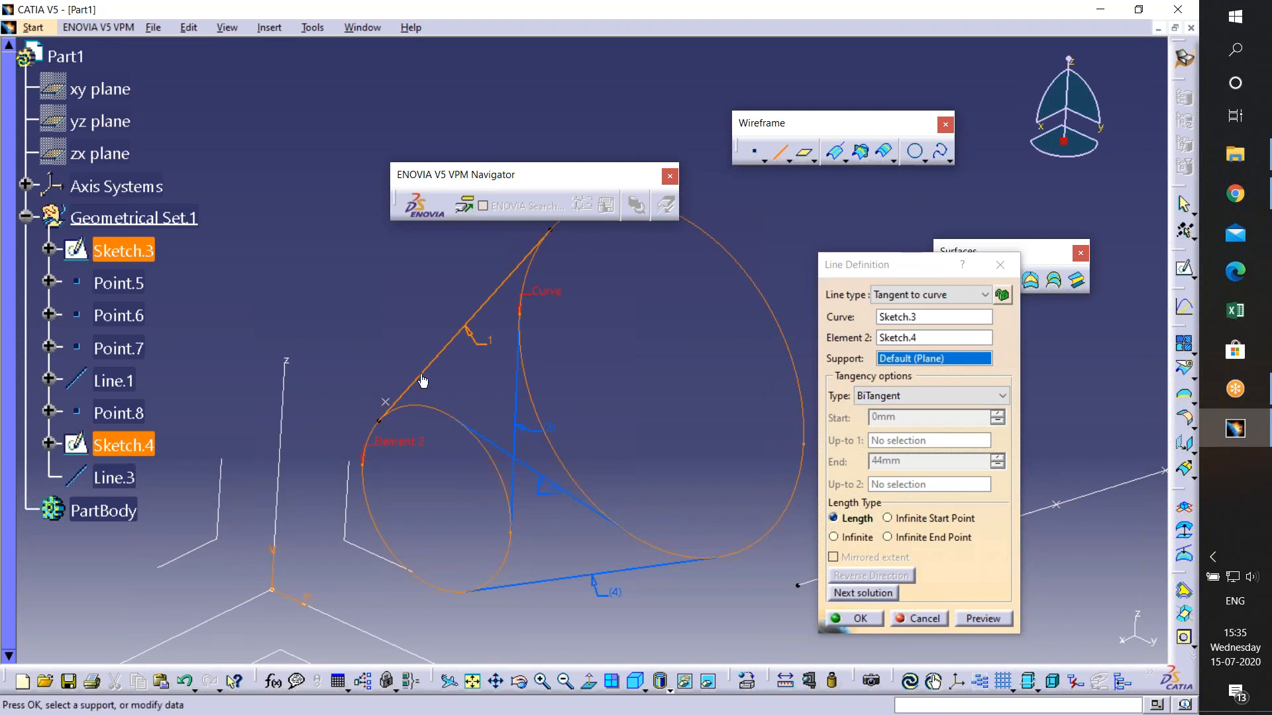
- Switch the bitangent line to solution 4, running along the underside of both circles, and create it
click(868, 593)
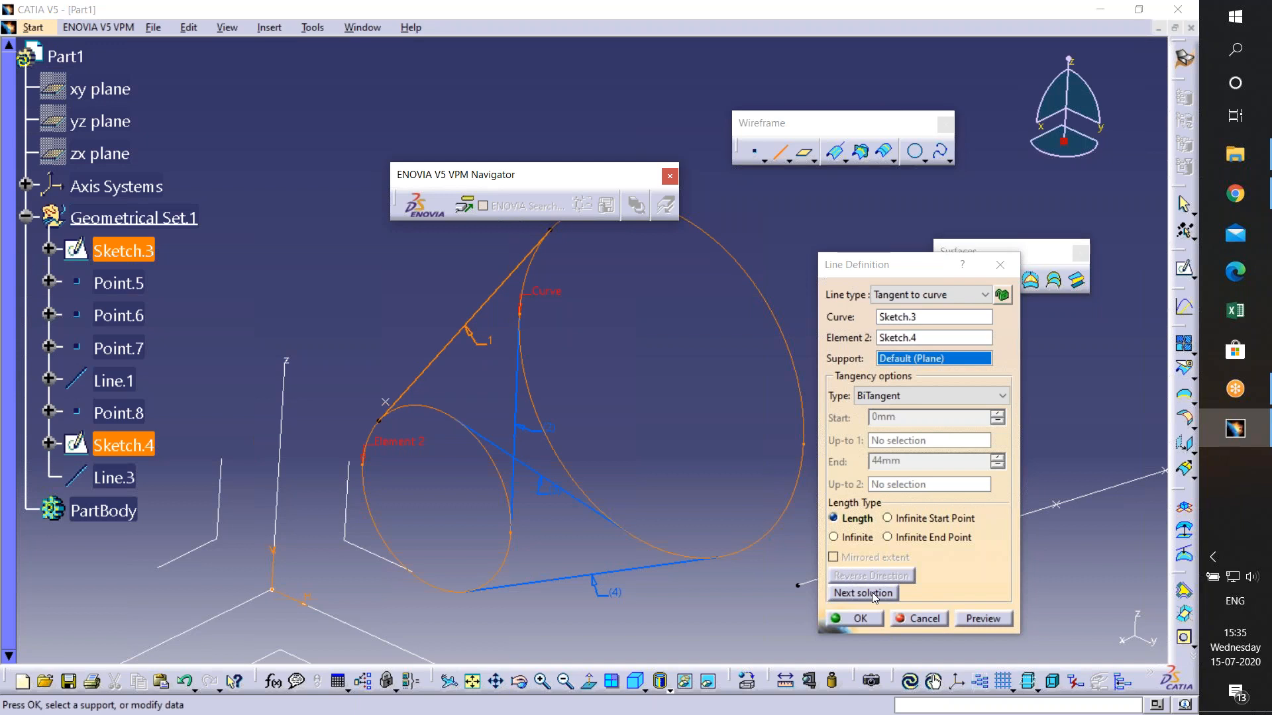
click(869, 594)
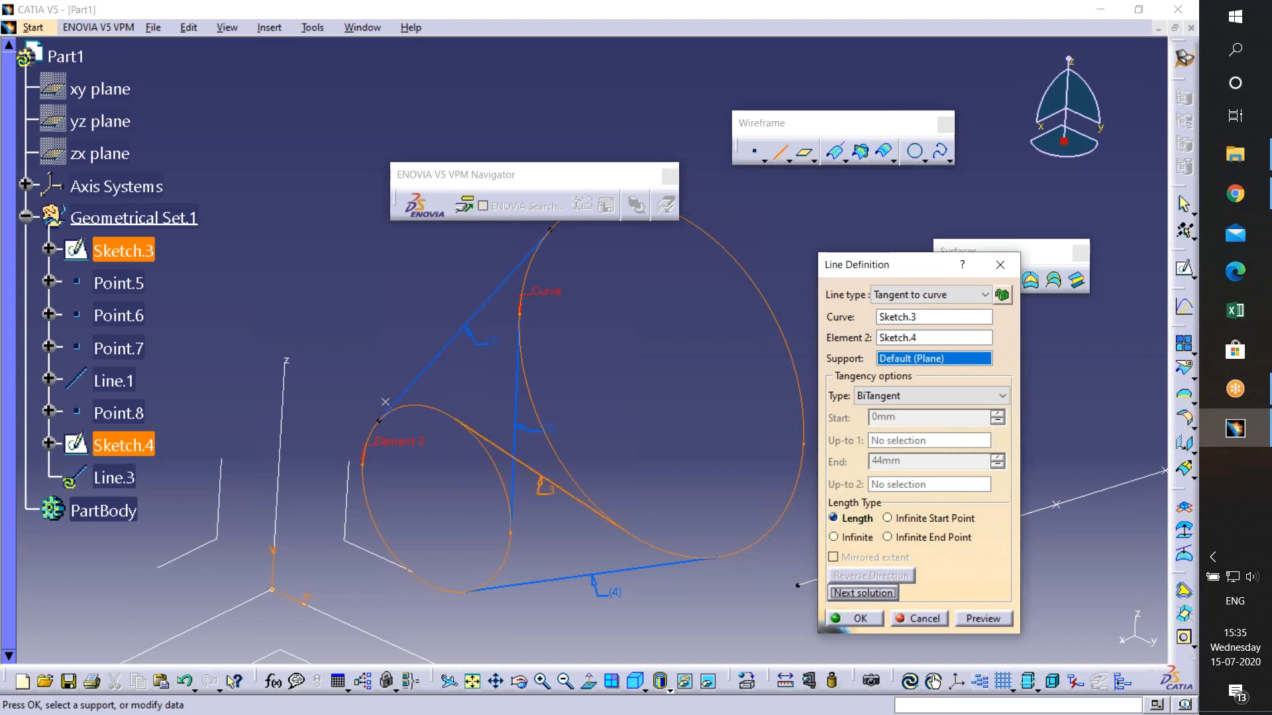
click(860, 595)
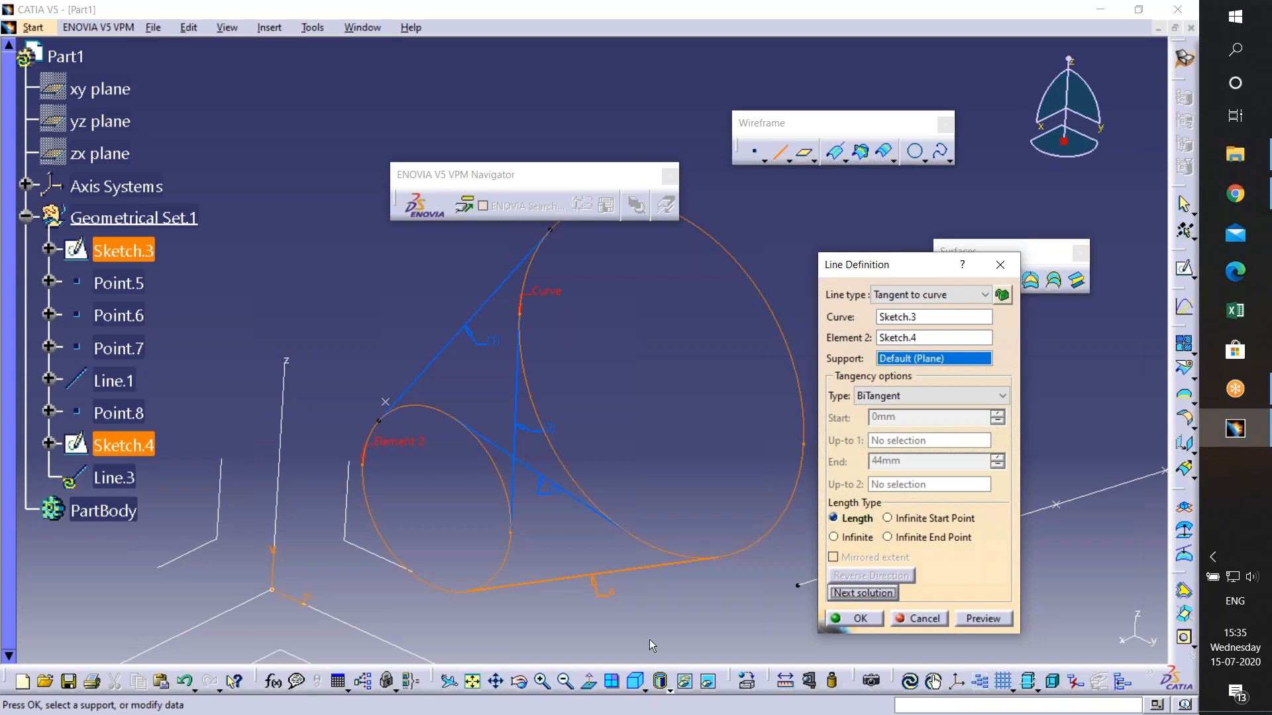
click(855, 619)
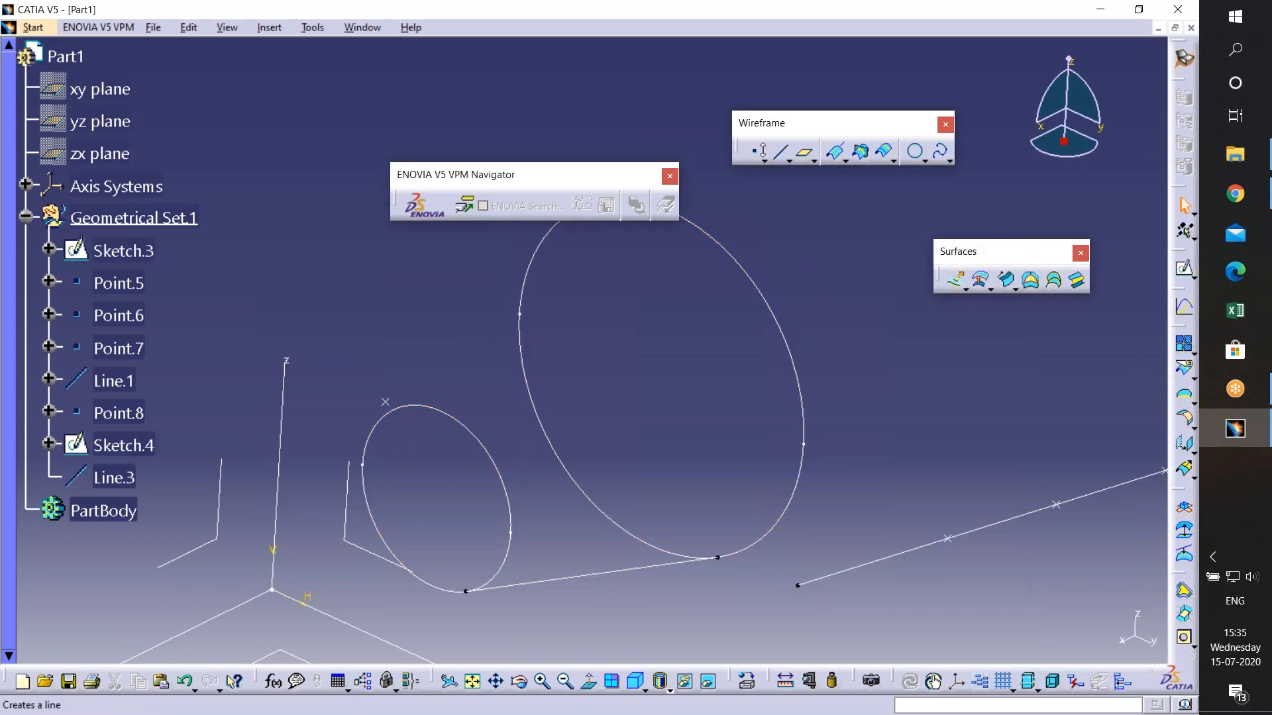
- View the options of the Normal to surface line type and cancel the line
click(777, 160)
click(929, 295)
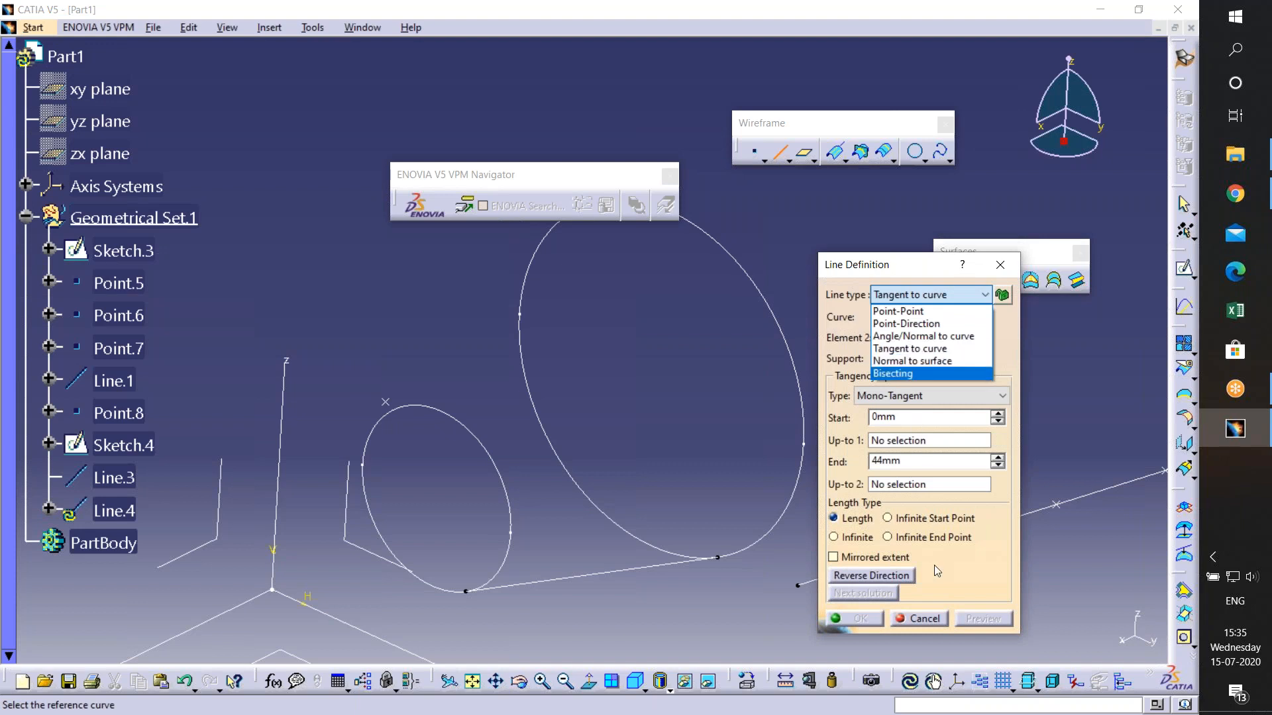
click(914, 362)
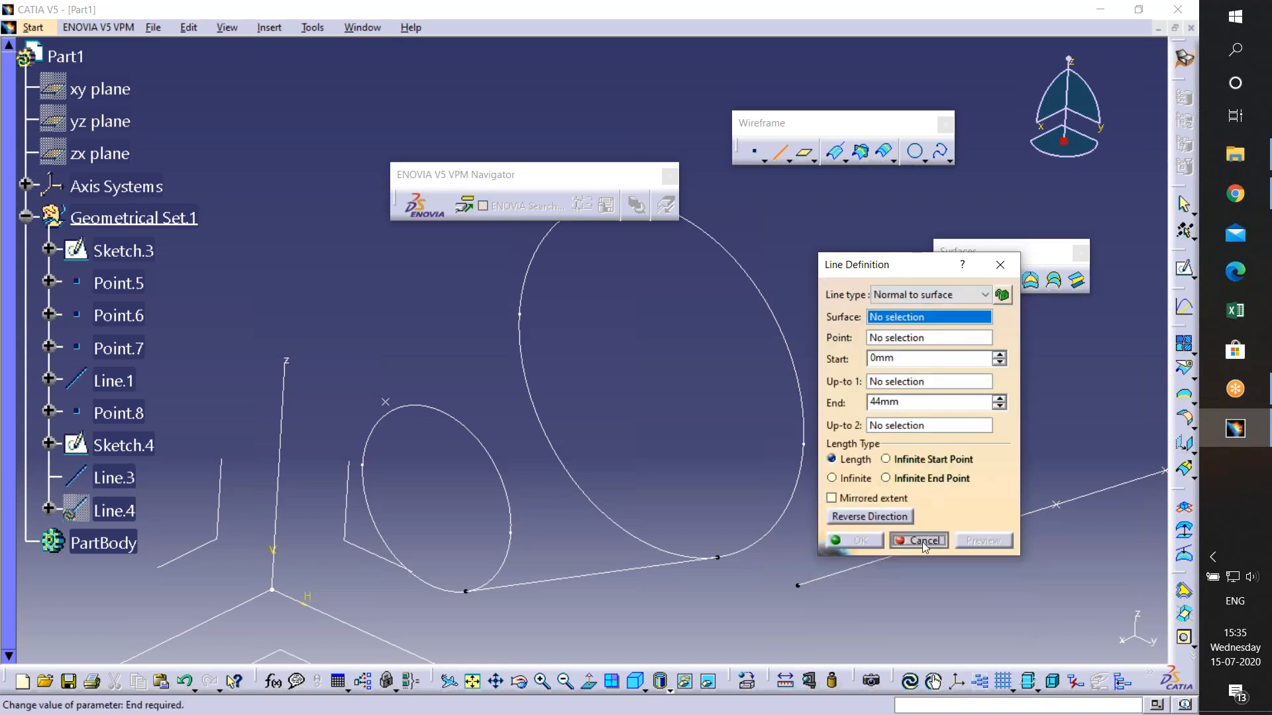
click(919, 541)
middle_drag(411, 427, 585, 343)
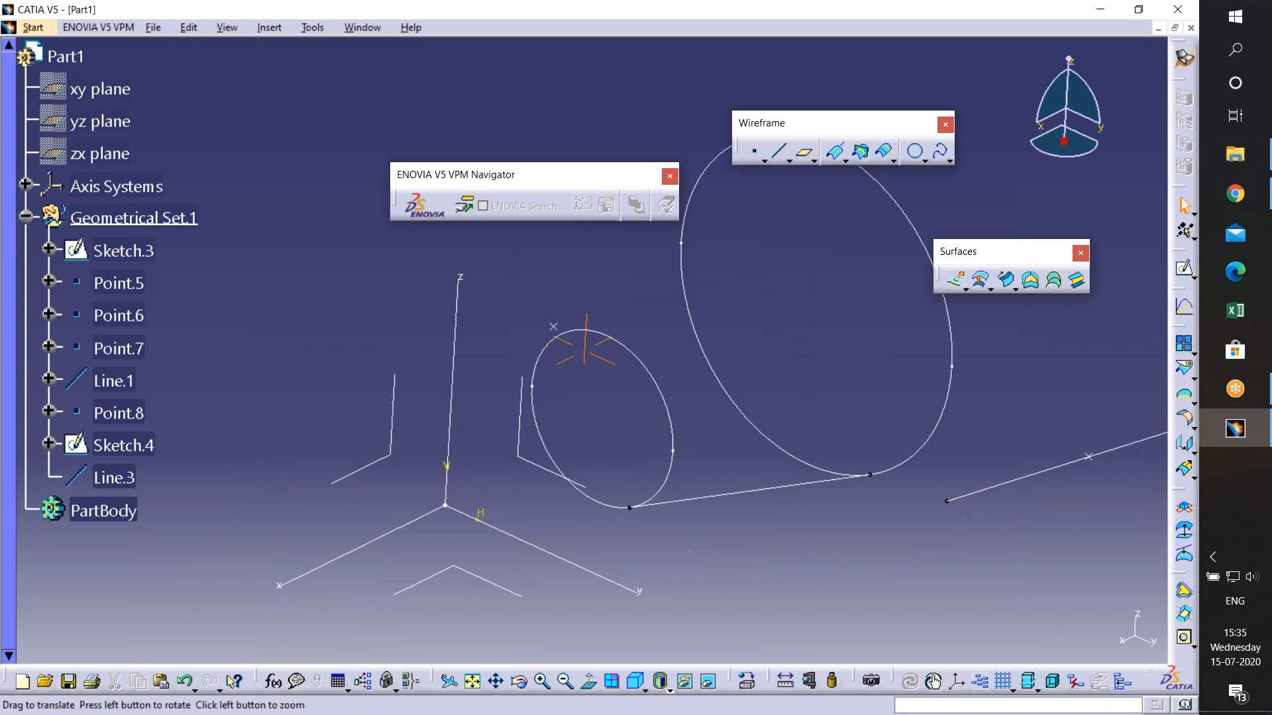
middle_drag(861, 543, 885, 510)
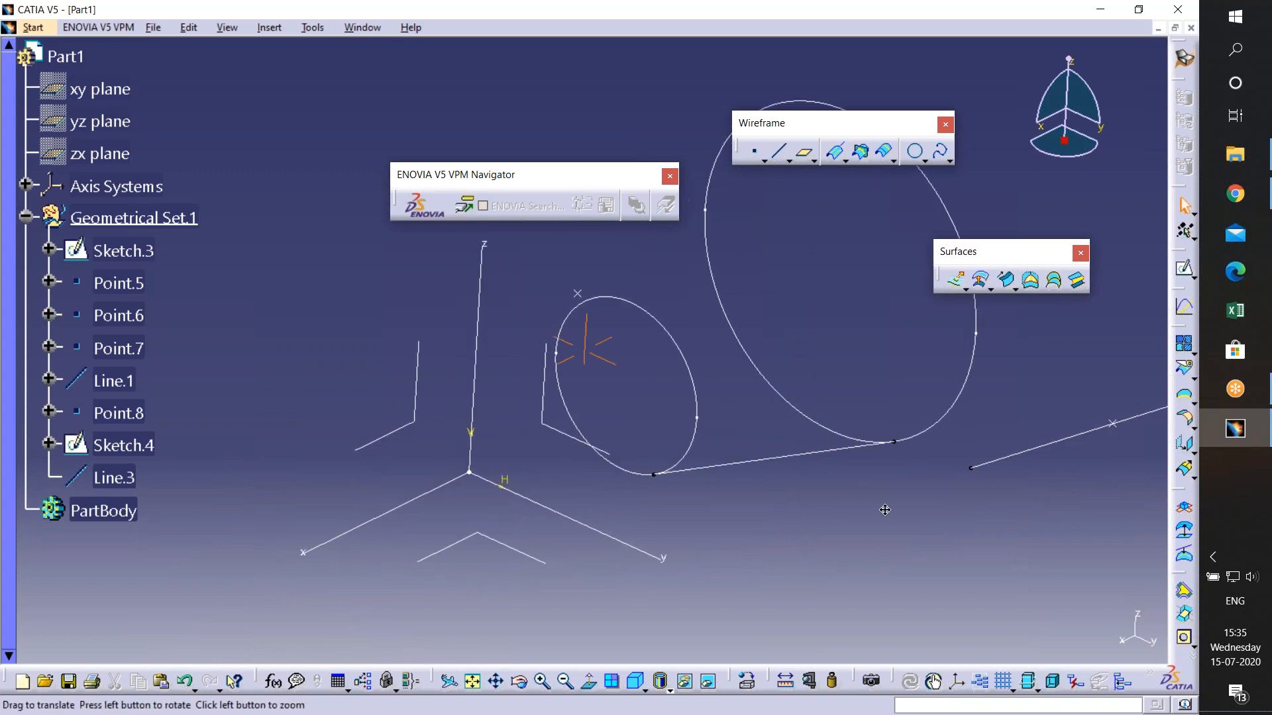
- Extrude Line.3, the tangent line beneath the two circles, as a surface 38 mm along the X axis
middle_drag(673, 360, 275, 380)
middle_drag(585, 341, 686, 327)
click(959, 281)
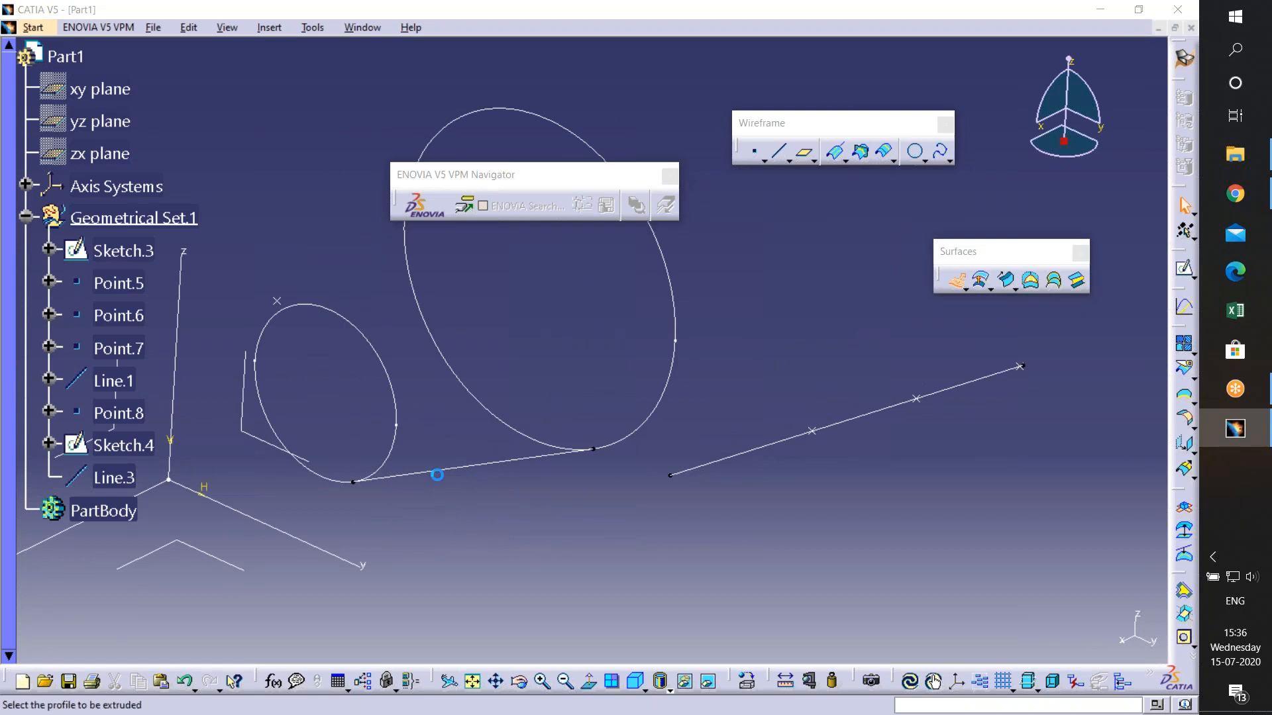
click(441, 473)
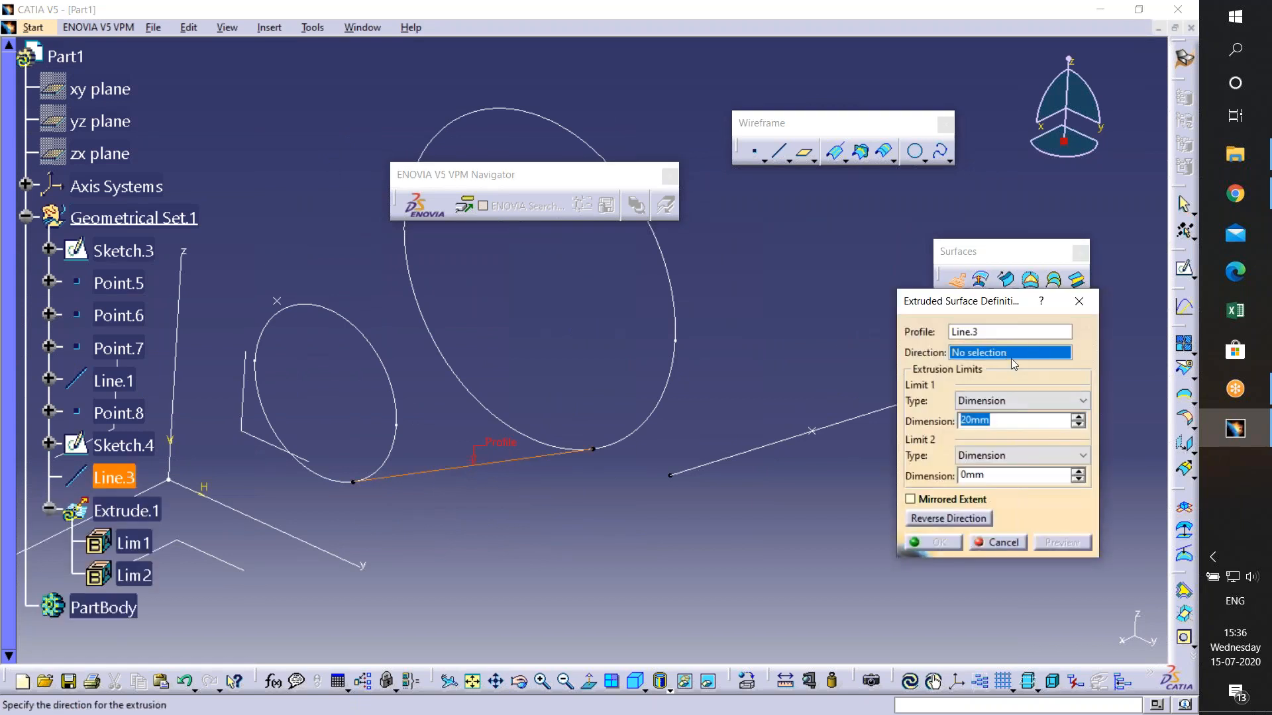
middle_drag(387, 543, 643, 520)
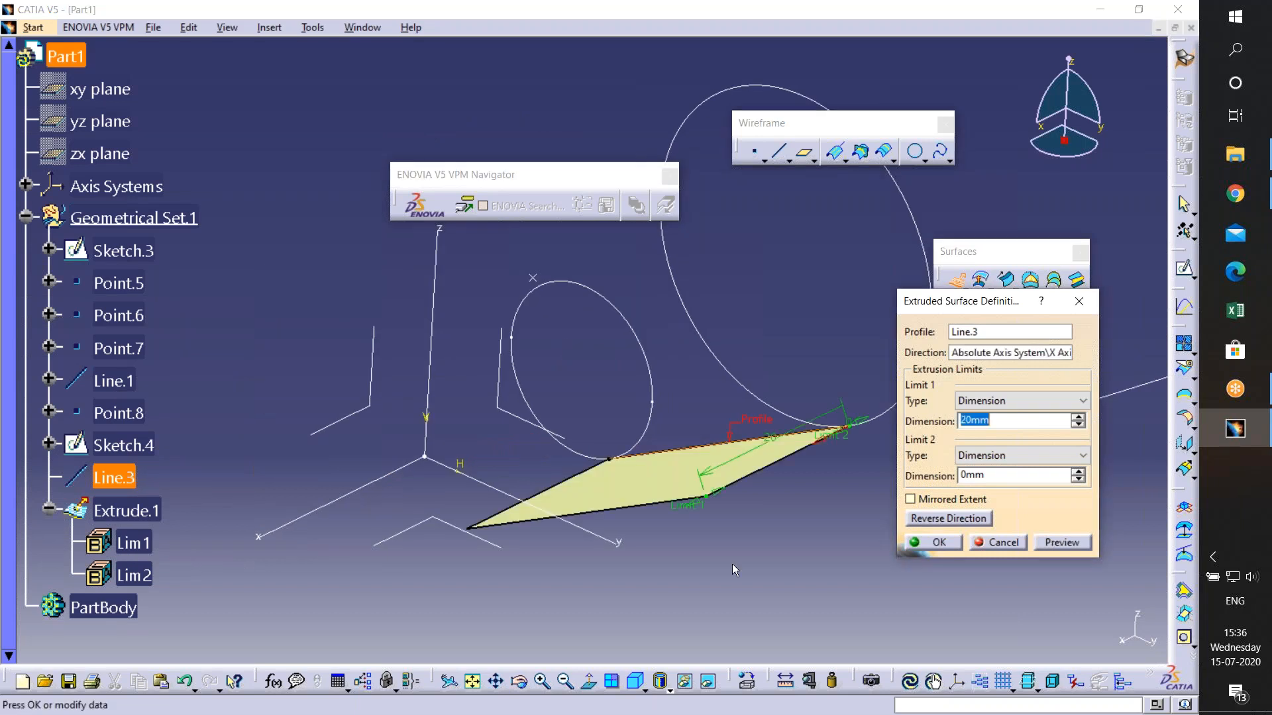
middle_drag(733, 563, 608, 604)
click(1078, 416)
click(1077, 416)
click(1078, 417)
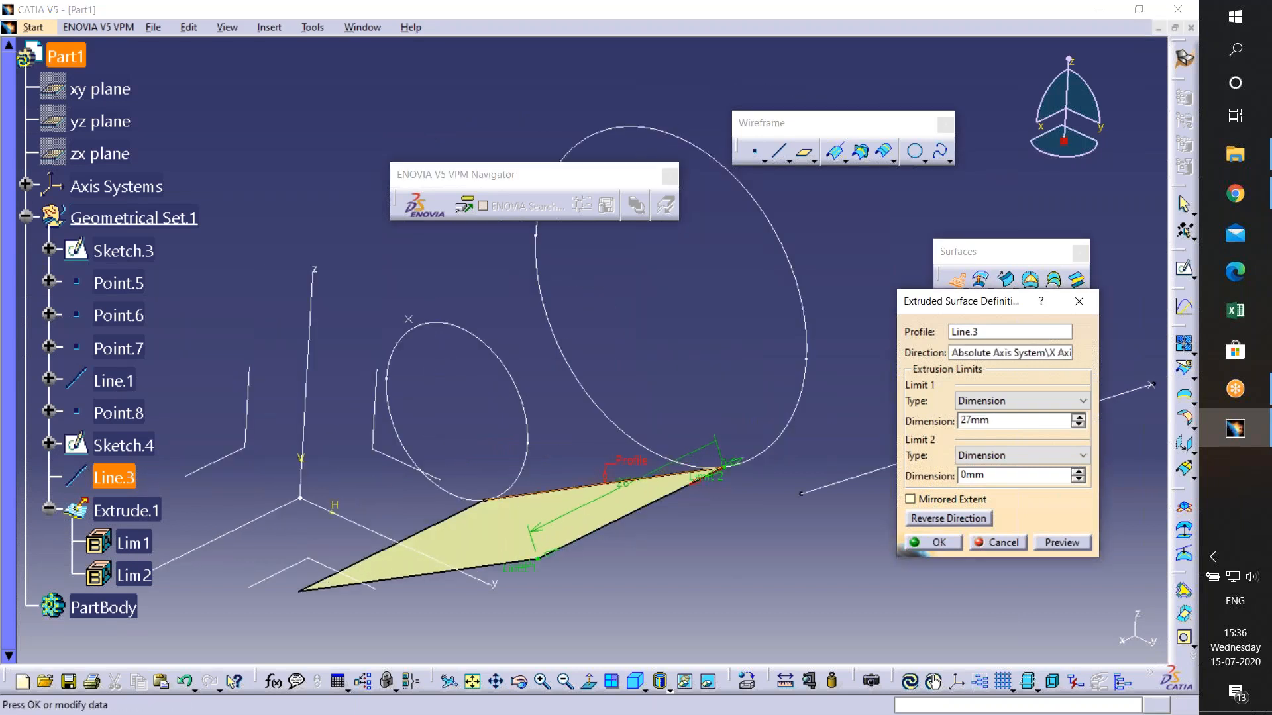
click(1078, 417)
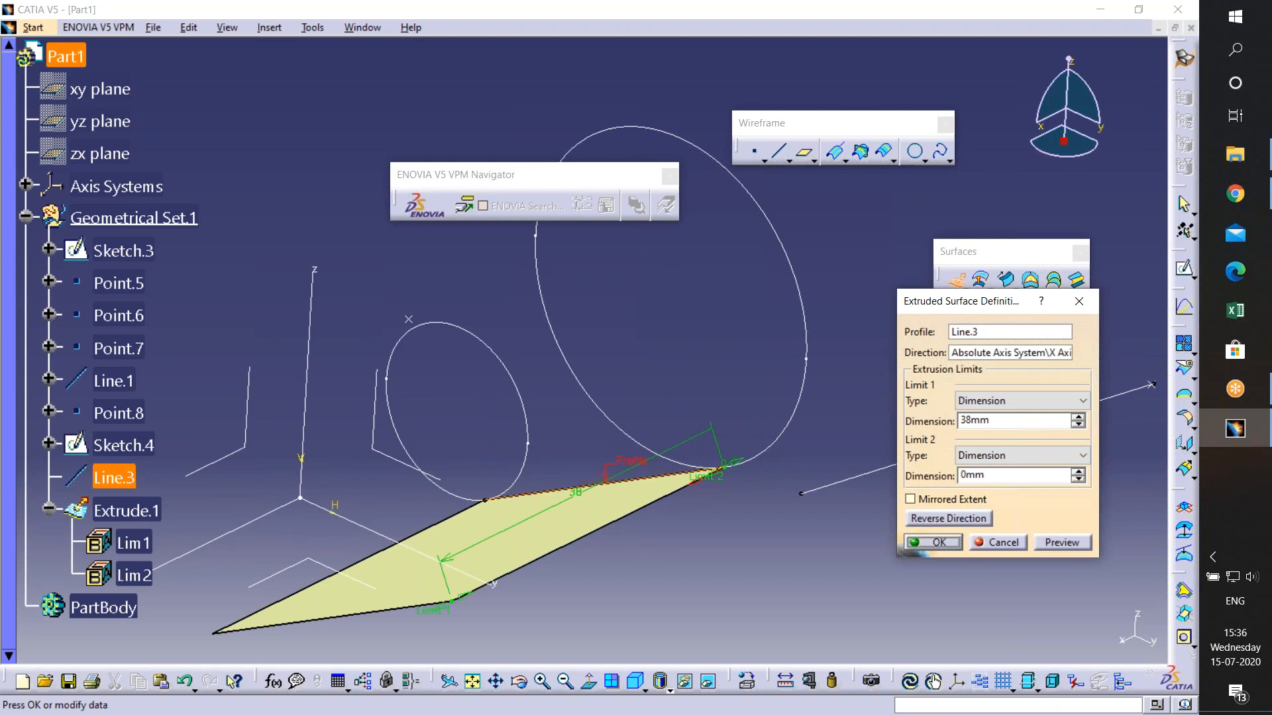
click(932, 543)
- Create an On plane point in the middle of the extruded surface at about H 19.62 mm, V 41.04 mm
middle_drag(497, 504, 644, 412)
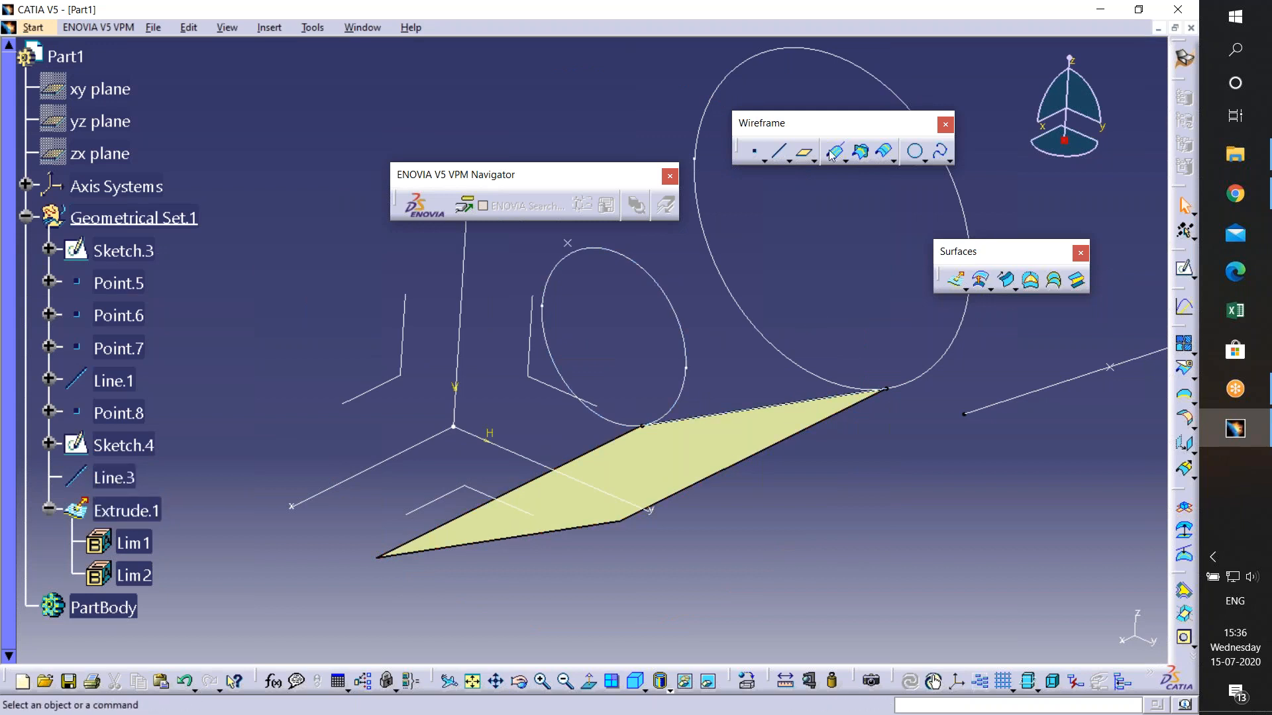
click(755, 154)
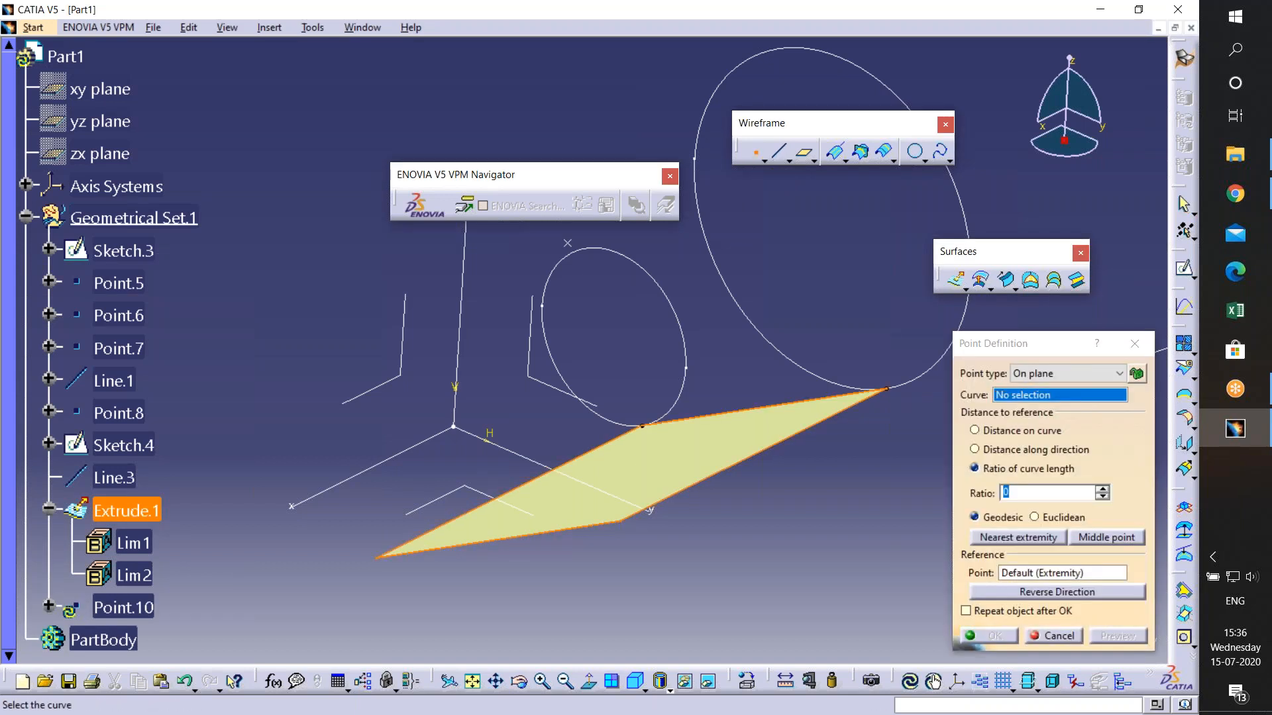
click(624, 468)
click(640, 473)
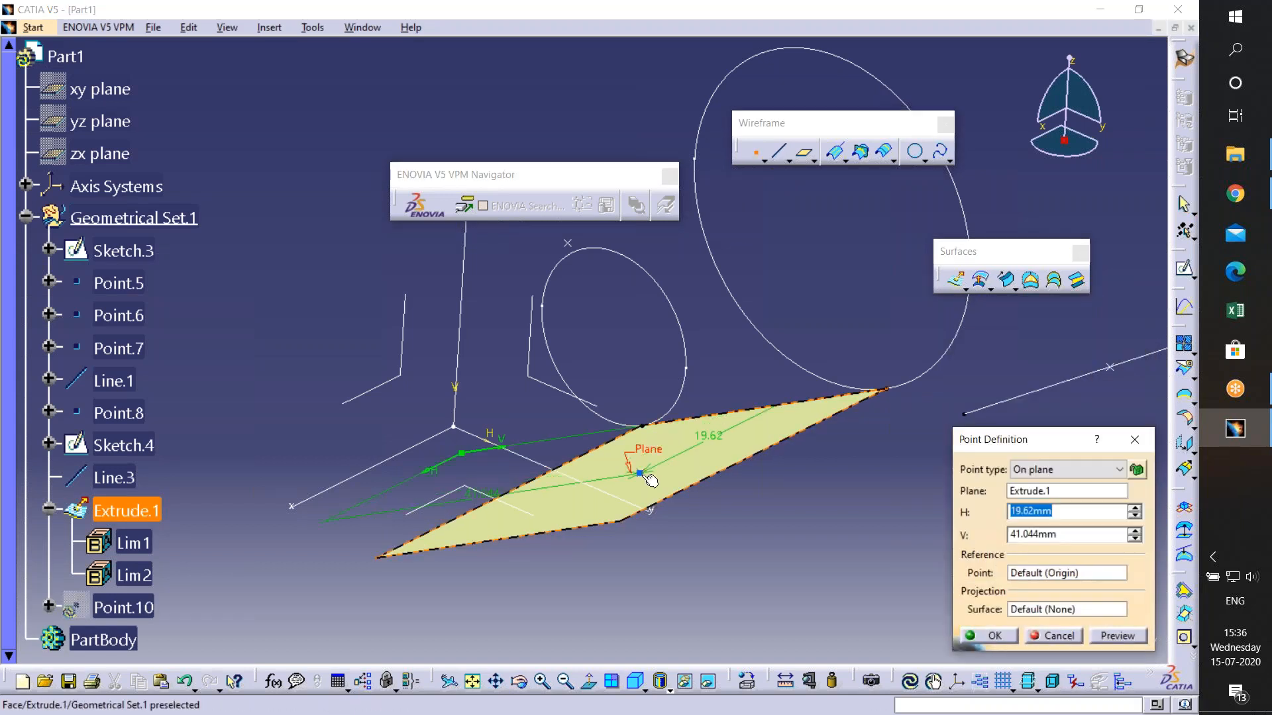
click(987, 636)
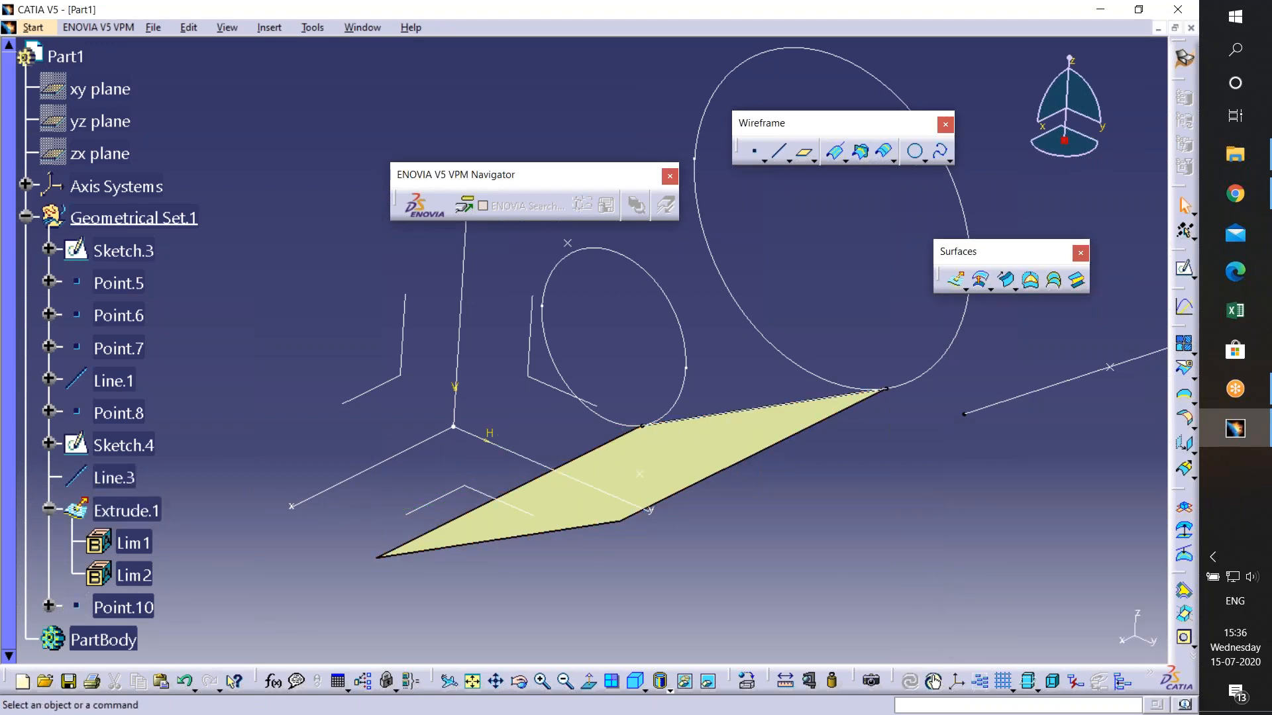
- Start a Normal to surface line but pick Point.10 and Point.8 first, previewing a Point-Point line between them
click(780, 152)
click(931, 294)
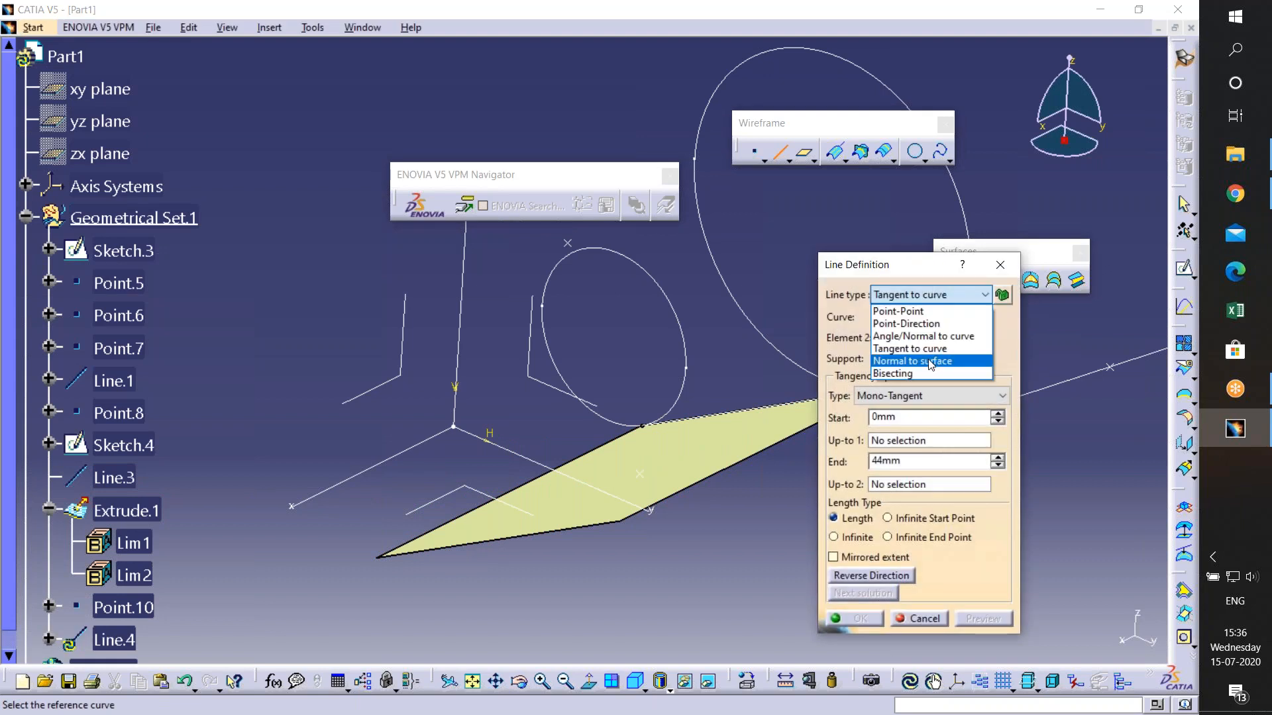
click(936, 361)
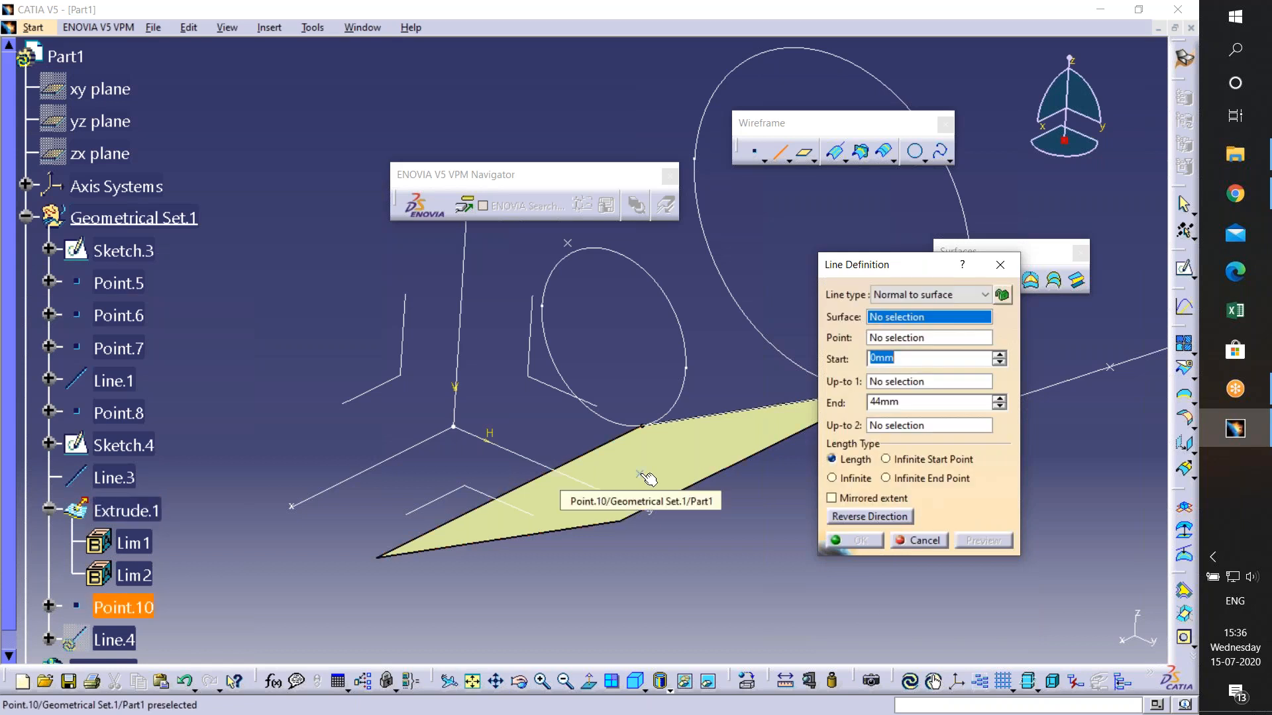
click(648, 479)
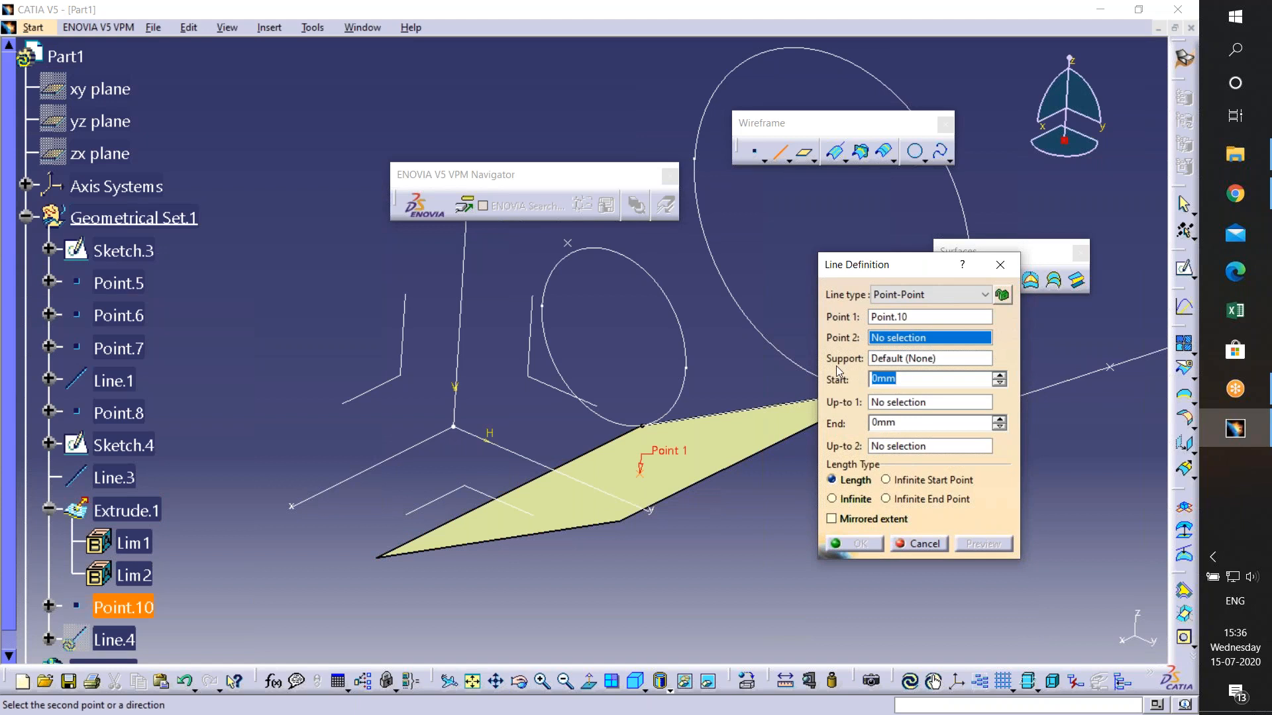
middle_drag(702, 442, 617, 471)
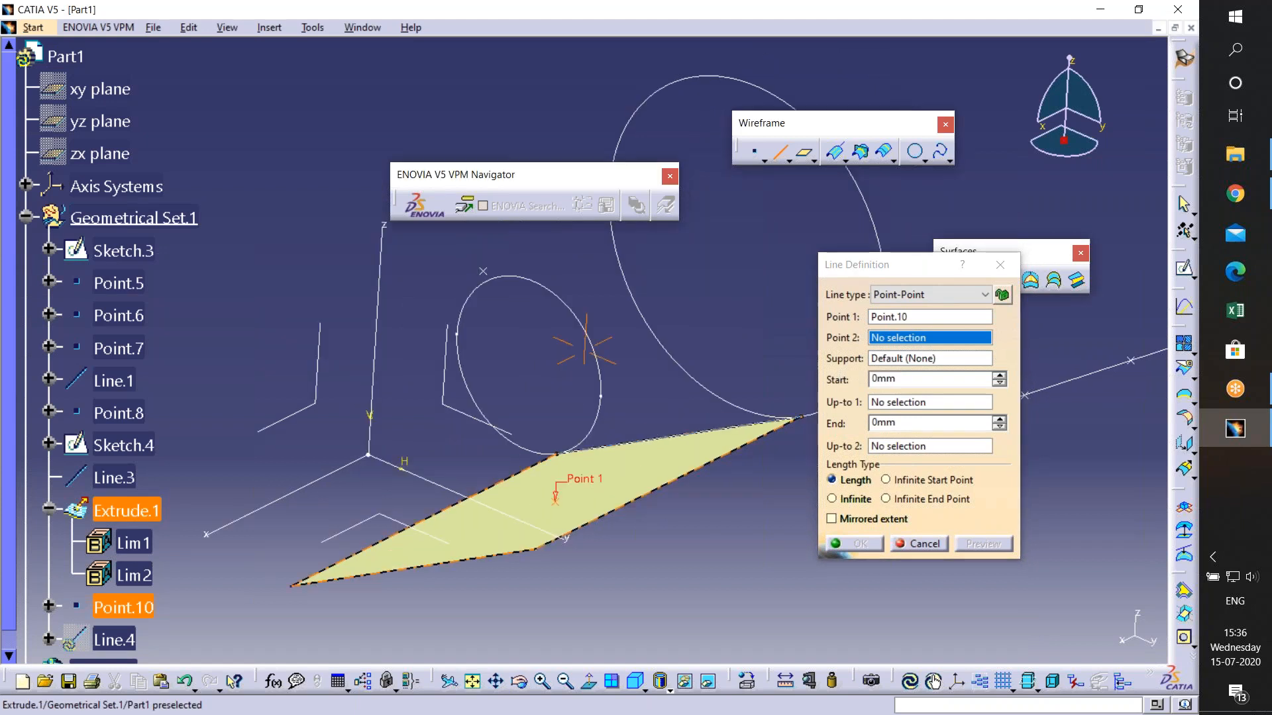
click(484, 271)
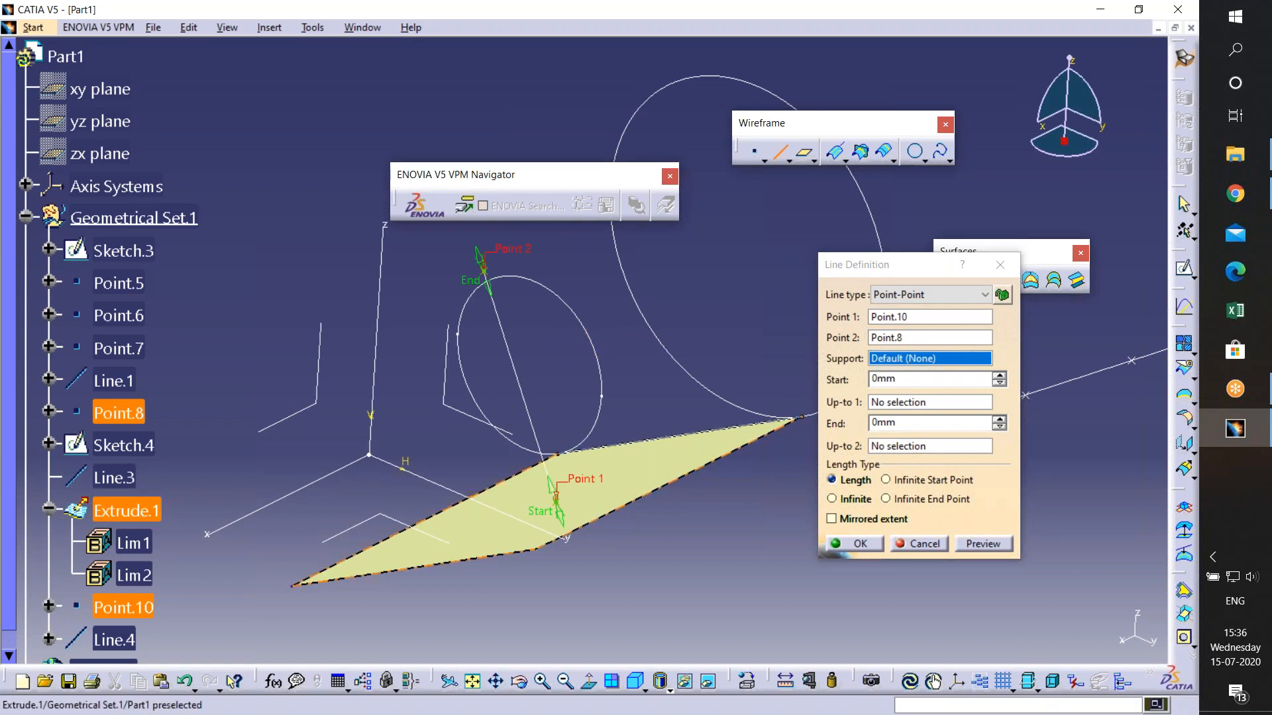
- Switch the line to Normal to surface with Extrude.1 as the surface, examine the preview at Point.10, and cancel the line
click(927, 295)
click(913, 361)
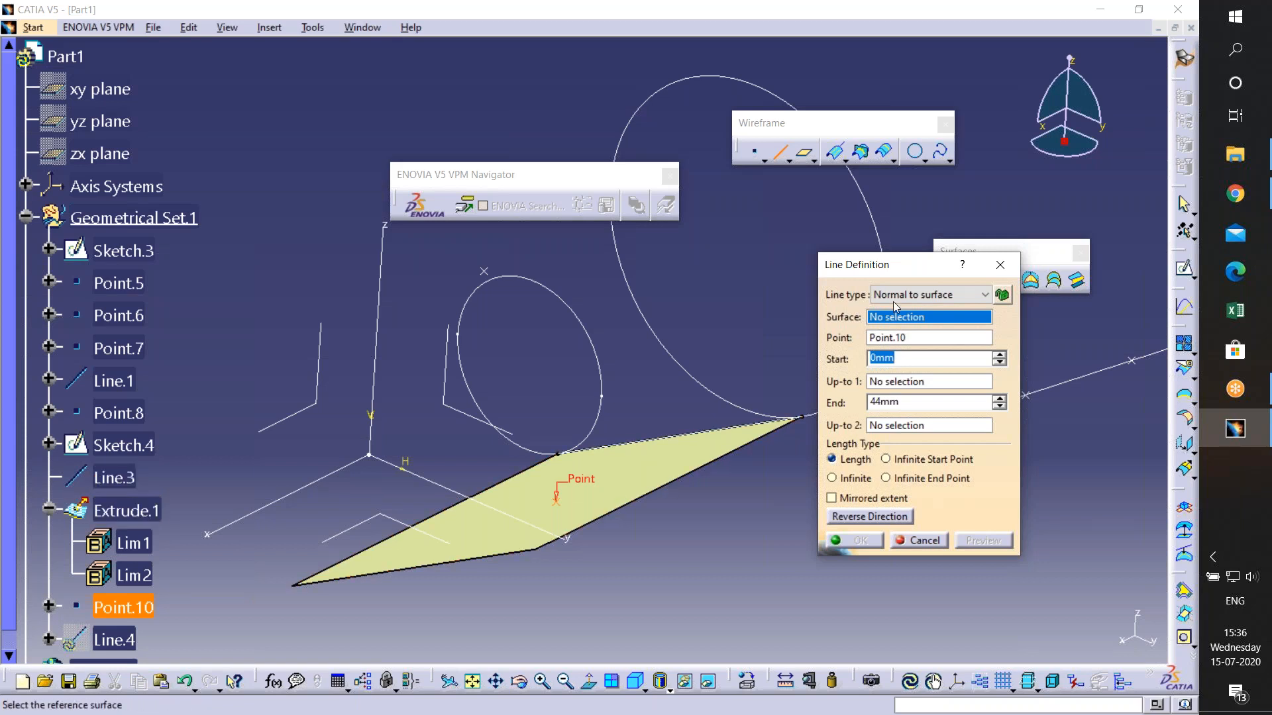
click(621, 487)
middle_drag(621, 488, 625, 527)
middle_drag(523, 351, 530, 318)
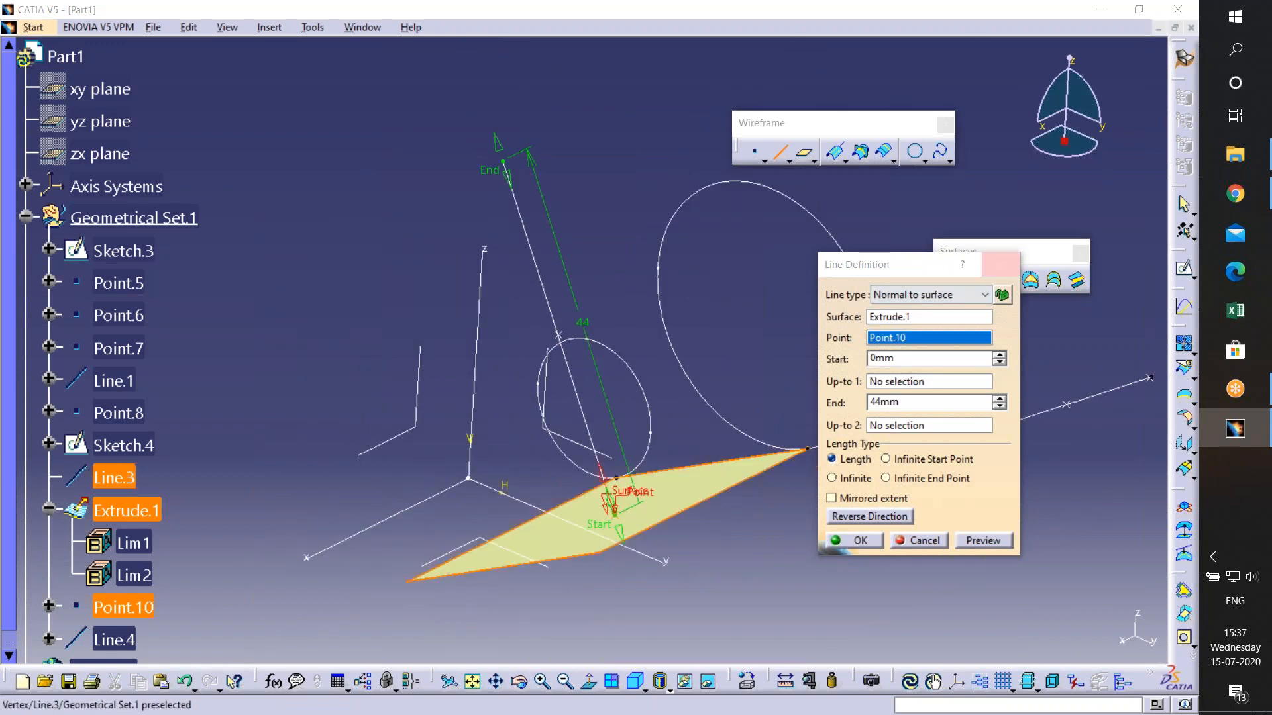
click(1000, 264)
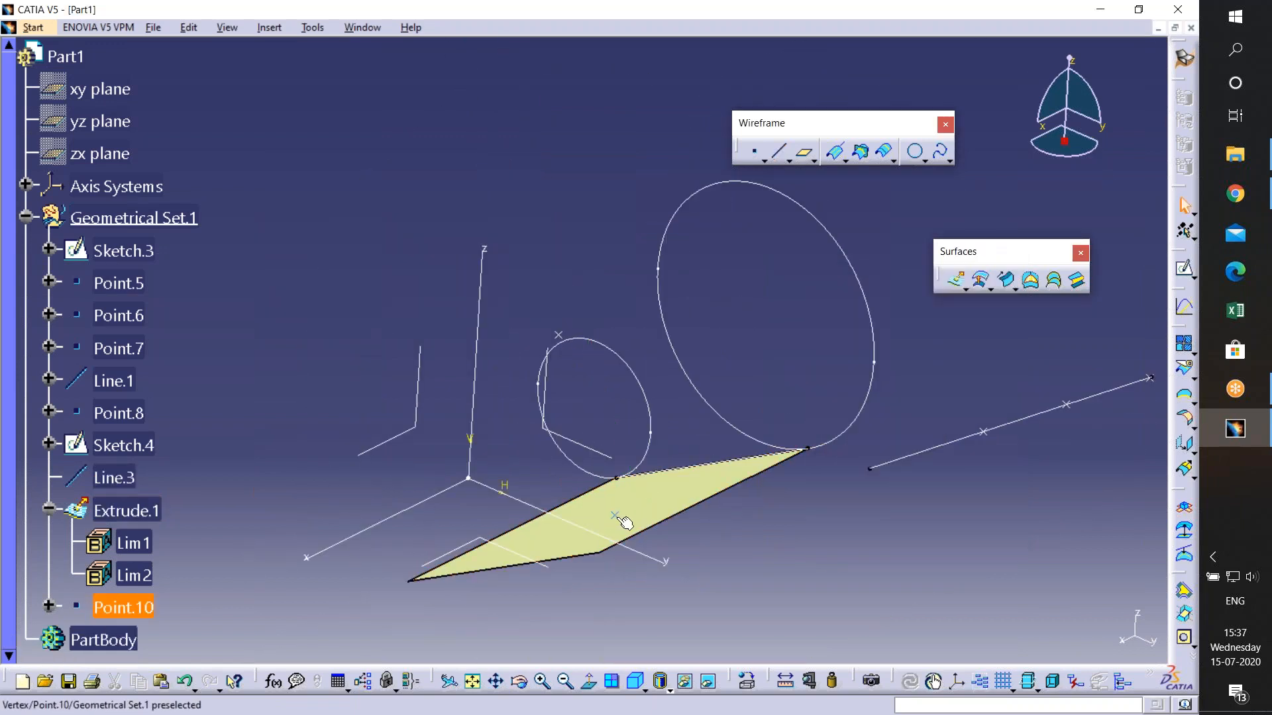
- Create a Normal to surface line through Point.10 on Extrude.1, from 0 mm to 44 mm
click(779, 151)
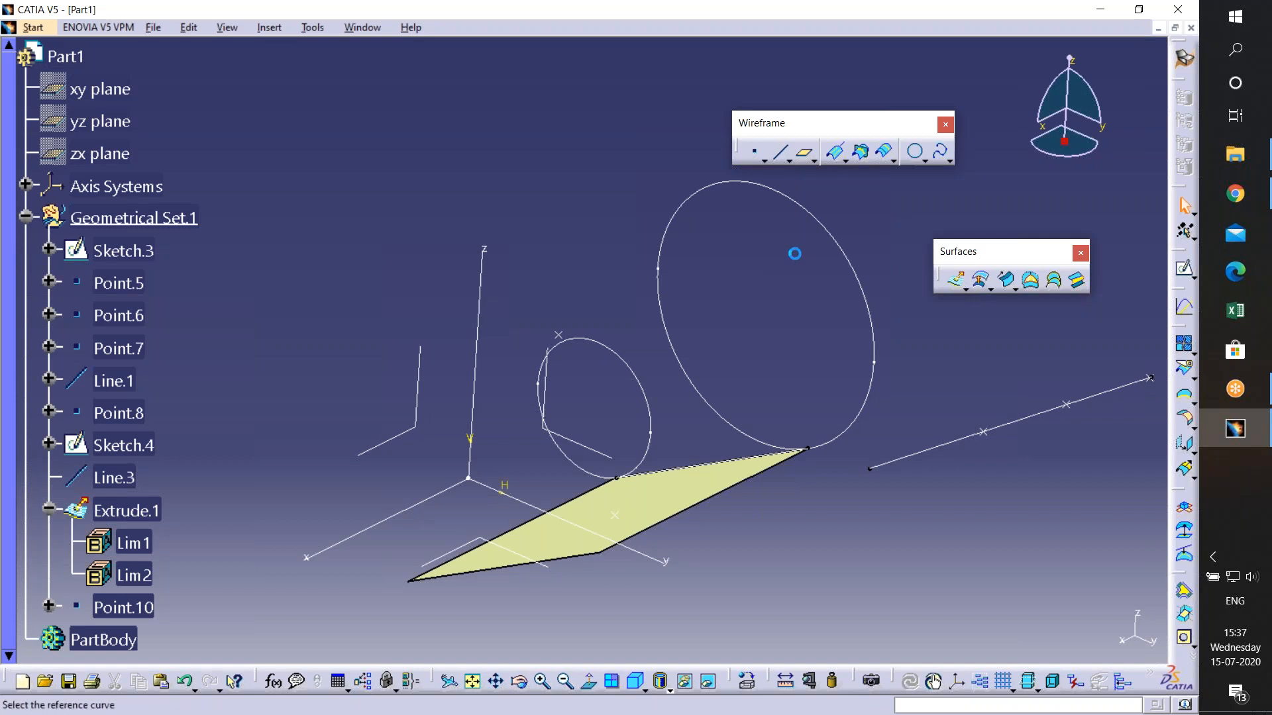
click(927, 295)
click(945, 360)
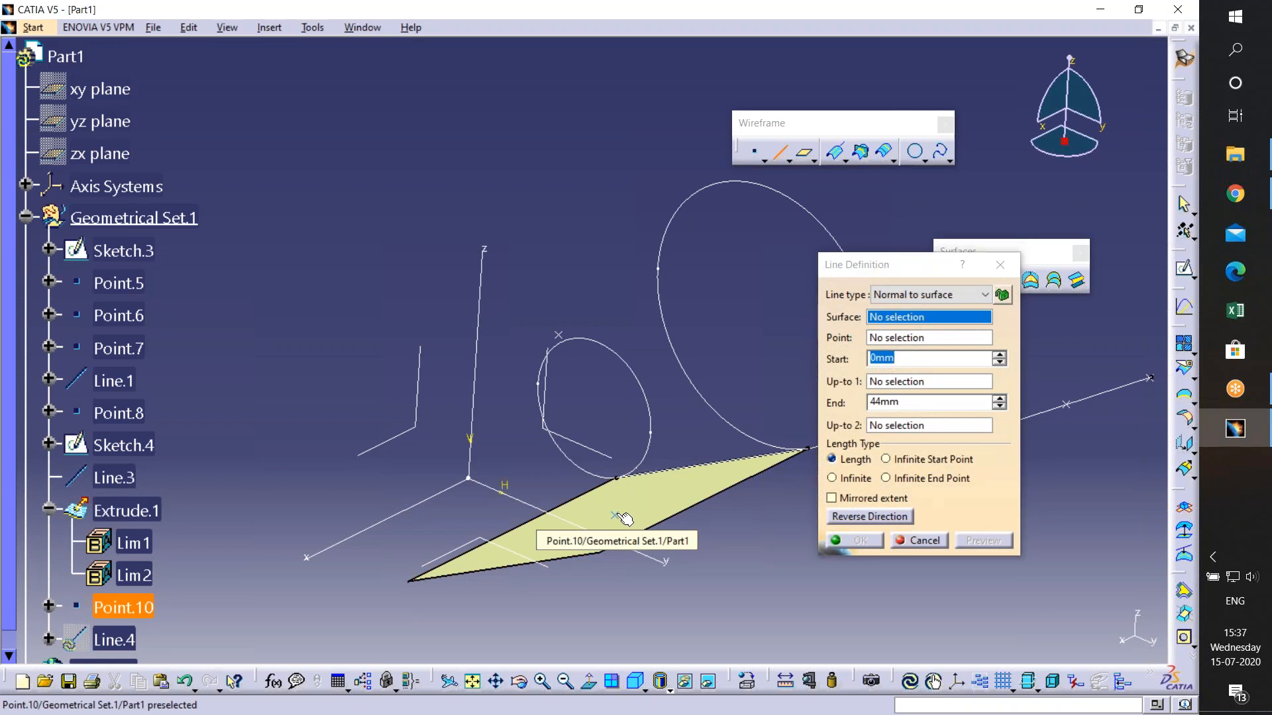
click(623, 517)
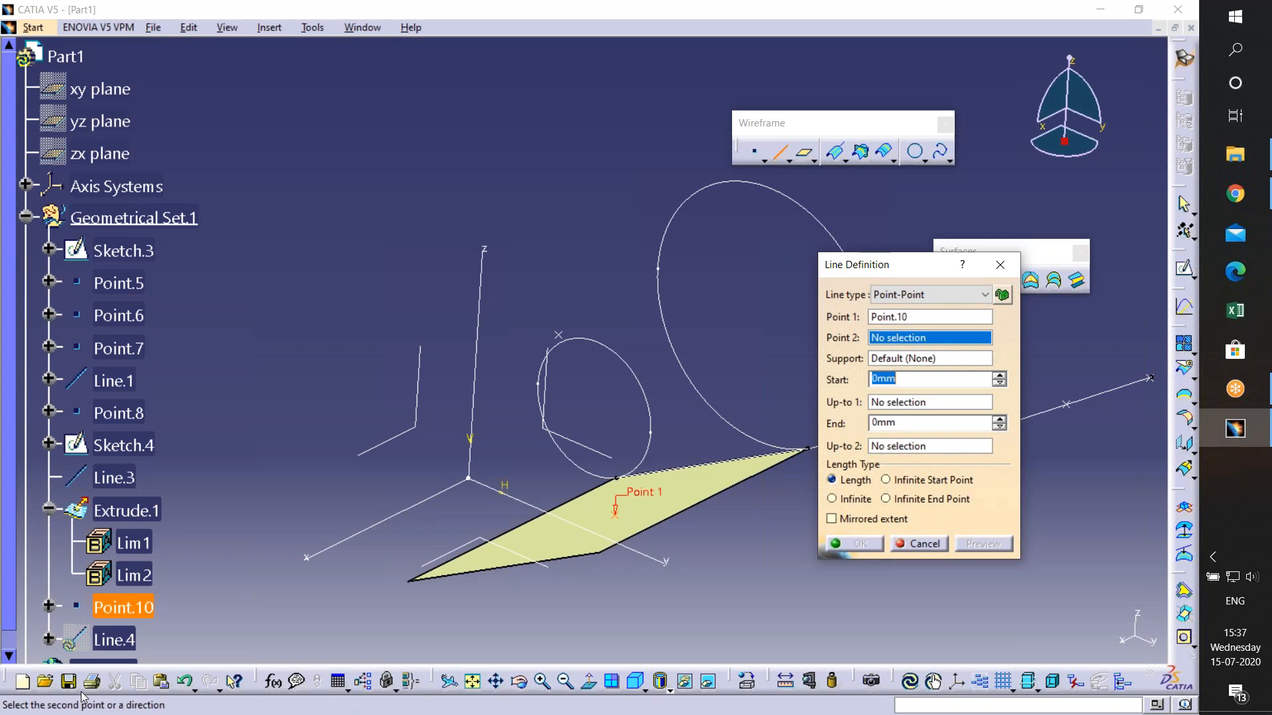
click(102, 698)
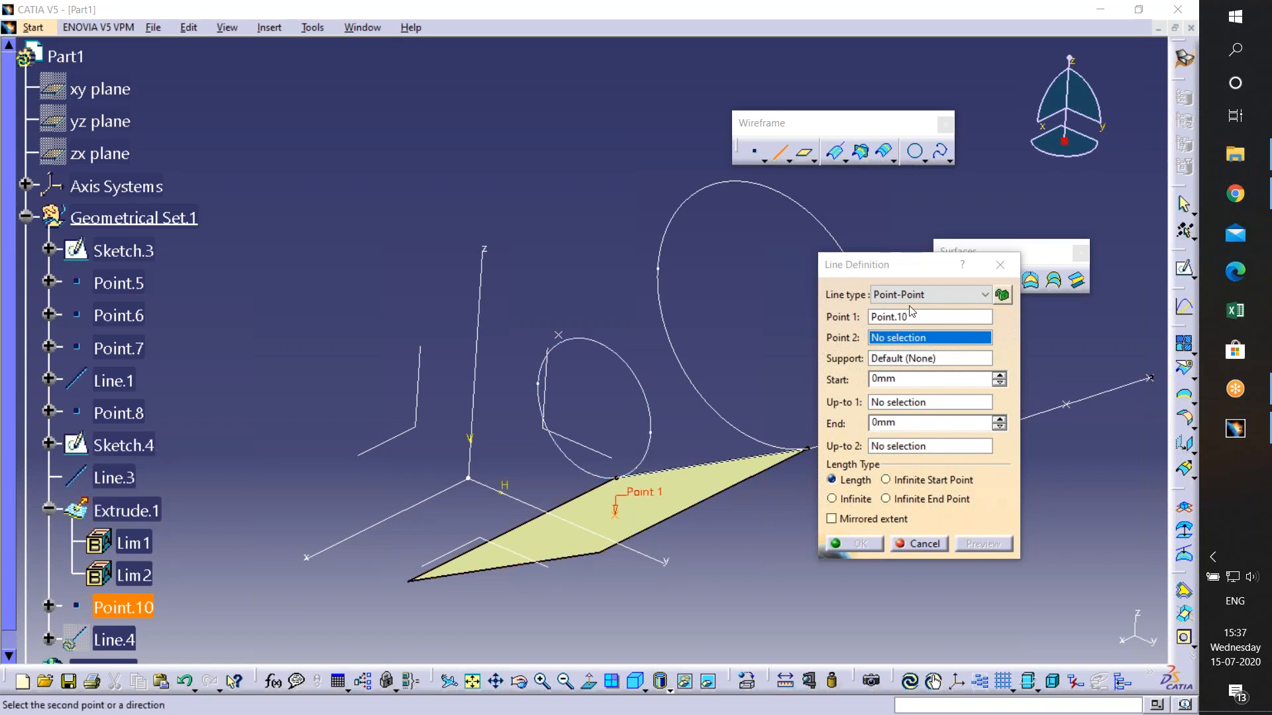
click(927, 294)
click(901, 361)
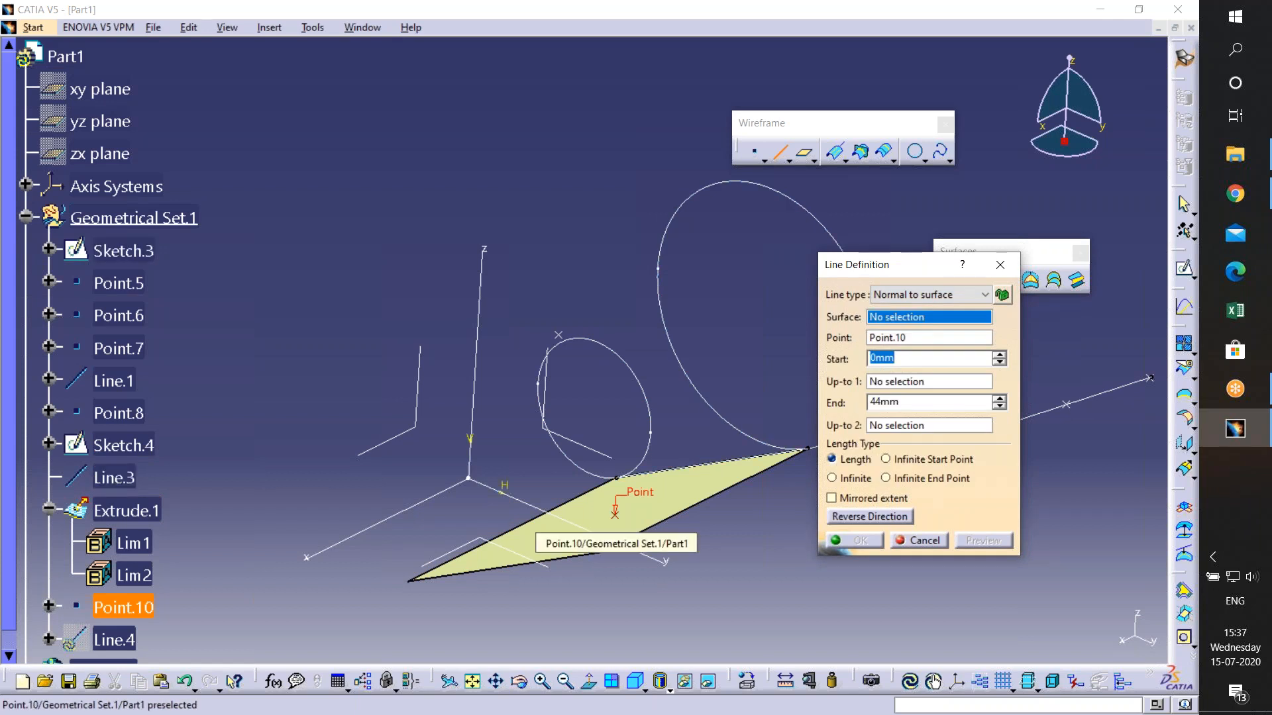
click(636, 516)
click(636, 515)
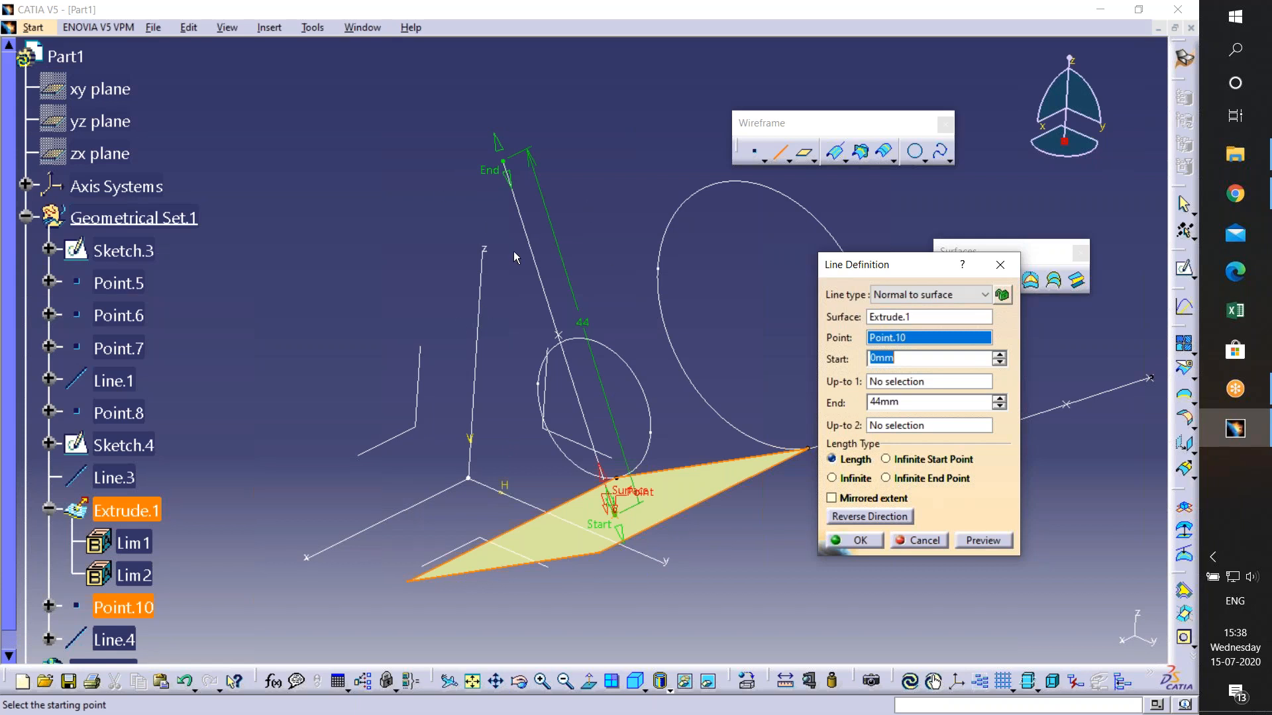
click(854, 540)
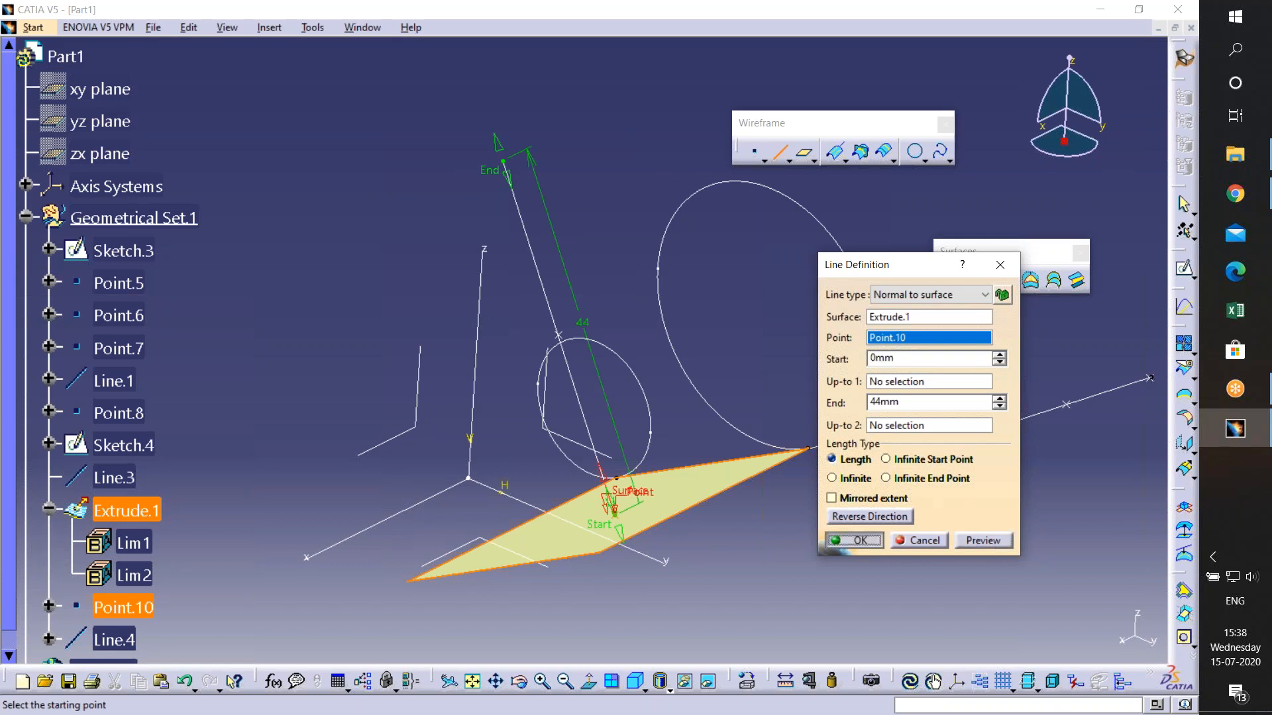
- Extrude the normal line Line.4 as a surface 50 mm along the X axis, and undo the extrusion
mouse_move(612, 542)
middle_down()
mouse_move(740, 477)
mouse_move(667, 551)
mouse_move(647, 489)
mouse_move(629, 554)
middle_up()
middle_drag(629, 490, 700, 501)
click(957, 281)
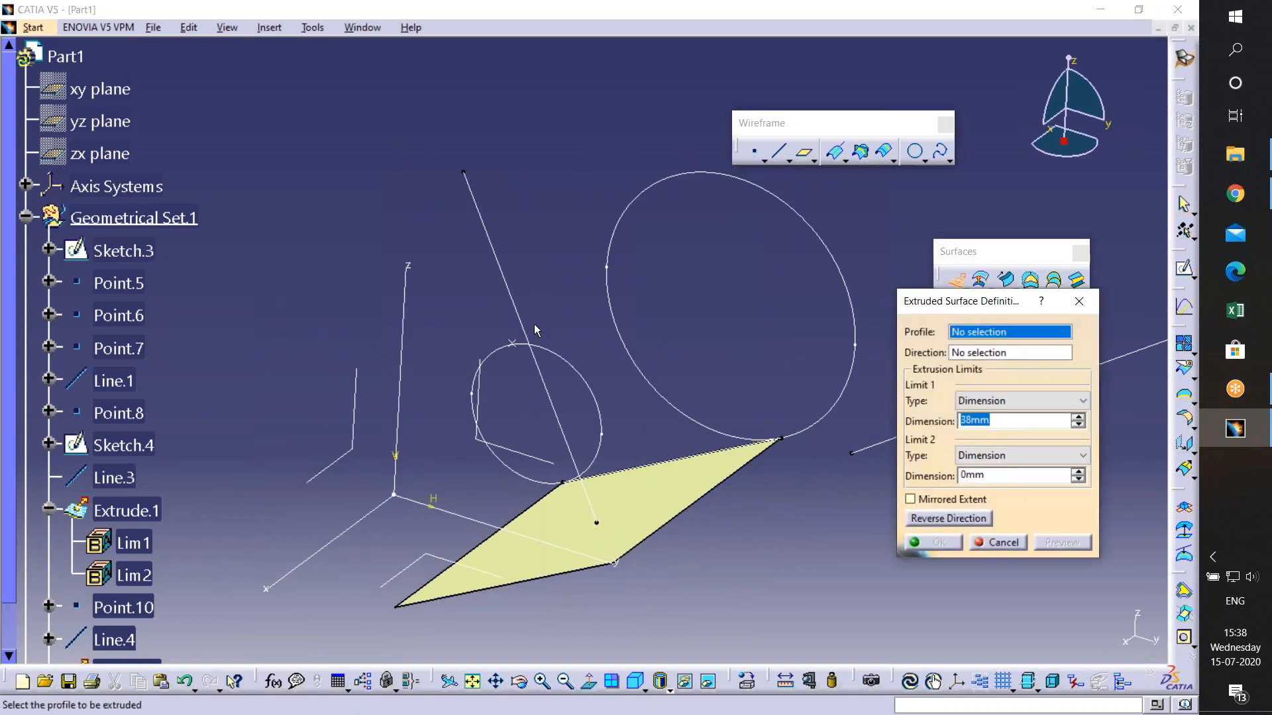
click(524, 308)
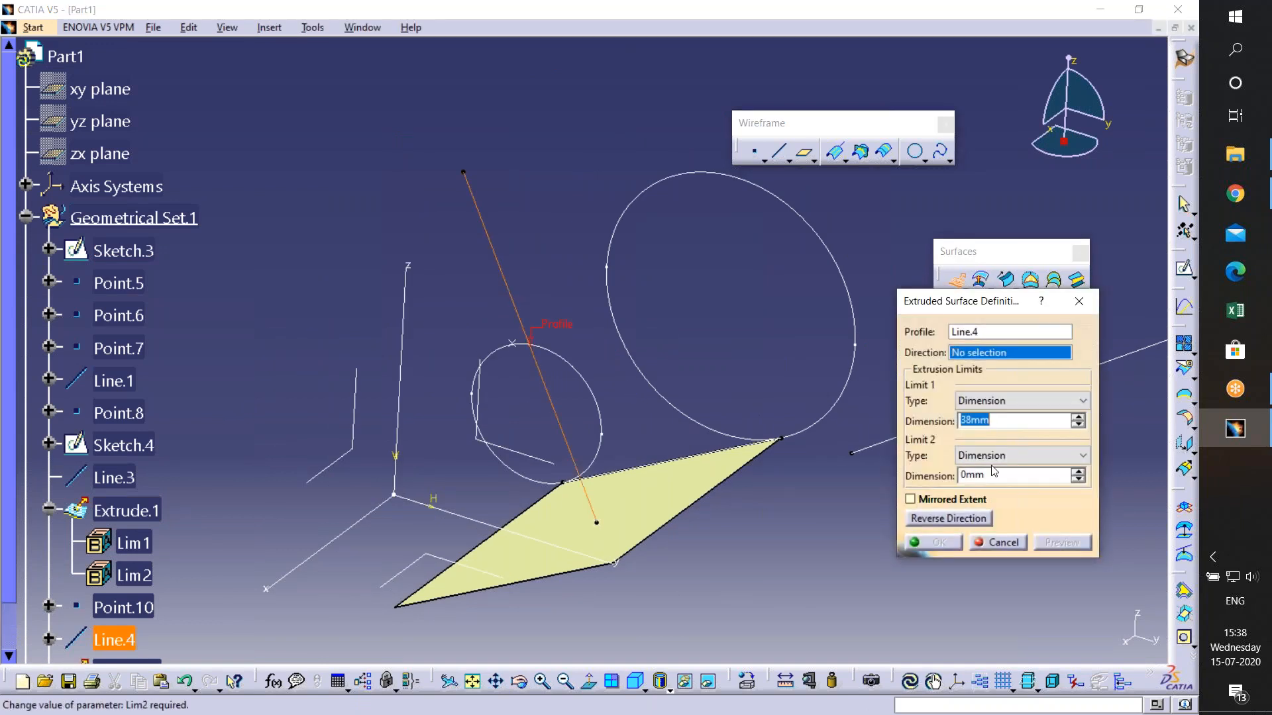
click(1077, 418)
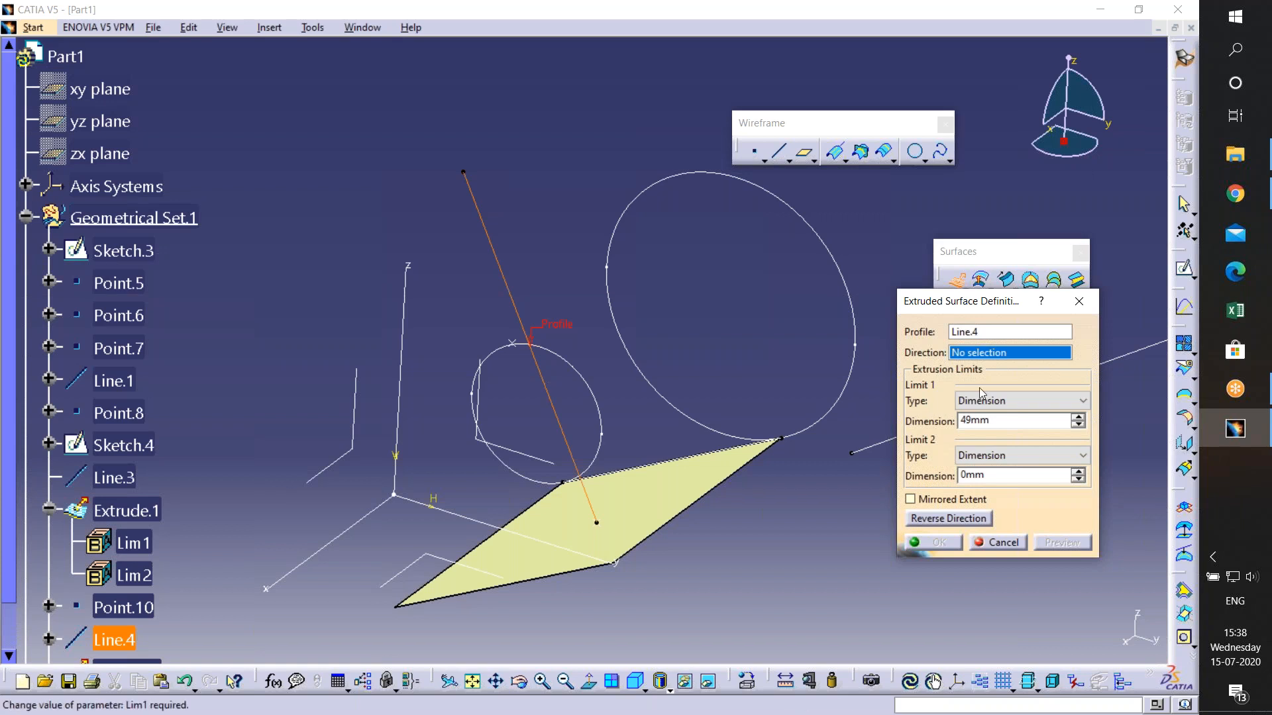
click(359, 532)
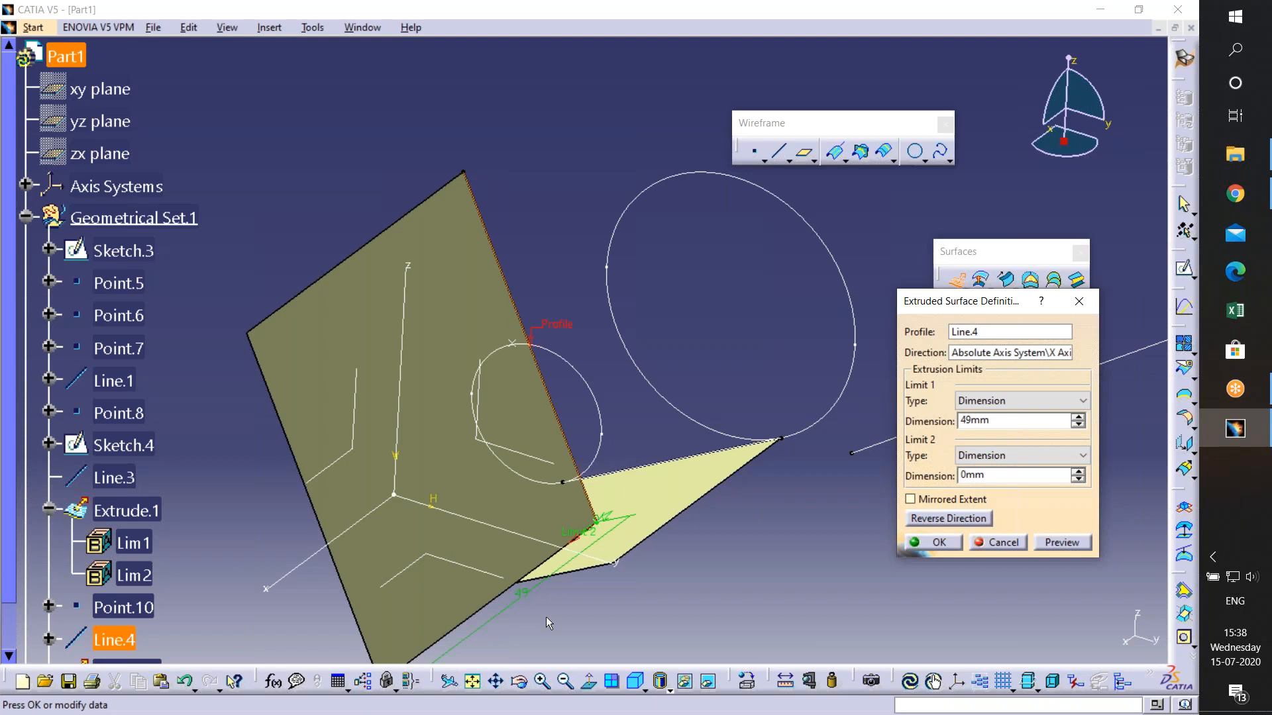
middle_click(546, 617)
middle_drag(788, 528, 760, 609)
click(1078, 416)
click(1062, 542)
click(933, 544)
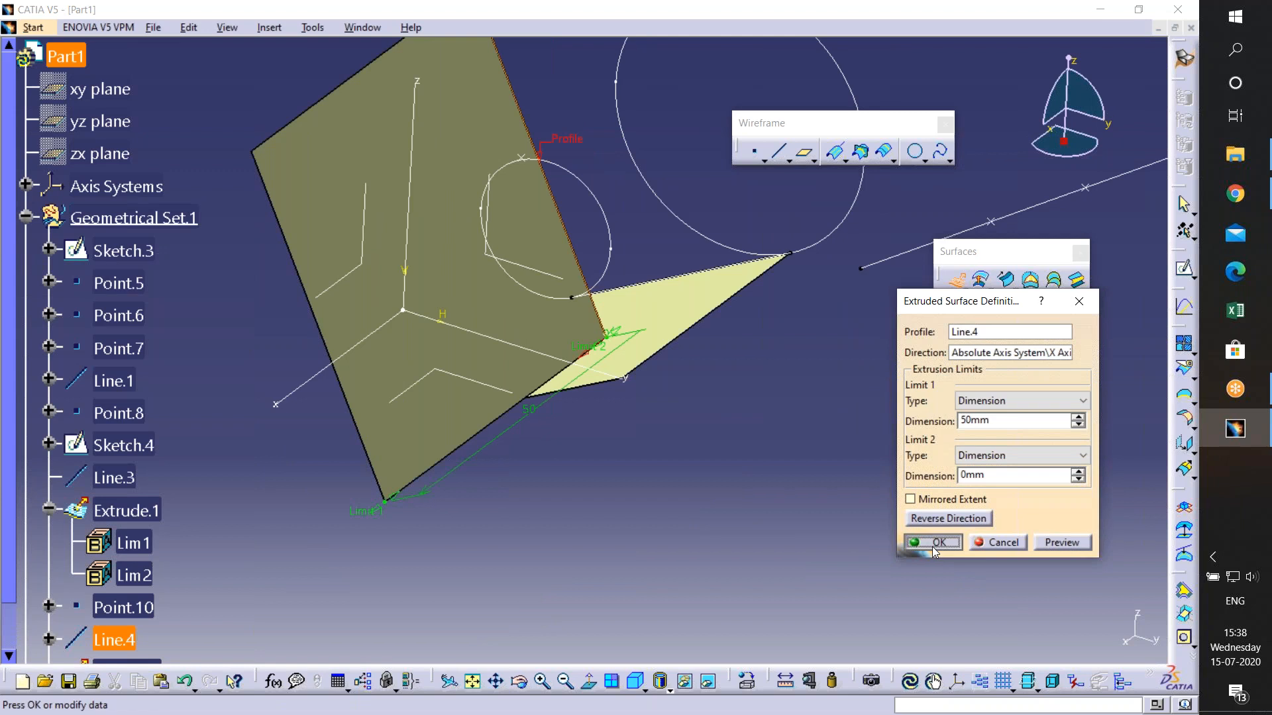
mouse_move(656, 549)
middle_down()
mouse_move(645, 639)
mouse_move(654, 572)
middle_up()
key(ctrl+z)
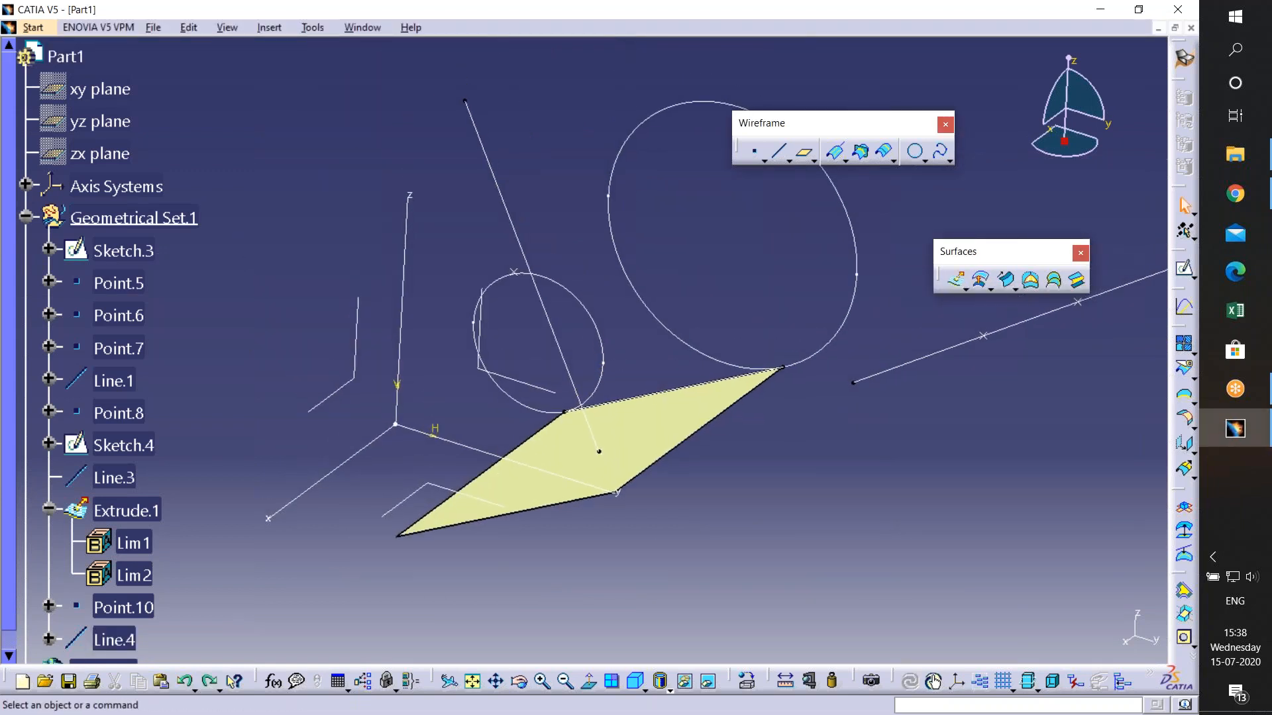
- Extrude Line.4 again 38 mm along the X axis, and undo both the extrusion and the normal line
click(954, 283)
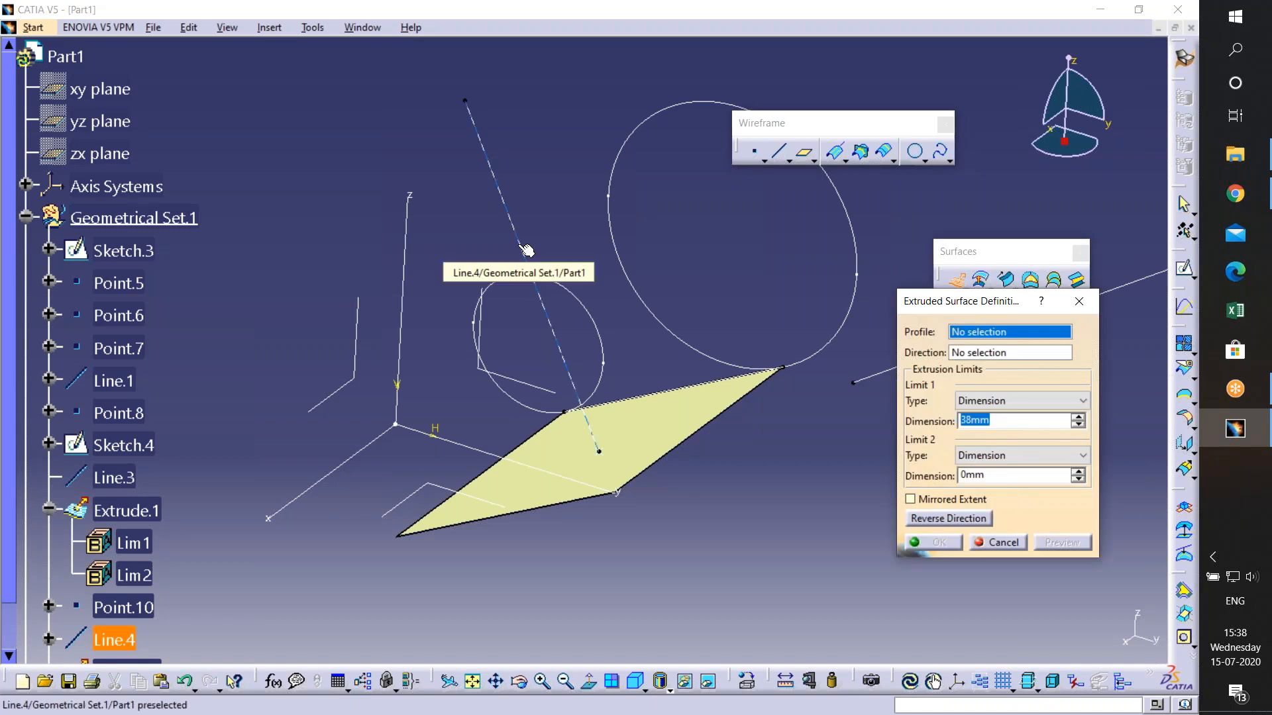
click(526, 250)
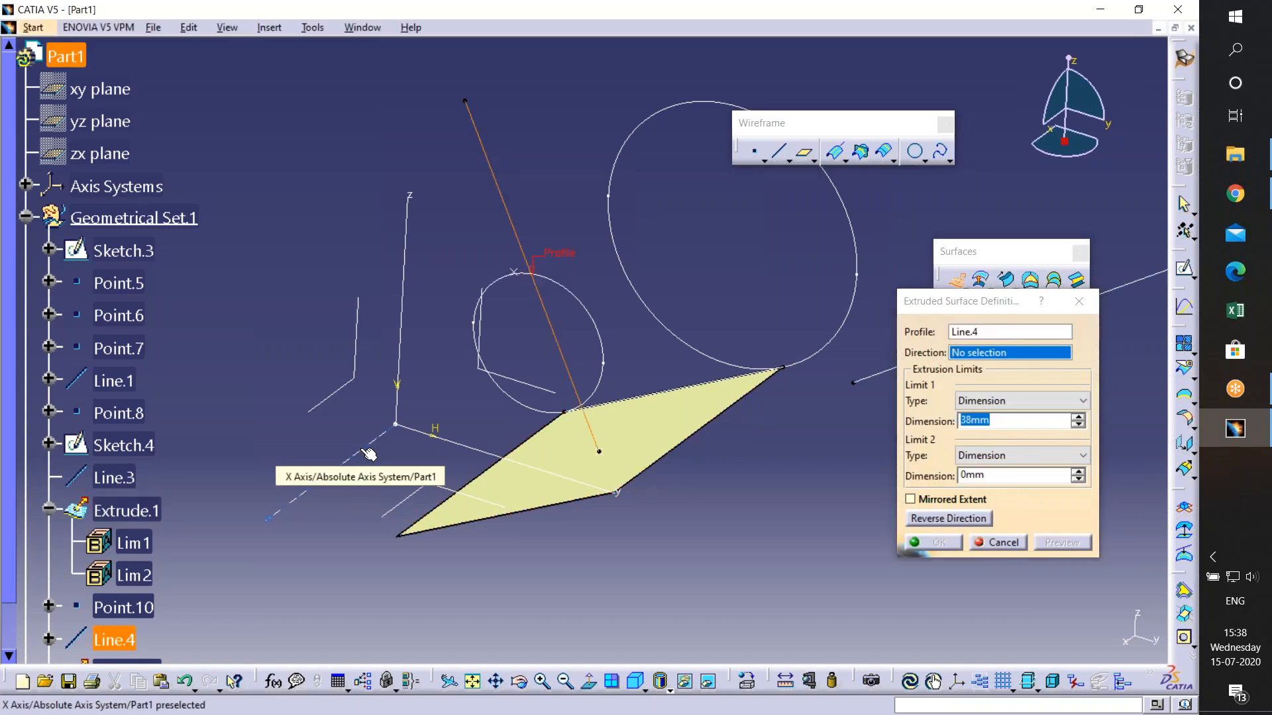
click(299, 495)
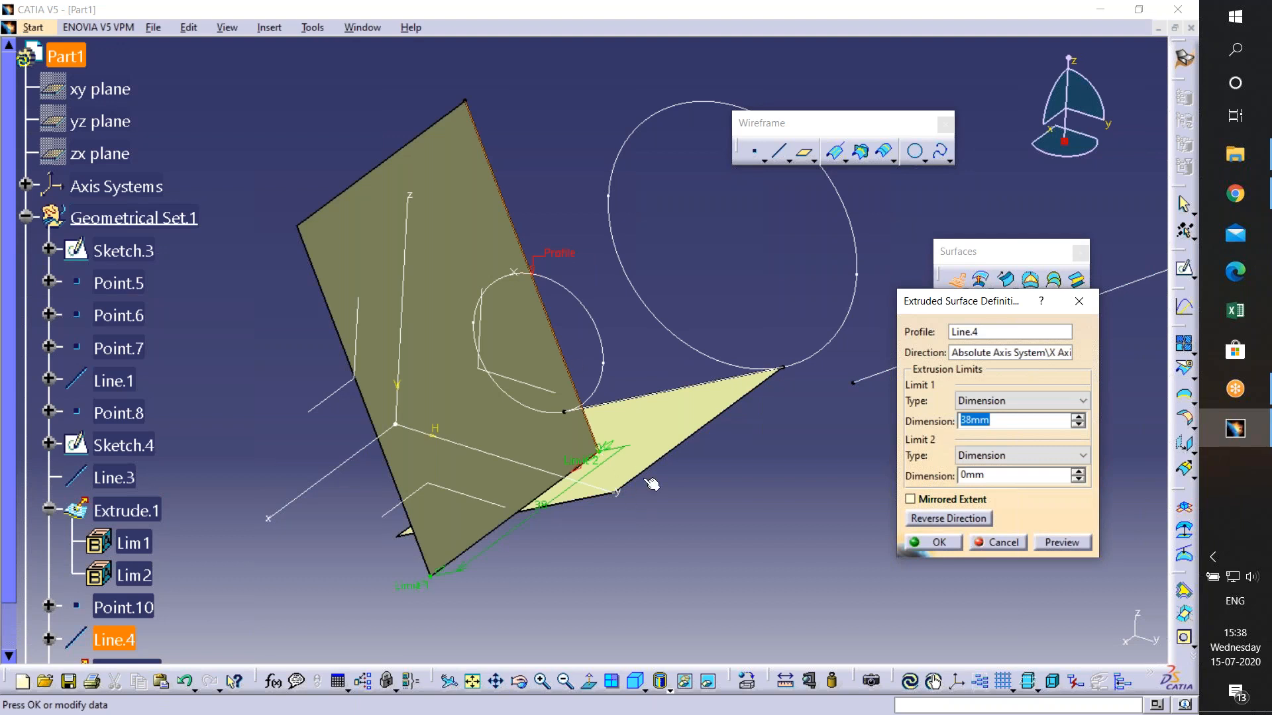
middle_click(585, 344)
middle_drag(585, 345, 709, 230)
click(934, 542)
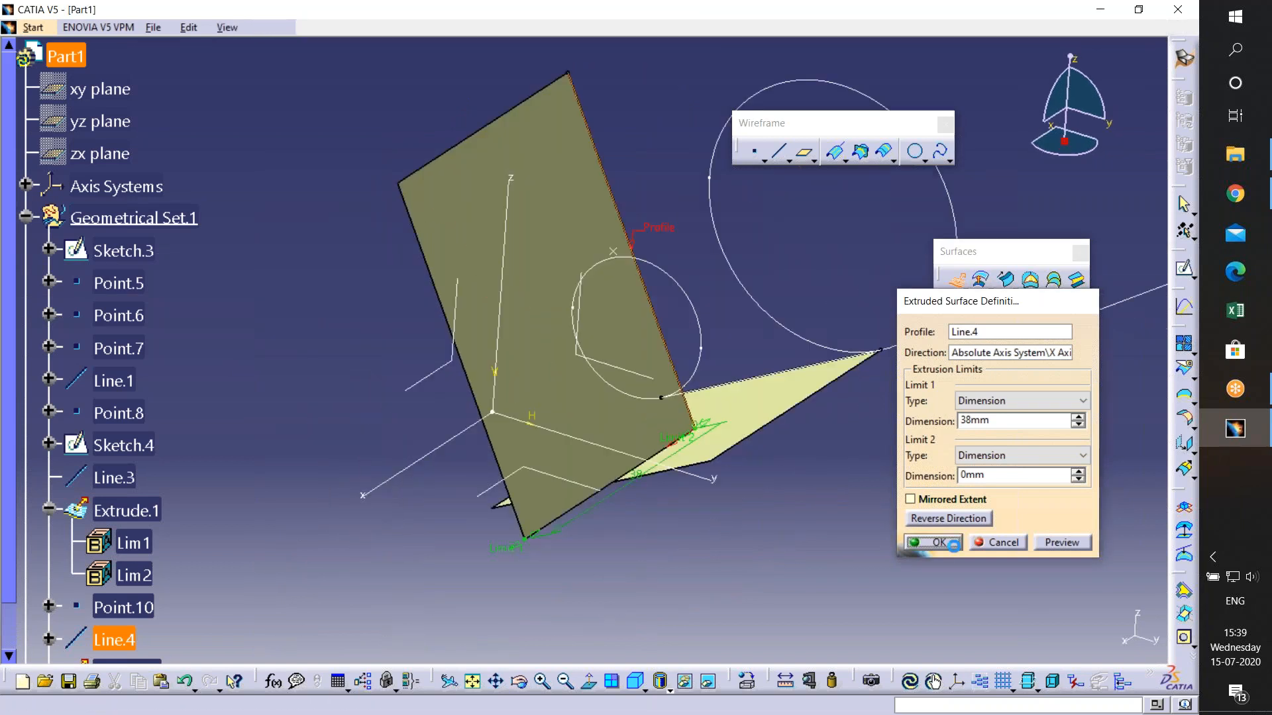
key(ctrl+z)
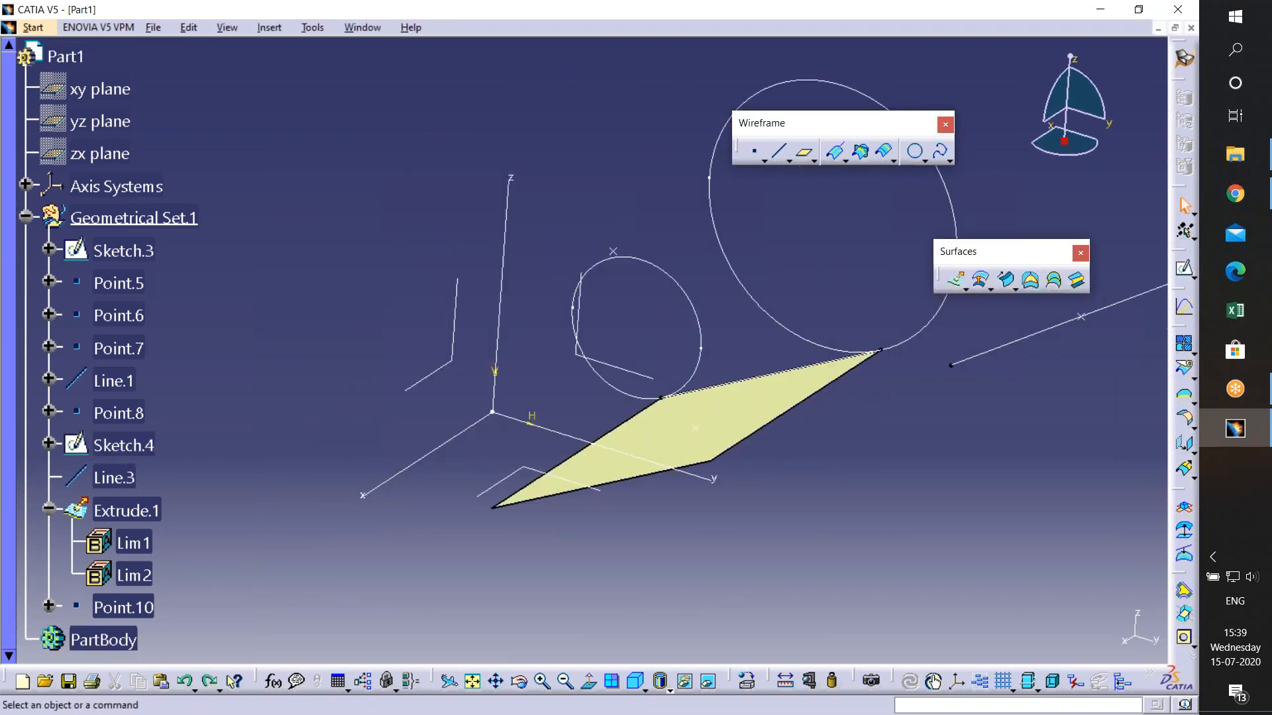
click(783, 154)
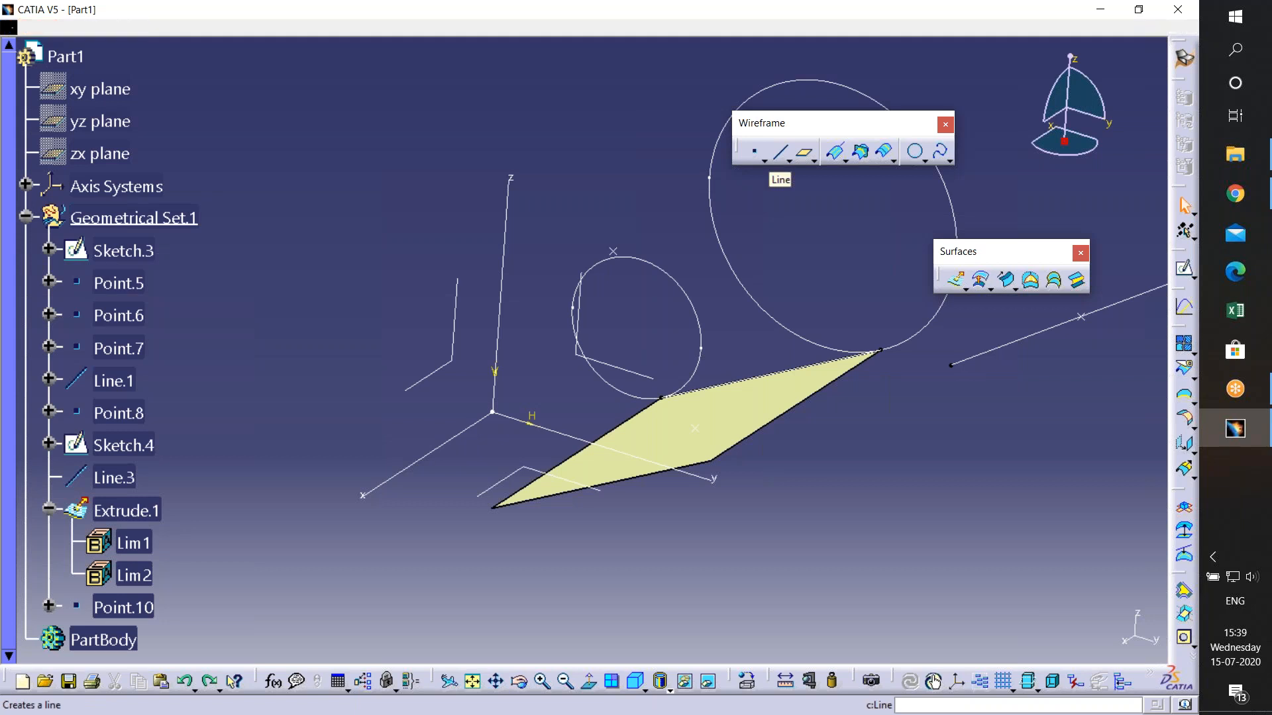
click(928, 295)
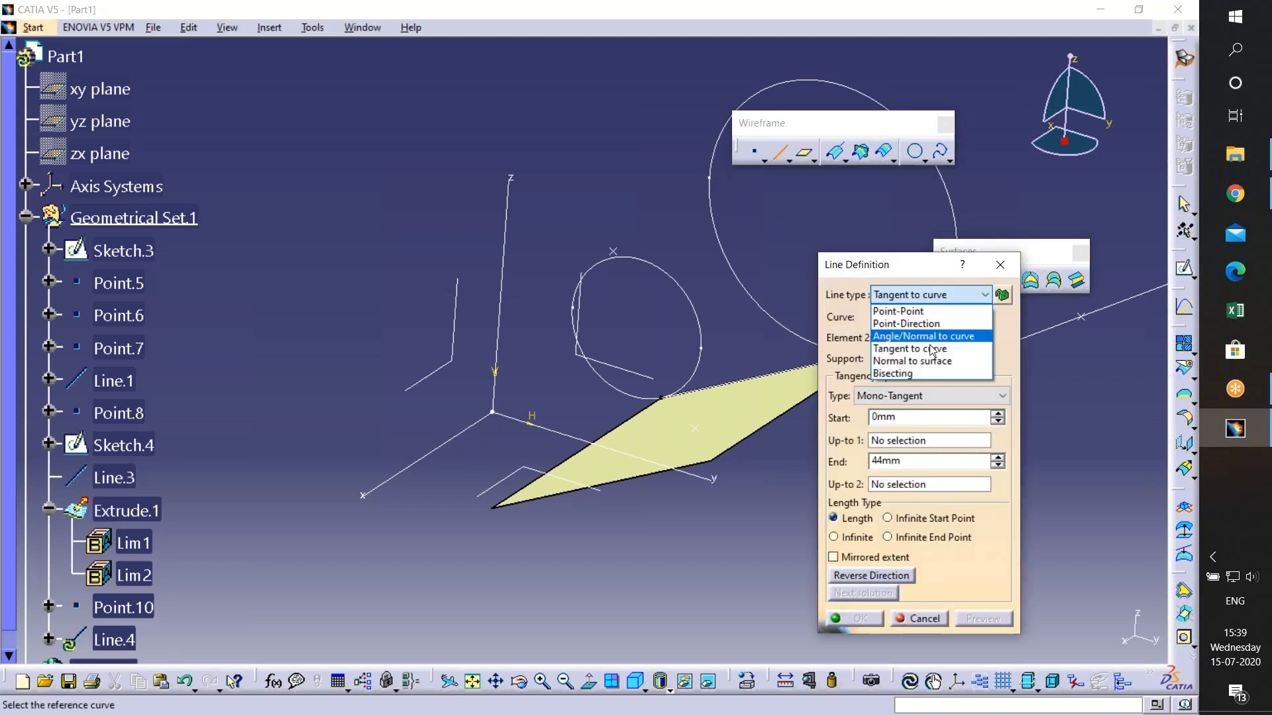
click(781, 541)
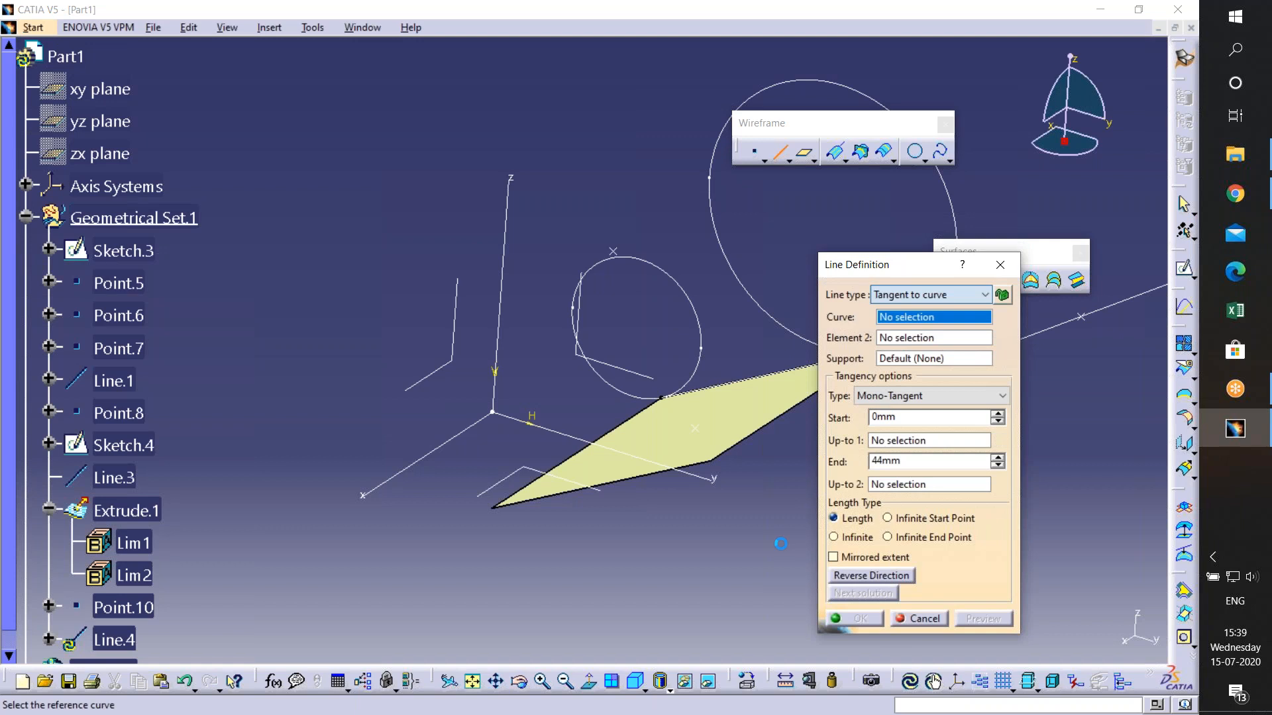
click(923, 616)
- Sketch two crossing lines on the YZ plane beside Line.1, and exit the sketch
middle_drag(625, 449, 568, 471)
middle_drag(510, 412, 496, 392)
middle_click(439, 371)
mouse_move(749, 377)
middle_down()
mouse_move(726, 380)
mouse_move(768, 380)
middle_up()
click(530, 348)
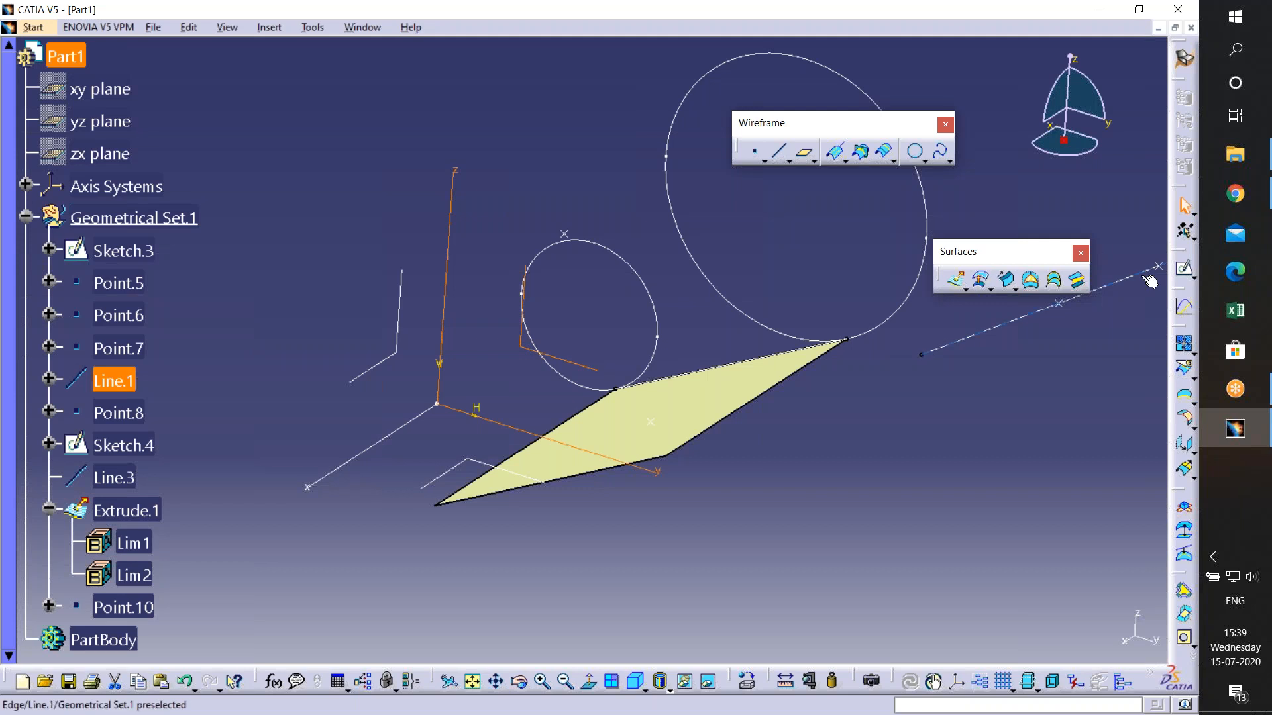
click(1183, 269)
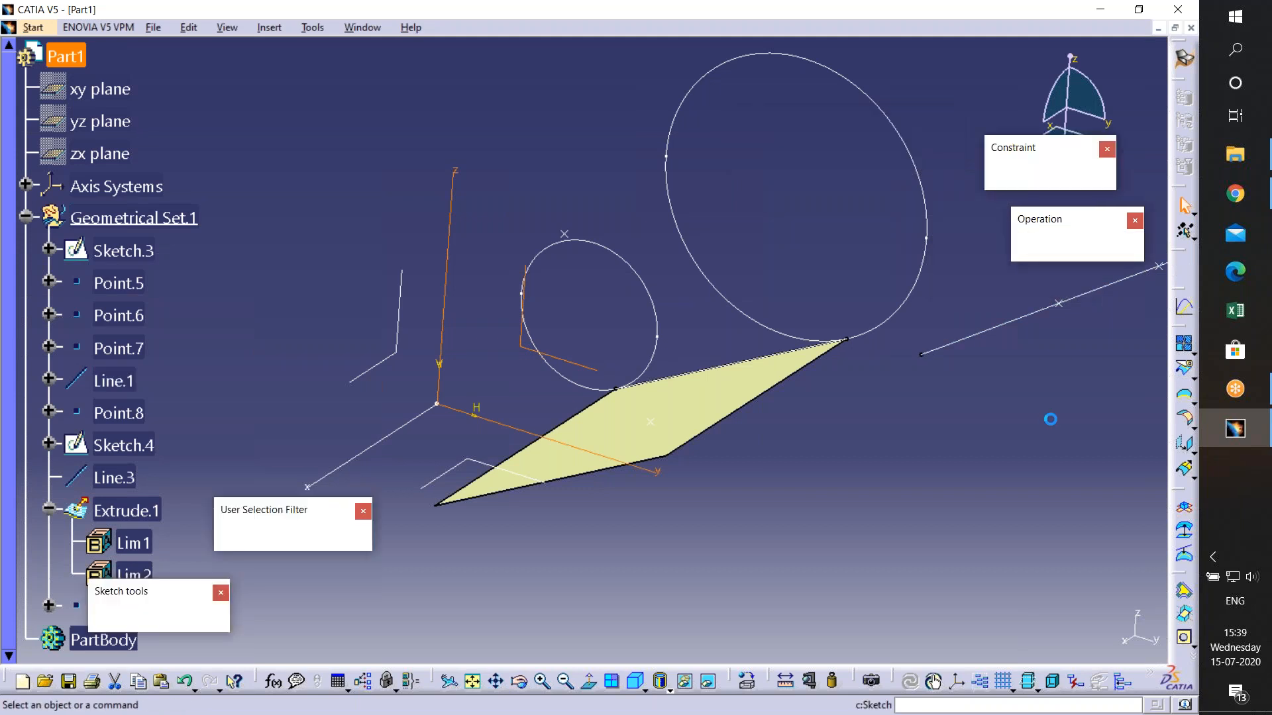
middle_drag(768, 490, 749, 590)
middle_drag(602, 529, 654, 298)
click(1184, 437)
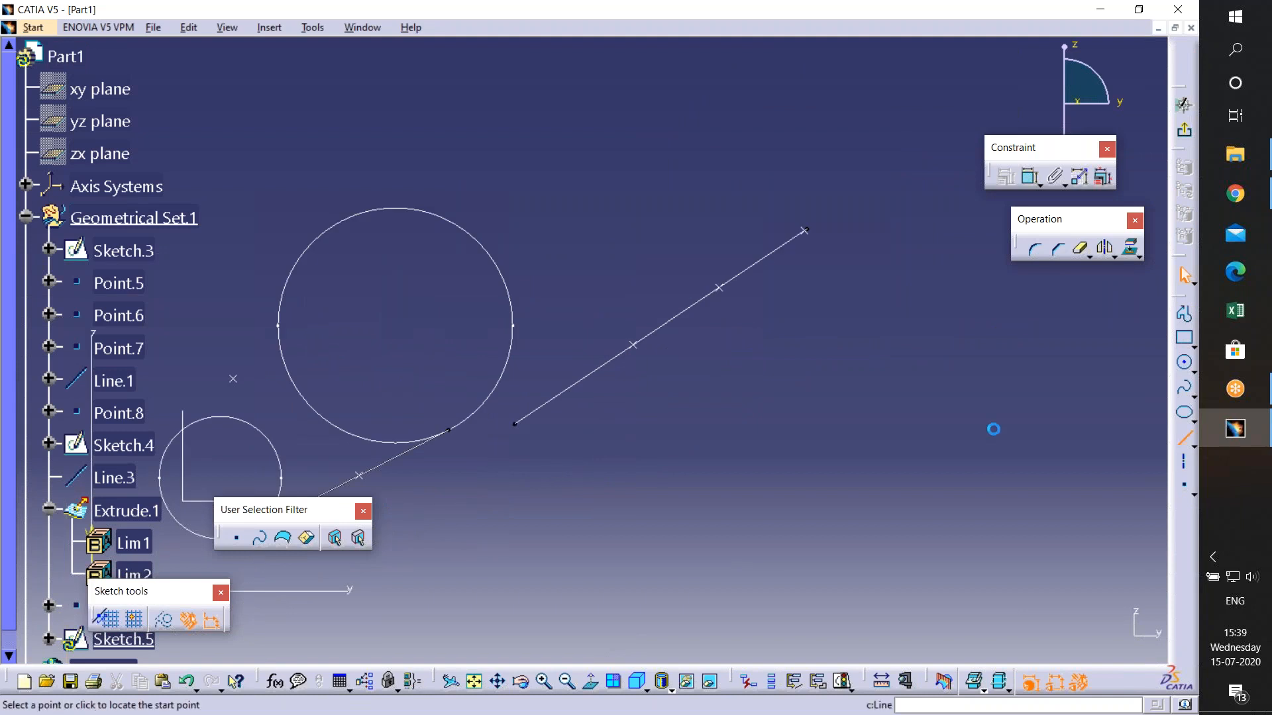
drag(769, 314, 940, 488)
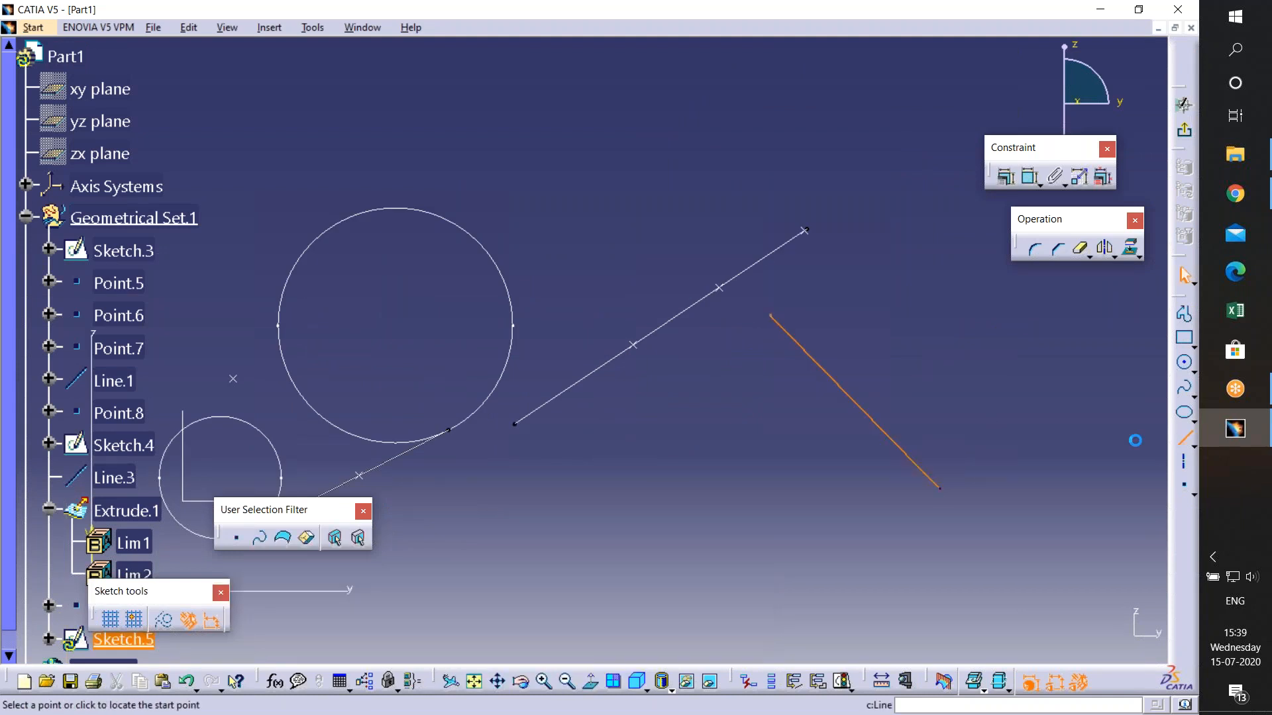
drag(977, 300, 804, 489)
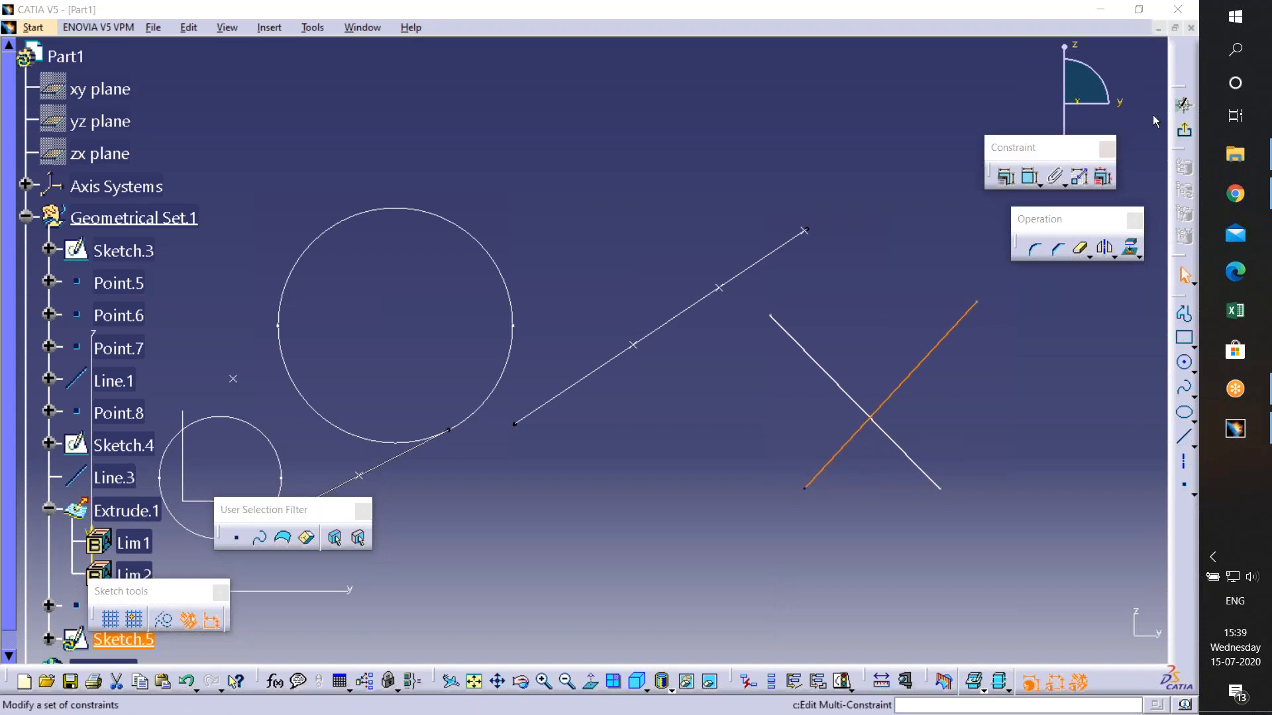
click(1184, 137)
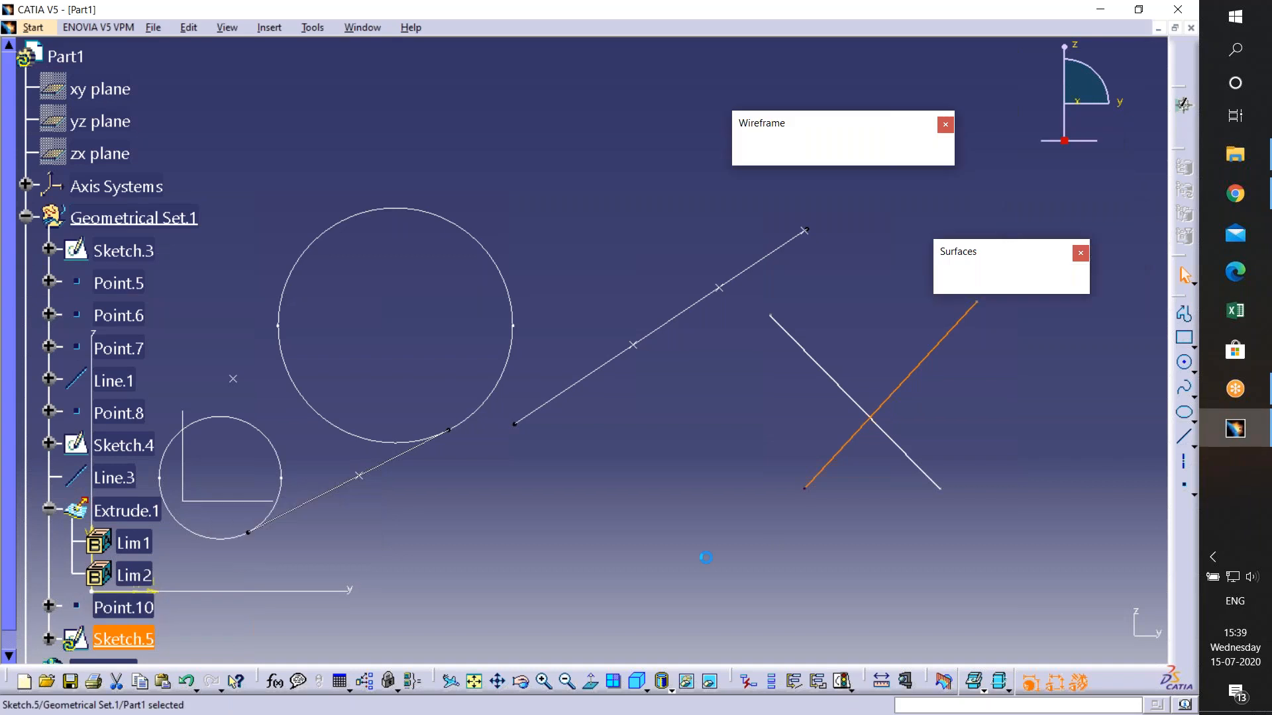
- Try to create a Bisecting line from the crossing-lines sketch, cancel it, and undo the sketch
click(781, 151)
click(940, 294)
click(898, 375)
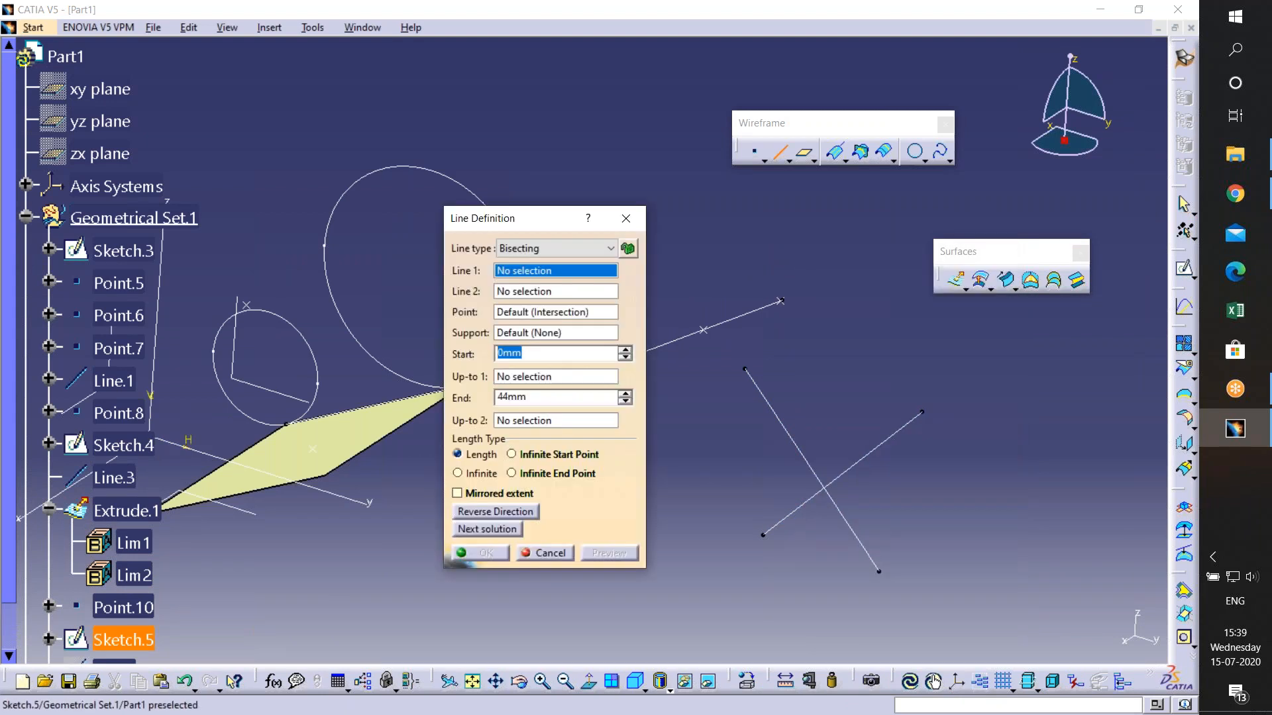
click(785, 428)
click(721, 414)
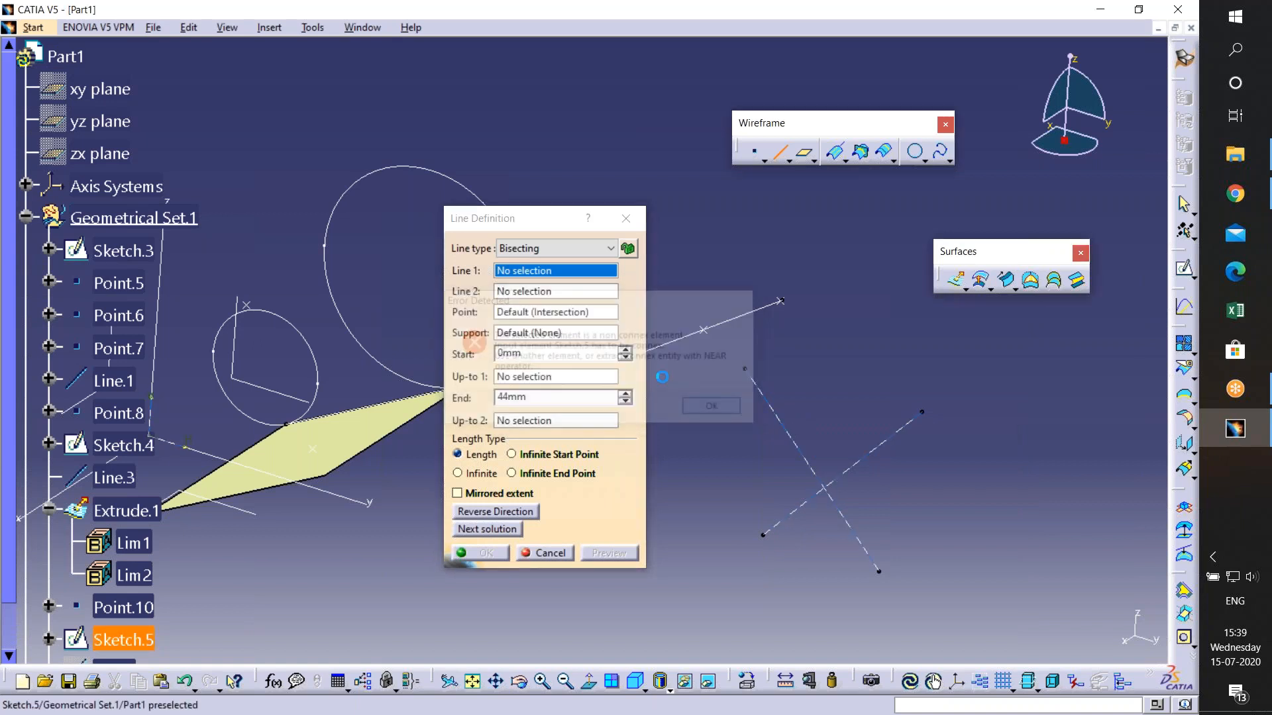
click(549, 553)
key(ctrl+z)
- Sketch a single line on the YZ plane that crosses Line.1, and exit the sketch
middle_drag(551, 481, 757, 428)
click(1185, 269)
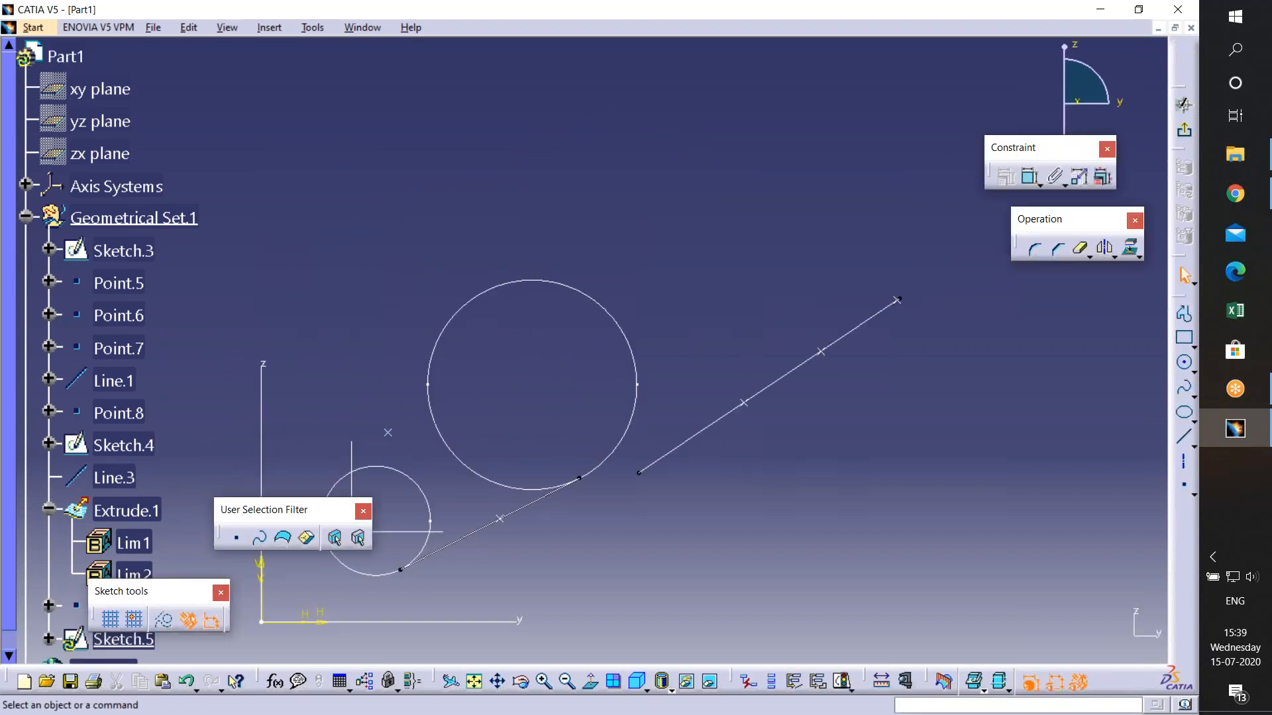
click(1186, 436)
click(732, 275)
click(841, 513)
click(1184, 130)
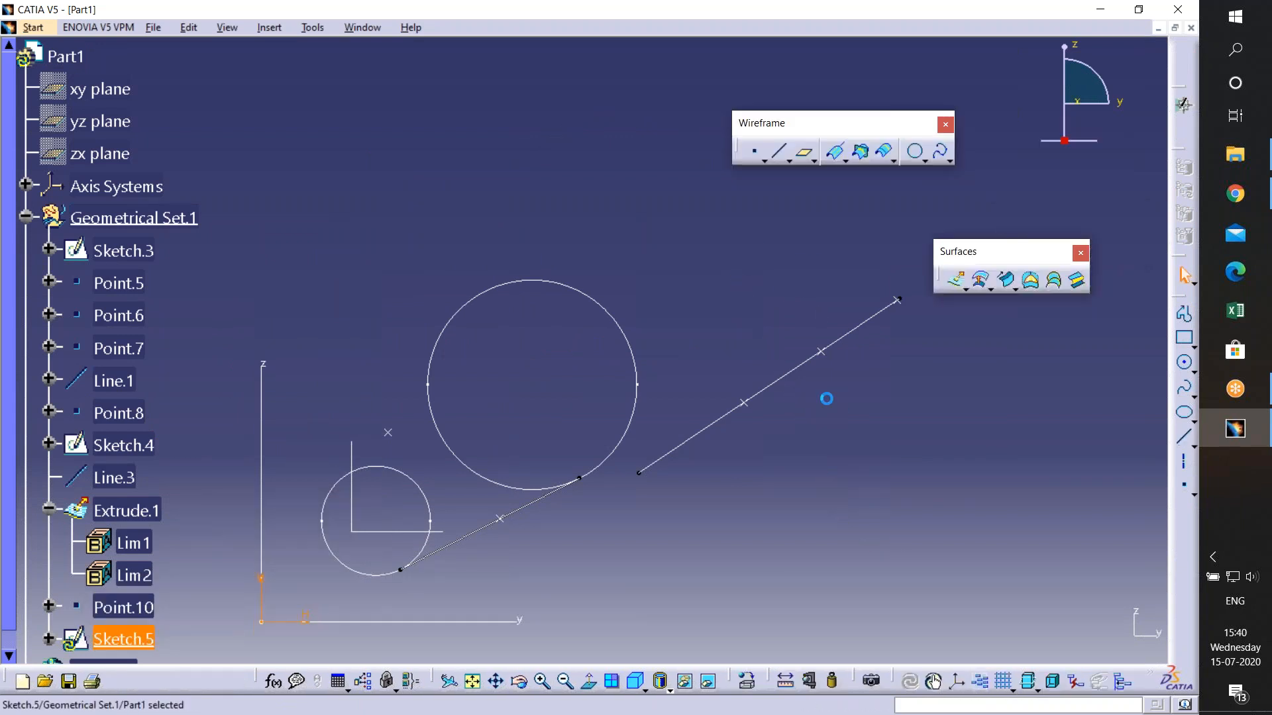
- Set up a Bisecting line with Sketch.5 as Line 1 and Line.1 as Line 2, and examine both previewed solutions
click(779, 151)
click(569, 249)
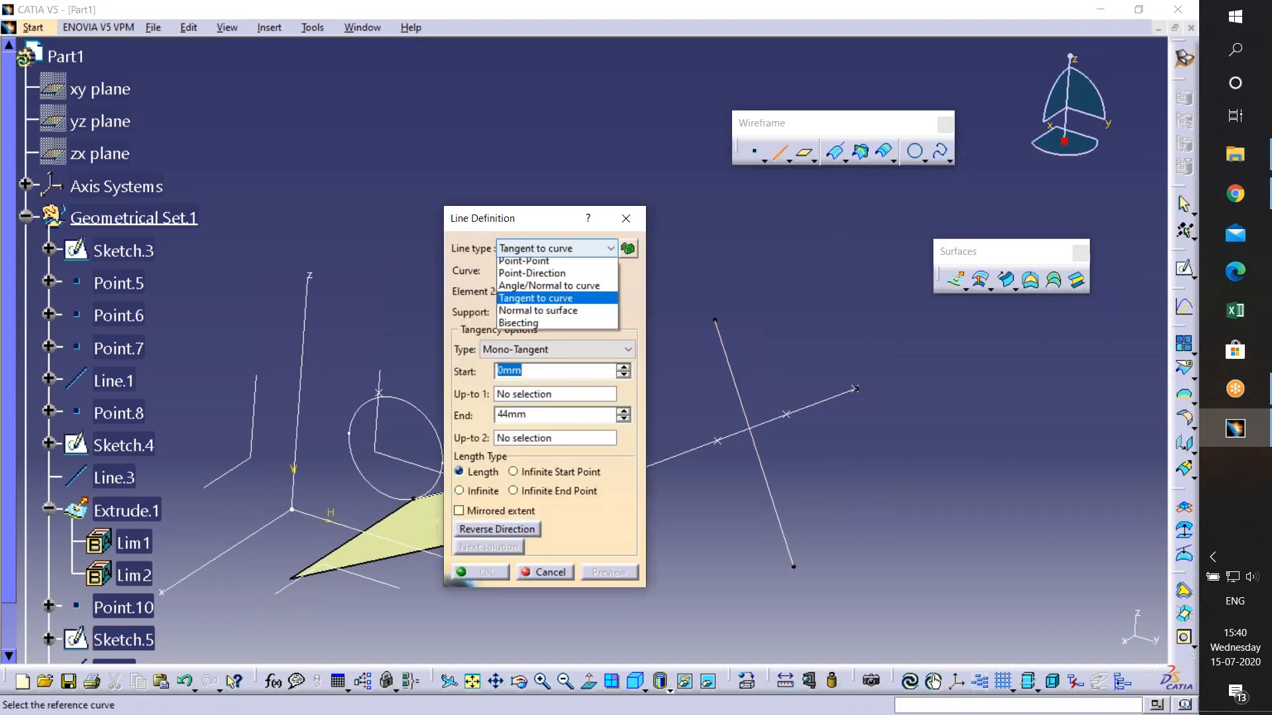
click(519, 322)
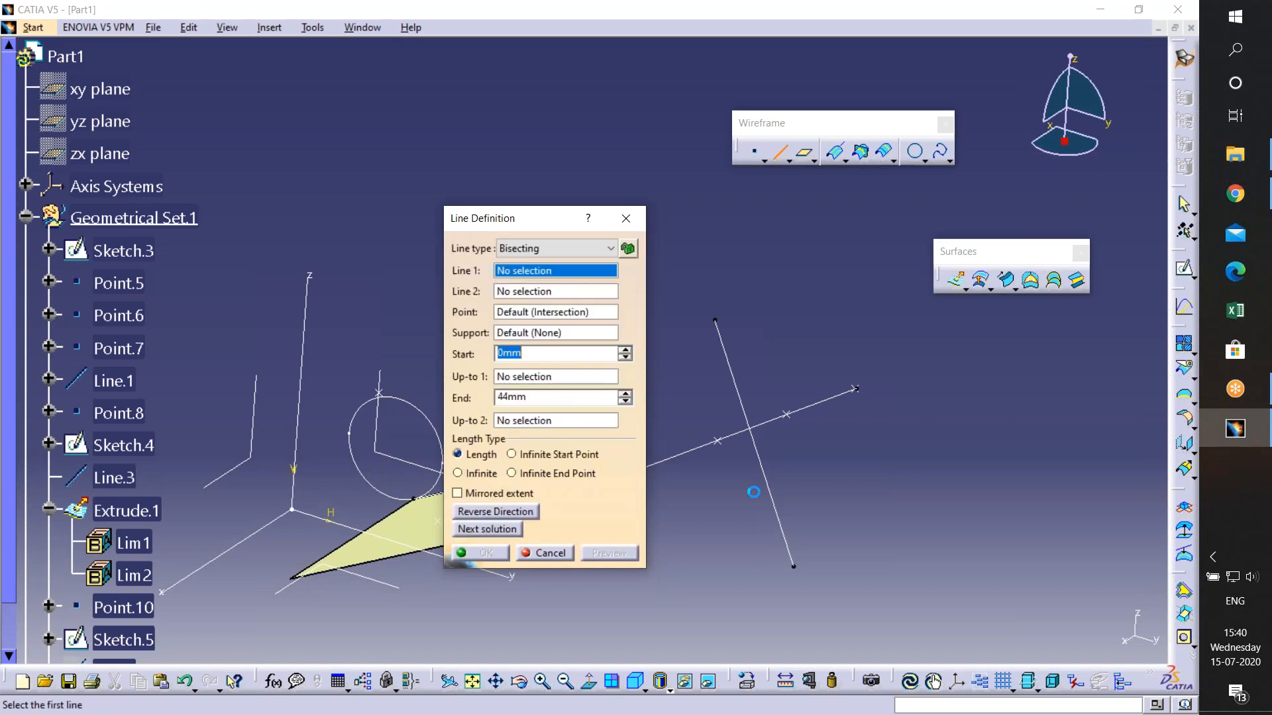
click(807, 402)
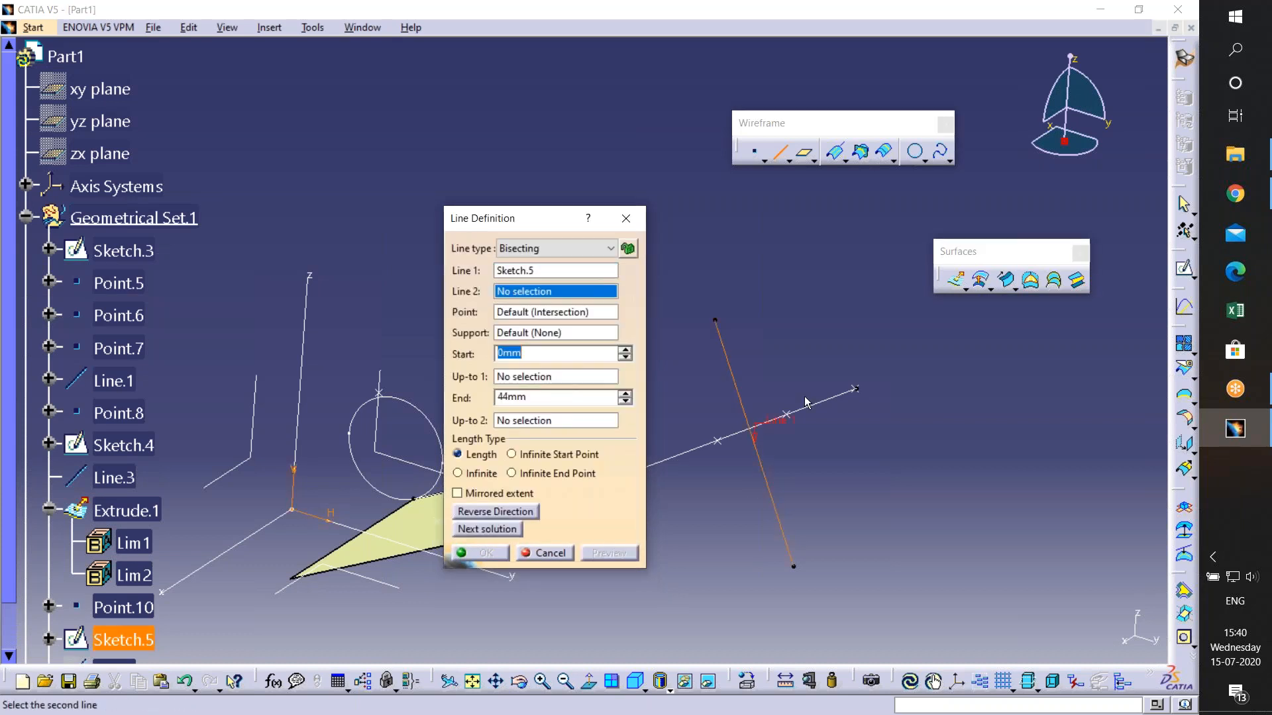
click(806, 402)
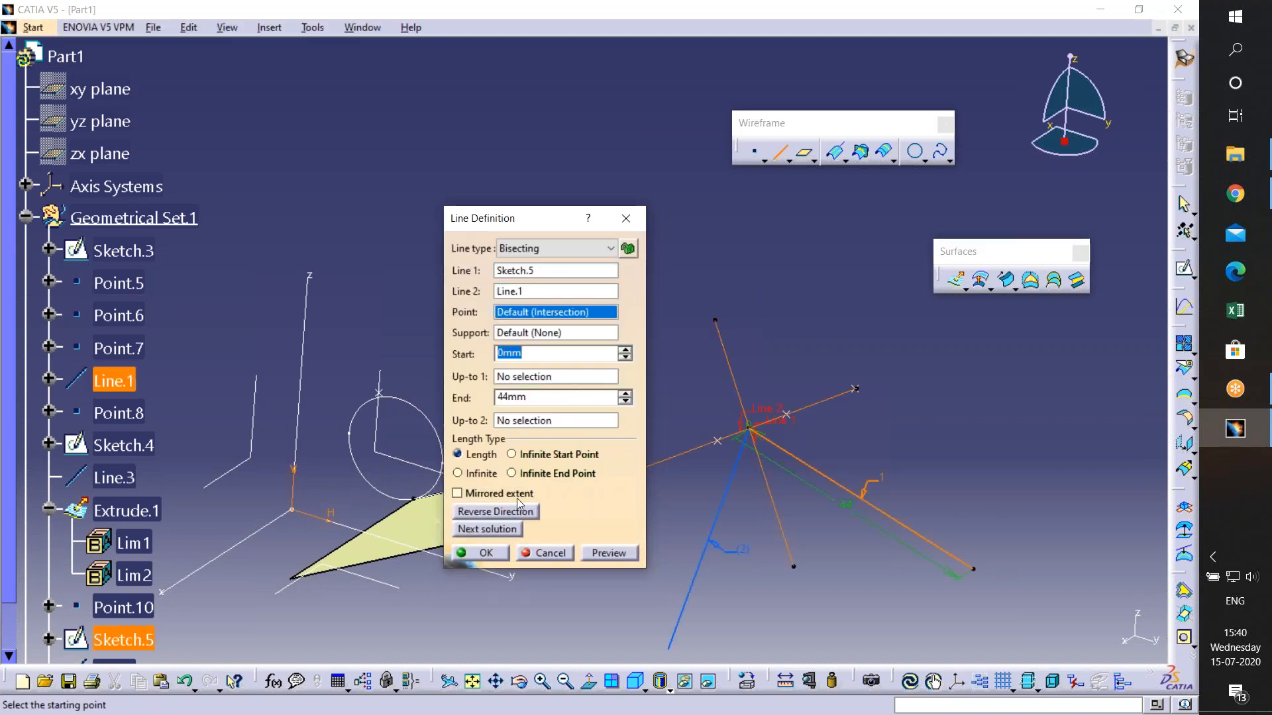
middle_drag(750, 507, 750, 450)
middle_drag(907, 519, 786, 337)
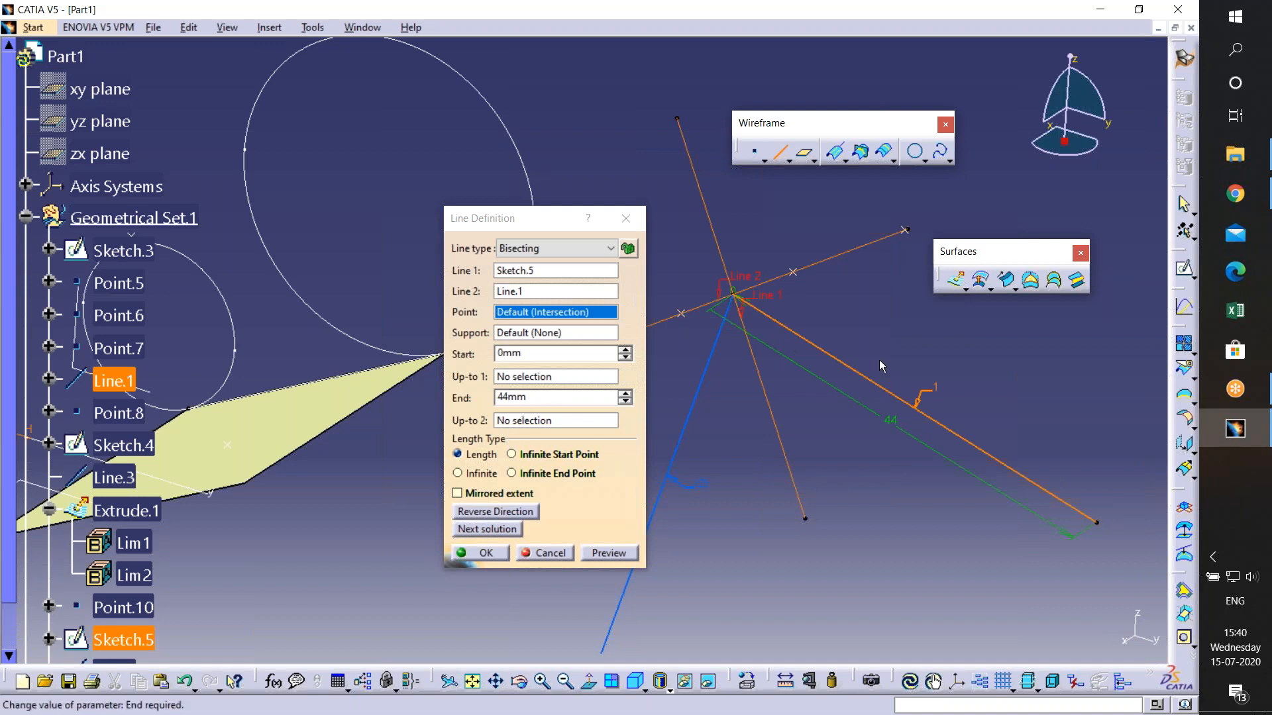
middle_drag(847, 367, 1006, 396)
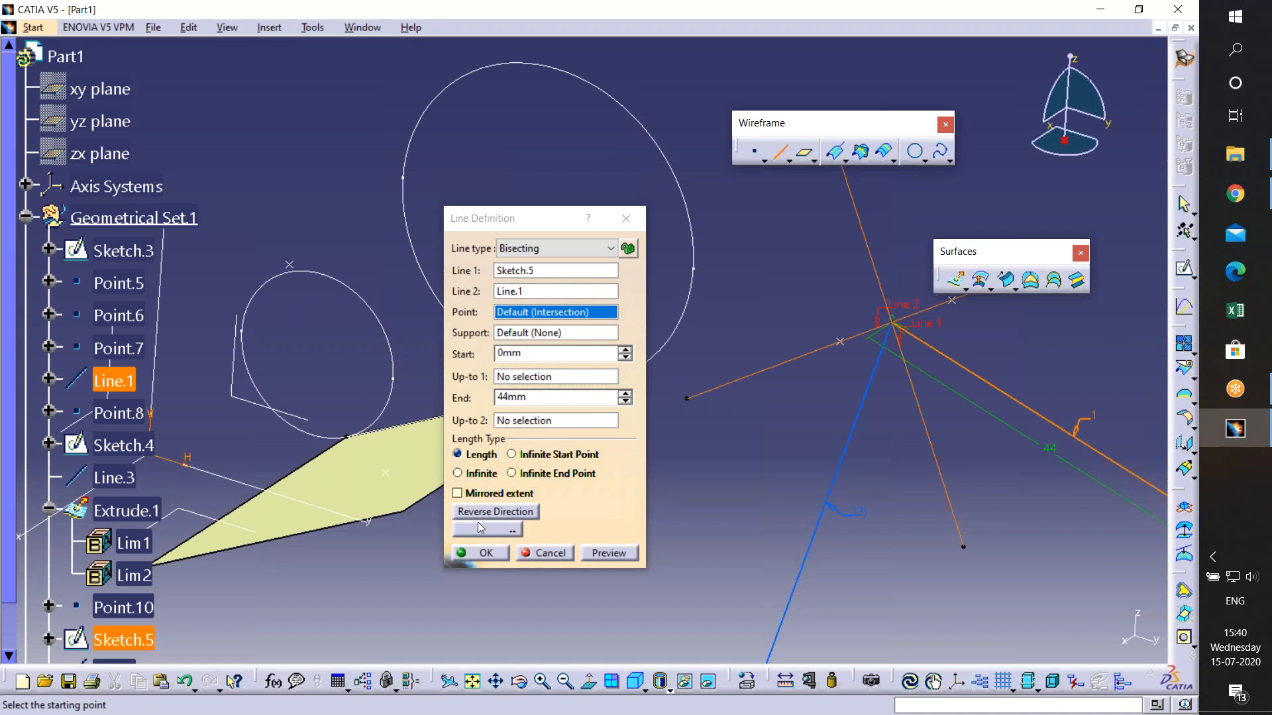
- Mirror the bisecting line's extent at 44 mm, switch to the next solution, and create the line
click(458, 494)
middle_drag(838, 367, 836, 391)
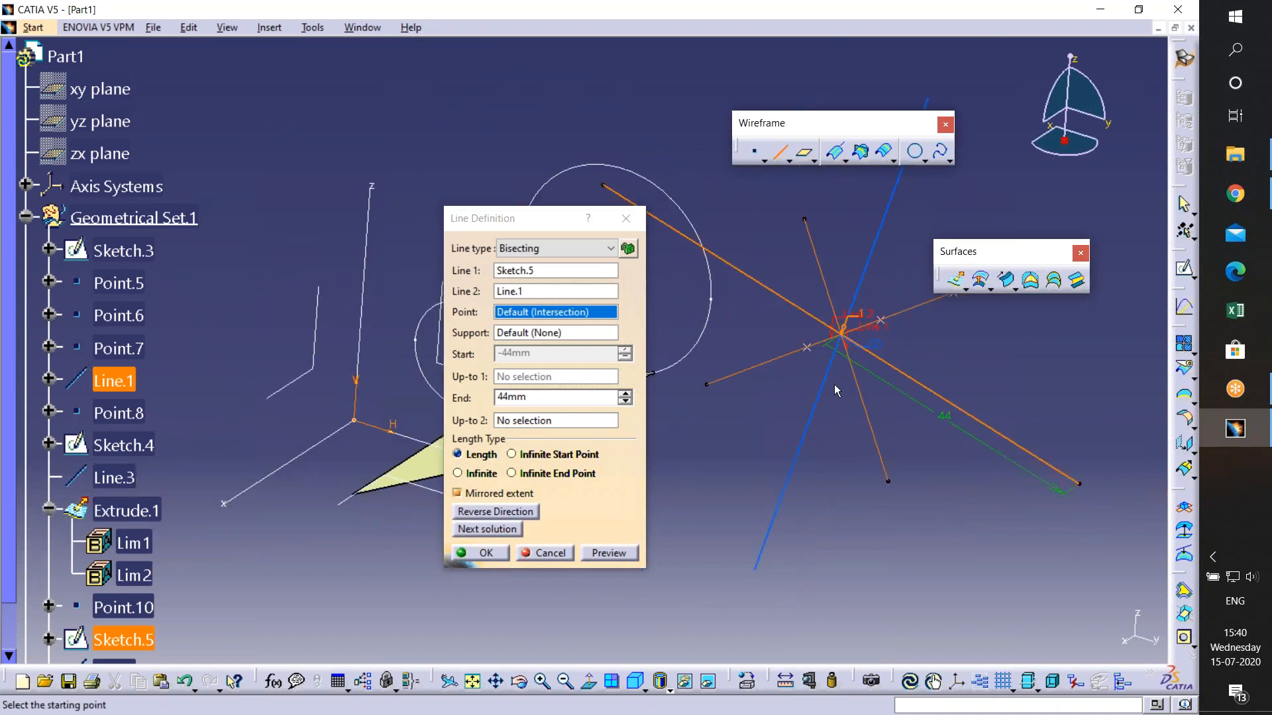
click(498, 529)
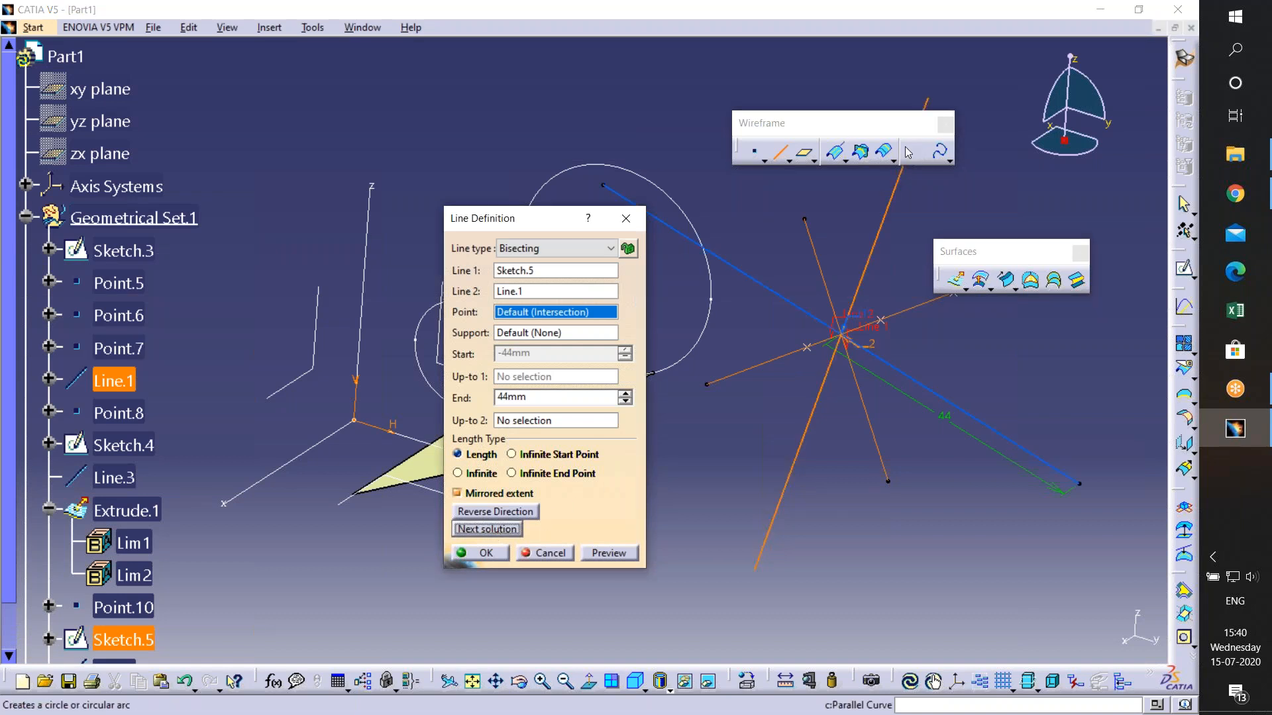
click(496, 553)
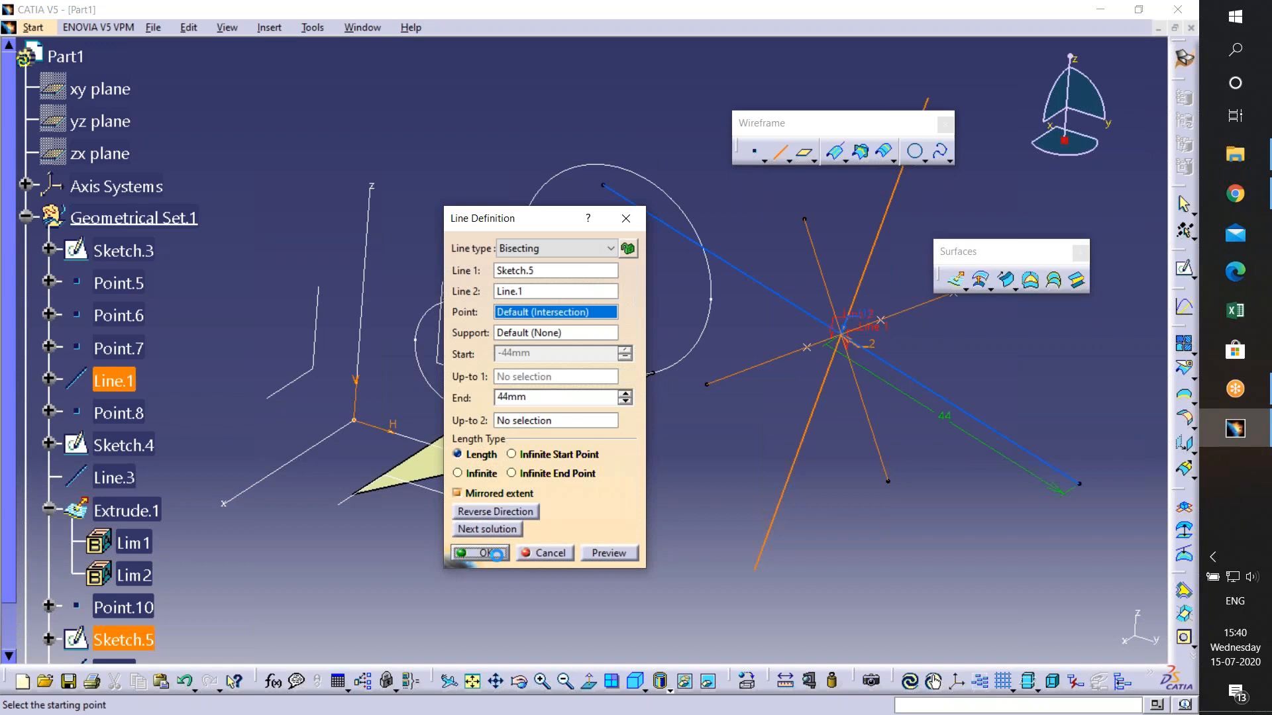
middle_drag(495, 553, 543, 536)
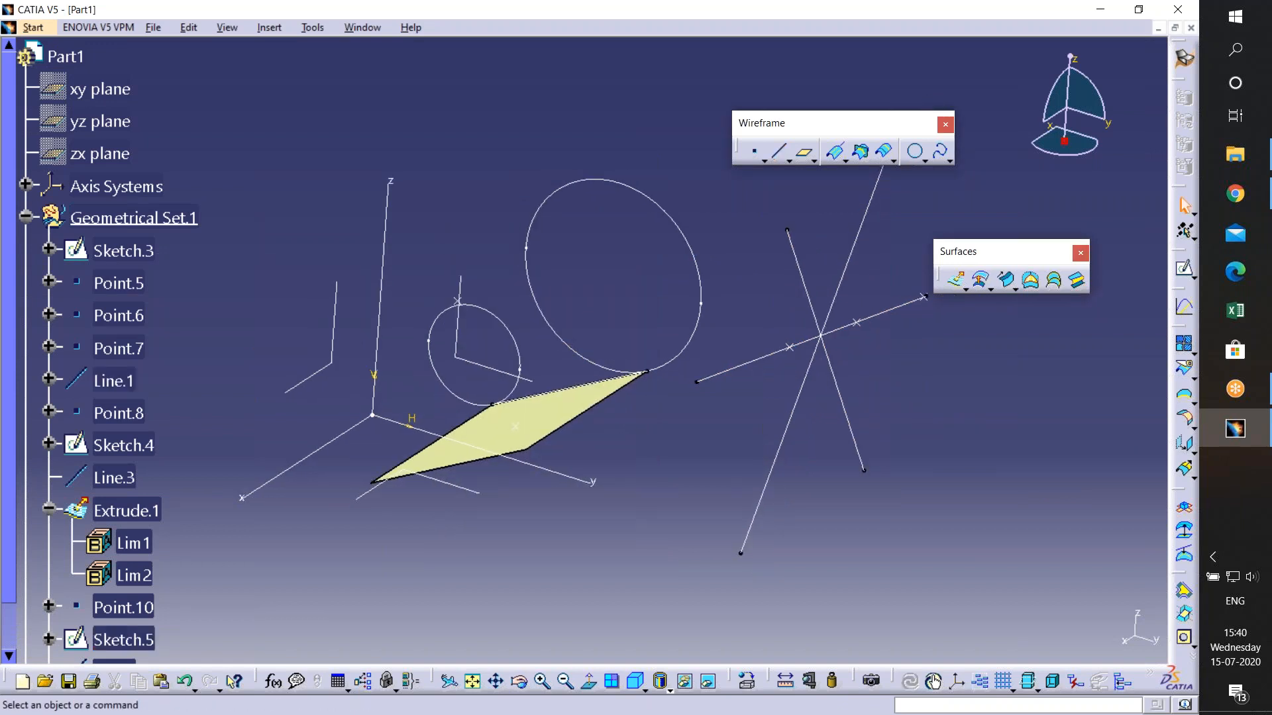
- Undo the demonstrated lines, surface and sketches until only Sketch.3, Point.5, Point.6 and Point.7 remain in Geometrical Set.1
key(ctrl+z)
key(ctrl+z)
key(ctrl+z)
key(ctrl+z)
key(ctrl+z)
key(ctrl+z)
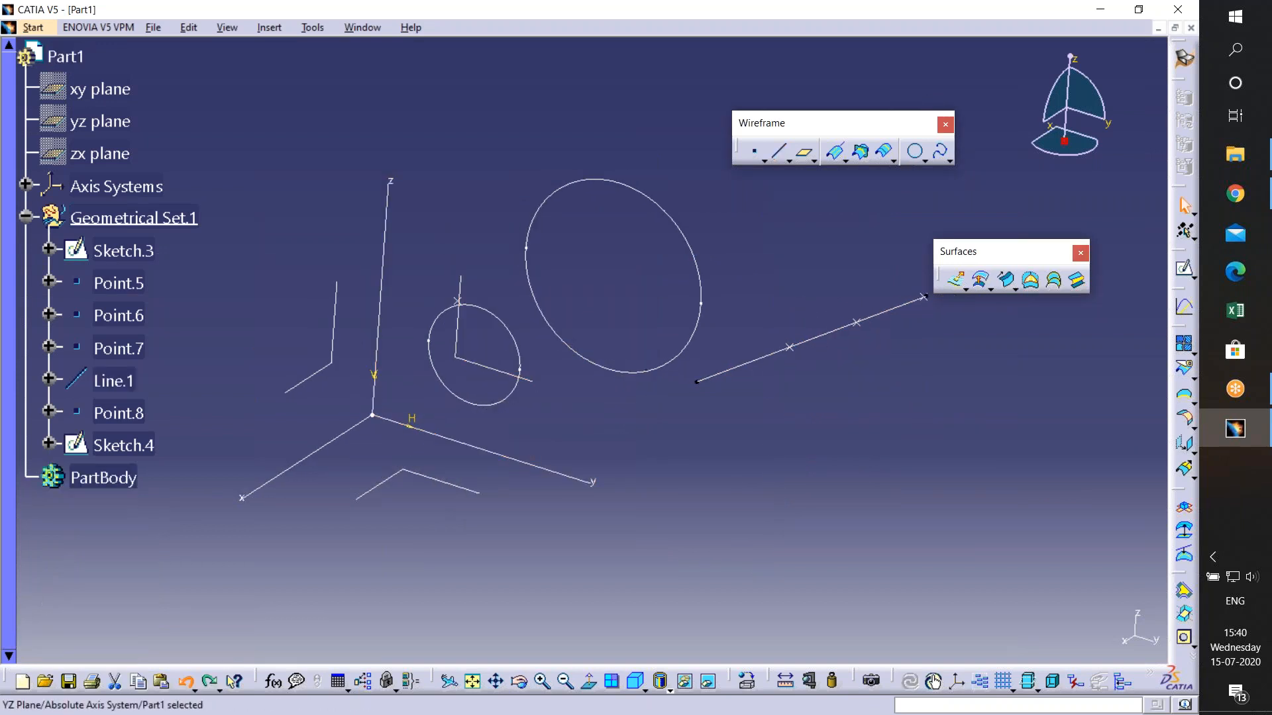
key(ctrl+z)
key(ctrl+z)
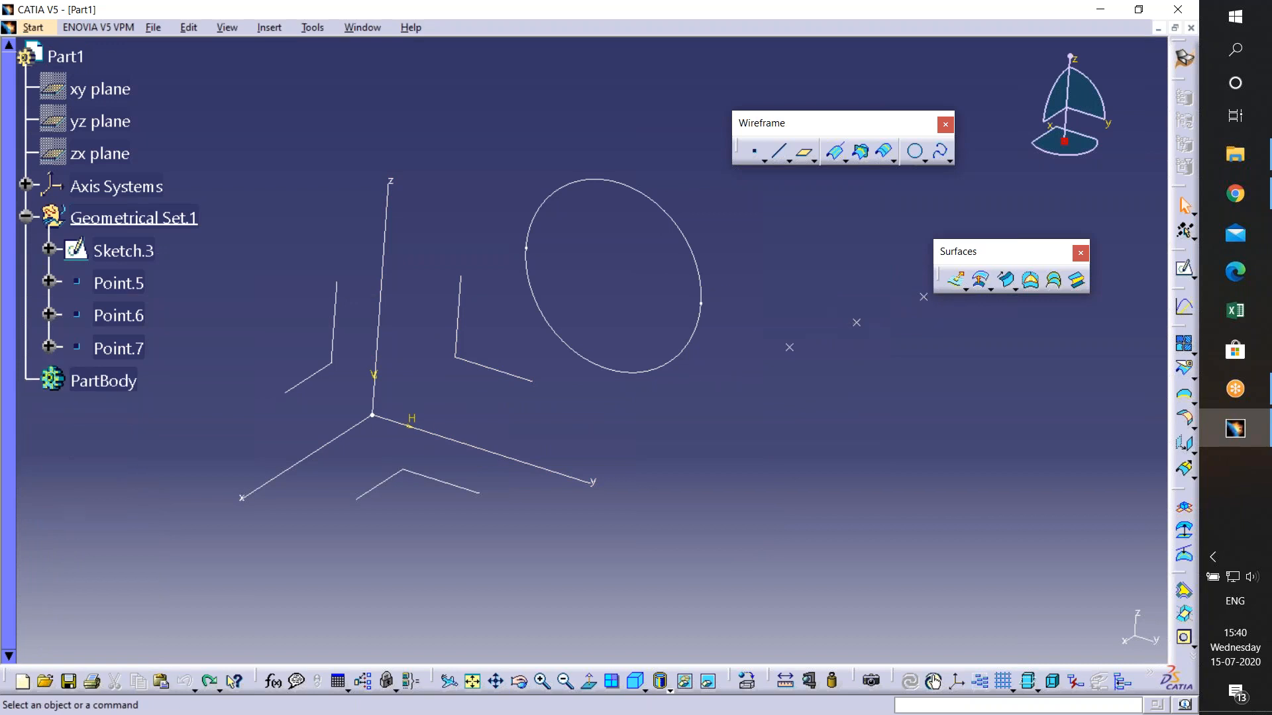
- Create an Offset from plane reference plane 50 mm from the YZ plane, and undo it
middle_drag(720, 423, 714, 463)
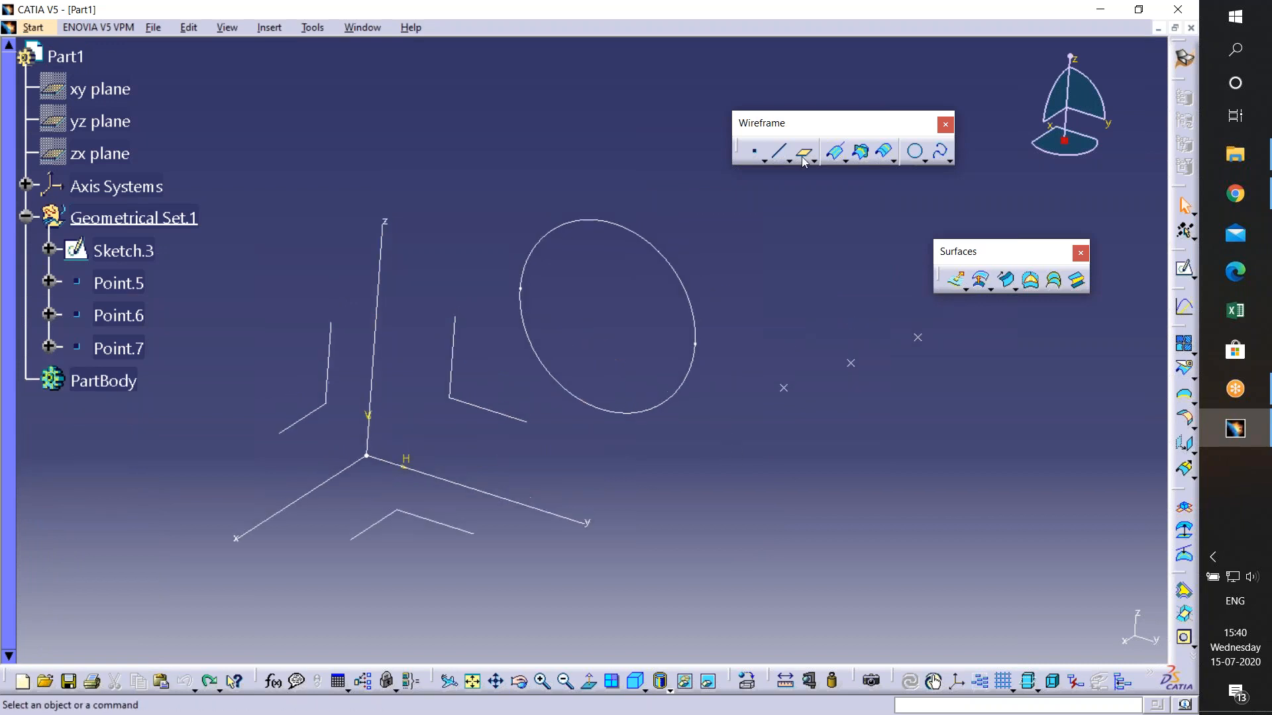
click(804, 154)
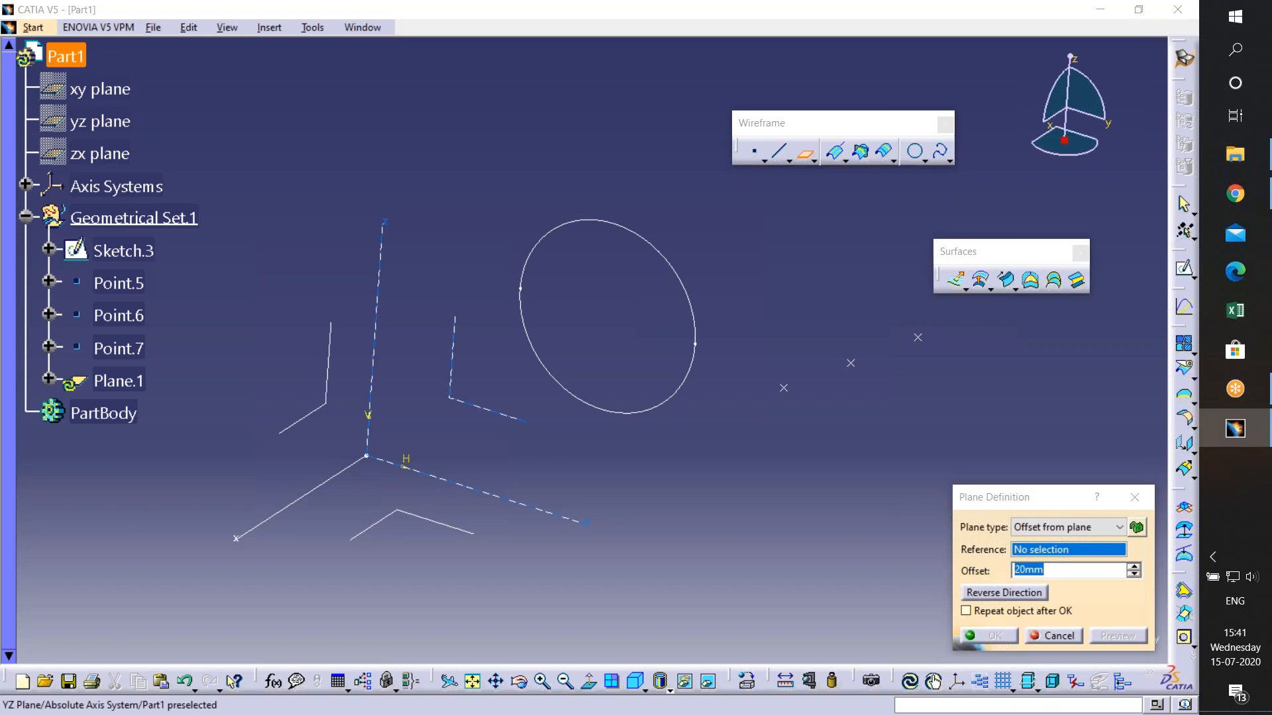
click(447, 505)
middle_drag(448, 505, 556, 459)
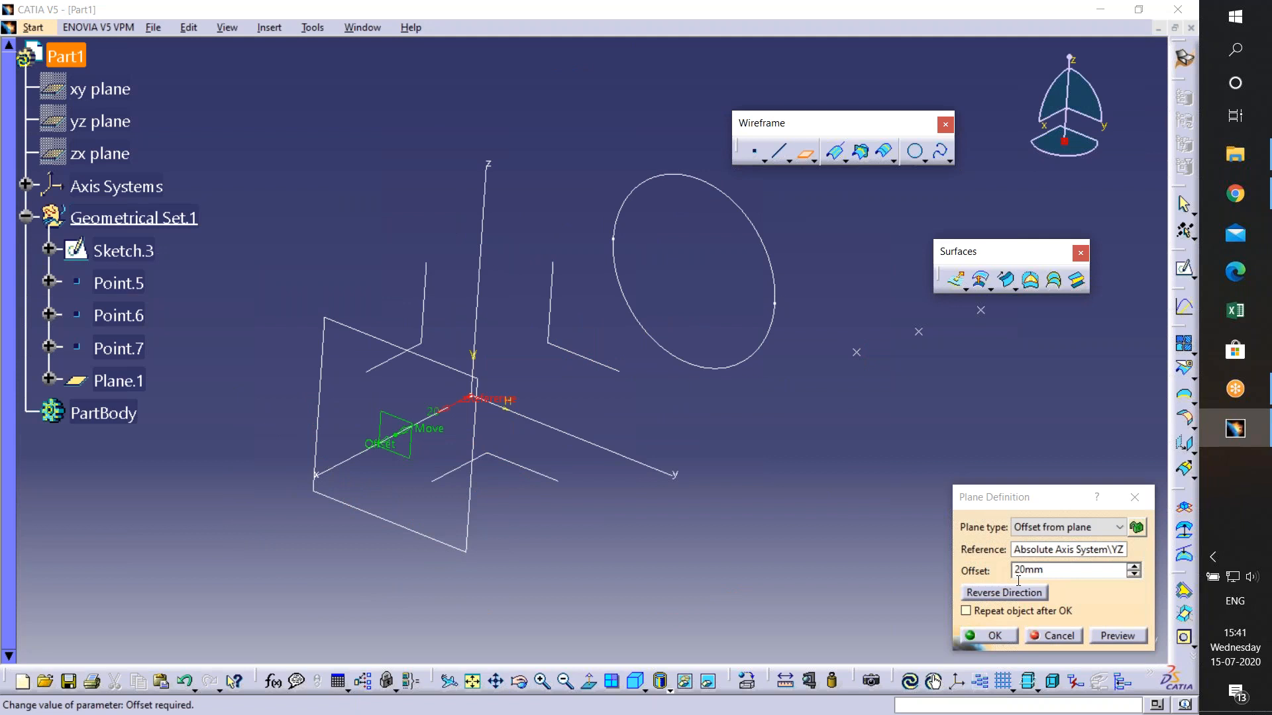
double_click(1060, 570)
text(4)
key(BackSpace)
text(50)
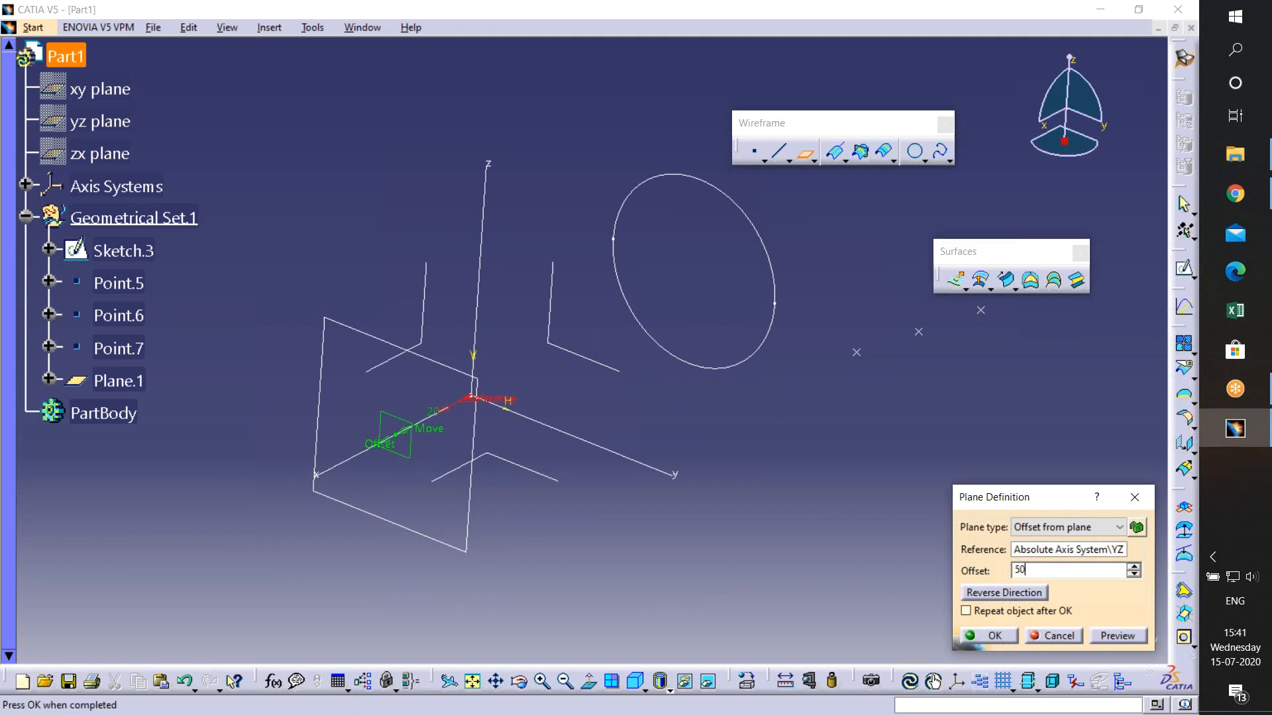
click(989, 636)
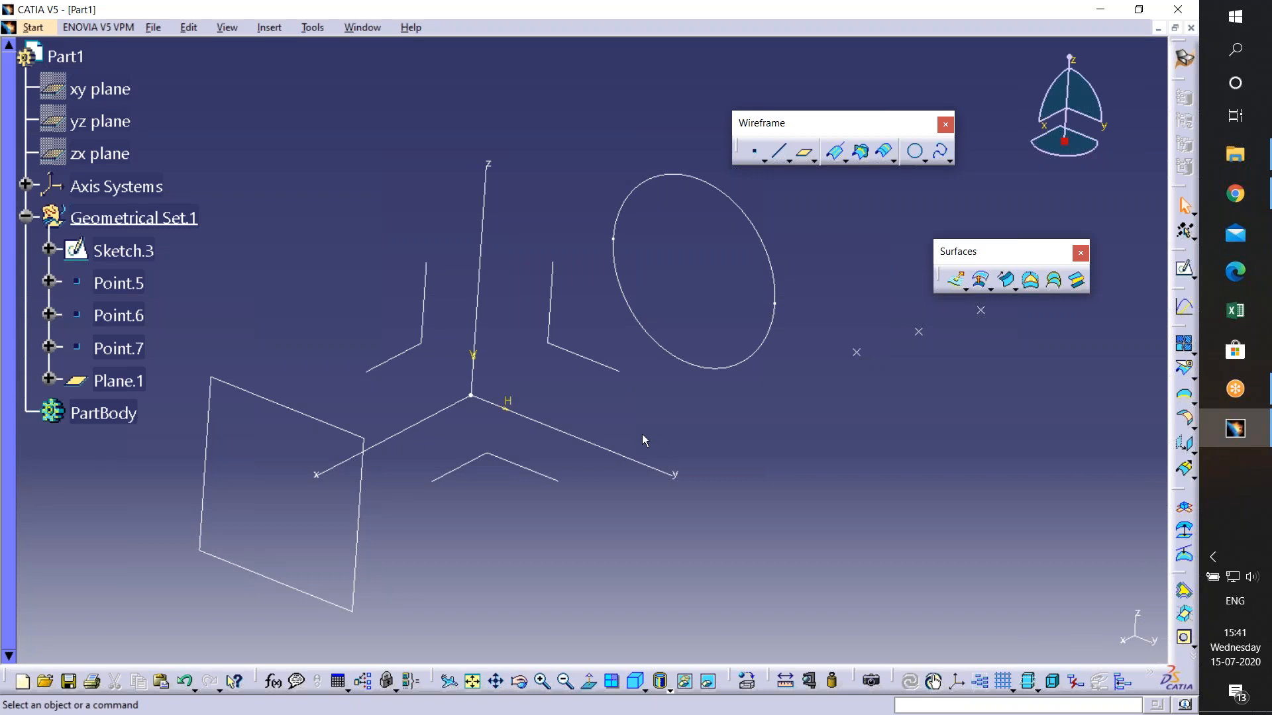
key(ctrl+z)
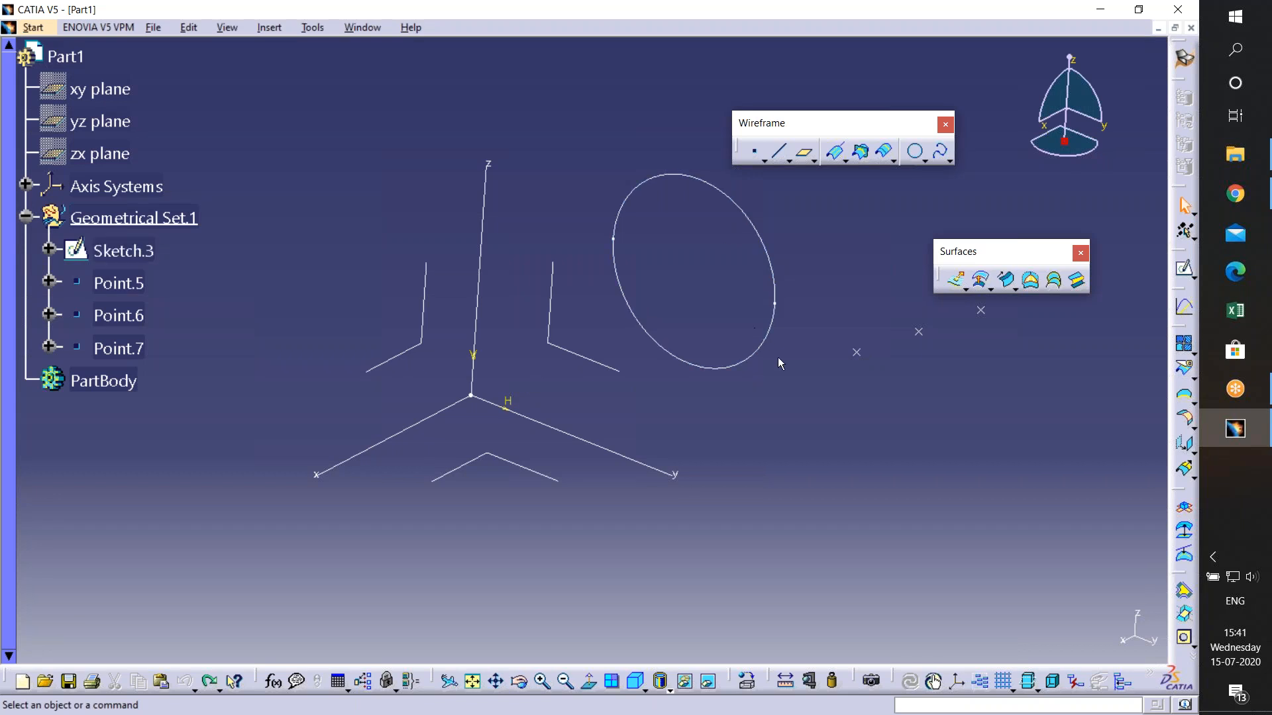
- Delete Sketch.3, Point.5 and Point.7 from Geometrical Set.1
middle_drag(769, 371, 721, 438)
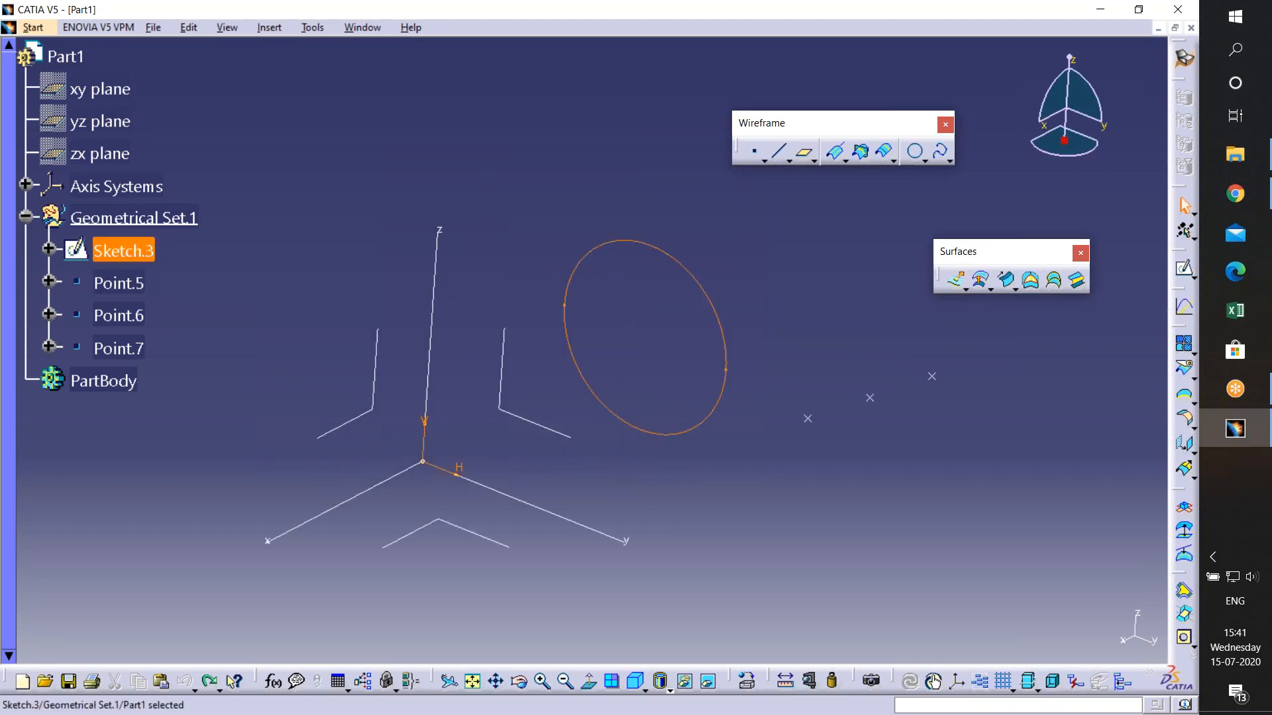
right_click(105, 253)
click(150, 489)
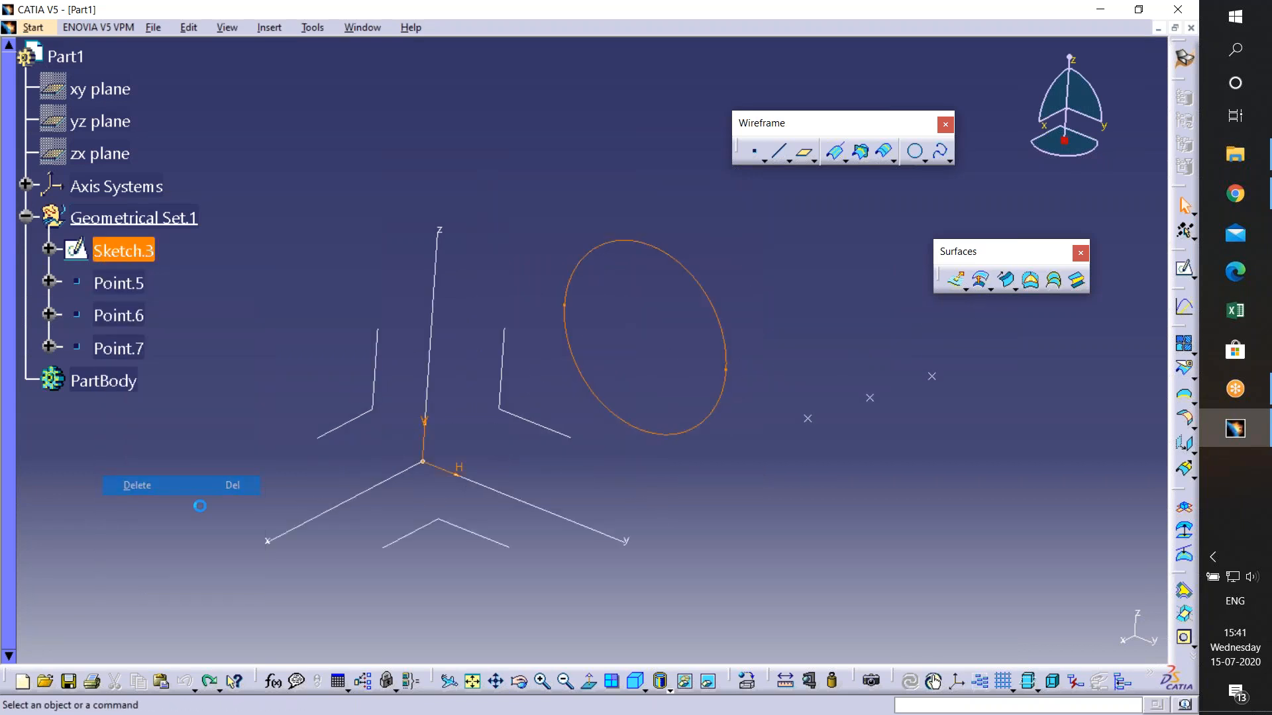
click(806, 422)
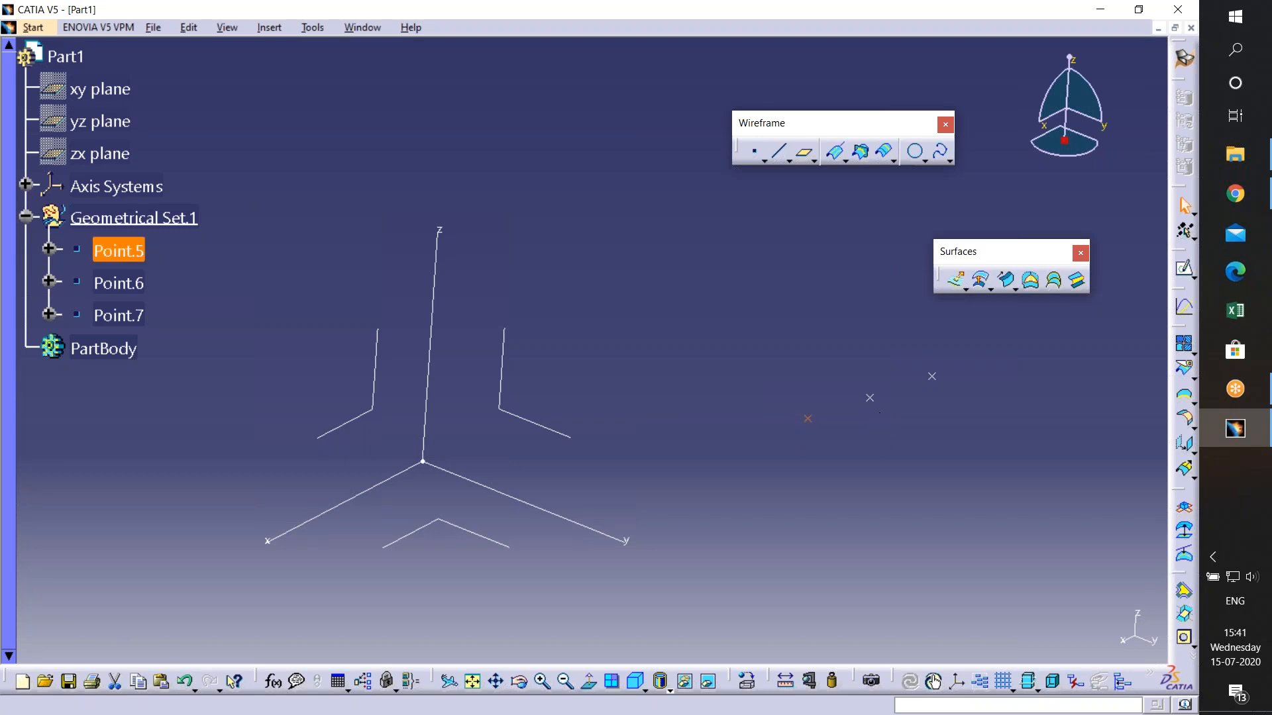
key(Delete)
click(869, 398)
click(1060, 636)
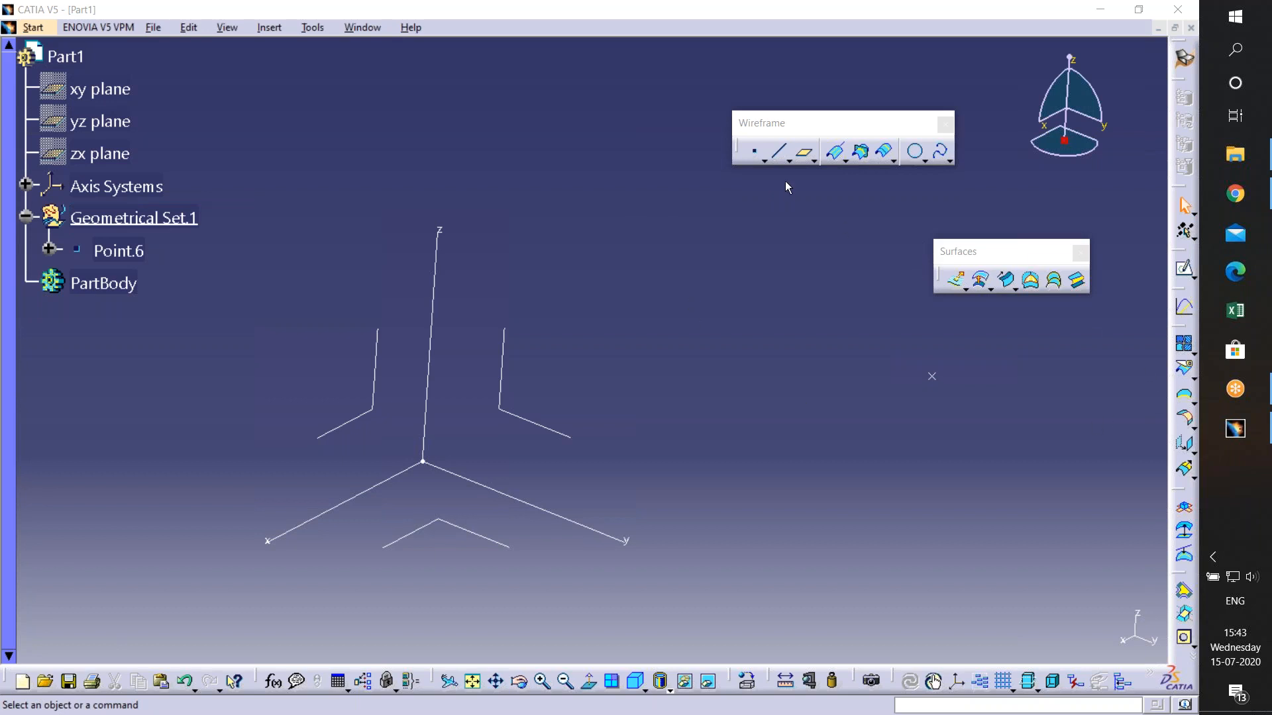
- Expand the projection tools of the Wireframe tool set and detach them as a floating palette
click(843, 159)
click(845, 162)
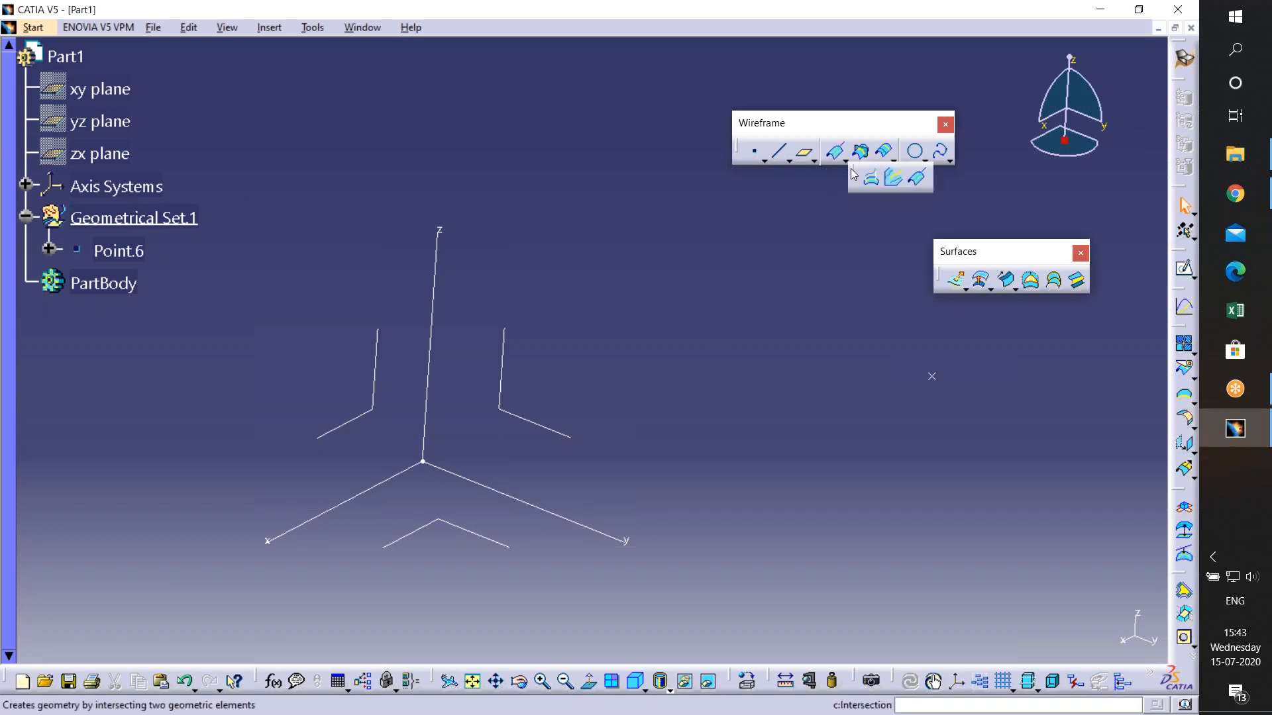
drag(479, 247, 464, 156)
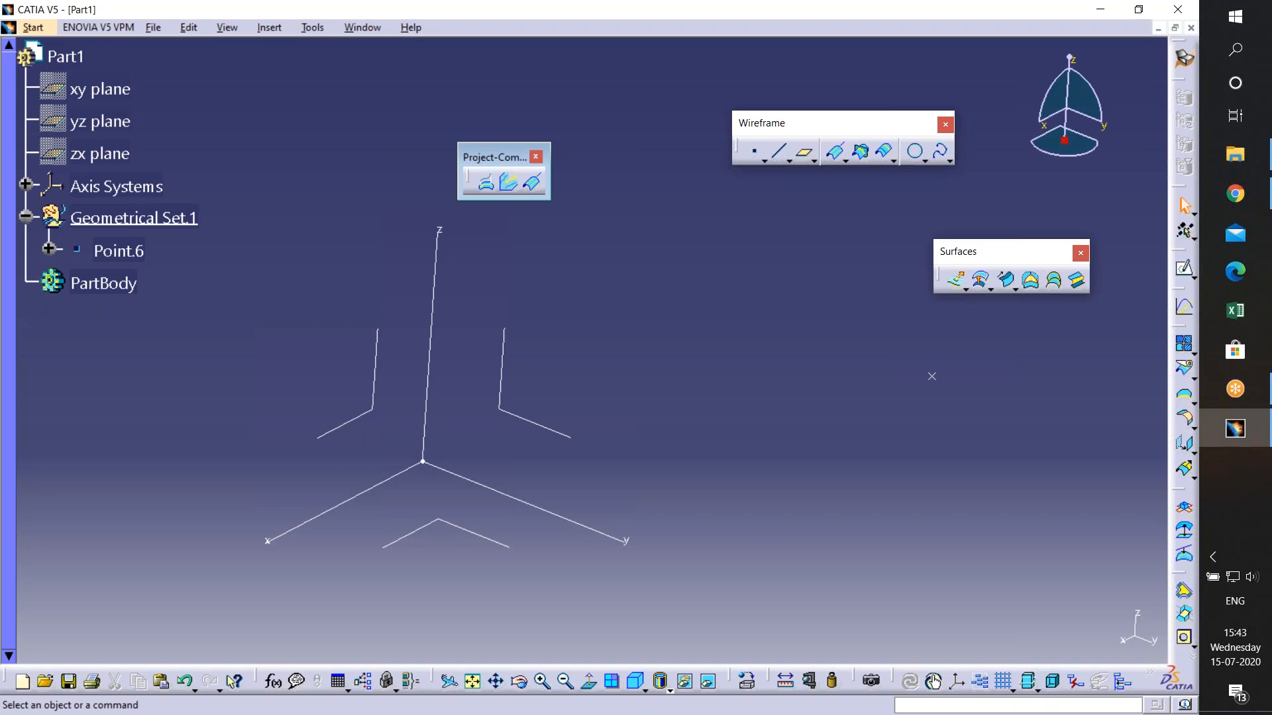
- Sketch a wavy spline through four control points on the YZ plane and exit the sketch
middle_drag(446, 538, 552, 475)
click(630, 361)
click(1184, 269)
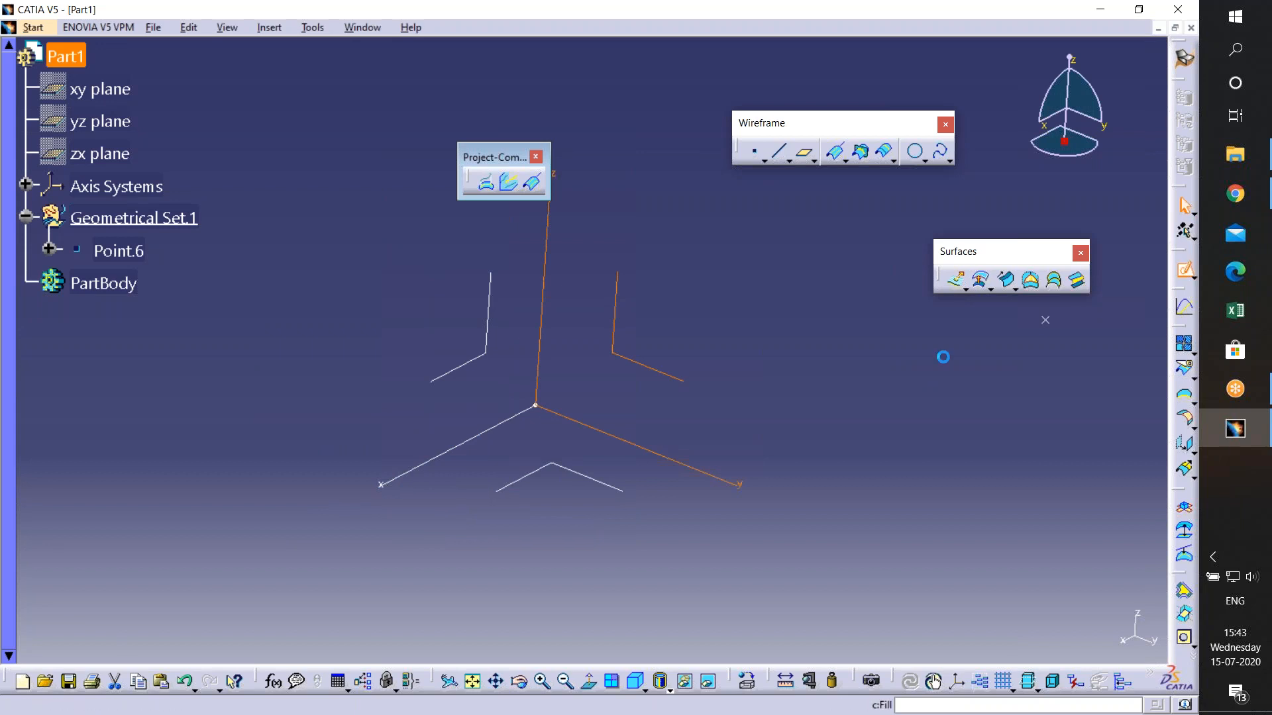
click(1184, 387)
click(372, 381)
click(461, 266)
click(772, 351)
click(877, 230)
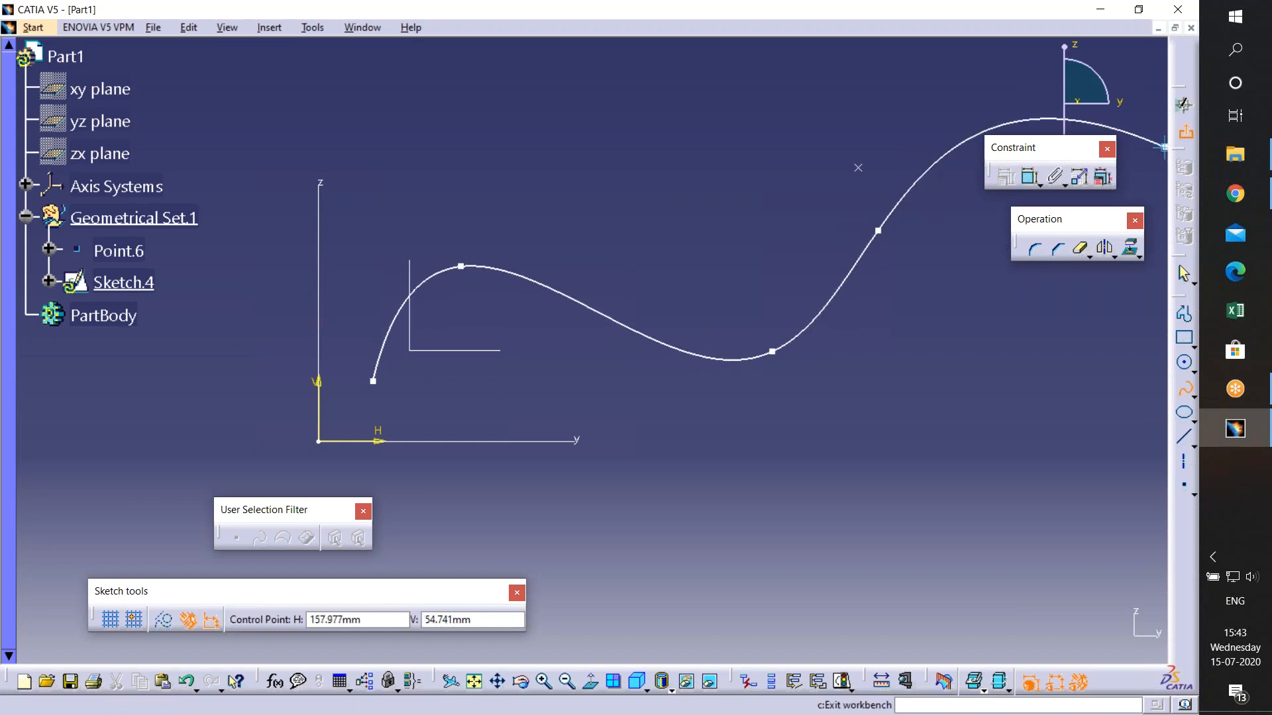
click(1185, 132)
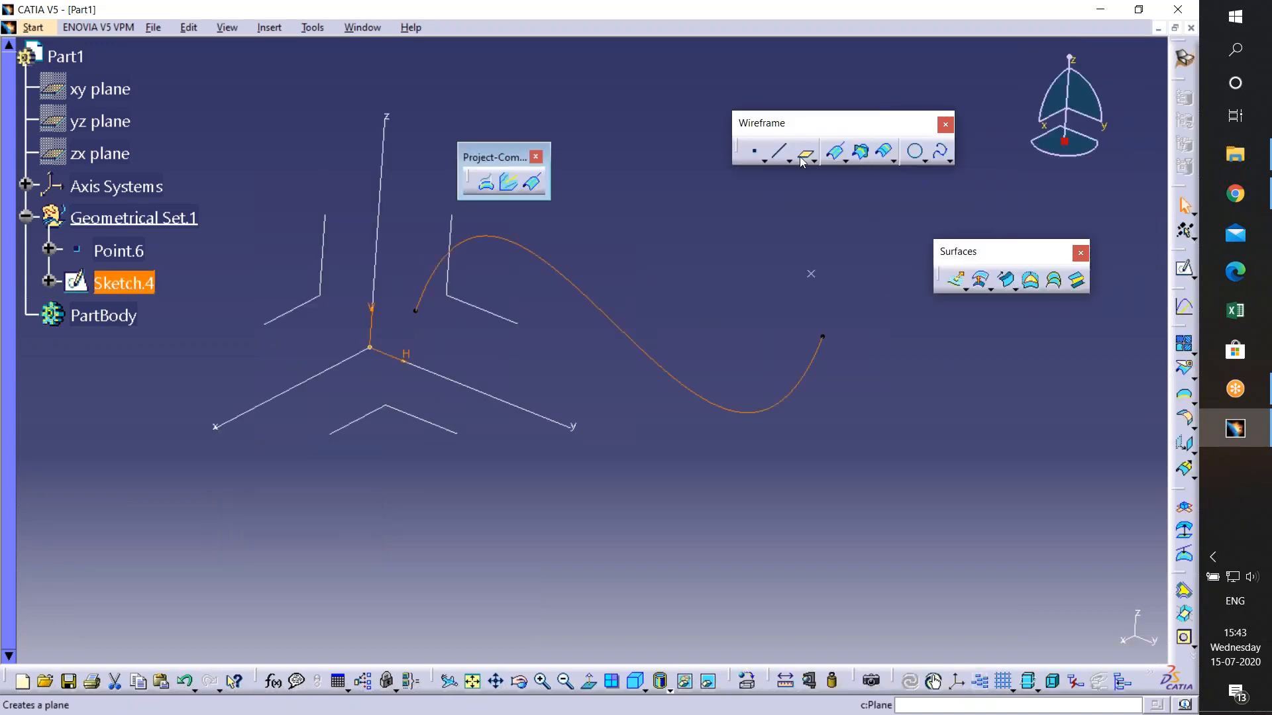
- Extrude the spline sketch into a surface 50 mm along the sketch normal
click(957, 283)
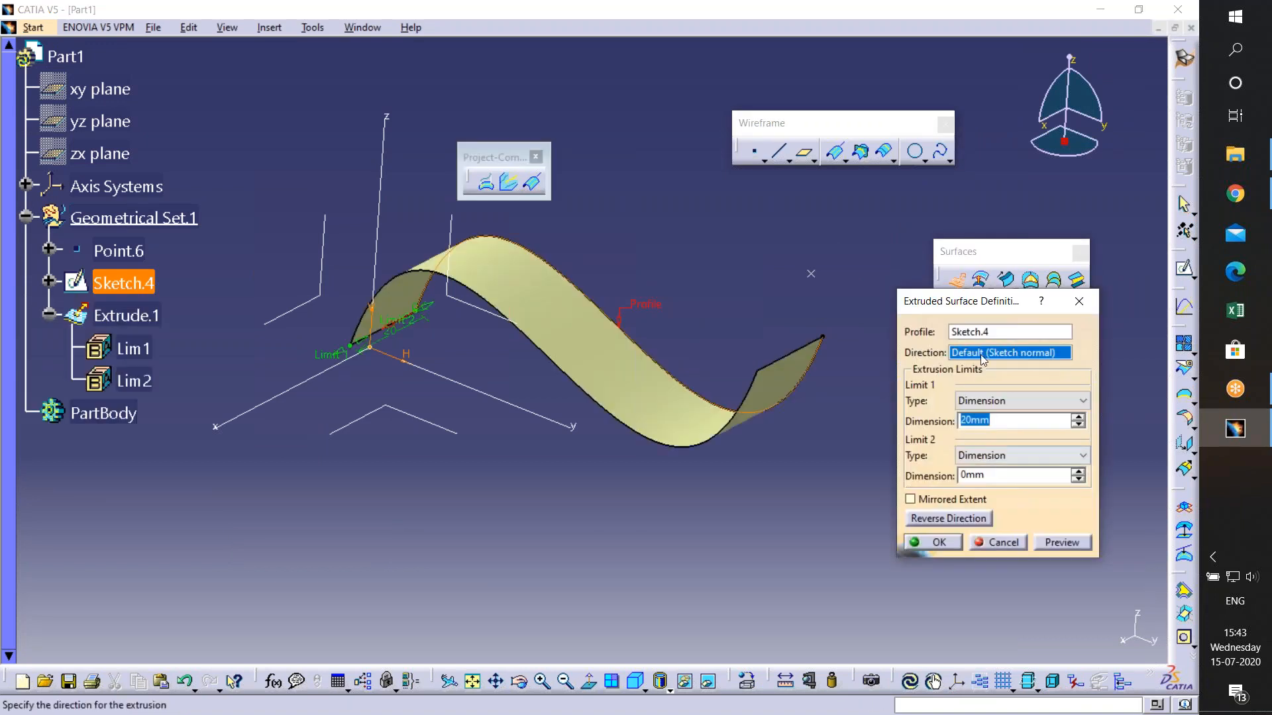
text(50)
key(Return)
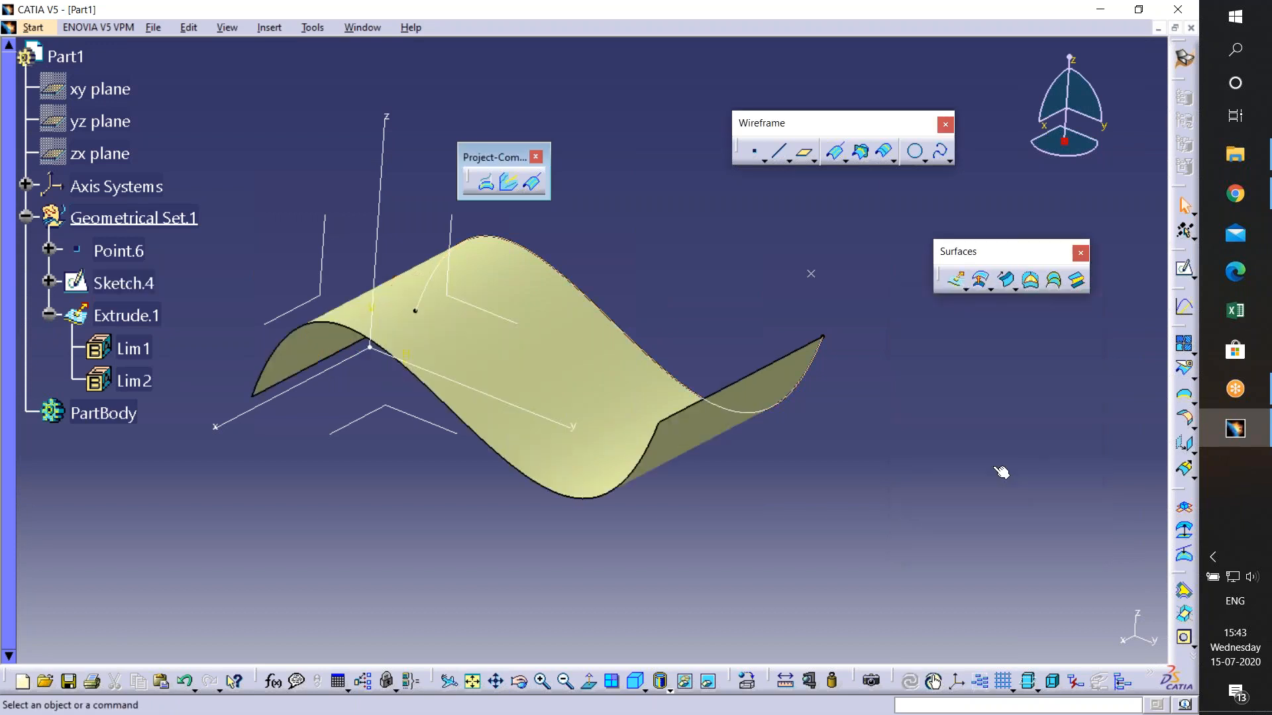
middle_drag(569, 479, 678, 491)
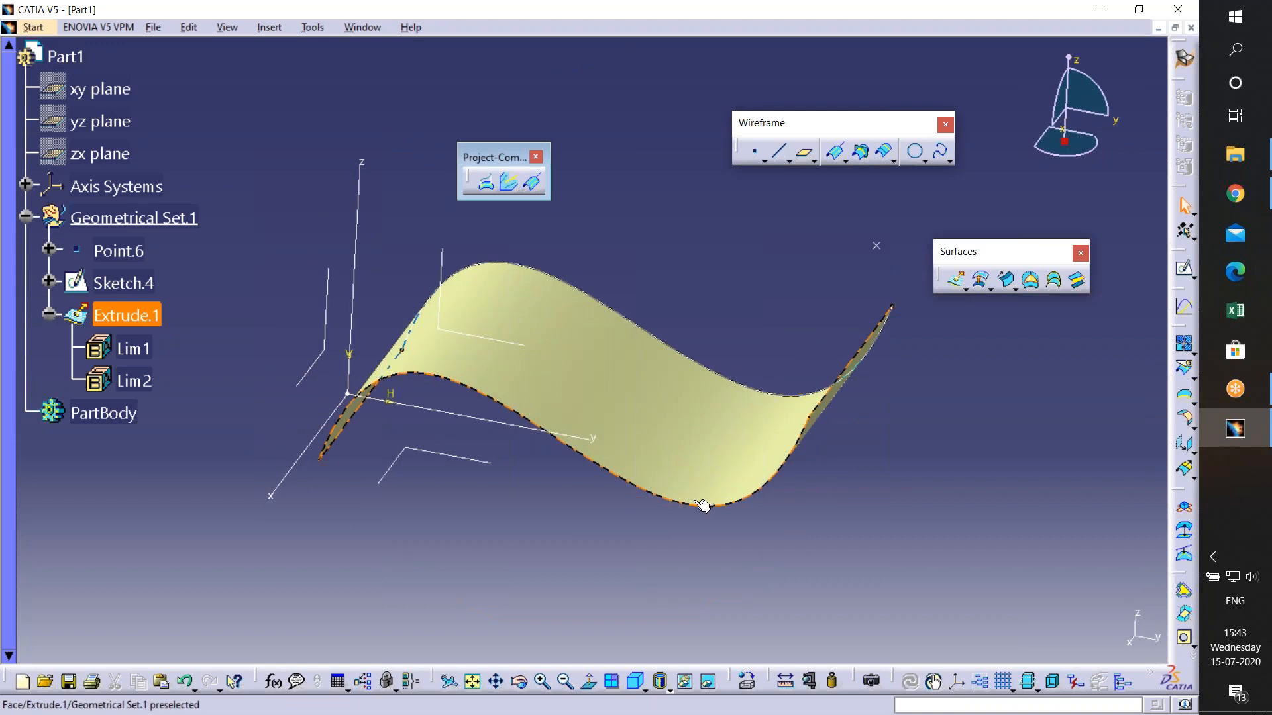
click(675, 531)
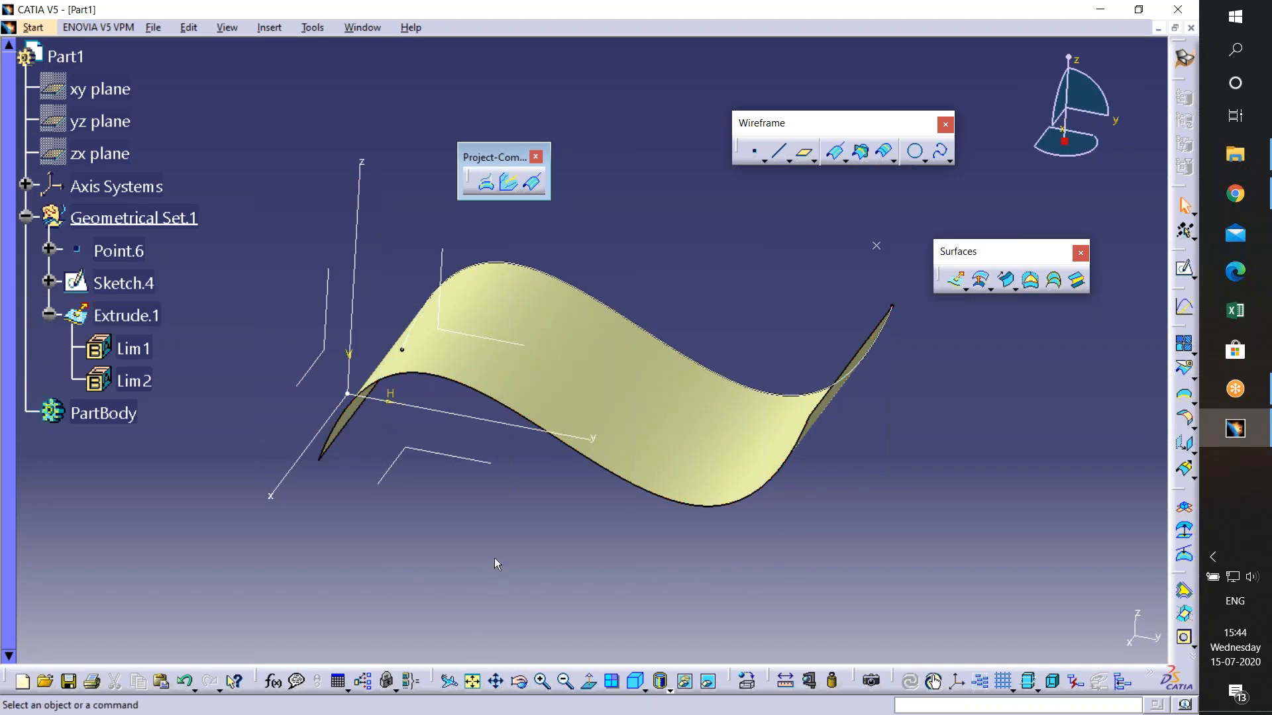
- Sketch a four-sided profile with a small gap at its start point on the XY plane, within the wavy surface's outline, and exit the sketch
middle_drag(495, 558, 463, 523)
middle_drag(788, 506, 420, 581)
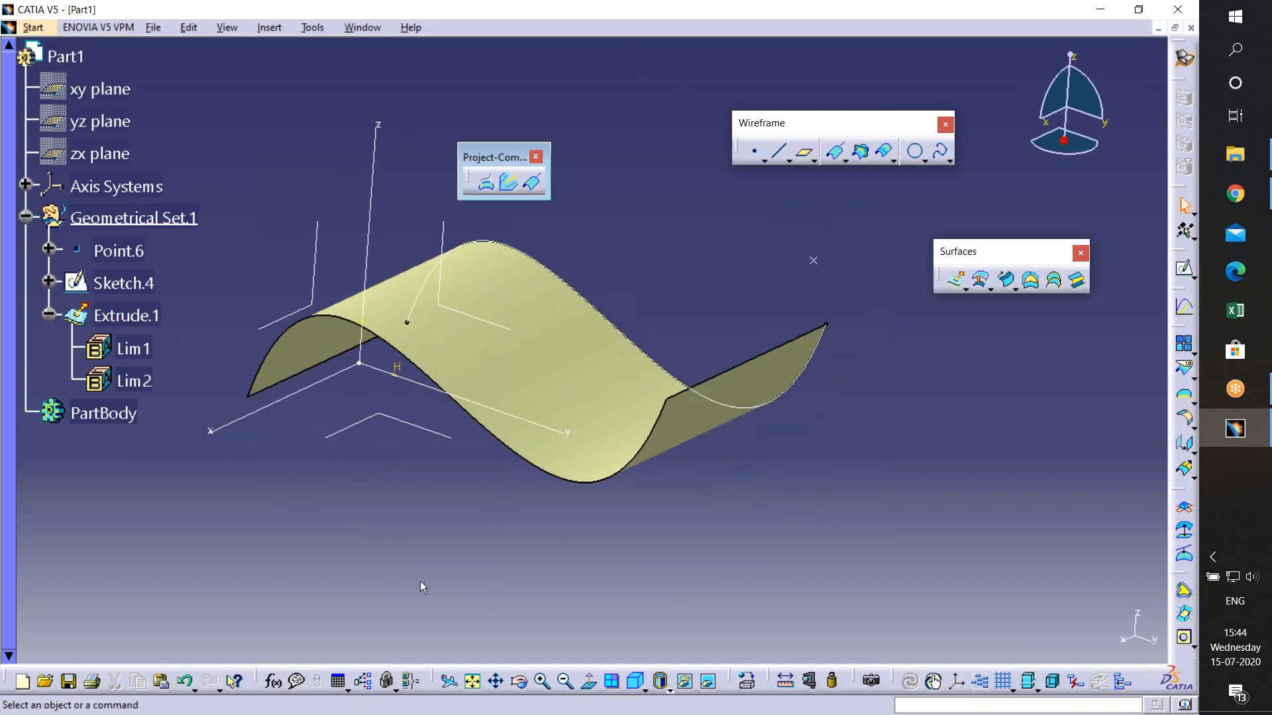
middle_drag(495, 593, 537, 472)
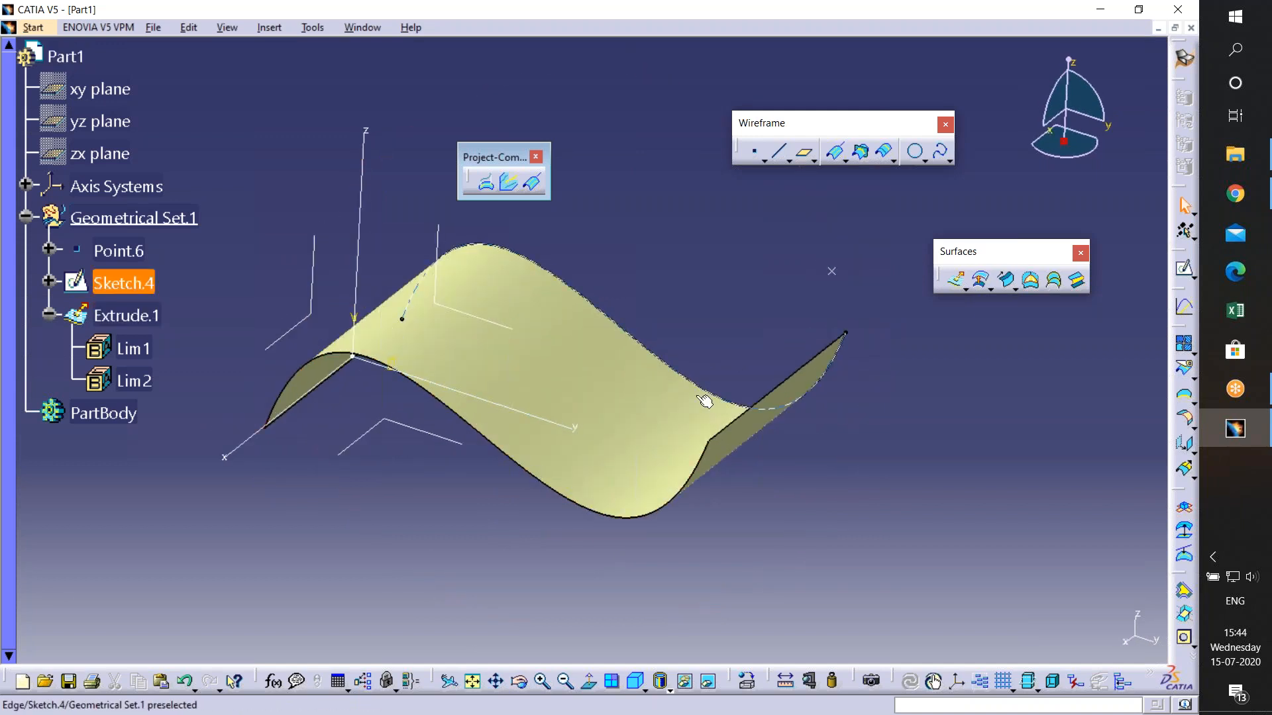
click(414, 431)
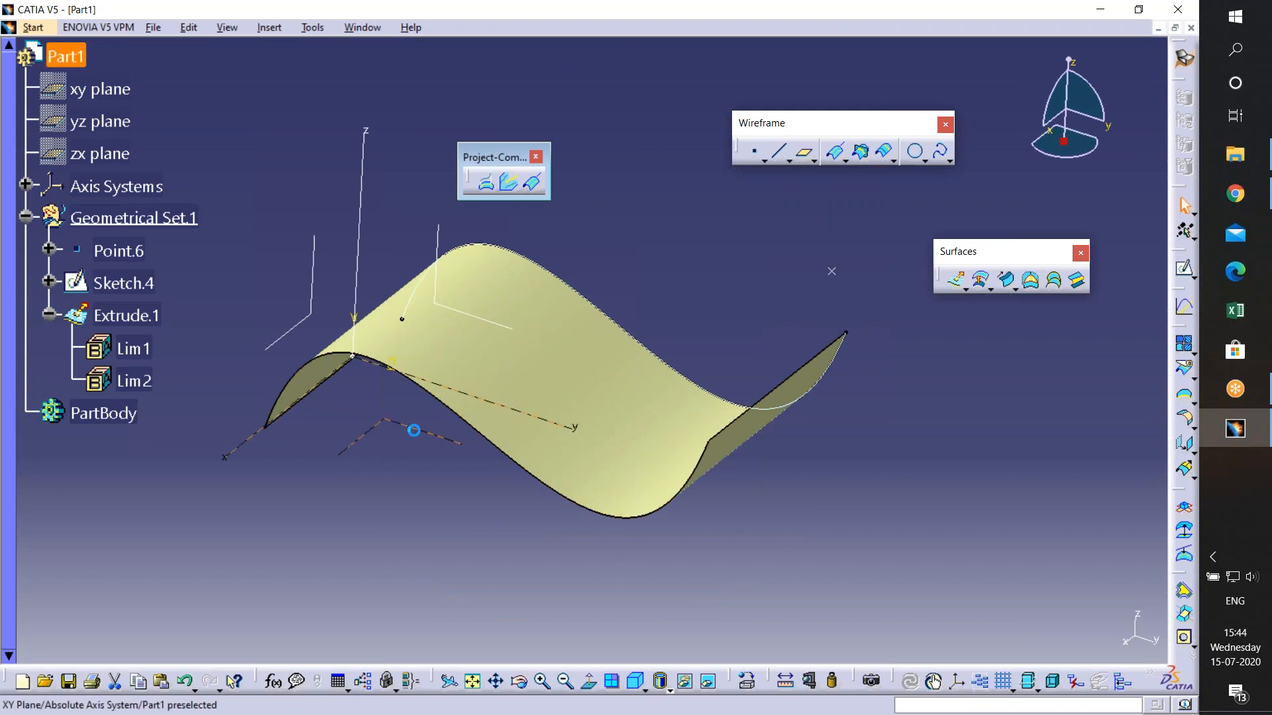
click(1184, 269)
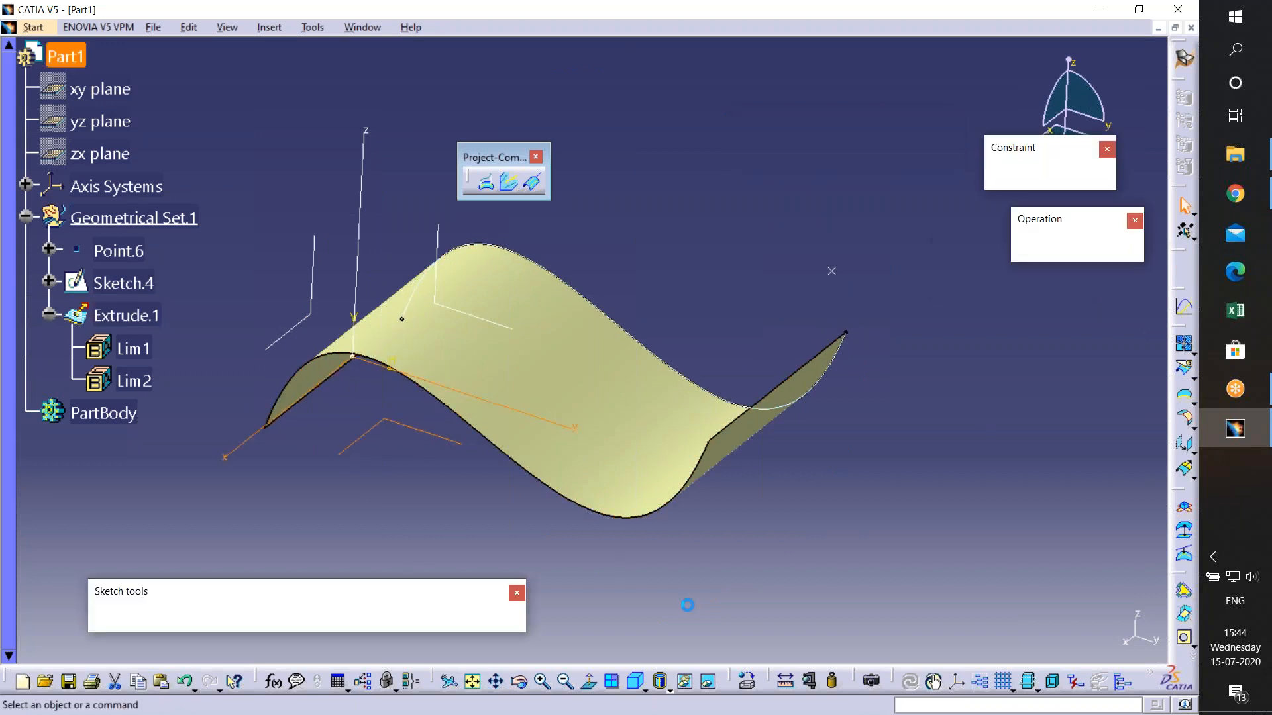
click(1183, 315)
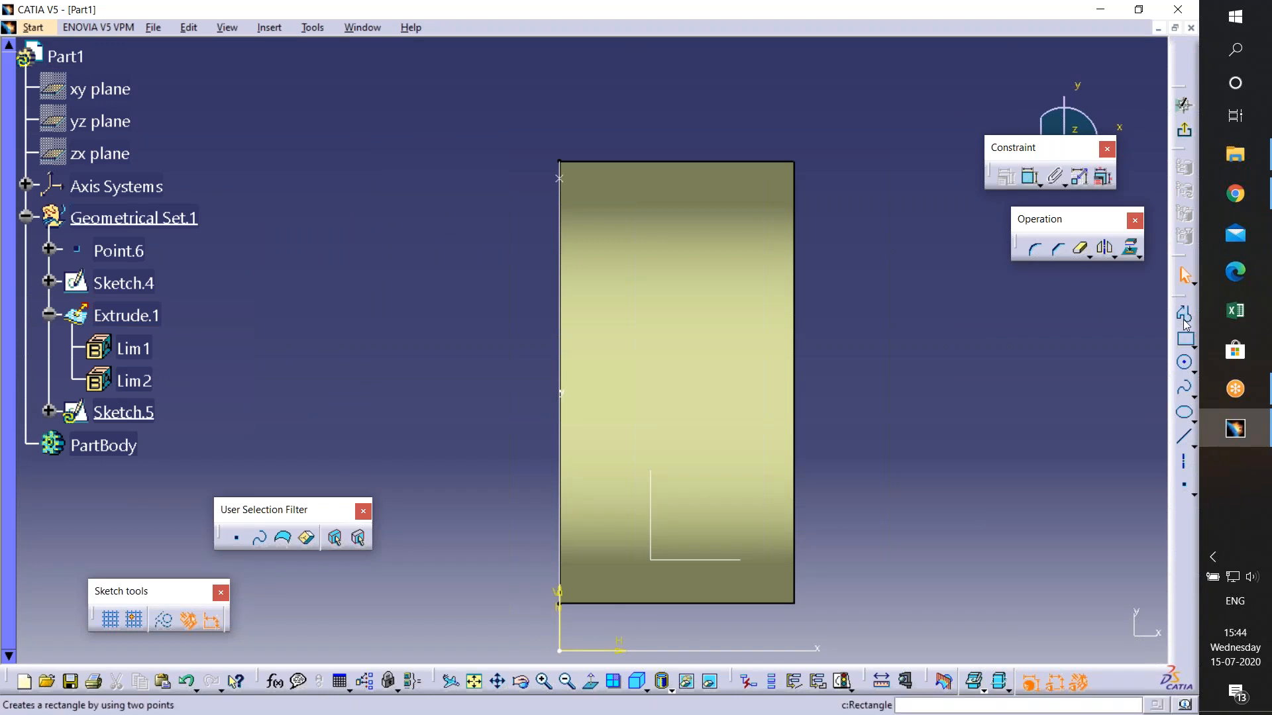
click(638, 283)
click(690, 226)
click(763, 254)
click(740, 333)
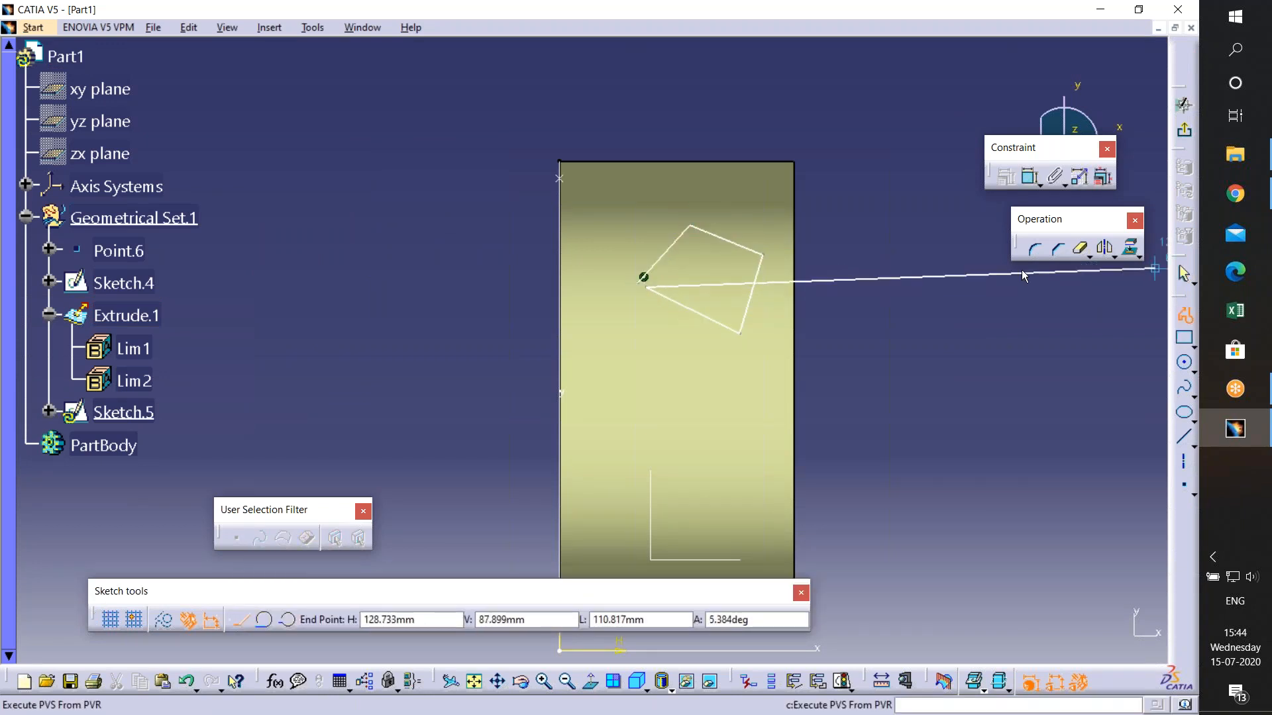
click(641, 279)
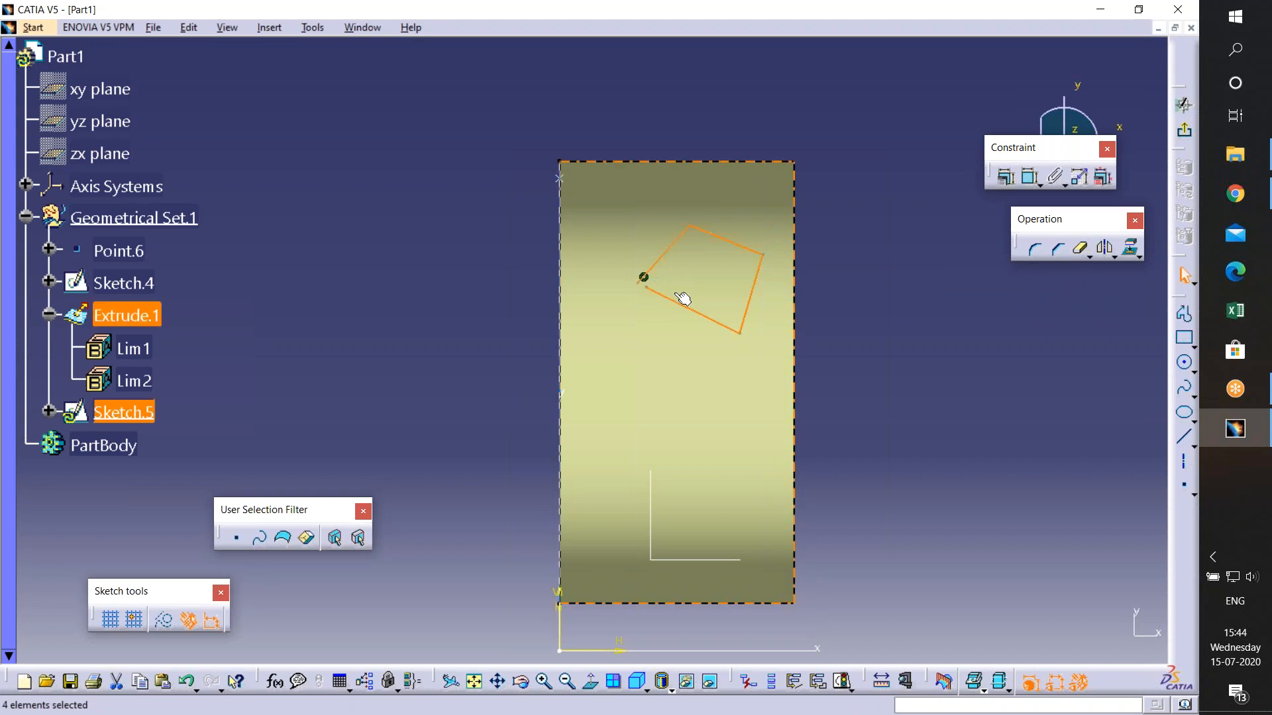
click(1186, 133)
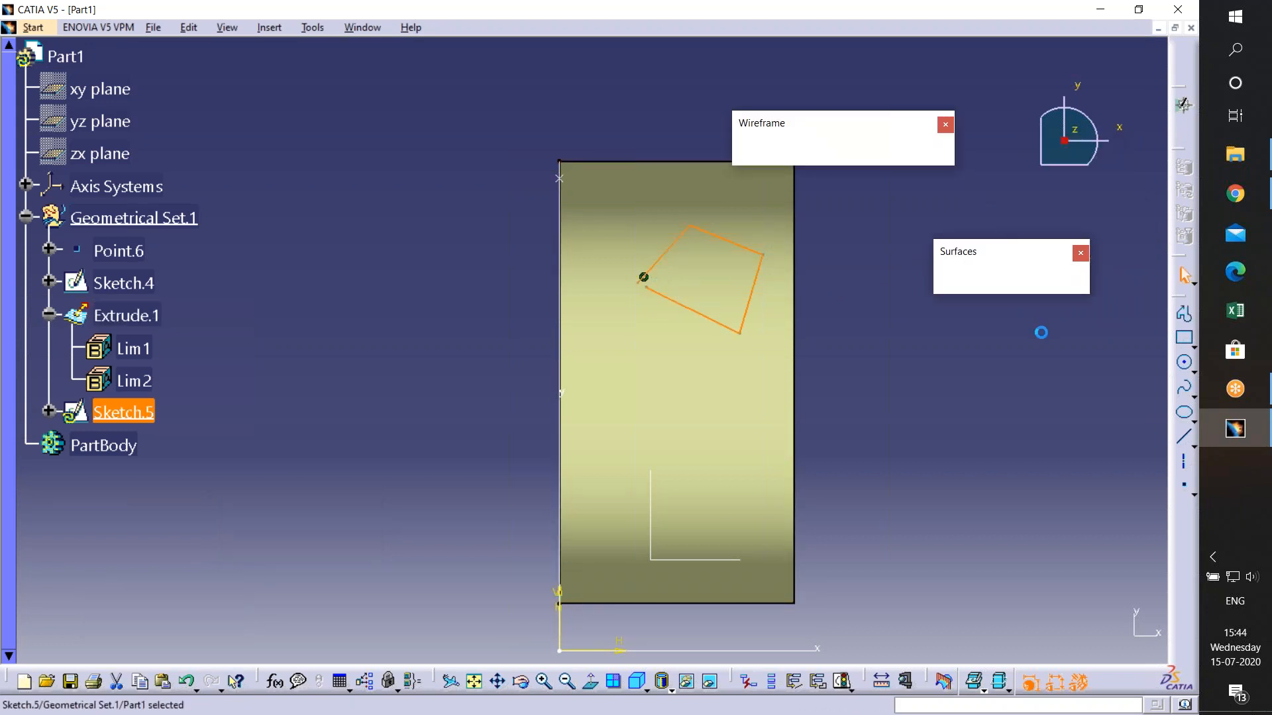
- Set up a Normal projection of the four-sided Sketch.5 onto the wavy surface Extrude.1 and preview it
middle_drag(583, 458, 654, 289)
middle_drag(594, 207, 595, 324)
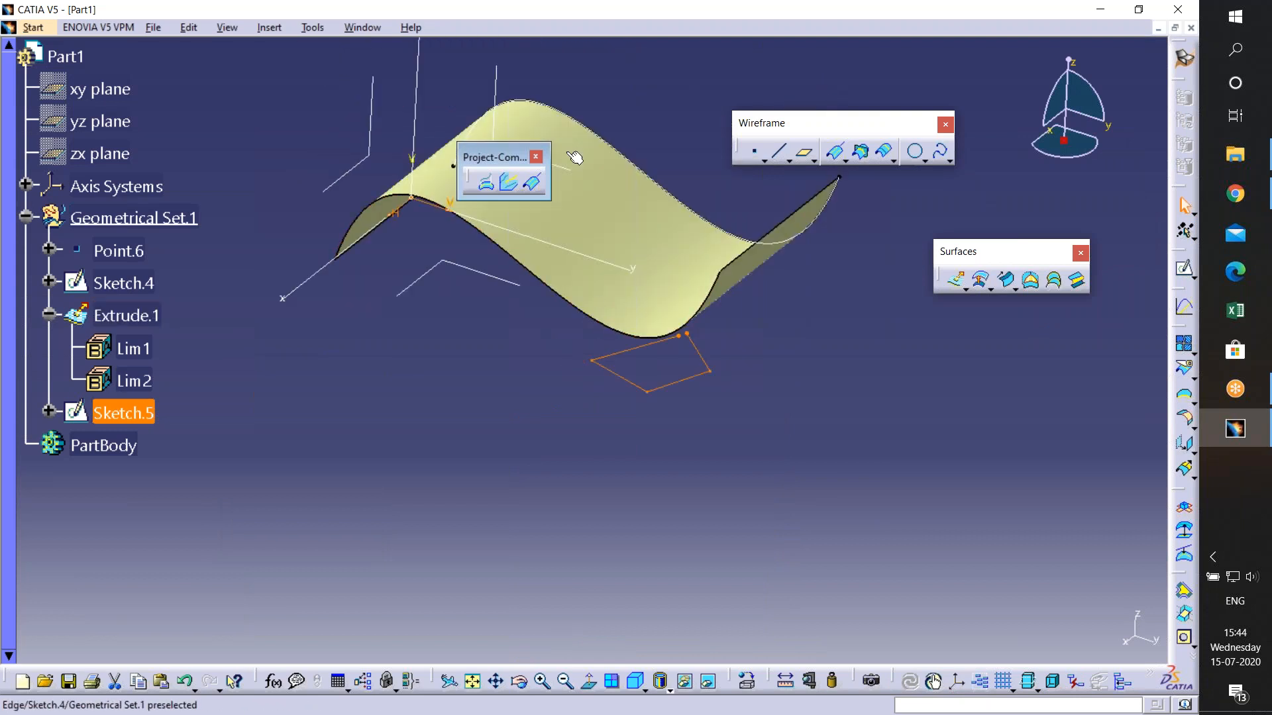
middle_drag(722, 386, 767, 449)
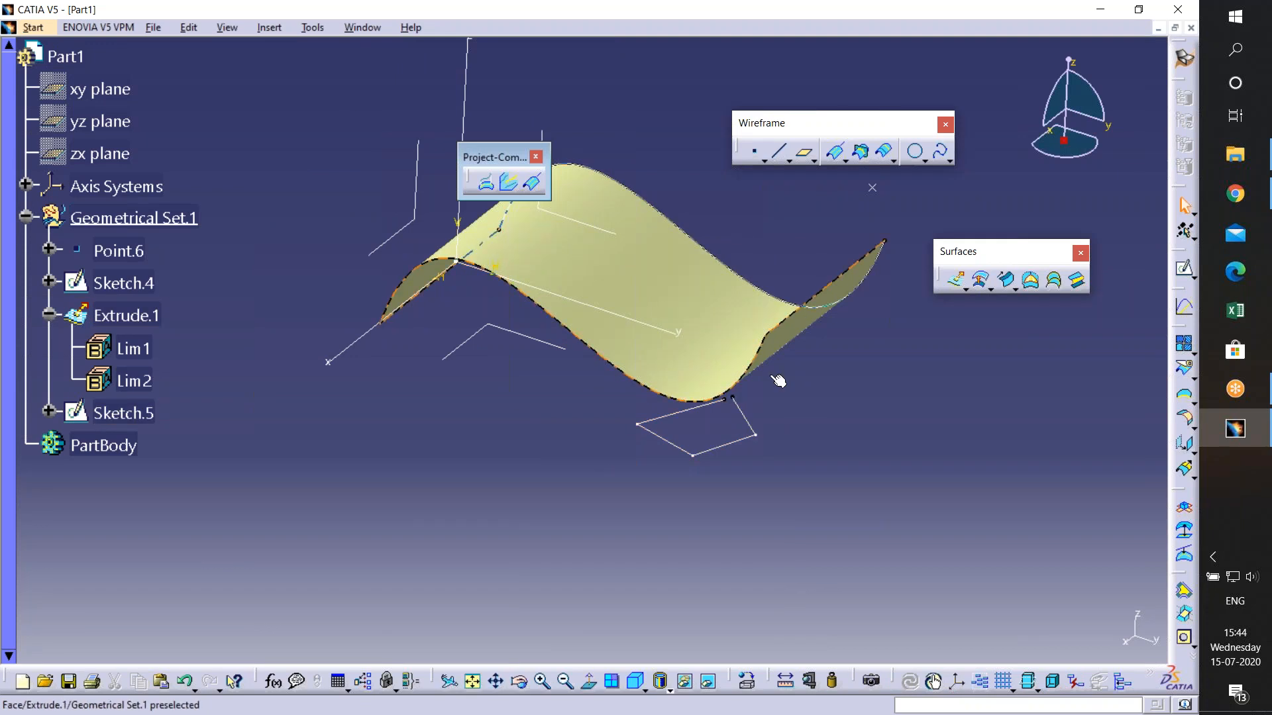
click(752, 424)
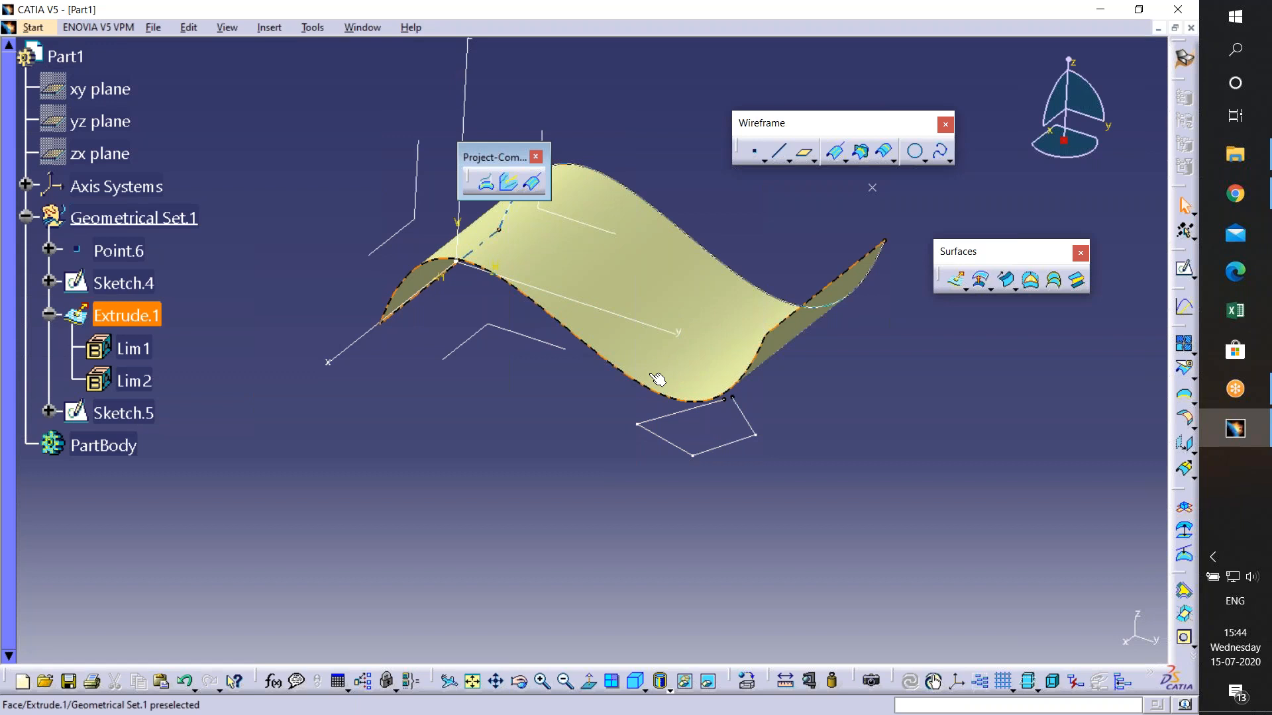
click(483, 184)
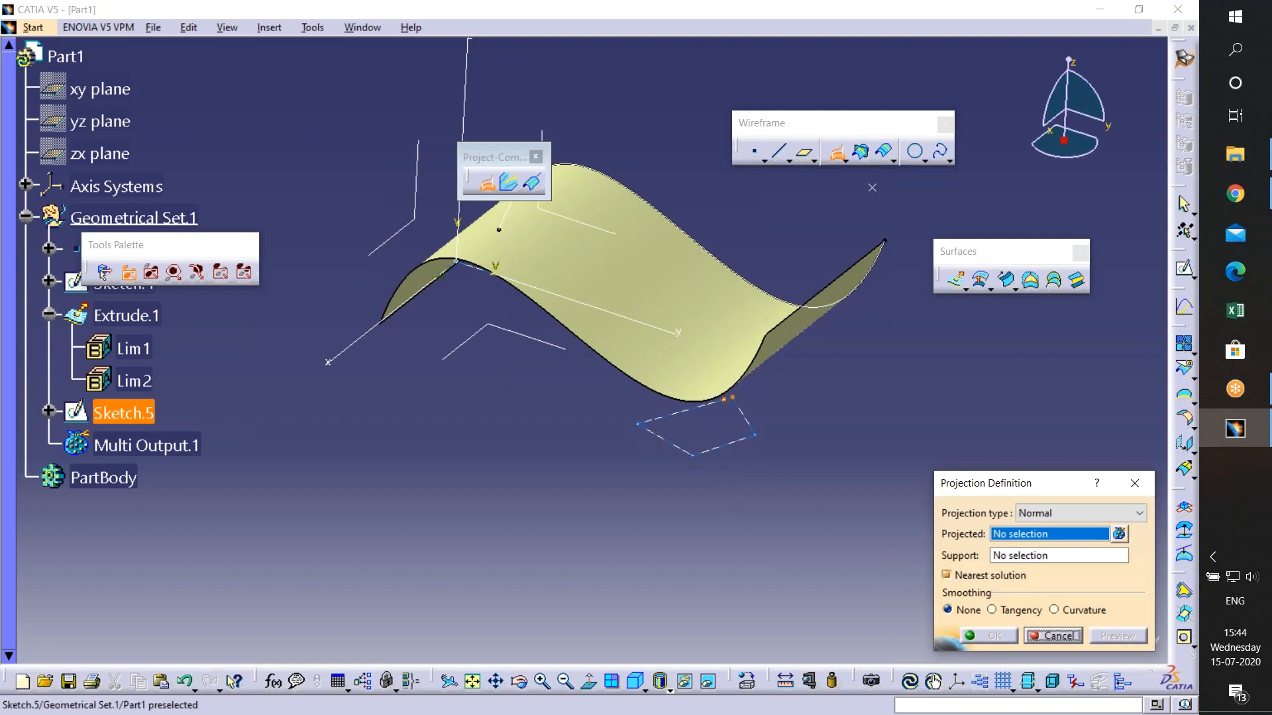
click(660, 441)
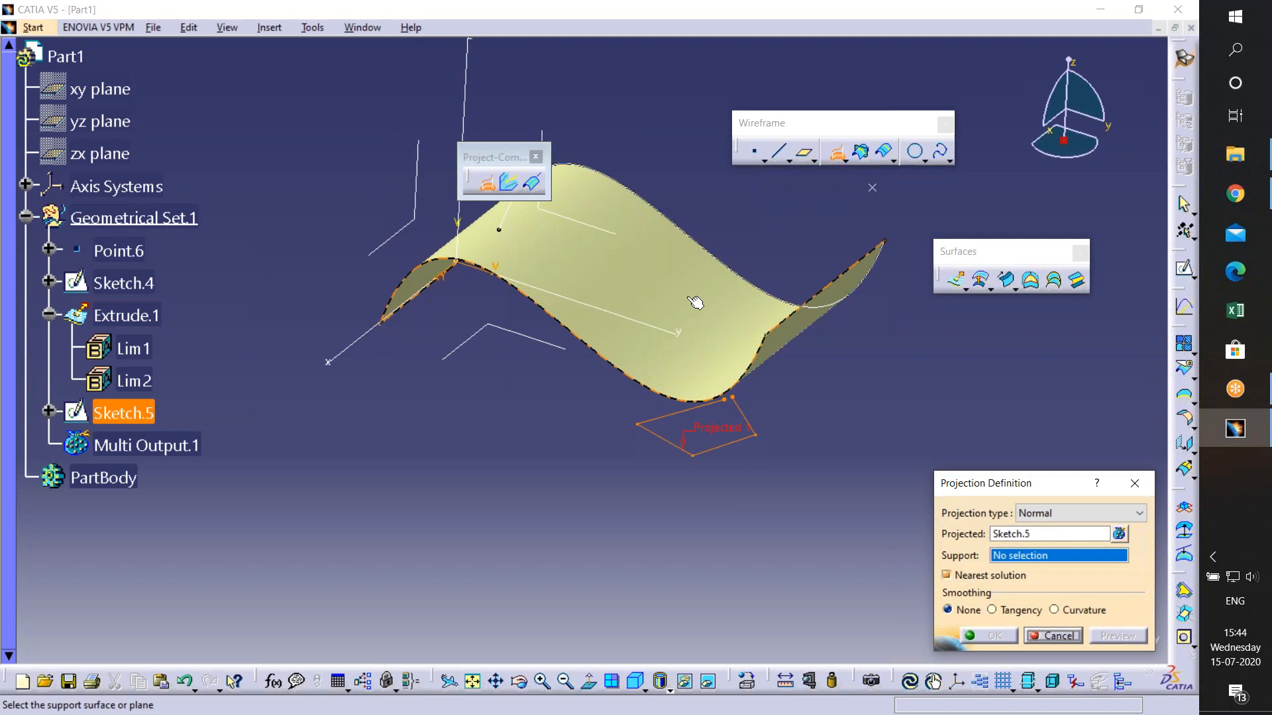
click(1059, 514)
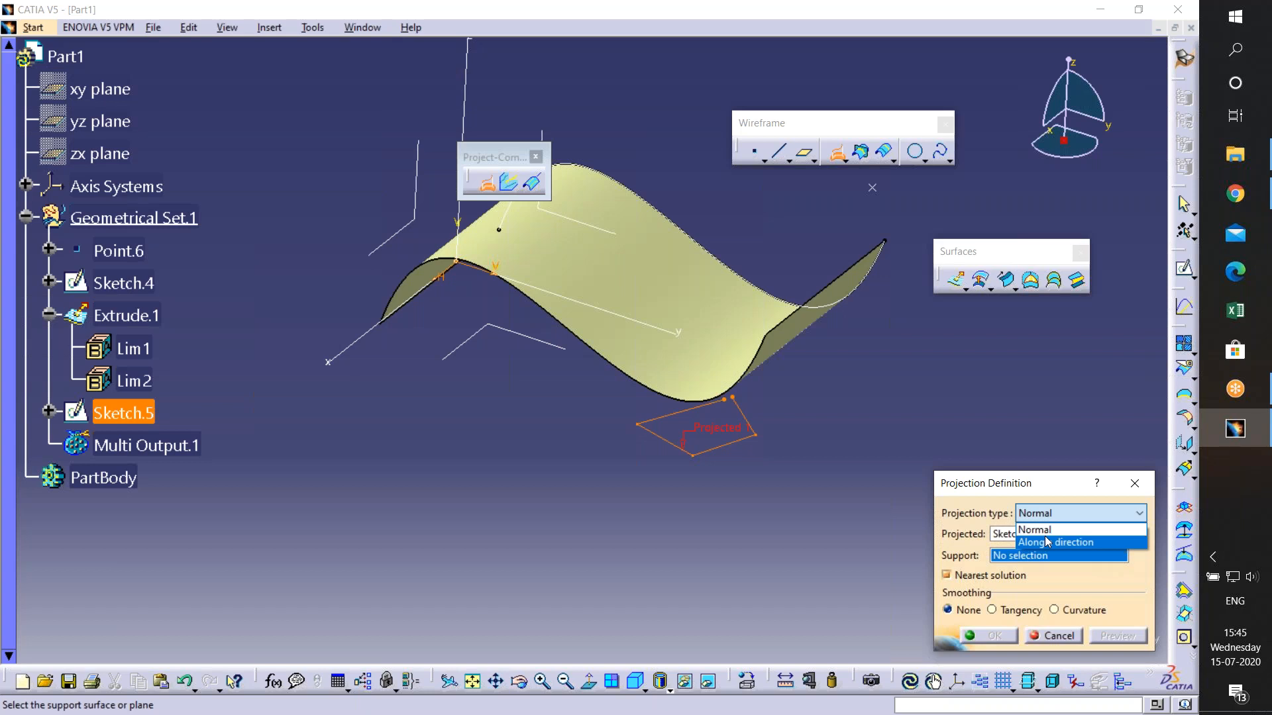
click(1047, 530)
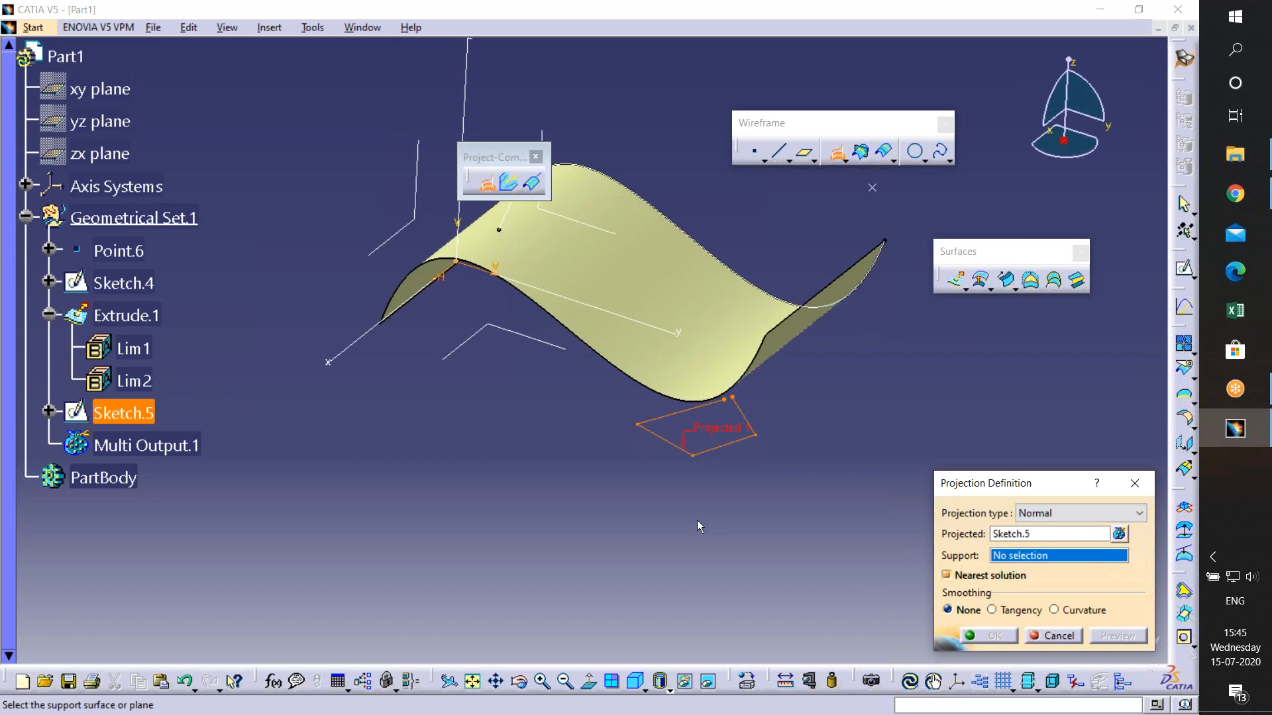
ctrl+middle_drag(697, 520, 696, 454)
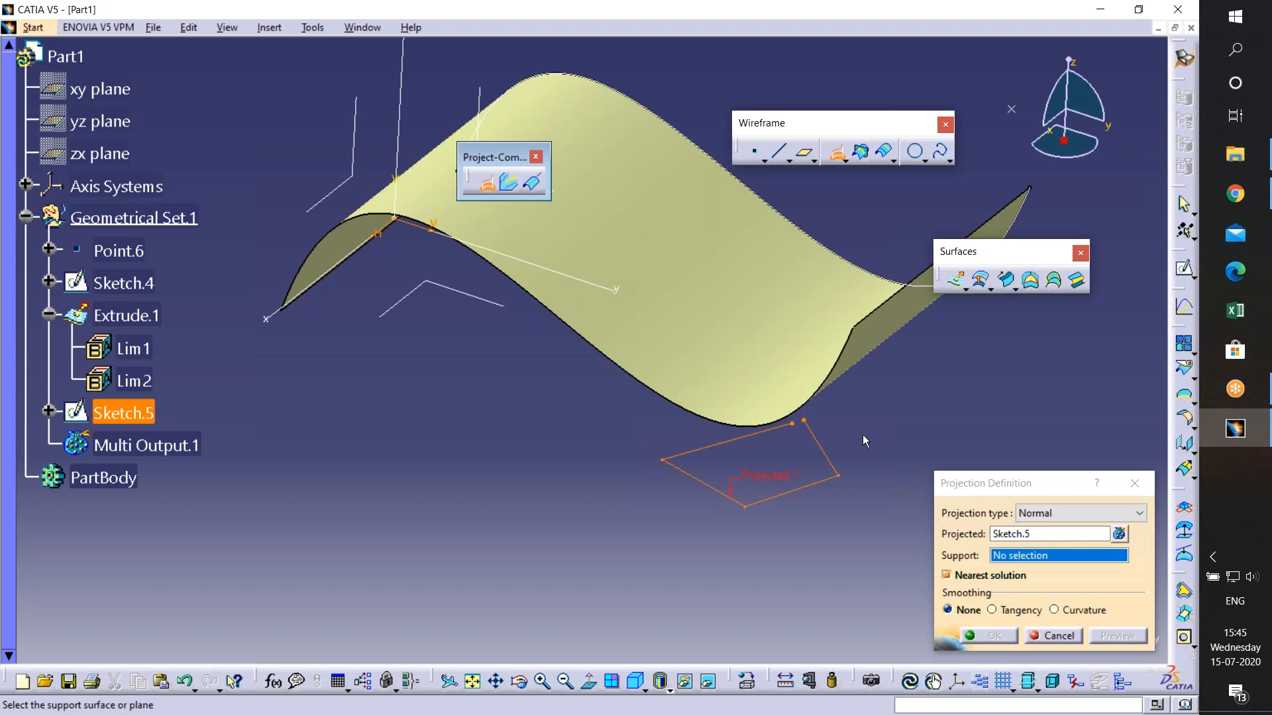
click(742, 373)
click(1119, 634)
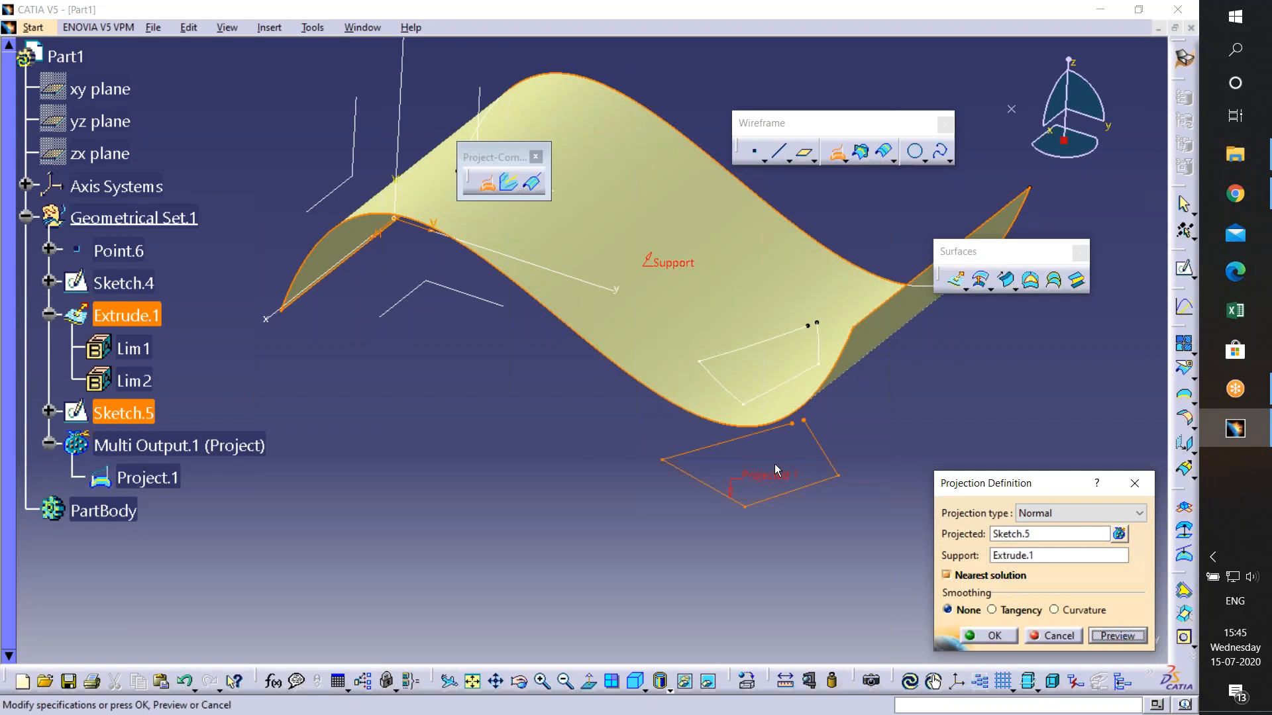
mouse_move(777, 469)
middle_down()
mouse_move(805, 404)
mouse_move(596, 510)
middle_up()
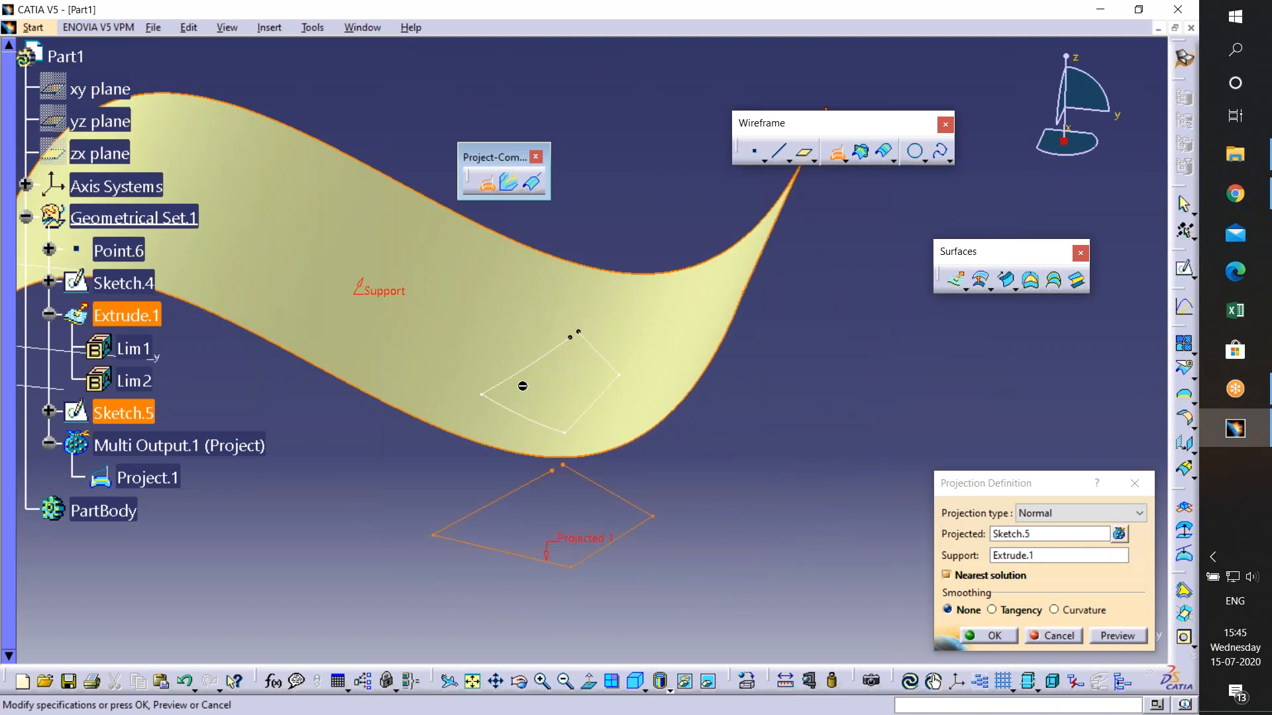
- Change the projection type to Along a direction, use the Z axis as direction, preview the result and create the projection
click(1060, 514)
click(1060, 514)
click(1053, 541)
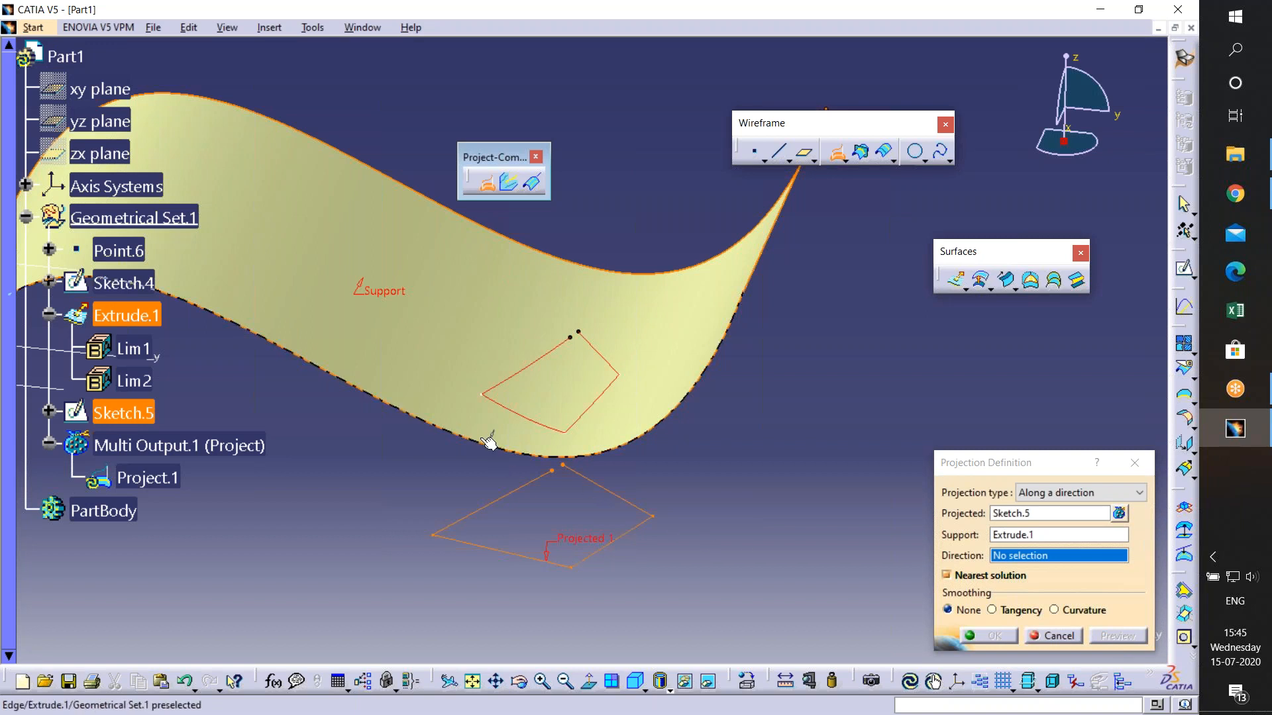
mouse_move(582, 351)
middle_down()
mouse_move(616, 339)
mouse_move(576, 490)
mouse_move(694, 533)
middle_up()
click(193, 142)
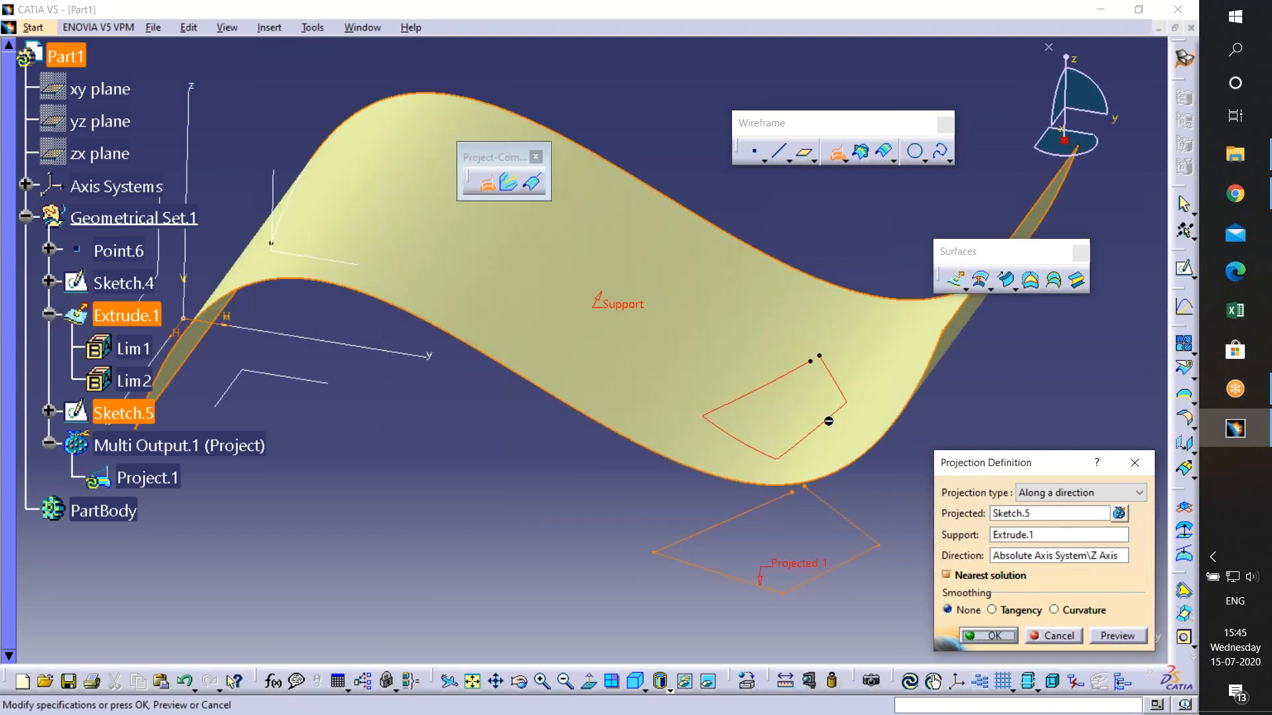
click(1117, 636)
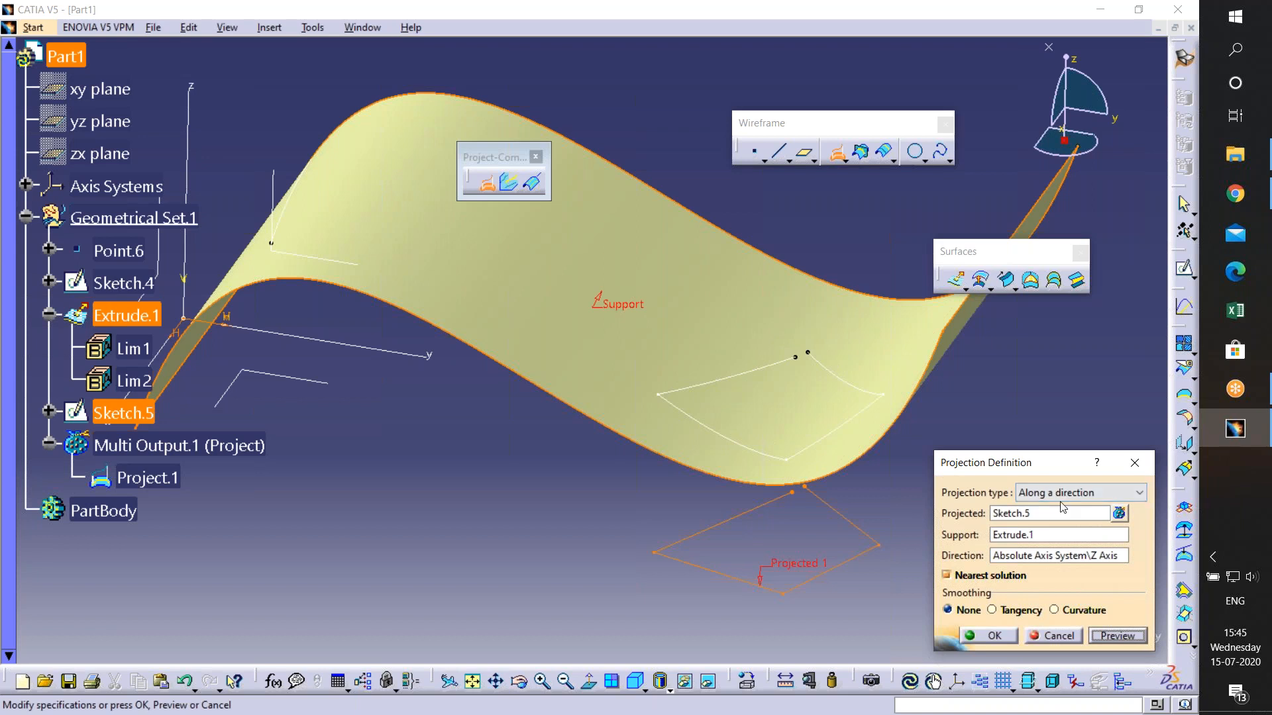
click(992, 638)
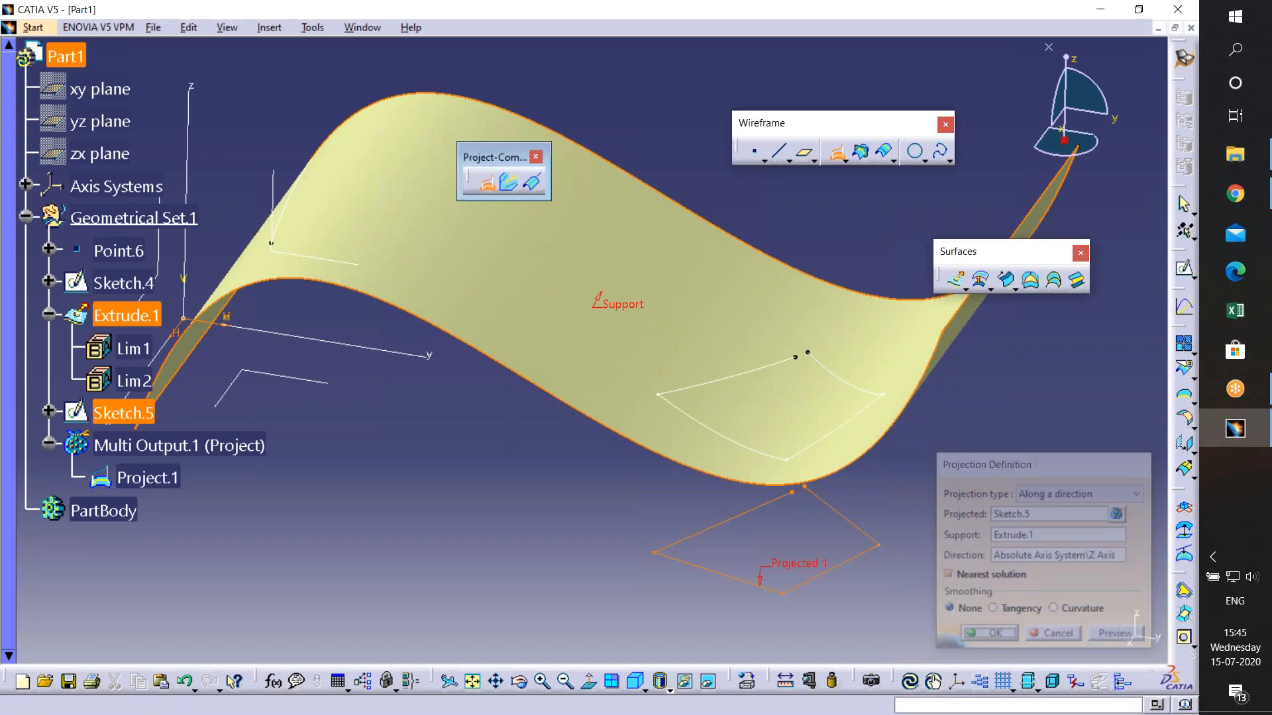
- Preview an extrusion of the projected curve 50 mm along the Z axis and cancel it
middle_drag(833, 547, 742, 464)
click(954, 283)
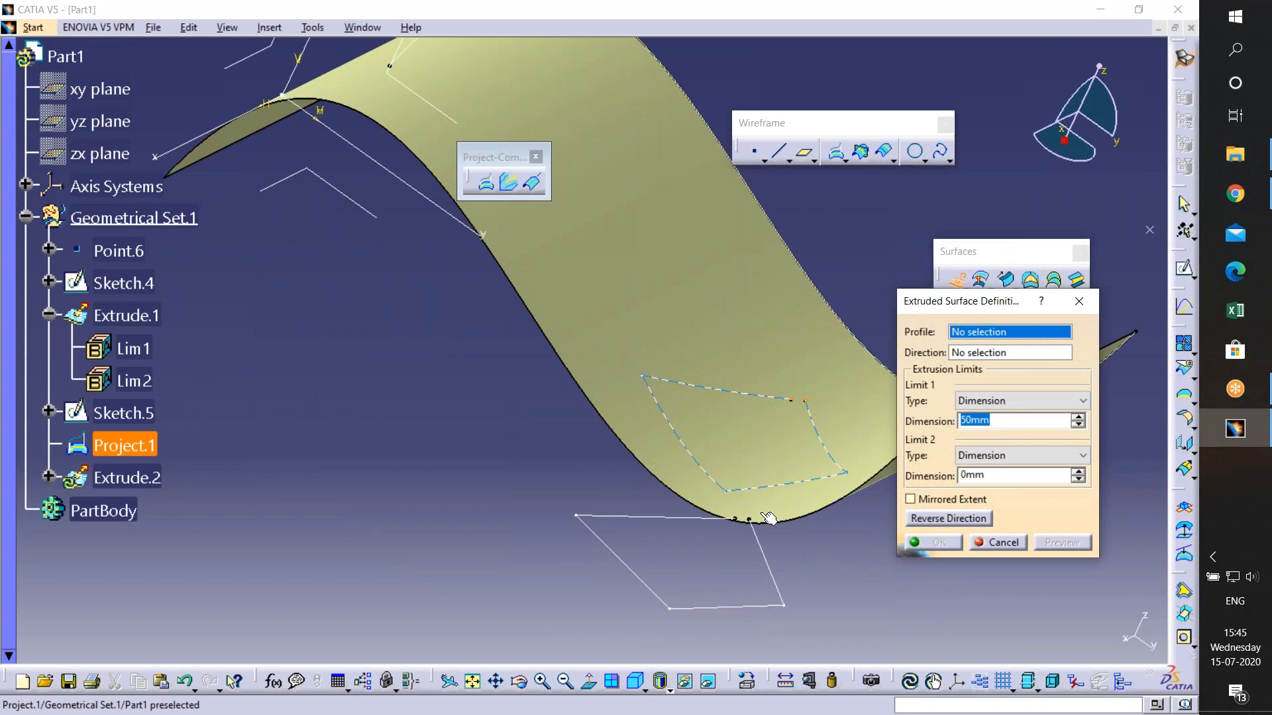
click(776, 401)
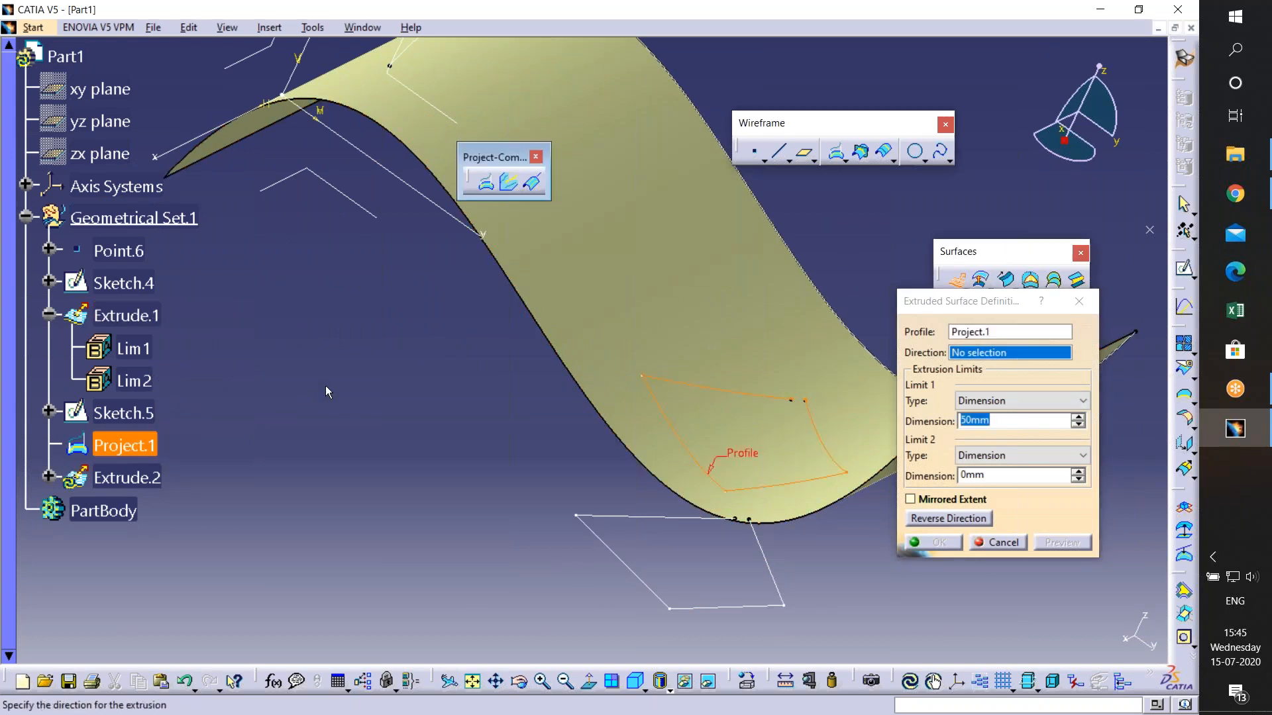
middle_drag(324, 386, 426, 571)
click(431, 182)
middle_drag(650, 498, 469, 370)
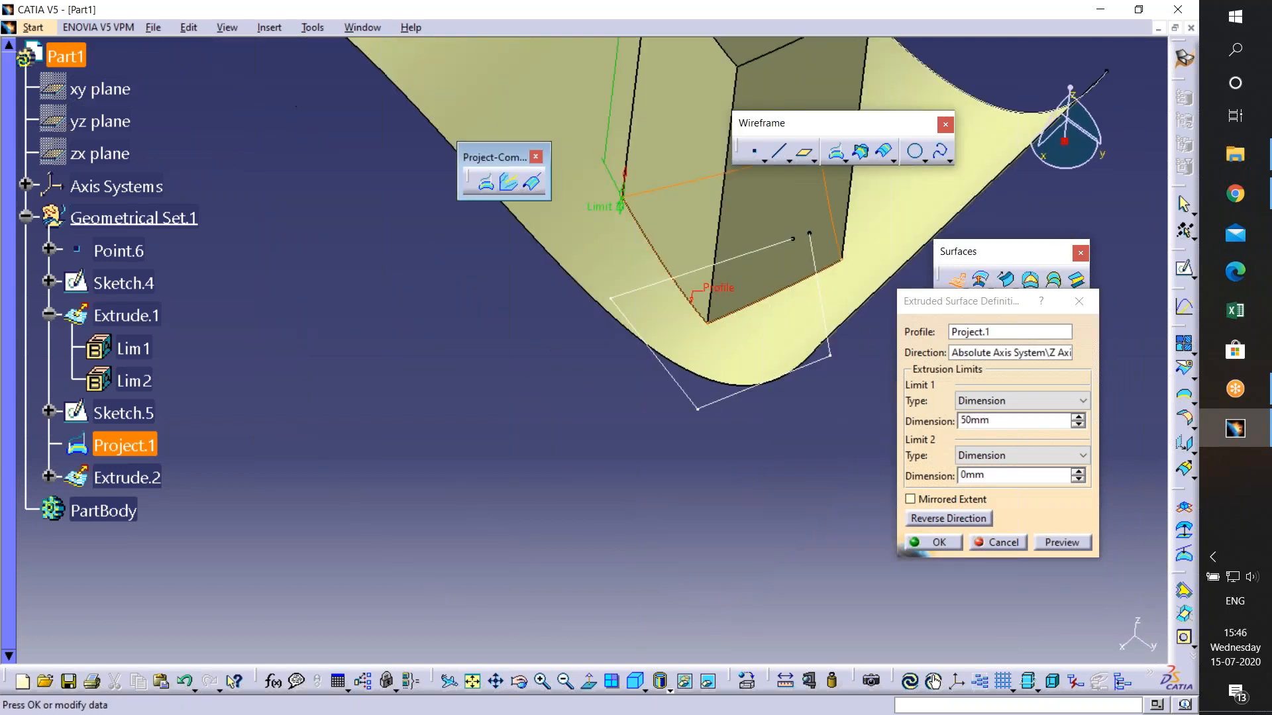
middle_drag(1014, 86, 642, 553)
middle_drag(438, 489, 686, 449)
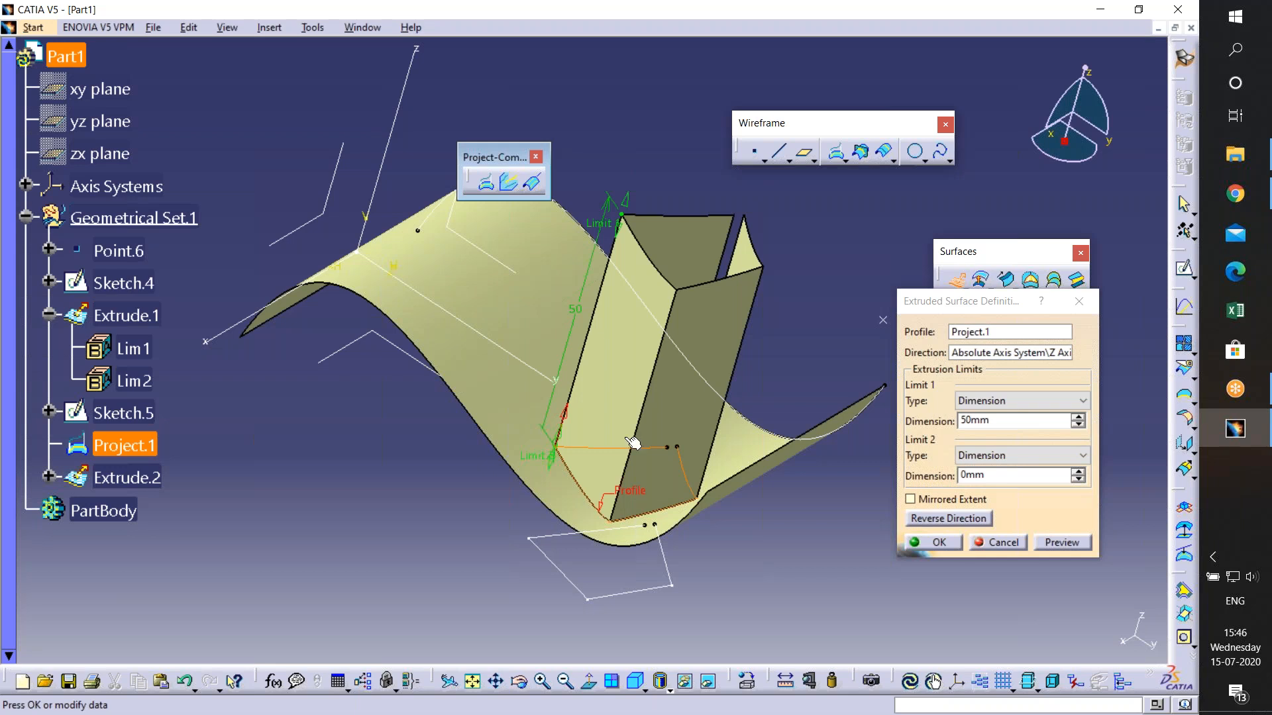
middle_drag(595, 348, 595, 348)
middle_drag(578, 498, 716, 380)
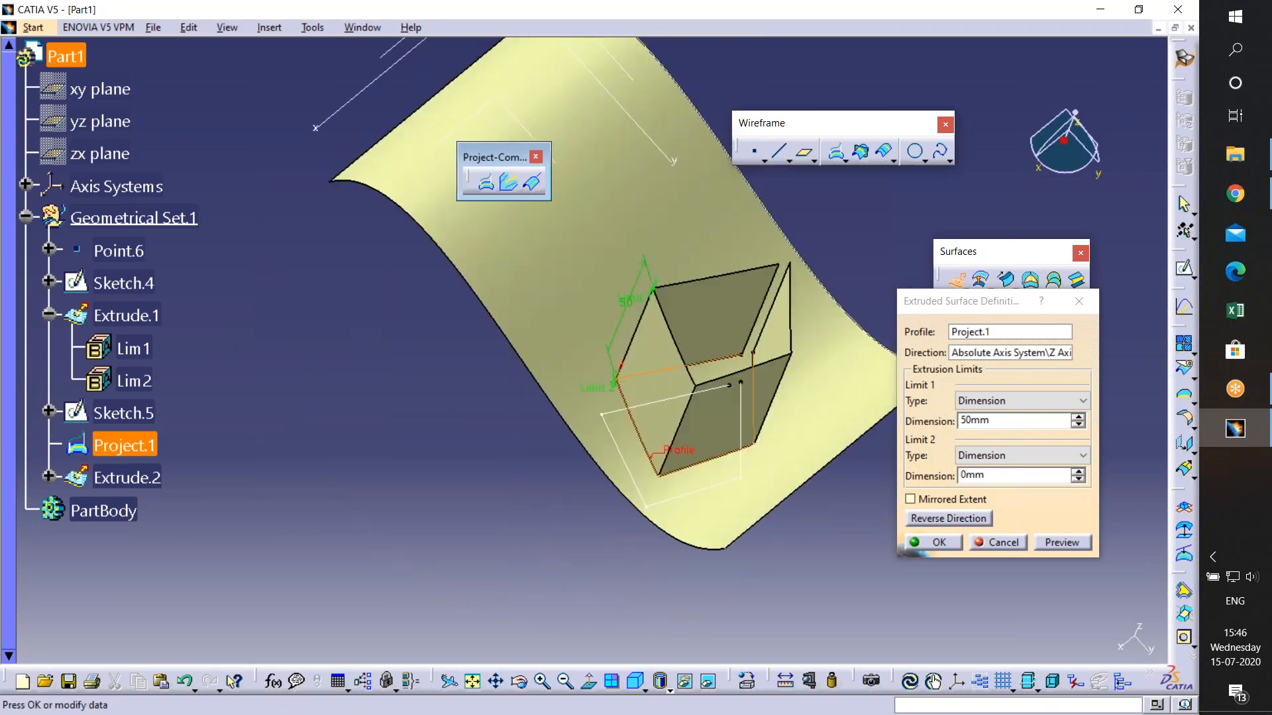
middle_drag(689, 543, 712, 399)
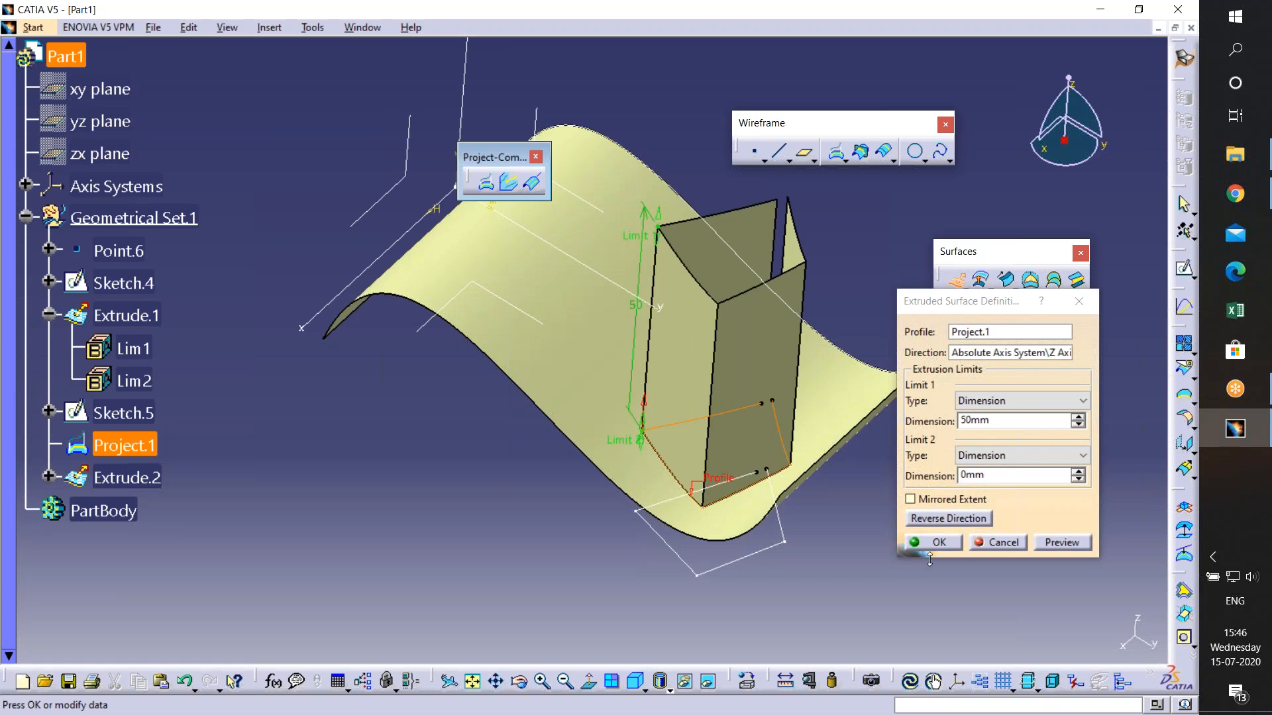
click(993, 549)
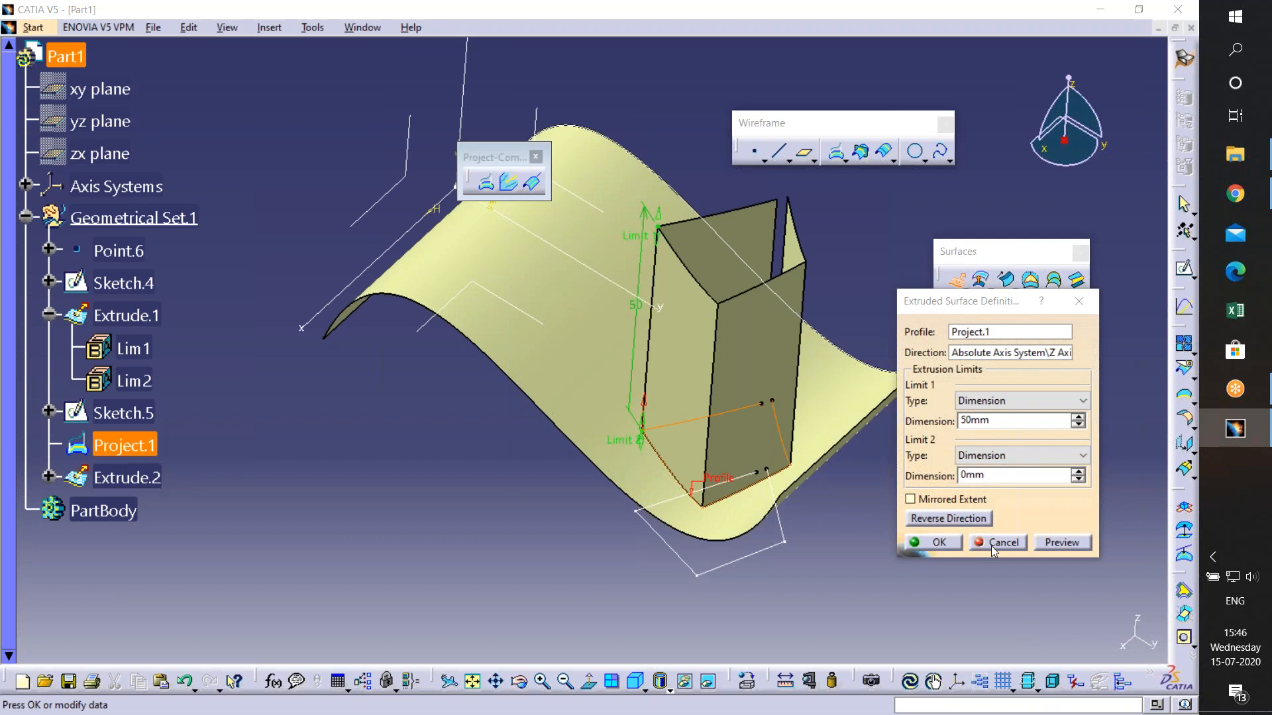
- Remove the projection, the wavy surface and both sketches from Geometrical Set.1, keeping only the point
middle_drag(823, 482, 788, 384)
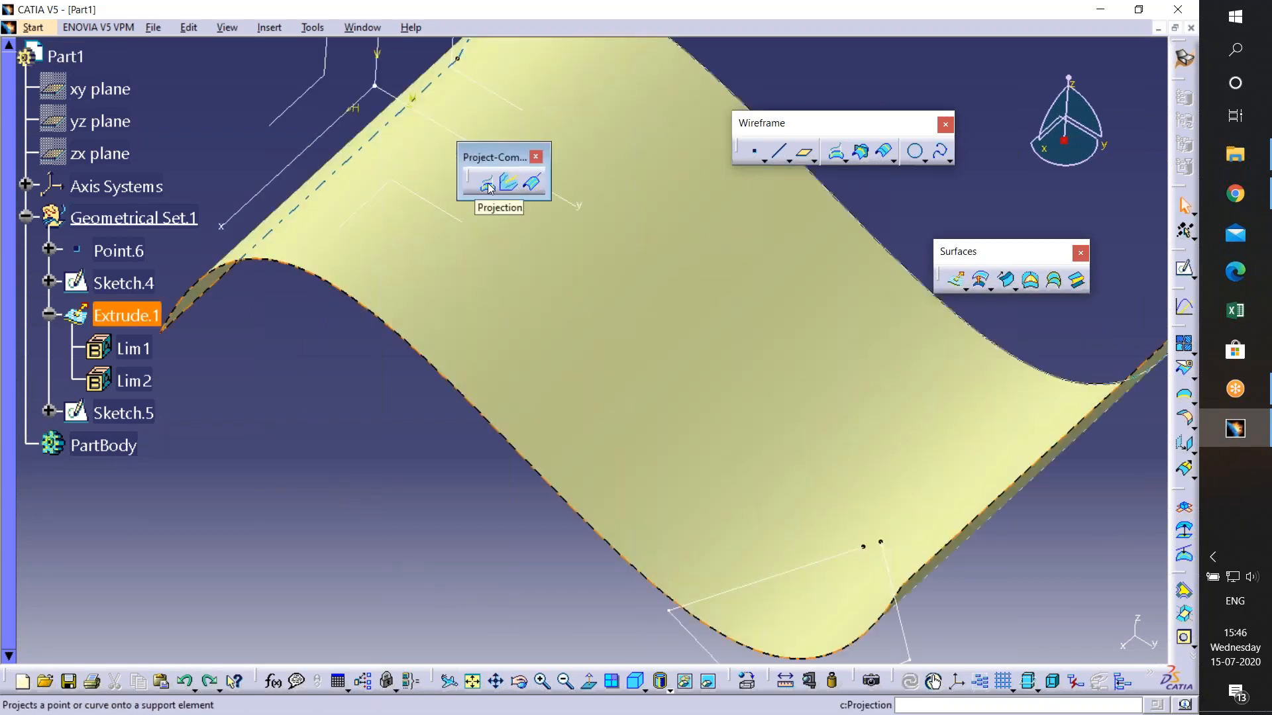
key(ctrl+z)
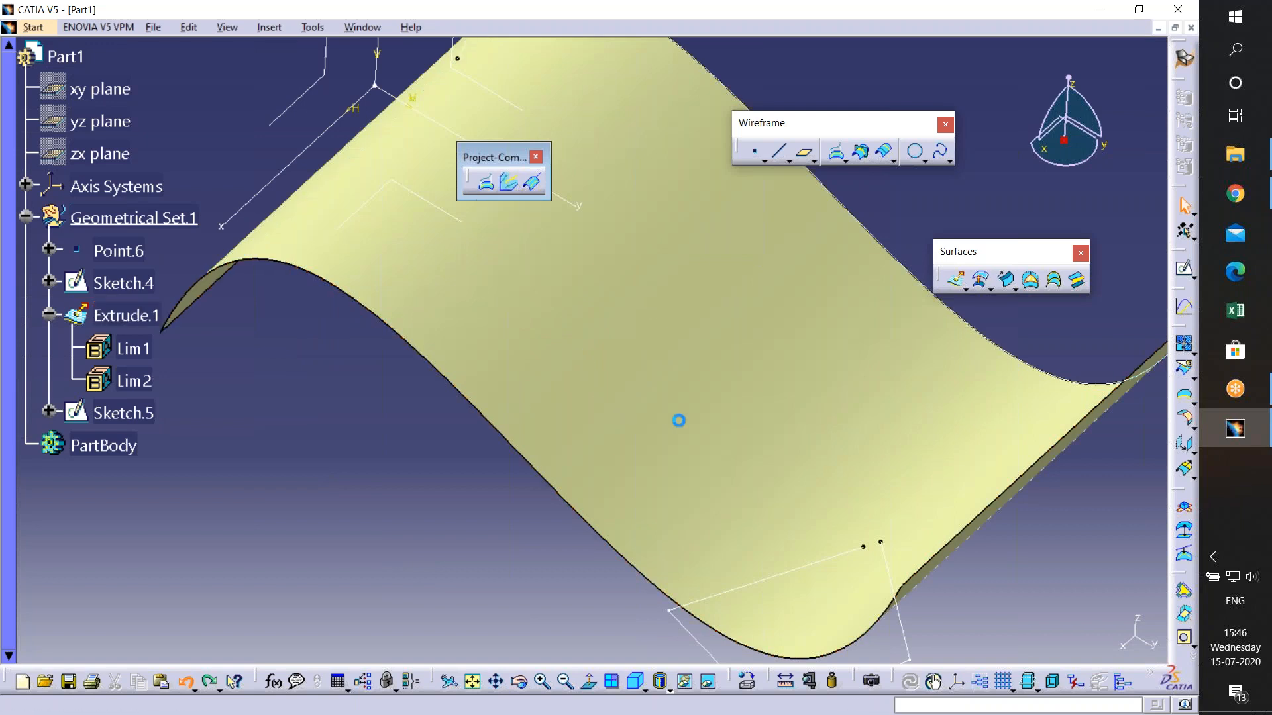
key(ctrl+z)
middle_drag(671, 318, 653, 421)
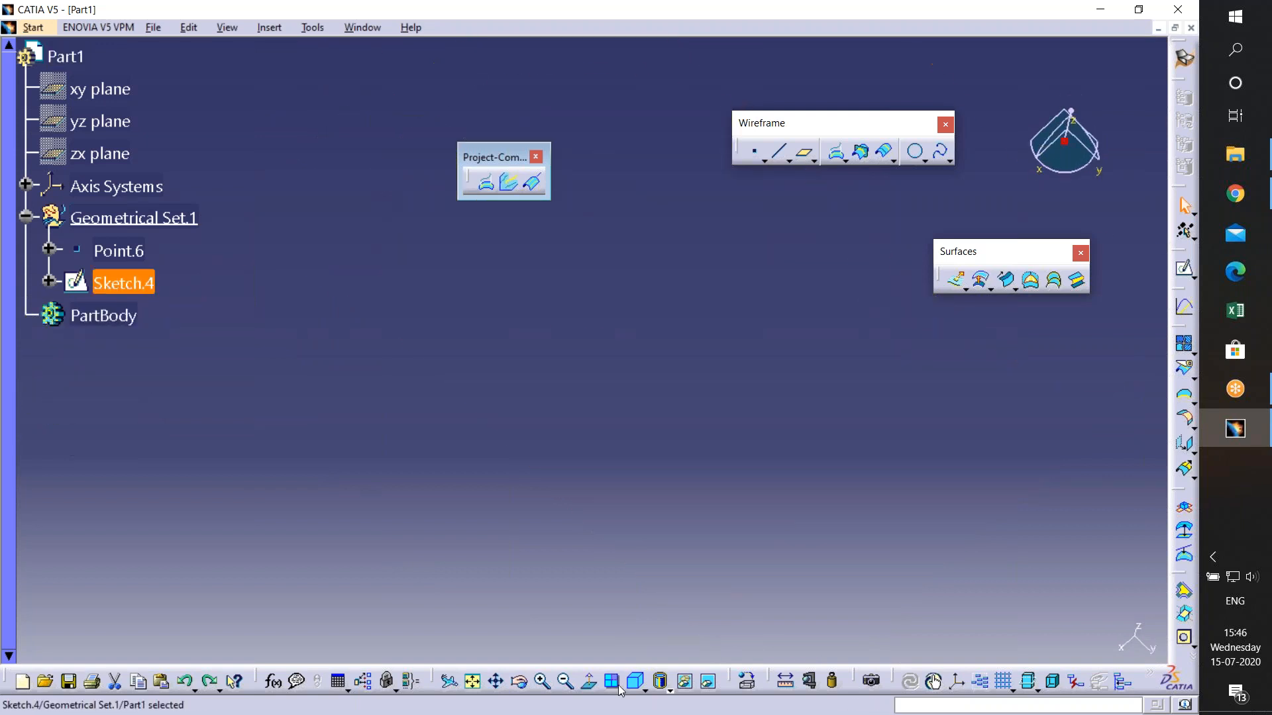
click(636, 682)
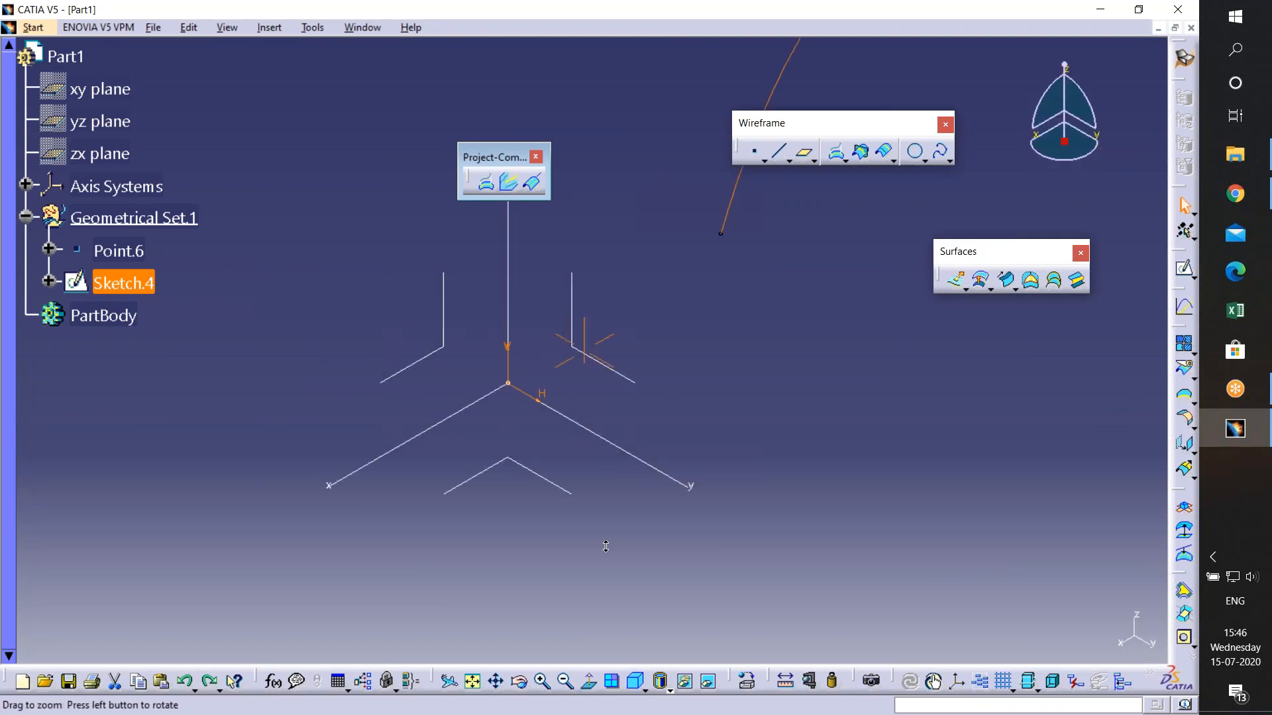
middle_drag(662, 221, 669, 236)
key(Delete)
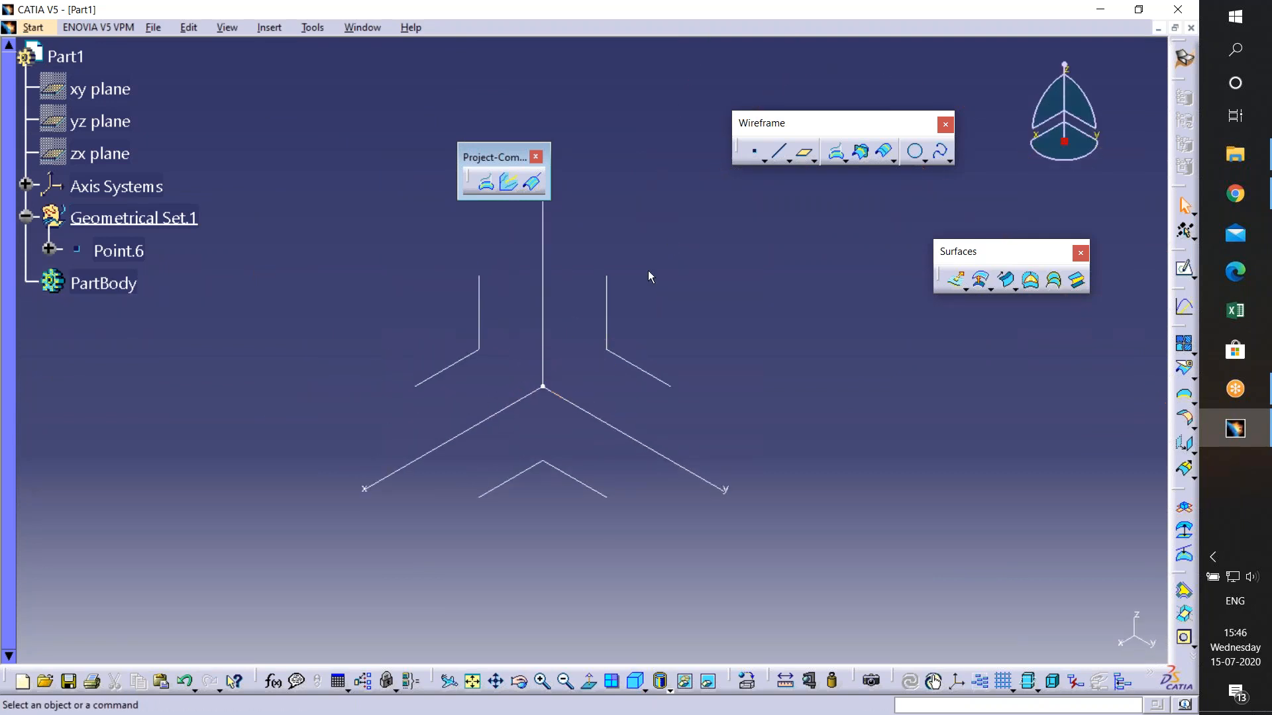
- Sketch a wavy spline starting at the origin on the YZ plane and exit the sketch
click(619, 356)
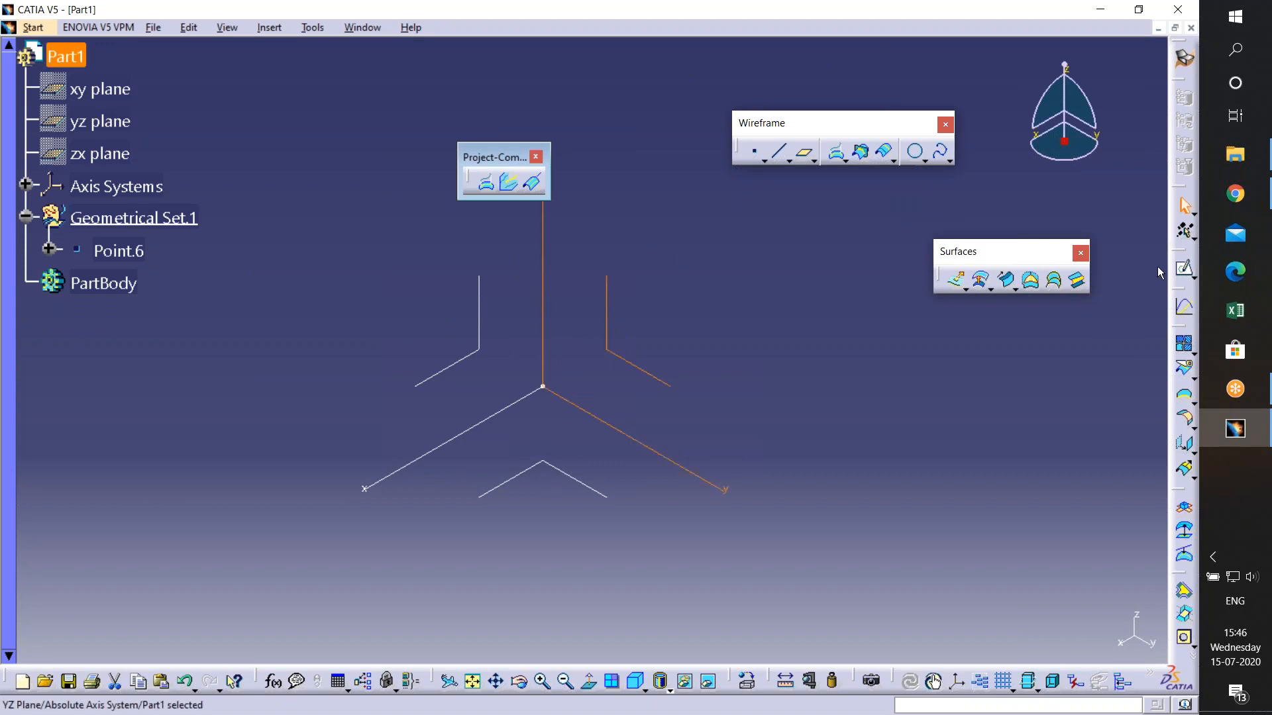
click(1184, 270)
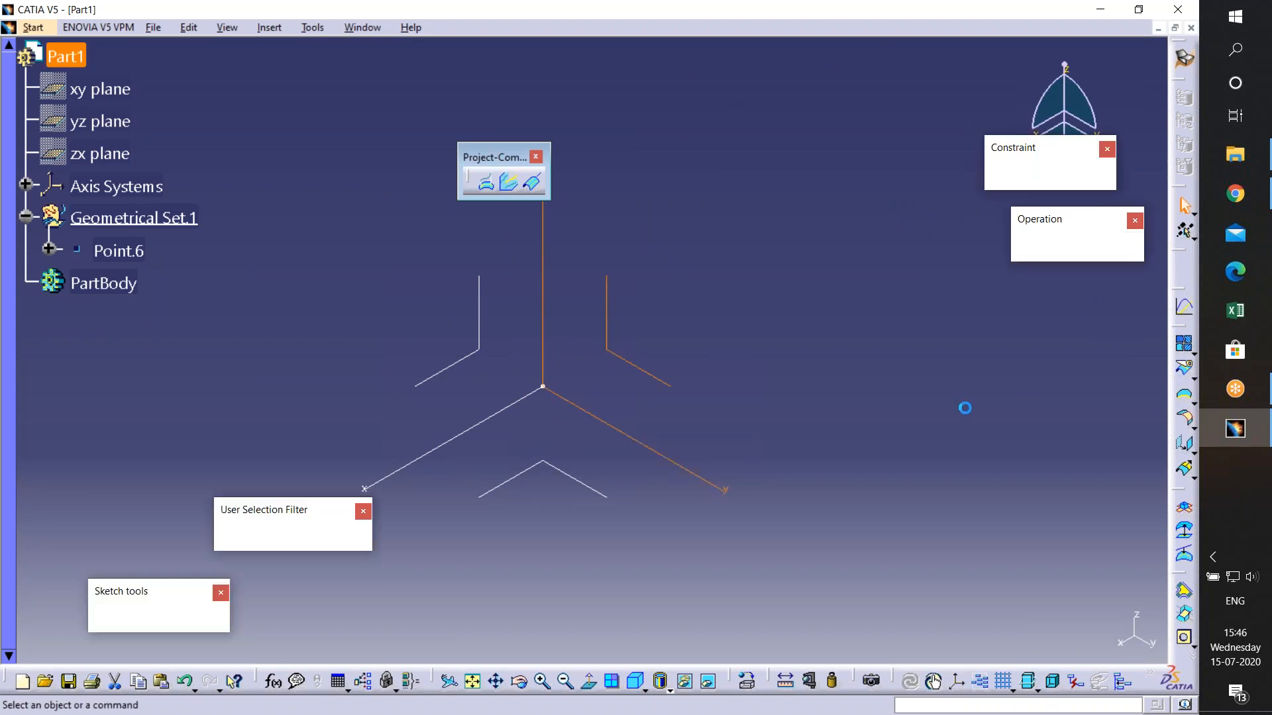
click(474, 682)
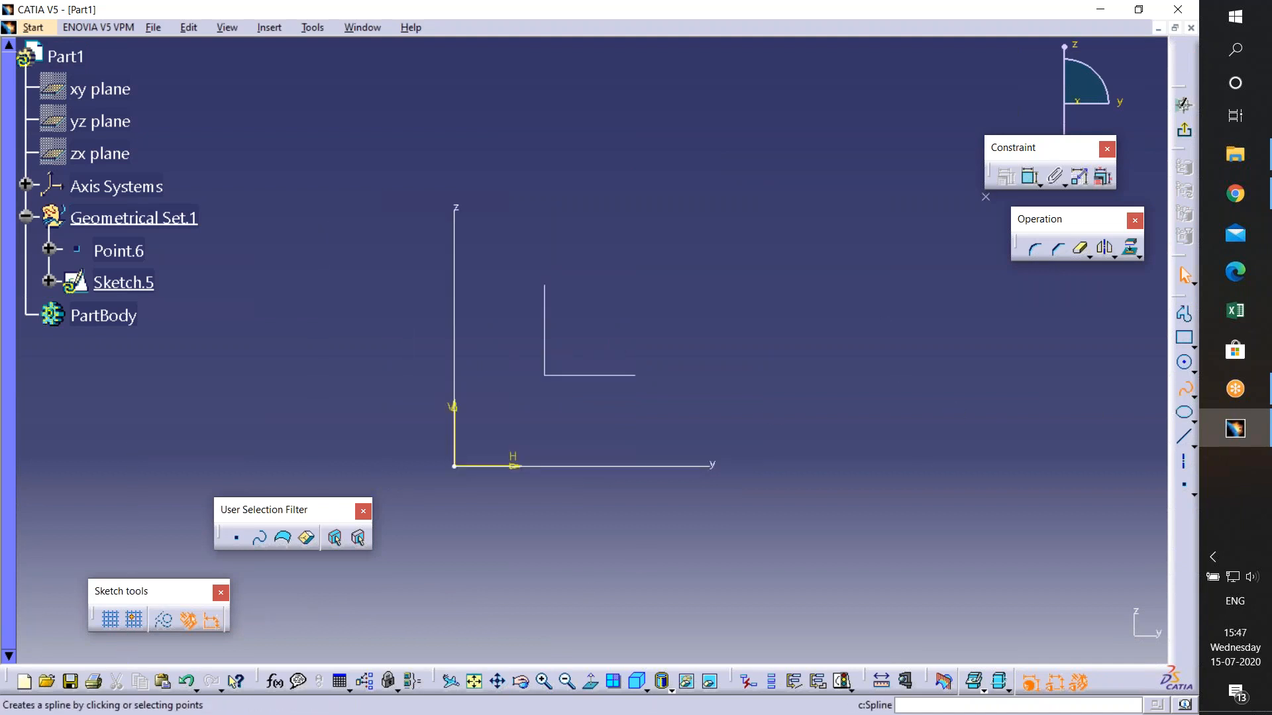
click(1184, 388)
click(455, 466)
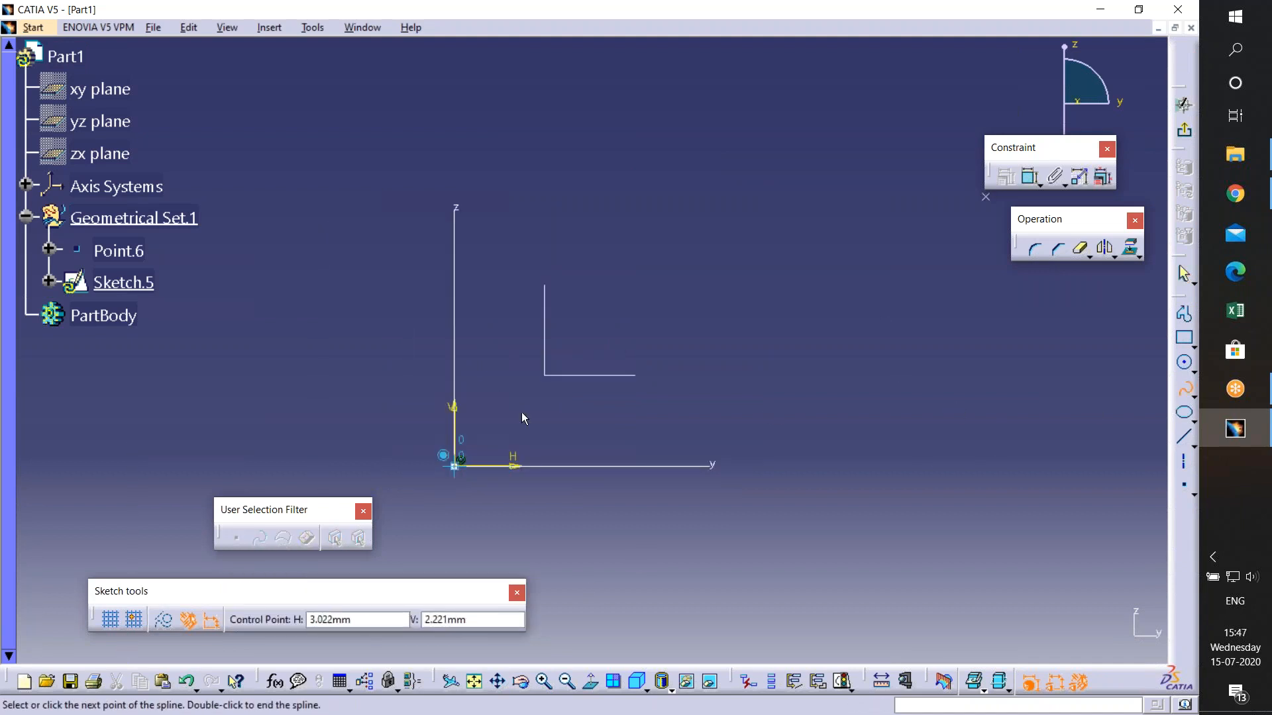
click(610, 332)
click(979, 458)
click(1019, 340)
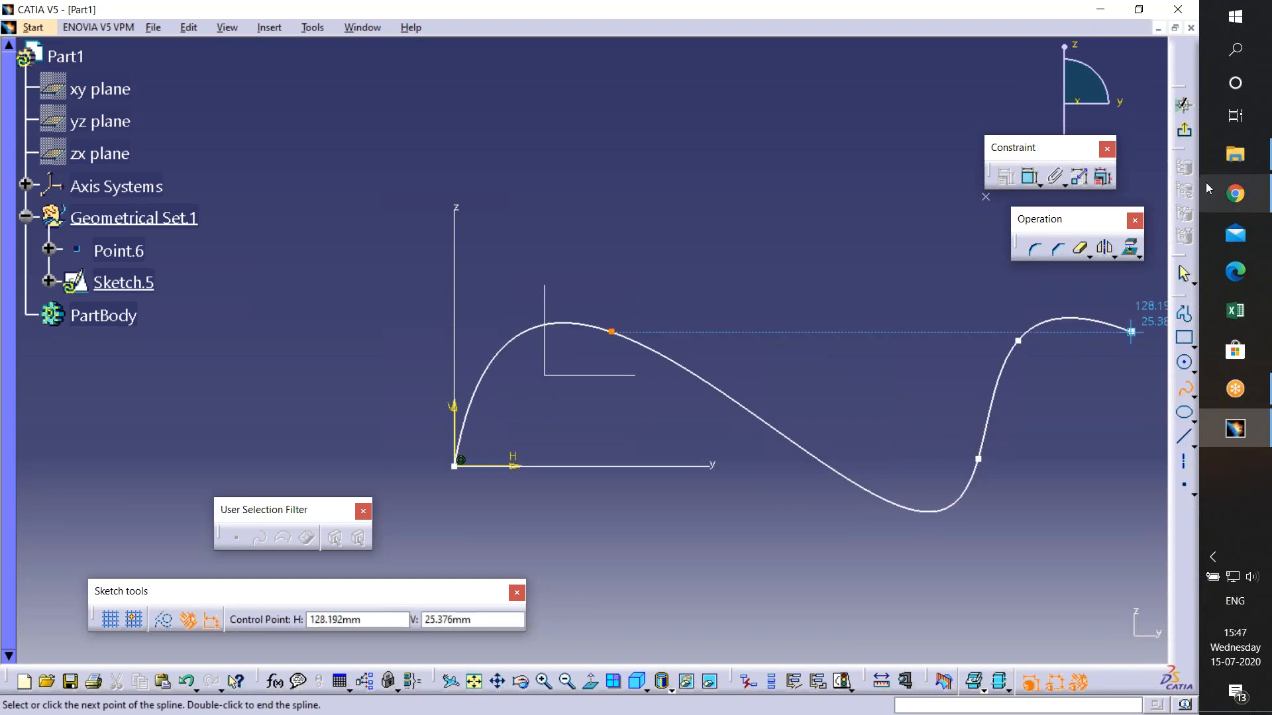
click(1185, 105)
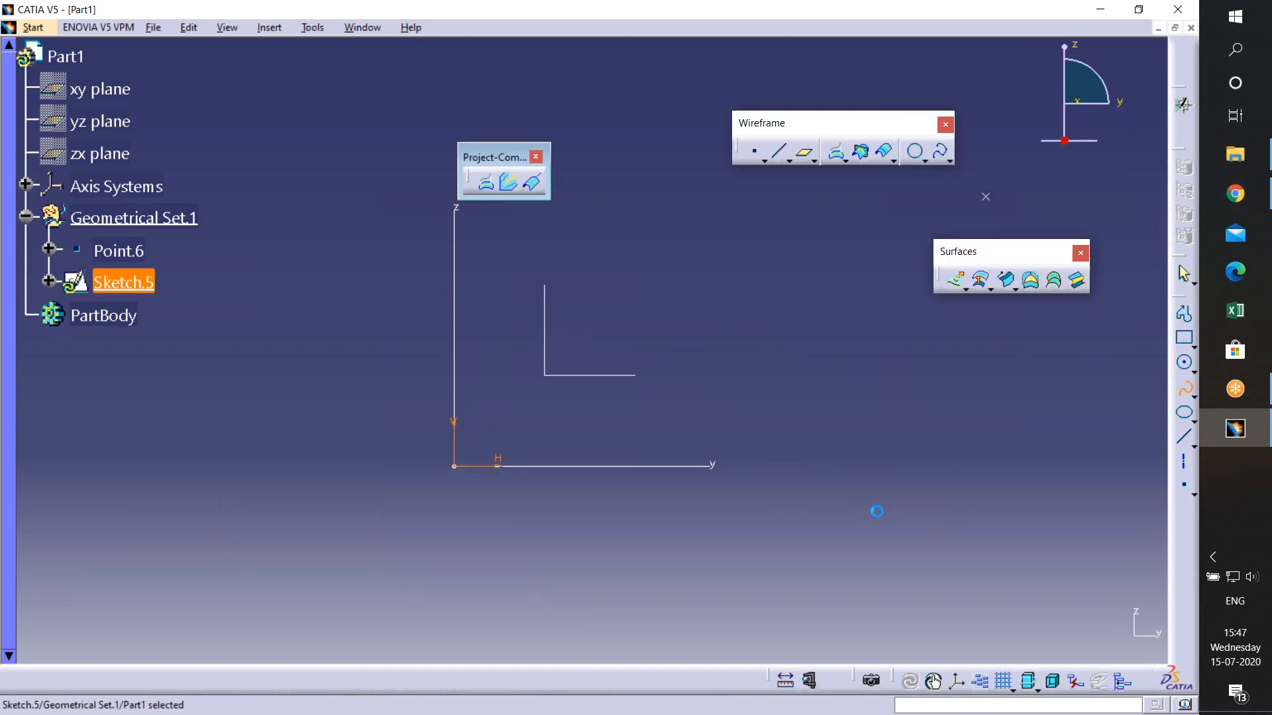
- Start a positioned sketch on the ZX plane with its H and V directions swapped
middle_drag(829, 510, 921, 522)
click(521, 366)
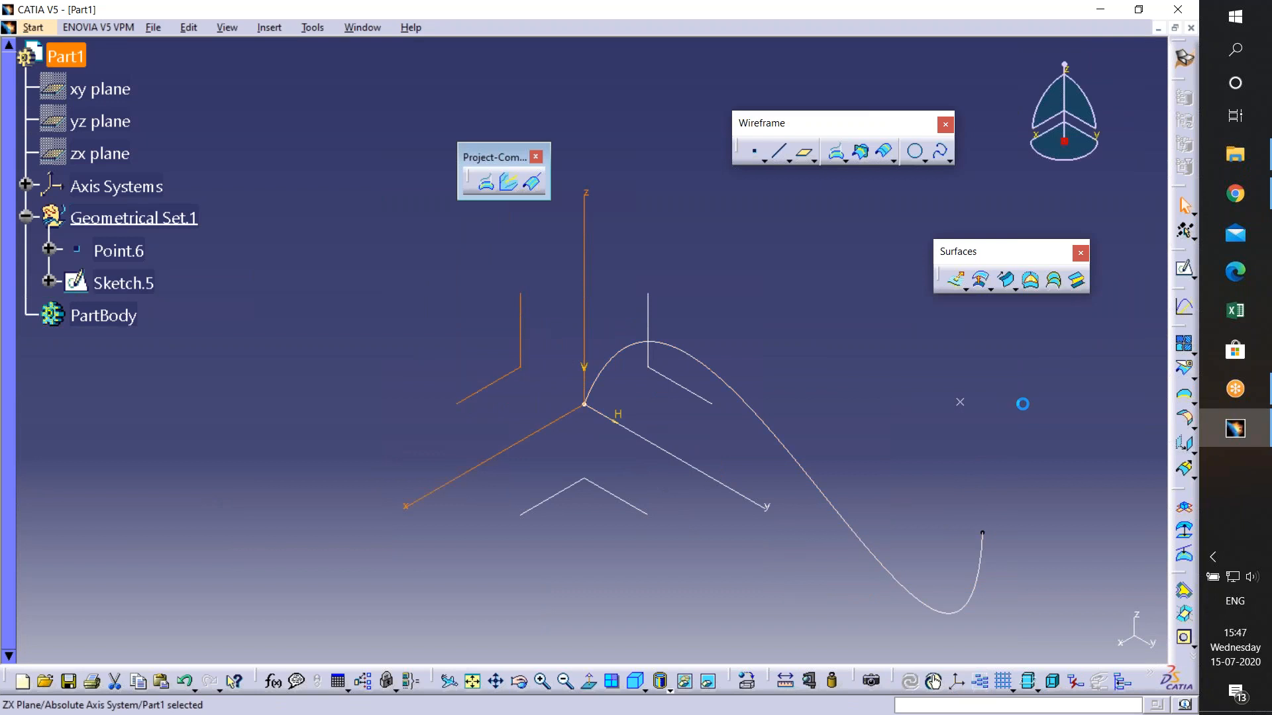
click(1184, 269)
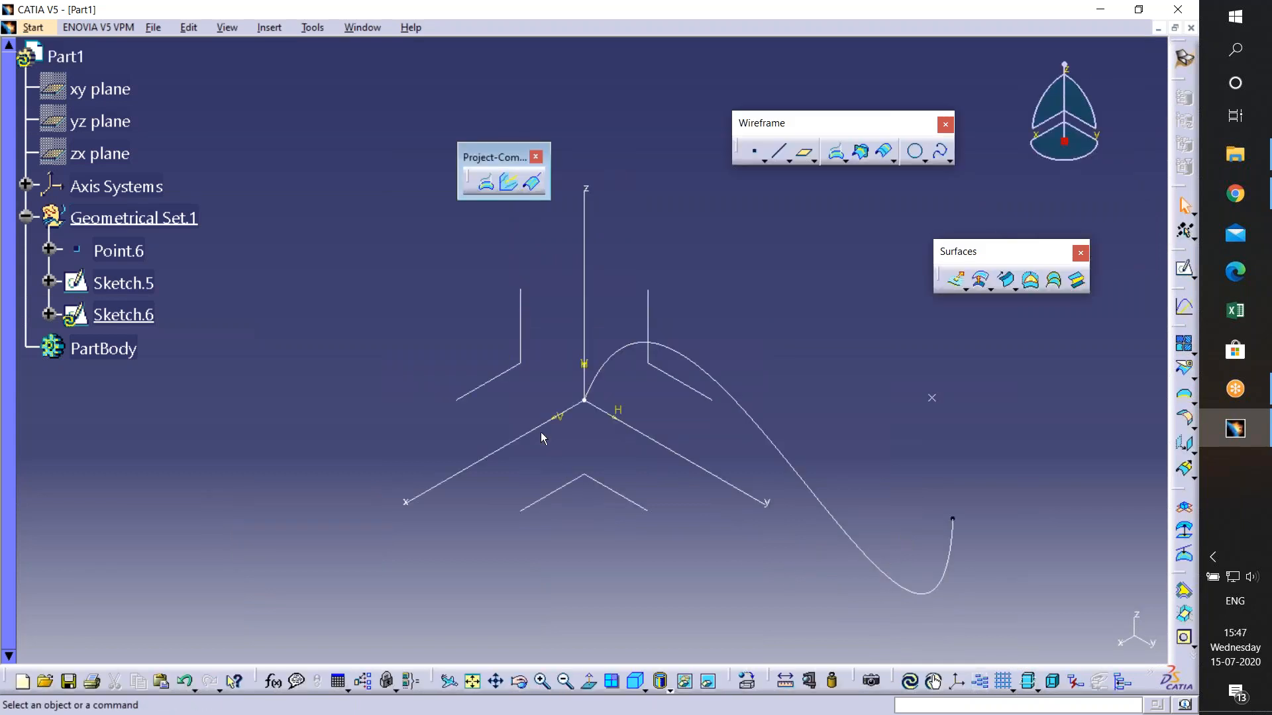
click(1193, 276)
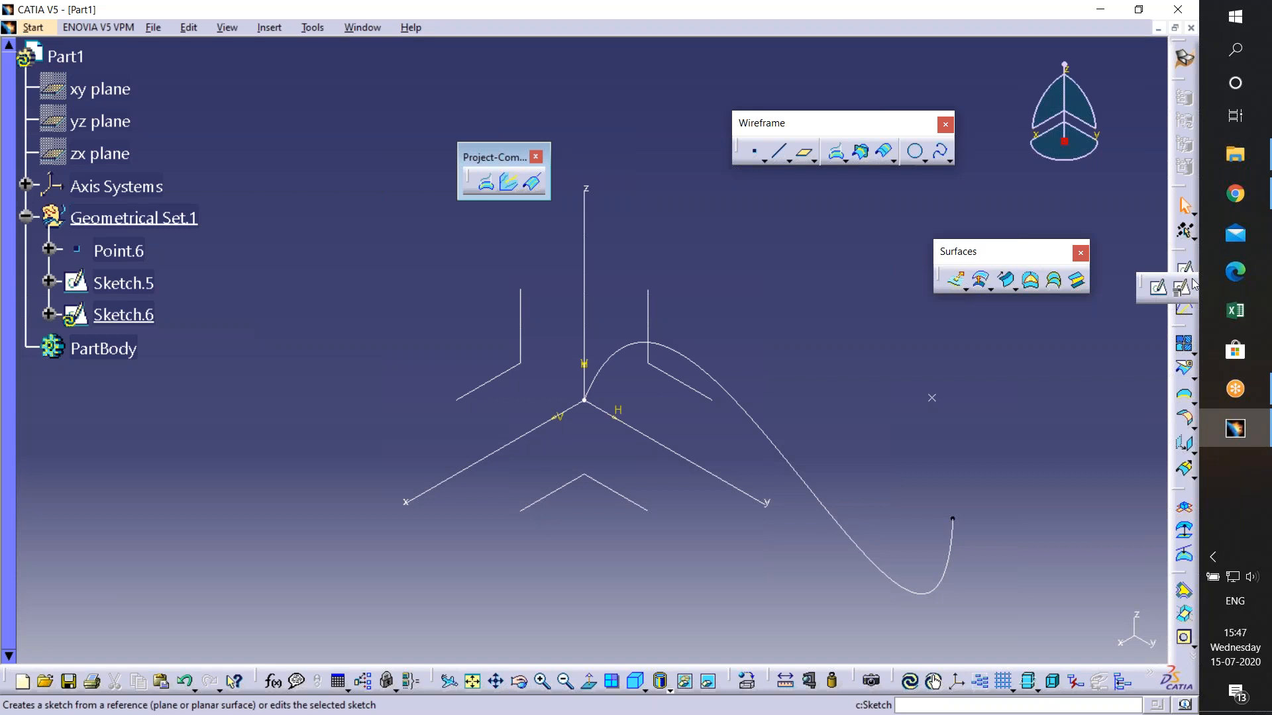
click(1001, 402)
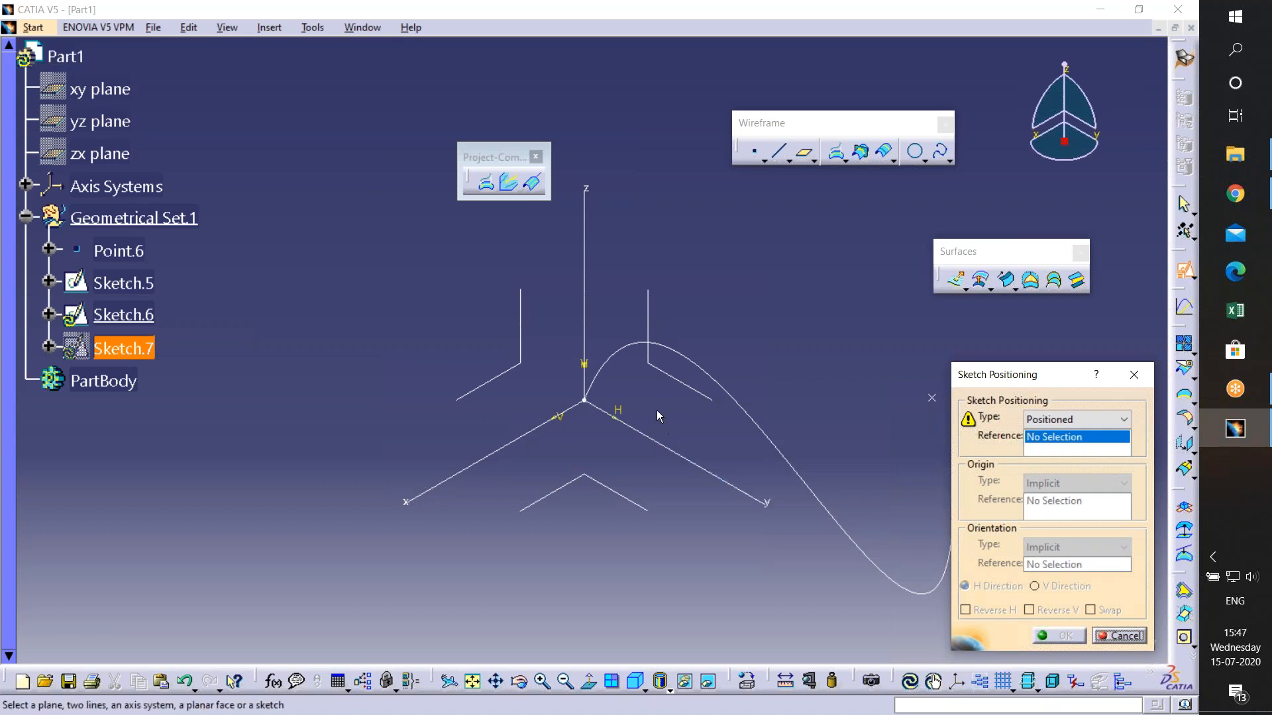
click(516, 374)
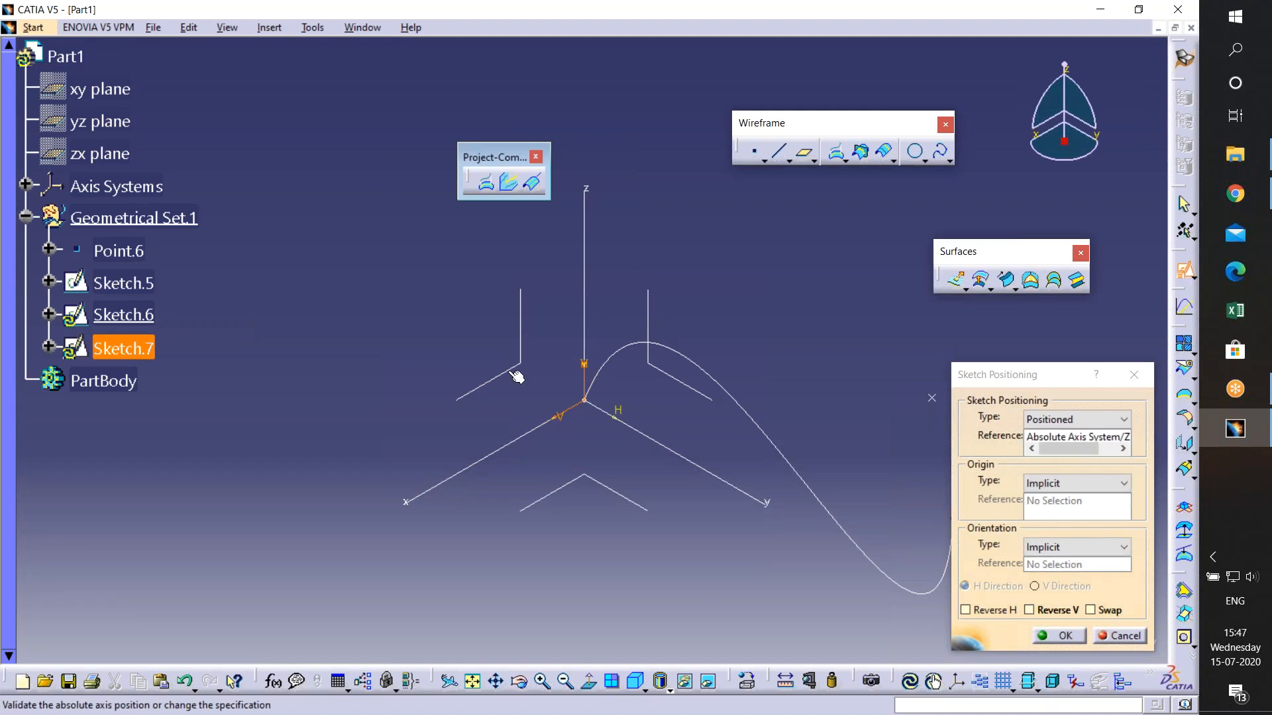
click(1090, 610)
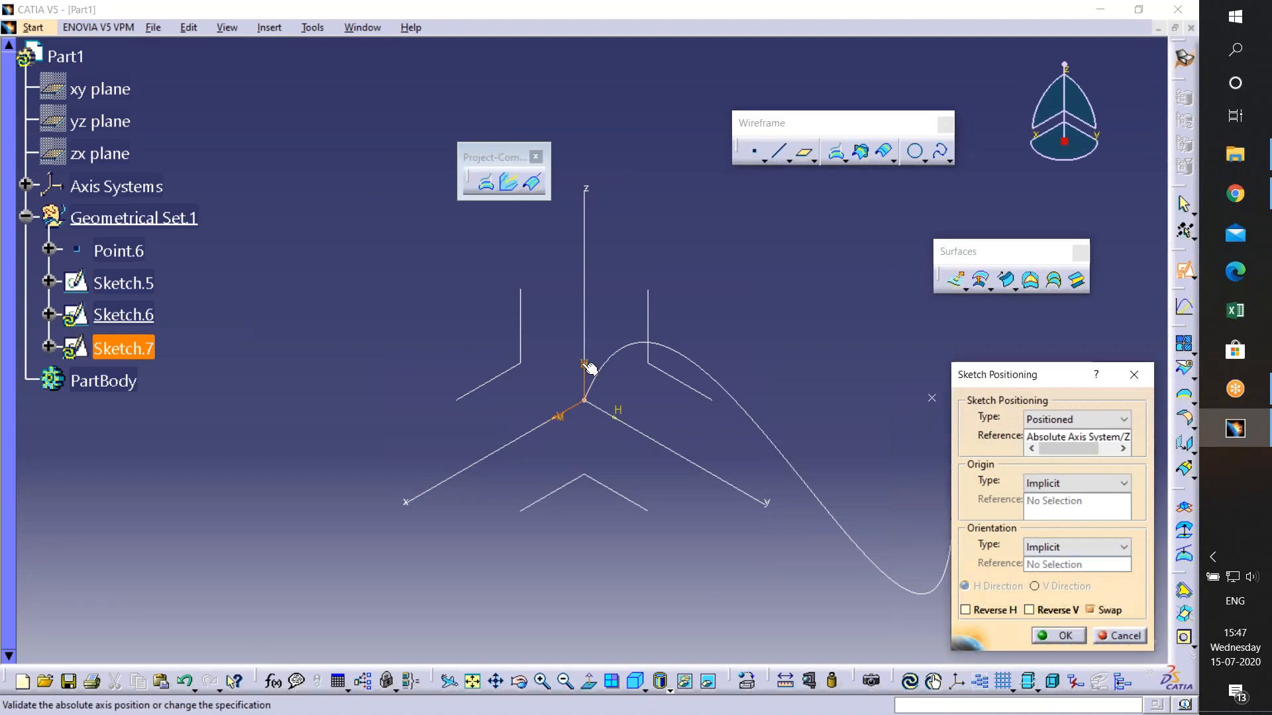
click(1058, 636)
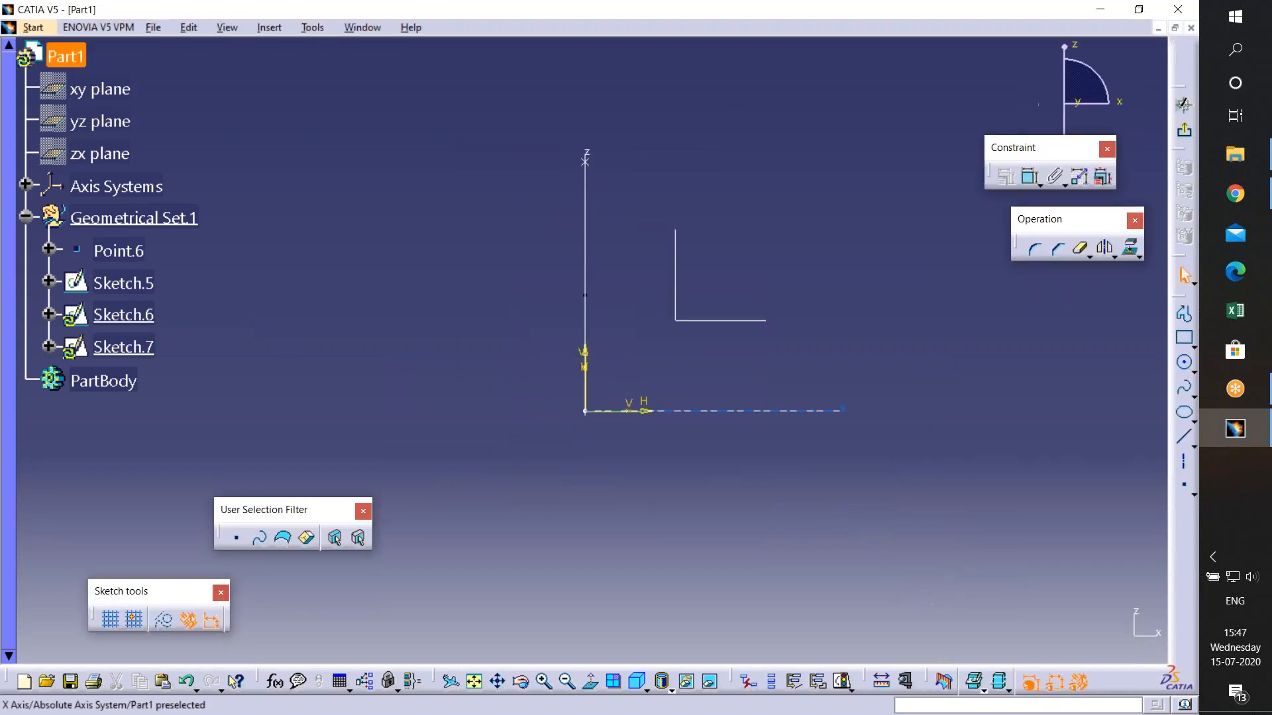
- Sketch a wavy spline from the origin towards positive X on the ZX plane and exit the sketch
click(1183, 387)
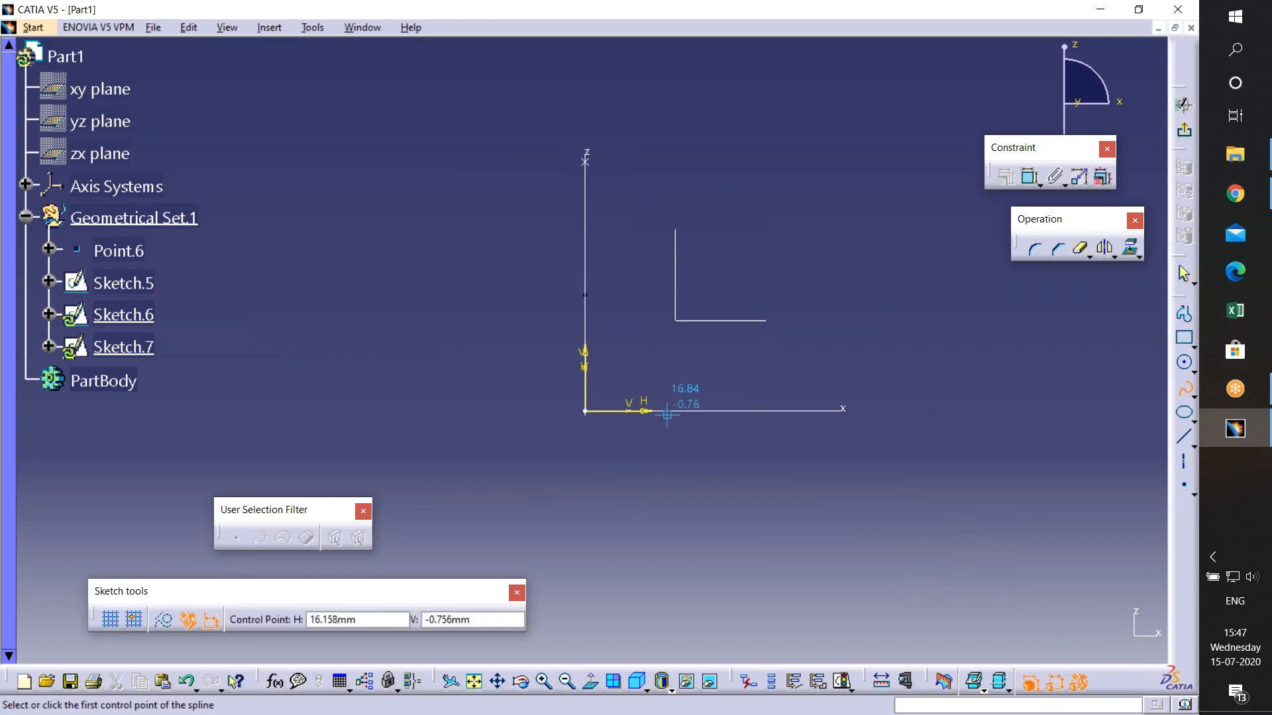
click(585, 412)
click(766, 241)
click(1017, 418)
middle_drag(1100, 414, 819, 413)
click(1024, 303)
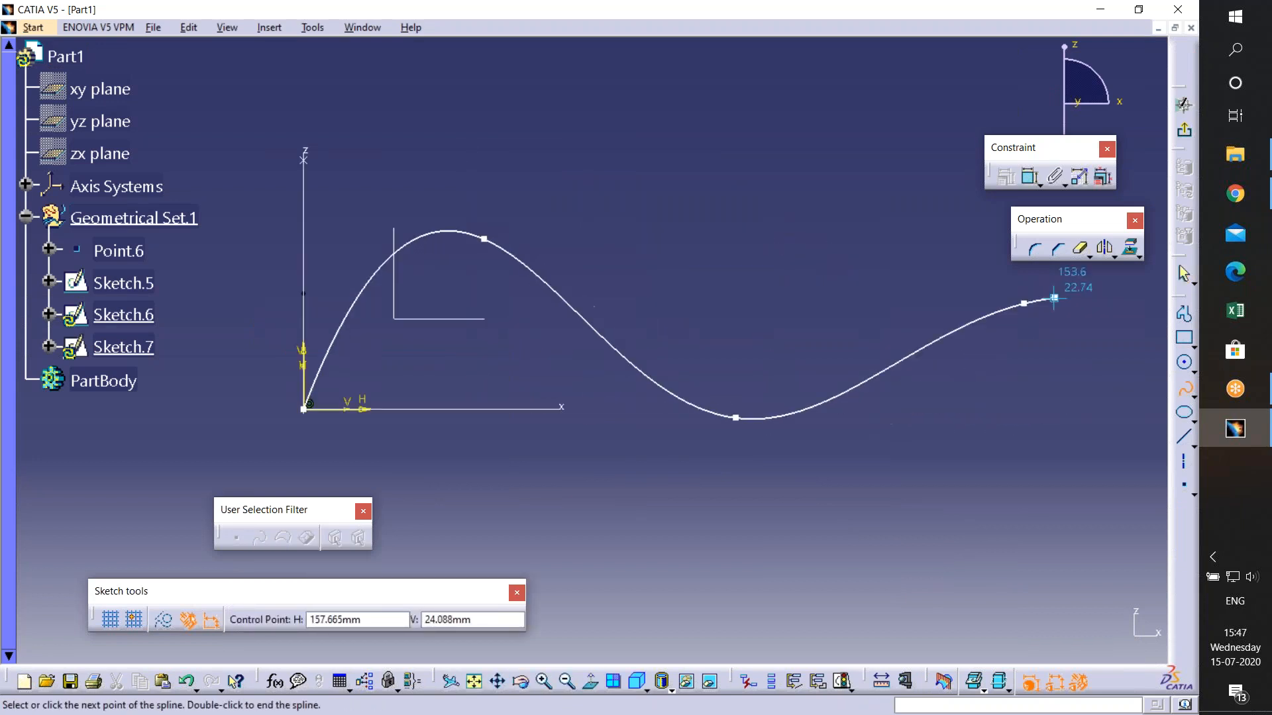
click(1183, 131)
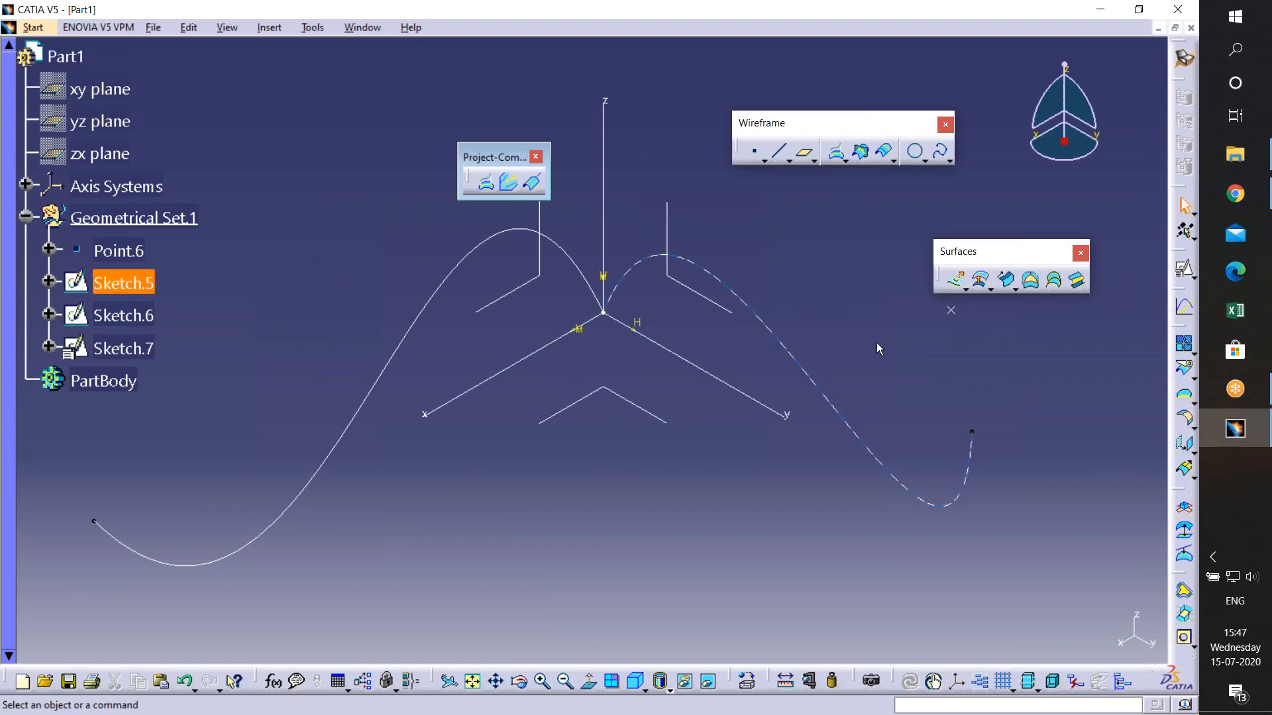
- Combine the YZ-plane spline Sketch.5 and the ZX-plane spline Sketch.7 into one curve with the Normal combine type
click(509, 182)
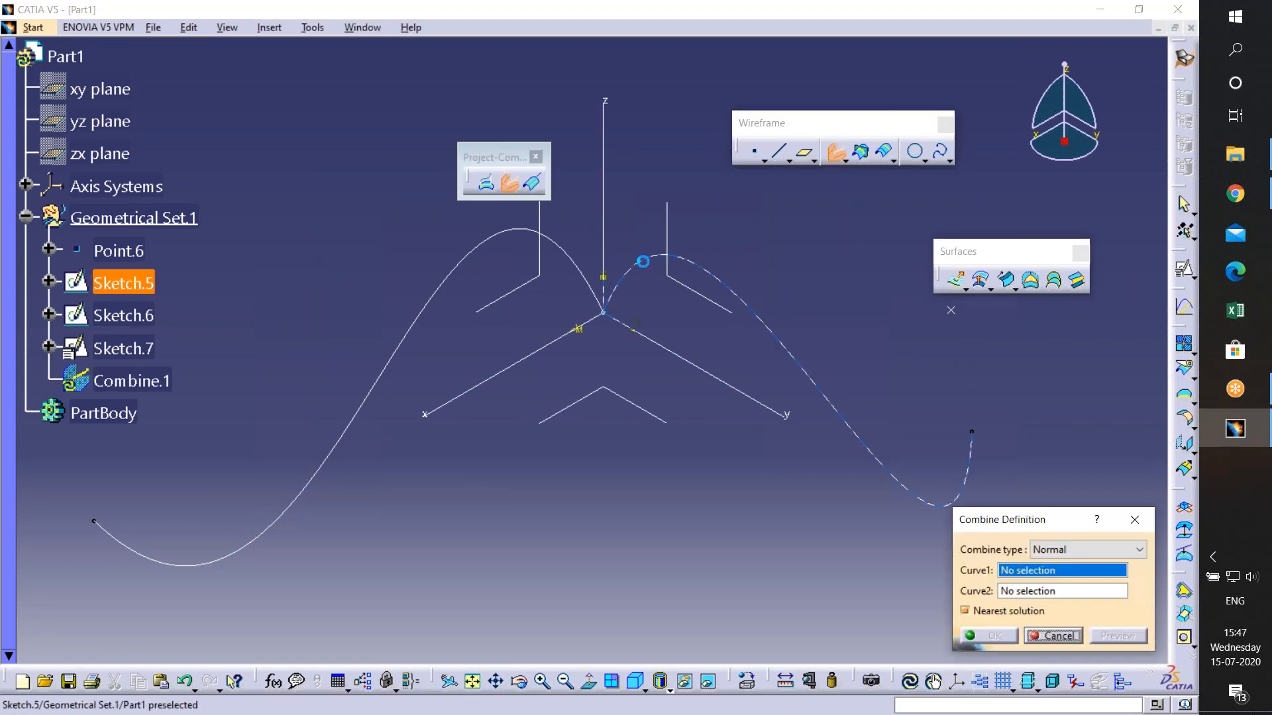
click(652, 258)
click(514, 237)
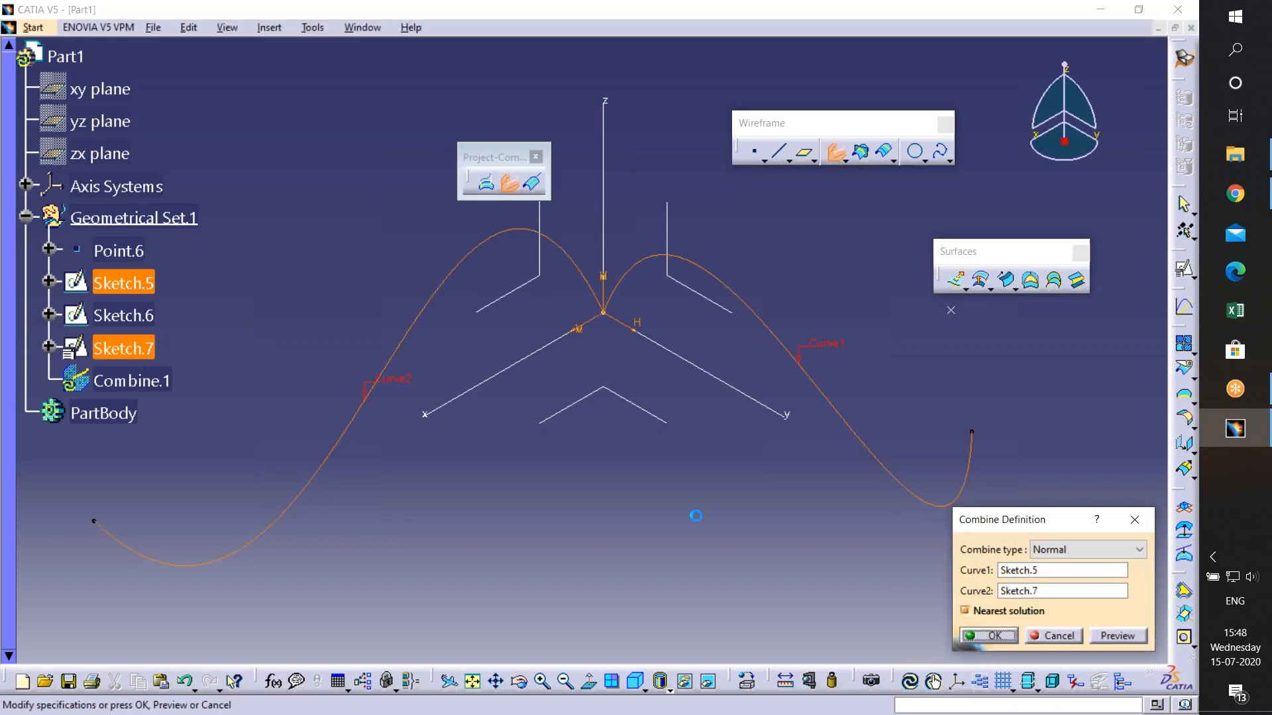
middle_drag(702, 456, 813, 358)
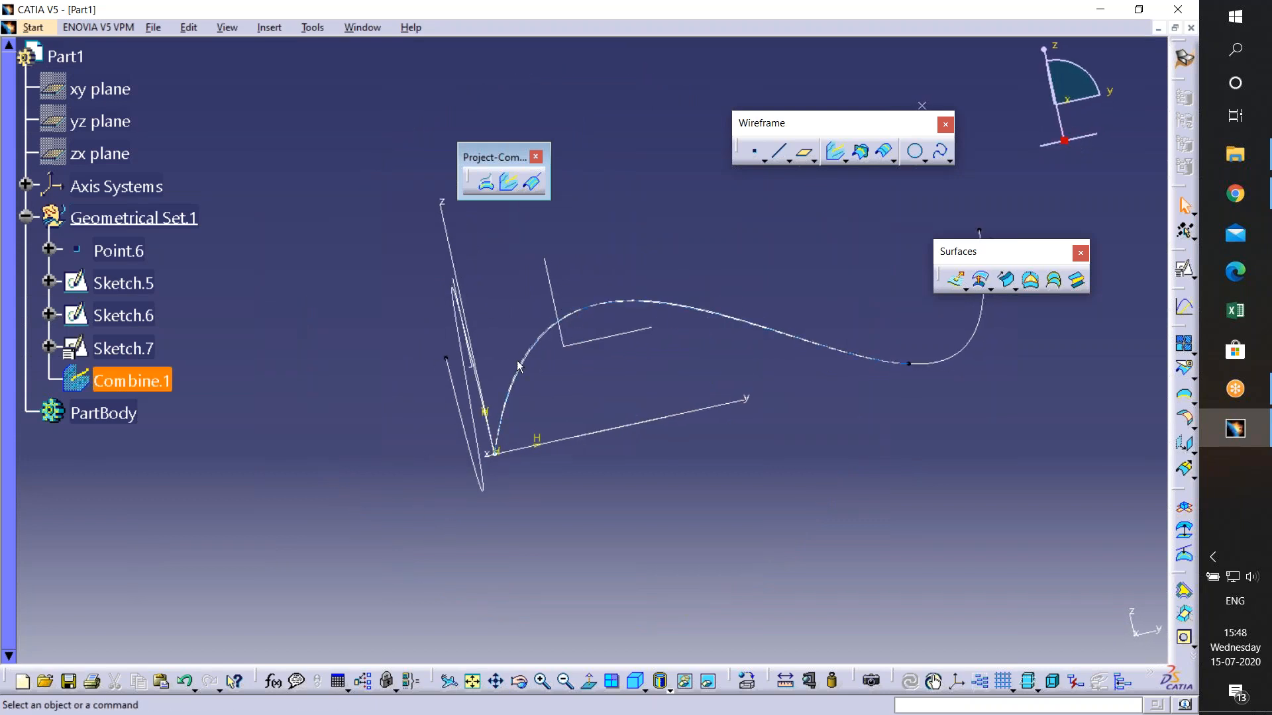
- Preview a 20 mm extruded surface of the combined curve along the X axis, inspect it and cancel it
middle_drag(911, 460, 581, 405)
middle_drag(582, 457, 615, 281)
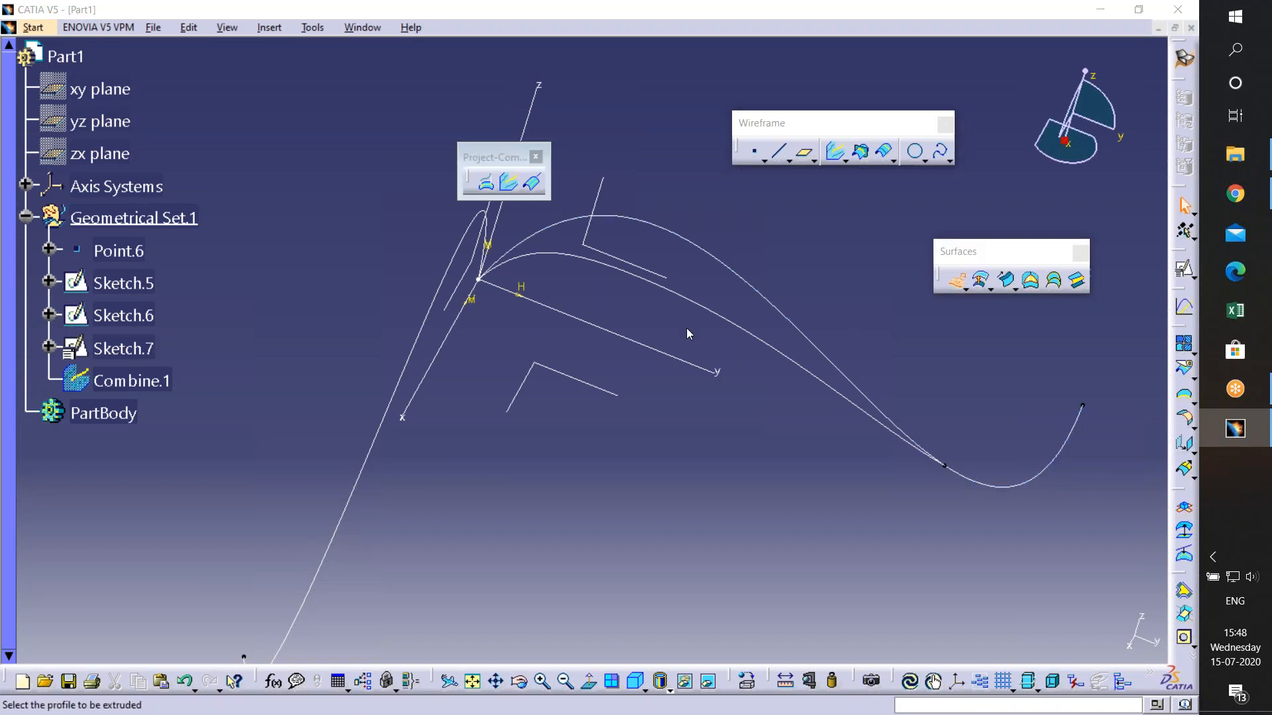
click(789, 364)
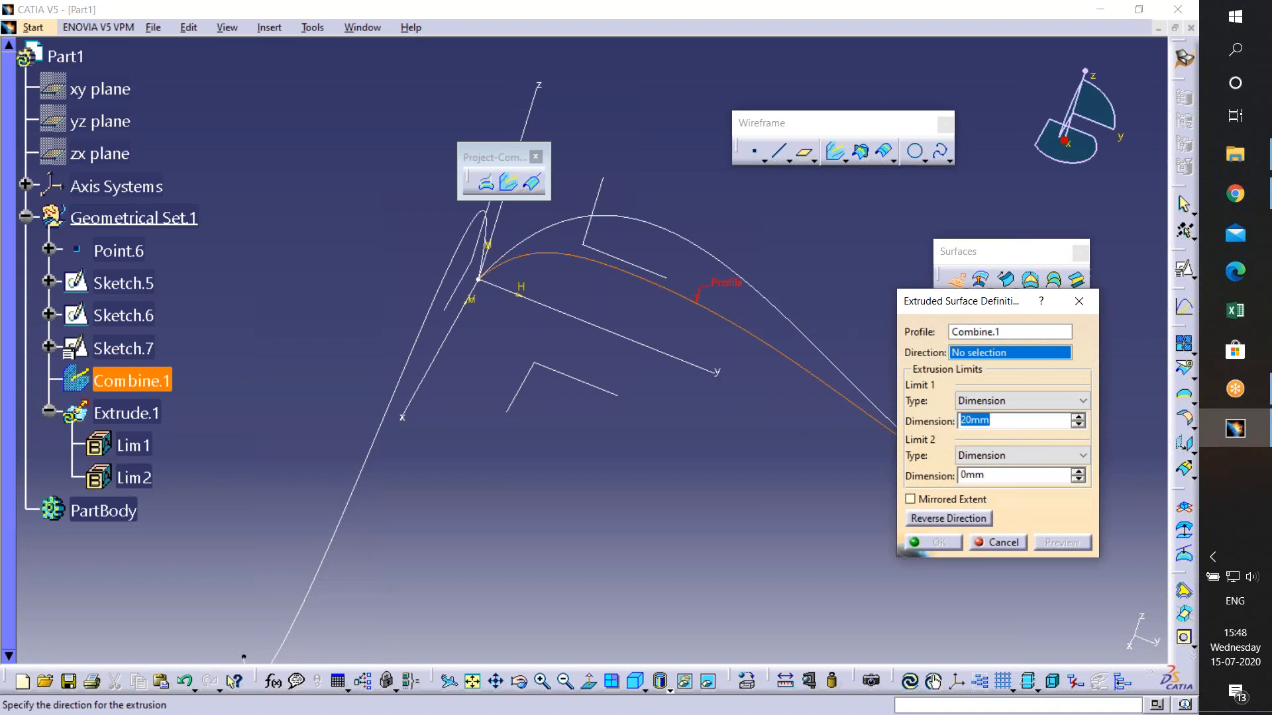
middle_drag(401, 418, 358, 471)
click(358, 471)
mouse_move(569, 524)
middle_down()
mouse_move(482, 452)
mouse_move(596, 447)
mouse_move(644, 316)
mouse_move(583, 264)
mouse_move(582, 417)
middle_up()
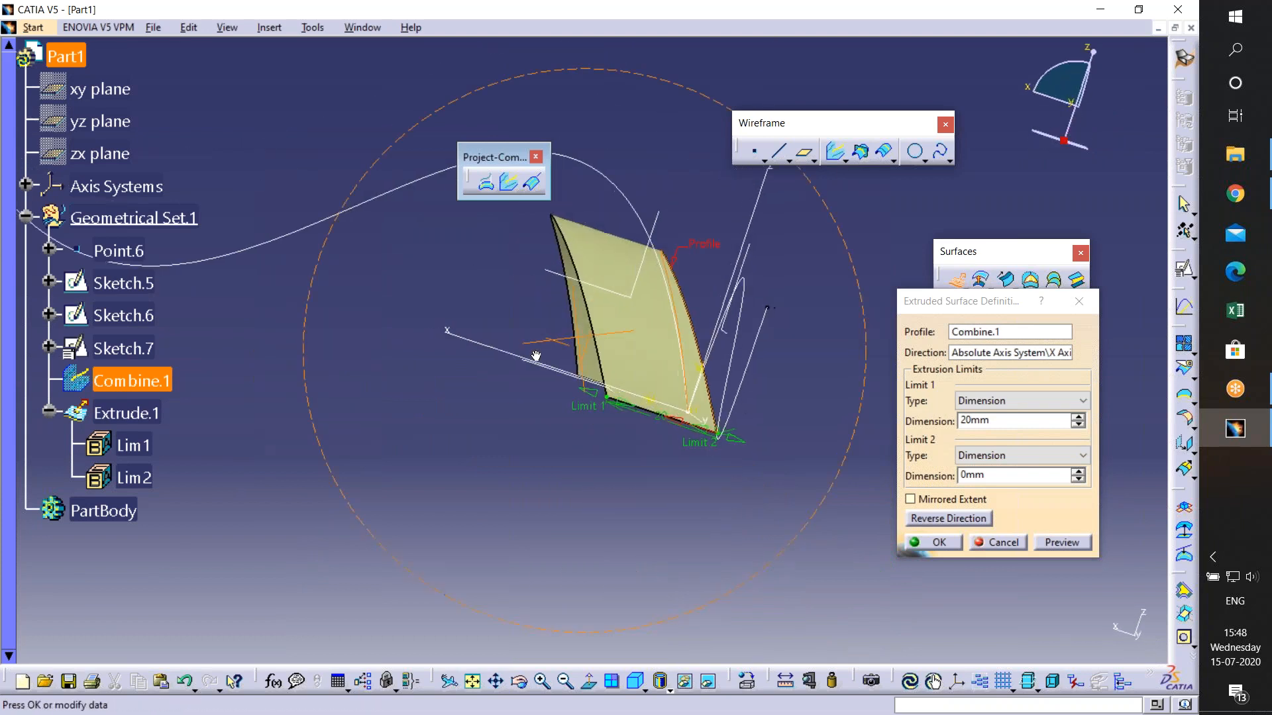
middle_drag(536, 355, 722, 398)
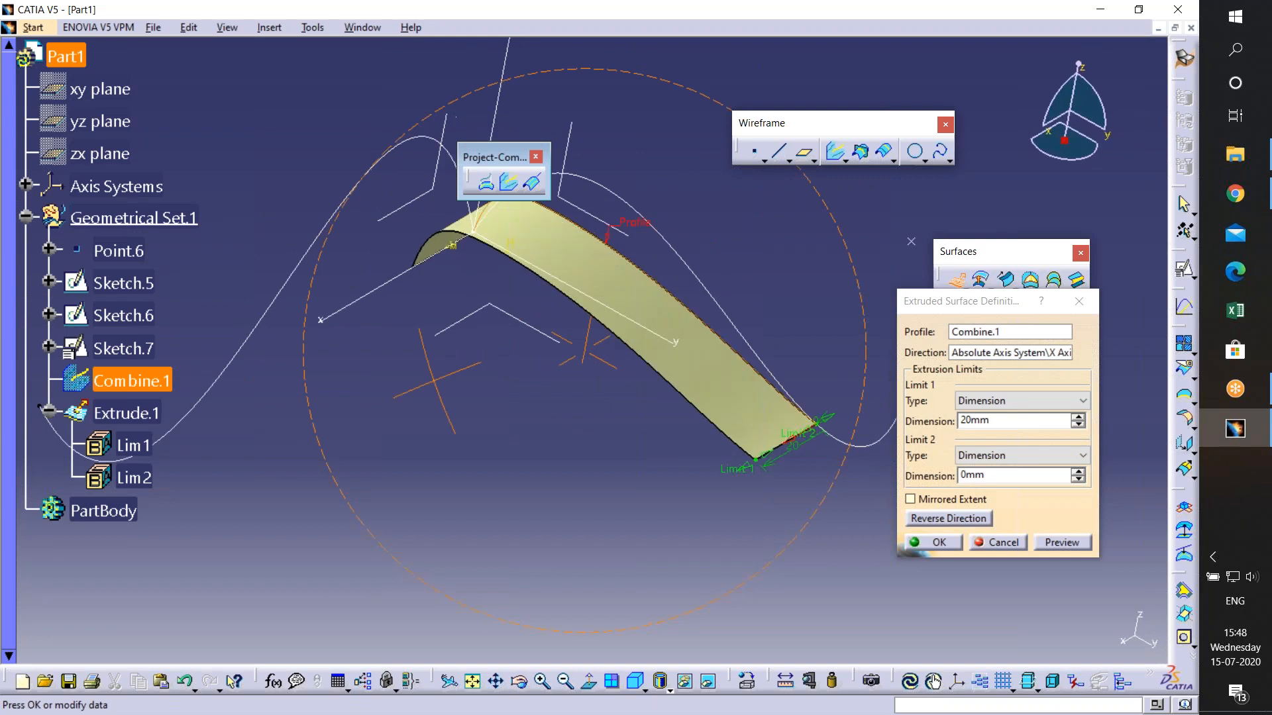
click(998, 543)
- Undo the combined curve and the spline sketches until only the origin point remains in the geometrical set
key(ctrl+z)
key(ctrl+z)
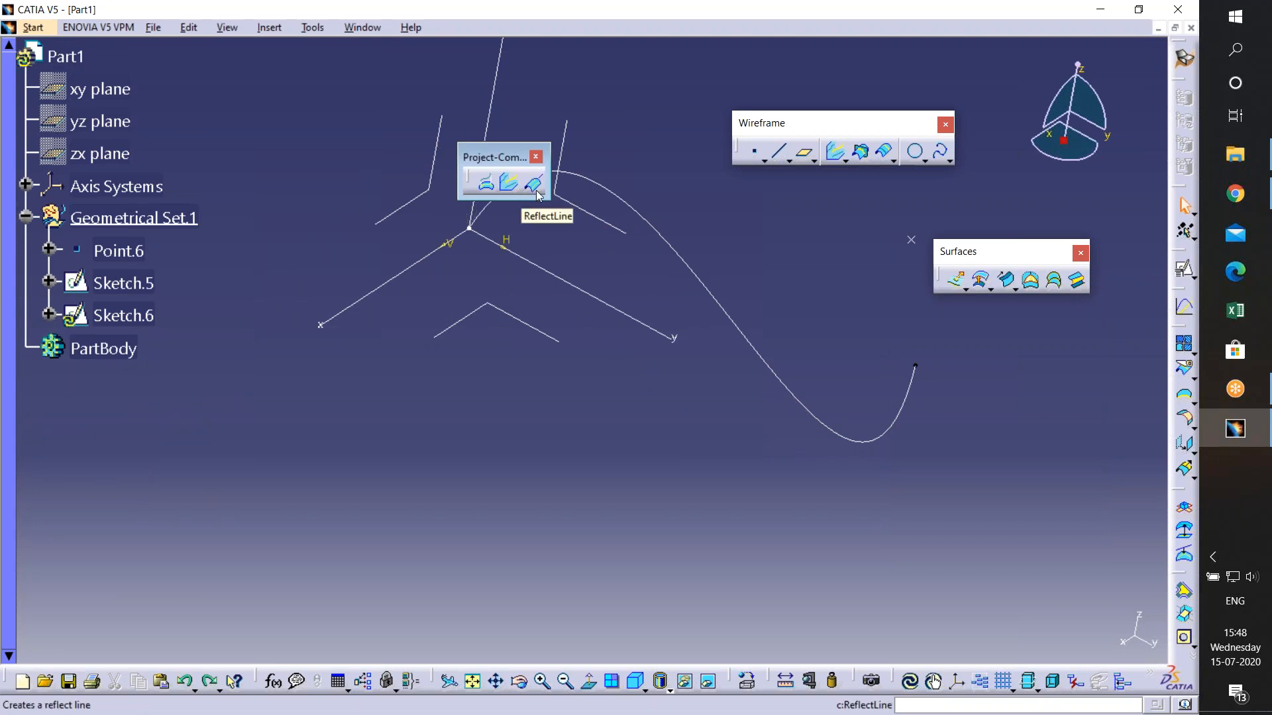
key(ctrl+z)
key(ctrl+z)
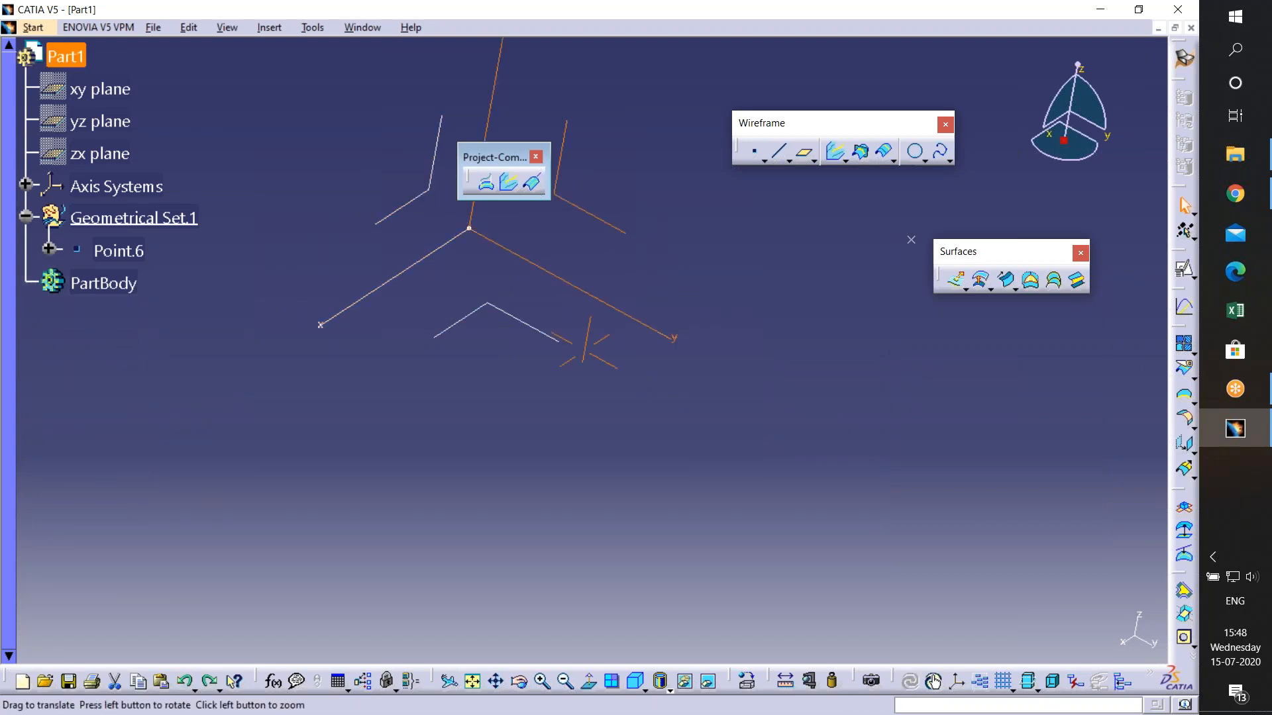
middle_drag(586, 343, 638, 478)
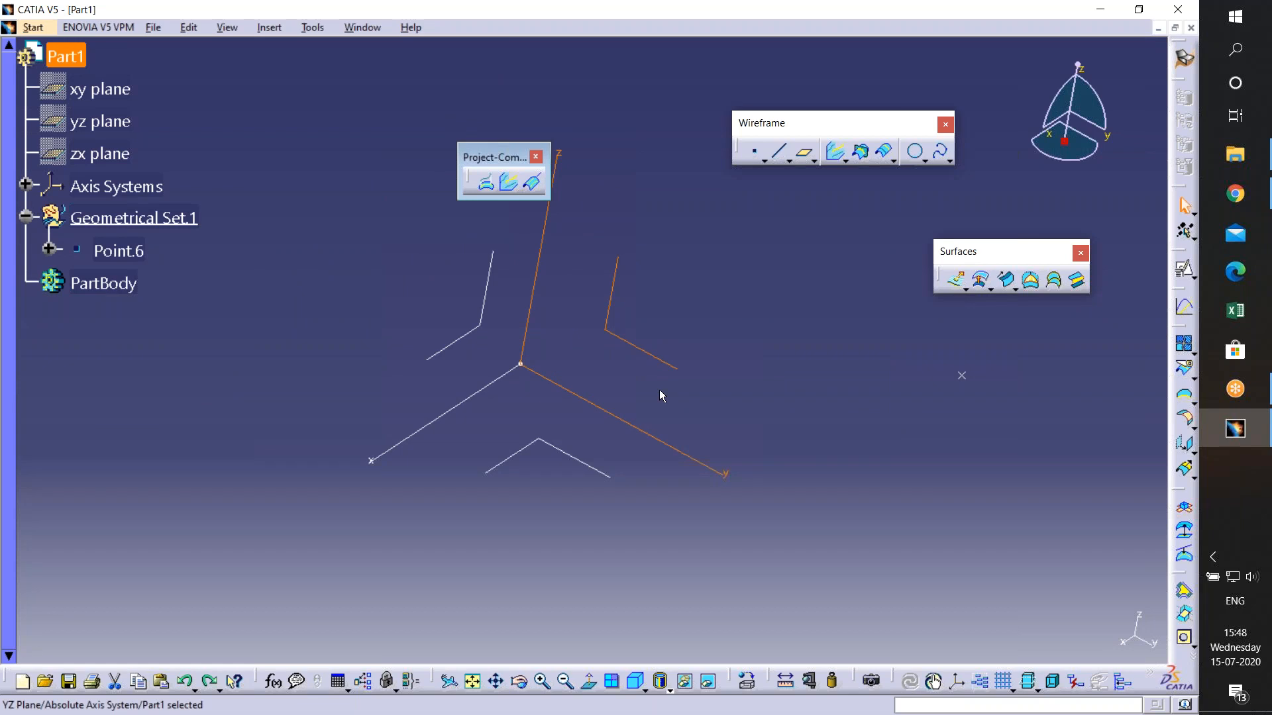
- Redo the undone spline sketches on the YZ and ZX planes without restoring the combined curve
key(ctrl+y)
key(ctrl+y)
key(ctrl+y)
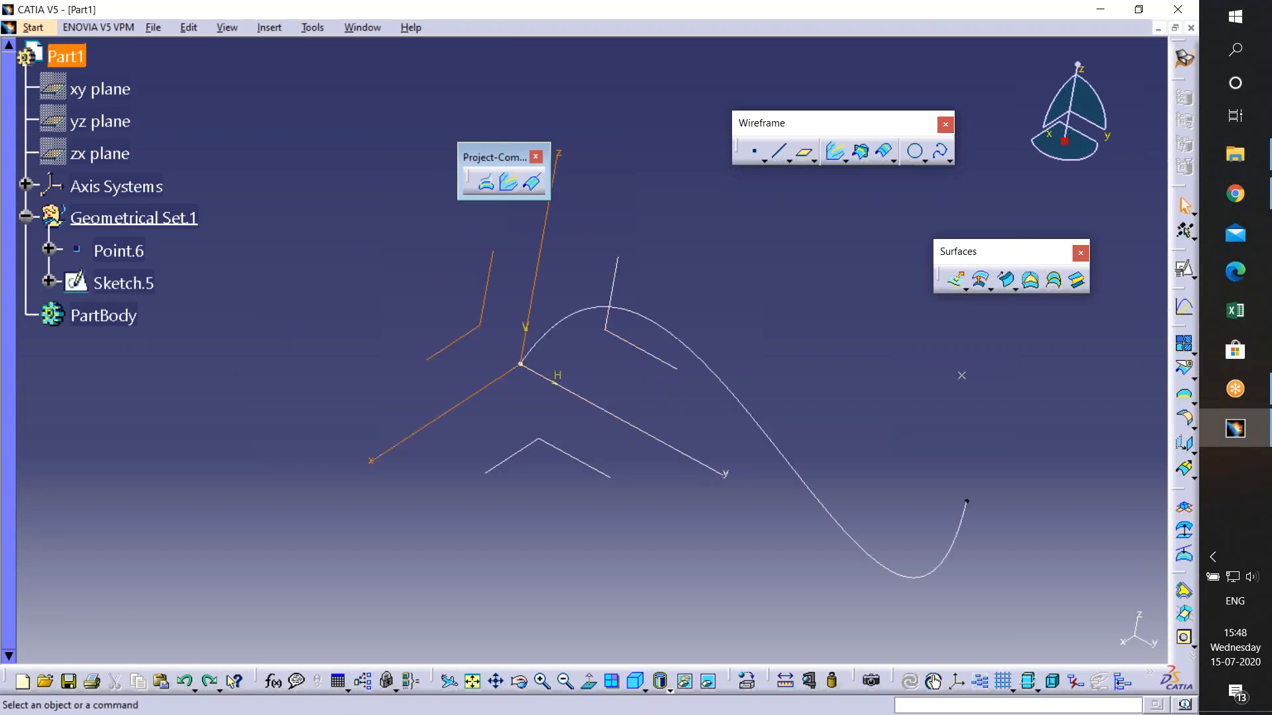
middle_drag(649, 434, 979, 507)
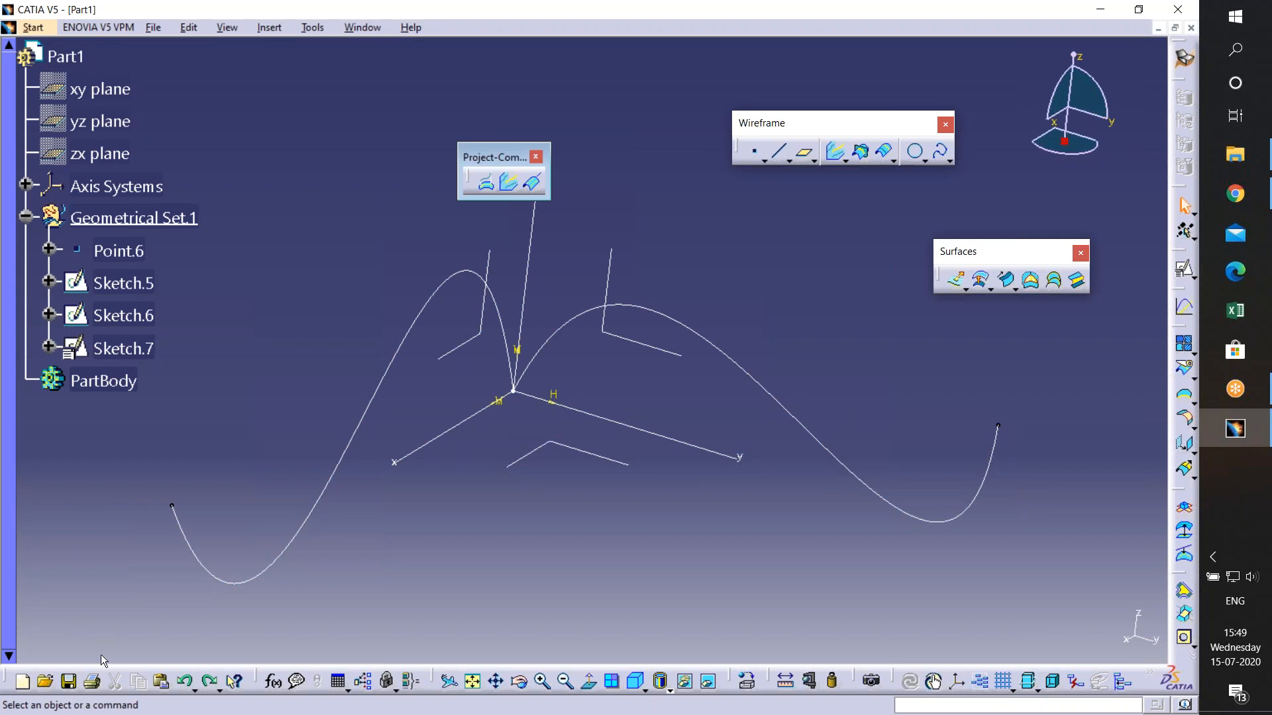
click(69, 682)
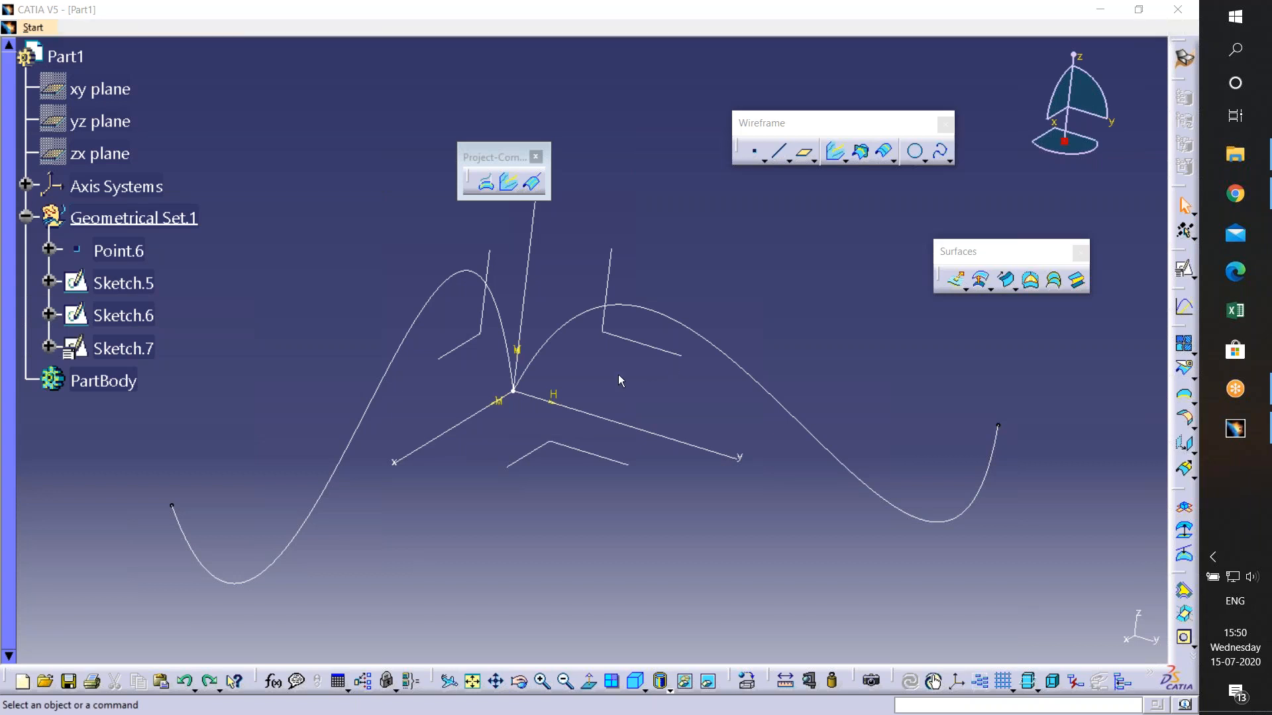
- Combine the YZ-plane spline Sketch.5 with the ZX-plane spline Sketch.7 again, using the Normal combine type
middle_drag(615, 385, 587, 357)
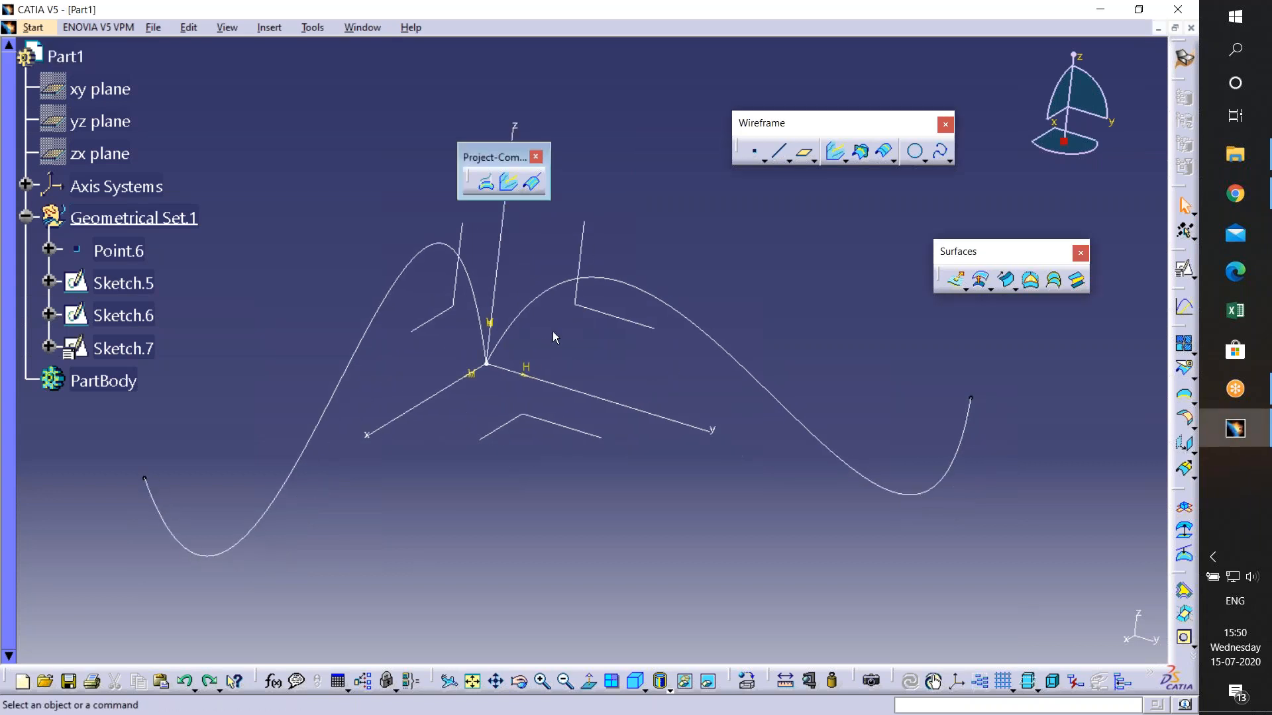
click(515, 189)
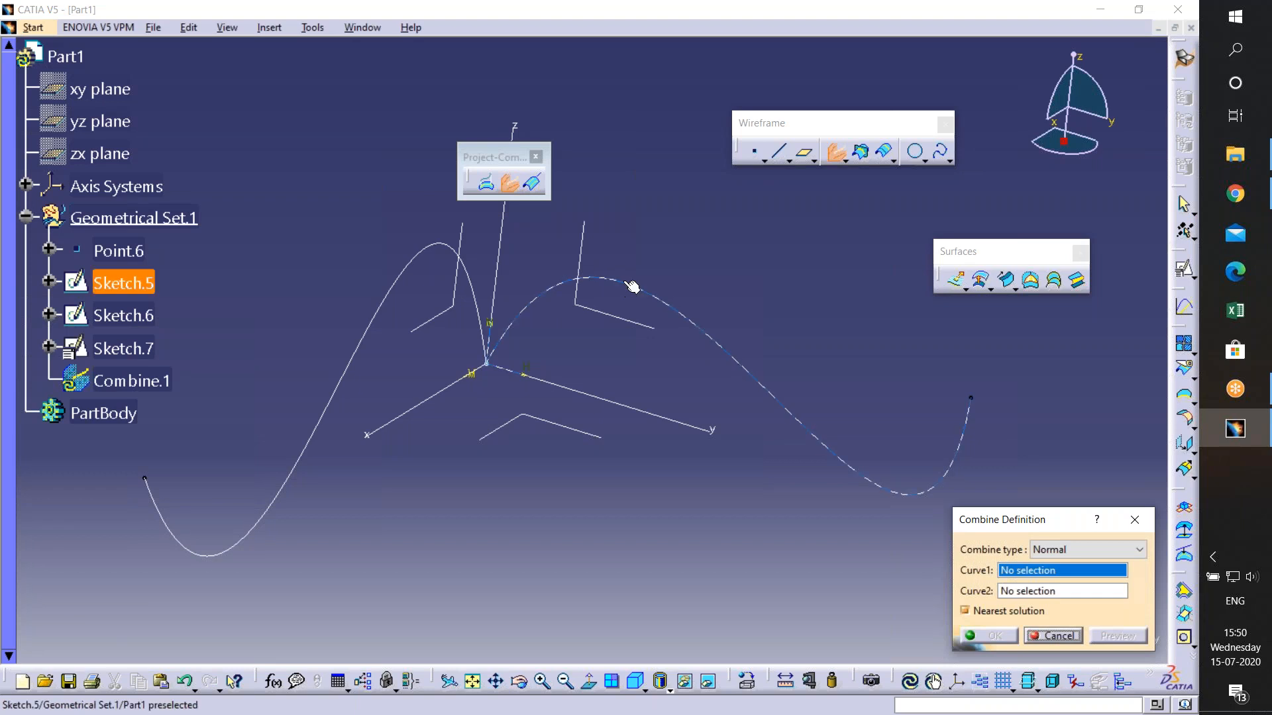
click(538, 298)
click(420, 263)
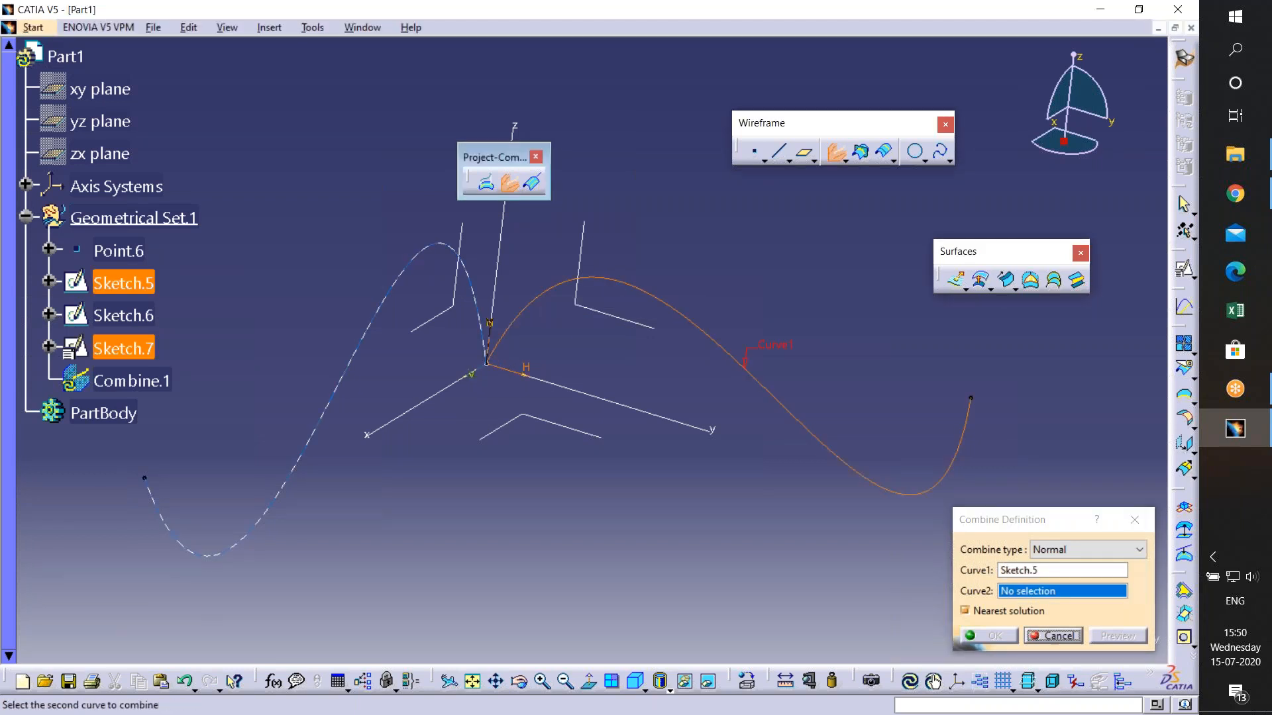
click(988, 635)
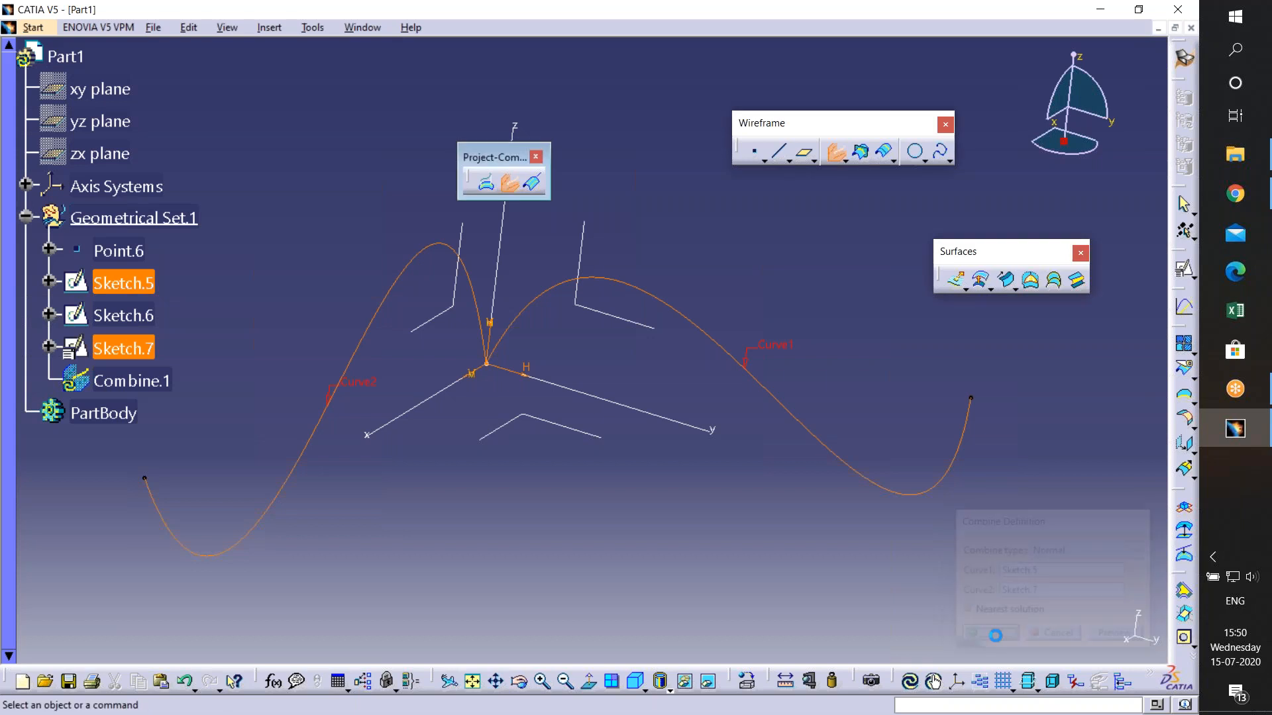
- Examine the new combined curve and preview its 20 mm extrusion along the X axis, cancelling the extrusion
middle_drag(686, 455, 427, 467)
middle_drag(682, 478, 586, 293)
middle_drag(668, 477, 716, 397)
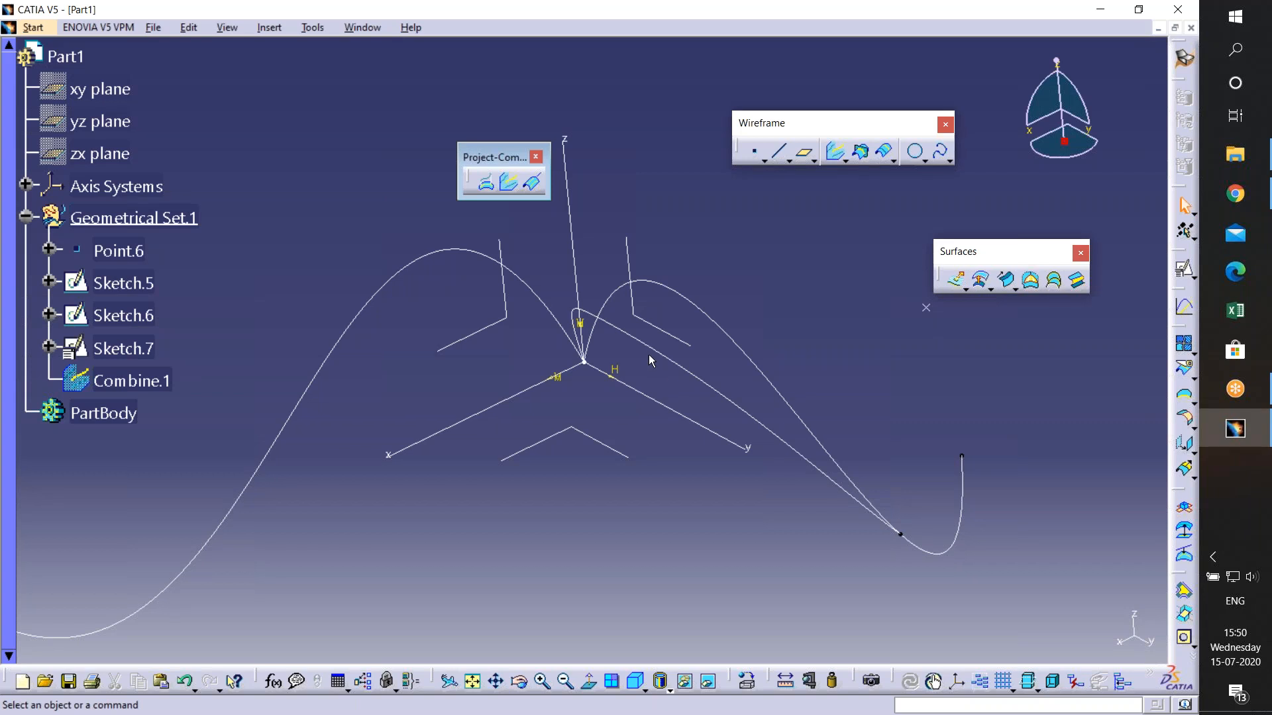
click(954, 281)
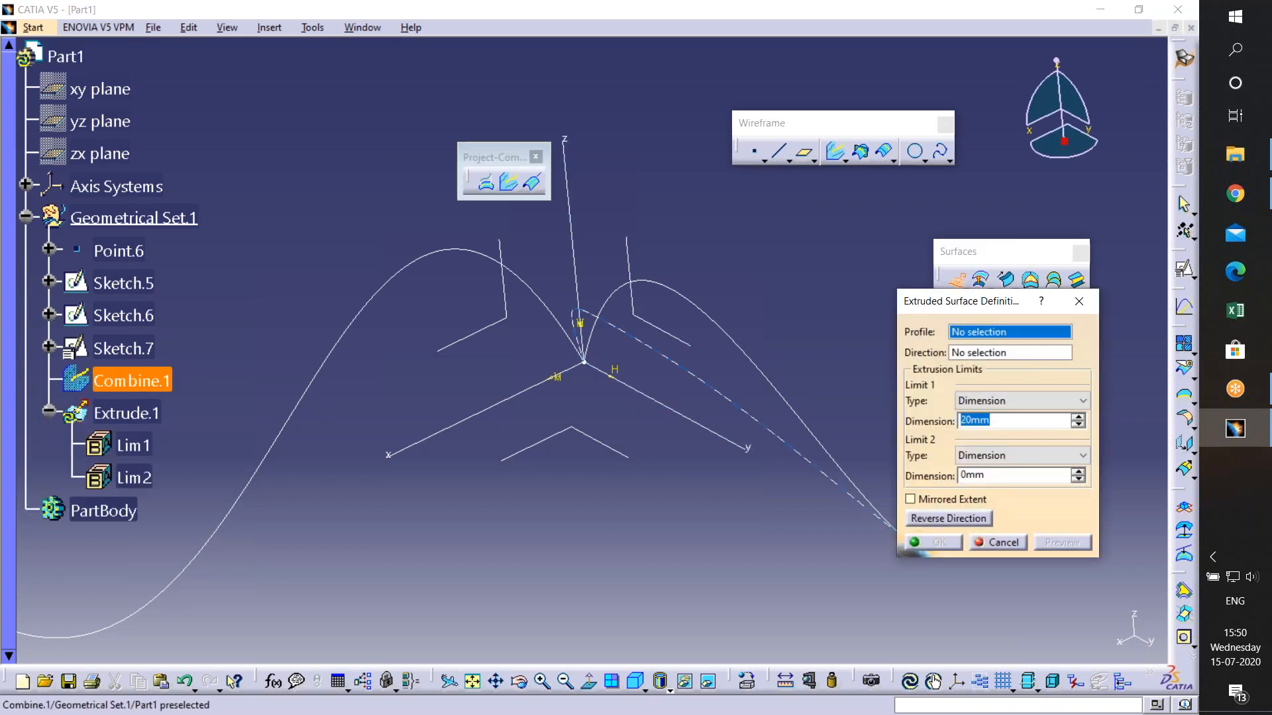
click(861, 490)
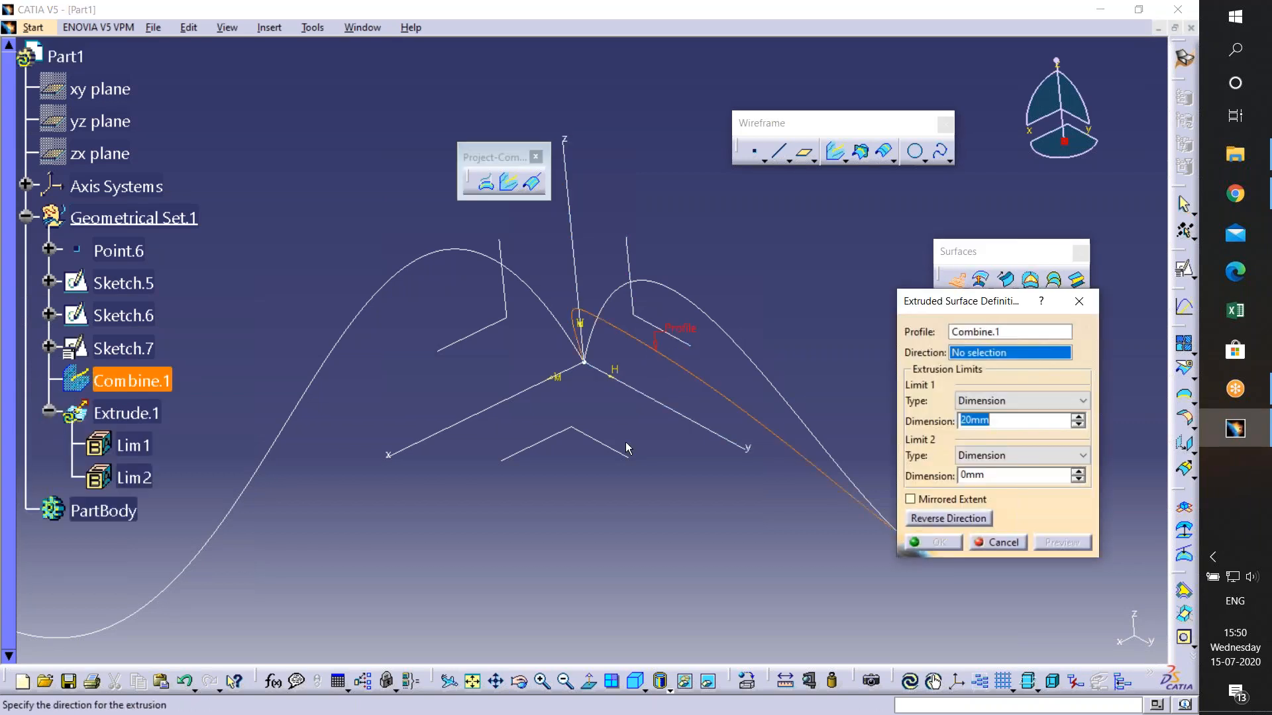
click(482, 418)
middle_drag(675, 459, 756, 351)
click(1003, 543)
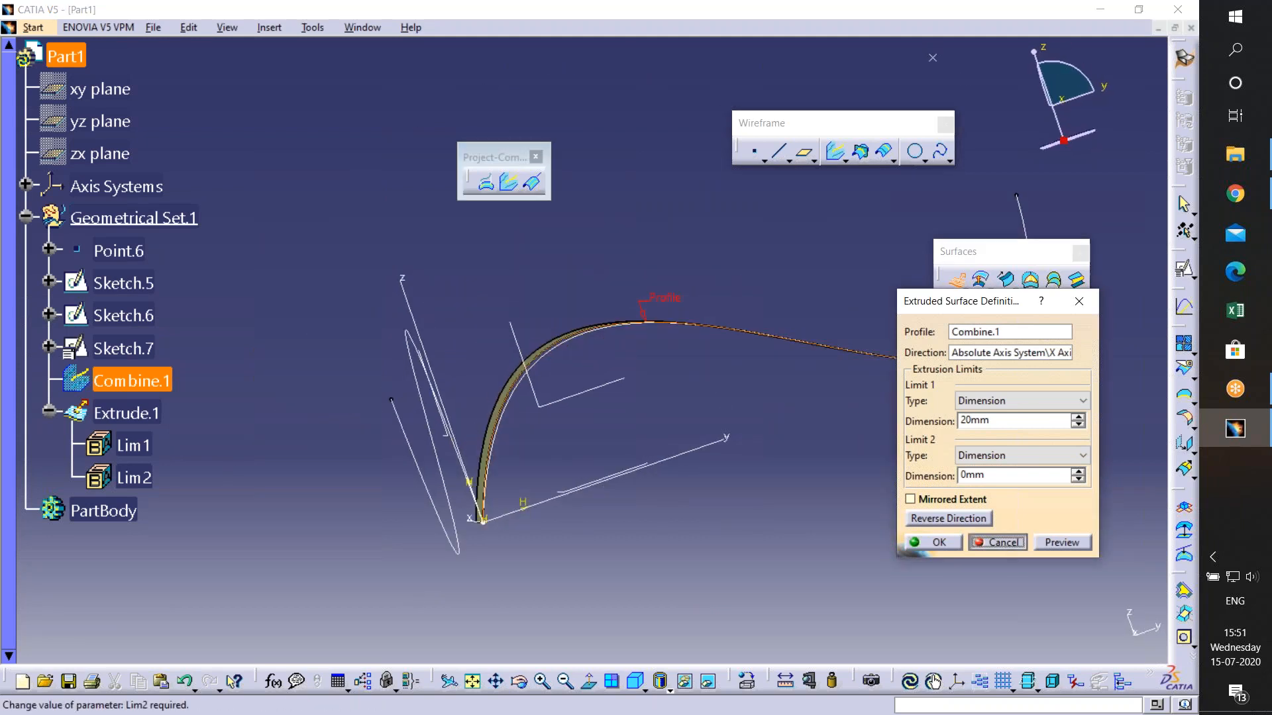
- Undo the repeated combine and all spline sketches so that only the origin point is kept
middle_drag(662, 530, 516, 464)
key(ctrl+z)
key(ctrl+z)
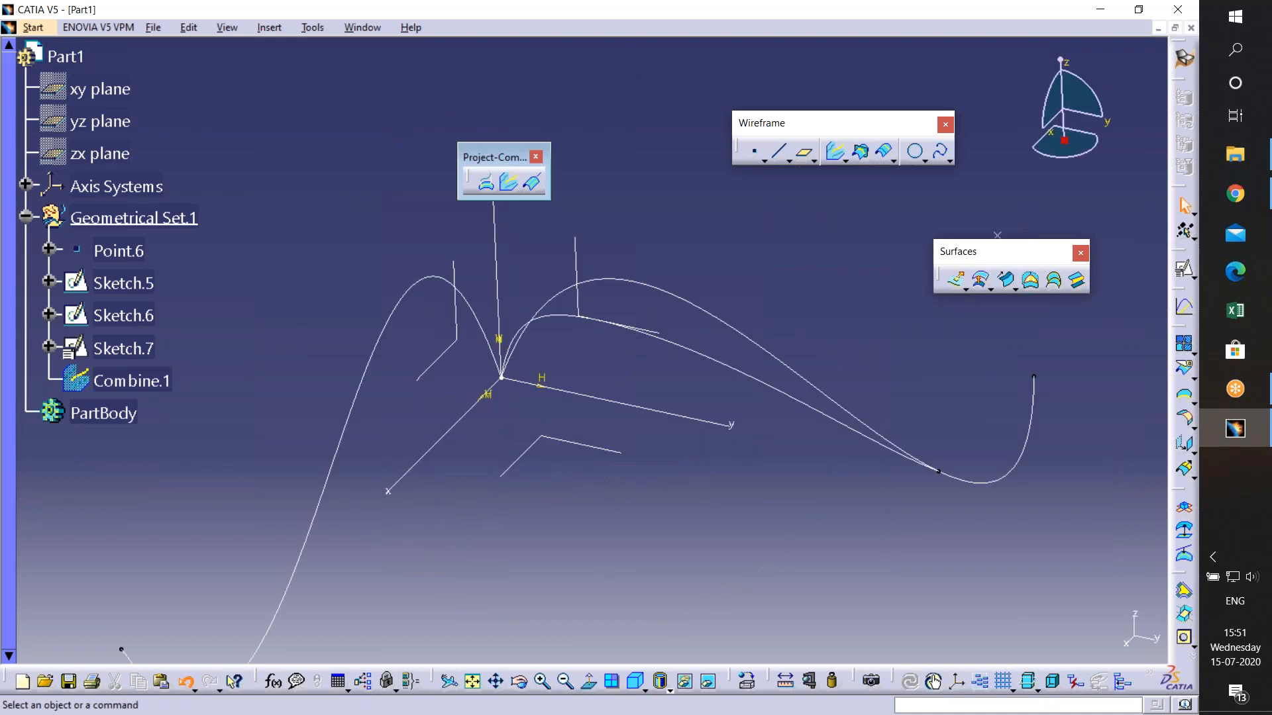
key(ctrl+z)
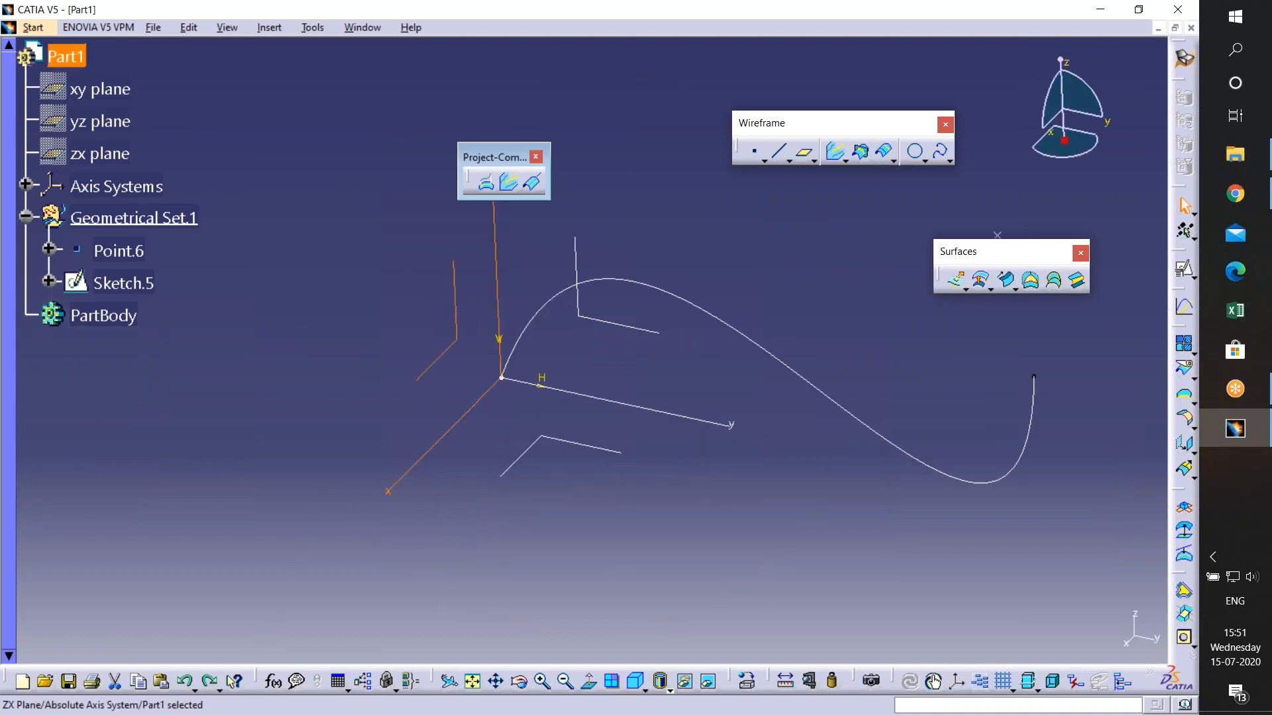
key(ctrl+z)
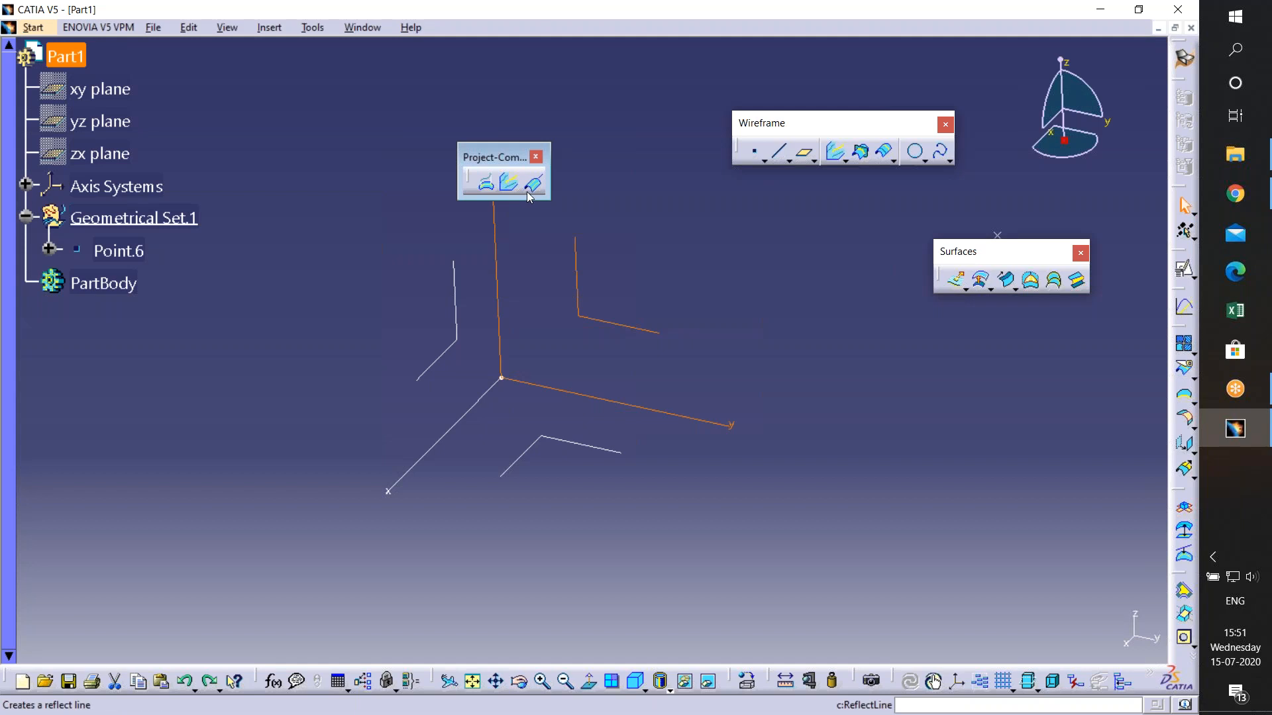
- Sketch a three-point arc on the YZ plane with both ends on the H axis, arching over the origin, and exit the sketch
click(542, 380)
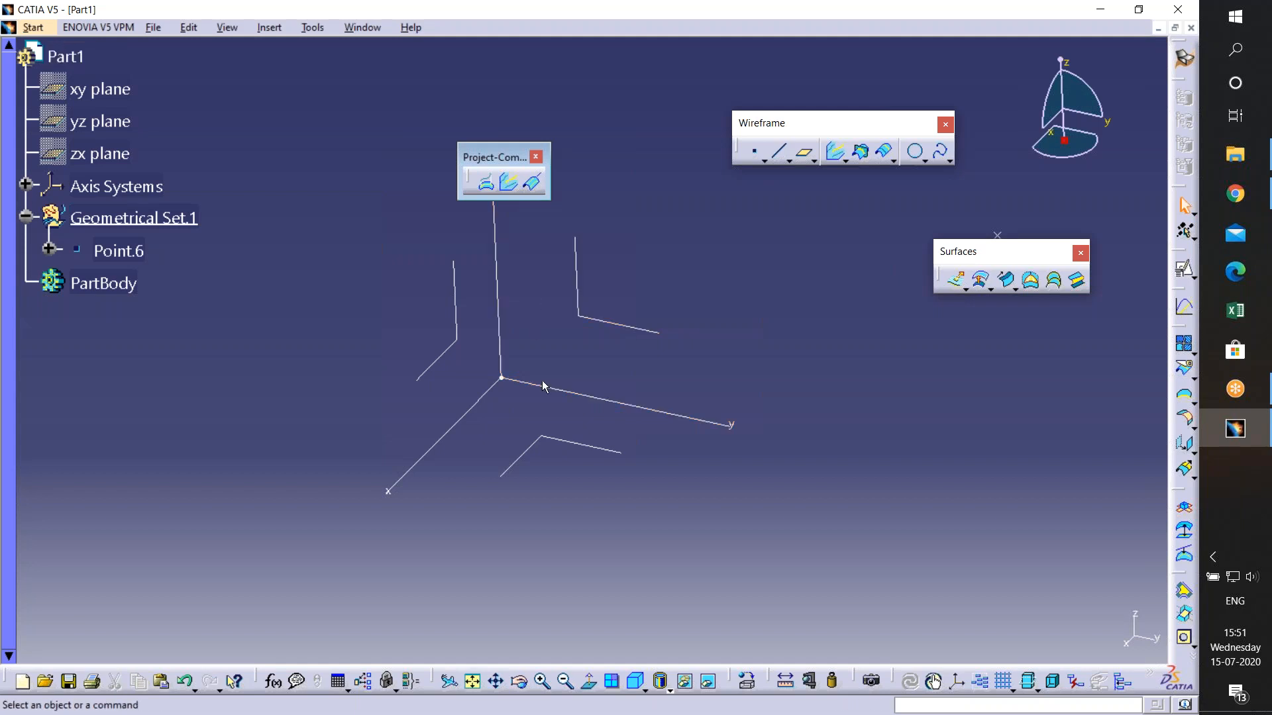
click(606, 322)
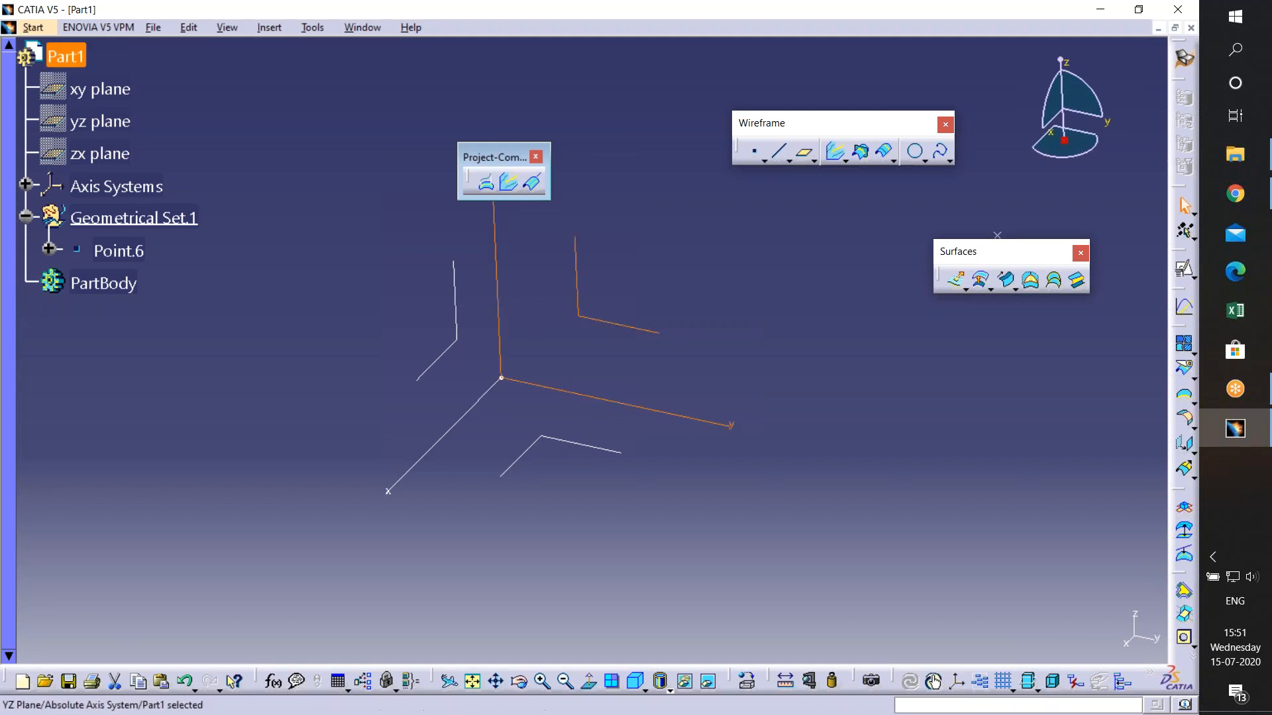
click(1192, 278)
click(1159, 294)
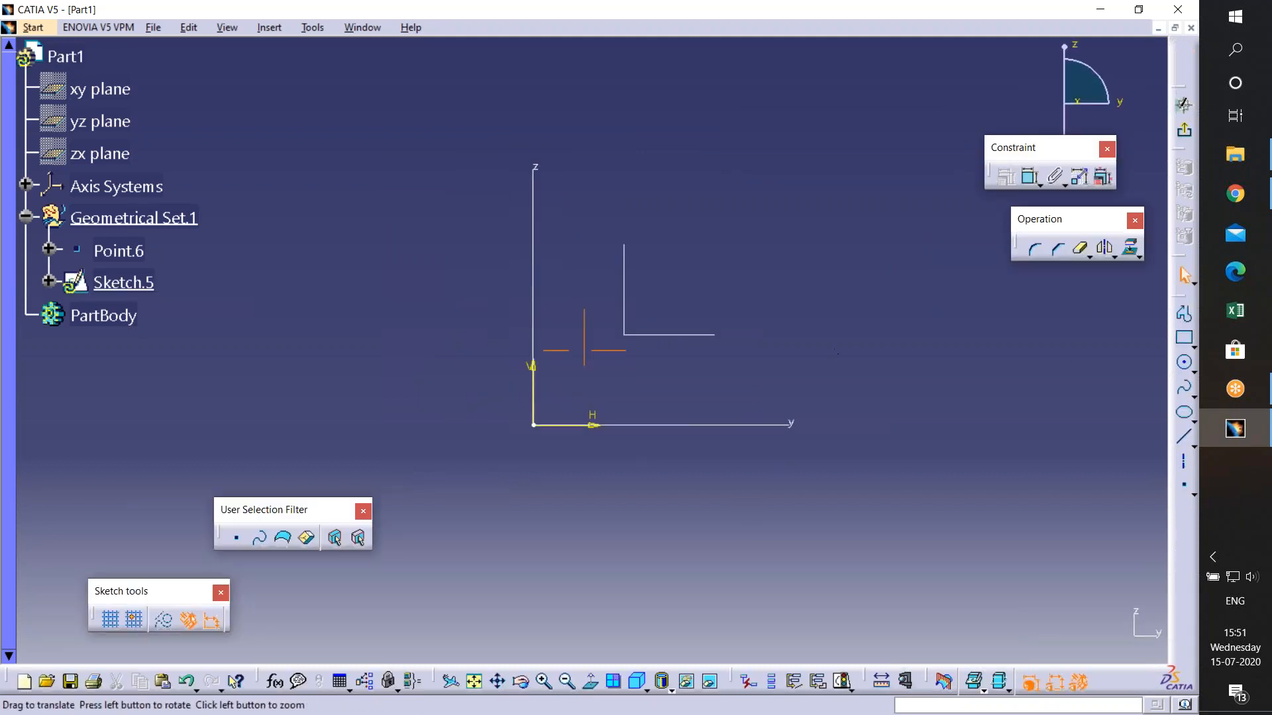
click(1186, 391)
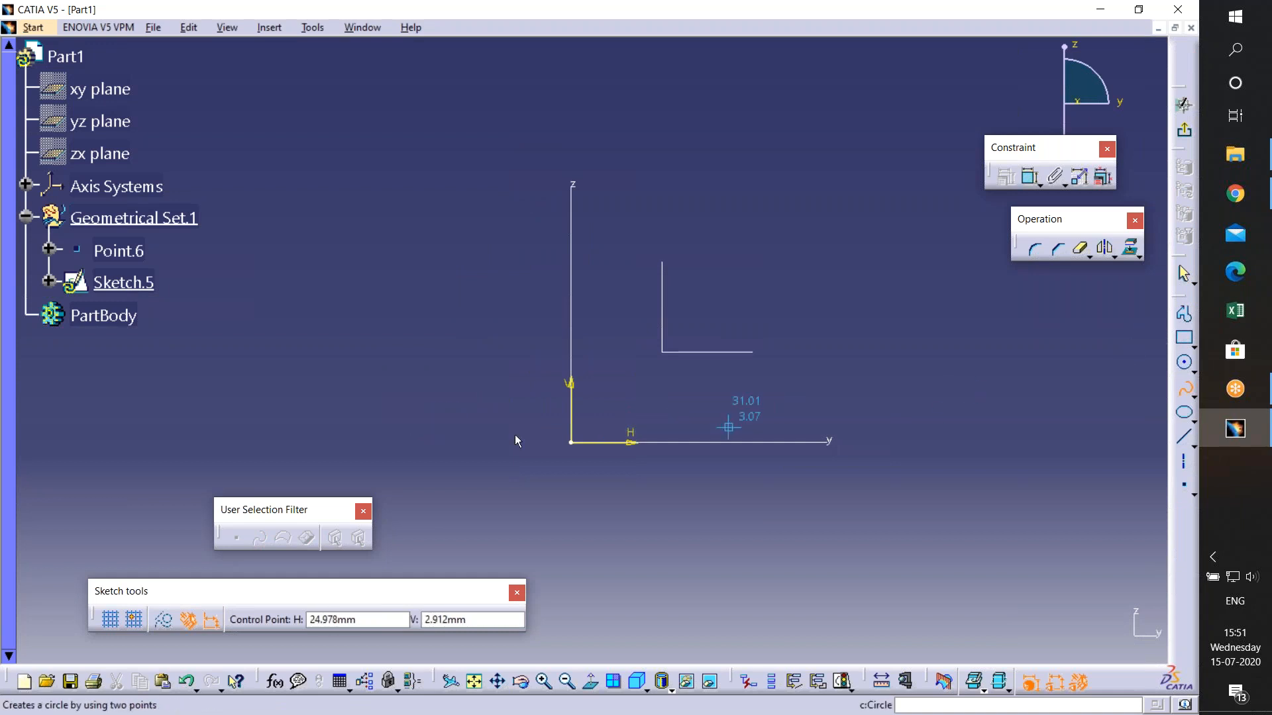
click(1194, 368)
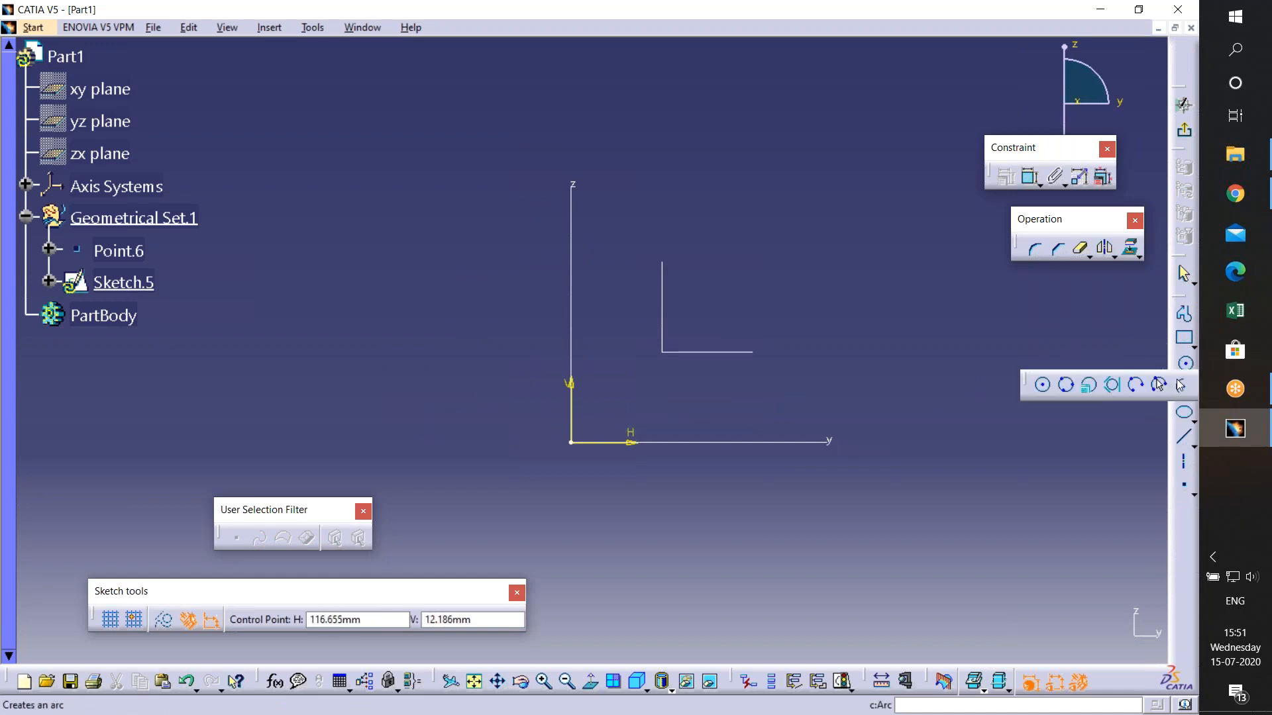
click(1158, 385)
click(775, 442)
click(571, 269)
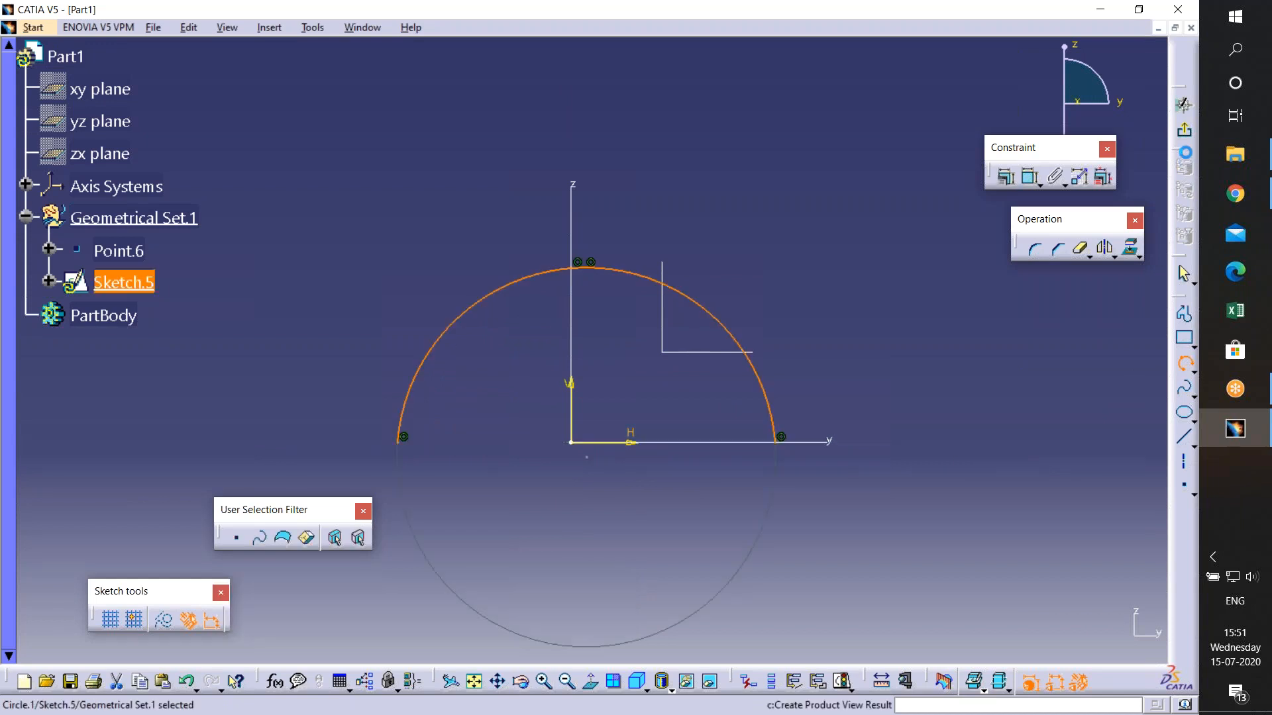
click(1184, 130)
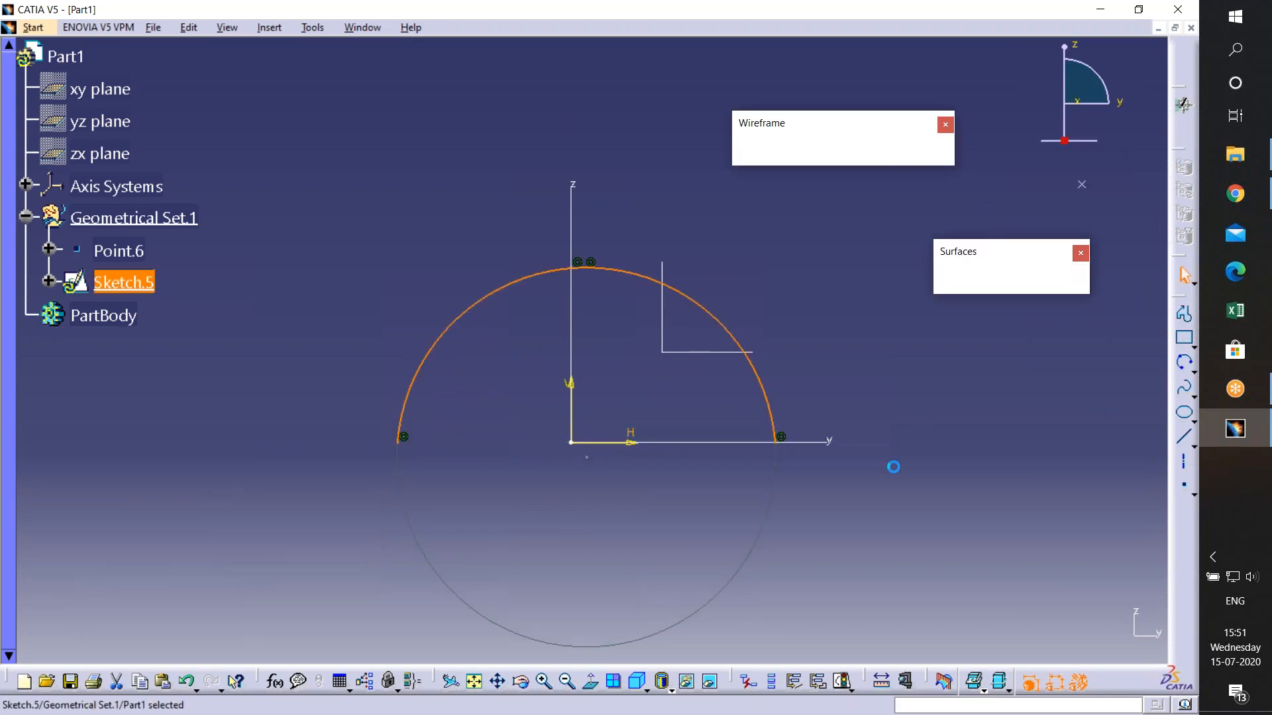
- Extrude the arc sketch as a surface 20 mm along the sketch normal
drag(935, 276, 880, 269)
click(902, 273)
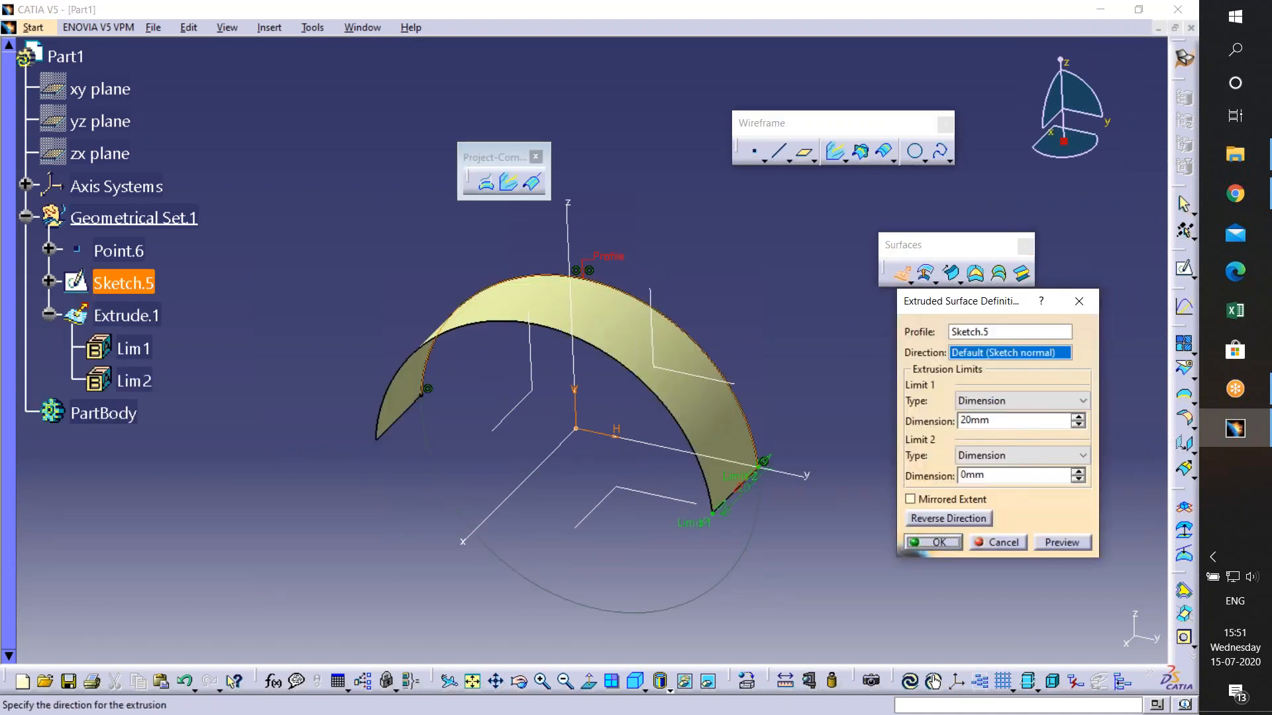
click(933, 542)
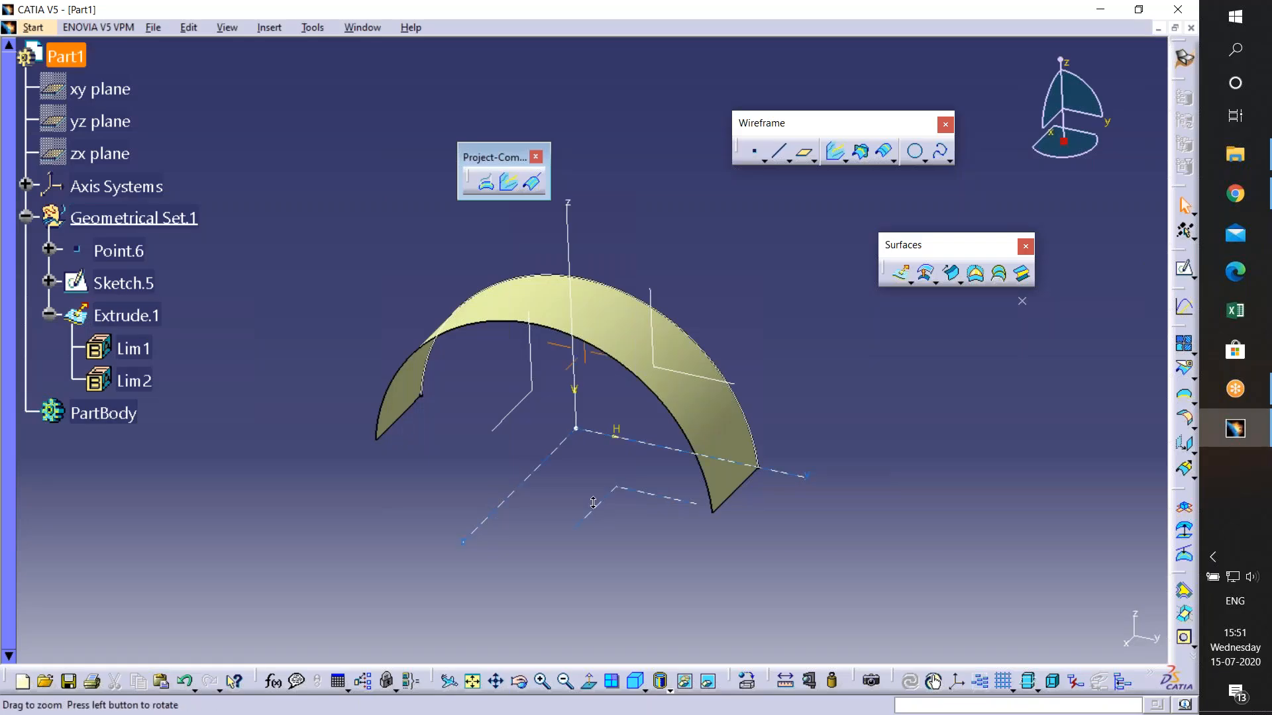
middle_drag(595, 515, 600, 462)
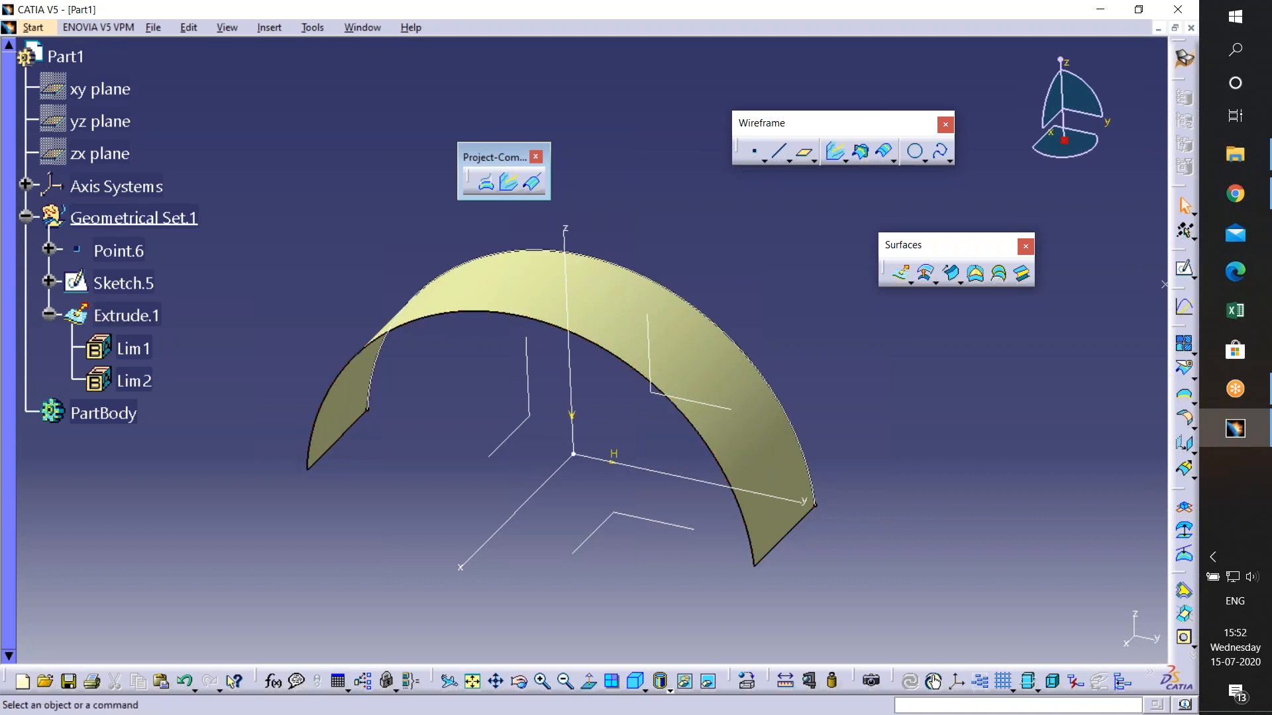
- Start a cylindrical reflect line with the extruded arc surface as support and the Y axis as direction
click(532, 182)
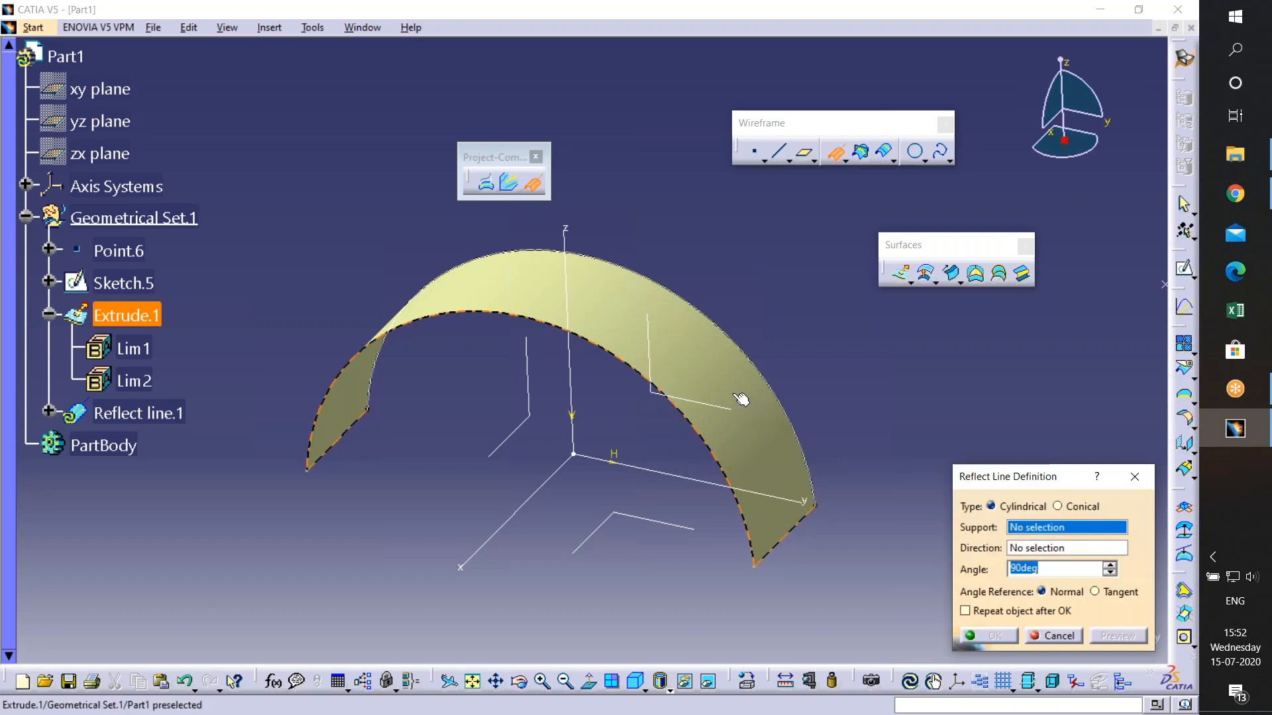
click(776, 458)
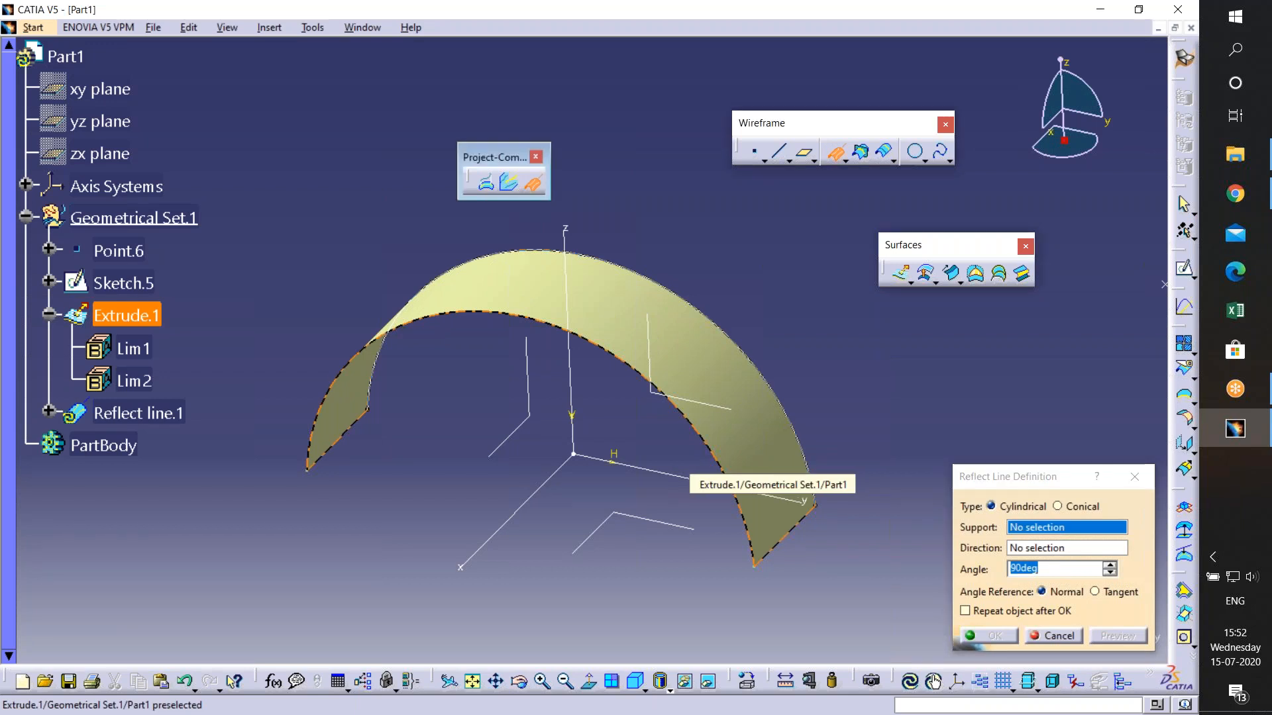
click(642, 473)
middle_drag(749, 522, 724, 486)
- Reduce the cylindrical reflect line's angle to 24 degrees with the normal as angle reference
click(1110, 568)
drag(1110, 568, 1110, 563)
mouse_move(517, 340)
ctrl+middle_down()
mouse_move(501, 283)
mouse_move(504, 342)
ctrl+middle_up()
drag(1113, 574, 1115, 567)
click(1111, 573)
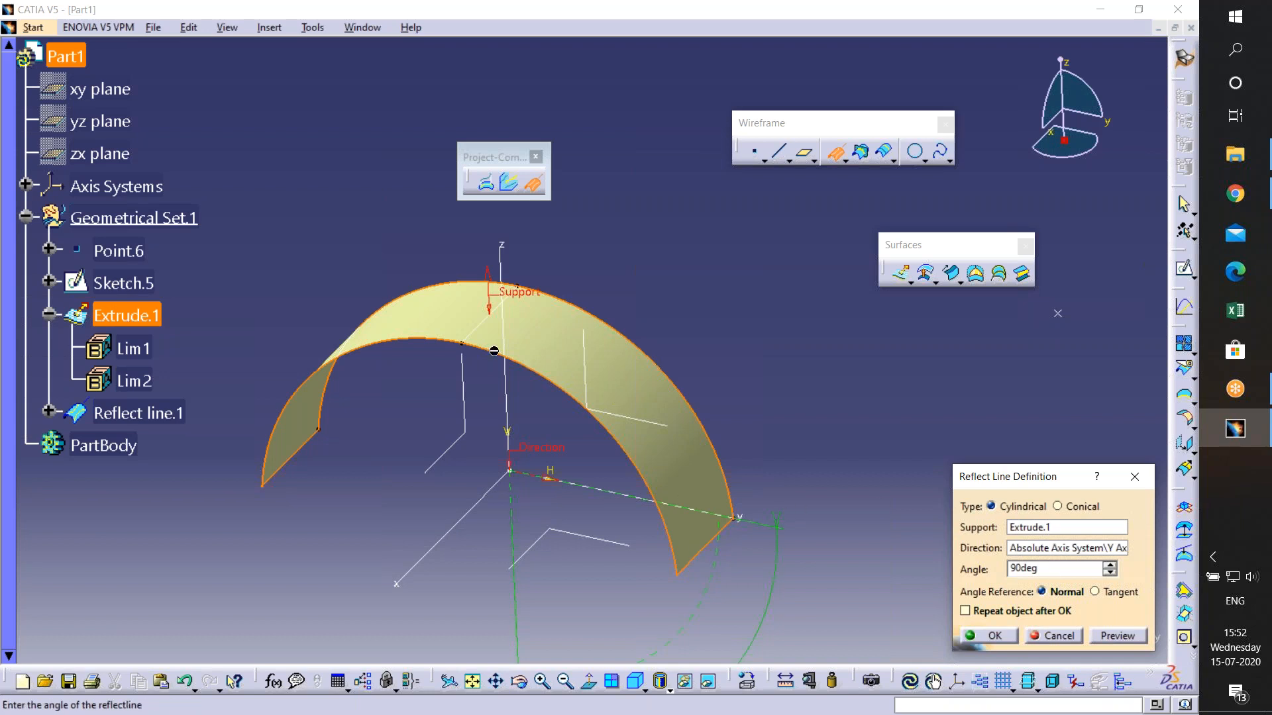
click(1110, 573)
click(1111, 574)
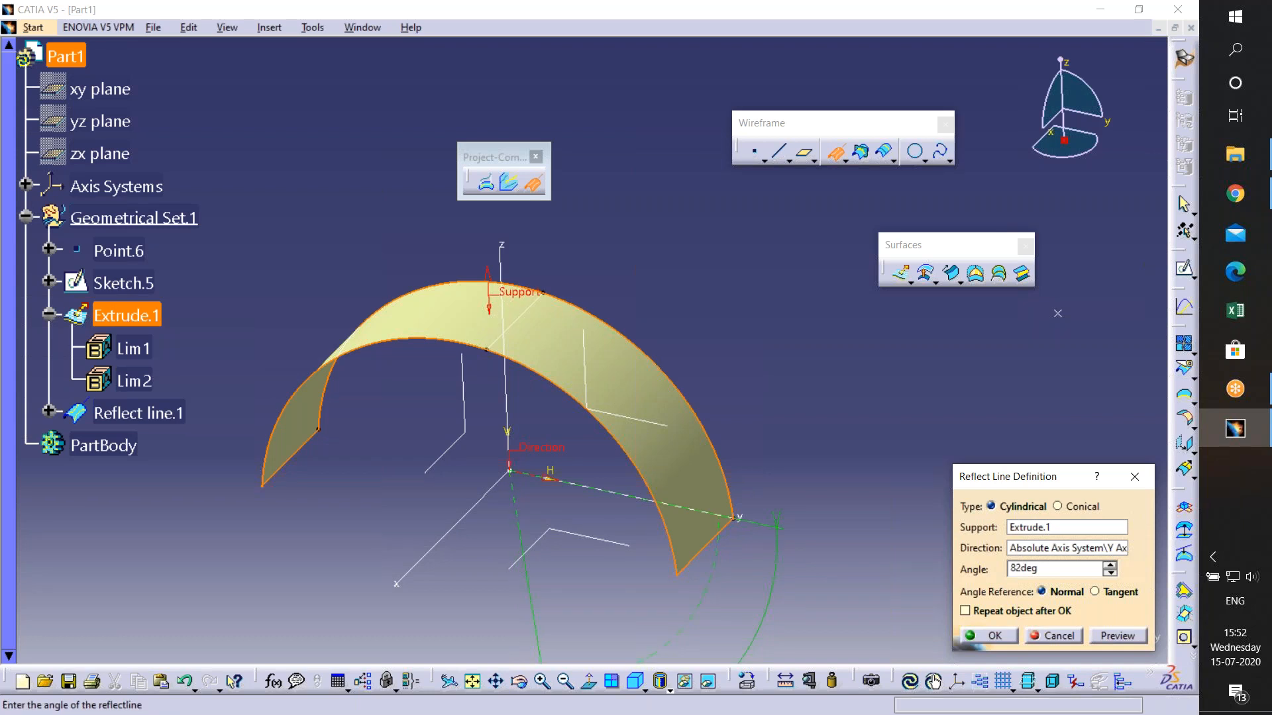
click(1110, 573)
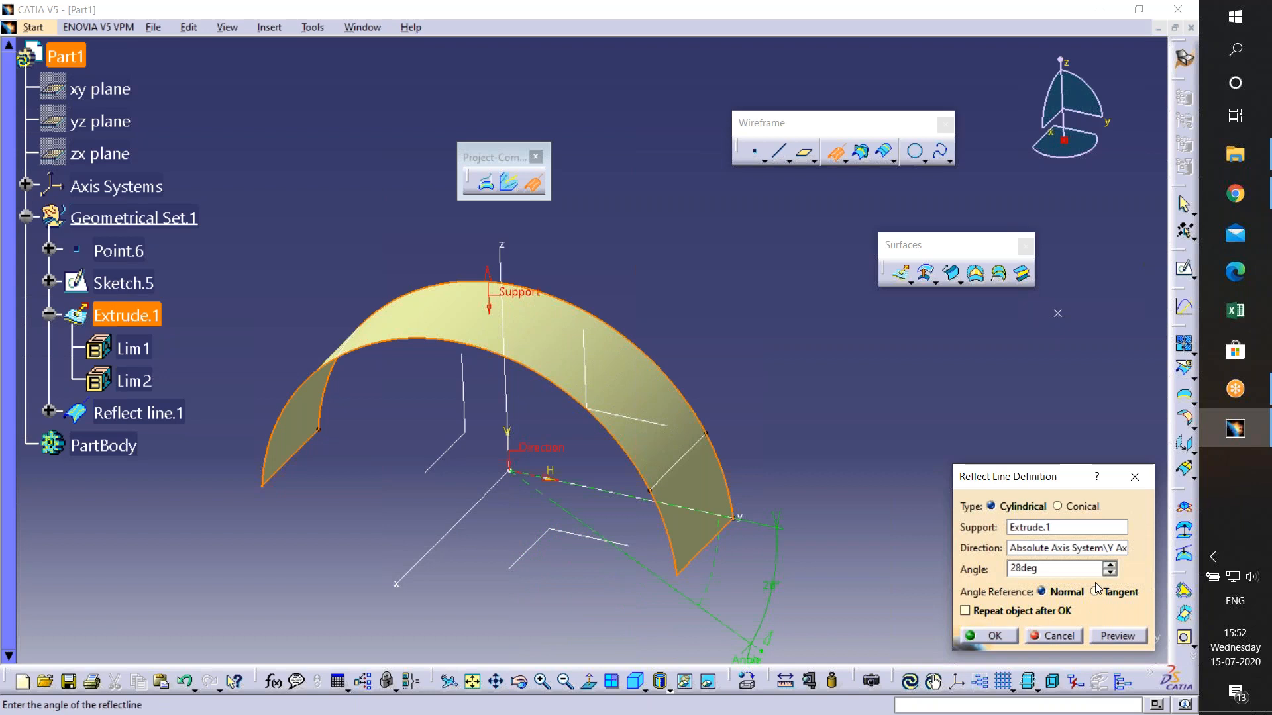
click(1110, 574)
click(1110, 574)
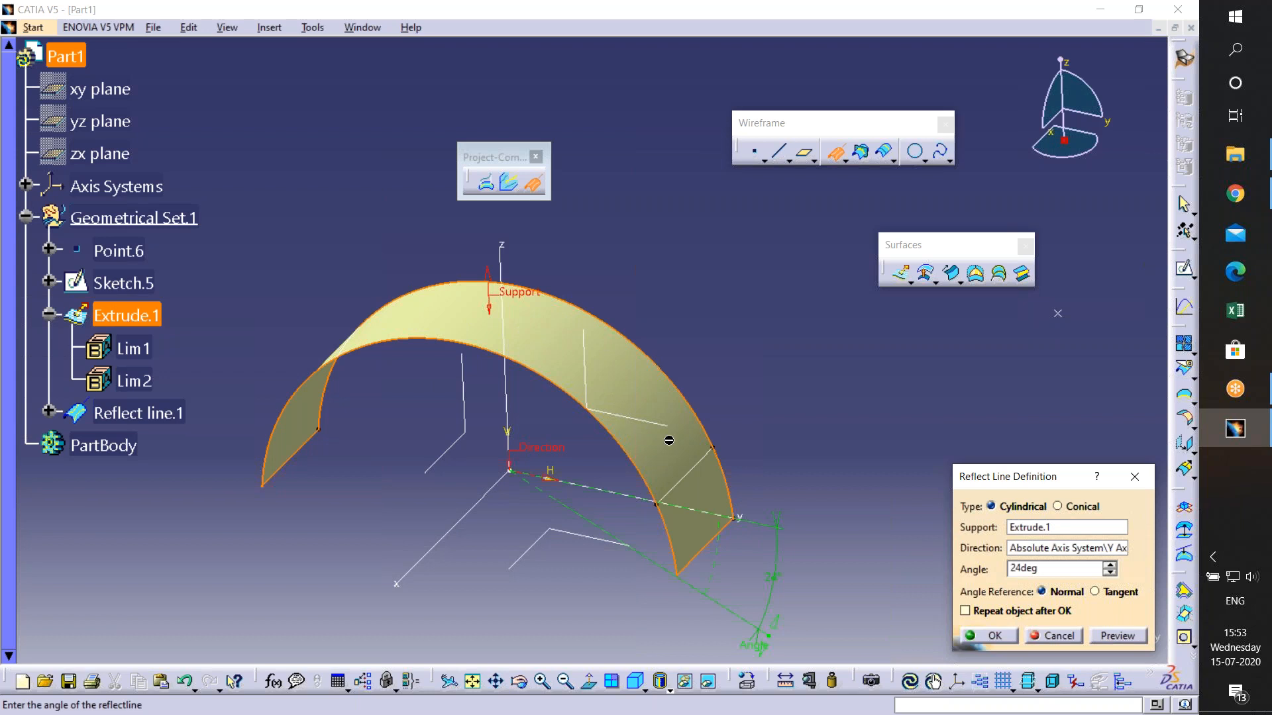
- Try a conical reflect line with the origin point, tangent reference and a 25-degree angle, and cancel the definition
click(1057, 506)
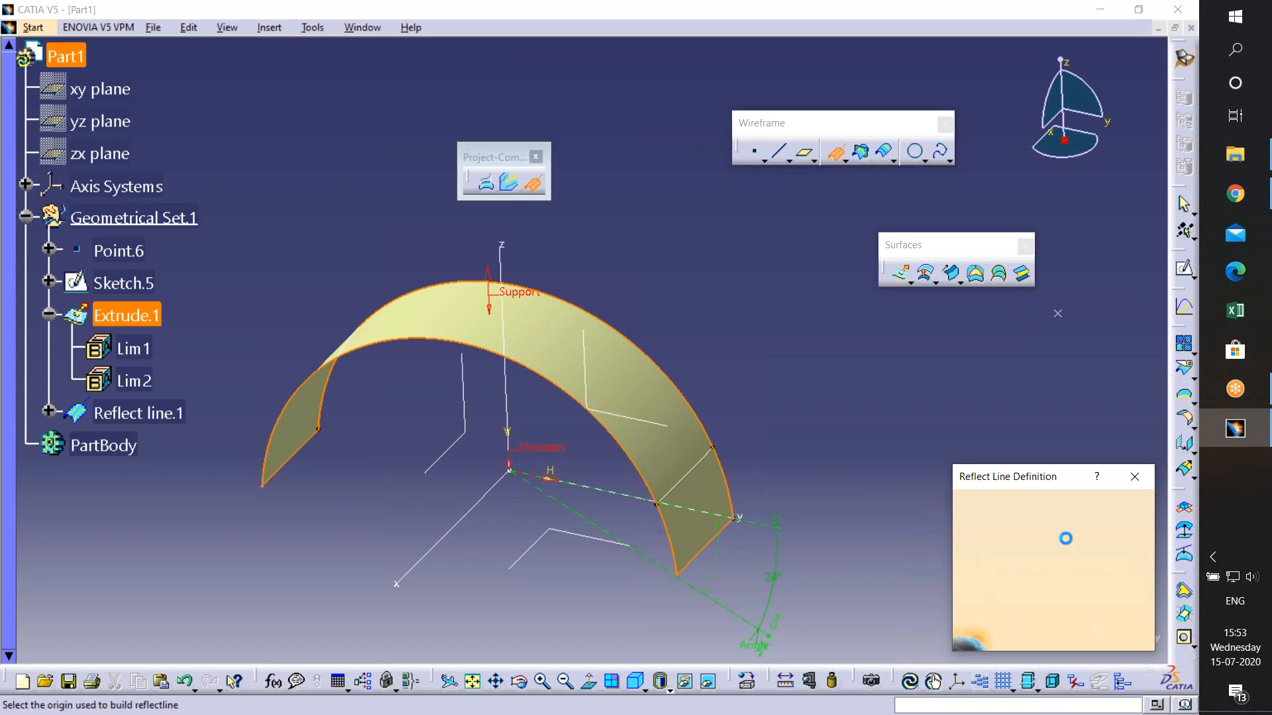
click(1095, 592)
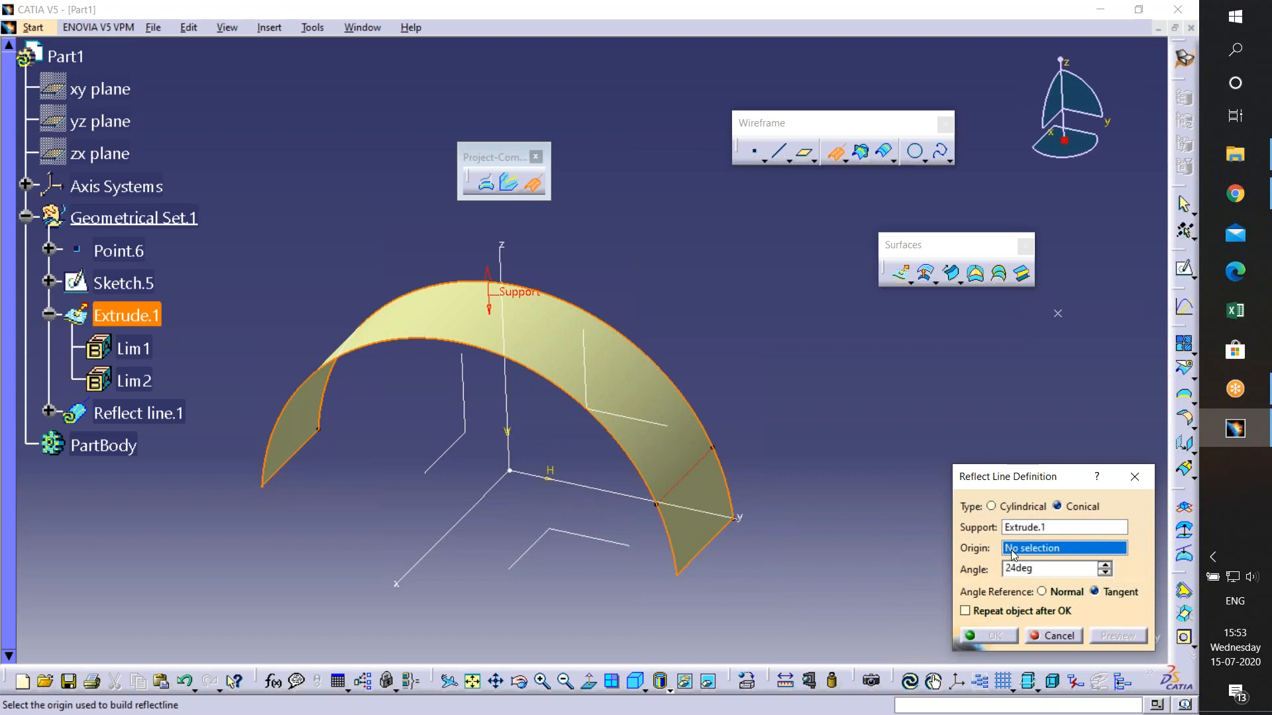
click(516, 473)
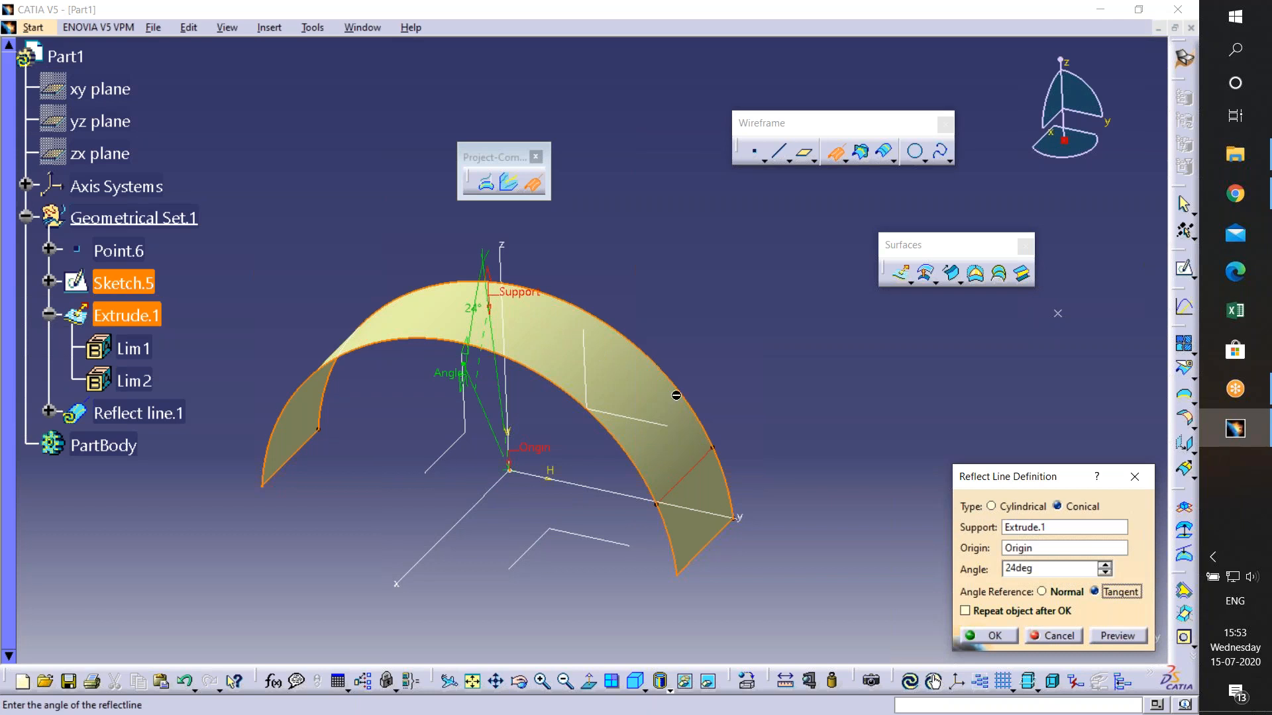
click(1103, 567)
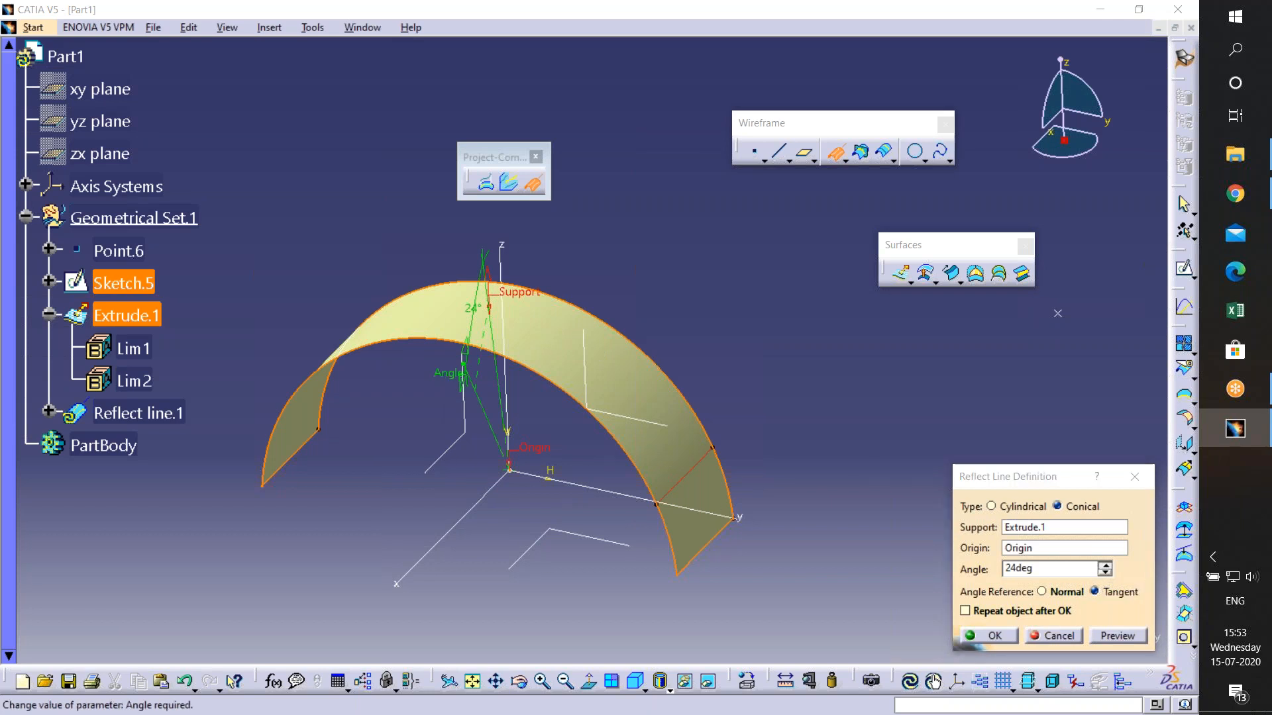
click(702, 406)
click(1105, 565)
click(1122, 638)
click(701, 409)
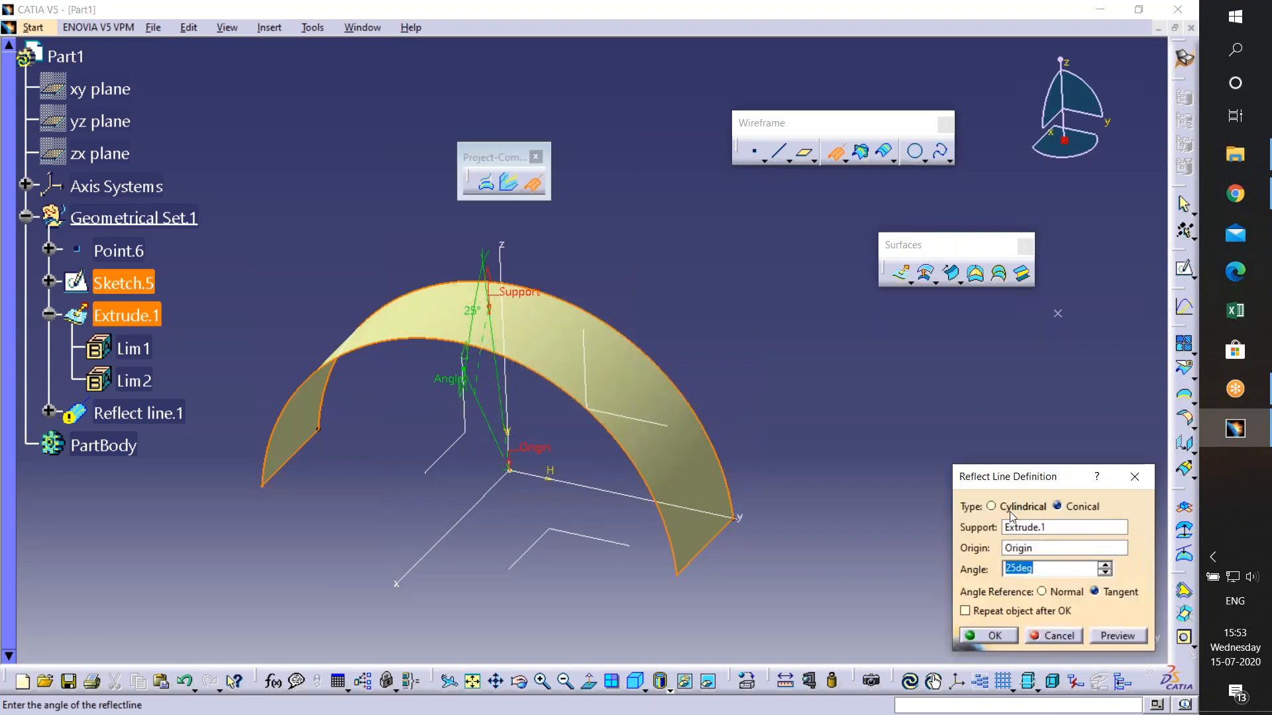
key(Return)
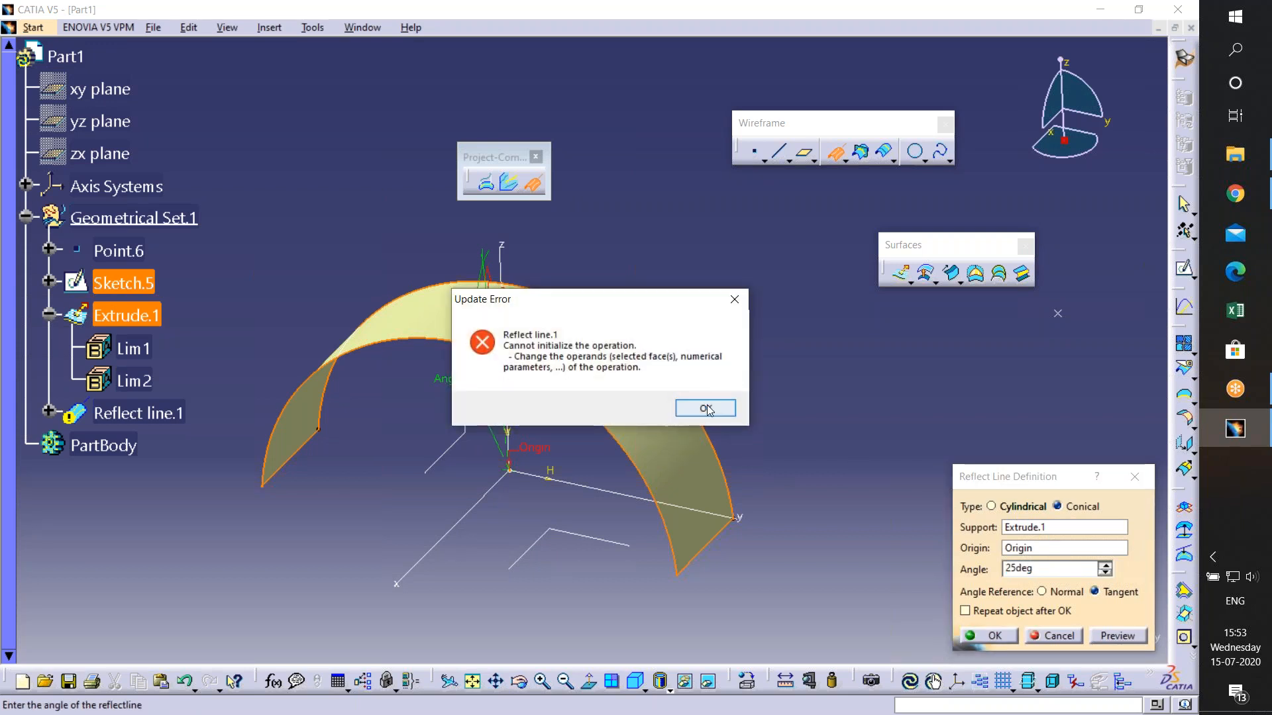
click(707, 402)
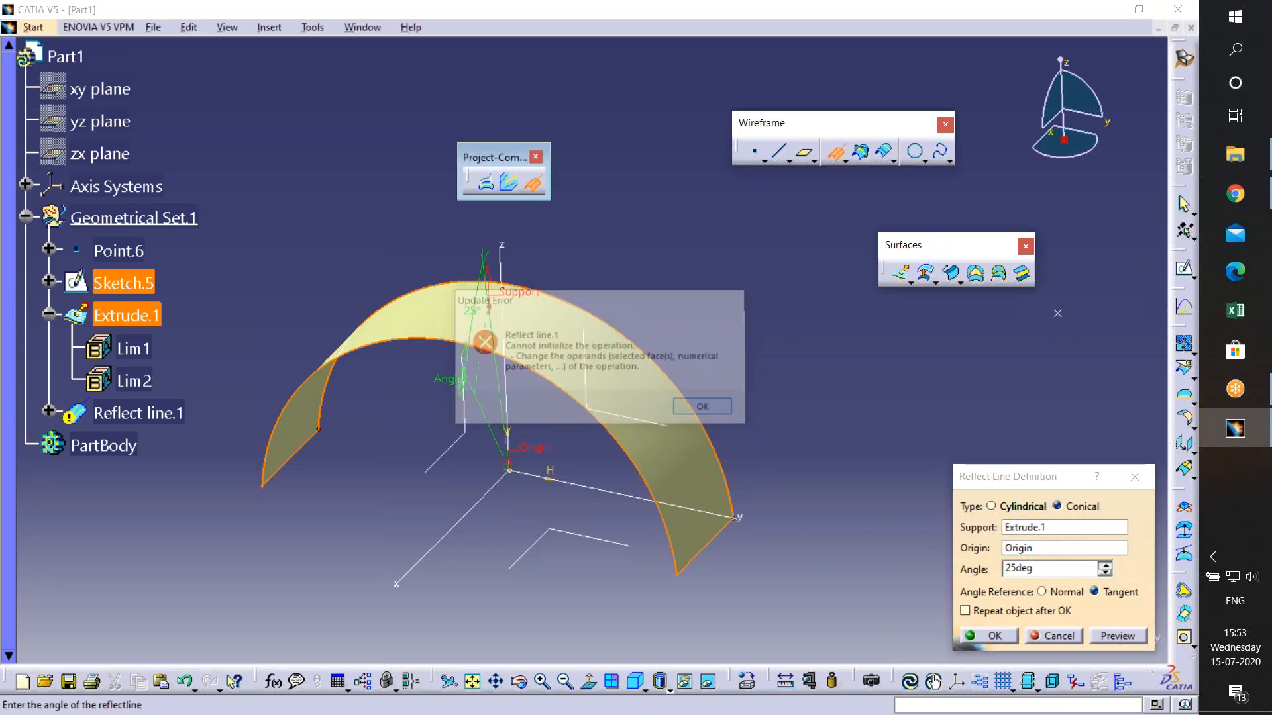
click(991, 507)
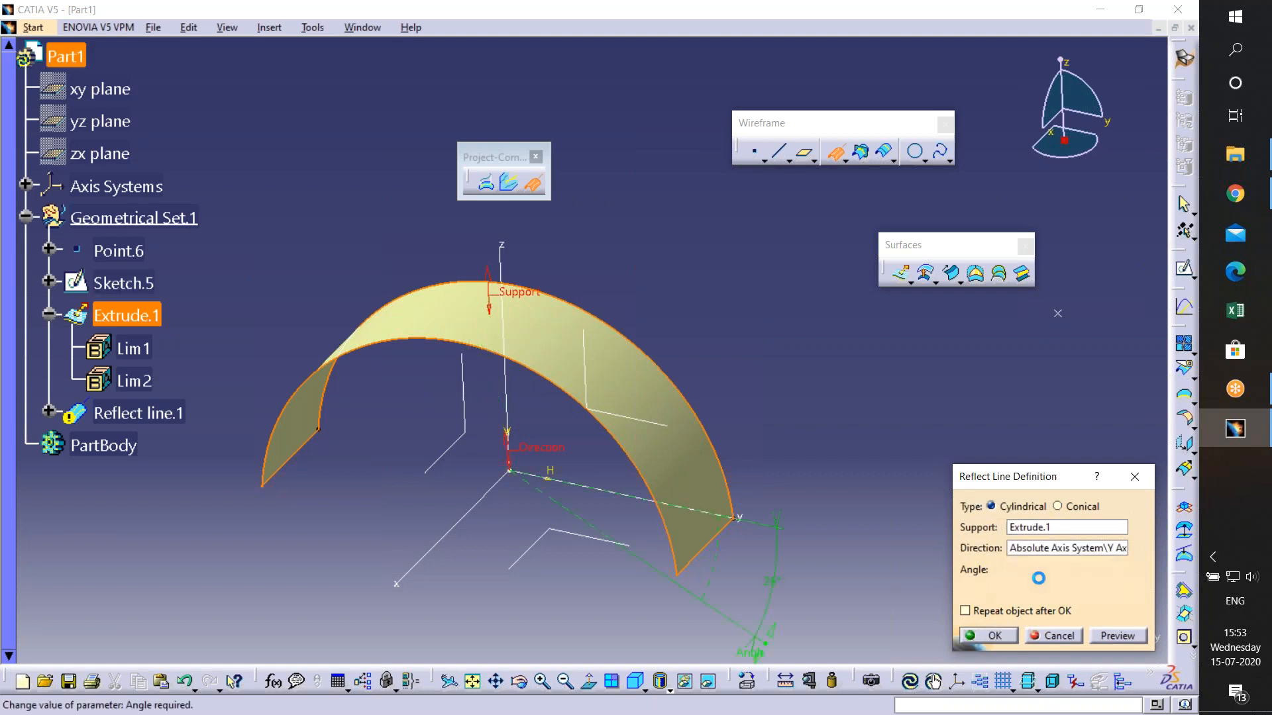
click(1058, 635)
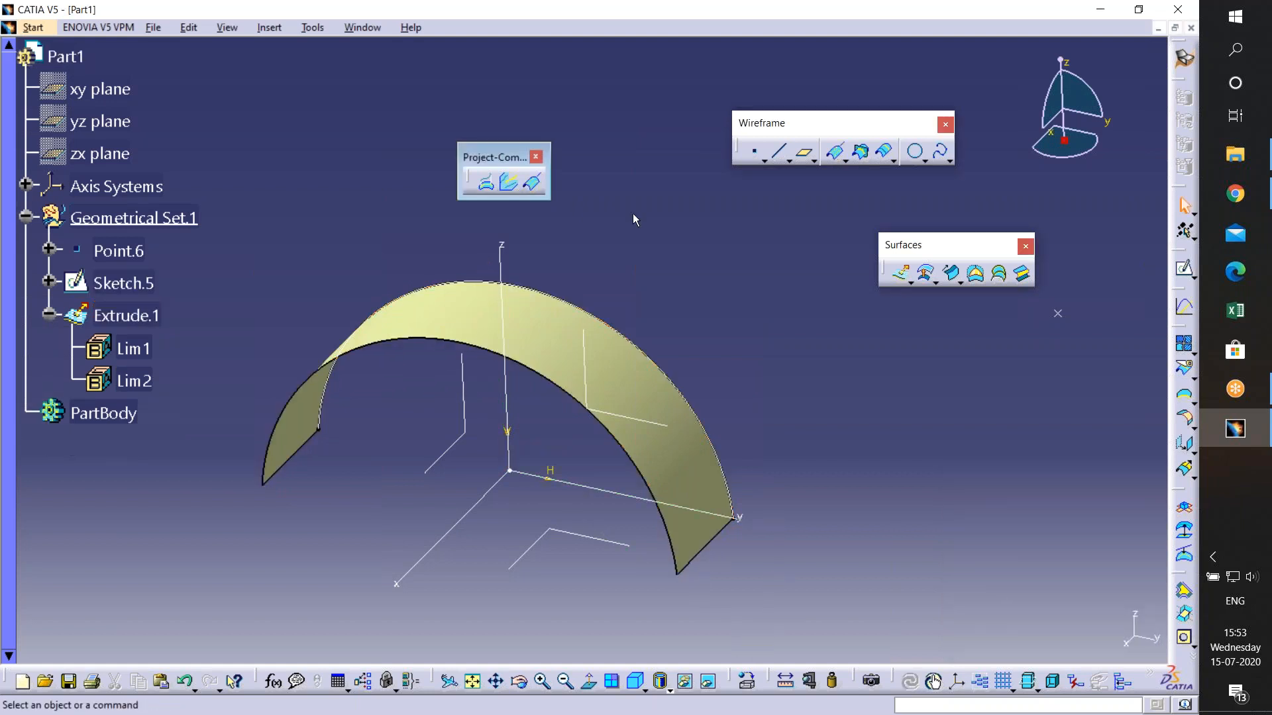
- Start a cylindrical reflect line on the extruded surface along the Y axis with the angle raised to 94 degrees
click(532, 184)
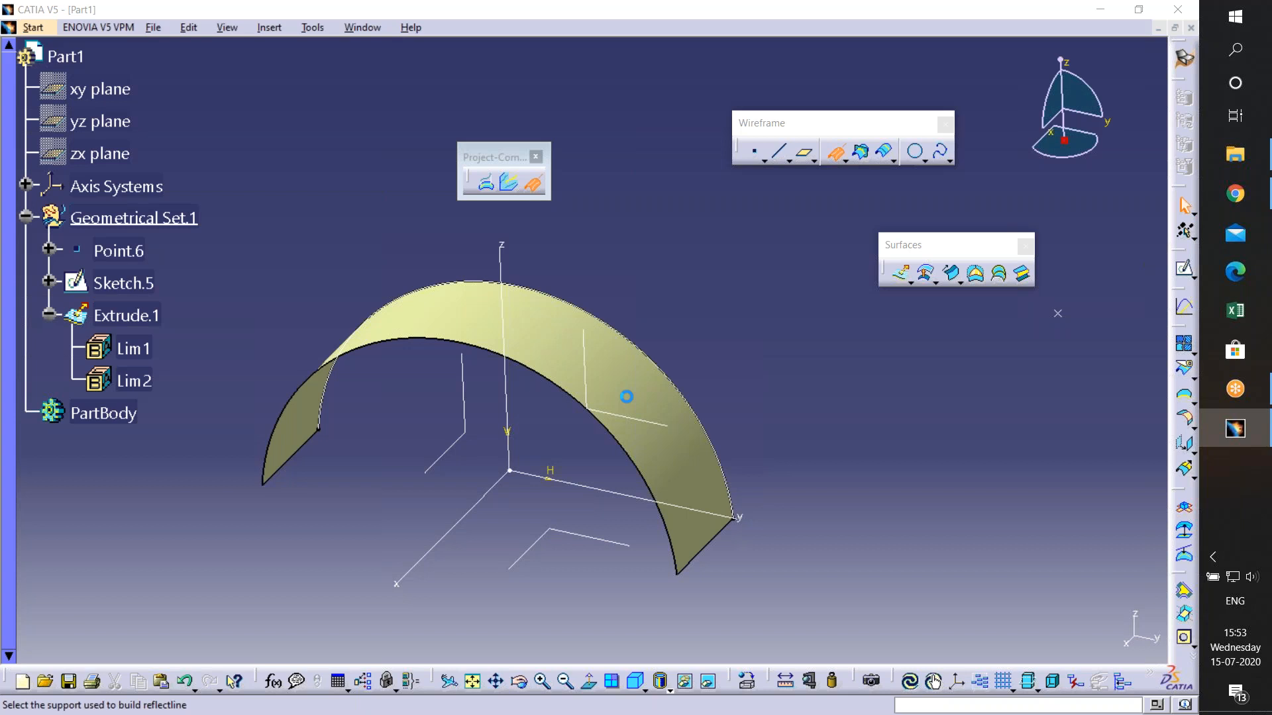
click(564, 359)
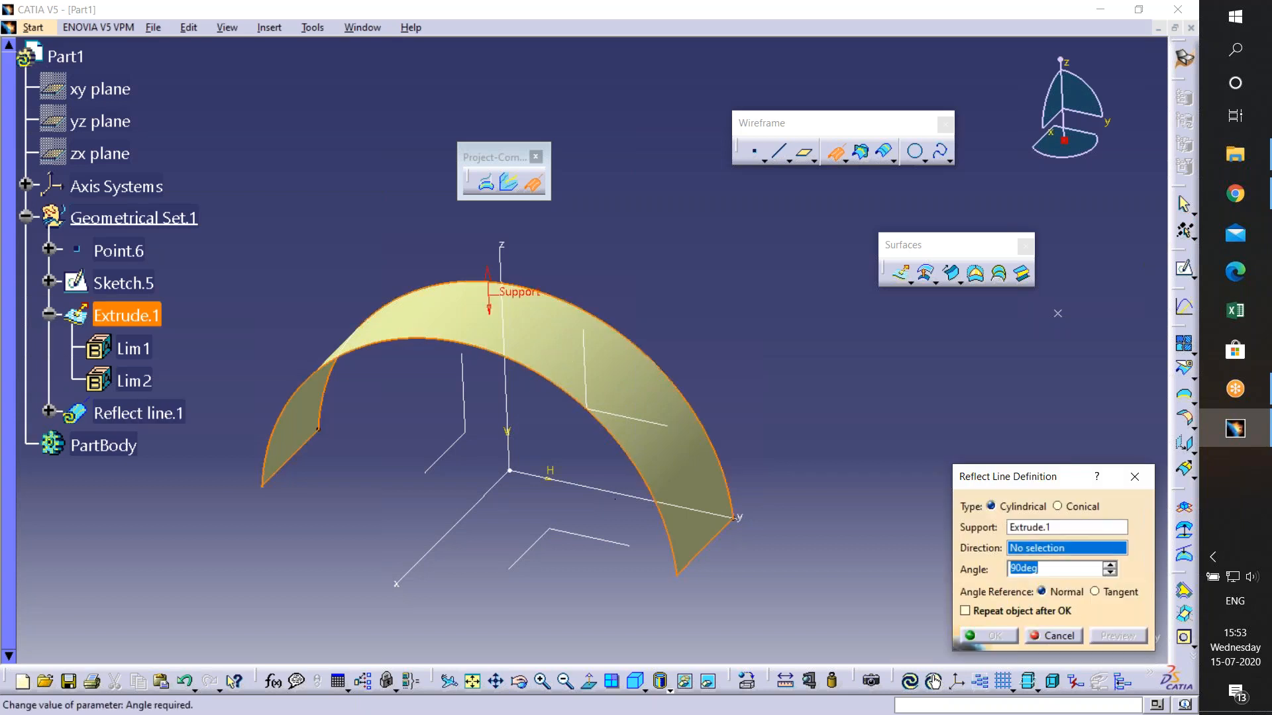
click(620, 496)
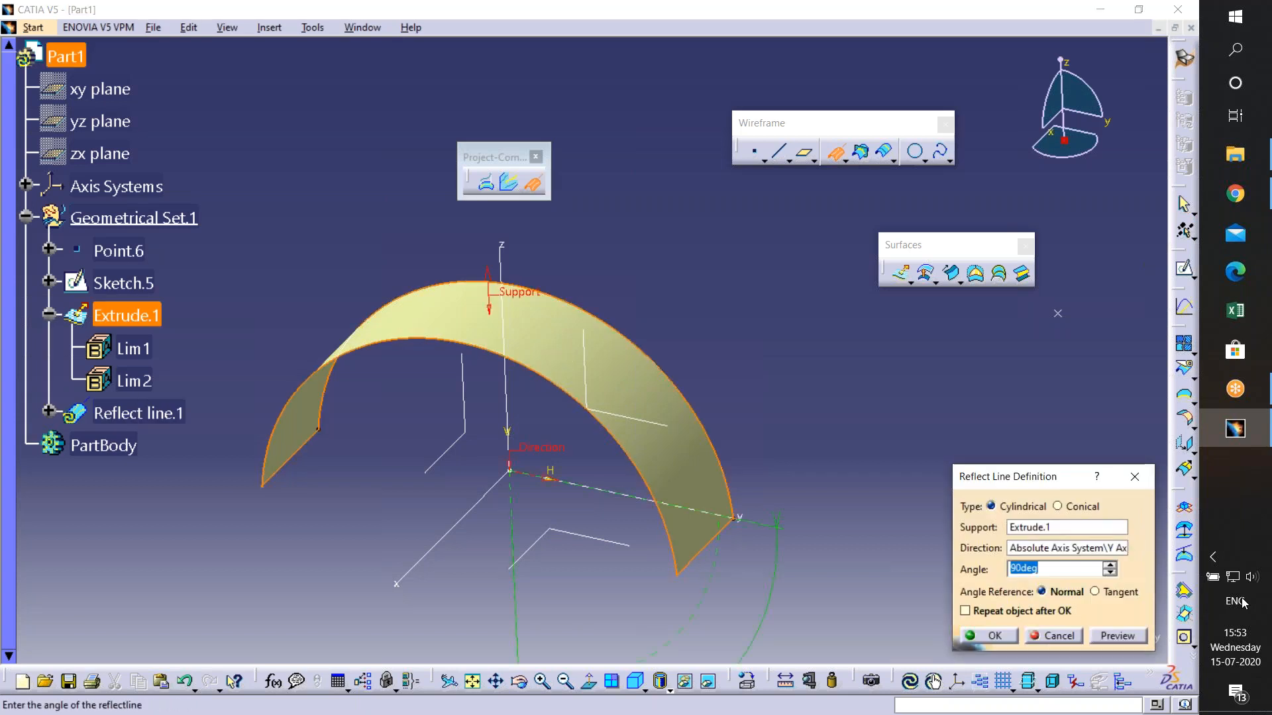
click(1110, 564)
click(1109, 565)
click(1110, 565)
click(1110, 565)
click(1110, 565)
click(1110, 565)
click(1110, 565)
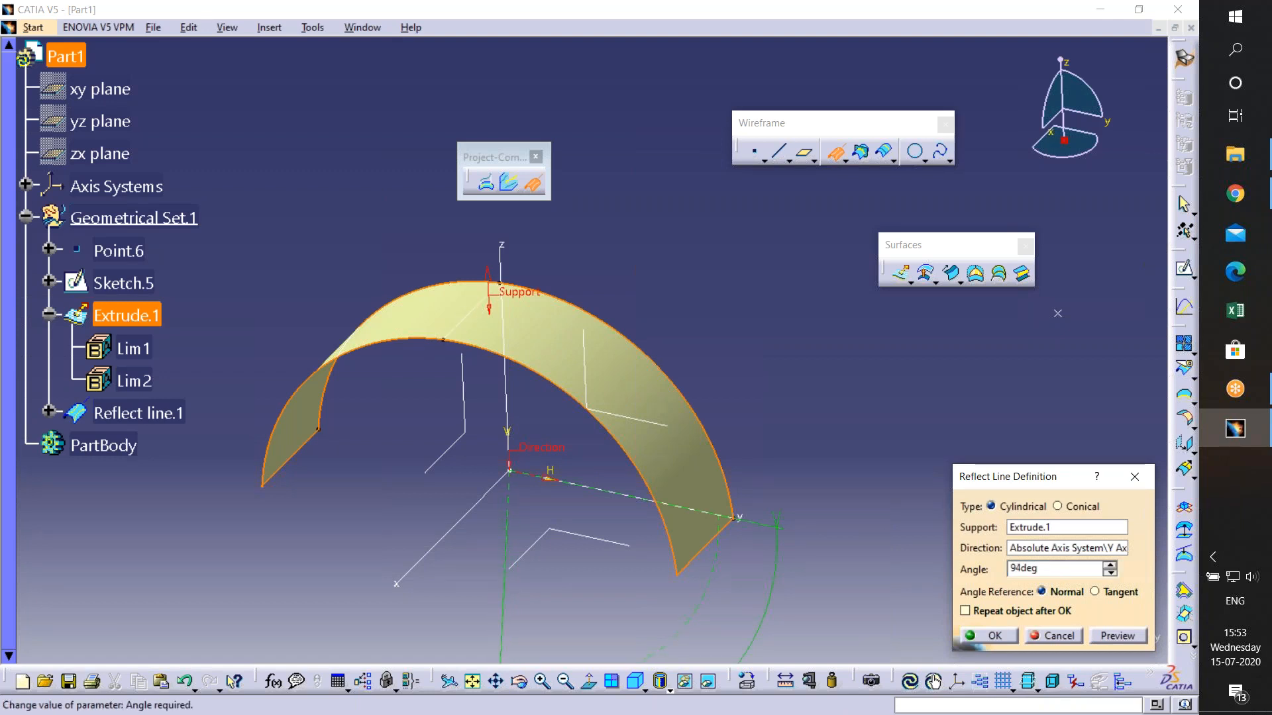
- Try the tangent angle reference with 8 degrees, switch back to the normal reference and create the reflect line
click(1095, 592)
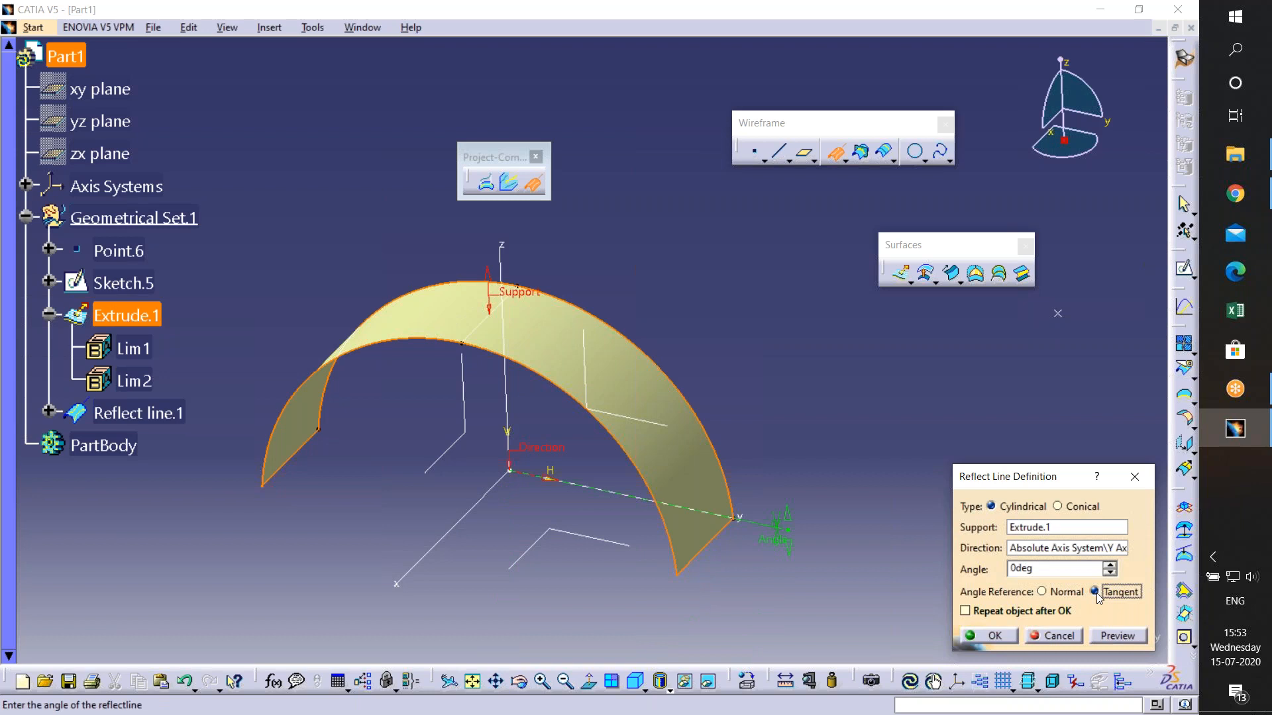
click(1109, 566)
click(1110, 567)
click(1109, 566)
click(1110, 566)
click(1110, 566)
click(1109, 566)
click(1109, 566)
click(1110, 567)
click(1042, 593)
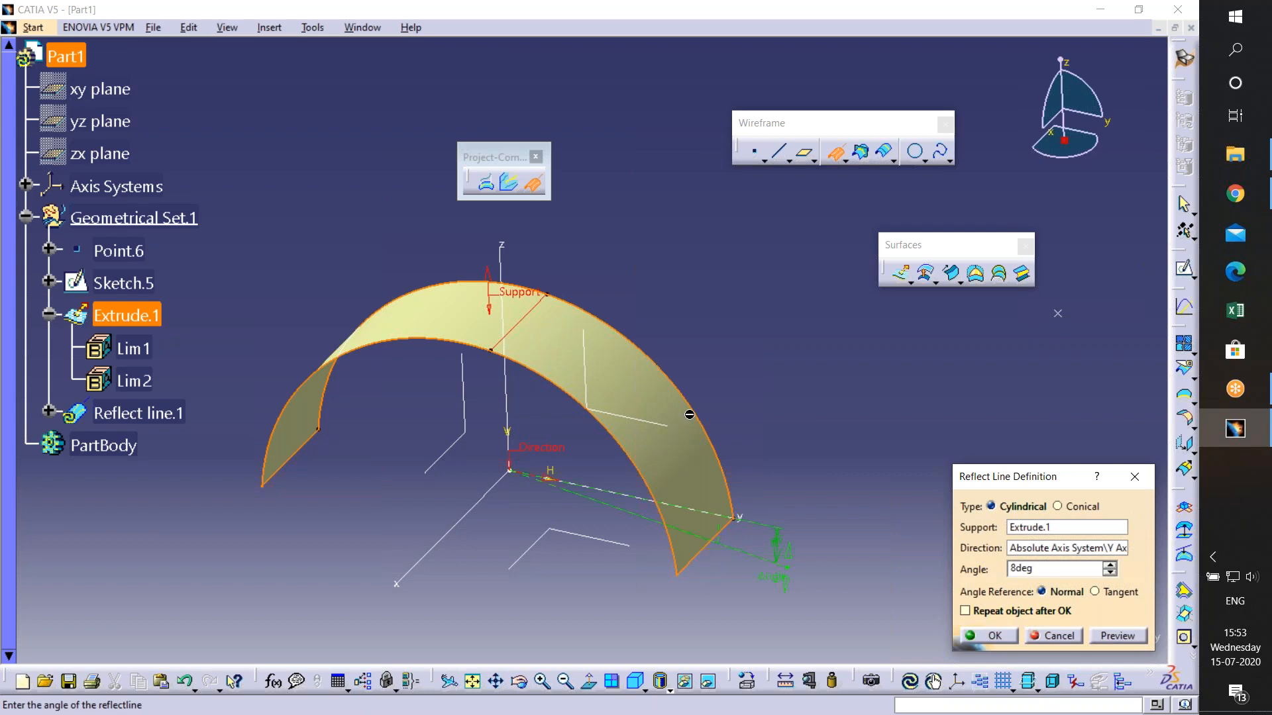
click(994, 636)
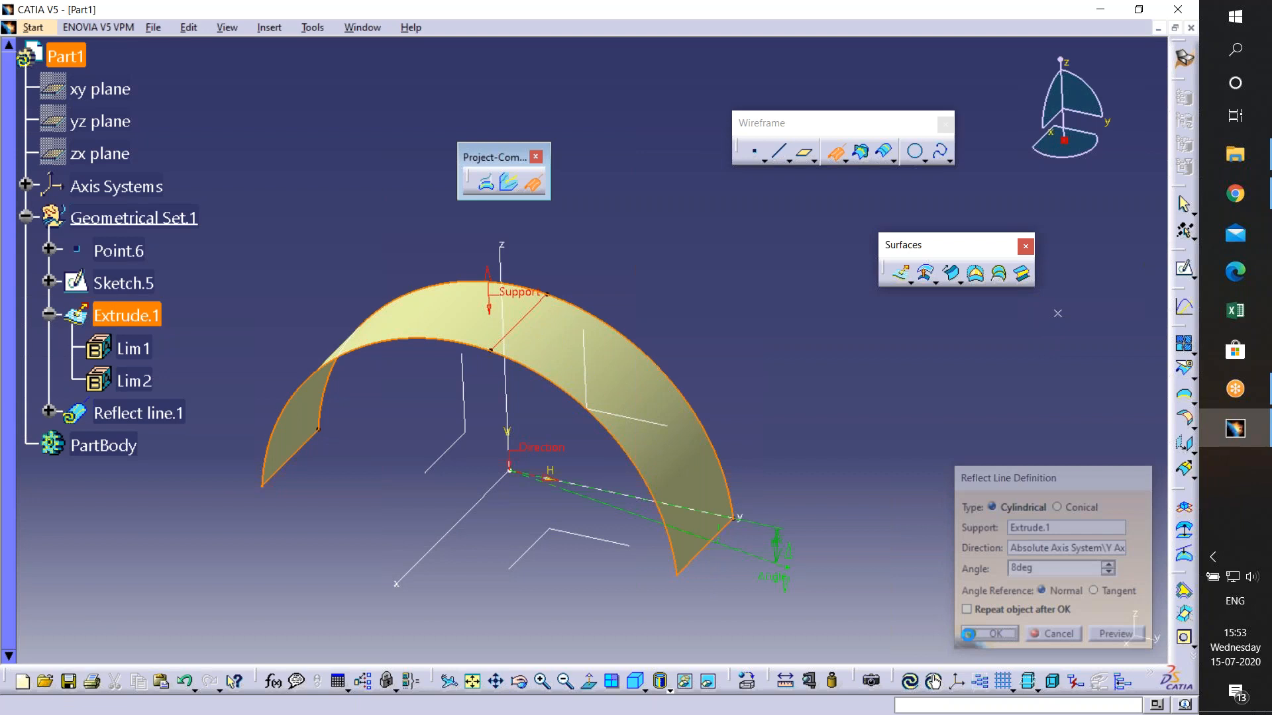
- Examine the new reflect line at the end of the arc surface and undo it
middle_drag(731, 561, 731, 450)
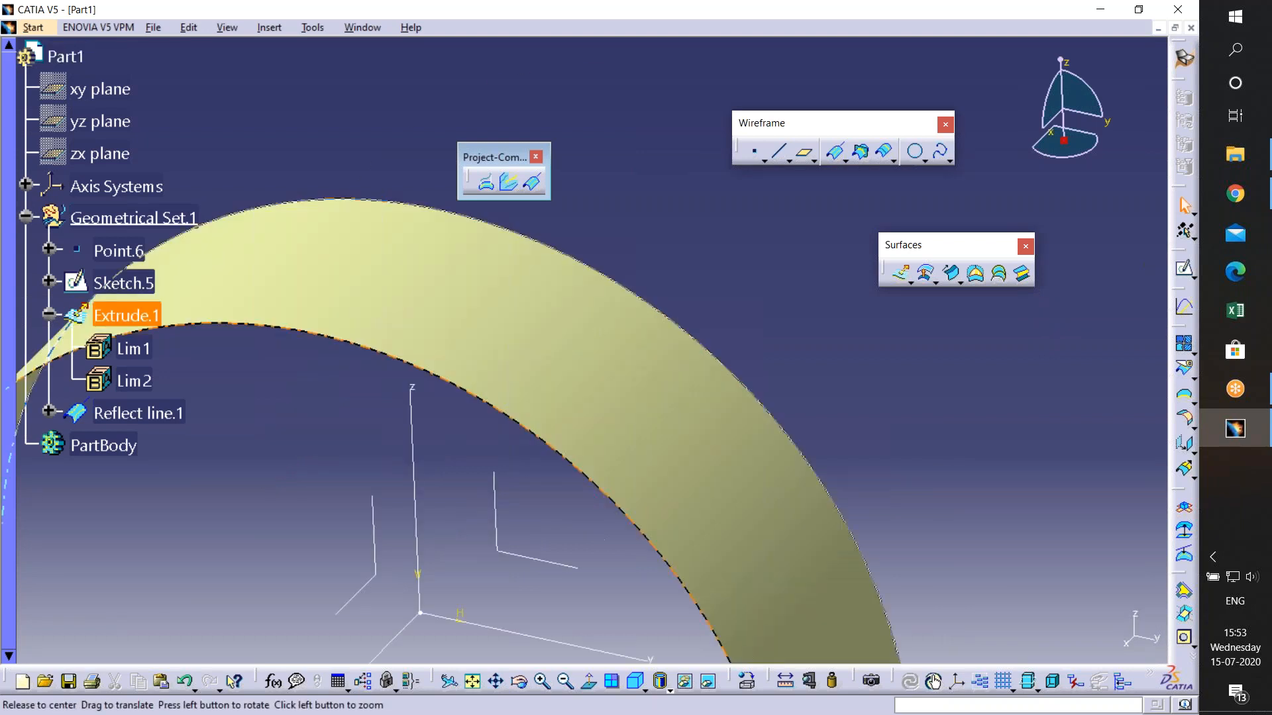
middle_drag(854, 642, 637, 361)
click(634, 347)
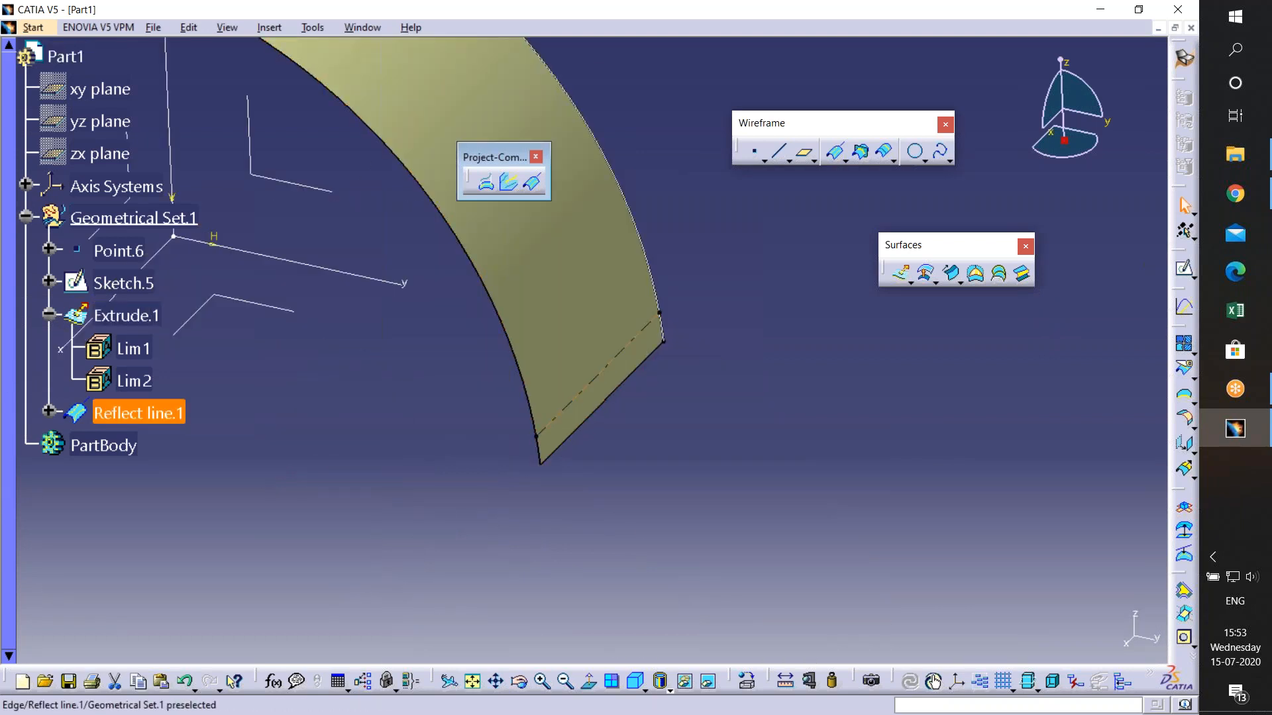
middle_drag(788, 420, 745, 464)
key(ctrl+z)
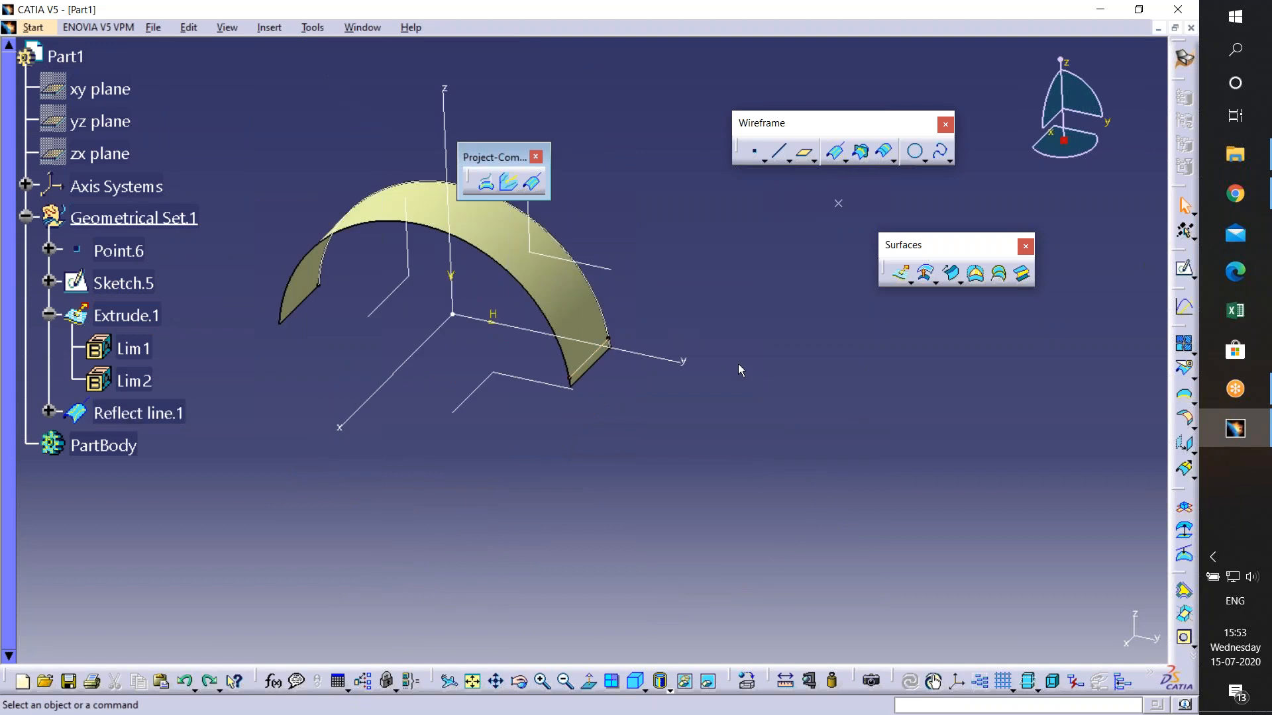
middle_drag(790, 324, 793, 341)
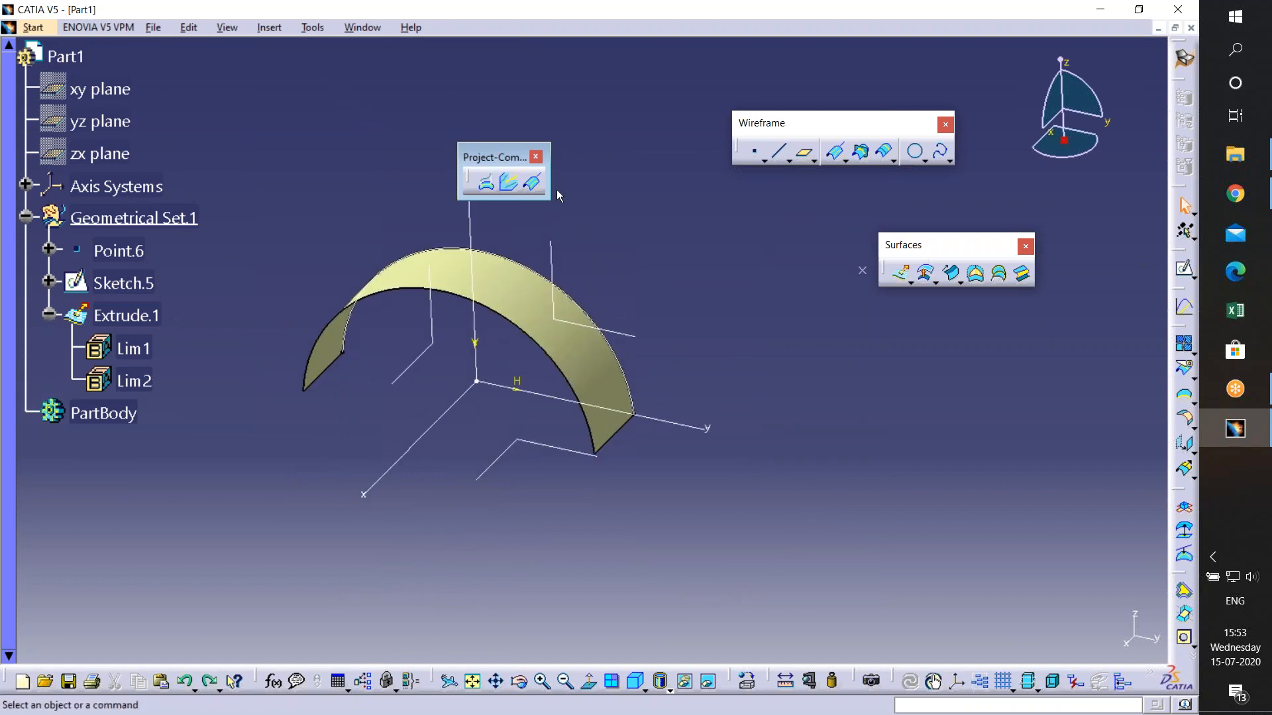
- Create a cylindrical reflect line on the extruded surface along the Y axis at 94 degrees from the normal
click(532, 183)
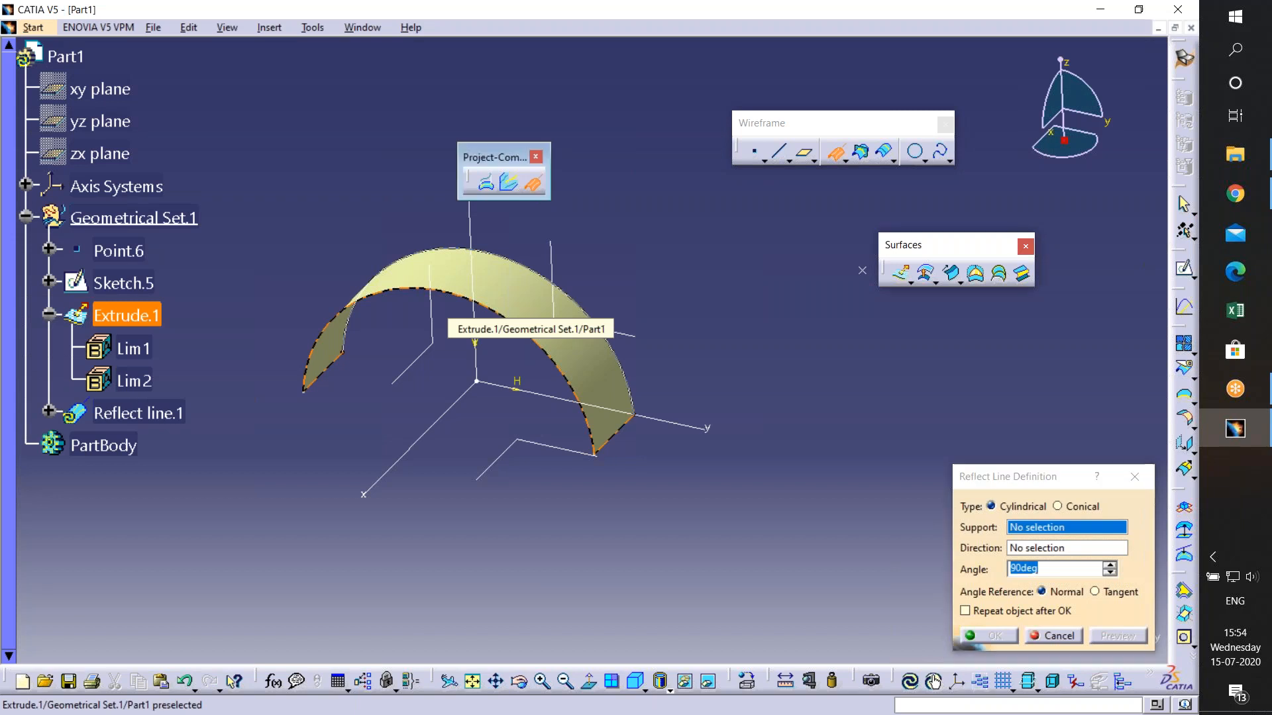
click(467, 306)
click(669, 429)
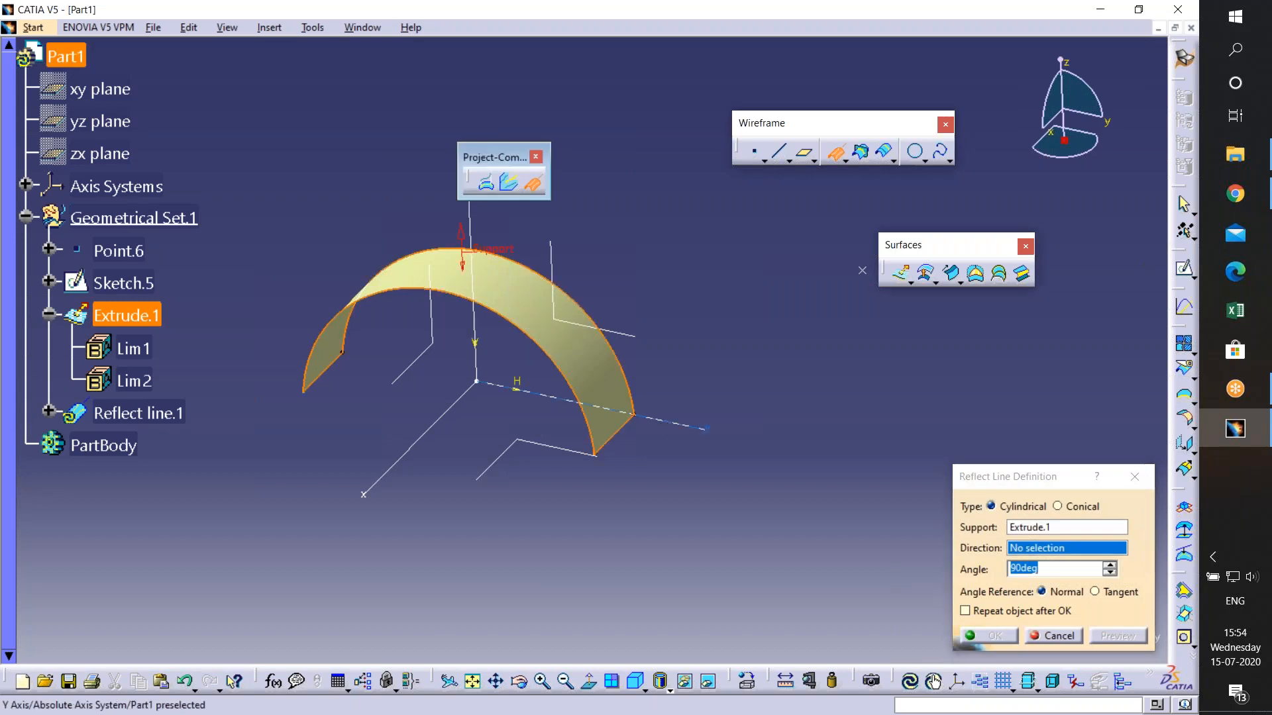
click(1109, 565)
click(1109, 565)
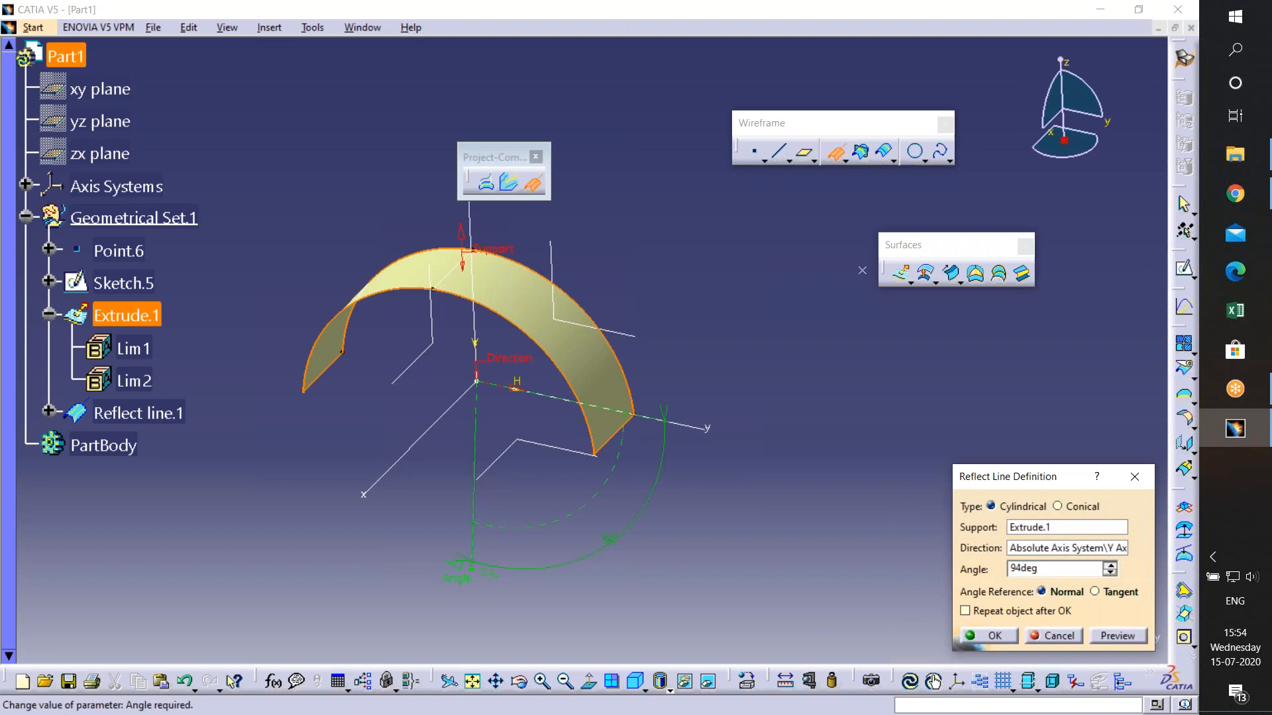
click(1117, 636)
middle_drag(414, 347, 457, 312)
click(999, 634)
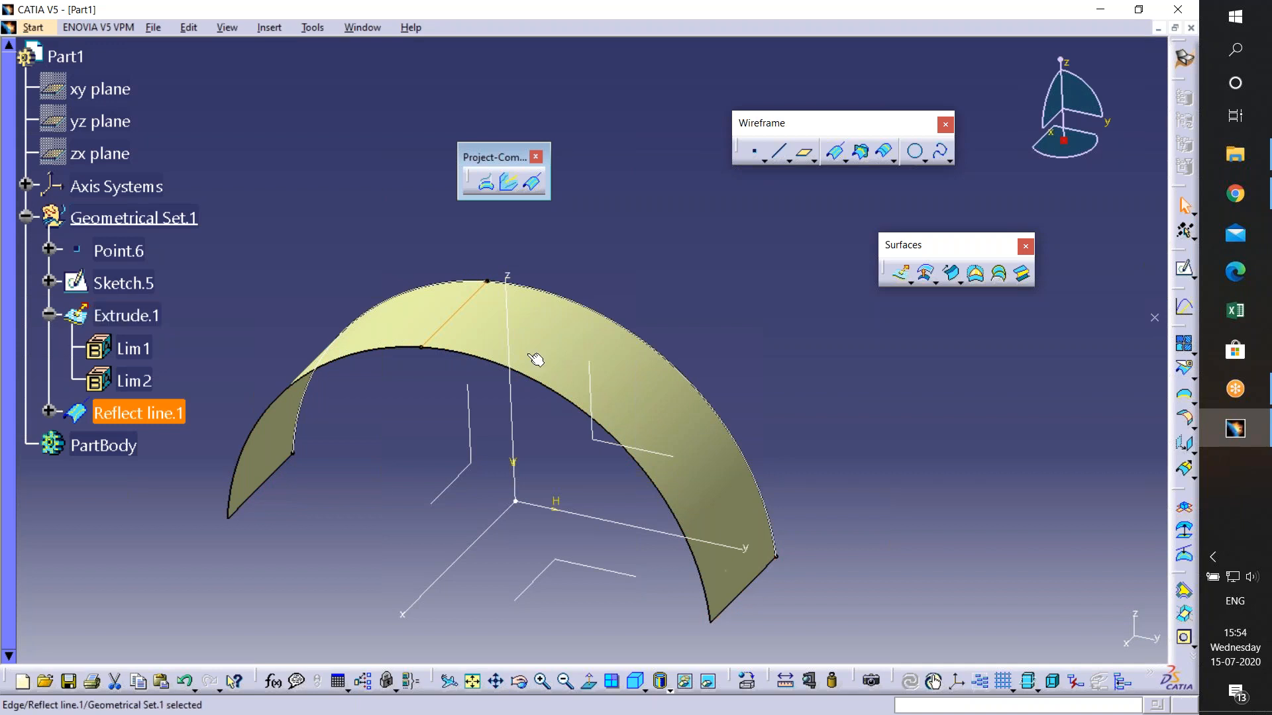
- Undo the reflect line, the extruded arc surface and its sketch, and close the floating Project-Combine toolbar
key(ctrl+z)
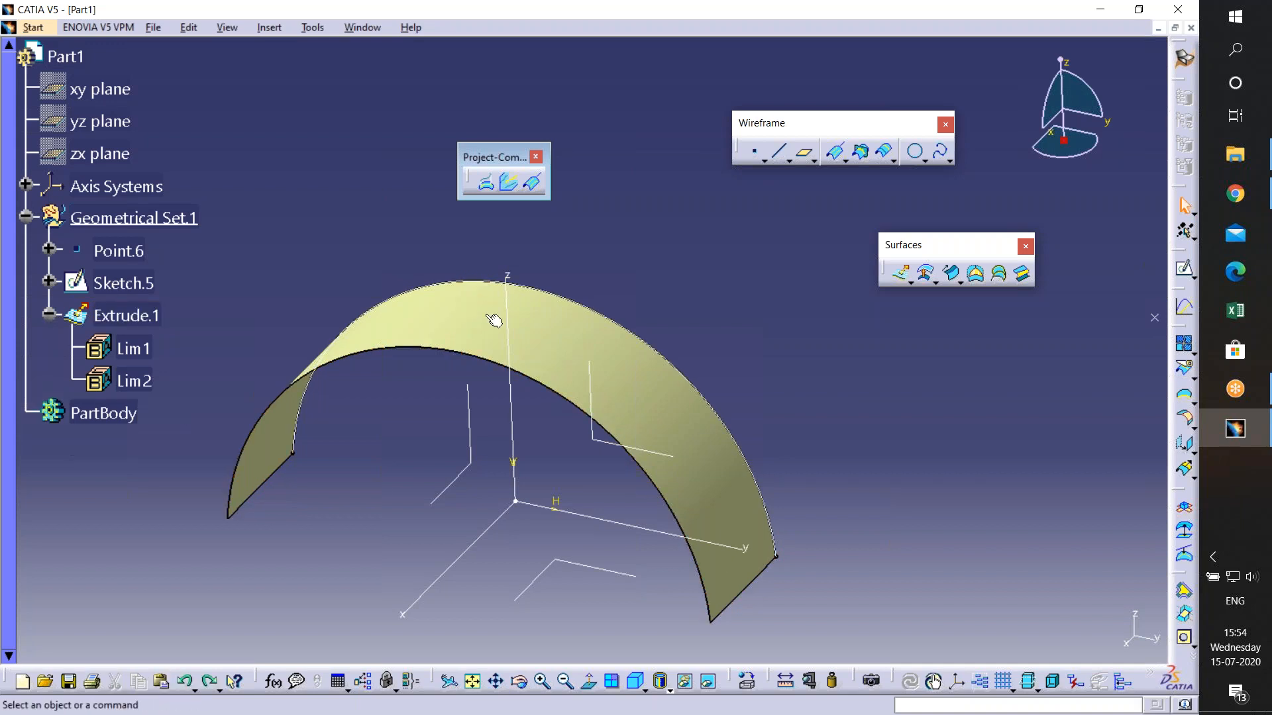
click(536, 156)
click(863, 154)
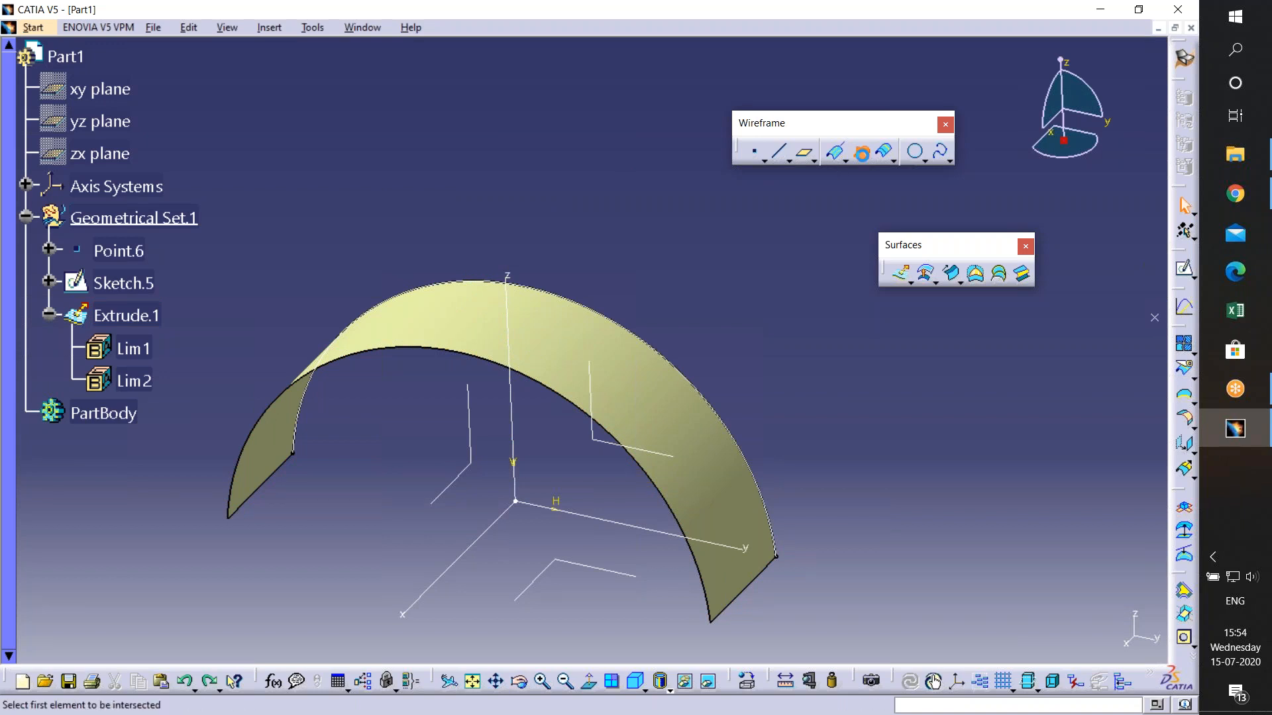
click(1134, 393)
key(ctrl+z)
key(ctrl+z)
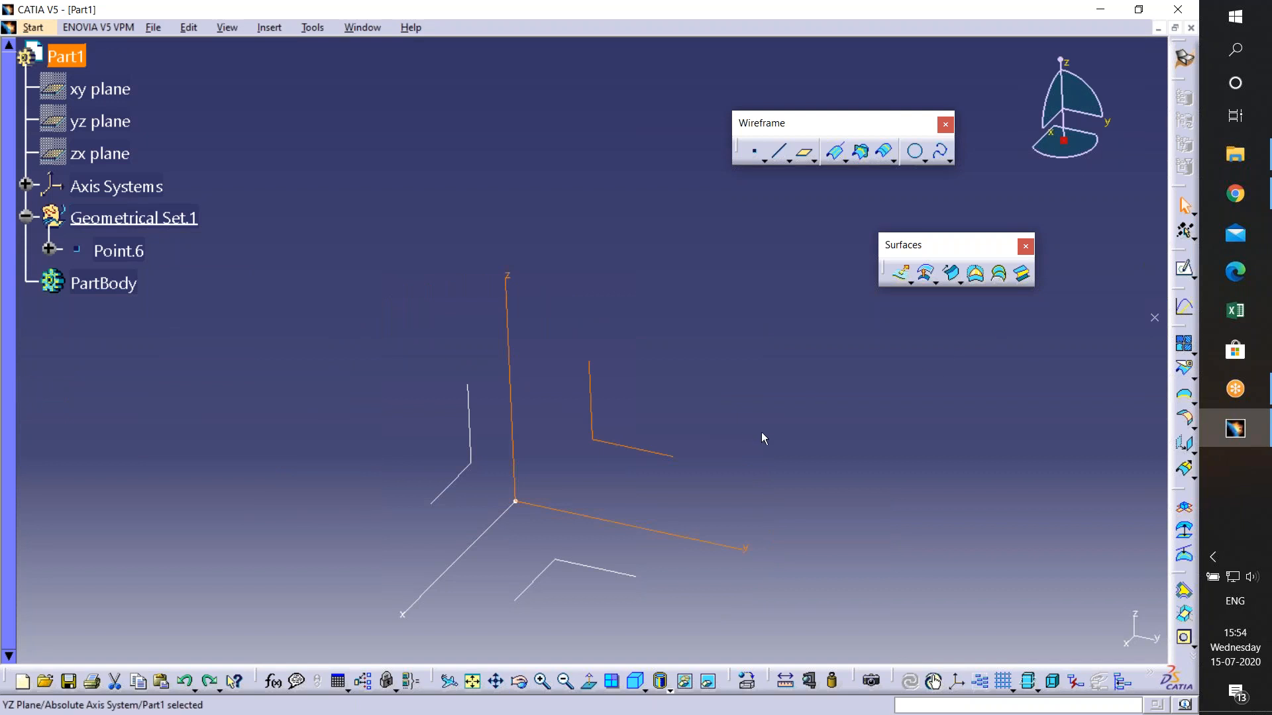
- Sketch a four-point S-shaped spline on the YZ plane and exit the sketch
click(1183, 268)
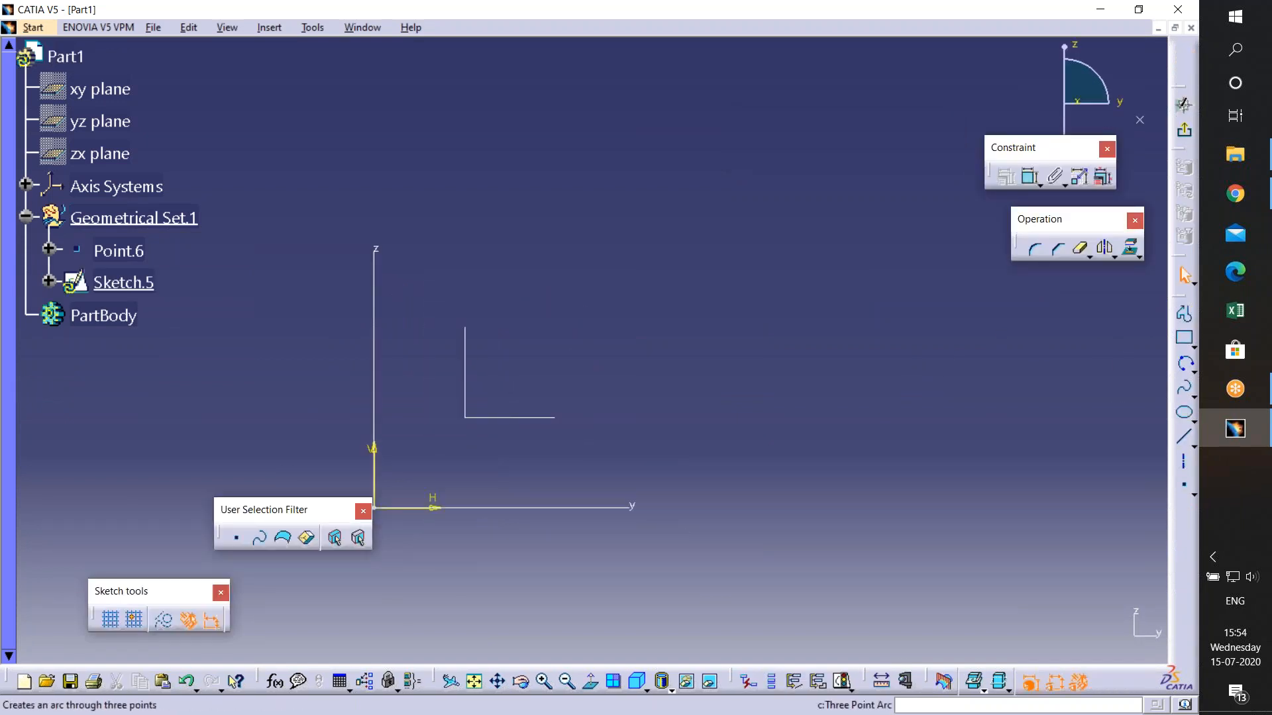
click(1185, 391)
click(459, 470)
click(565, 270)
click(822, 462)
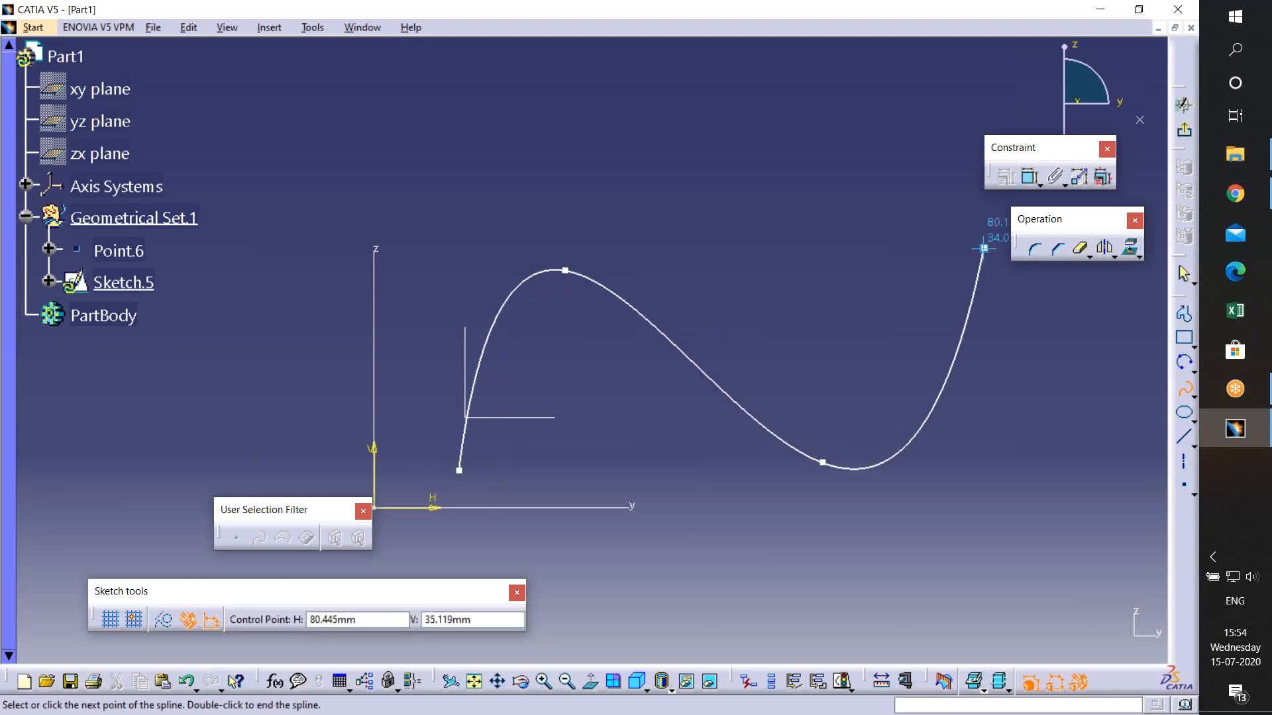
click(989, 238)
click(1185, 130)
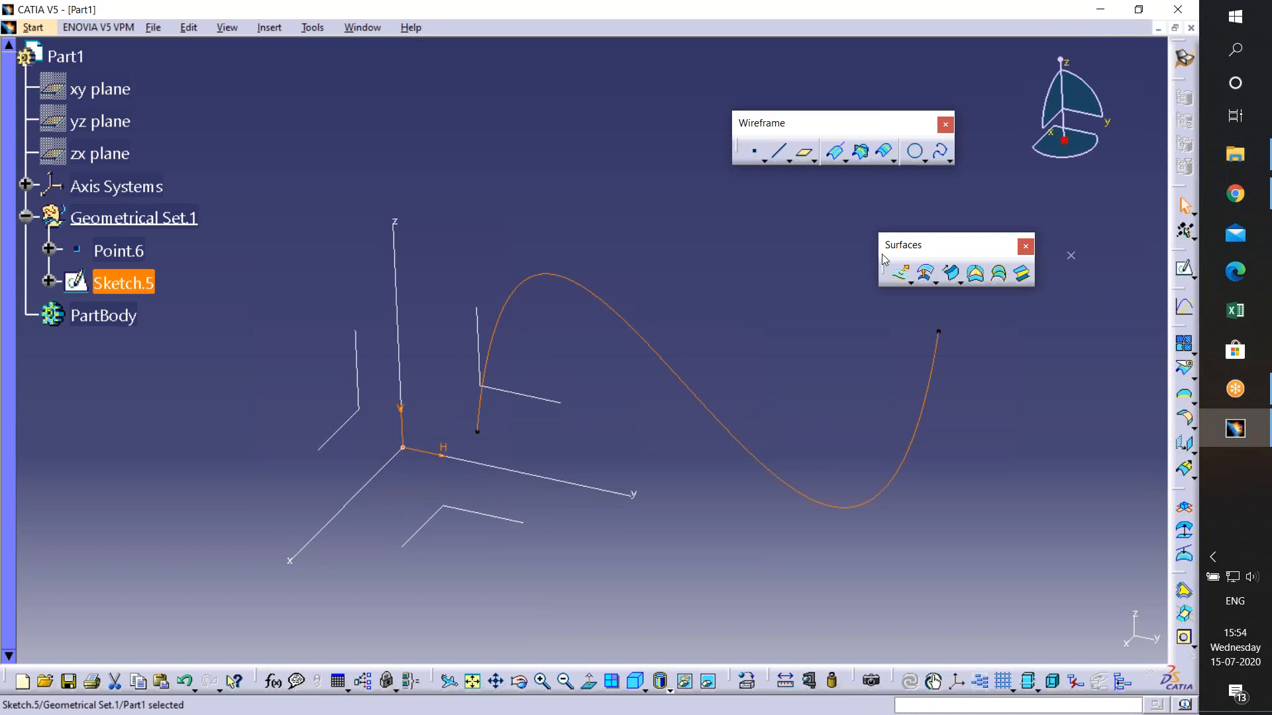
- Extrude the S-shaped spline sketch into a surface along the sketch normal
click(889, 279)
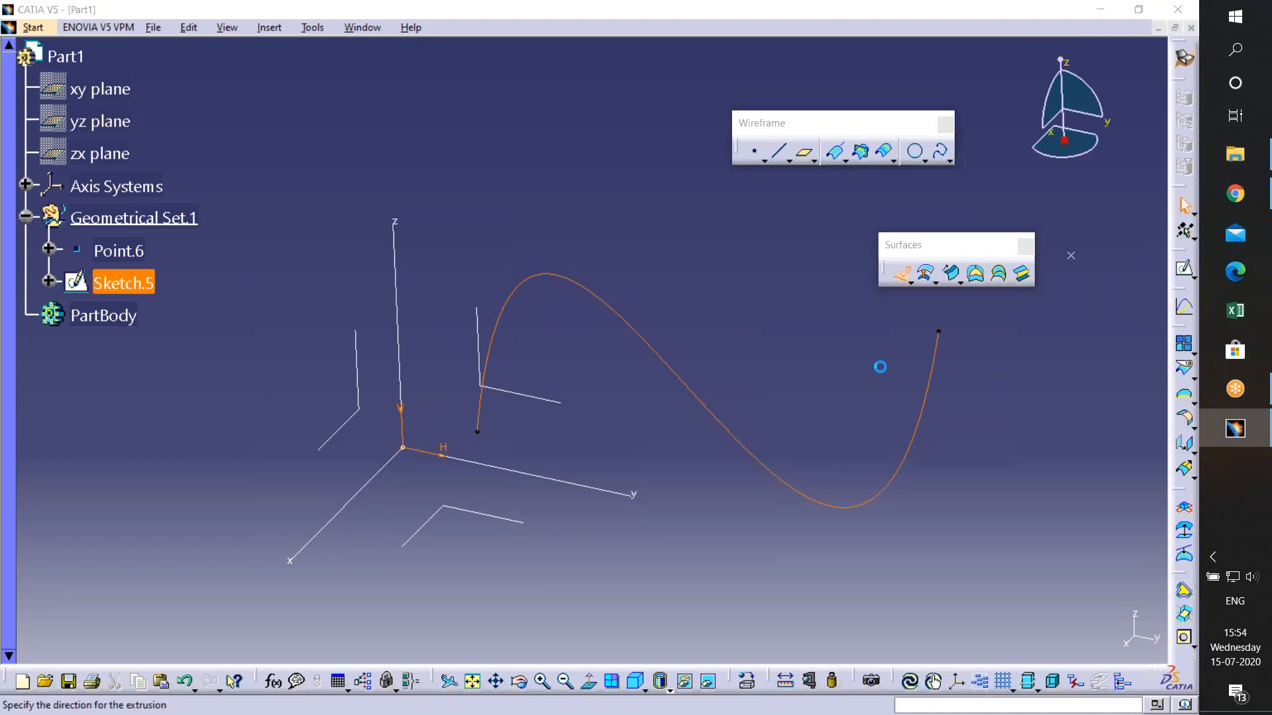
click(932, 541)
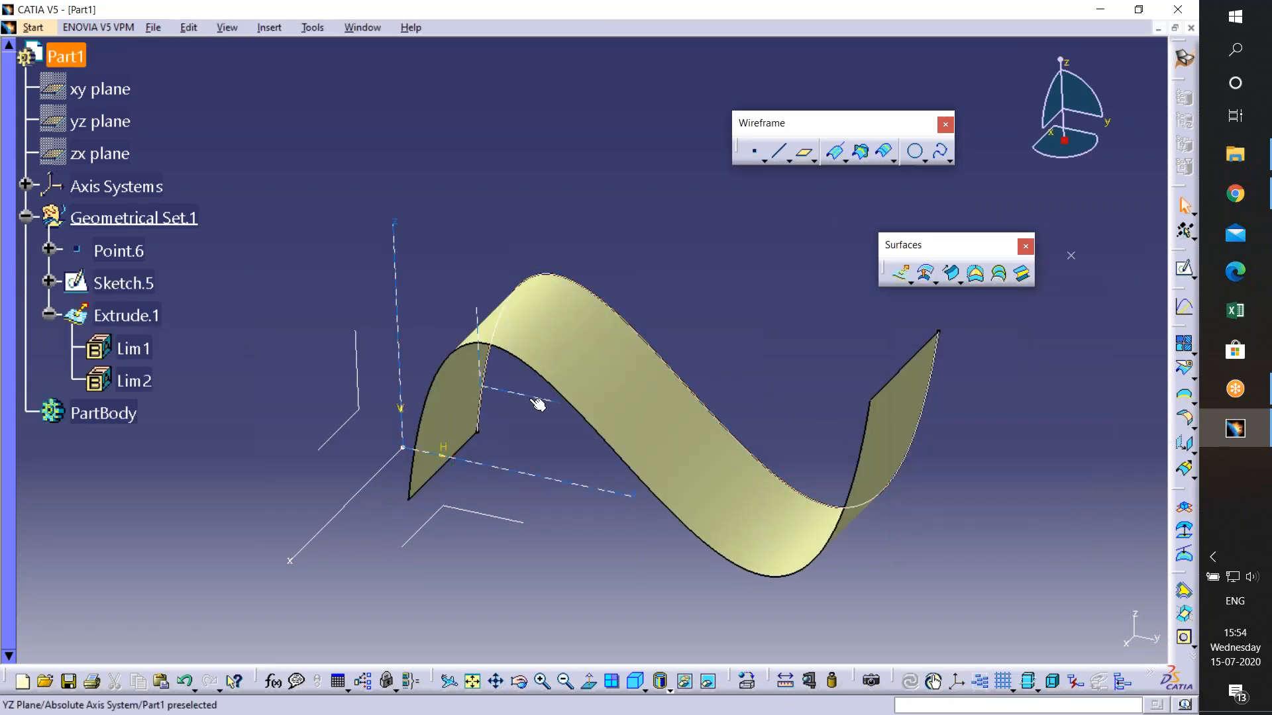
- Sketch a five-point spline crossing the first one on the YZ plane and extrude it 20 mm into a surface
click(1184, 268)
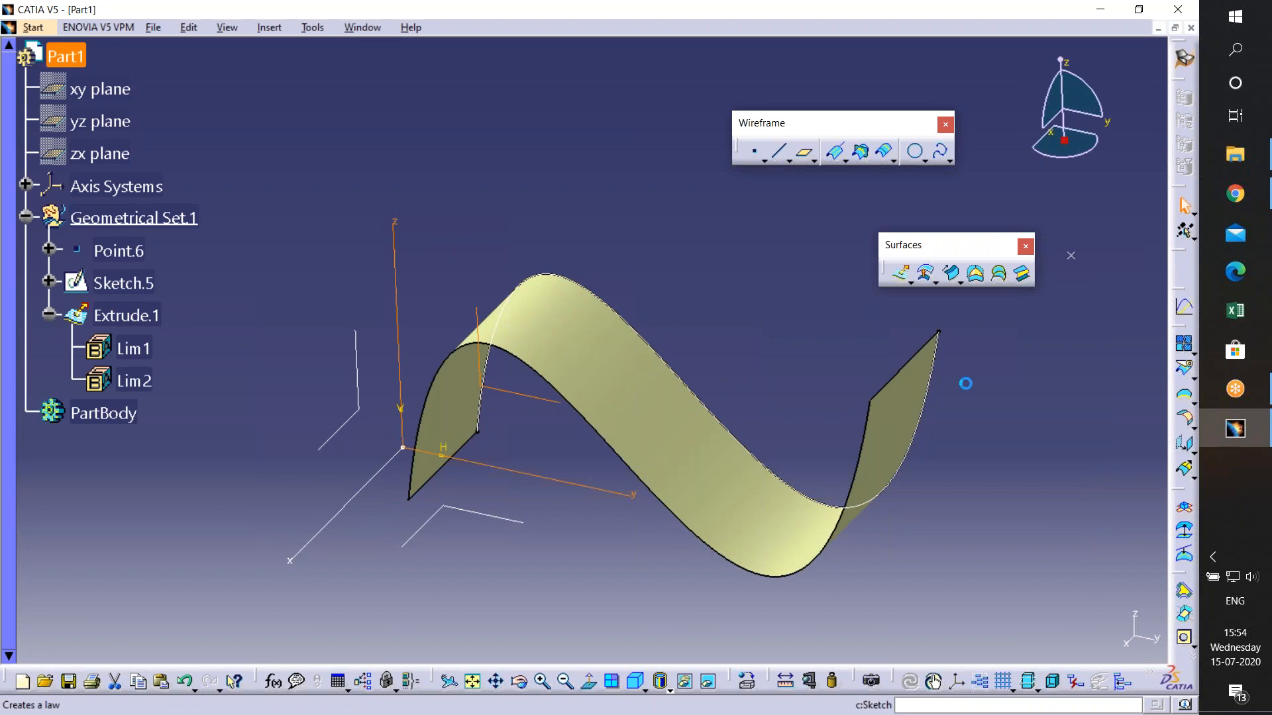
click(1184, 388)
click(642, 129)
click(806, 289)
click(691, 534)
click(782, 620)
double_click(1070, 459)
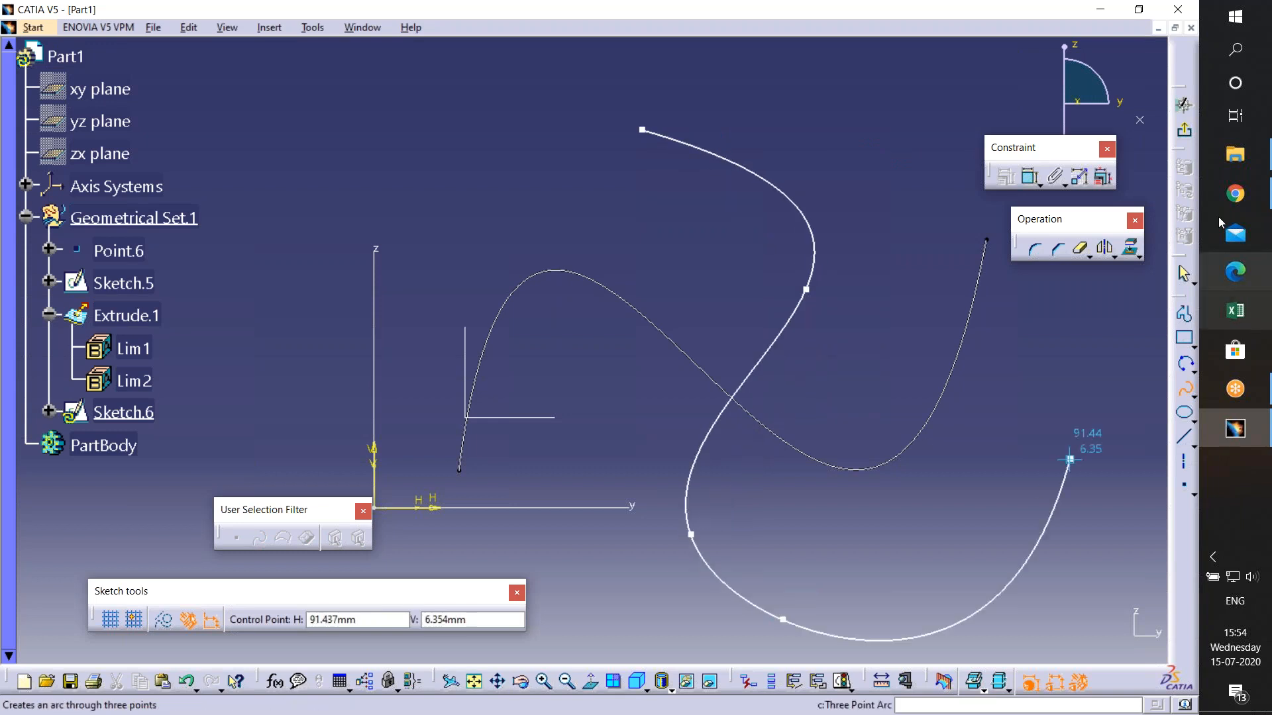
click(1184, 130)
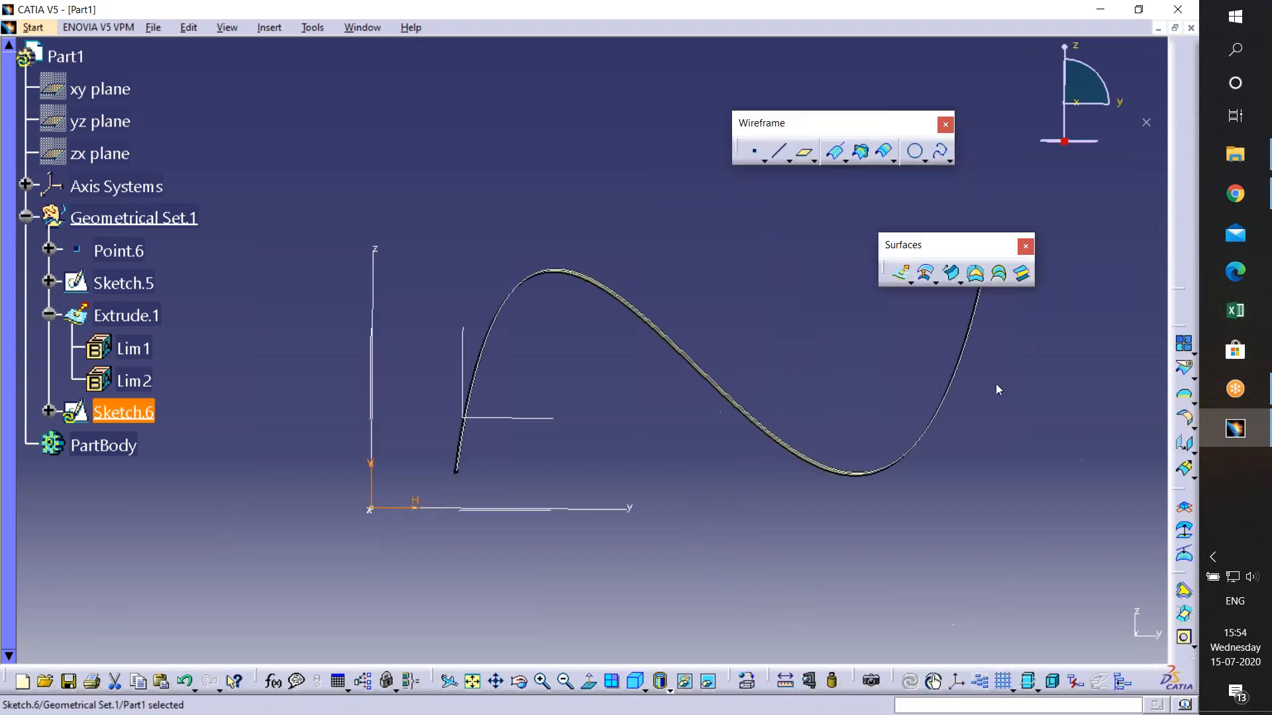
click(903, 273)
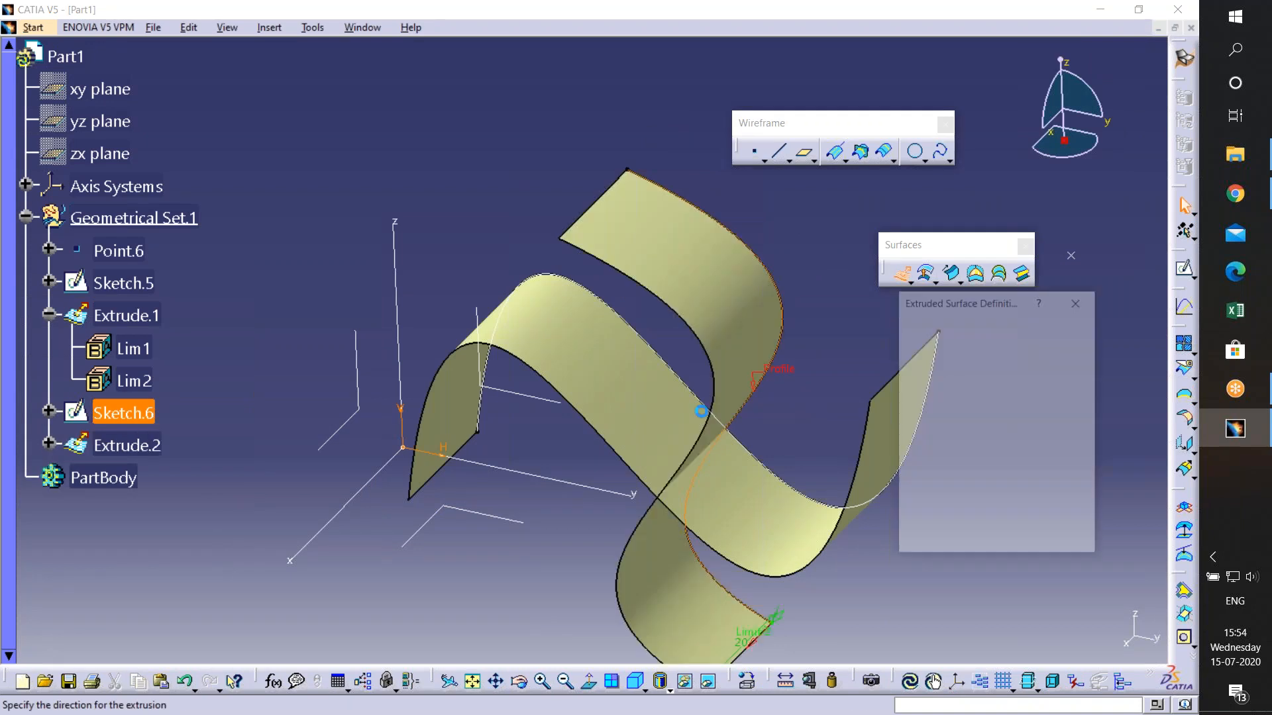
click(935, 541)
- Create the intersection of the two extruded surfaces, with the second extrusion as first element and the first extrusion as second element
middle_drag(825, 451, 782, 298)
mouse_move(643, 383)
middle_down()
mouse_move(701, 369)
mouse_move(863, 565)
mouse_move(570, 384)
mouse_move(634, 170)
mouse_move(636, 338)
mouse_move(696, 386)
mouse_move(662, 371)
middle_up()
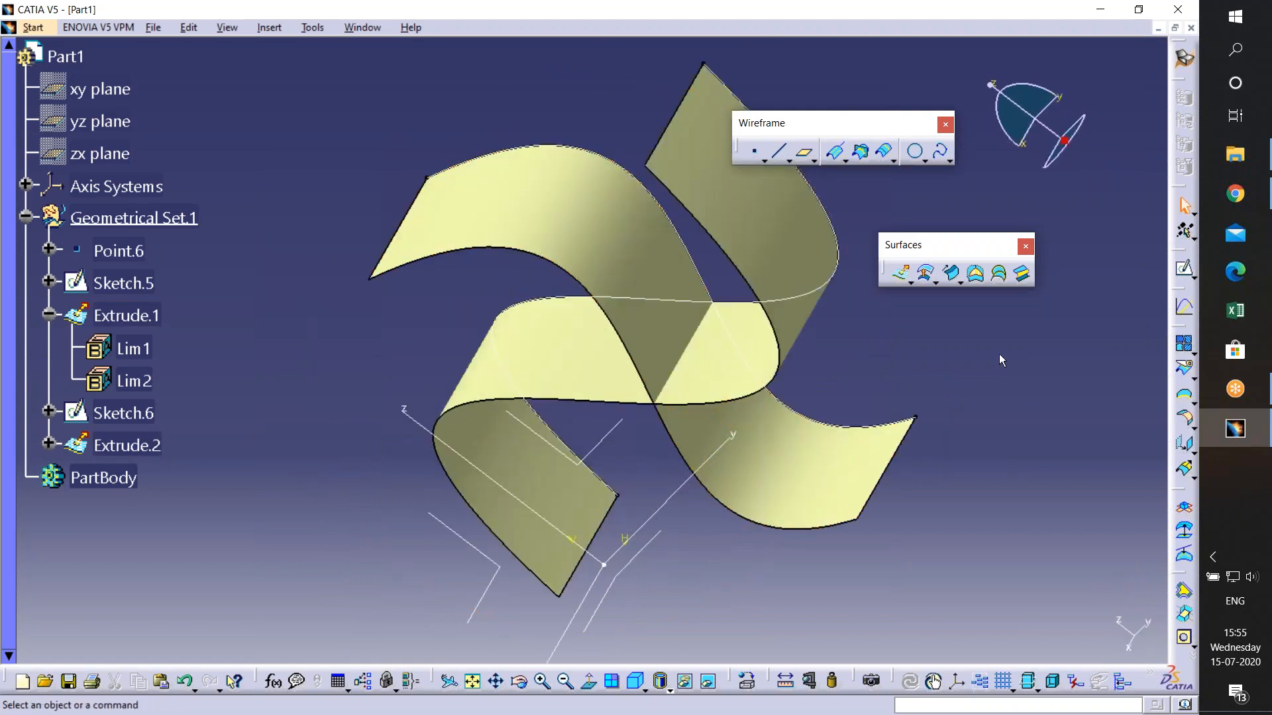
click(863, 154)
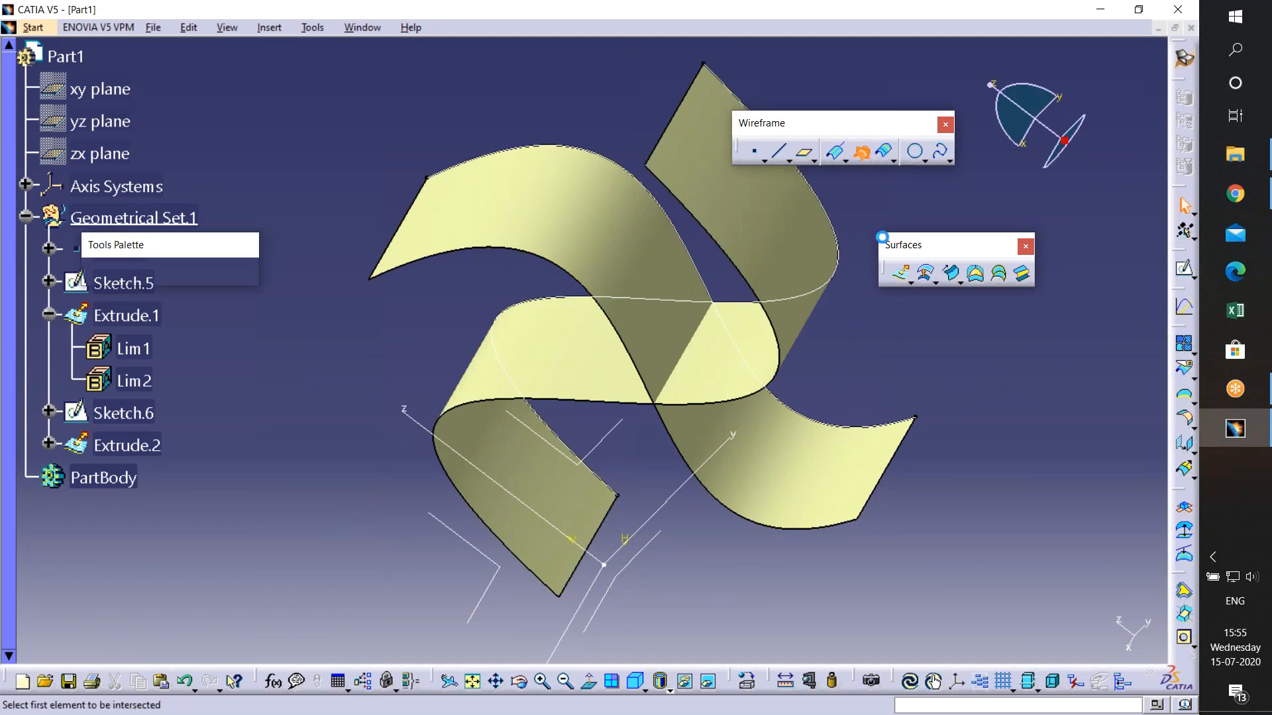
click(578, 322)
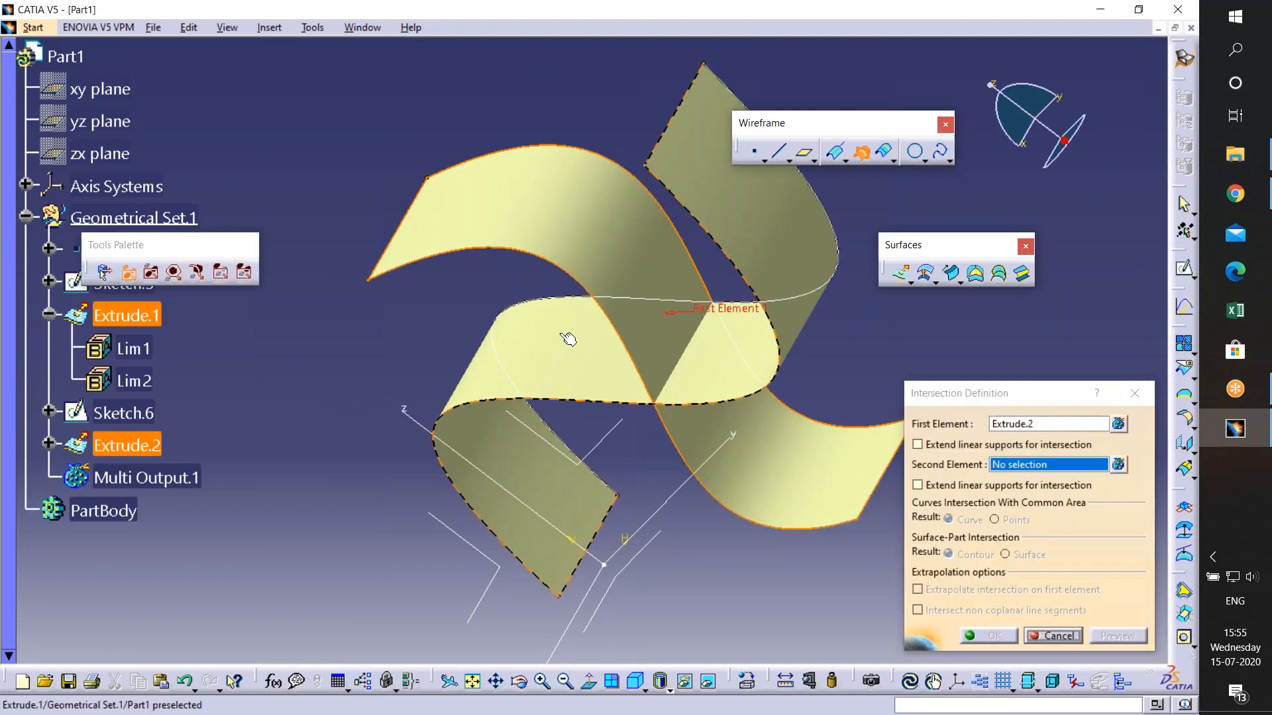
click(574, 339)
click(996, 637)
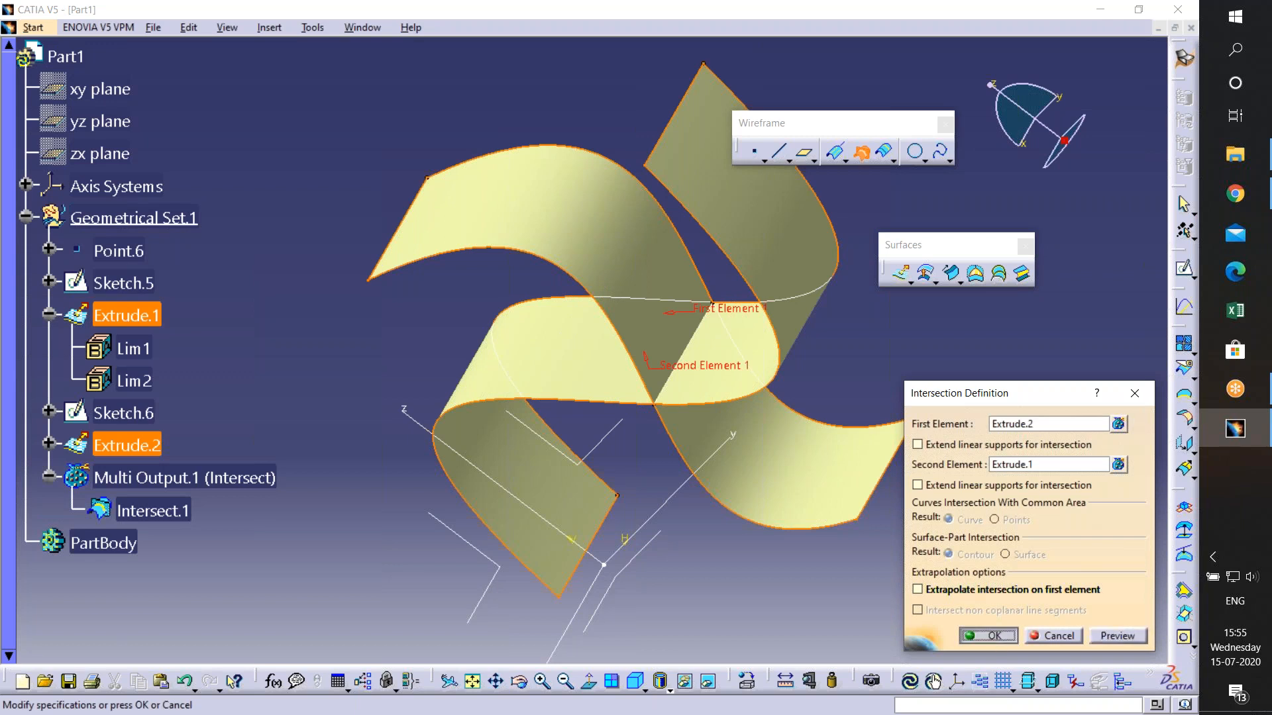
- Examine the intersection curve where the two extruded surfaces cross
ctrl+middle_drag(860, 469, 866, 327)
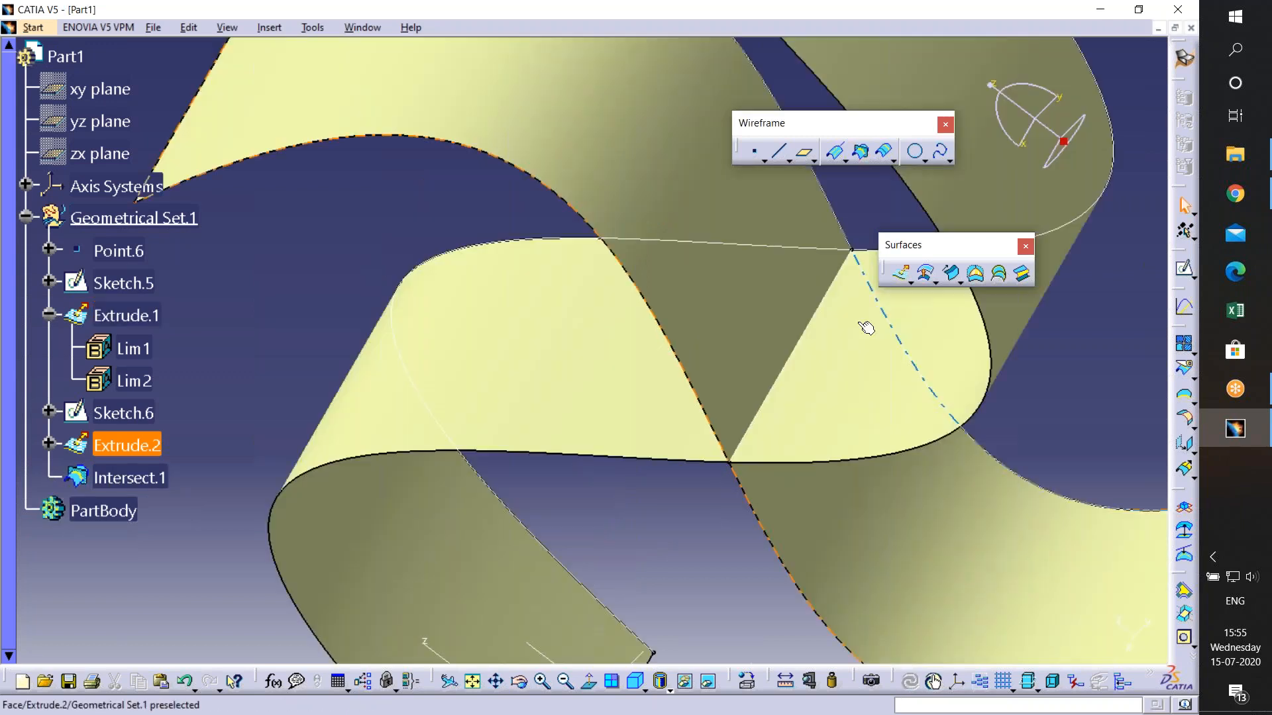
middle_drag(721, 360, 855, 361)
double_click(999, 391)
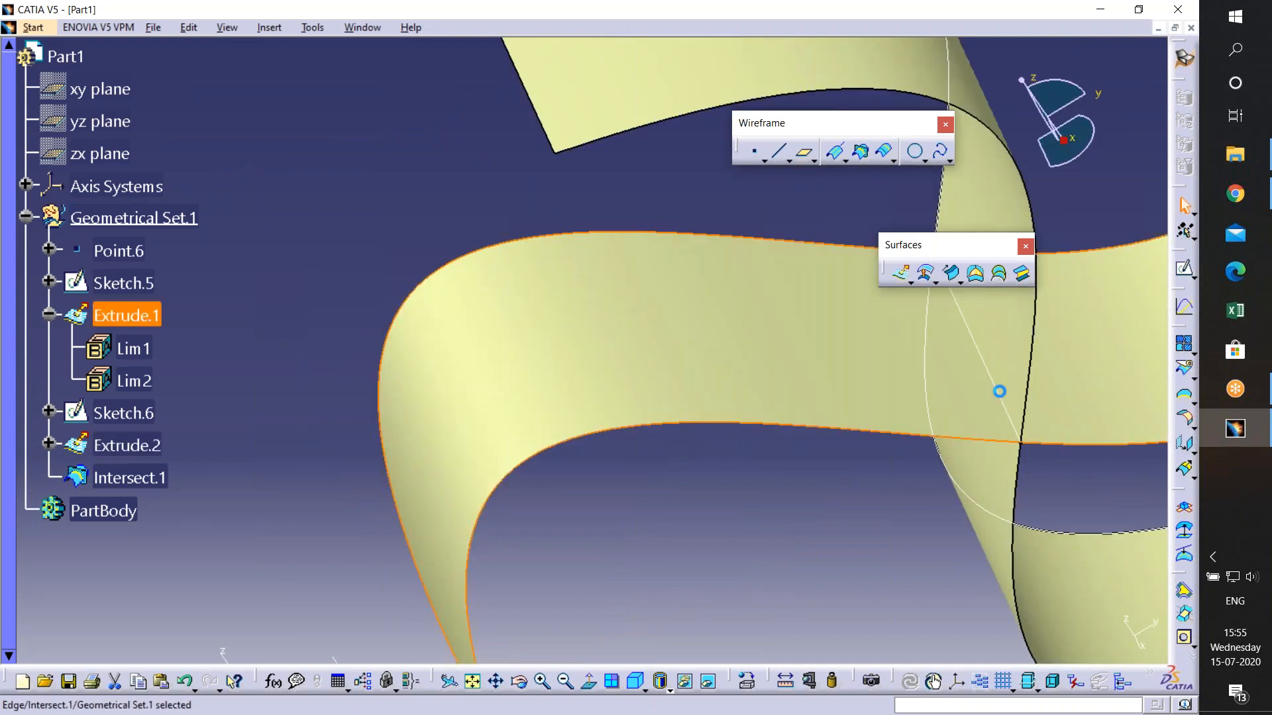
middle_drag(1024, 468, 948, 438)
middle_drag(1124, 372, 1093, 457)
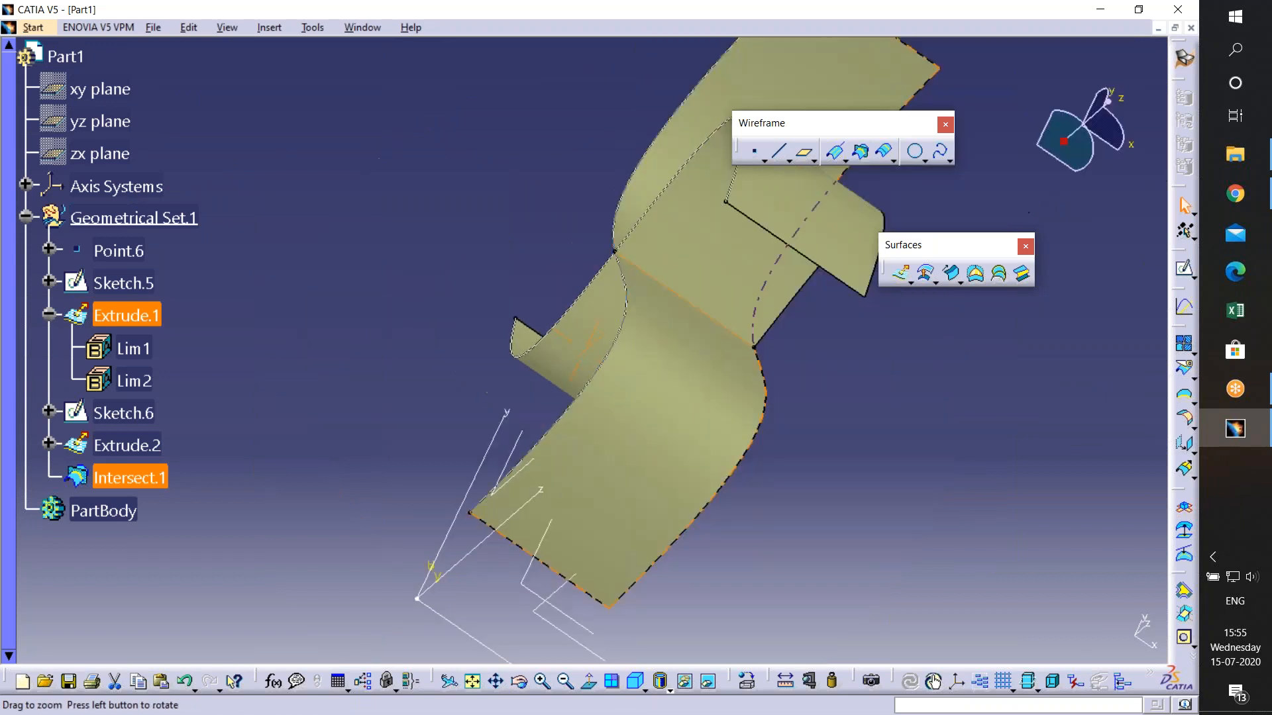
right_click(640, 349)
click(816, 391)
middle_drag(816, 392, 881, 411)
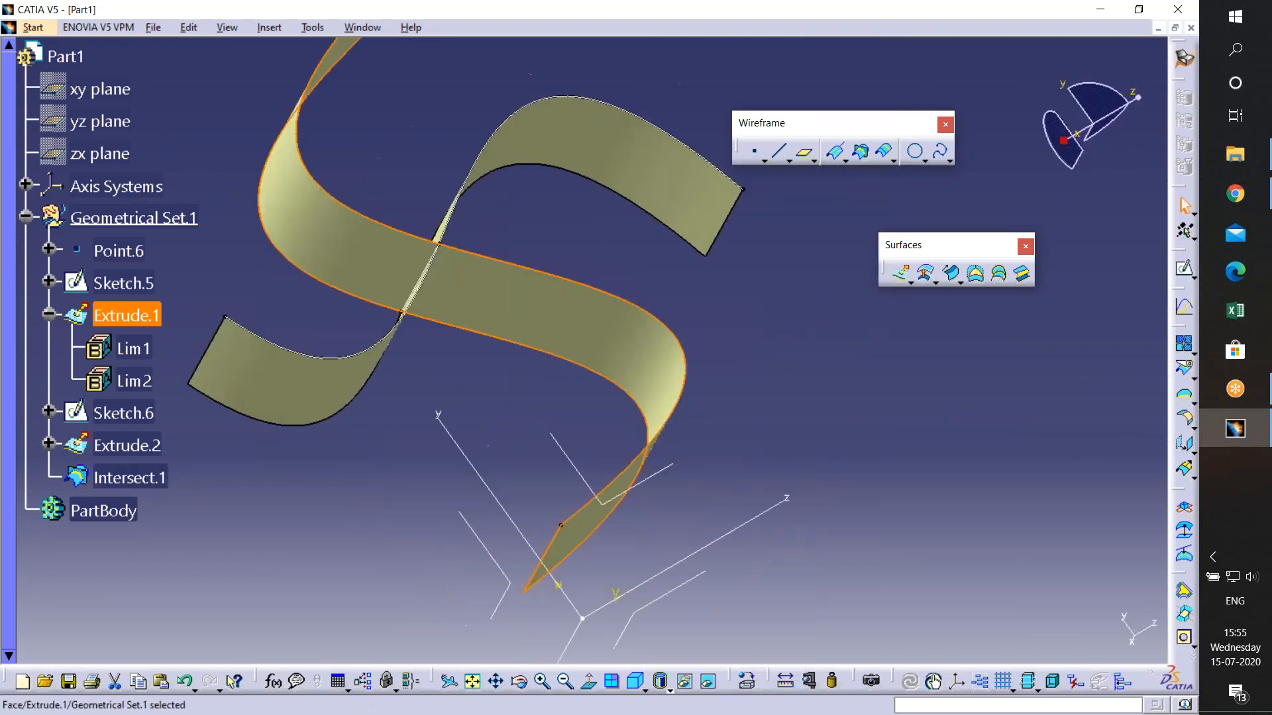
middle_drag(596, 371, 570, 371)
middle_drag(649, 345, 729, 311)
- Extrude the intersection curve 25 mm along the Z axis with mirrored extent
click(901, 273)
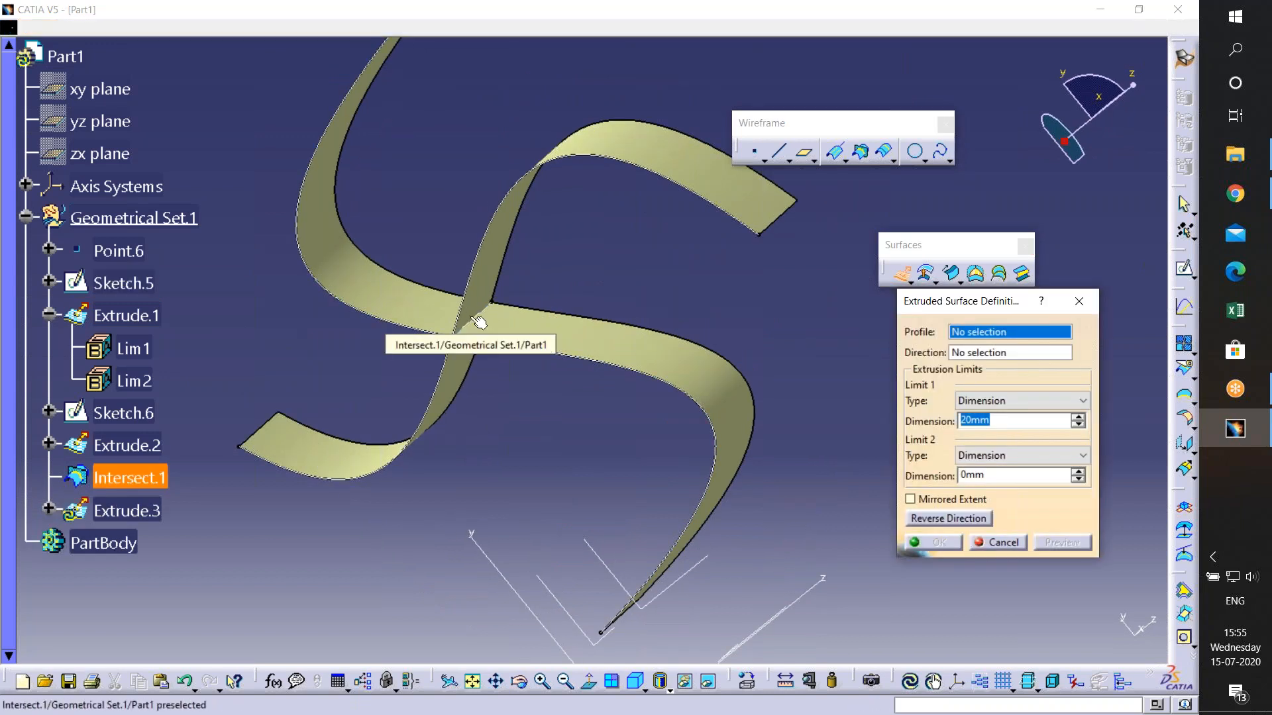
click(457, 329)
middle_drag(457, 329, 592, 381)
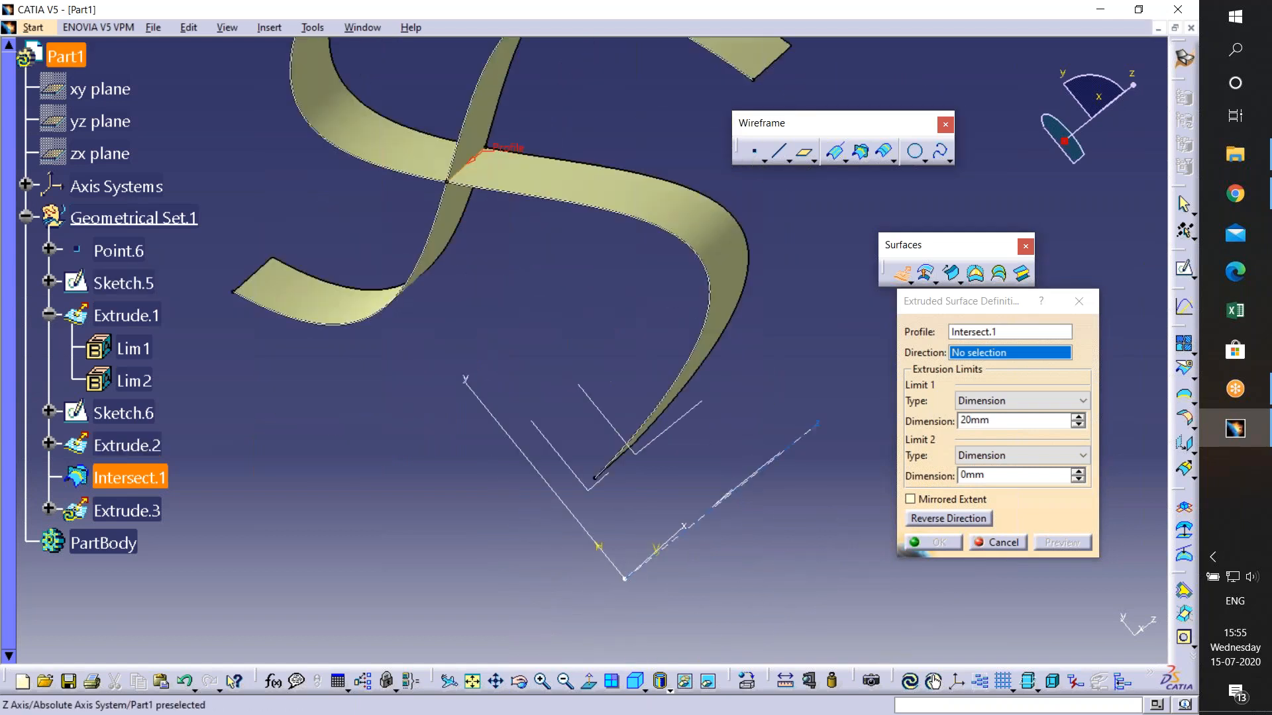
click(817, 435)
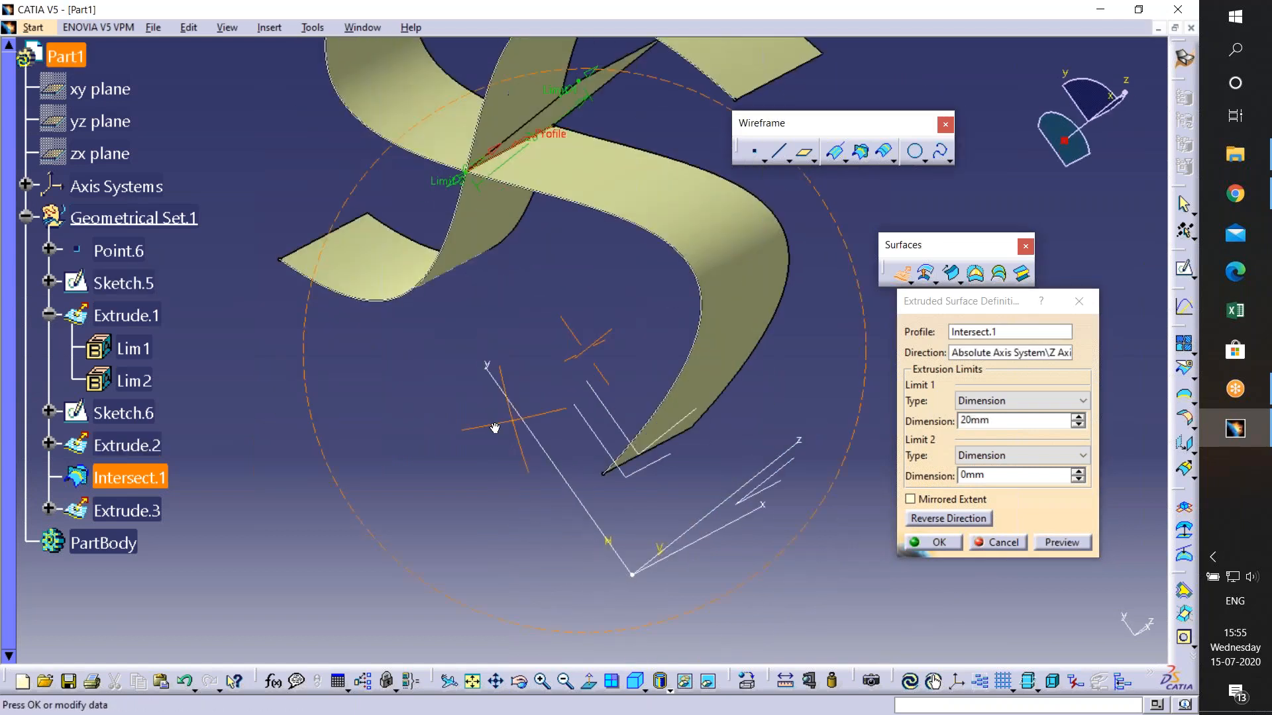
middle_drag(657, 355, 670, 361)
click(1077, 417)
click(1077, 418)
click(1078, 417)
click(1078, 417)
click(1077, 418)
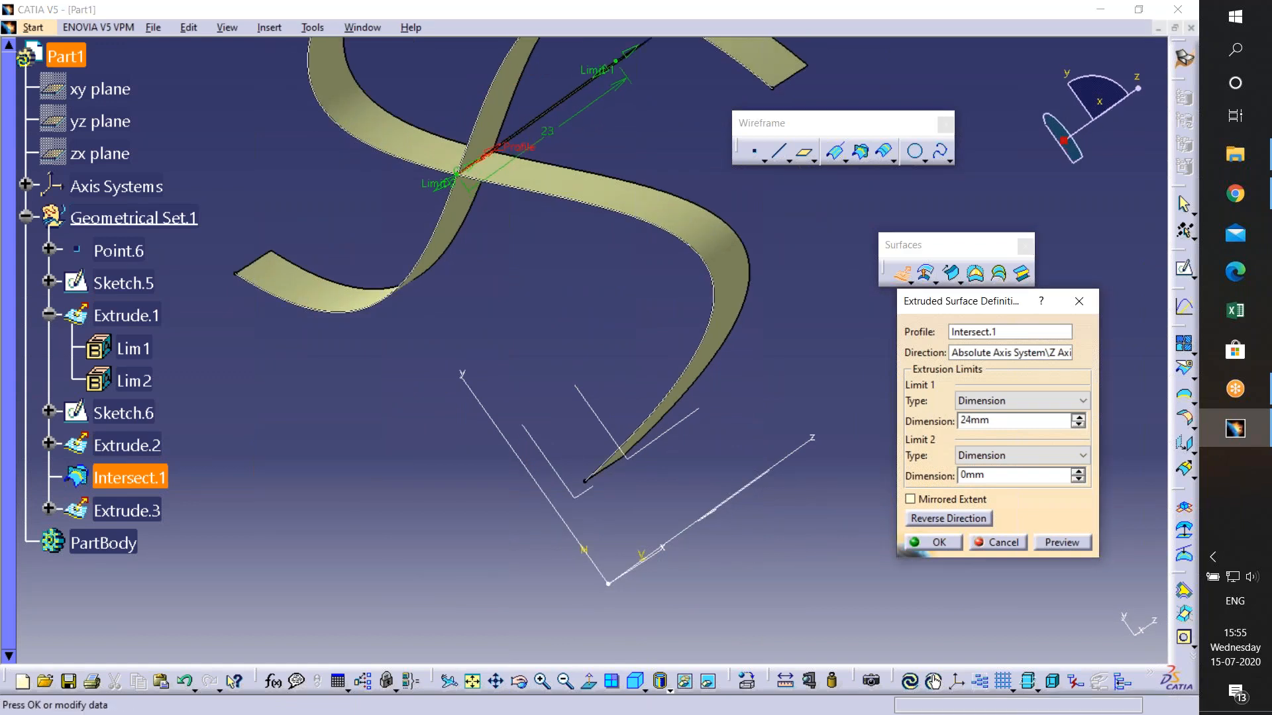
click(910, 499)
click(935, 542)
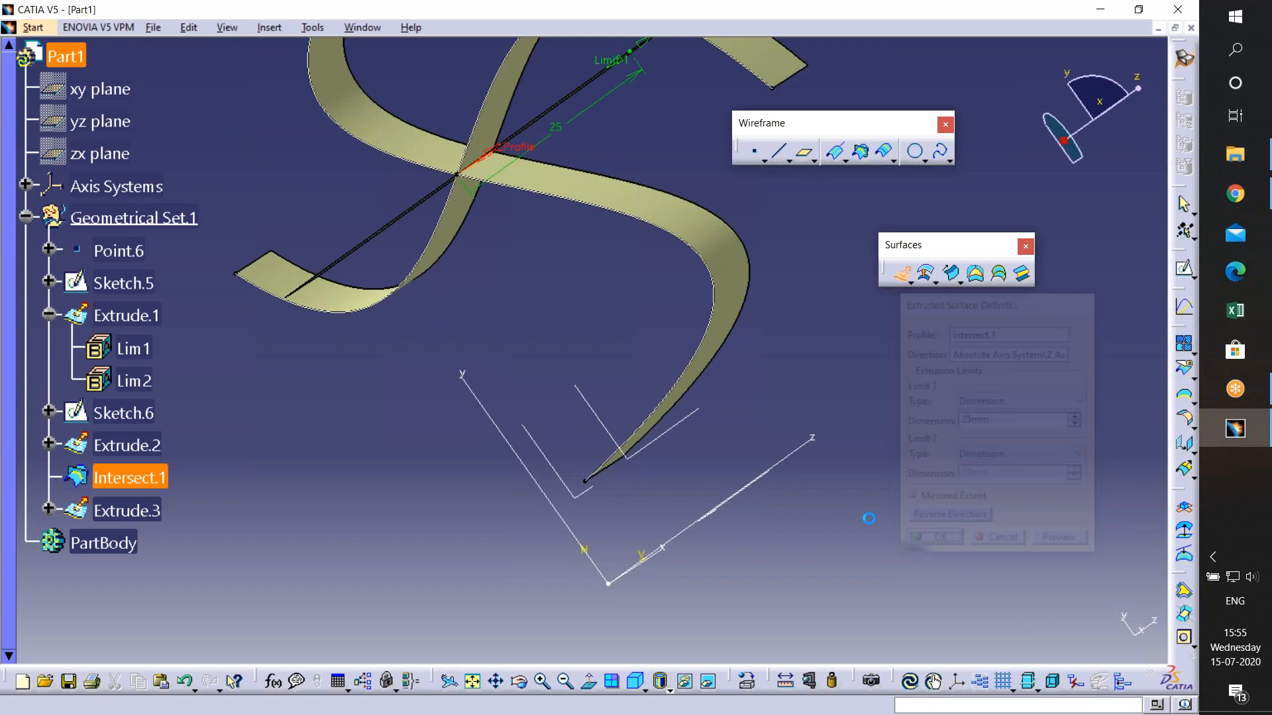
- Undo the three extrusions, the intersection and both spline sketches, and restore the isometric view
mouse_move(662, 218)
middle_down()
mouse_move(539, 173)
mouse_move(479, 224)
mouse_move(401, 103)
mouse_move(458, 152)
mouse_move(576, 204)
middle_up()
key(ctrl+z)
key(ctrl+z)
key(ctrl+z)
key(ctrl+z)
key(ctrl+z)
key(ctrl+z)
middle_drag(766, 404, 773, 406)
middle_drag(846, 468, 769, 444)
click(635, 681)
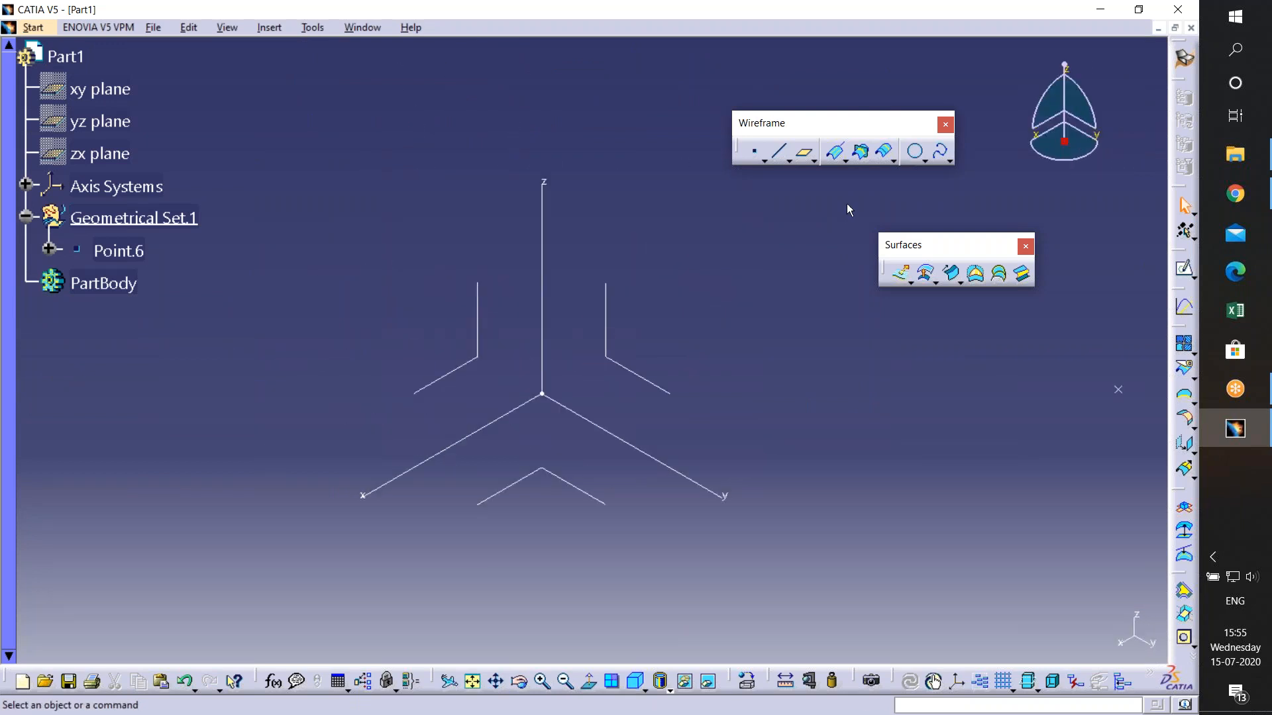
- Detach the parallel curve and 3D curve offset tools from the Wireframe toolbar as a floating toolbar
click(895, 160)
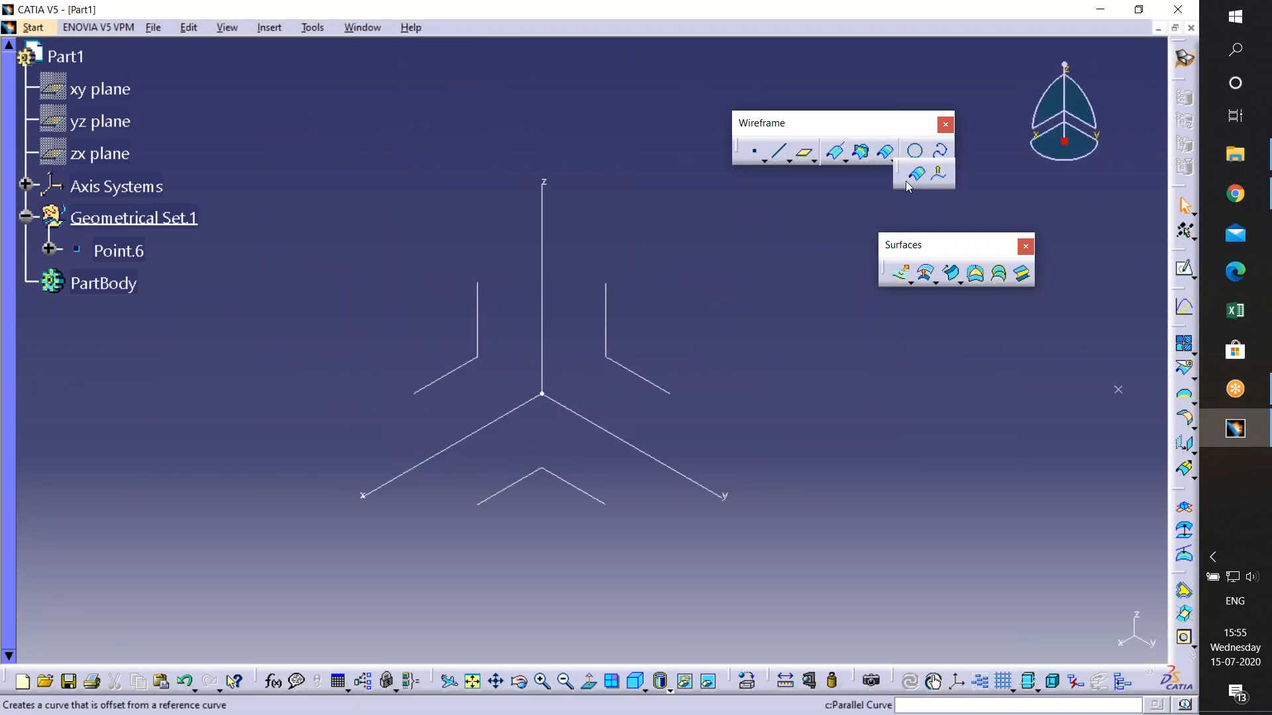
drag(589, 184, 591, 183)
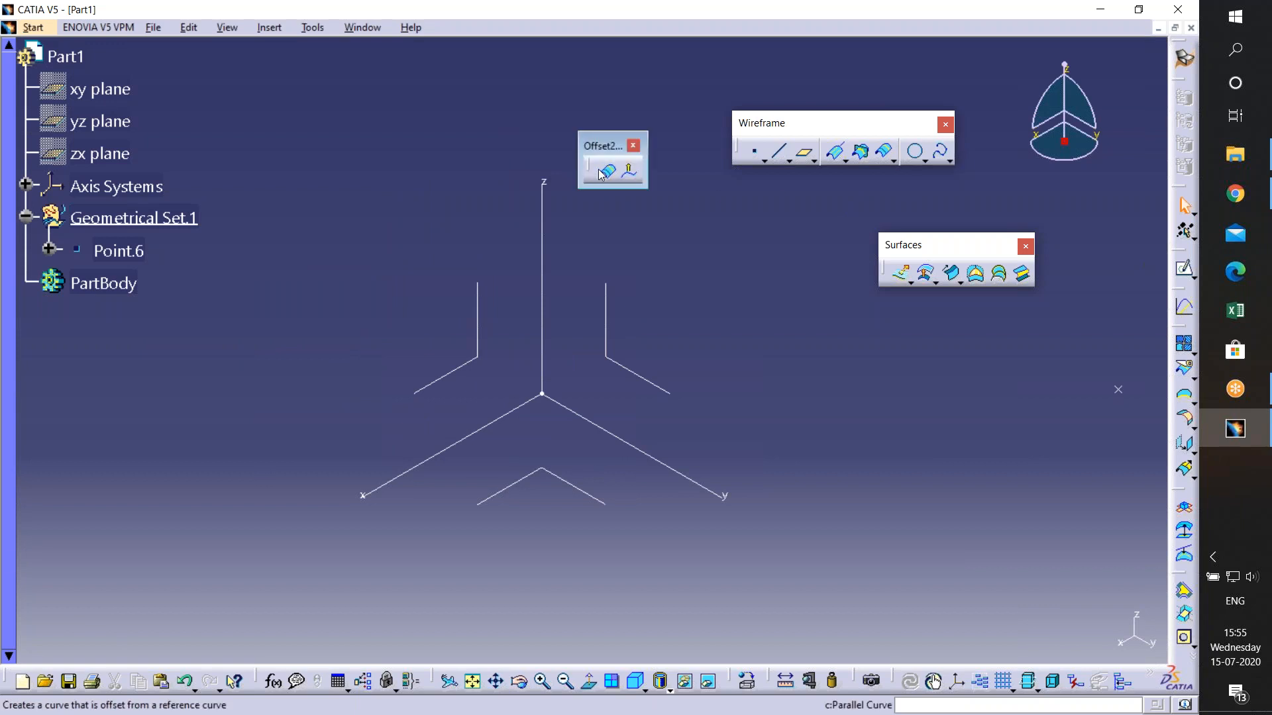
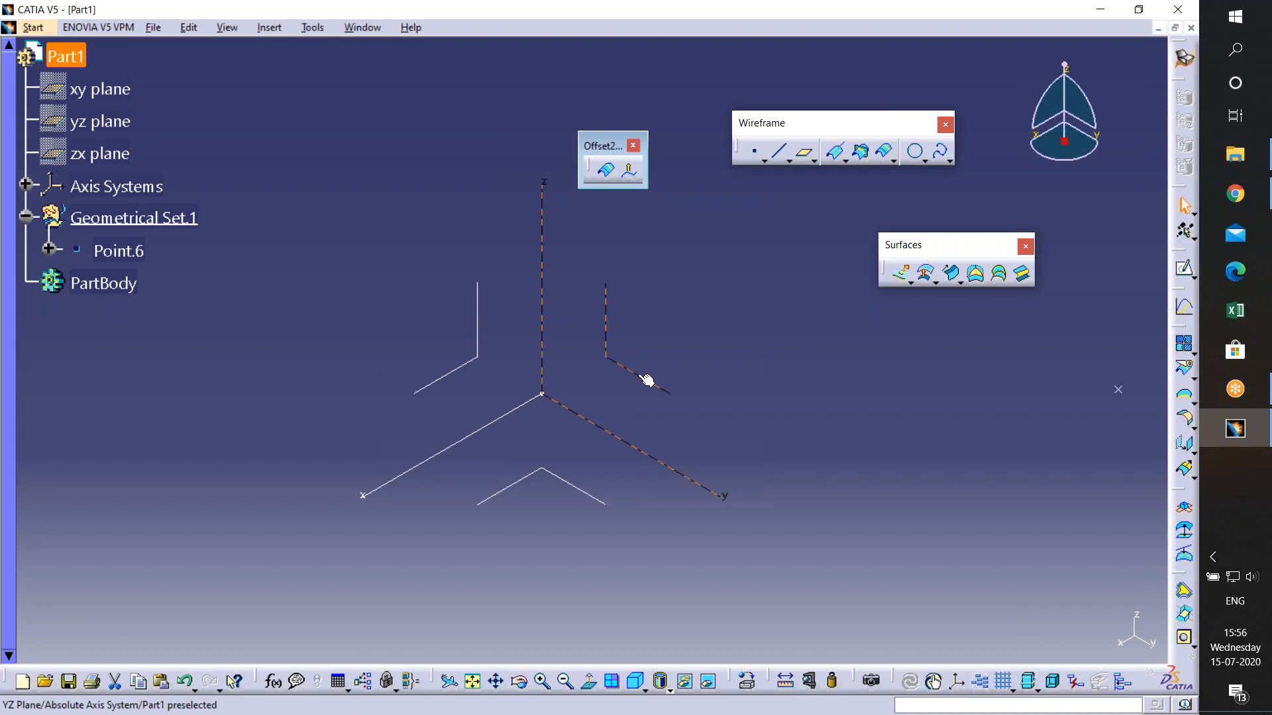
- Sketch a four-point spline on the YZ plane ending at about H 67 mm, V 18 mm, and extrude it 20 mm into a surface
click(646, 379)
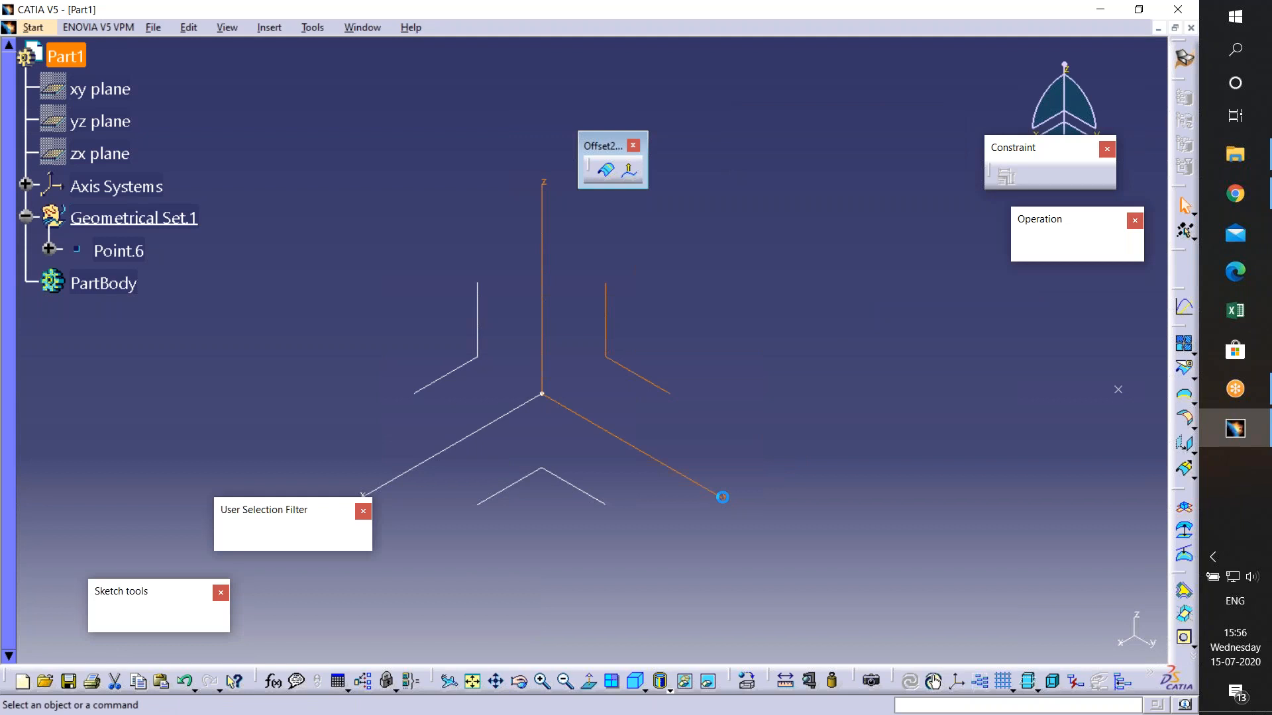
click(1184, 388)
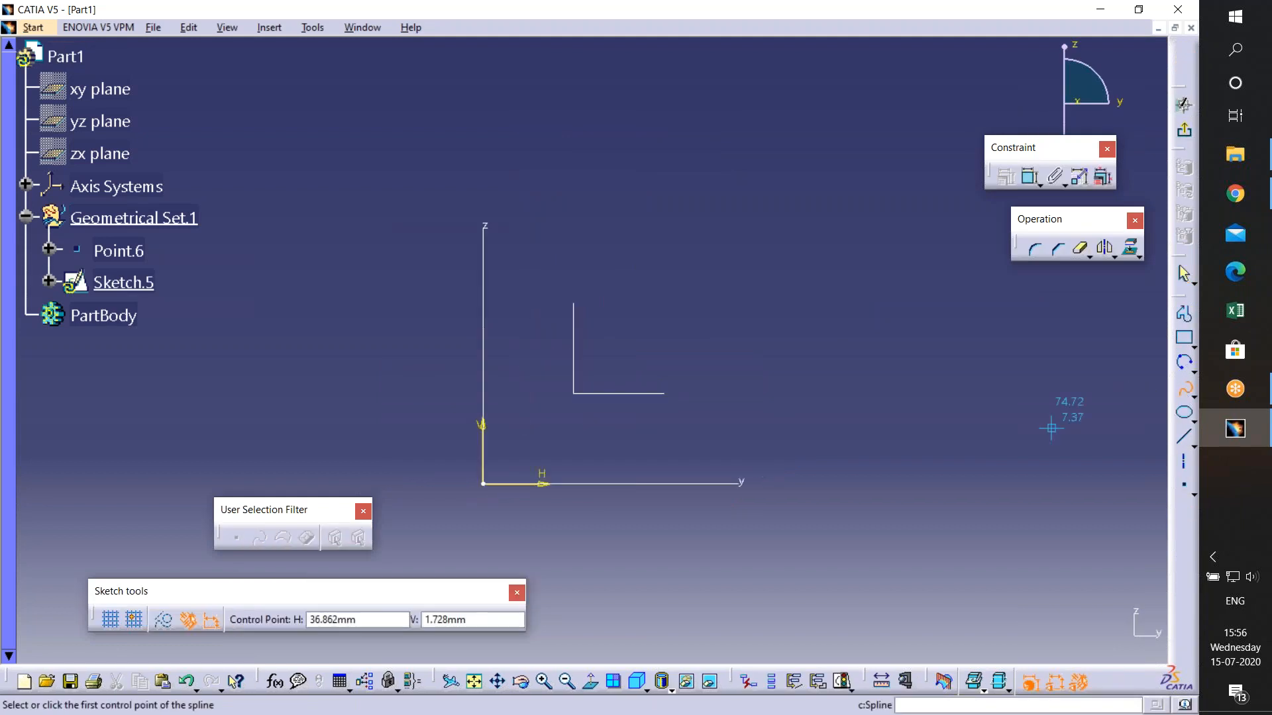
click(509, 437)
click(635, 282)
click(877, 403)
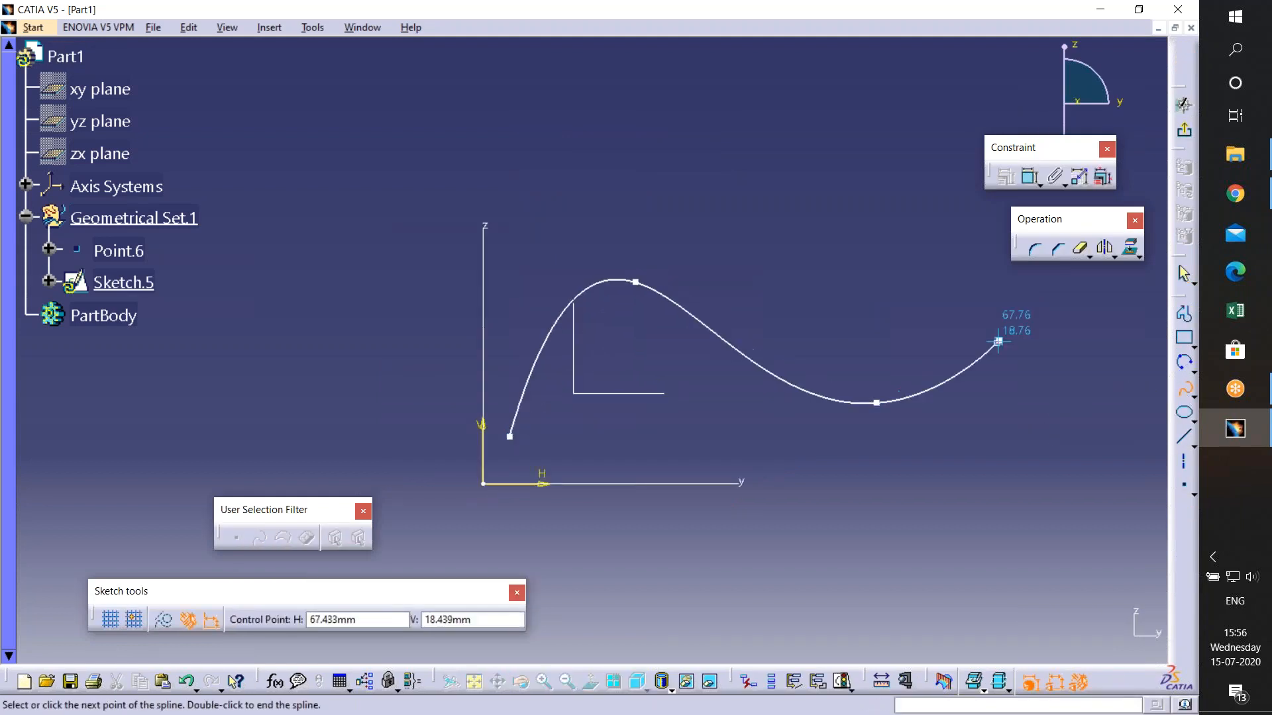
click(996, 343)
click(1184, 105)
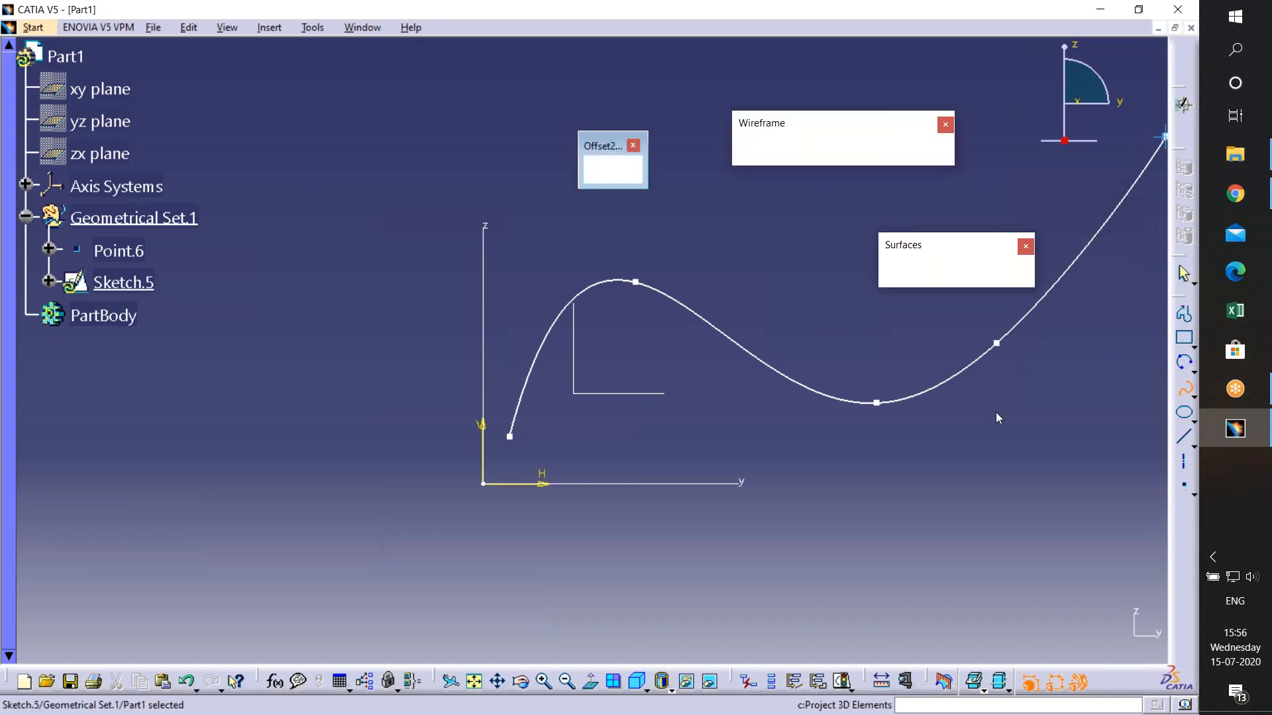
click(900, 273)
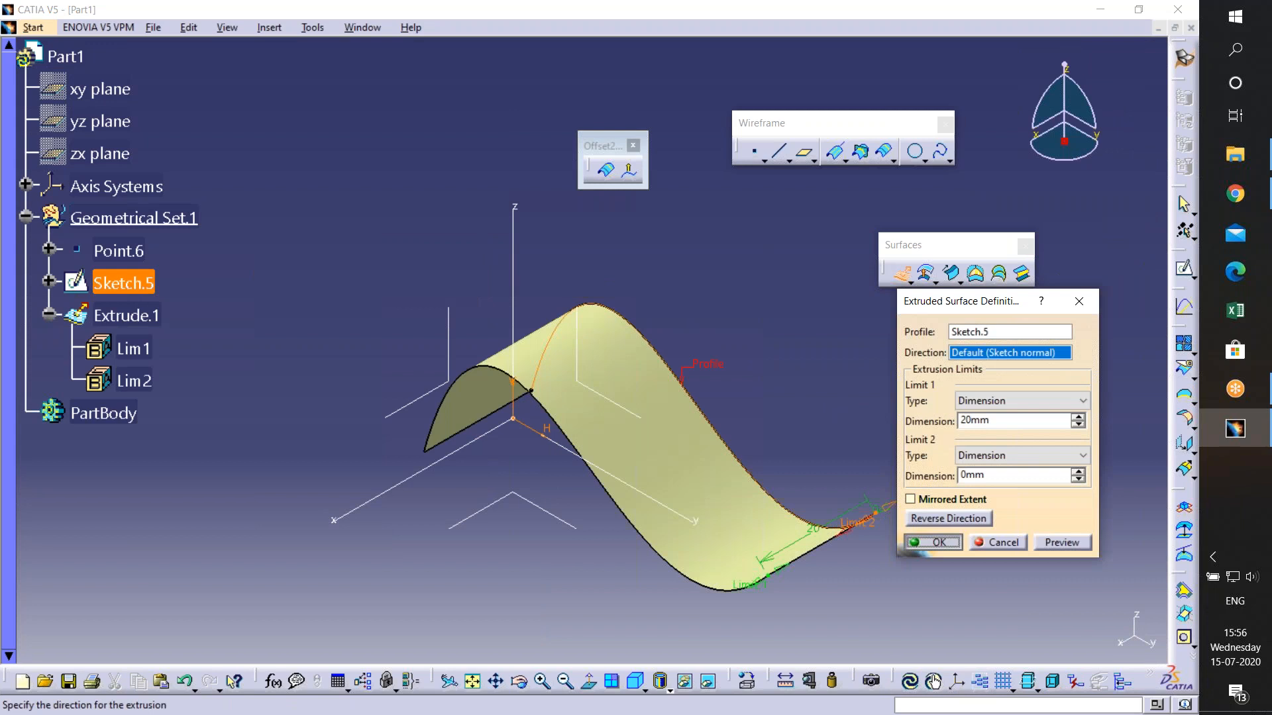
click(923, 542)
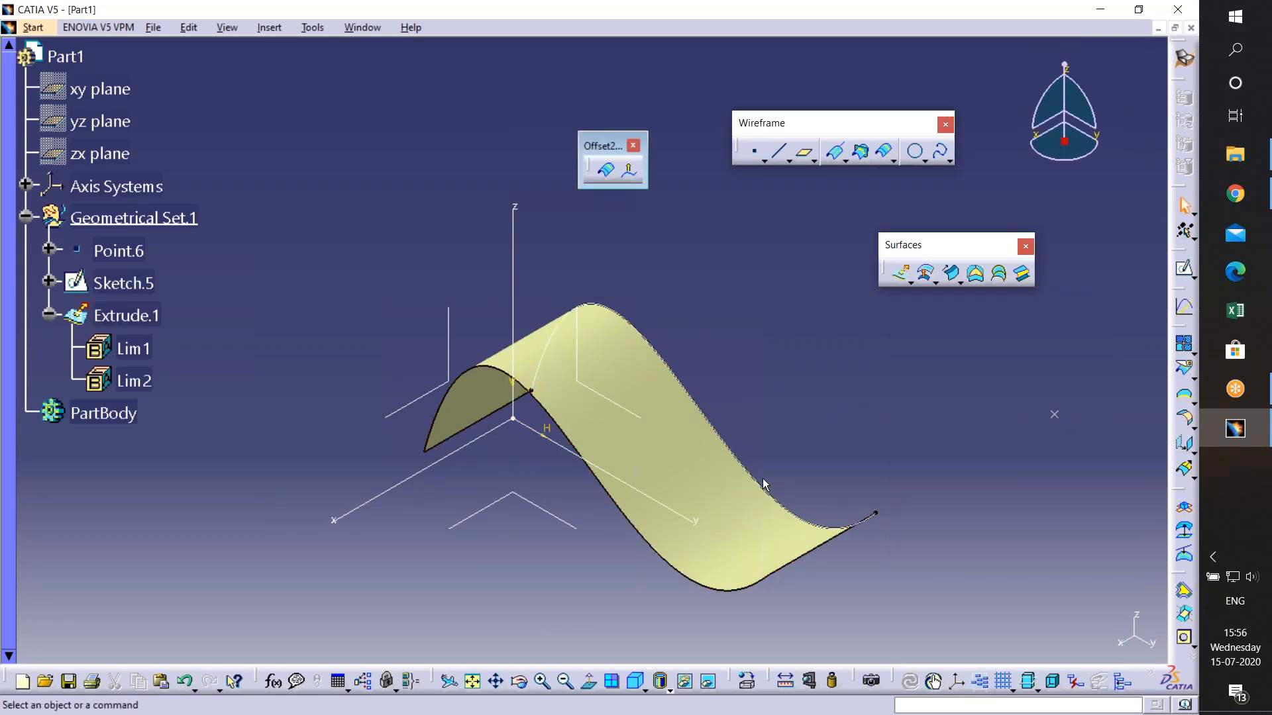
- Start a parallel curve from the spline sketch, using the extruded surface as its support
click(608, 180)
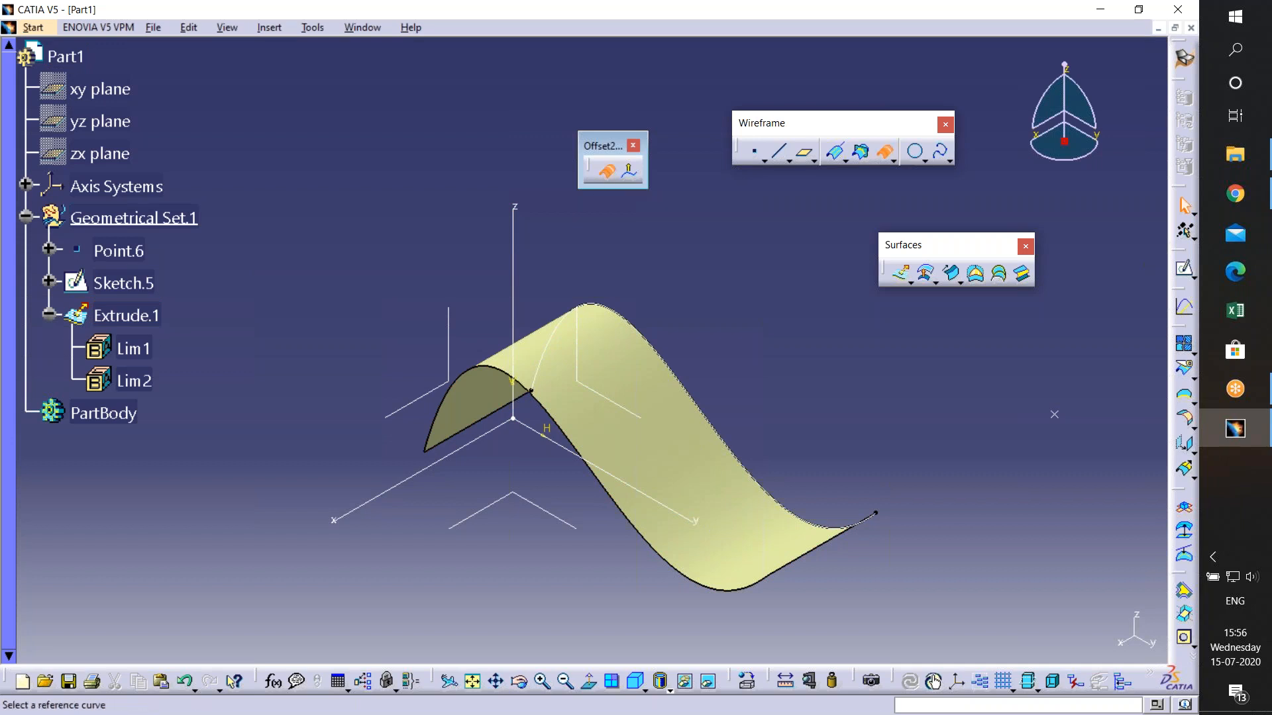
click(688, 382)
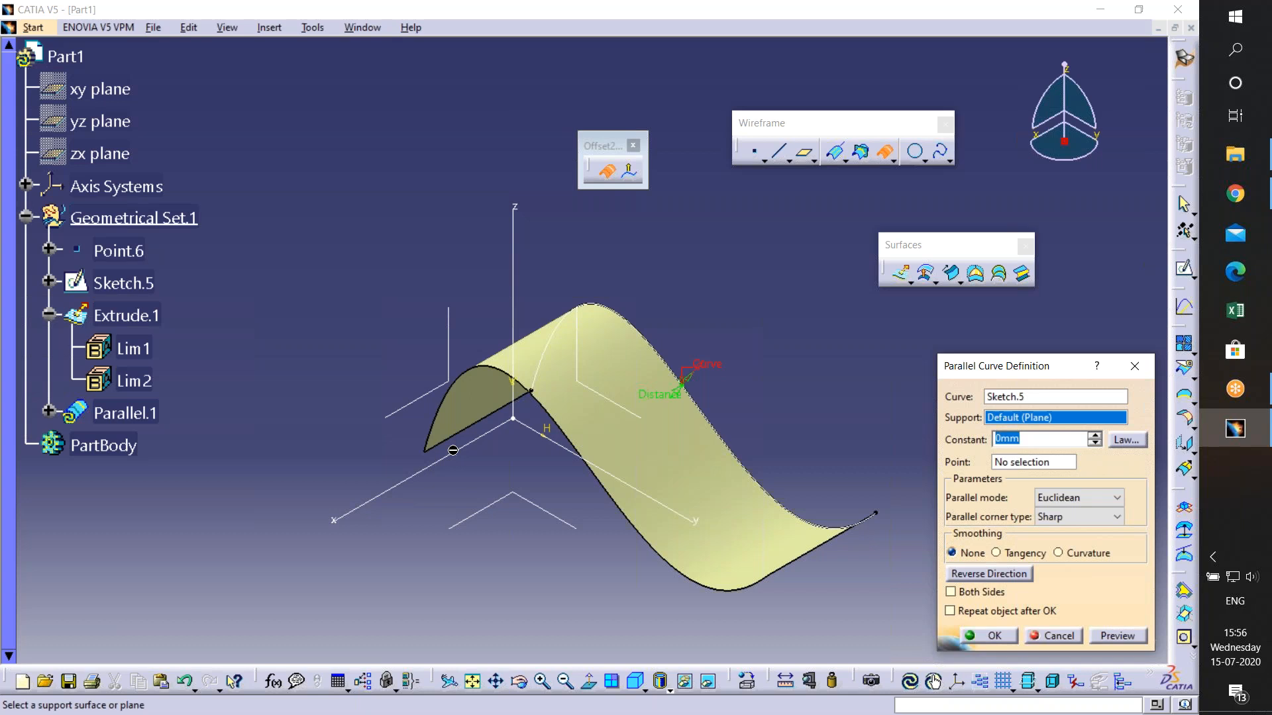
click(718, 517)
middle_drag(678, 477, 729, 569)
middle_drag(726, 487, 708, 290)
middle_drag(670, 420, 698, 448)
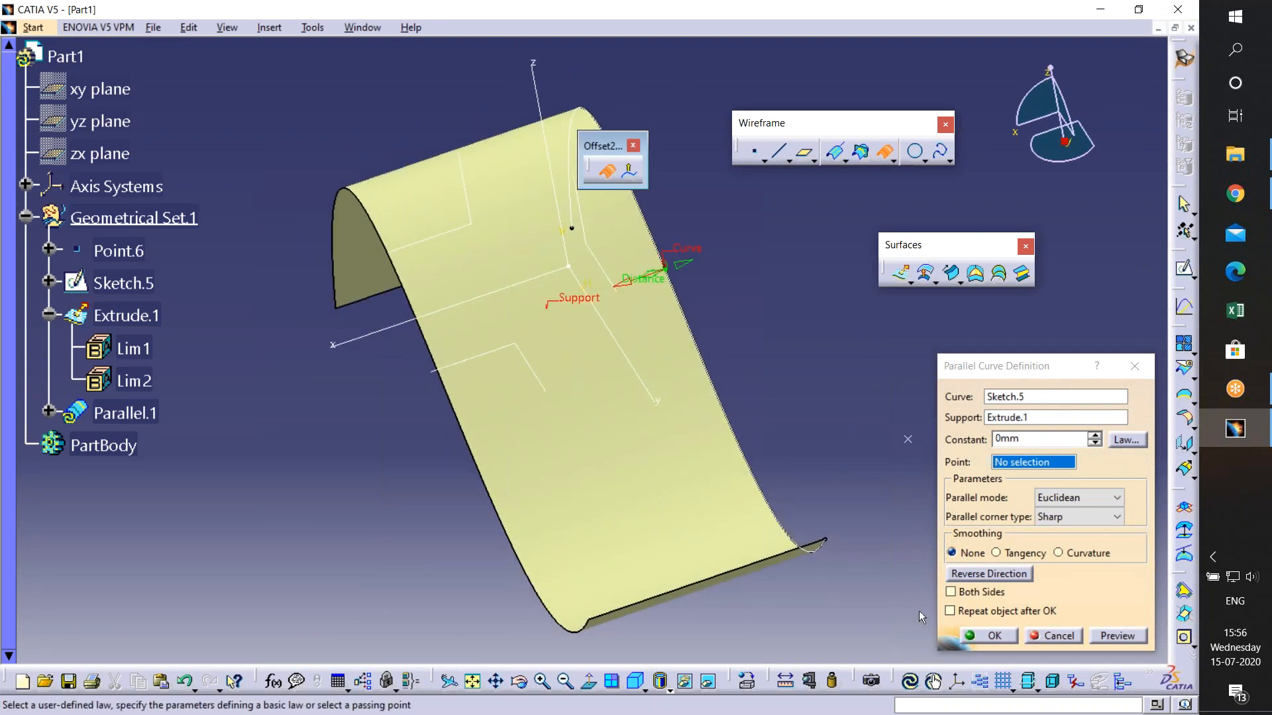
- Set the parallel curve's constant offset to 21 mm and try to preview it
click(1095, 435)
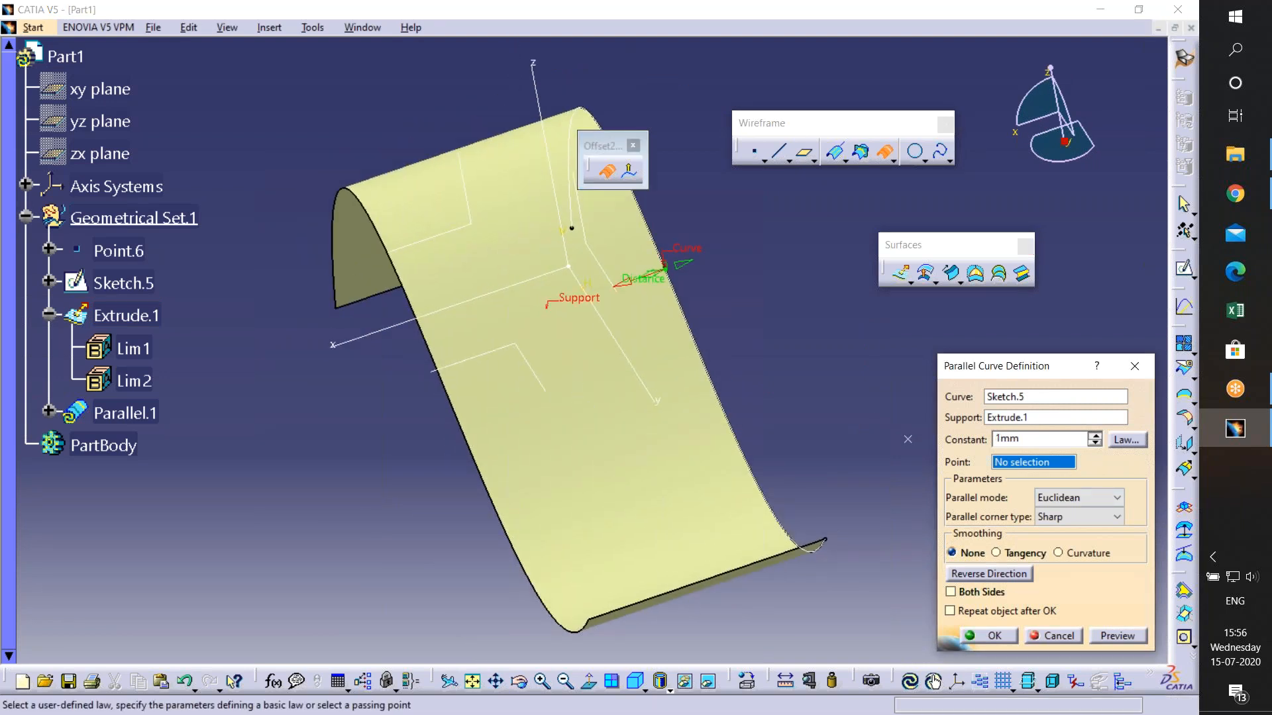
click(1095, 435)
click(1095, 435)
click(1095, 435)
click(1095, 435)
click(1118, 636)
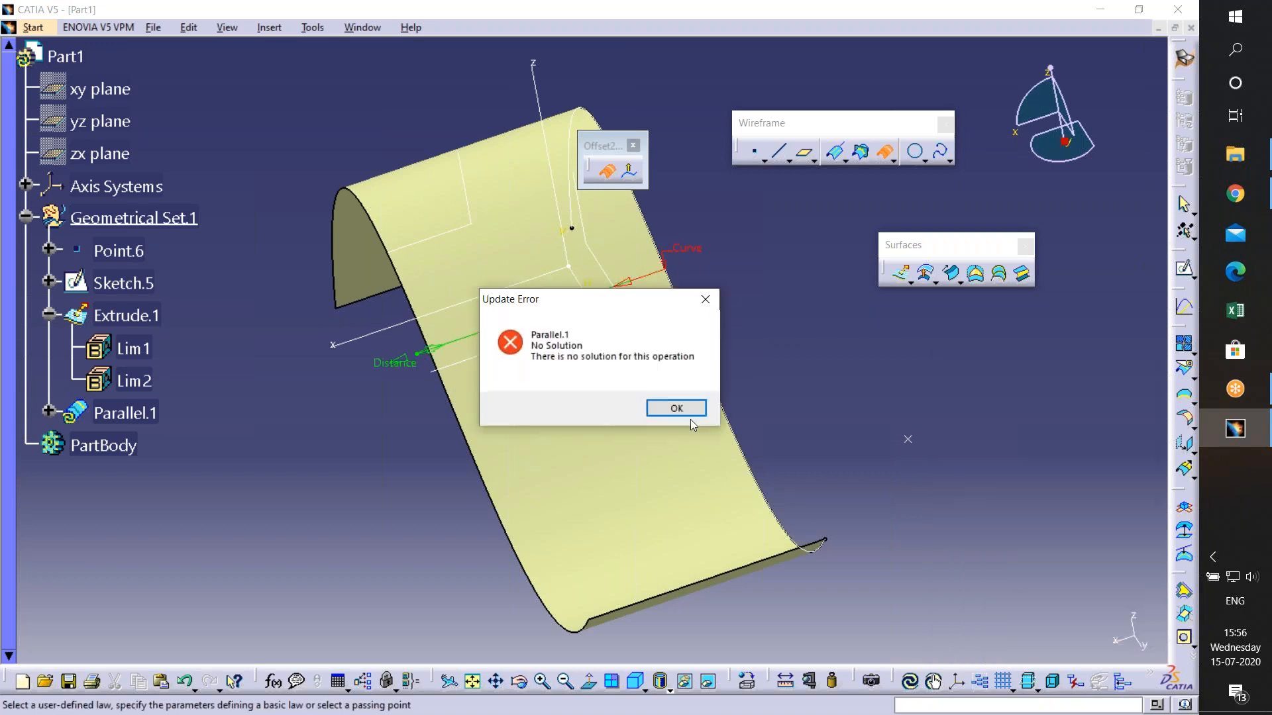
click(671, 407)
middle_drag(589, 476, 661, 331)
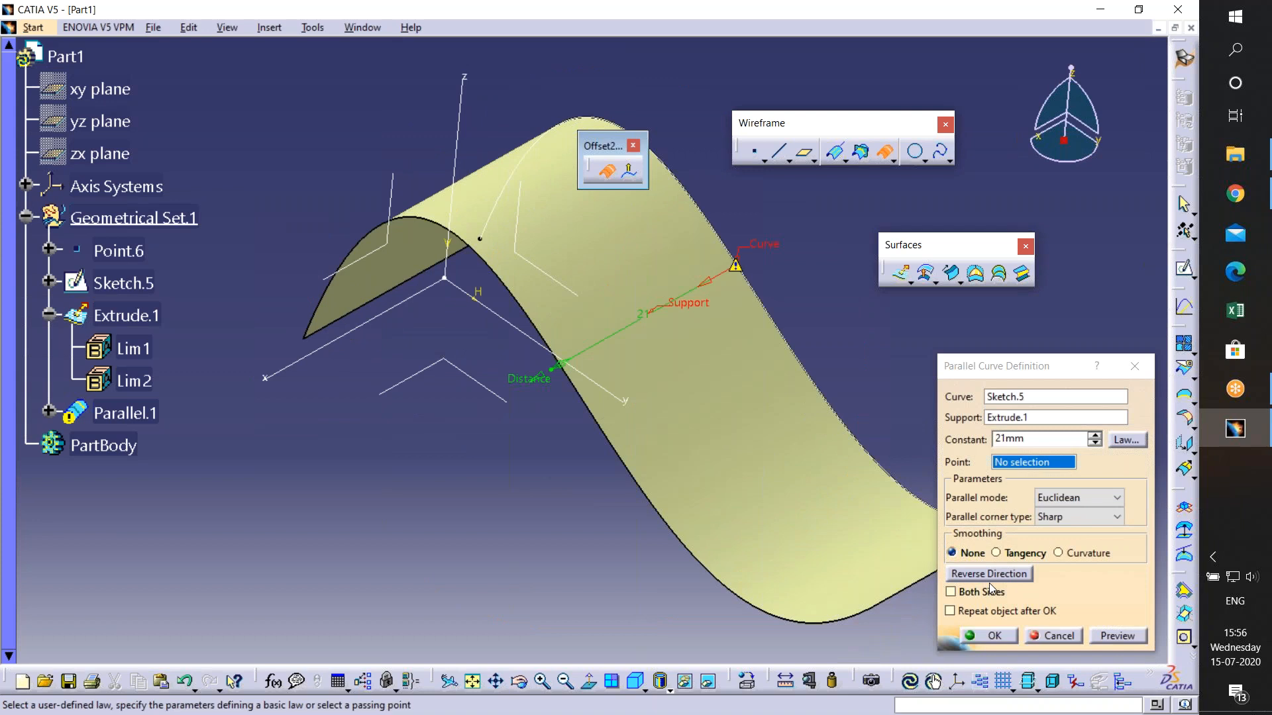
- Cancel the open parallel curve definition with the 21 mm offset
click(1050, 467)
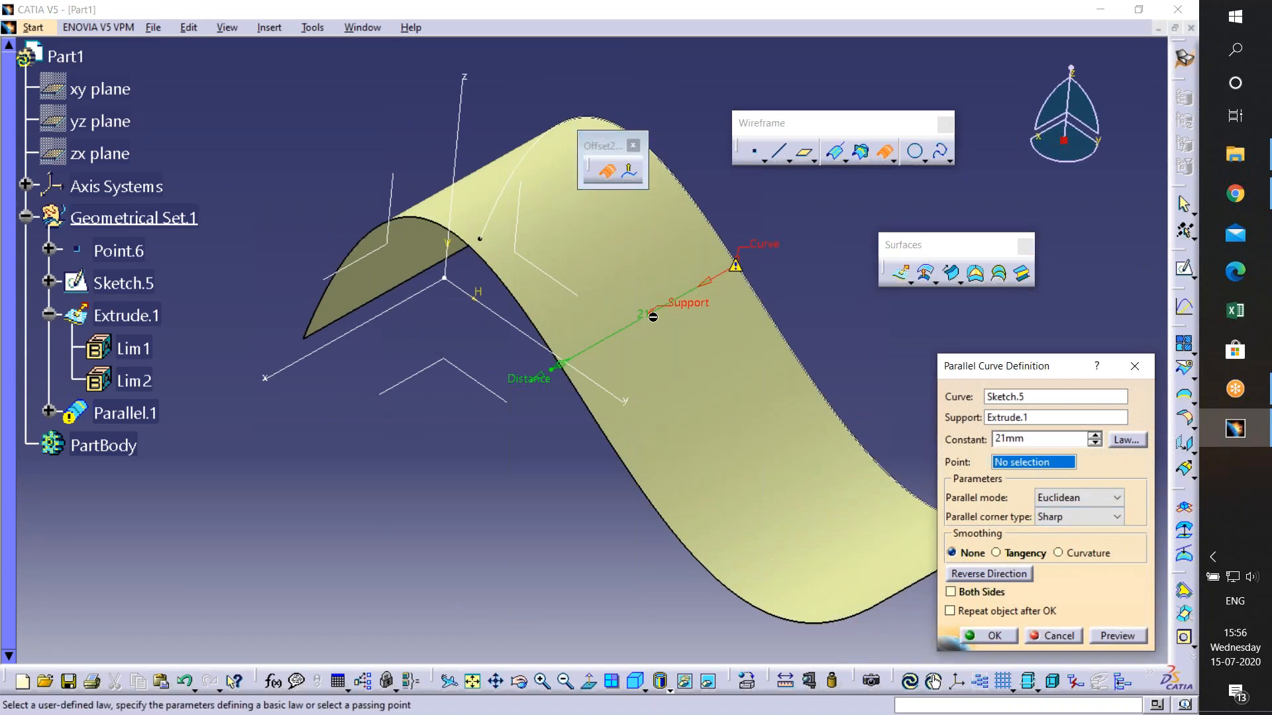
middle_drag(648, 314, 567, 318)
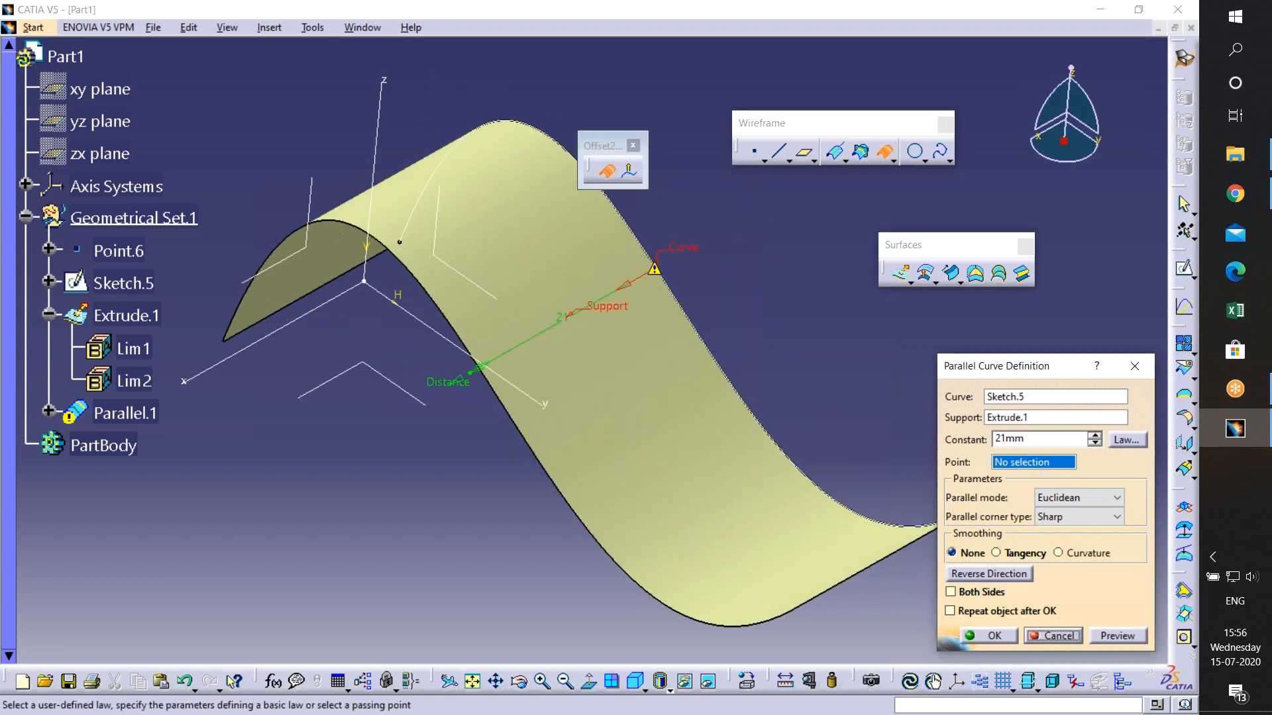
click(1053, 636)
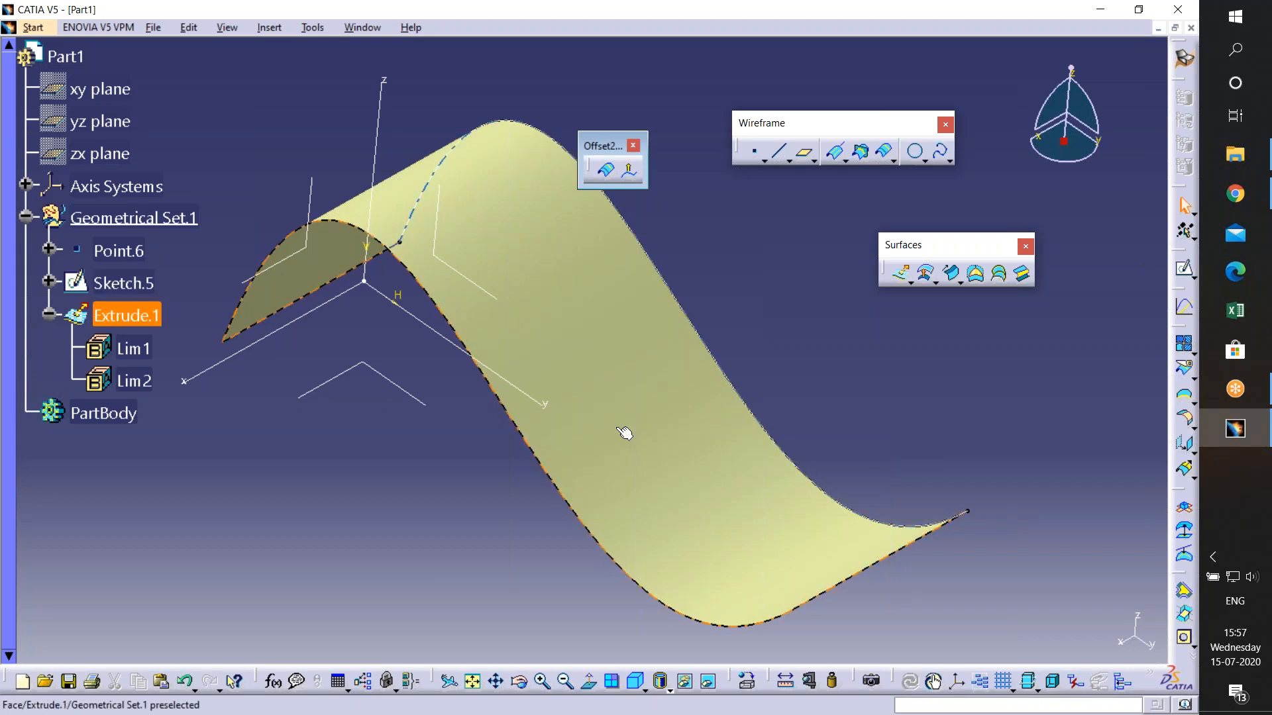
- Create a point on the extruded surface, about 7 mm from the surface's default middle reference
click(755, 151)
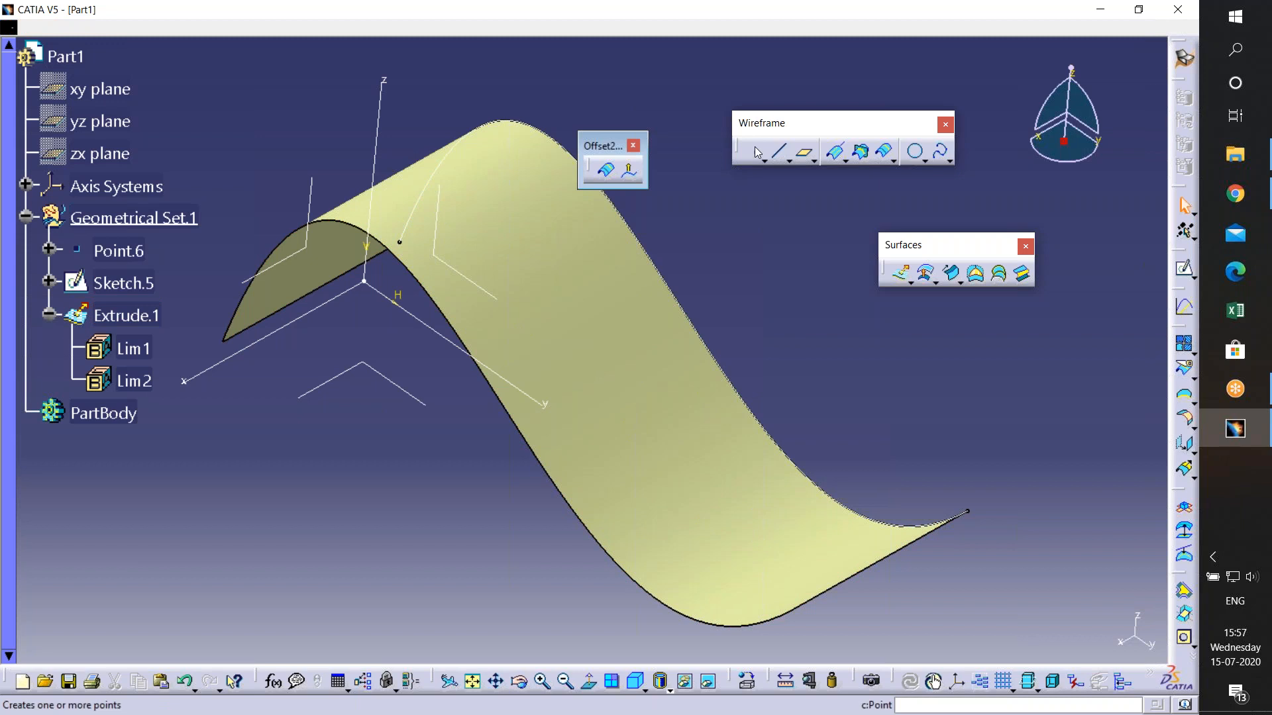
click(1063, 503)
click(1047, 558)
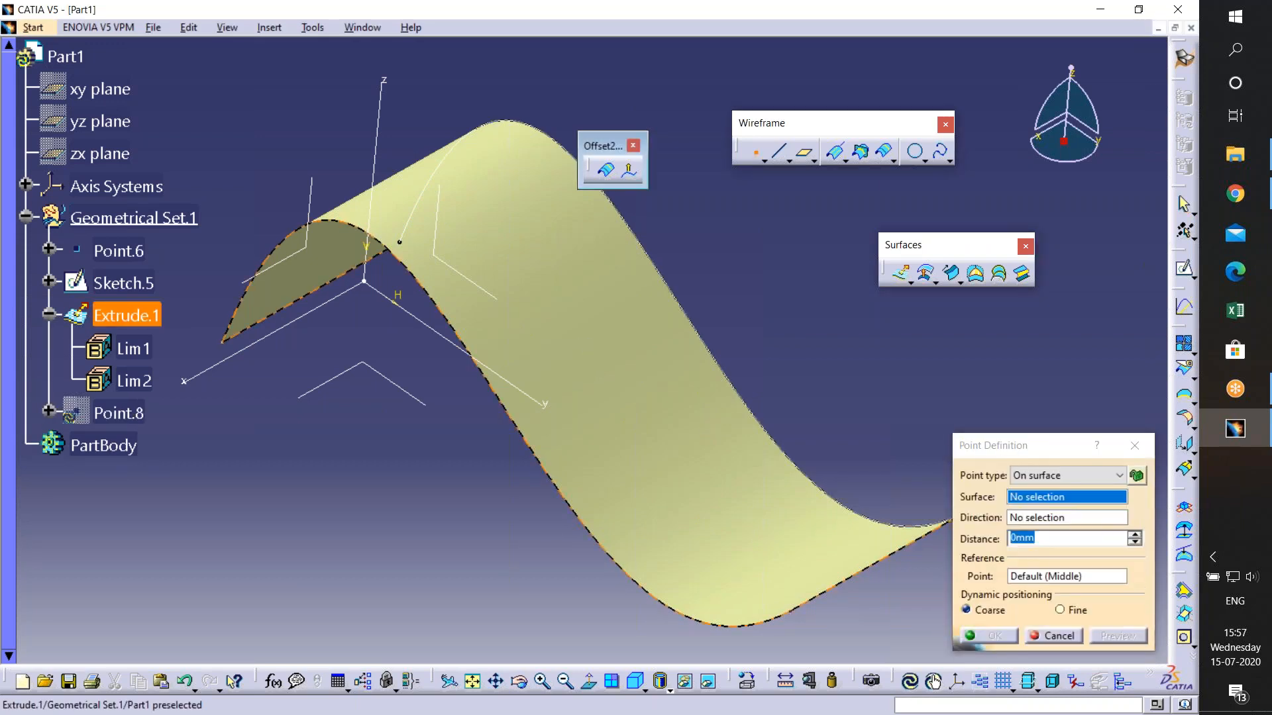
click(567, 317)
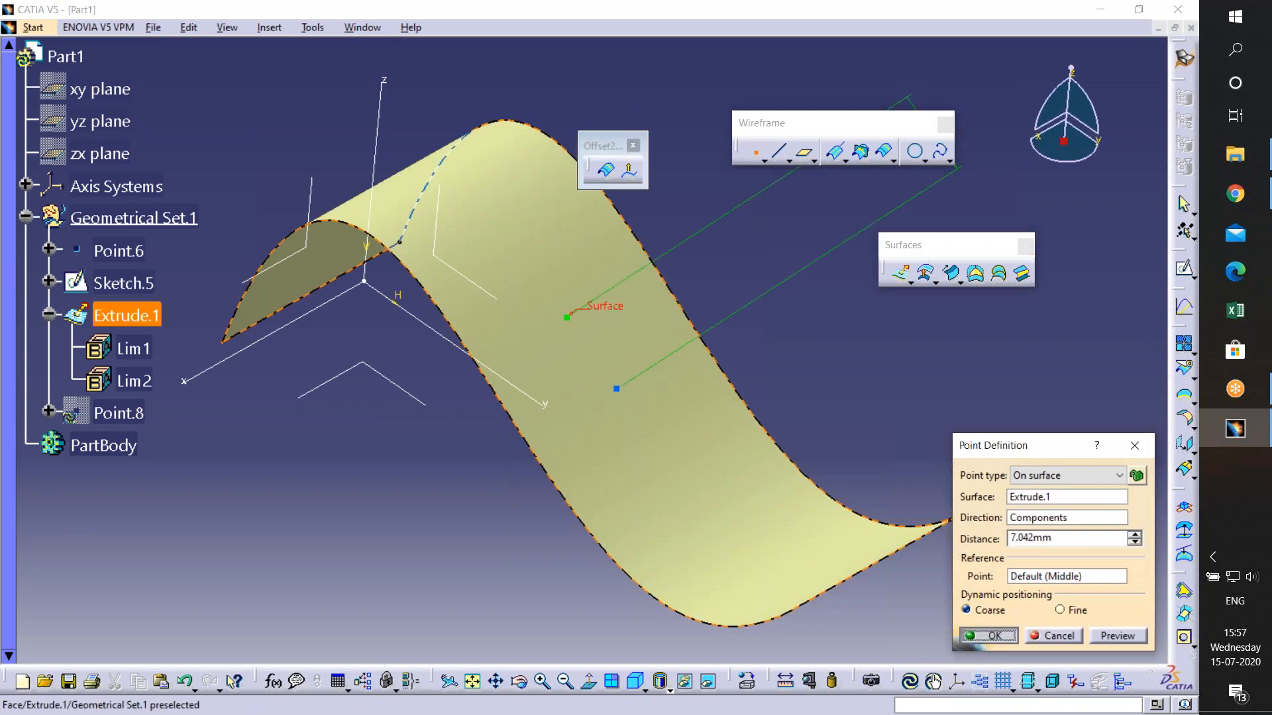
click(989, 636)
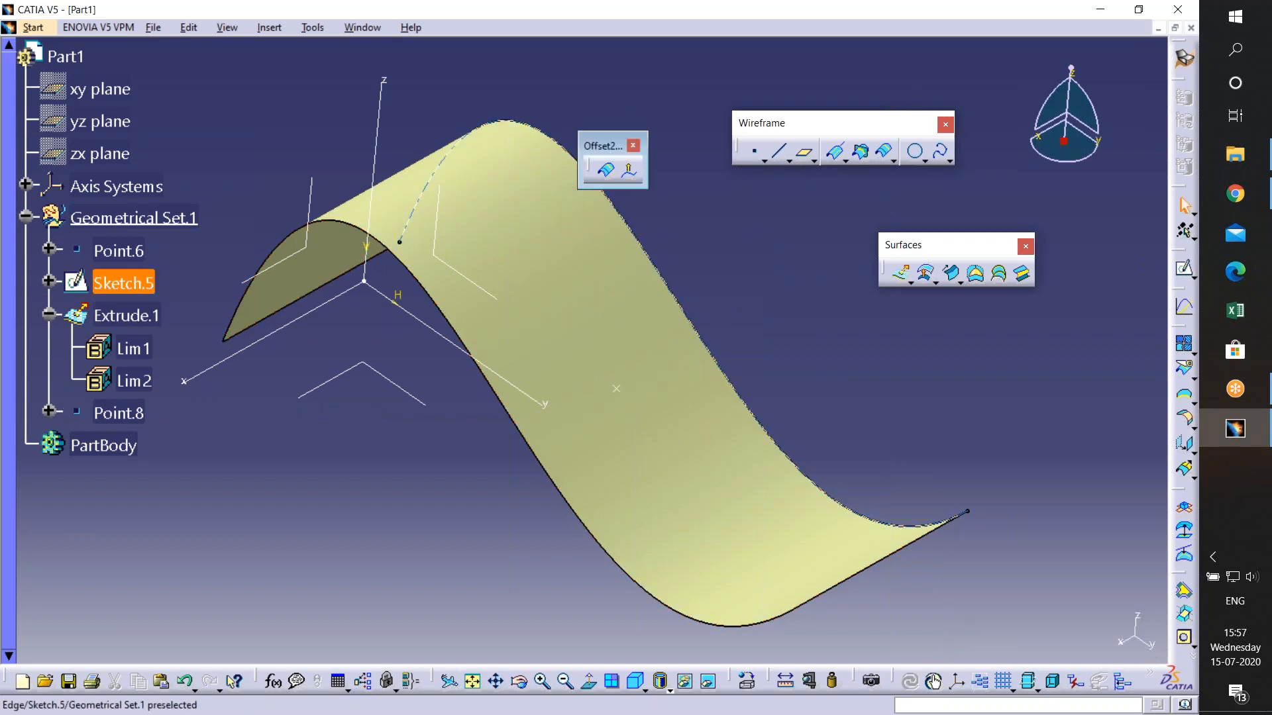
- Create a parallel curve from the spline sketch on the extruded surface, passing through the new surface point
click(606, 172)
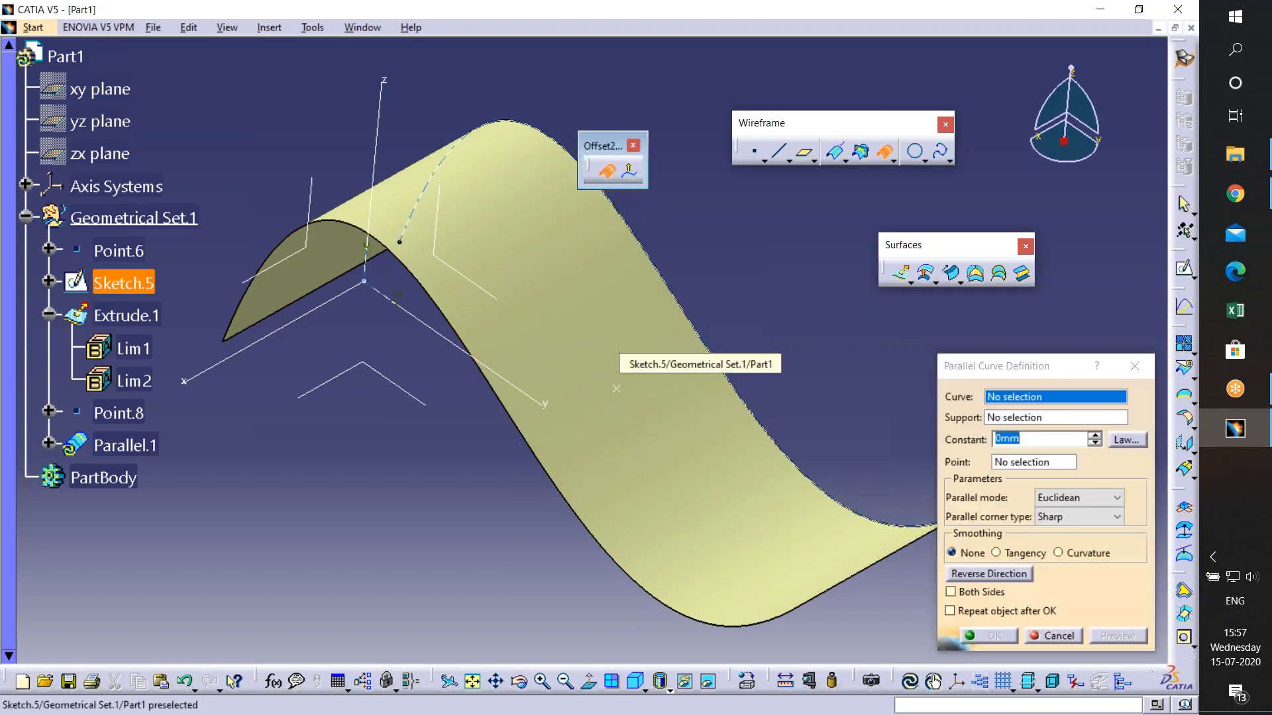
click(616, 389)
click(623, 392)
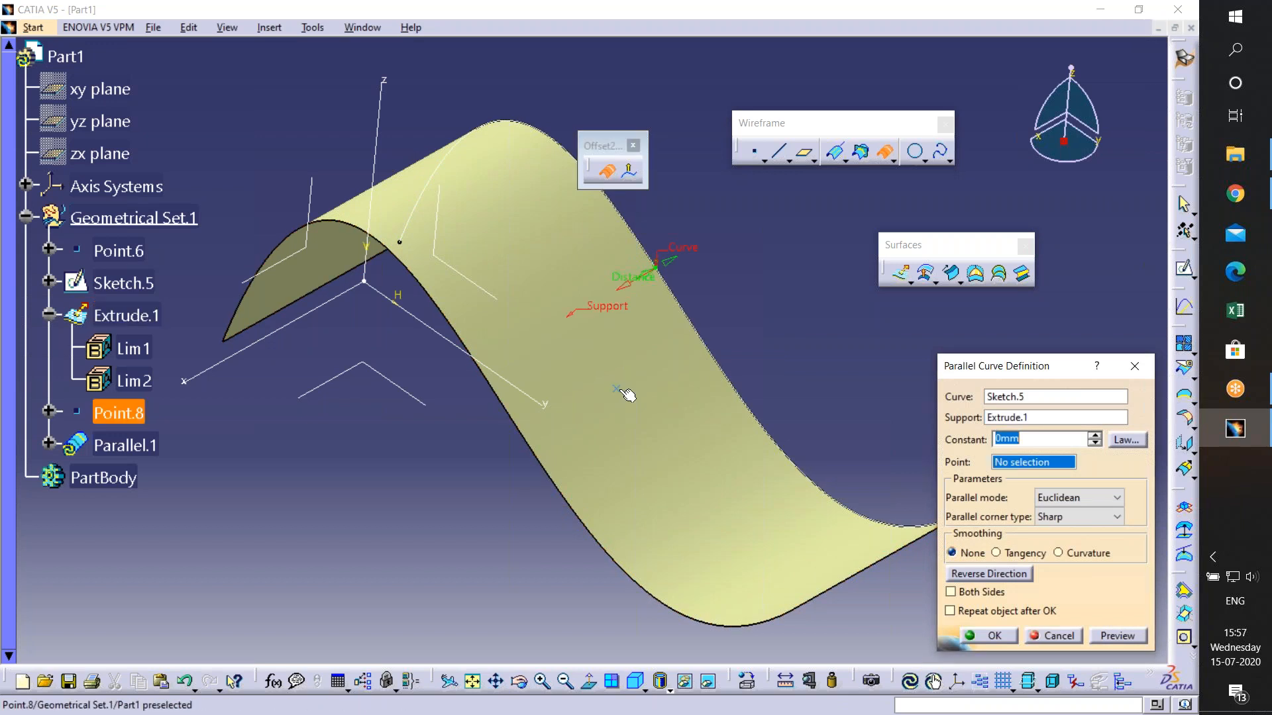
click(626, 394)
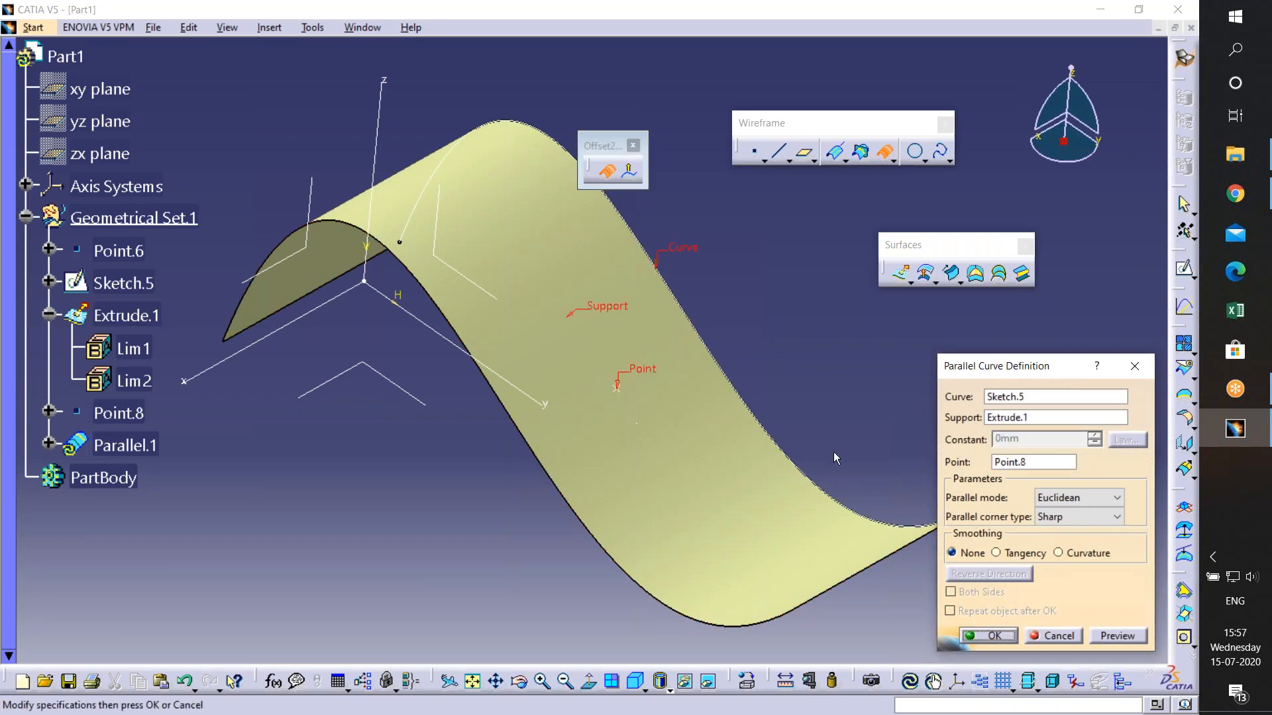
click(1105, 637)
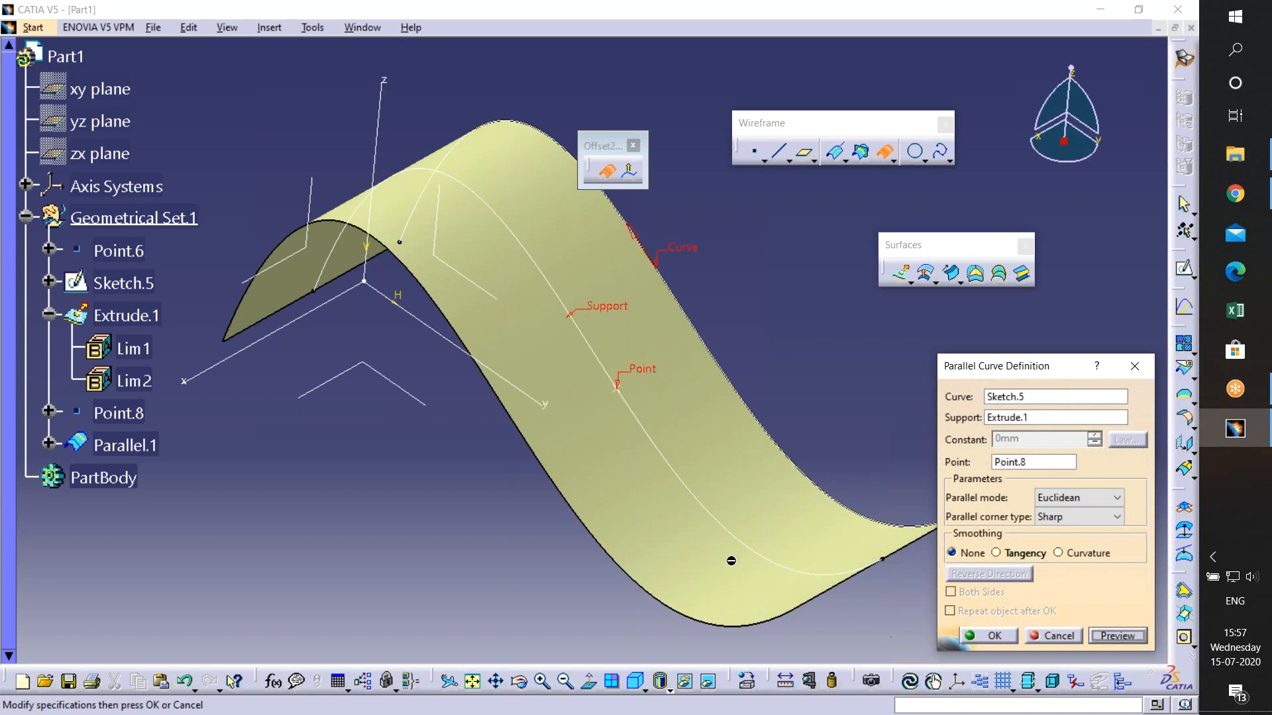
mouse_move(641, 480)
middle_down()
mouse_move(626, 420)
mouse_move(628, 478)
middle_up()
key(Return)
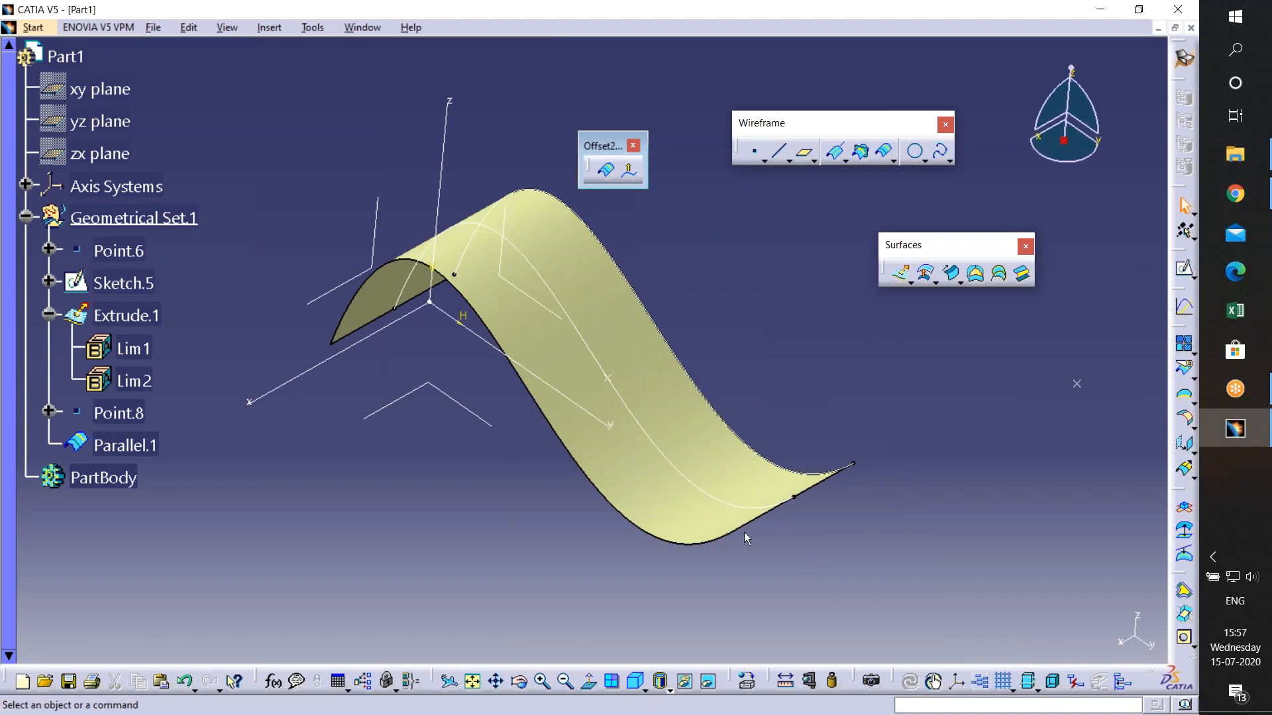
- Create a 3D curve offset of the parallel curve with the X axis as pulling direction and a 7 mm offset
middle_drag(761, 536, 853, 661)
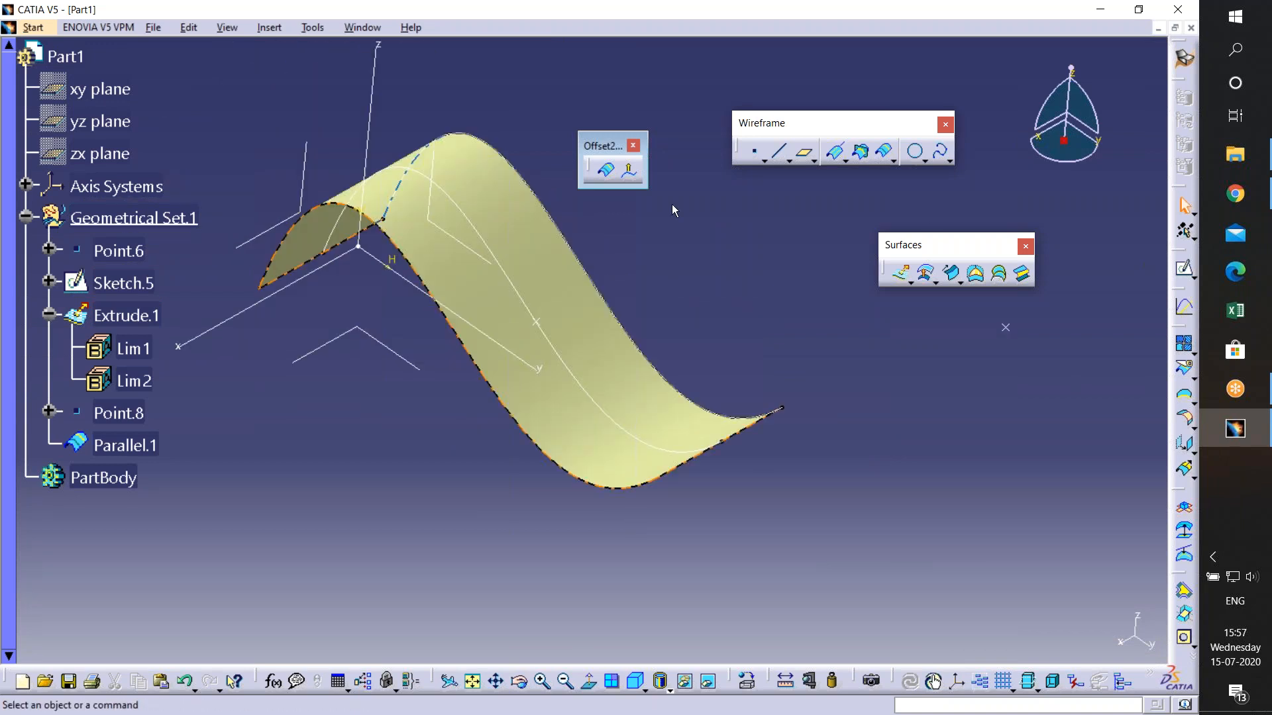
click(629, 173)
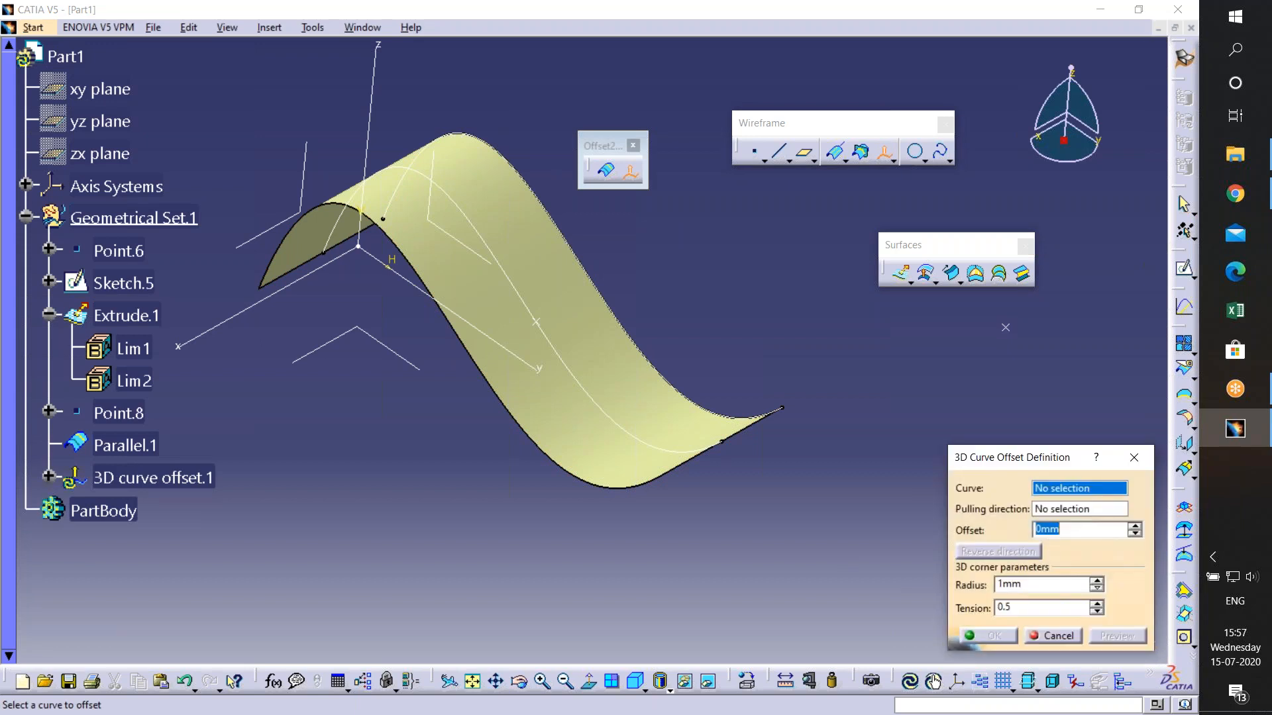
click(631, 436)
middle_drag(272, 294, 372, 354)
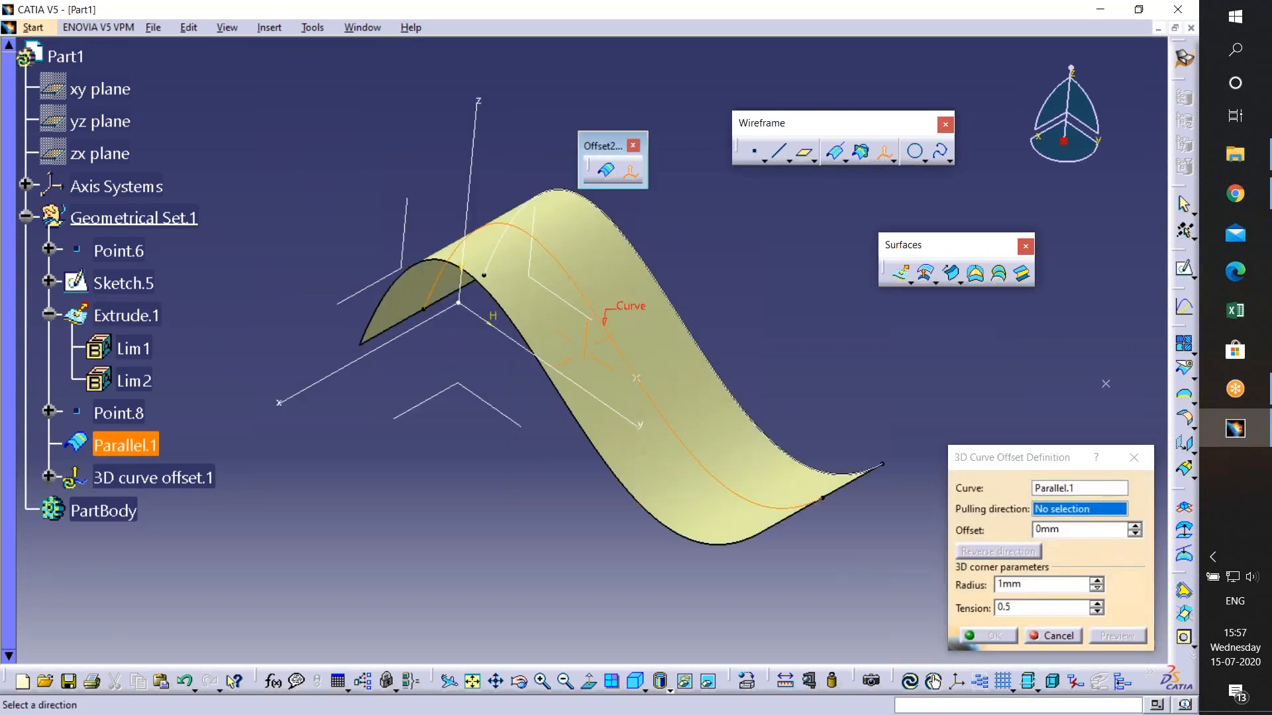
click(384, 356)
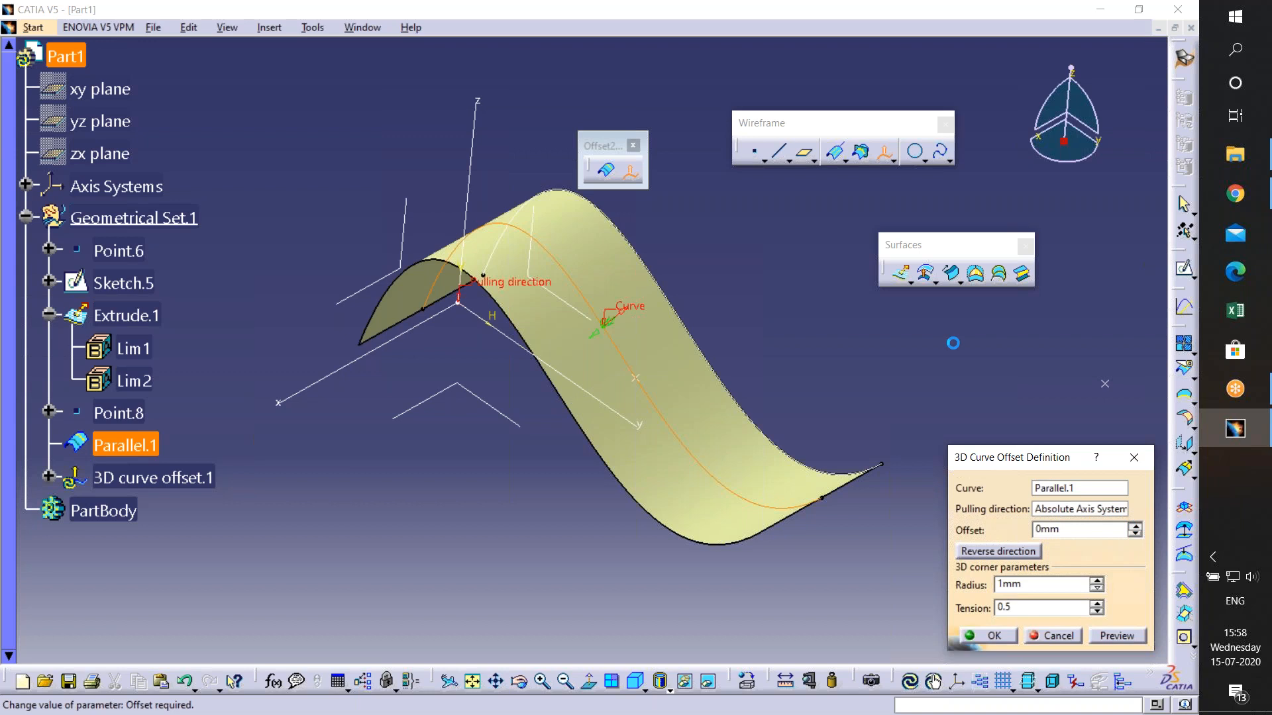
click(1134, 526)
click(1135, 527)
click(1135, 527)
click(1136, 526)
click(1136, 526)
click(1135, 527)
click(1136, 527)
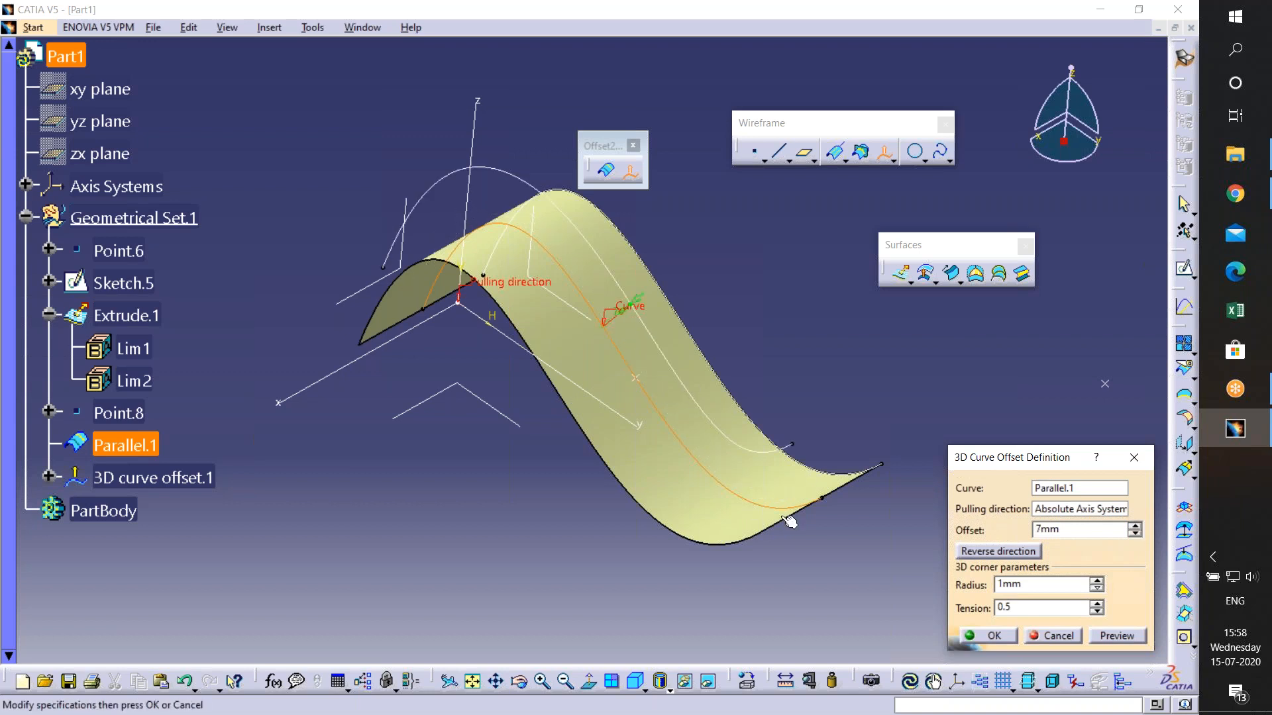
click(999, 636)
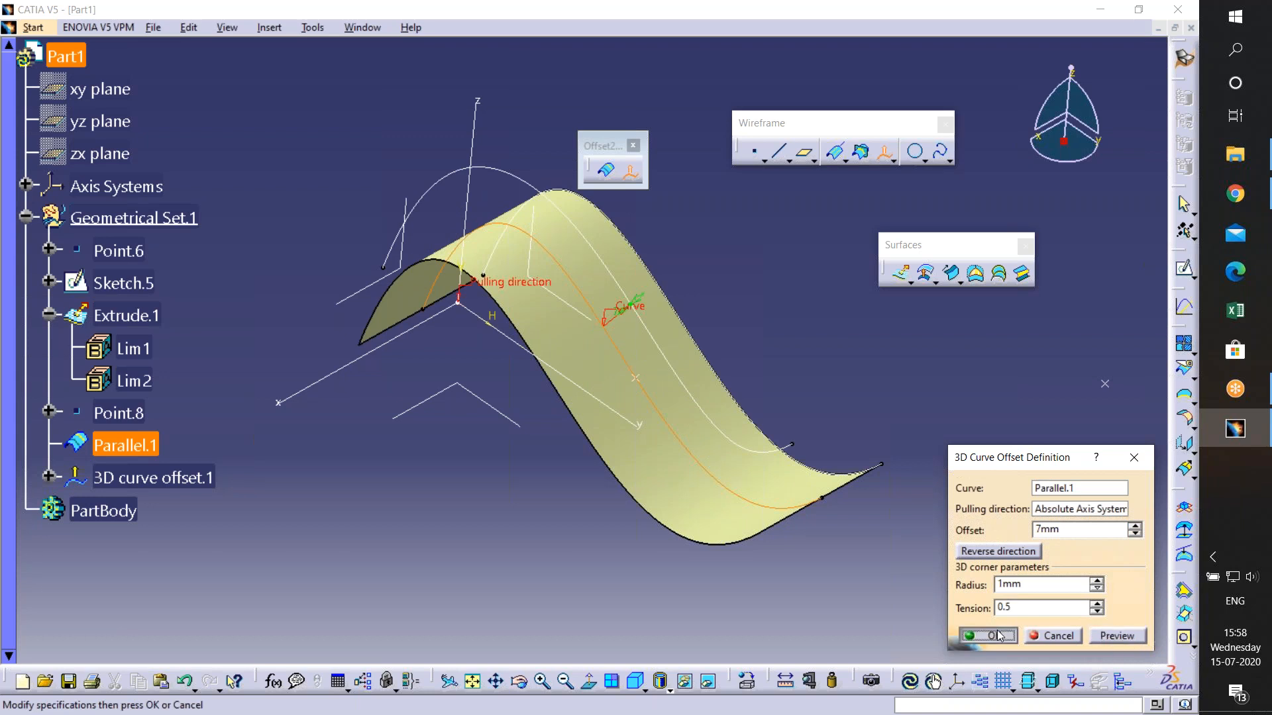
- Try a 20 mm surface extrusion of the offset curve along the X axis, cancel it and undo the 3D curve offset
click(903, 281)
click(629, 294)
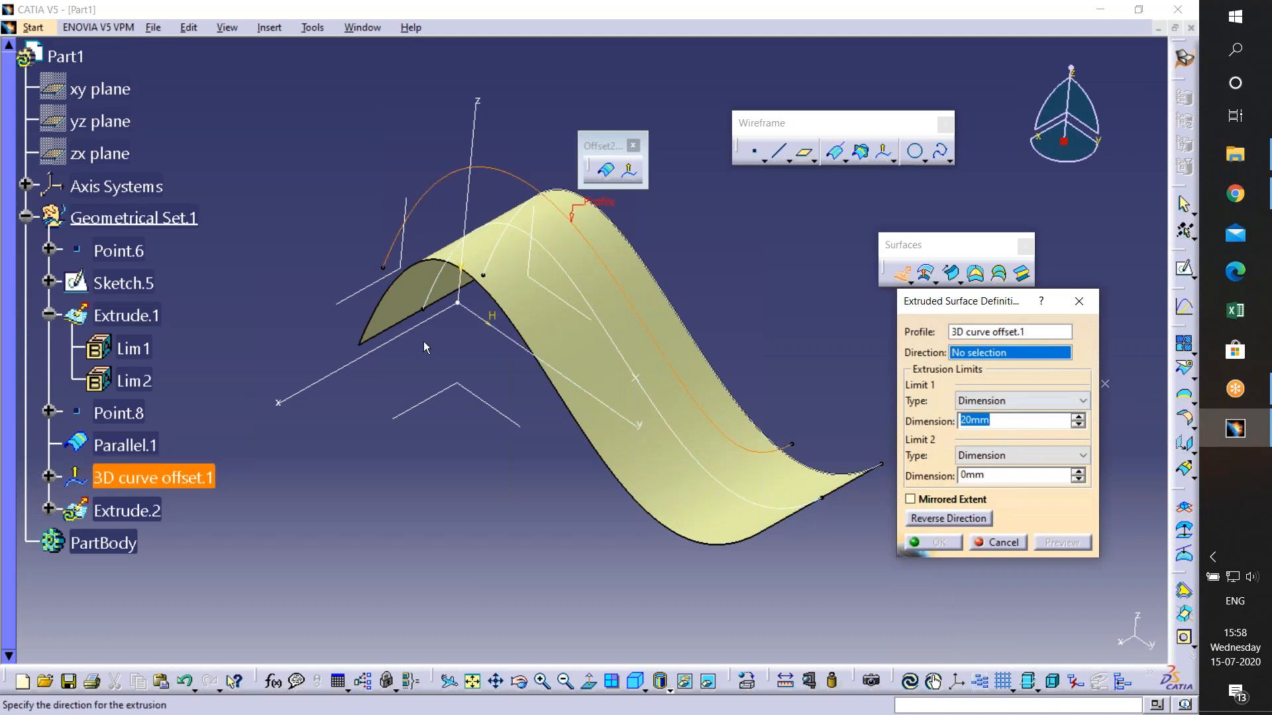
click(392, 344)
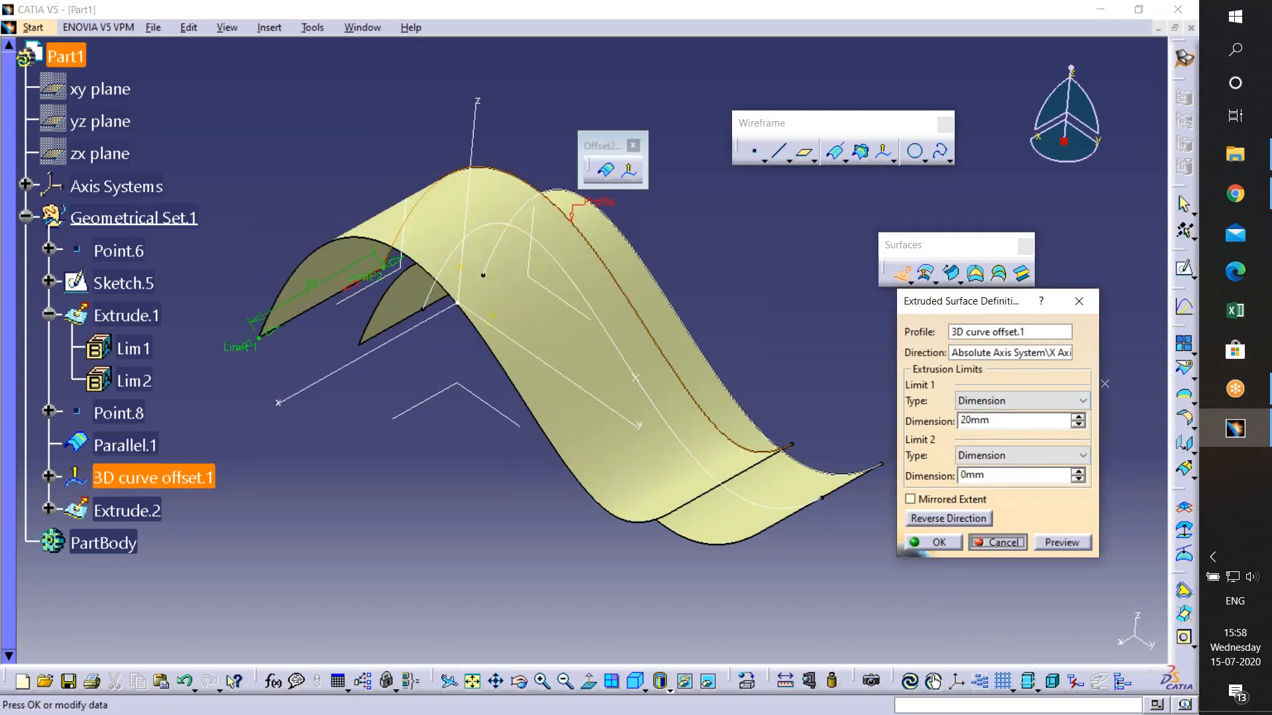
click(997, 543)
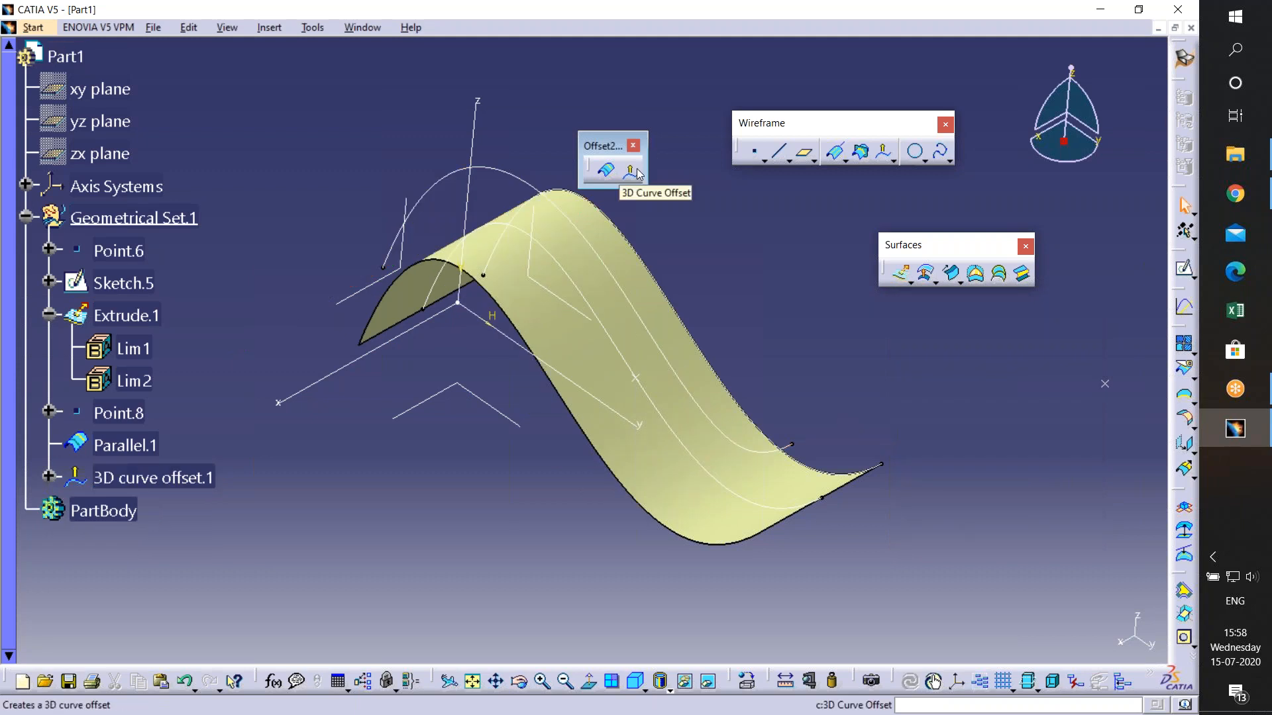
key(ctrl+z)
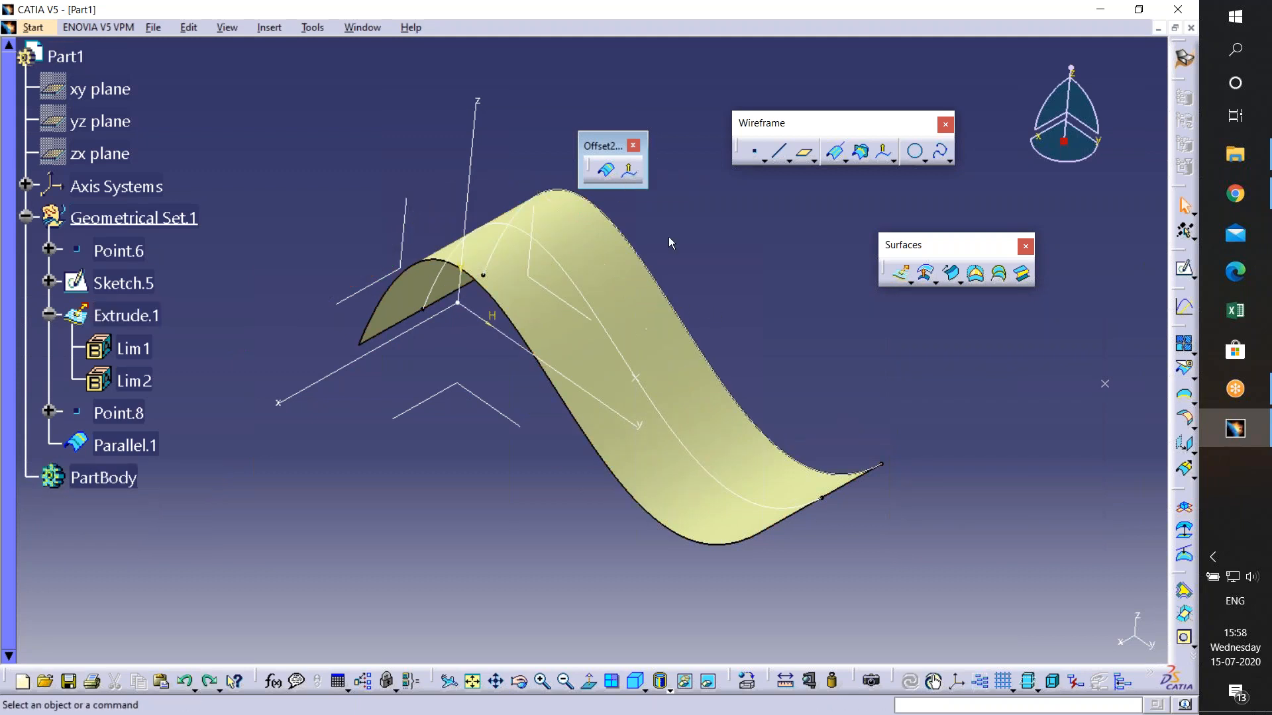
- Create a 3D curve offset of the parallel curve with the X axis as pulling direction and a 6 mm offset
click(630, 172)
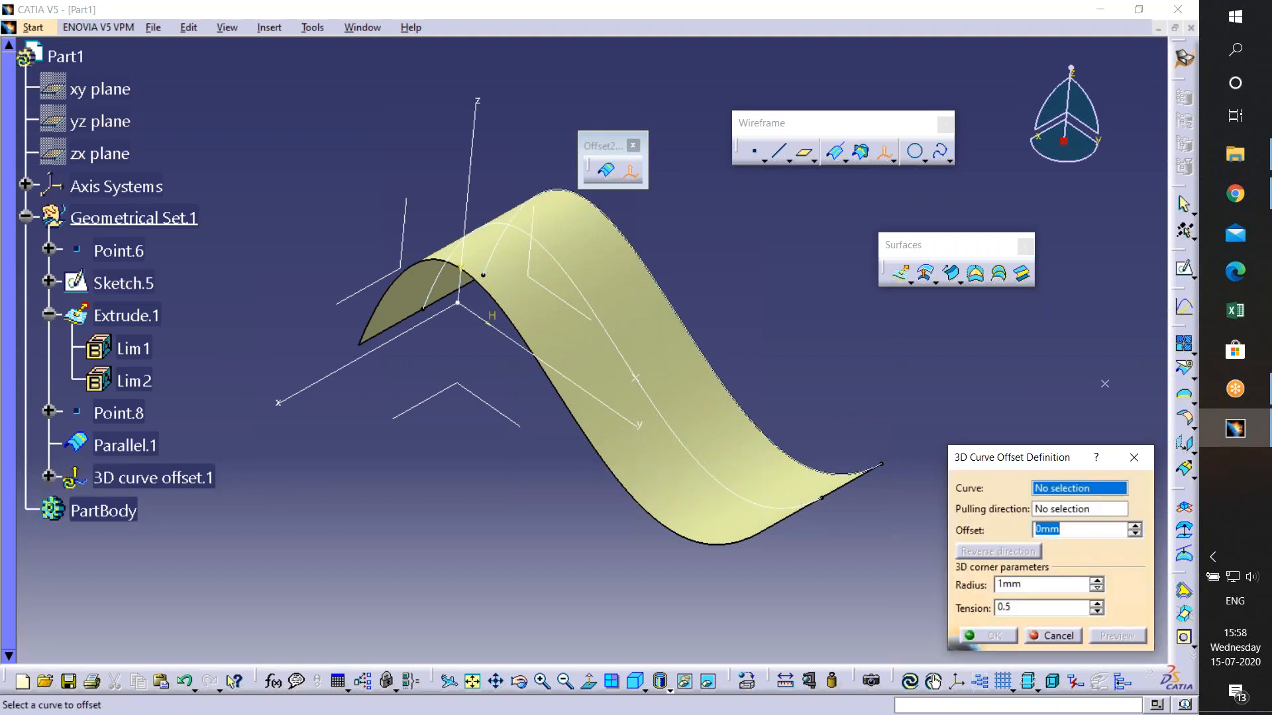
click(687, 444)
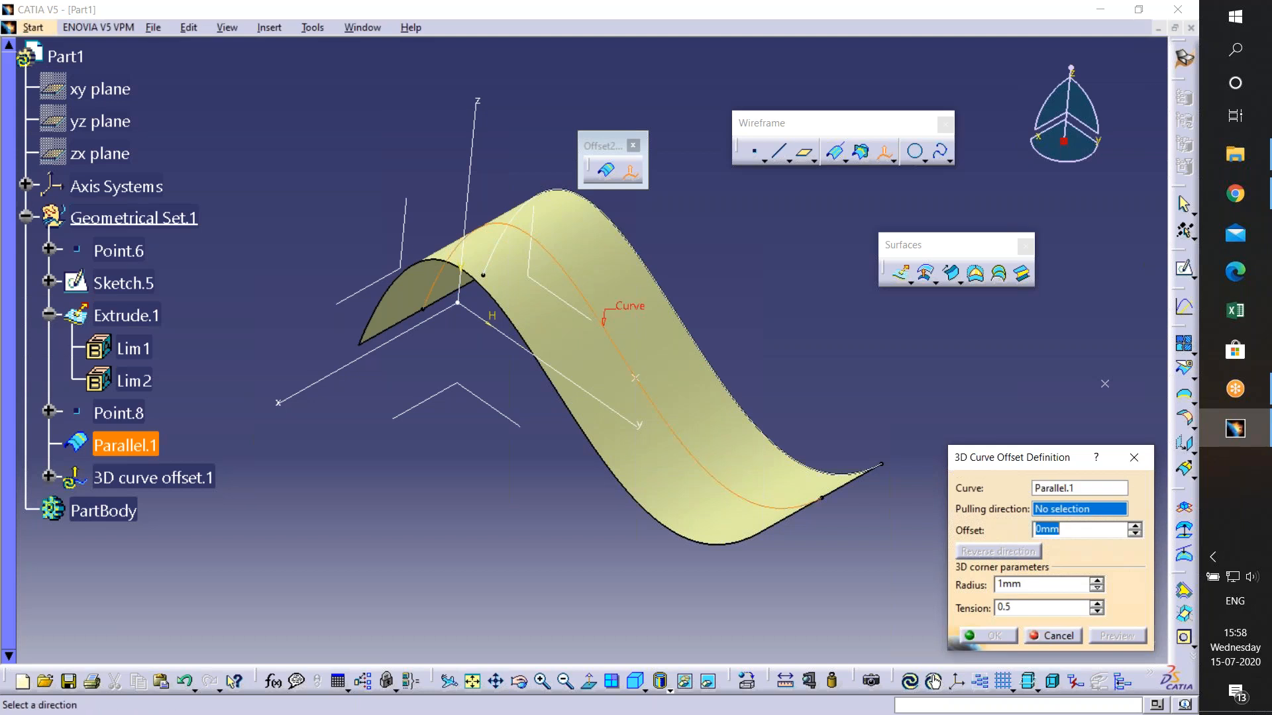
click(396, 342)
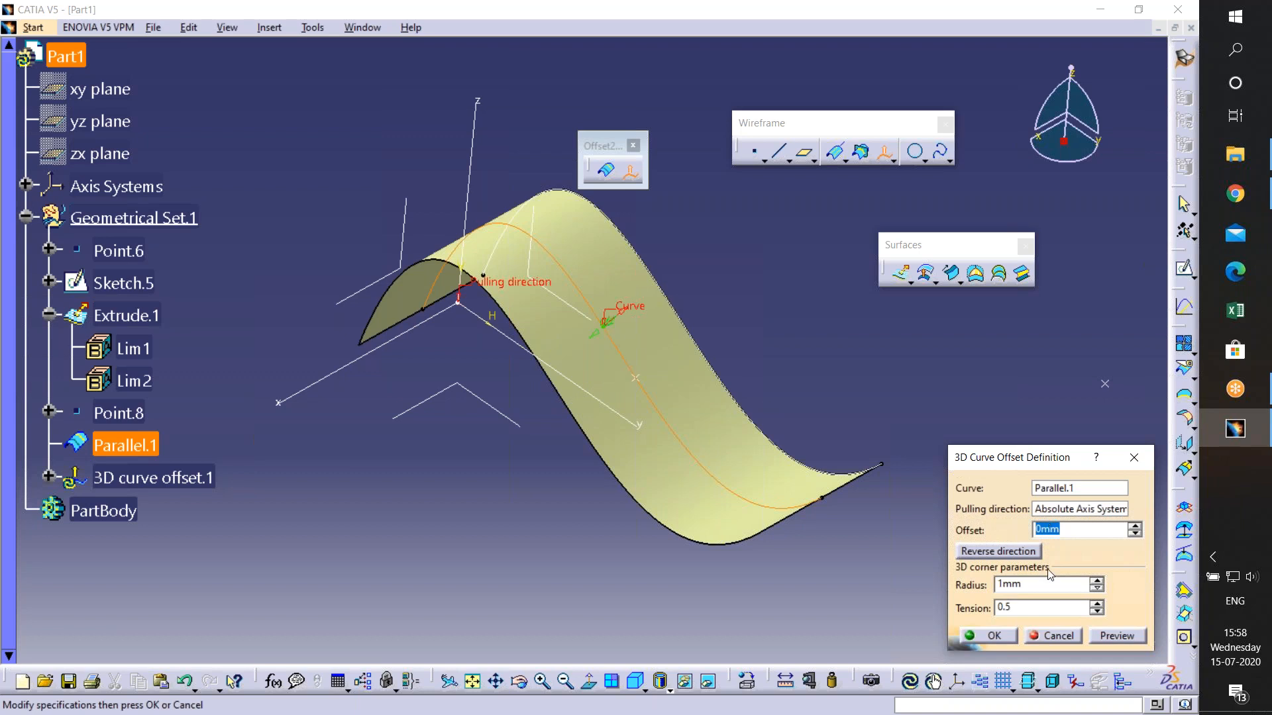
click(1135, 526)
click(1135, 526)
click(1135, 526)
click(1135, 526)
click(1134, 534)
click(1135, 534)
click(1135, 534)
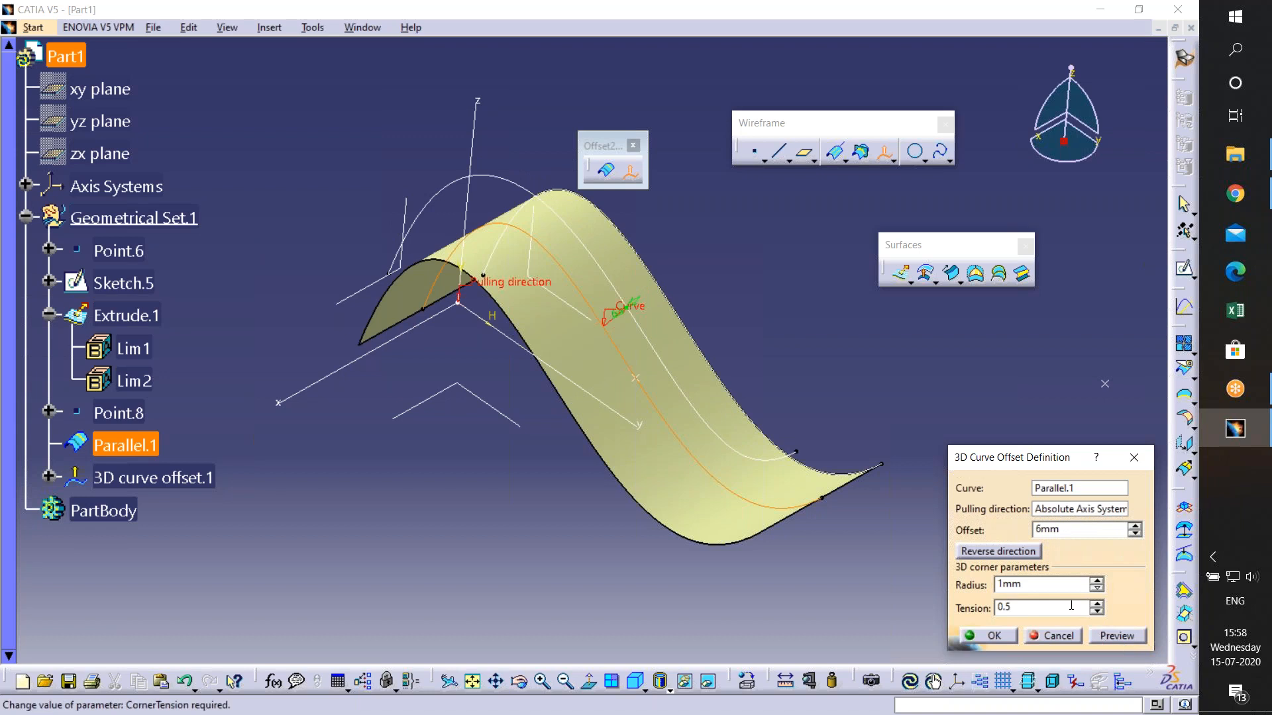
click(1004, 555)
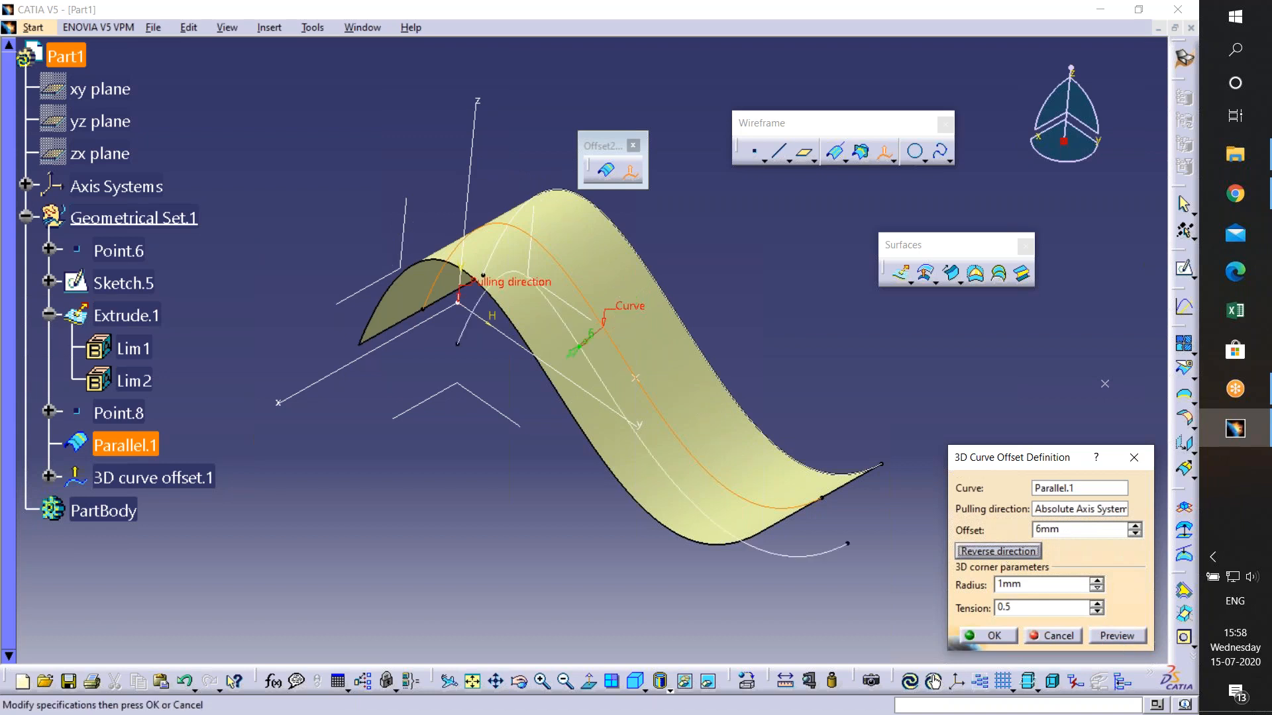
click(998, 551)
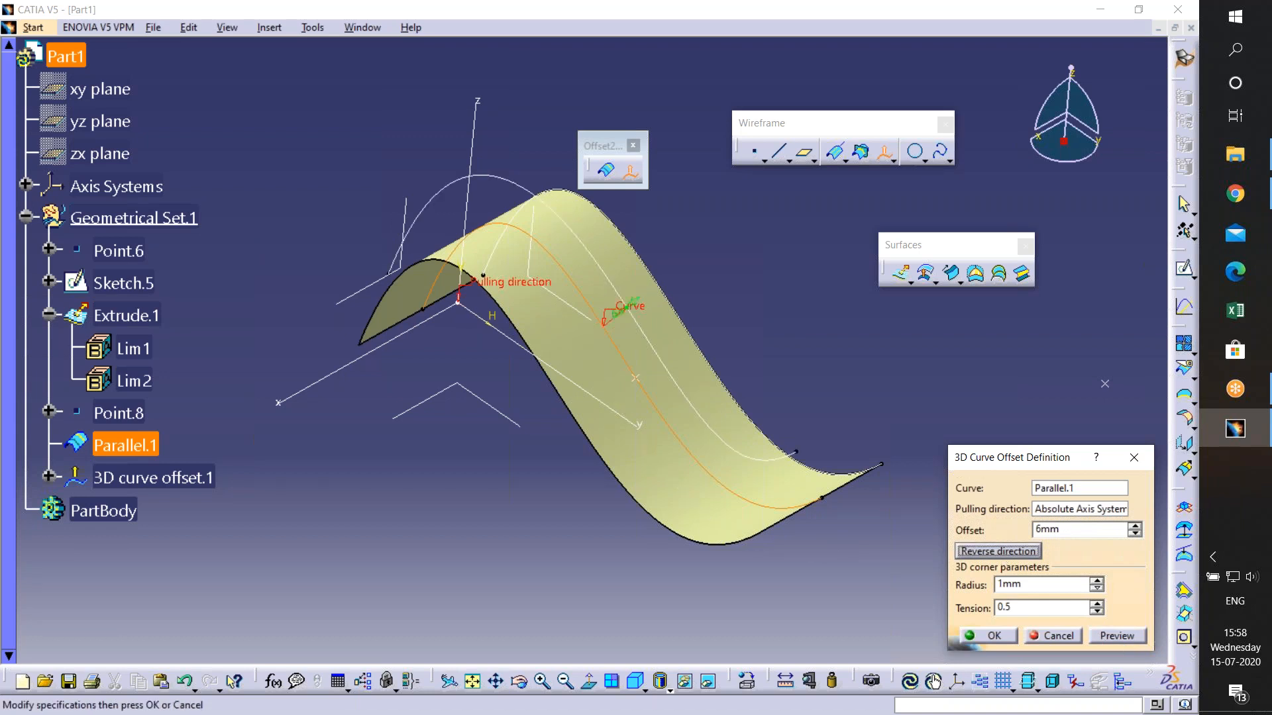
click(989, 637)
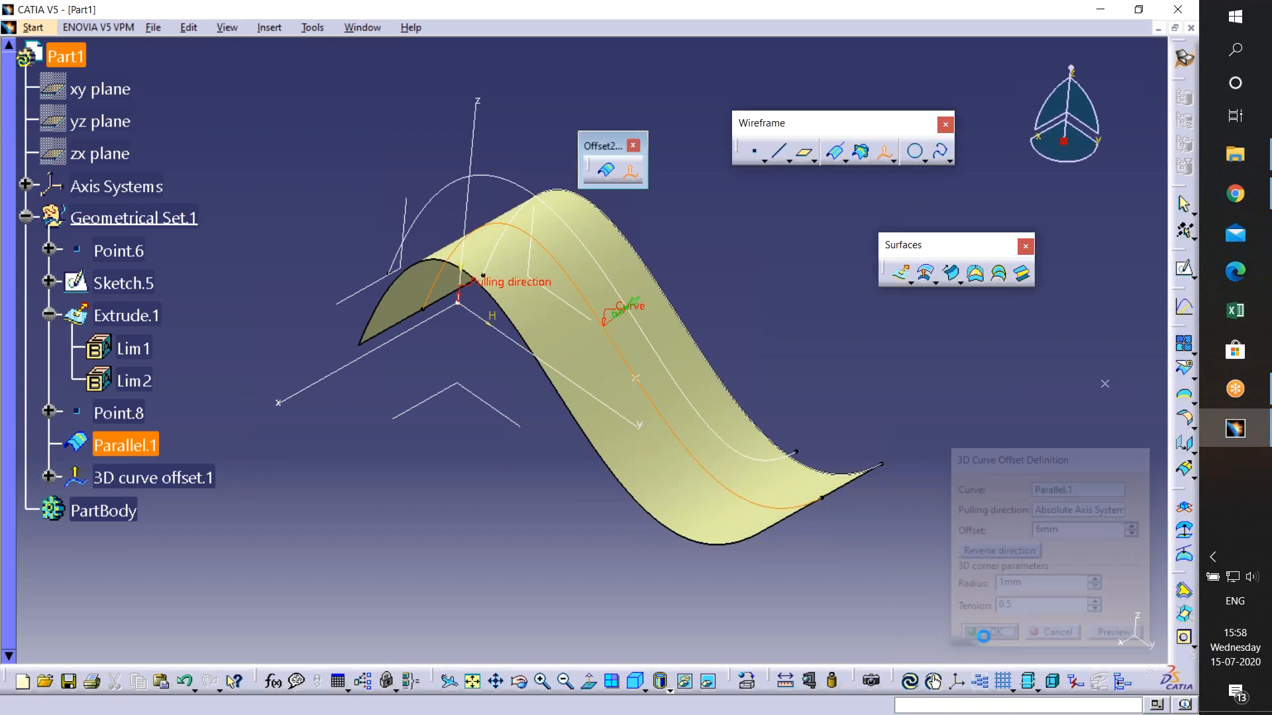
- Extrude the 3D offset curve 20 mm along the X axis into a surface and compare it with the original surface
click(898, 275)
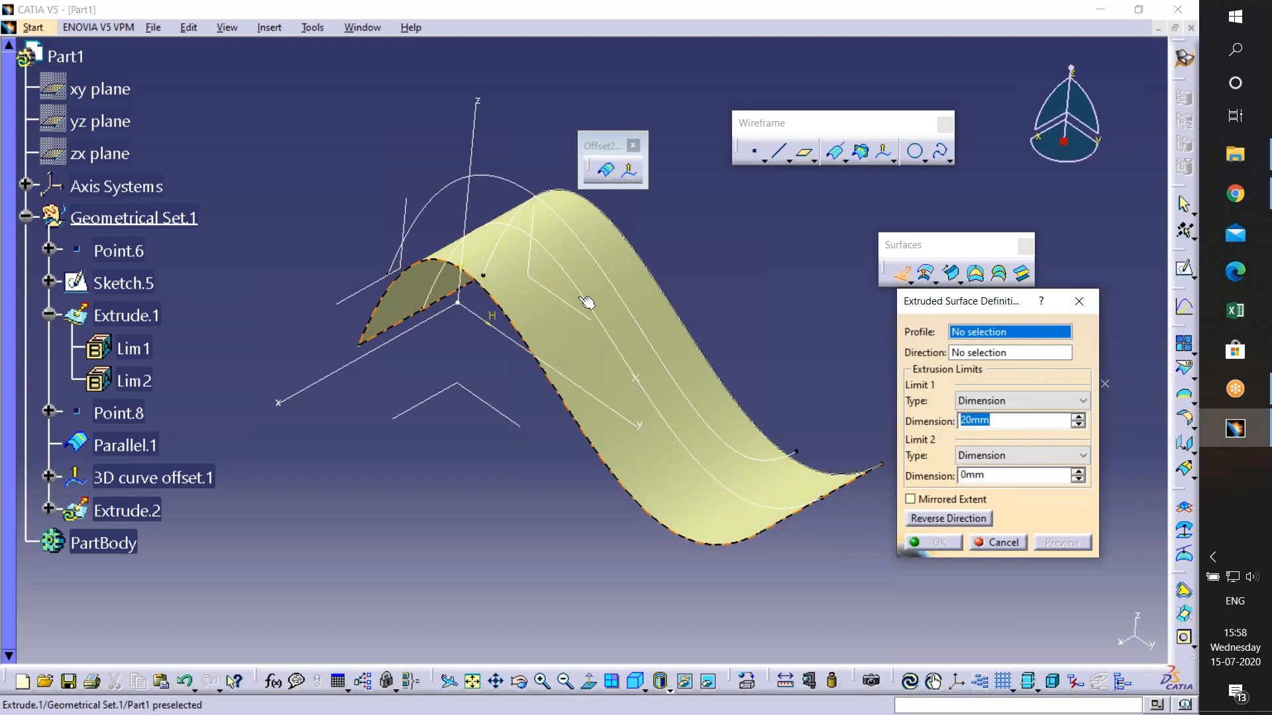
click(612, 273)
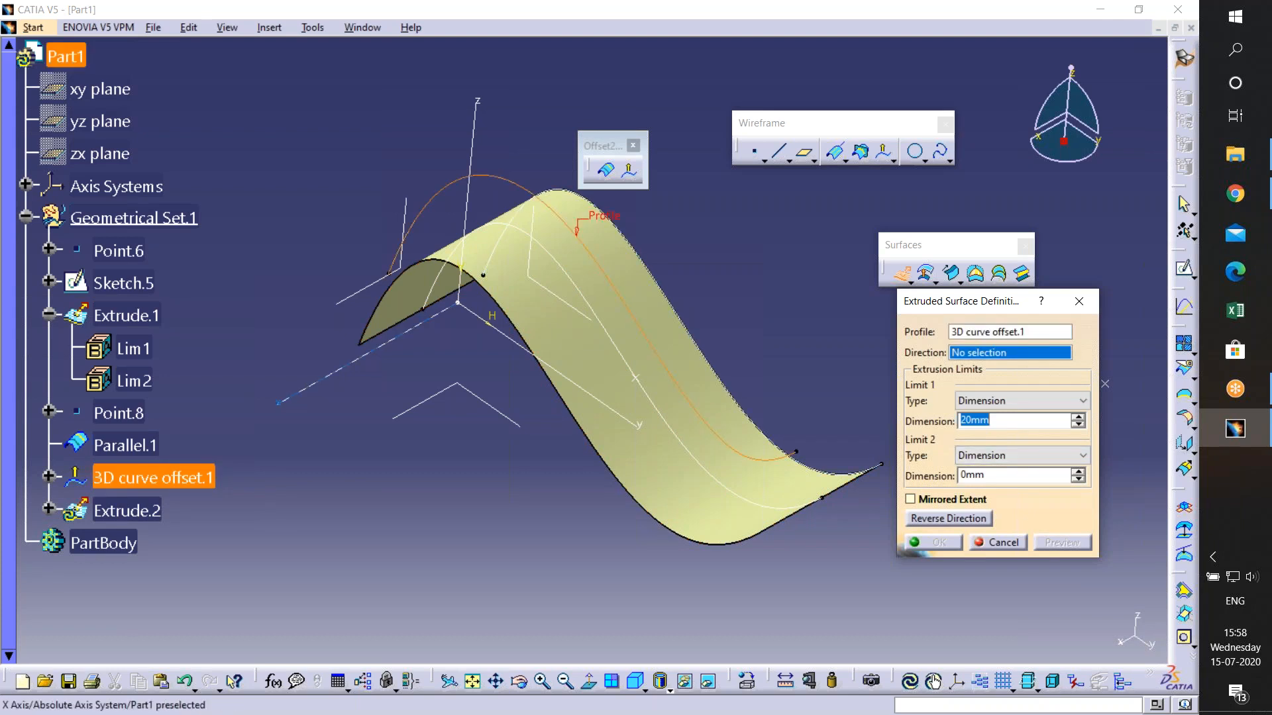
click(324, 386)
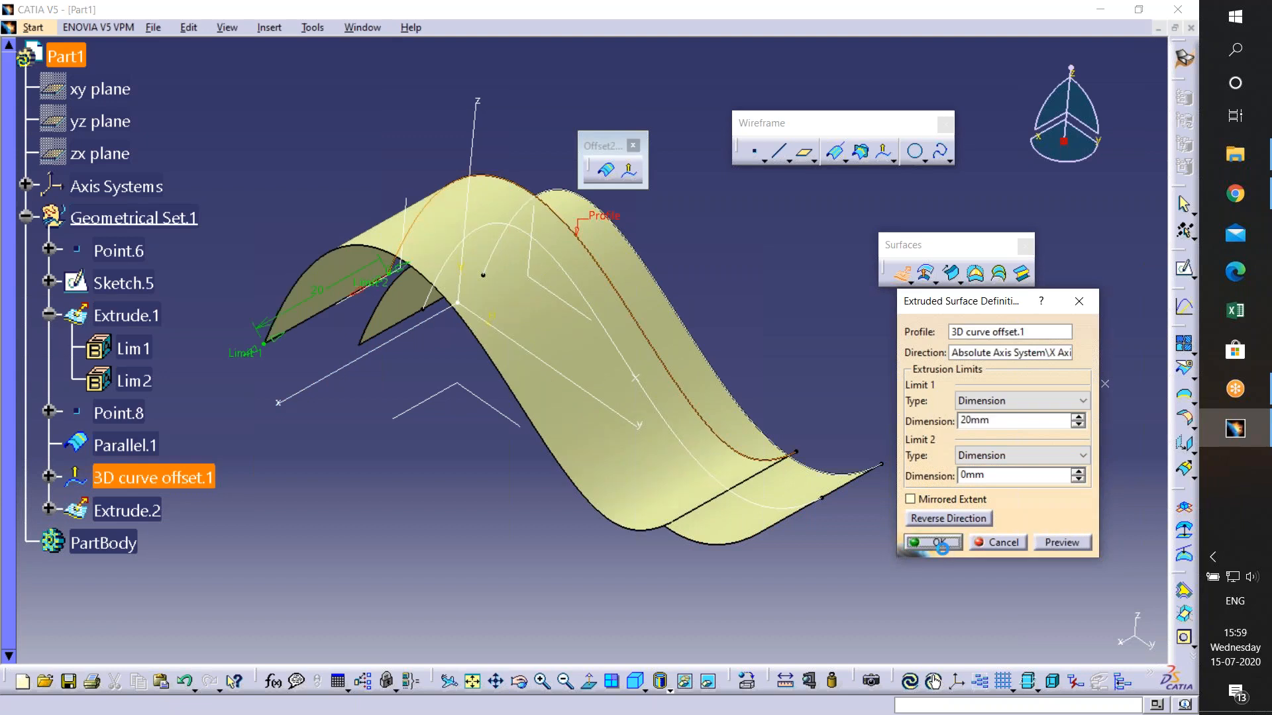
click(922, 542)
middle_drag(920, 550, 861, 464)
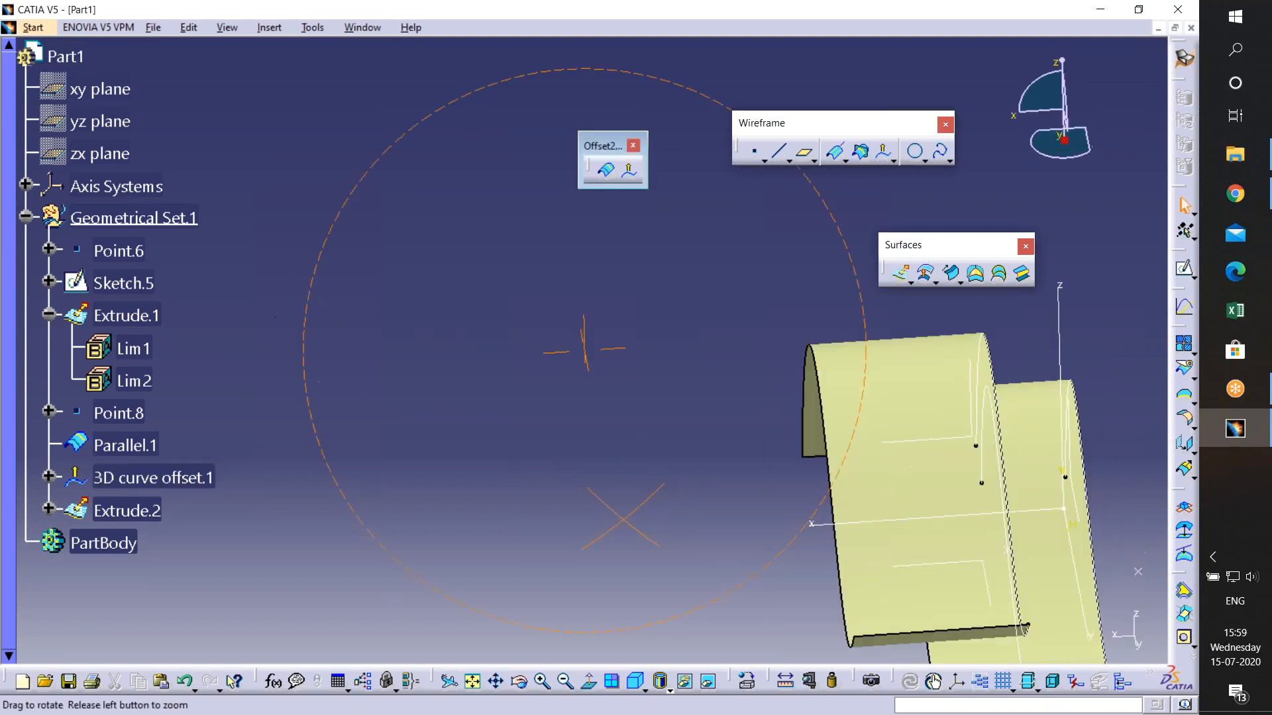
middle_drag(623, 520, 662, 265)
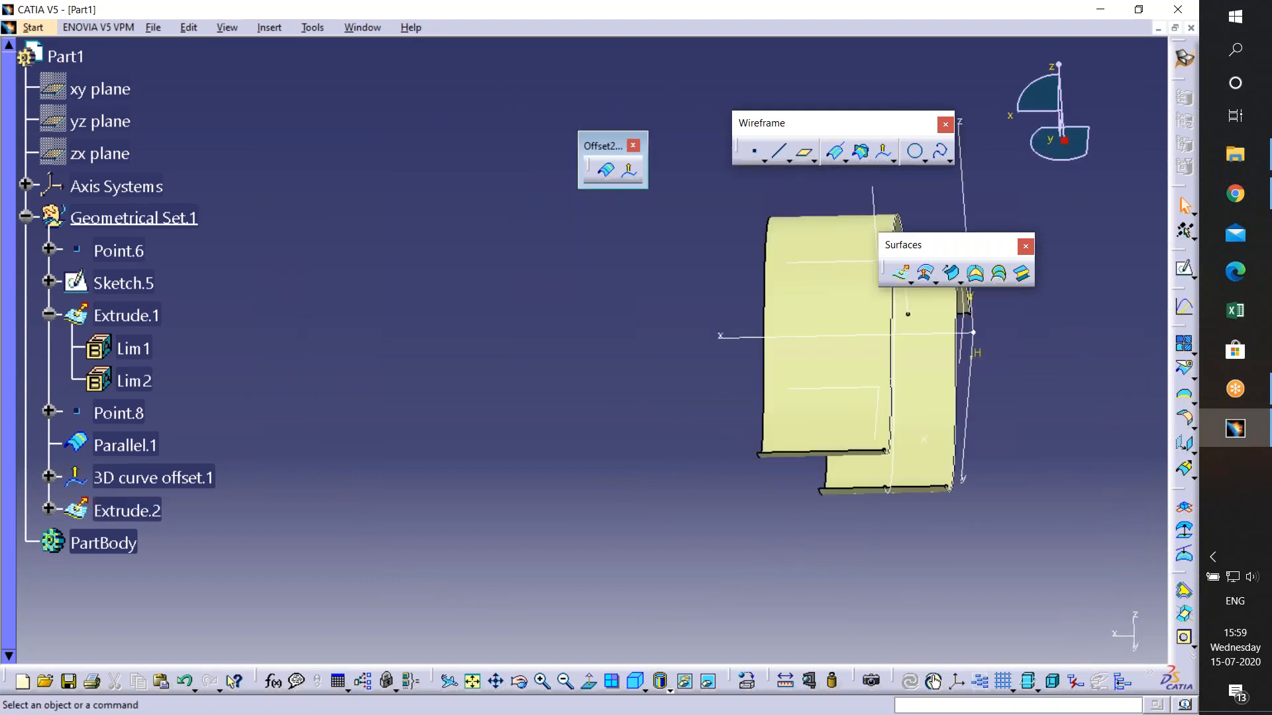
middle_drag(652, 464, 772, 470)
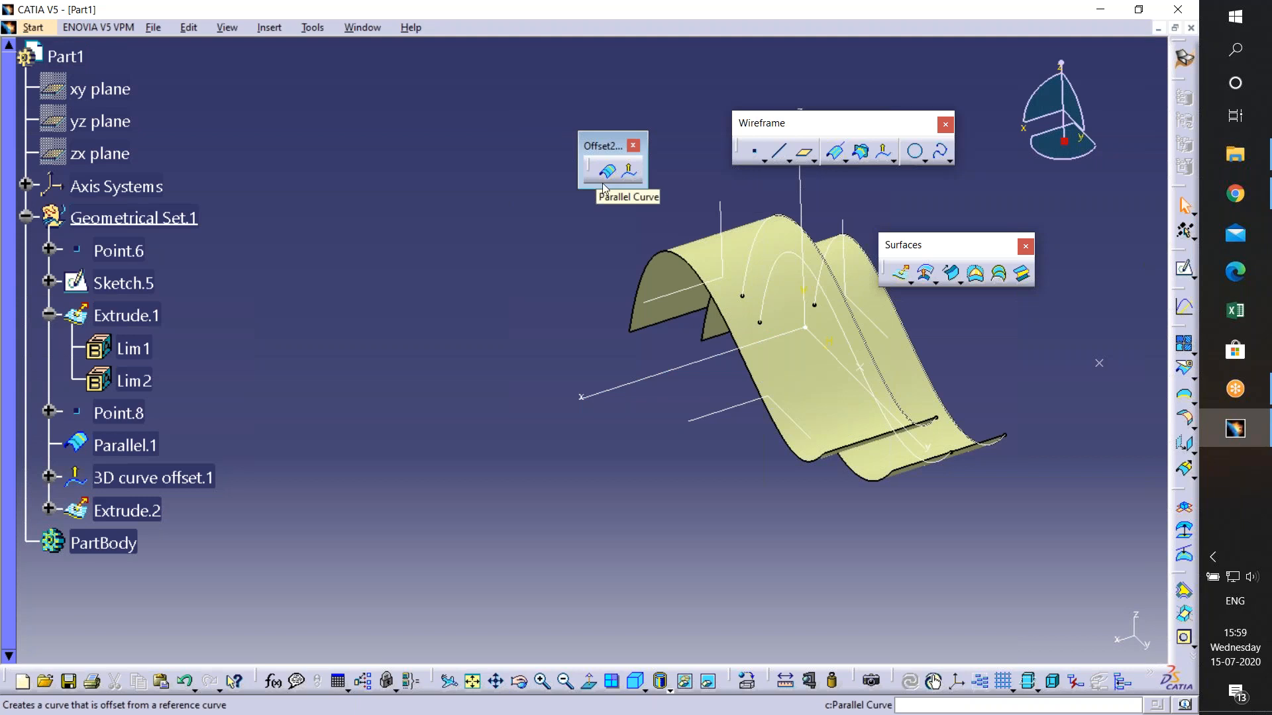
- Undo both surface extrusions, the 3D curve offset, the parallel curve, its point and the profile sketch in the geometrical set
key(ctrl+z)
key(ctrl+z)
key(ctrl+z)
key(ctrl+z)
key(ctrl+z)
key(ctrl+z)
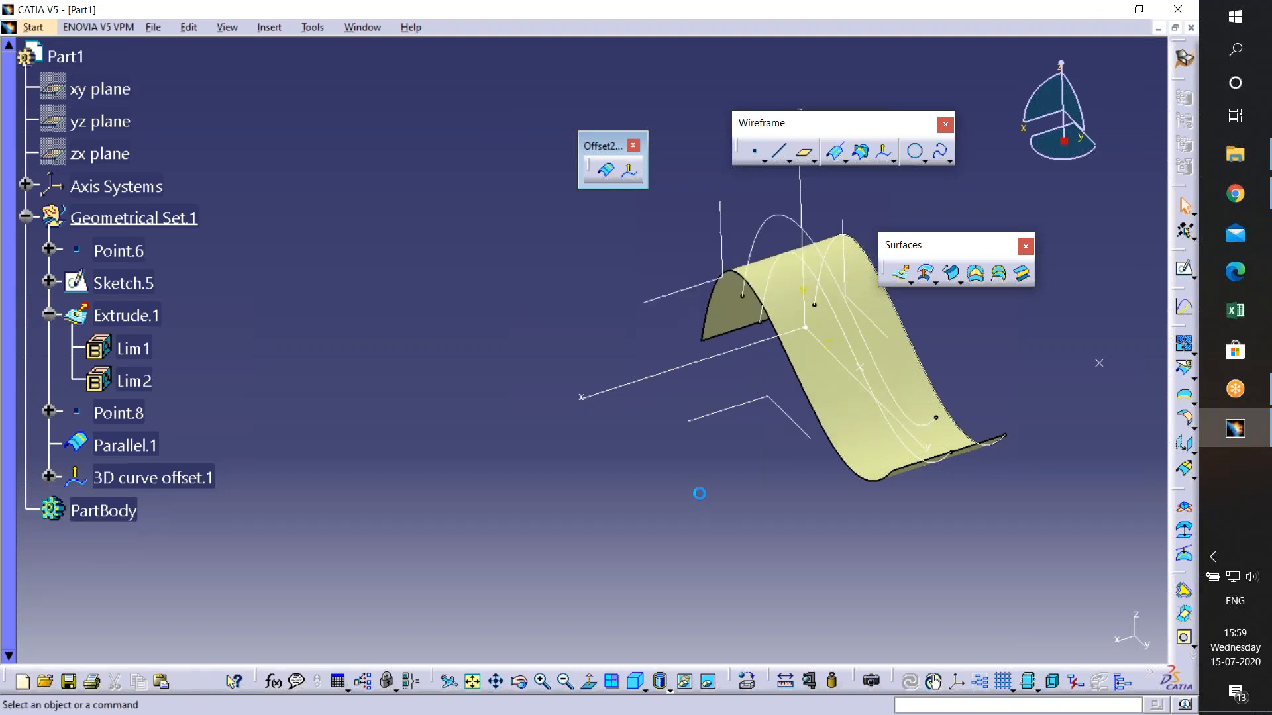
key(ctrl+z)
mouse_move(761, 440)
middle_down()
mouse_move(848, 440)
mouse_move(825, 464)
middle_up()
middle_drag(826, 228, 761, 388)
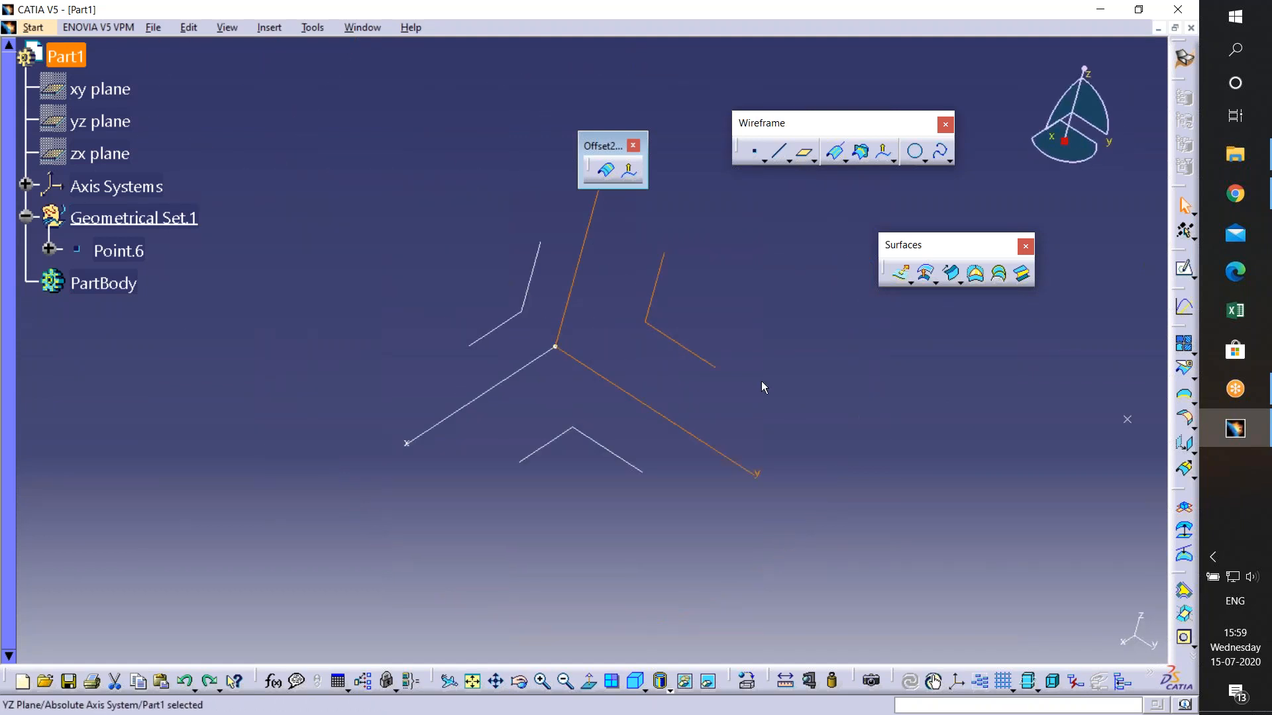
- Try a center-and-radius circle of 20 mm around the existing point on the YZ plane, and undo it
click(915, 153)
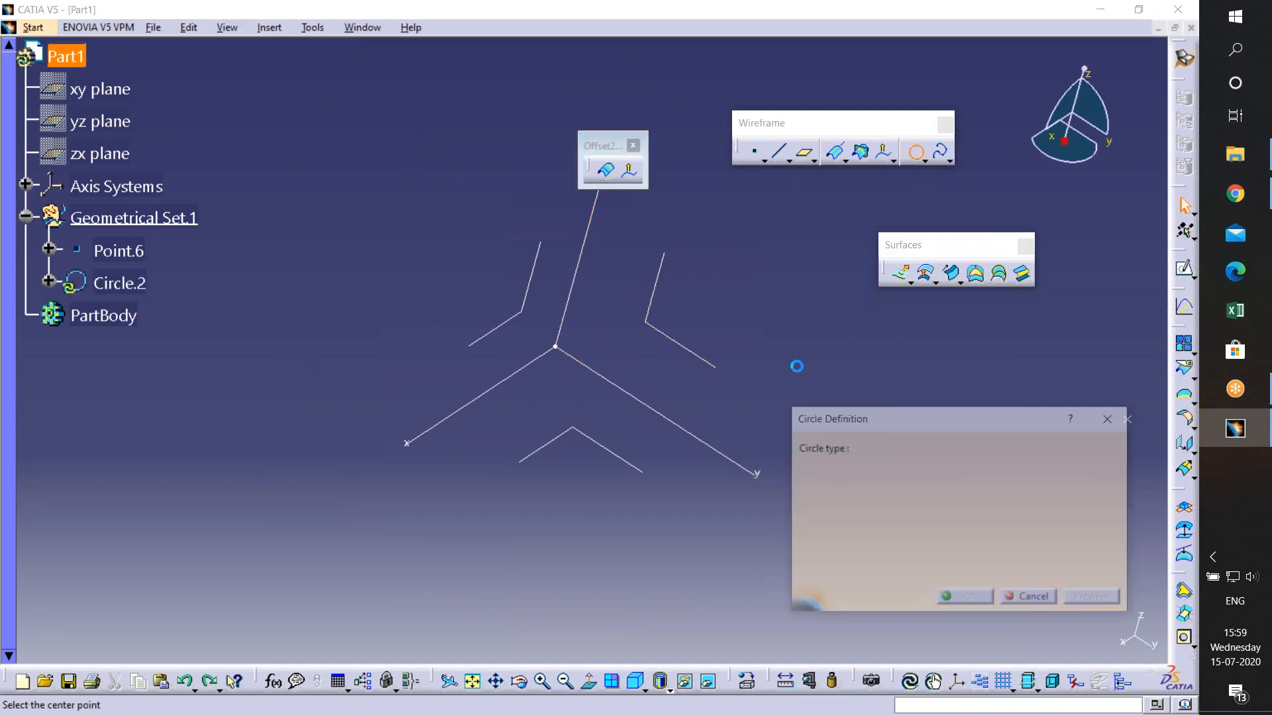
click(1030, 600)
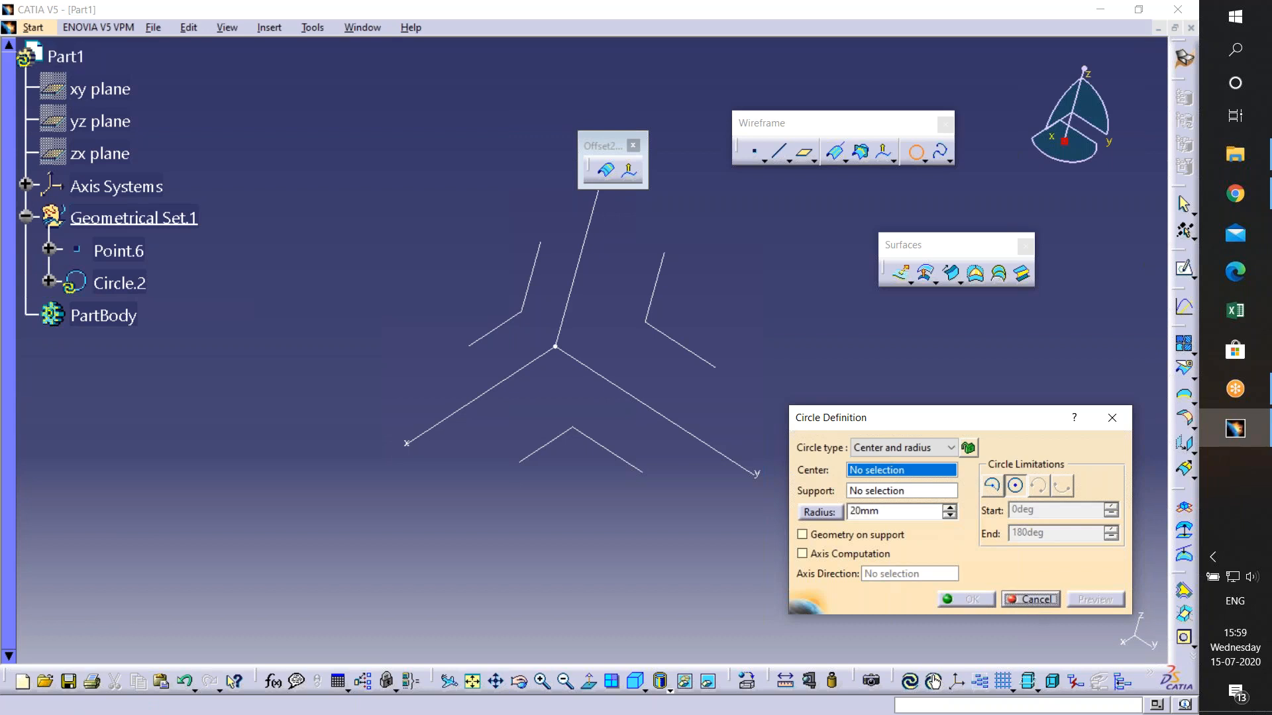
middle_drag(722, 451, 435, 431)
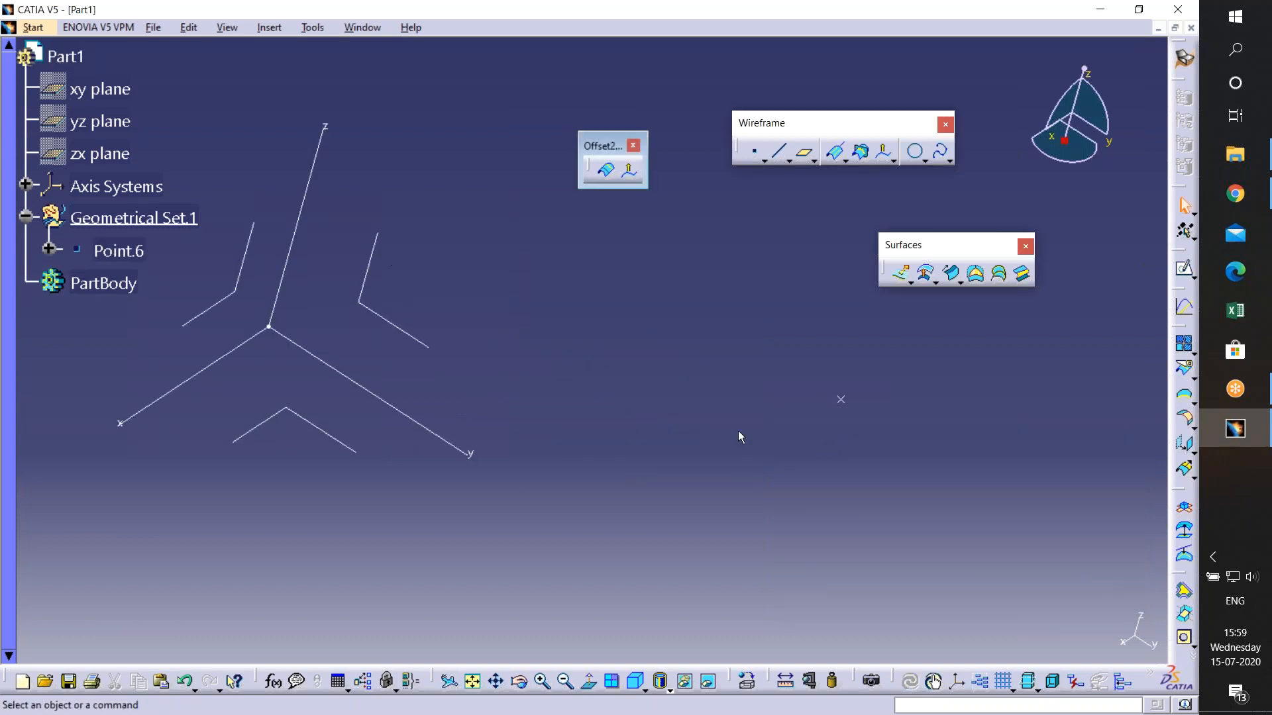
click(914, 152)
click(848, 401)
click(411, 334)
middle_drag(691, 460, 612, 487)
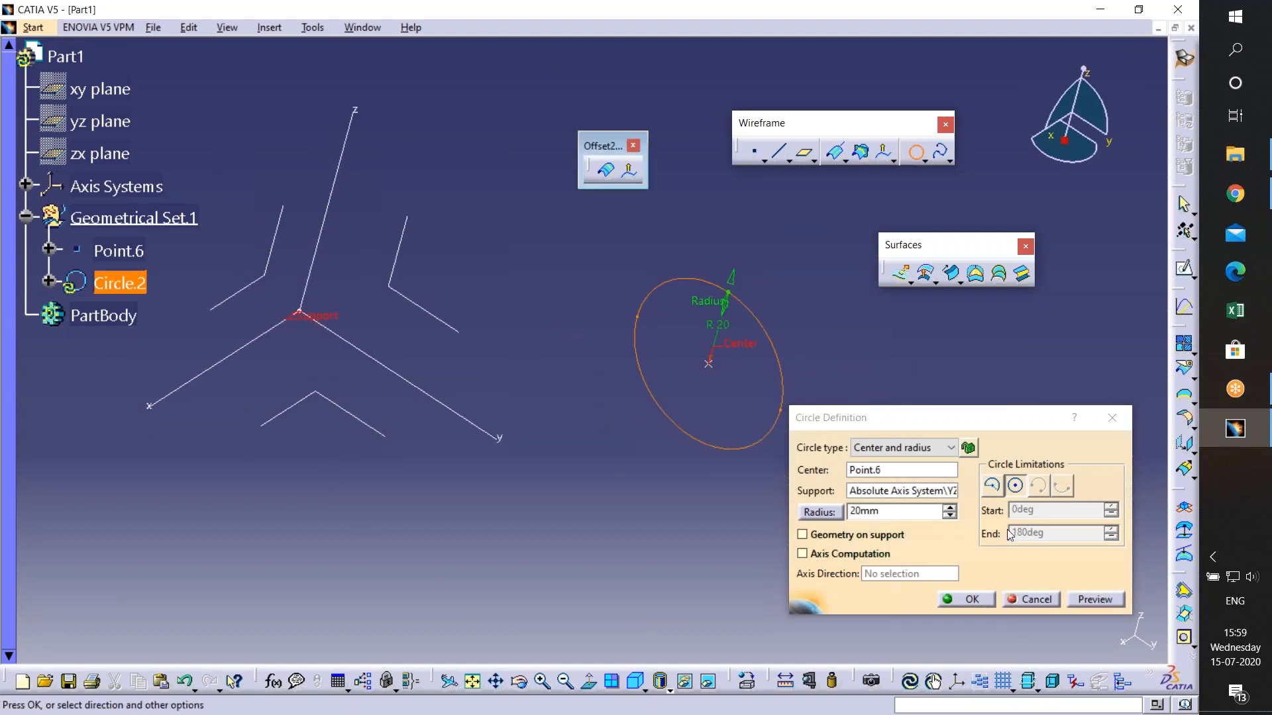
click(984, 599)
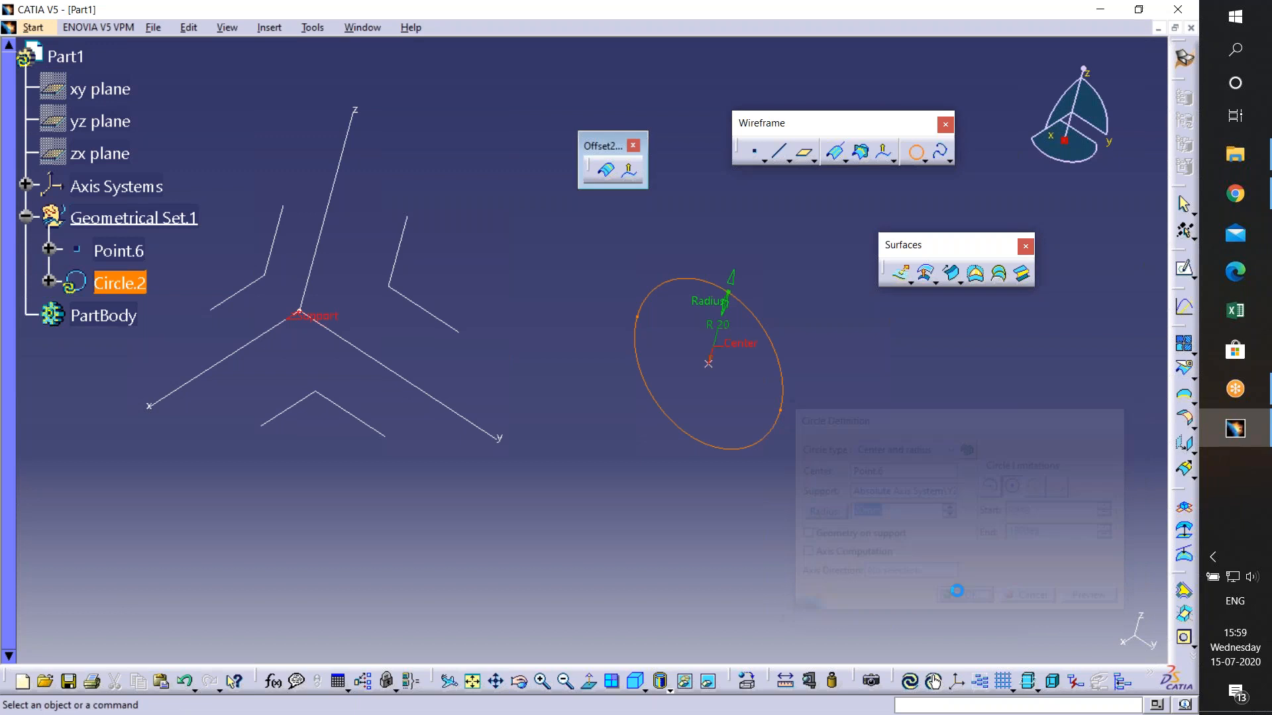
key(ctrl+z)
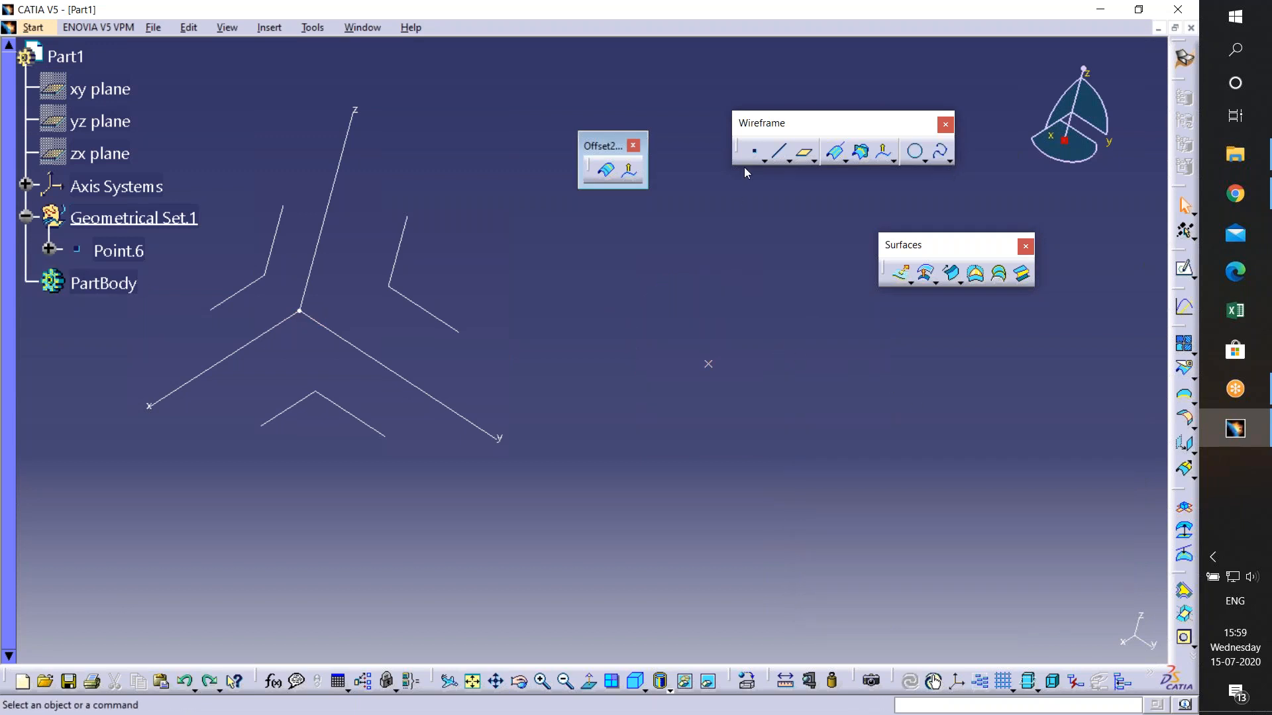
- Create two more points on the YZ plane, both up from the existing point and between it and the Z axis
click(755, 152)
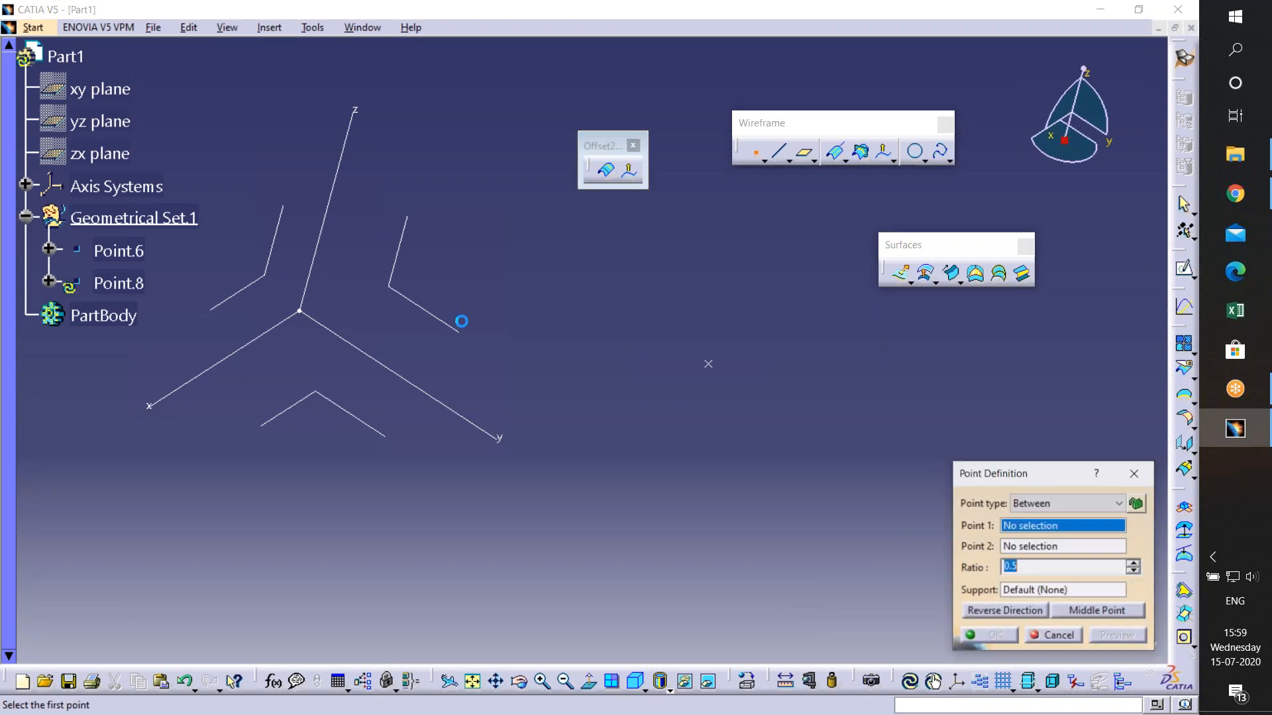
click(432, 316)
key(Return)
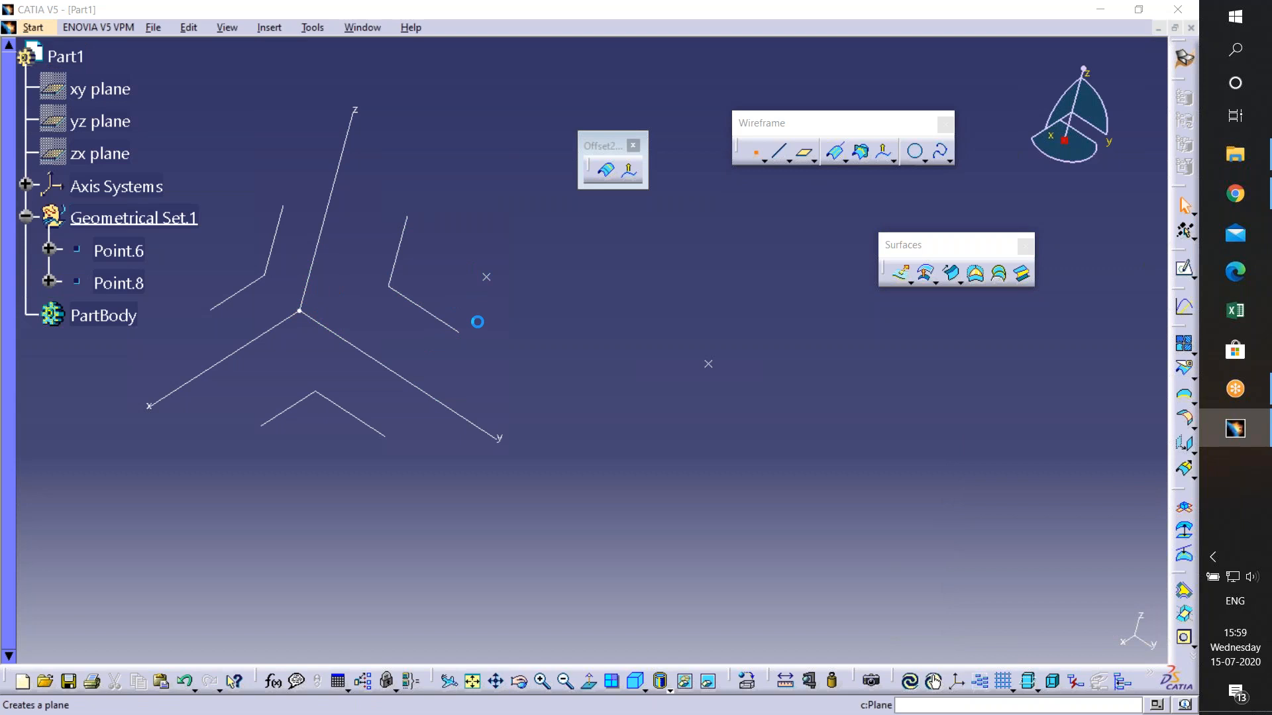
click(637, 279)
key(Return)
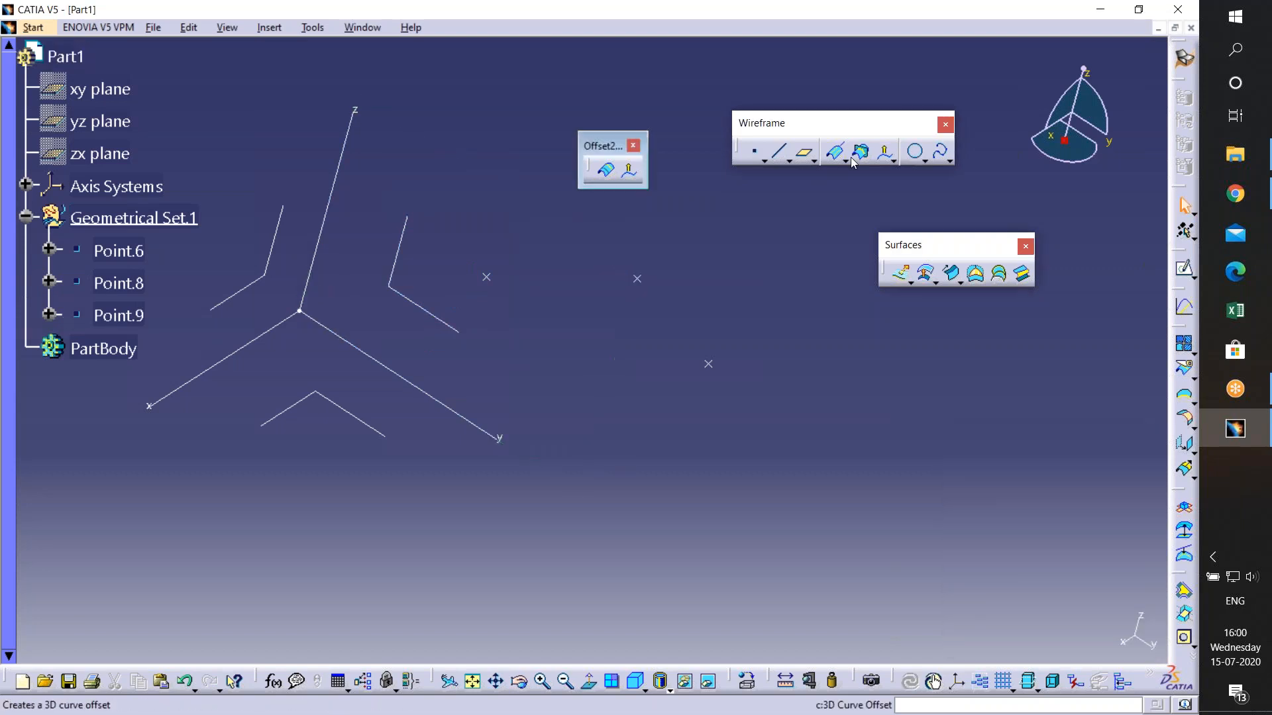
click(759, 154)
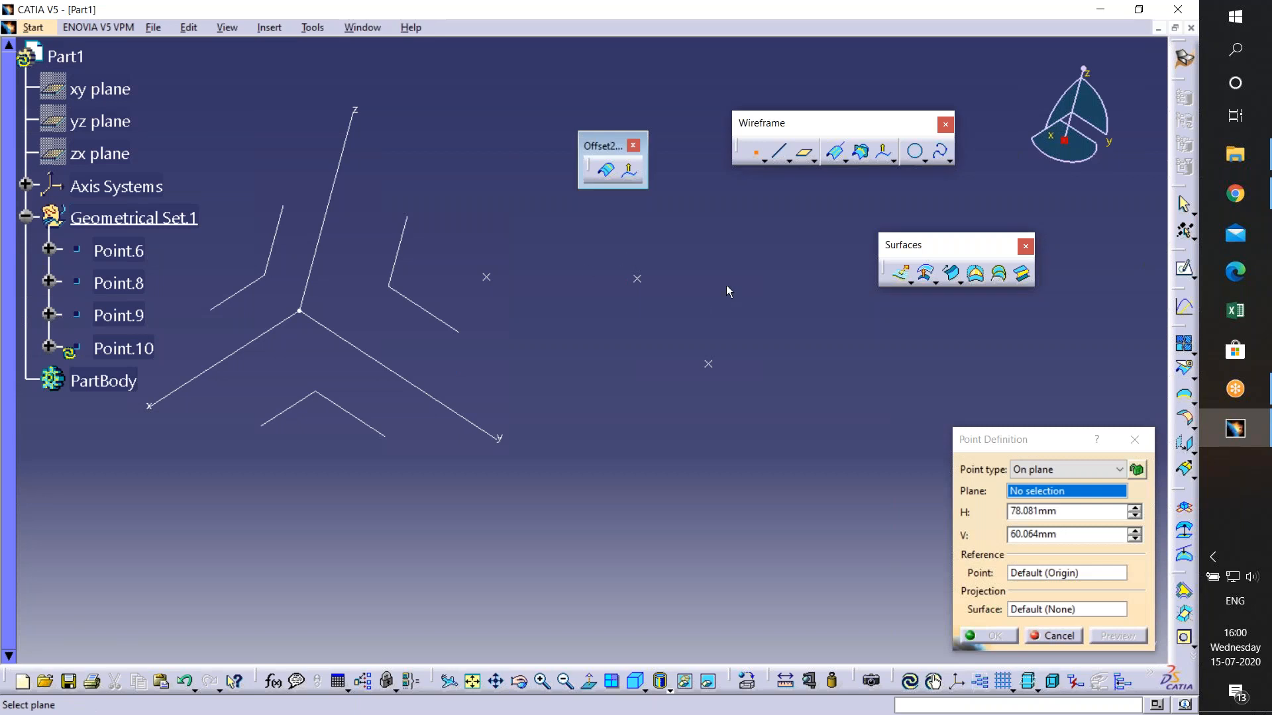
- Create an open 3D spline through the two new points, ending at the original point
click(941, 152)
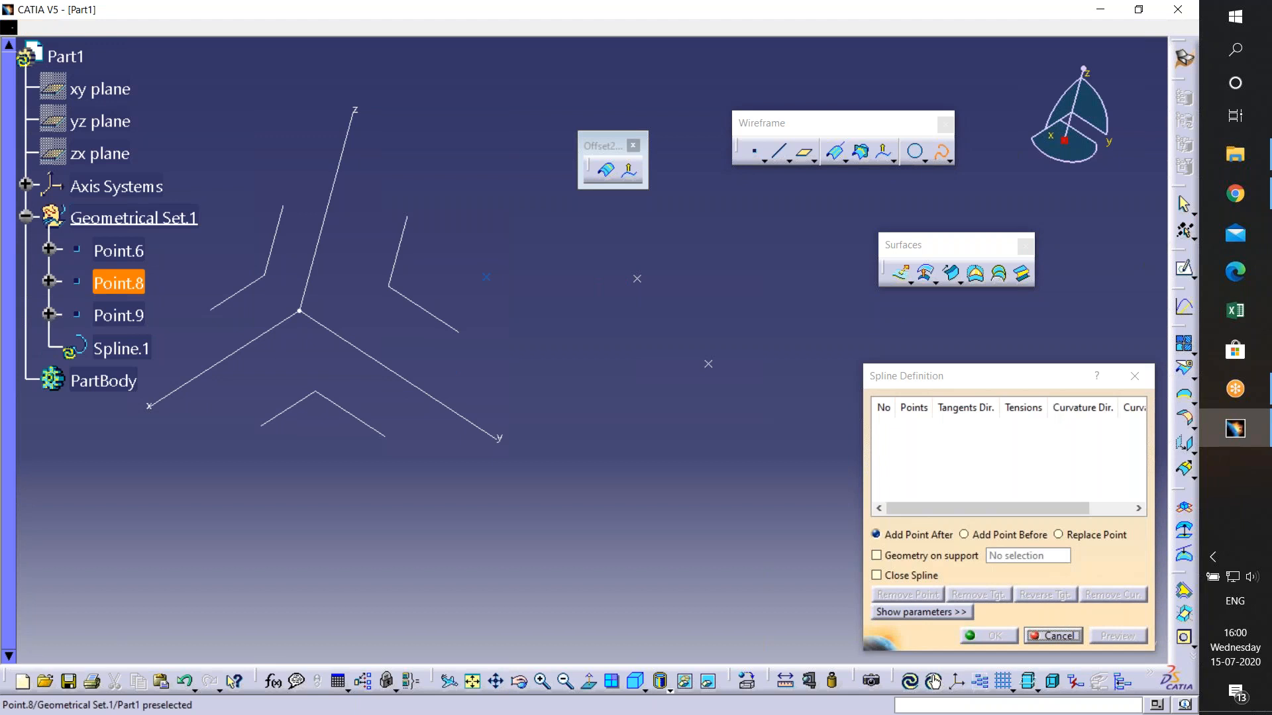
click(487, 277)
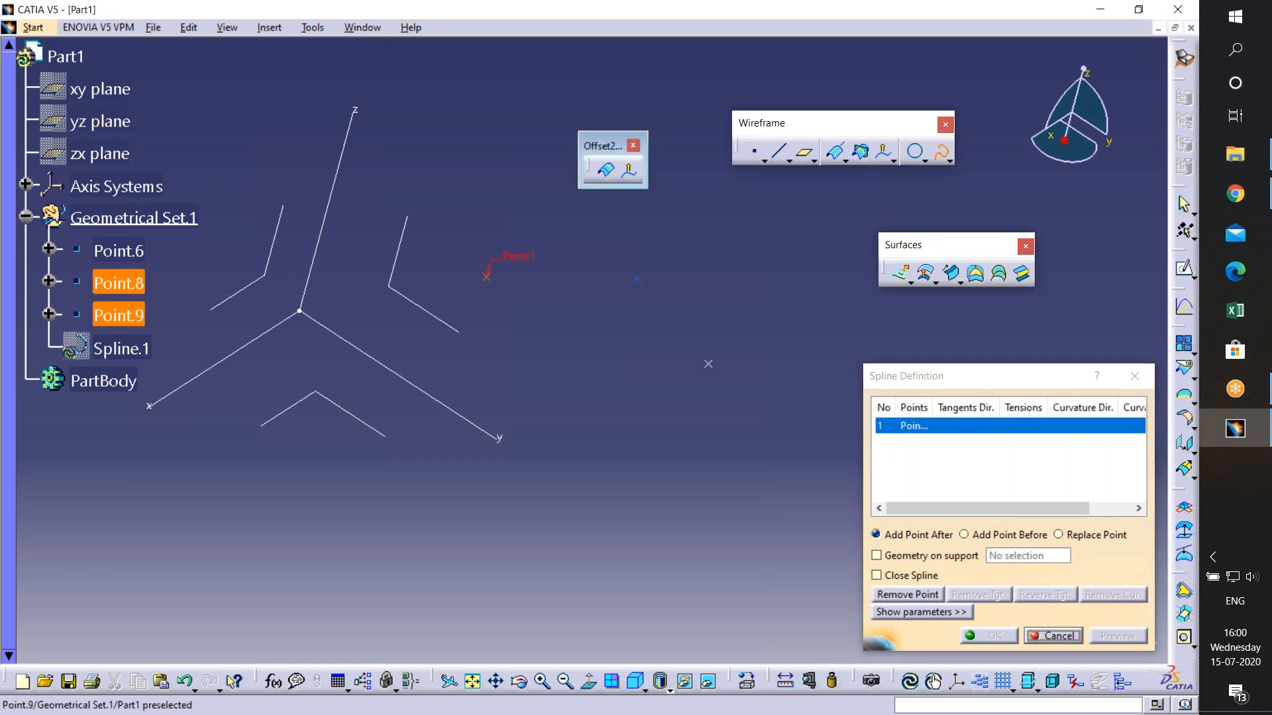
click(637, 277)
click(708, 363)
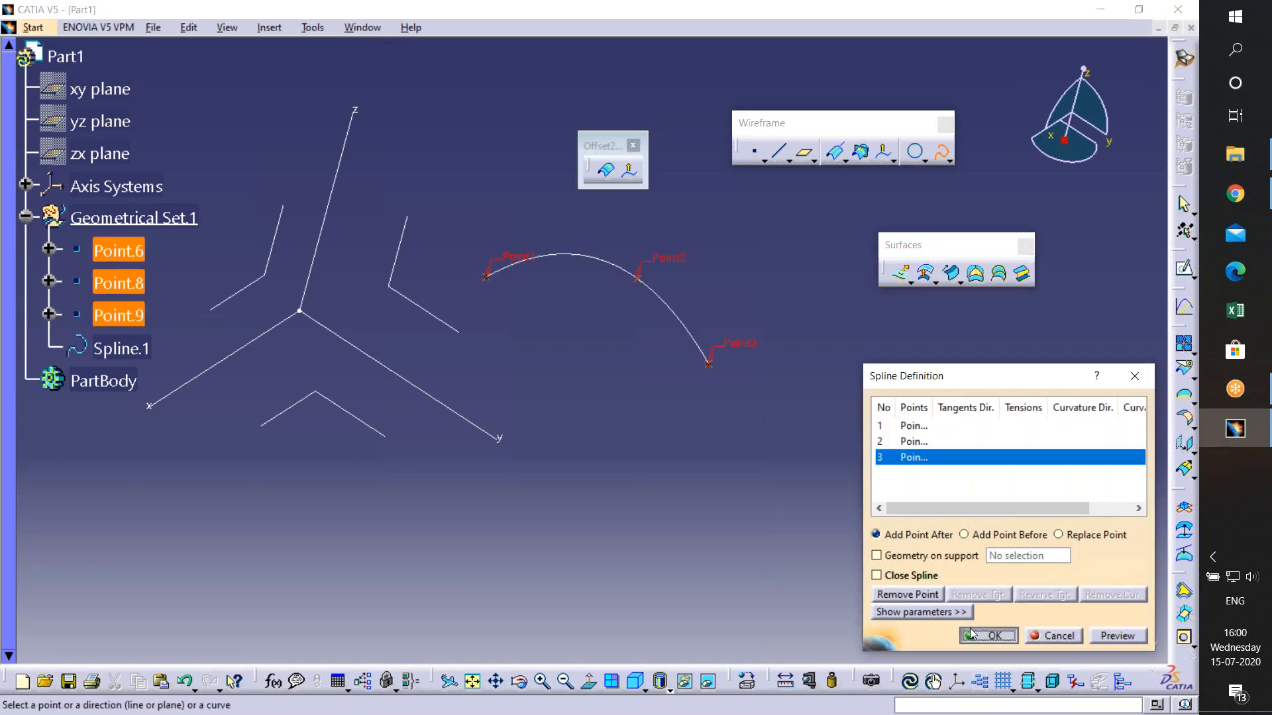
click(988, 636)
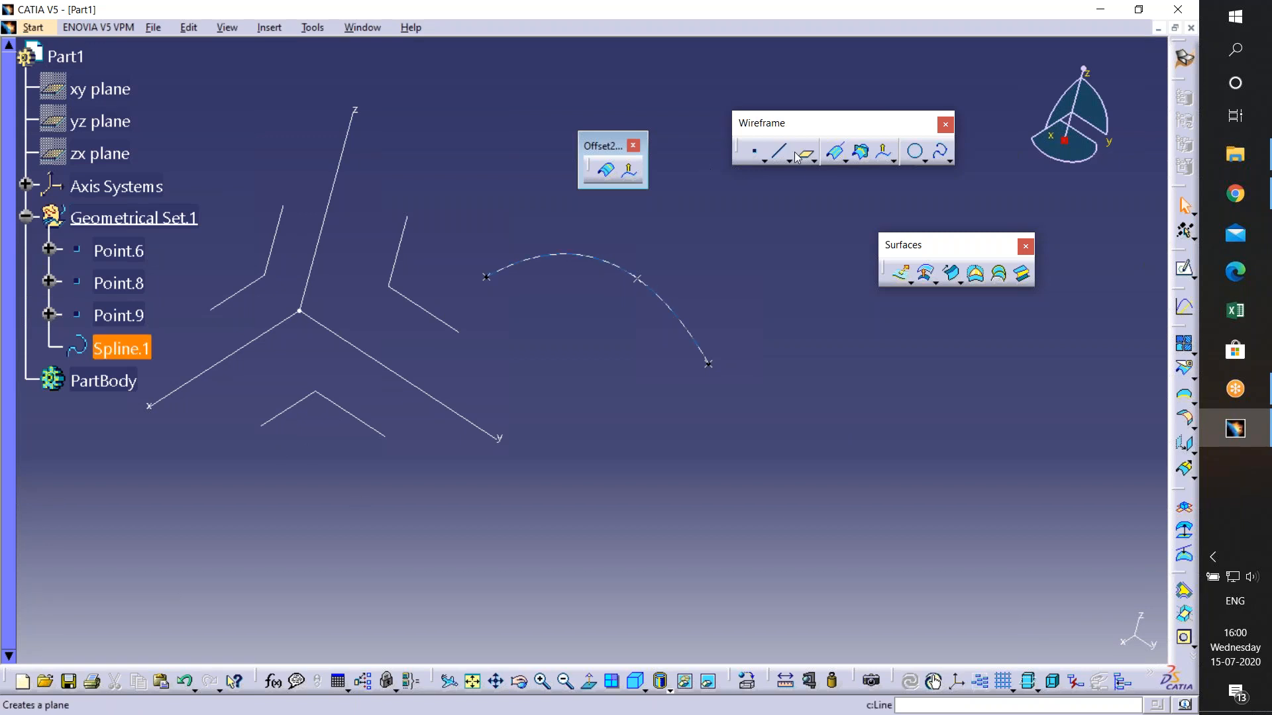
- Delete the spline through the three points while keeping its parent points
click(831, 161)
key(Escape)
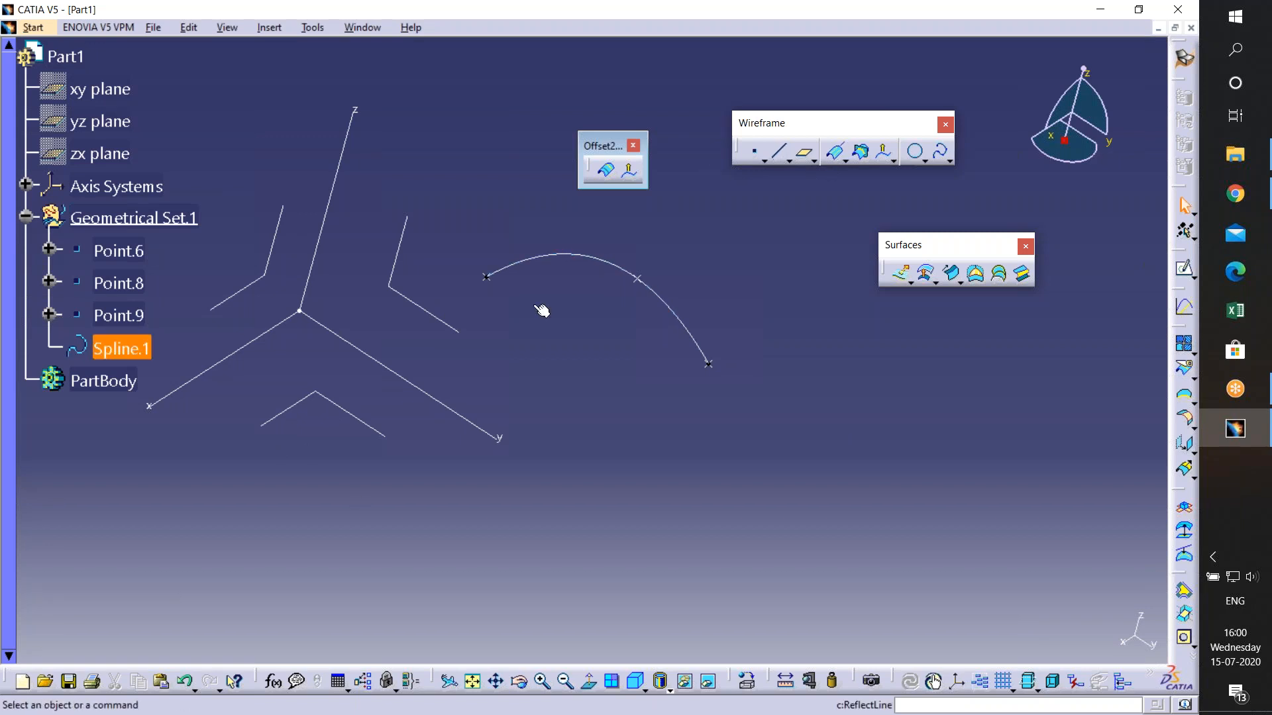
click(72, 692)
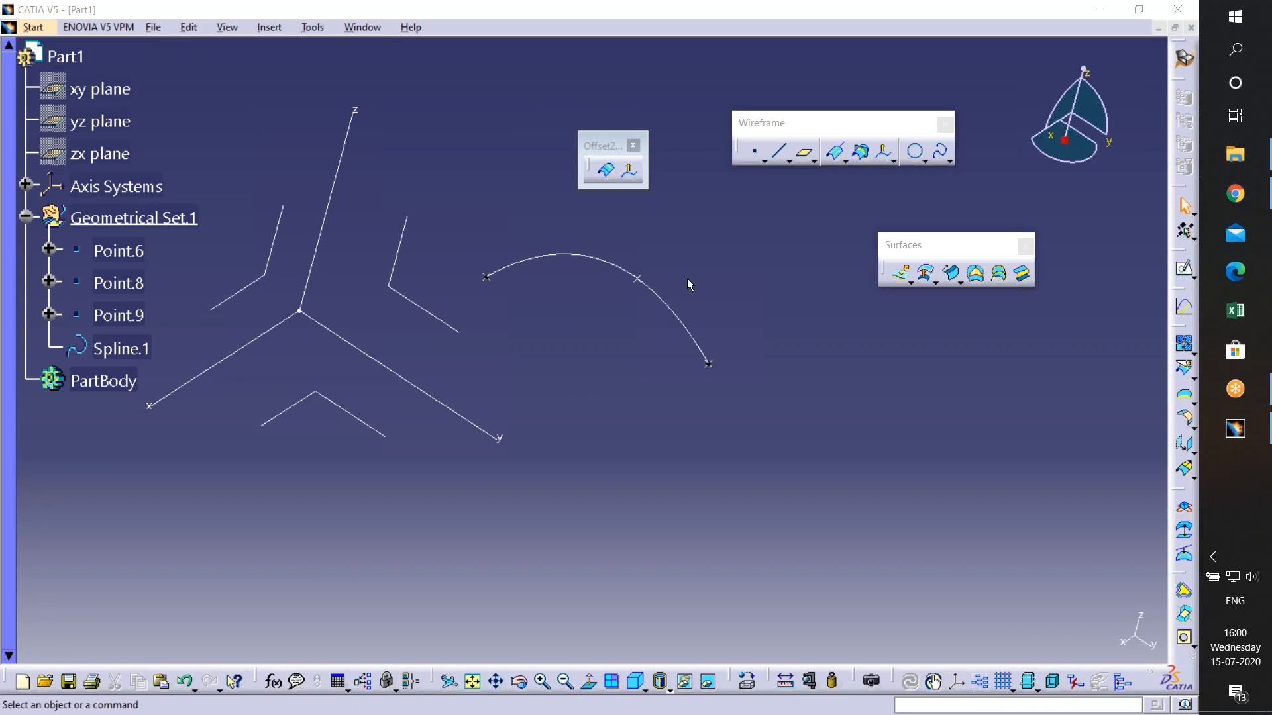
click(665, 306)
key(Delete)
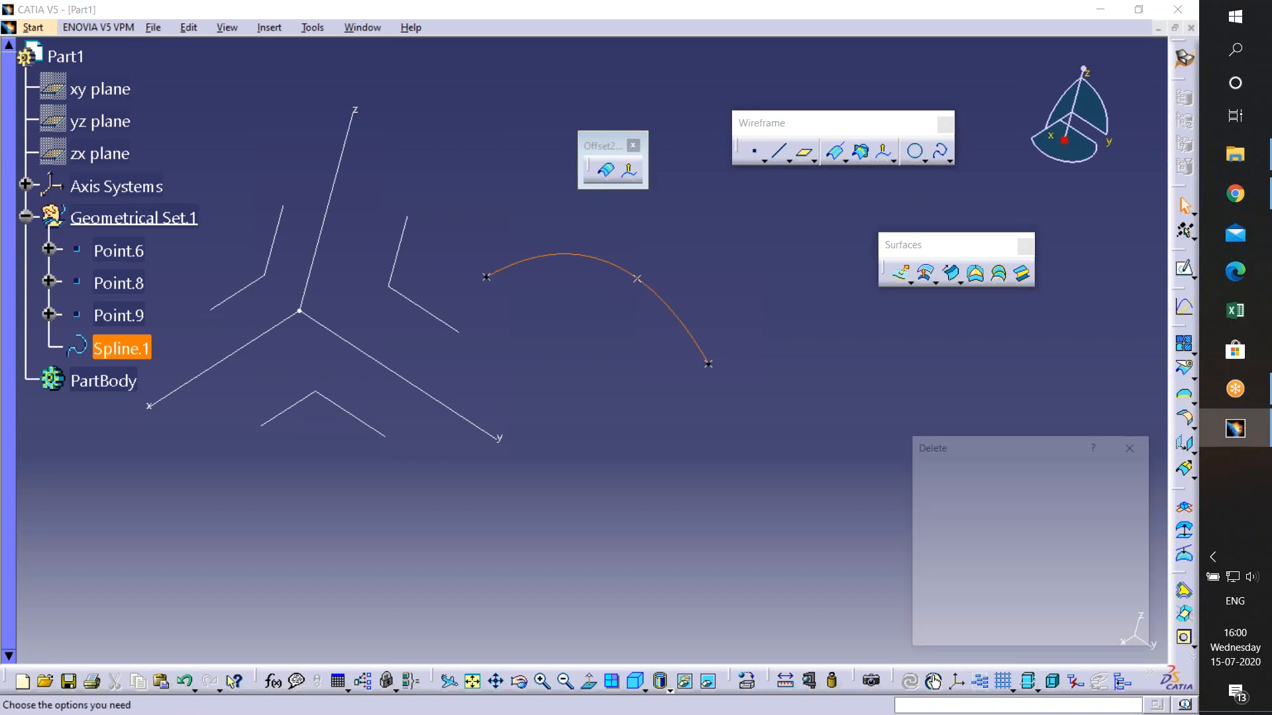
click(1058, 632)
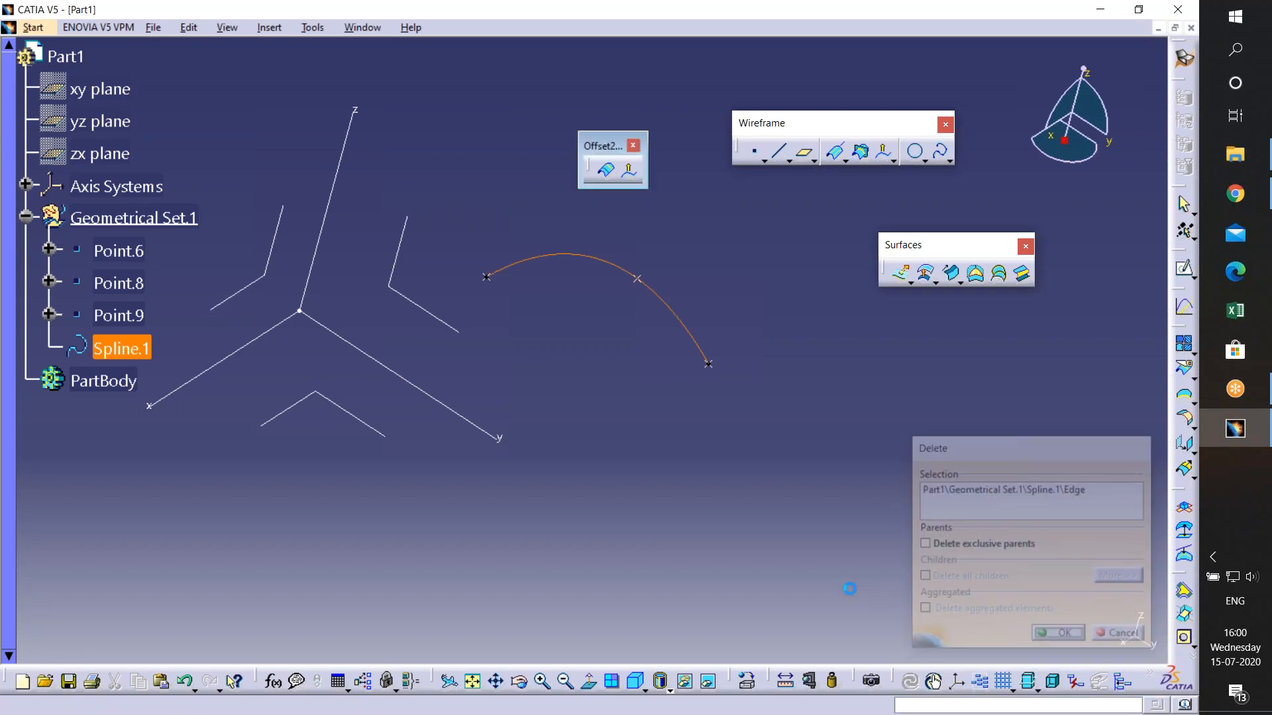
- Sketch an open wave-shaped spline through four points on the YZ plane, ending at about H 199 mm, V 54 mm, and exit the sketch
click(461, 335)
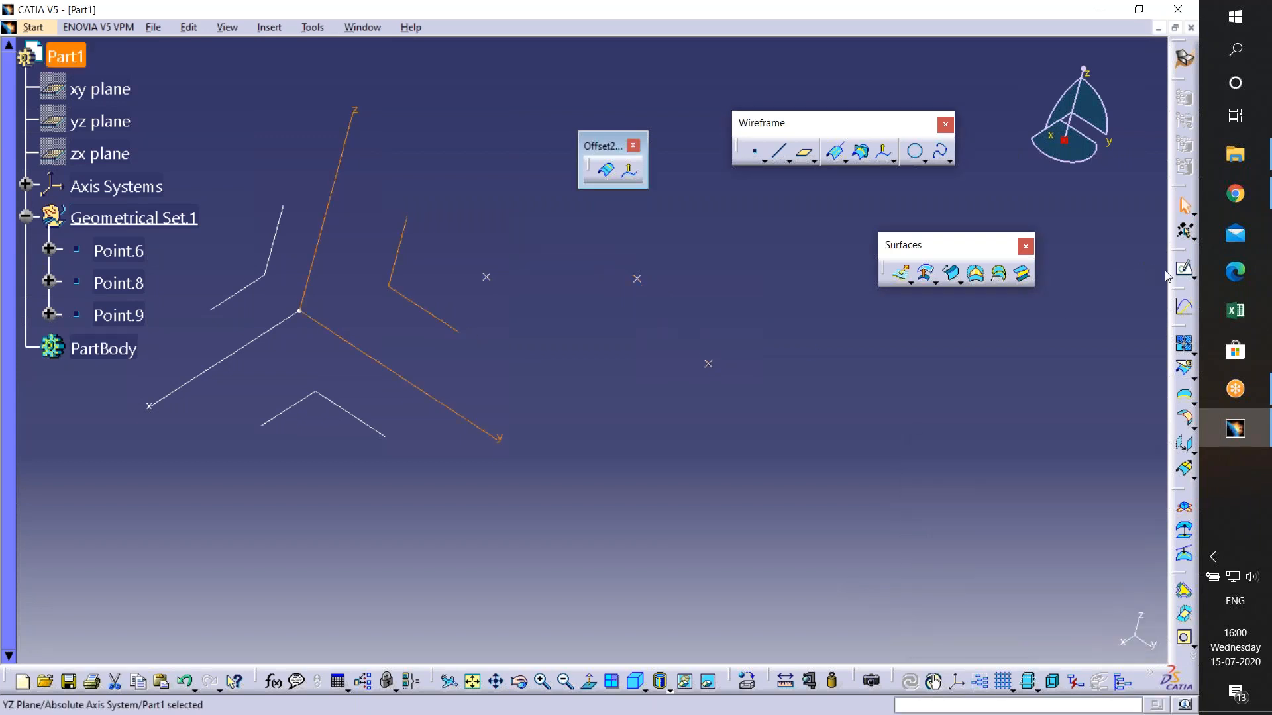
click(1183, 269)
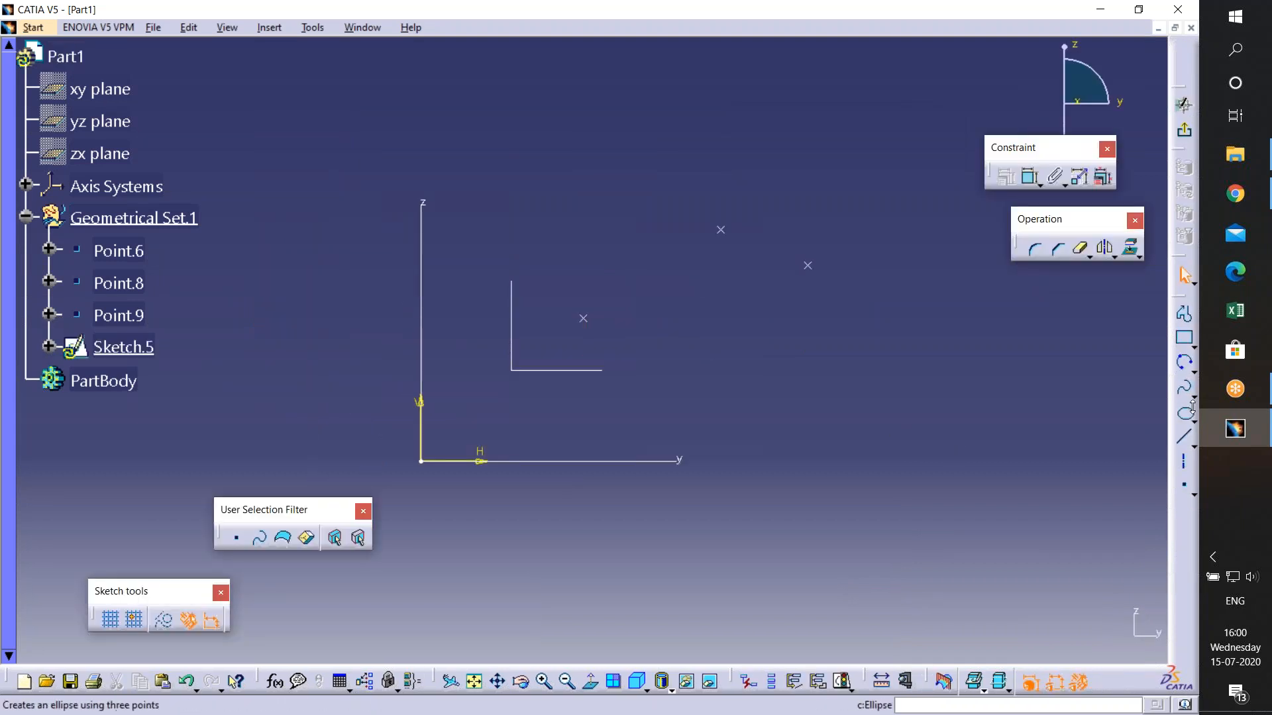
click(1185, 387)
click(457, 419)
click(586, 239)
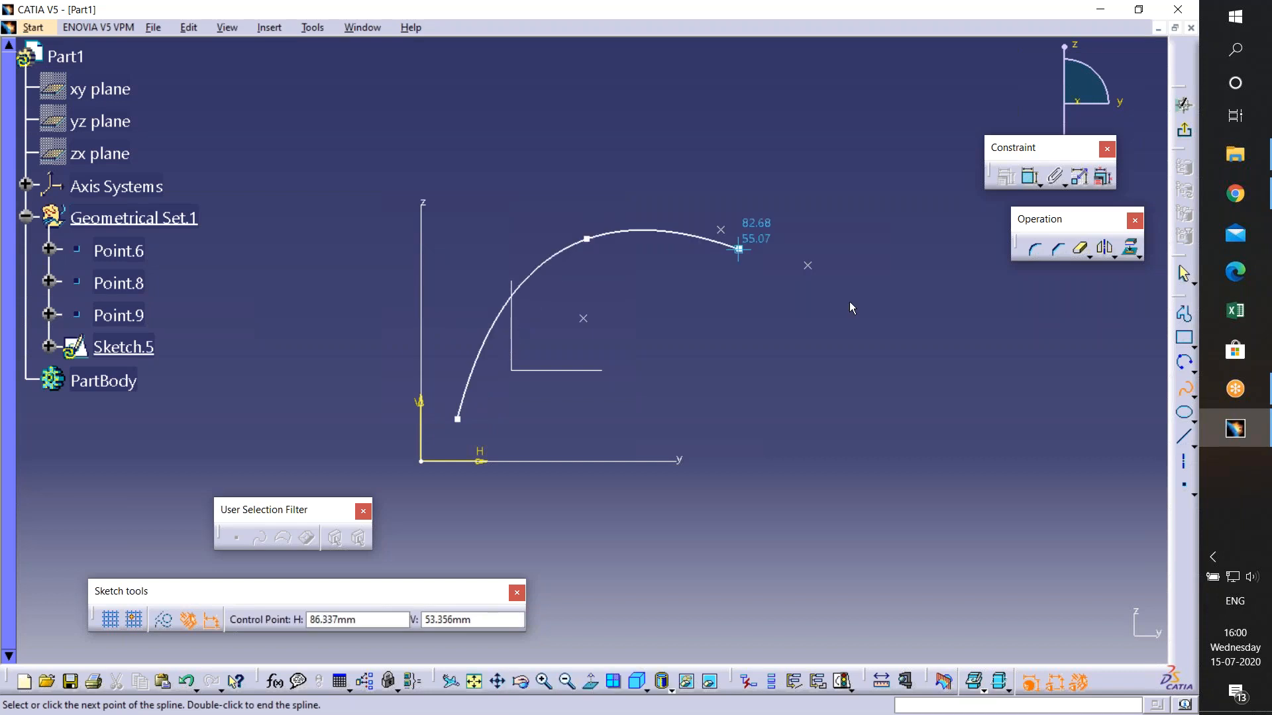
click(913, 378)
middle_drag(949, 377, 454, 445)
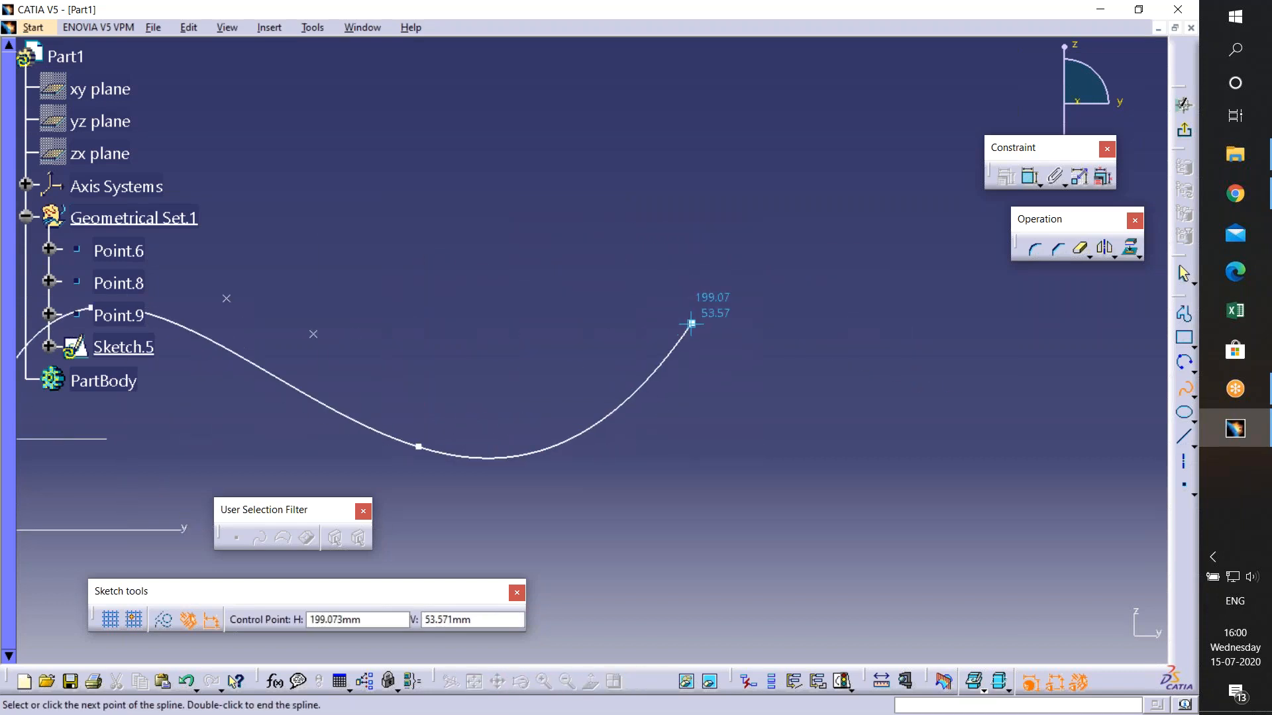
click(691, 324)
click(1184, 104)
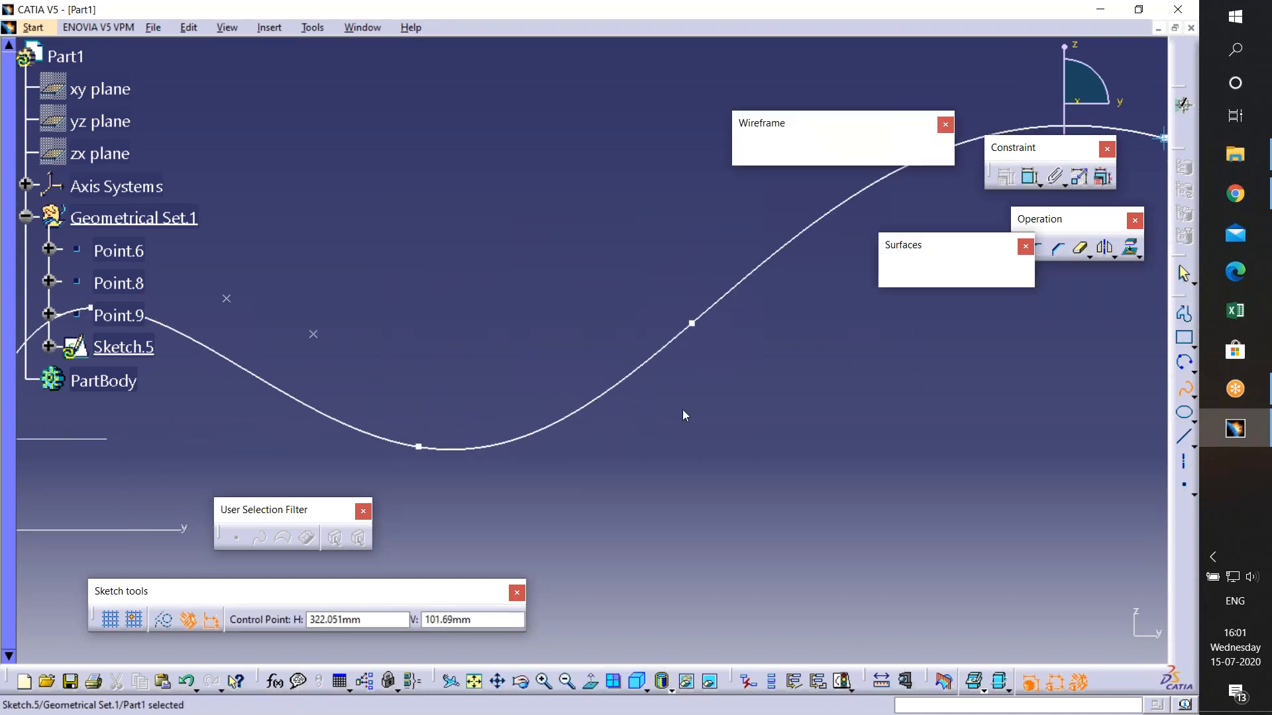
middle_drag(259, 517, 467, 613)
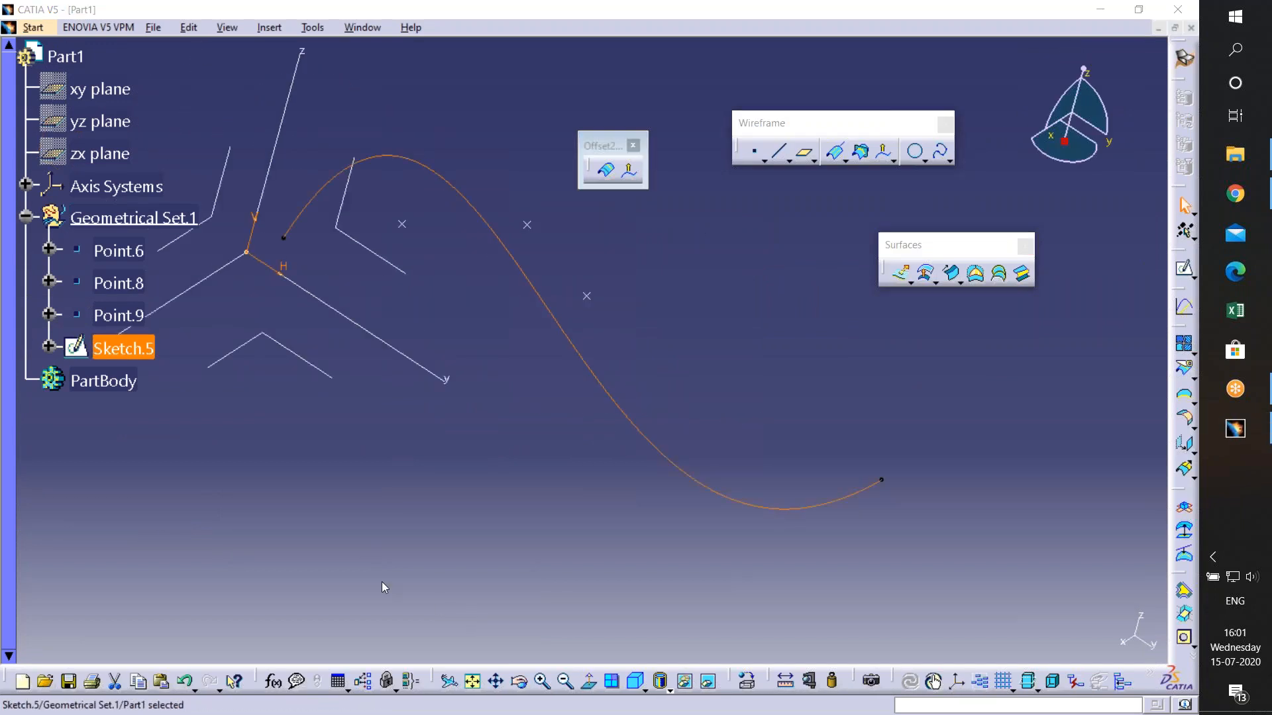